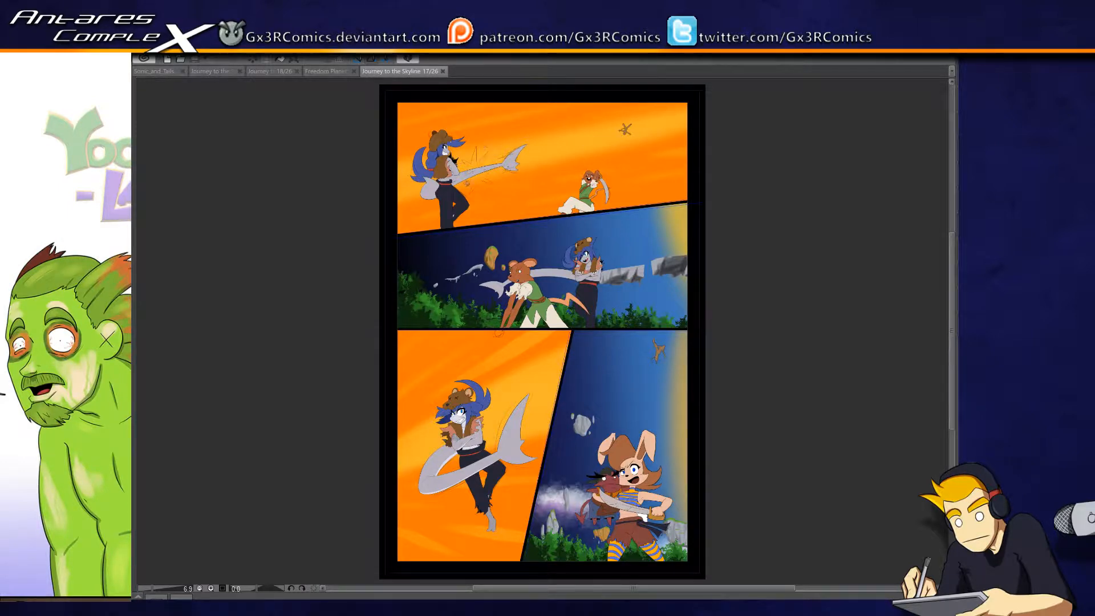
- Select the grey face of the blue-haired character in the top panel and paint a pale highlight across it
{"action": "scroll", "coordinate": [458, 187], "scroll_direction": "up", "scroll_amount": 10}
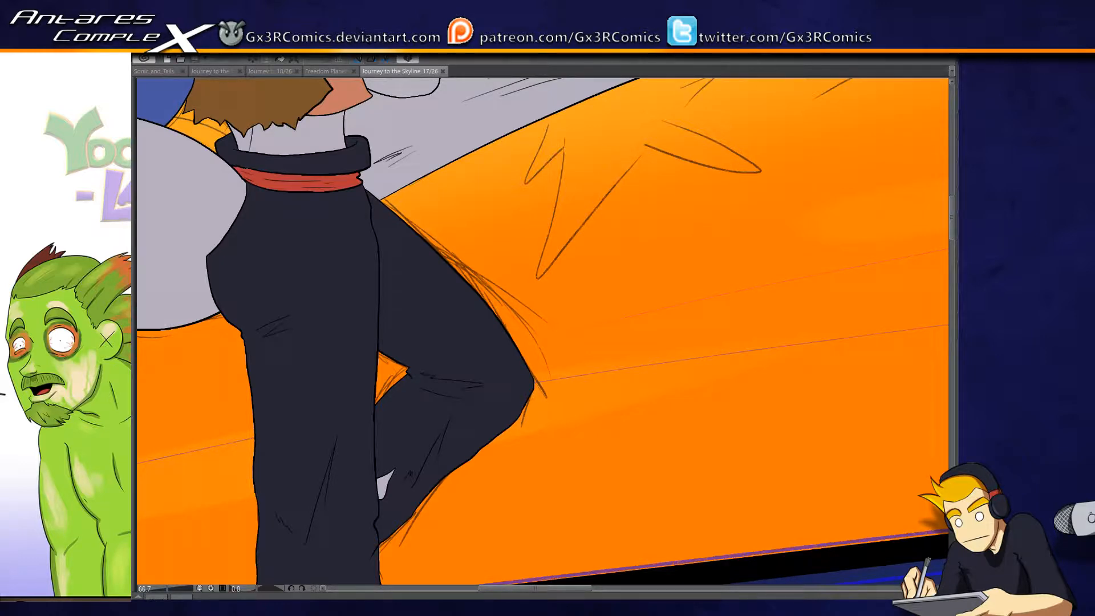
{"action": "left_click_drag", "start_coordinate": [320, 123], "coordinate": [384, 373]}
{"action": "left_click_drag", "start_coordinate": [382, 259], "coordinate": [382, 376]}
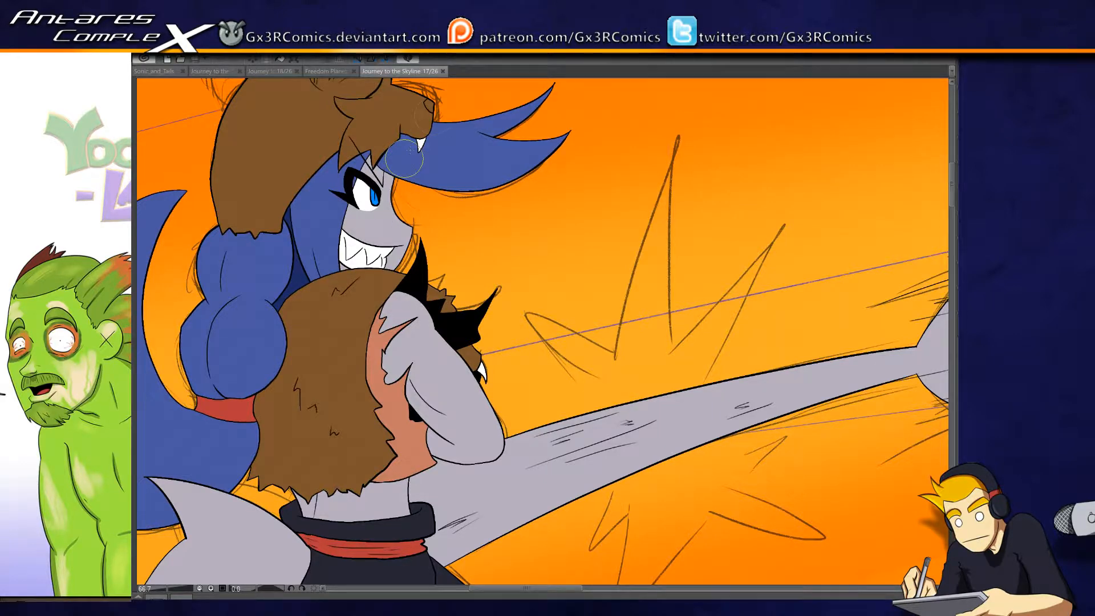
{"action": "left_click_drag", "start_coordinate": [360, 199], "coordinate": [342, 258]}
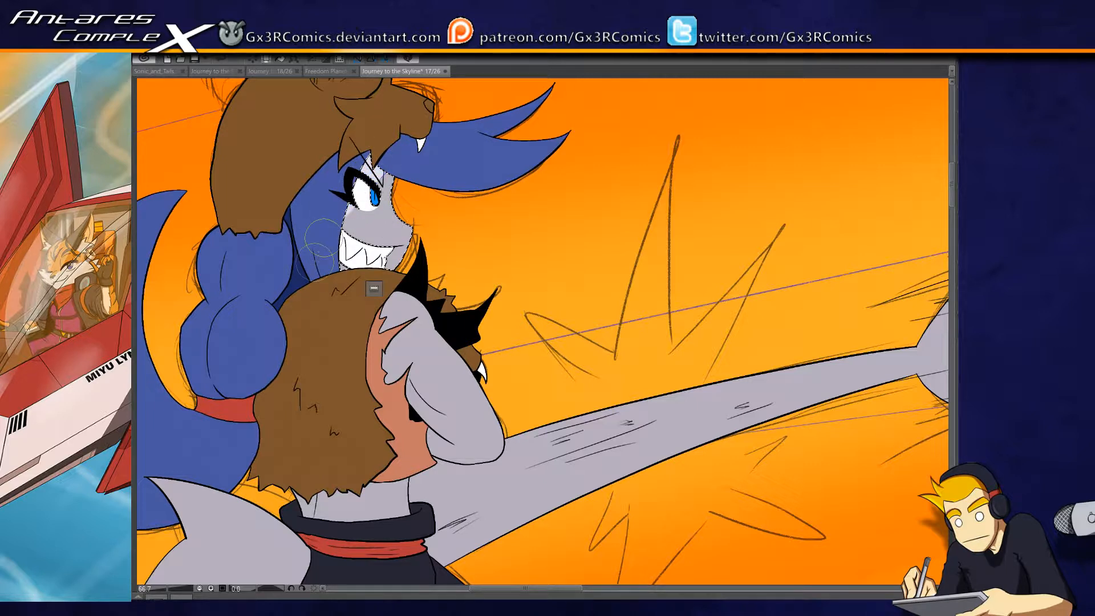
{"action": "key", "text": "bracketright"}
{"action": "key", "text": "bracketright"}
{"action": "key", "text": "bracketright"}
{"action": "key", "text": "bracketright"}
{"action": "key", "text": "bracketright"}
{"action": "key", "text": "bracketright"}
{"action": "key", "text": "bracketright"}
{"action": "key", "text": "bracketright"}
{"action": "key", "text": "bracketright"}
{"action": "mouse_move", "coordinate": [365, 228]}
{"action": "left_mouse_down"}
{"action": "mouse_move", "coordinate": [345, 299]}
{"action": "mouse_move", "coordinate": [374, 243]}
{"action": "mouse_move", "coordinate": [361, 260]}
{"action": "left_mouse_up"}
{"action": "key", "text": "bracketleft"}
{"action": "key", "text": "bracketleft"}
{"action": "key", "text": "bracketleft"}
{"action": "key", "text": "bracketleft"}
{"action": "key", "text": "bracketleft"}
{"action": "key", "text": "bracketleft"}
{"action": "key", "text": "bracketleft"}
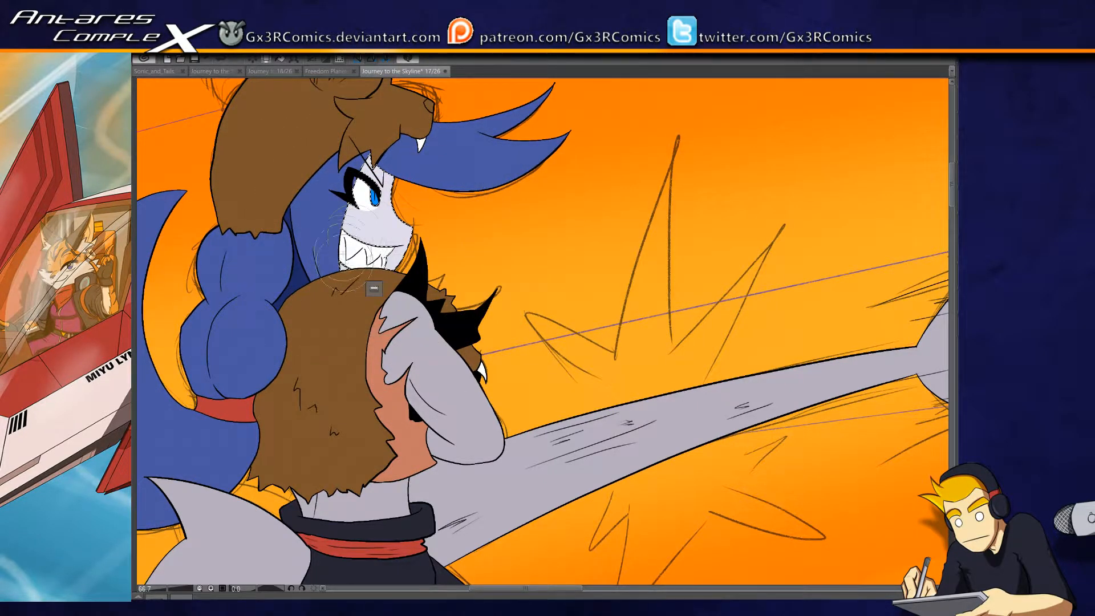
- Undo the last highlight stroke on the face and repaint it along the cheek
{"action": "left_click_drag", "start_coordinate": [377, 229], "coordinate": [342, 280]}
{"action": "key", "text": "ctrl+z"}
{"action": "left_click_drag", "start_coordinate": [380, 245], "coordinate": [326, 354]}
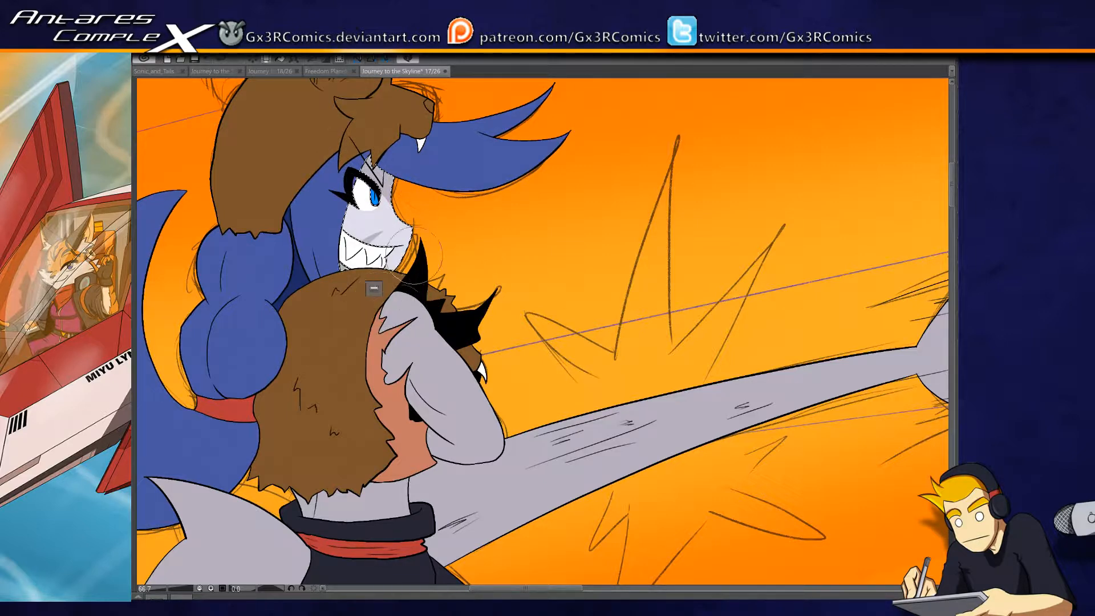
- Select the bare waist above the dark trousers and paint a pale highlight along its tail-side edge
{"action": "scroll", "coordinate": [374, 288], "scroll_direction": "down", "scroll_amount": 3}
{"action": "left_click", "coordinate": [391, 368]}
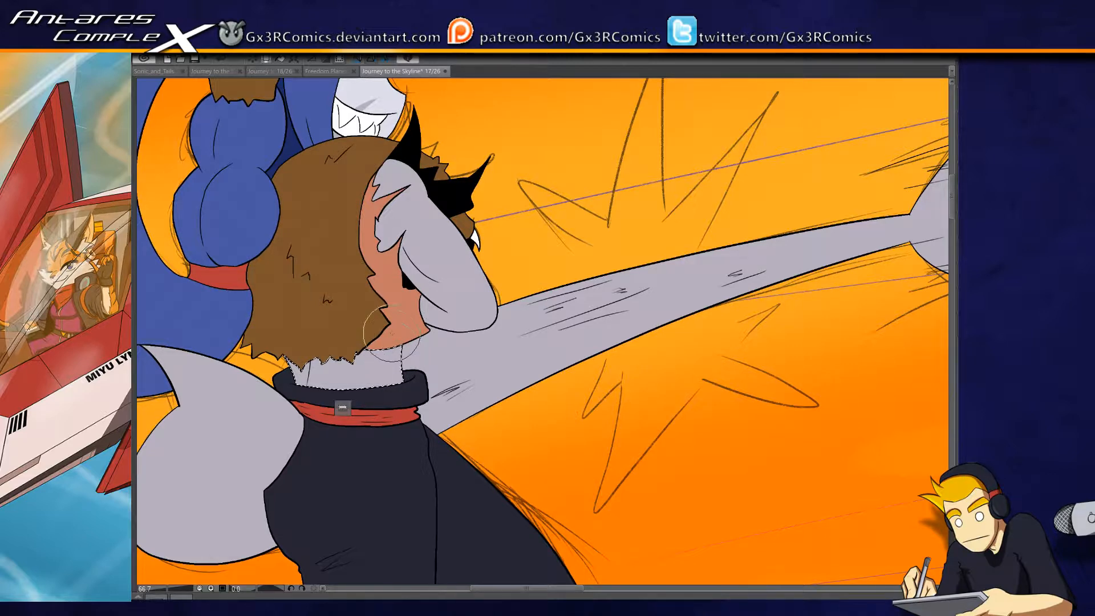
{"action": "left_click_drag", "start_coordinate": [397, 346], "coordinate": [396, 382]}
- Select the character's grey folded arm and paint a pale highlight along its inner side down to the elbow
{"action": "scroll", "coordinate": [409, 300], "scroll_direction": "up", "scroll_amount": 2}
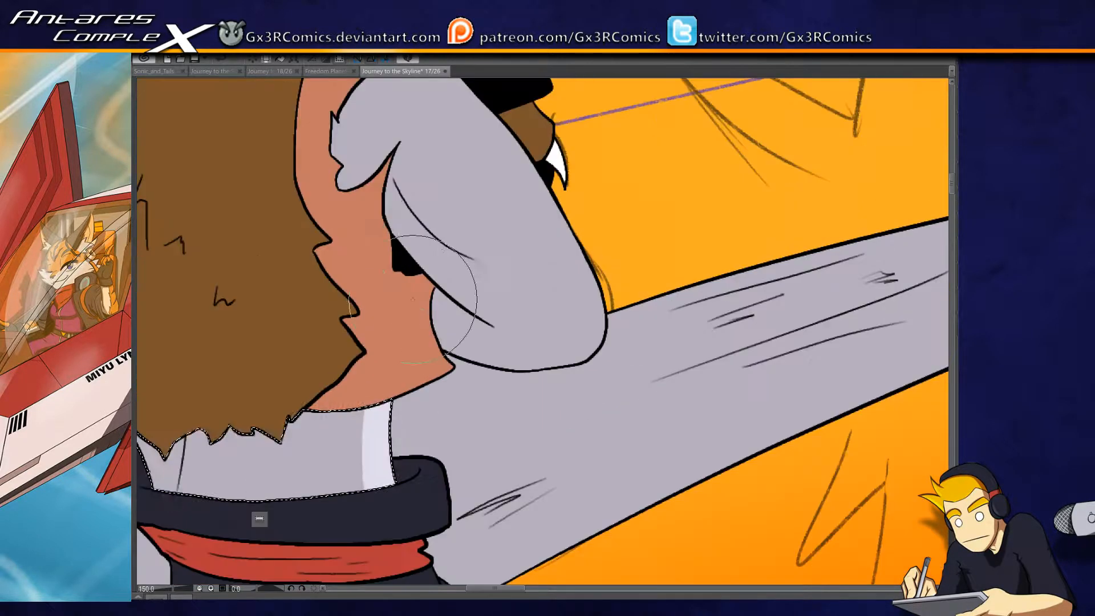
{"action": "left_click_drag", "start_coordinate": [421, 232], "coordinate": [392, 351]}
{"action": "left_click", "coordinate": [399, 336]}
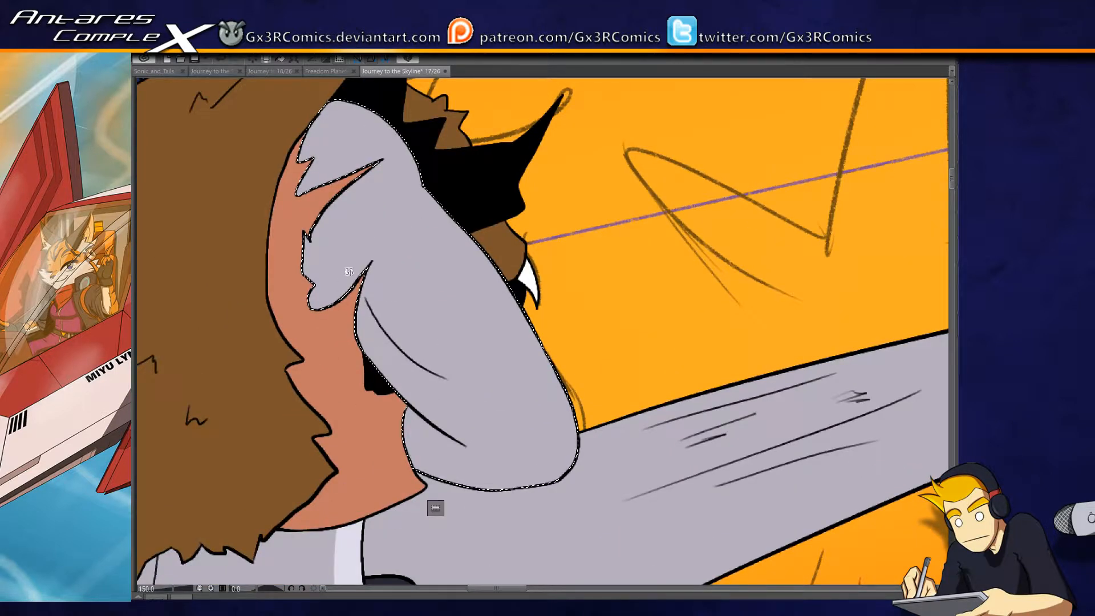
{"action": "mouse_move", "coordinate": [353, 255]}
{"action": "left_mouse_down"}
{"action": "mouse_move", "coordinate": [391, 361]}
{"action": "mouse_move", "coordinate": [452, 376]}
{"action": "left_mouse_up"}
{"action": "key", "text": "ctrl+z"}
{"action": "left_click_drag", "start_coordinate": [338, 270], "coordinate": [490, 464]}
{"action": "left_click_drag", "start_coordinate": [360, 288], "coordinate": [468, 441]}
{"action": "mouse_move", "coordinate": [333, 259]}
{"action": "left_mouse_down"}
{"action": "mouse_move", "coordinate": [493, 448]}
{"action": "mouse_move", "coordinate": [451, 381]}
{"action": "left_mouse_up"}
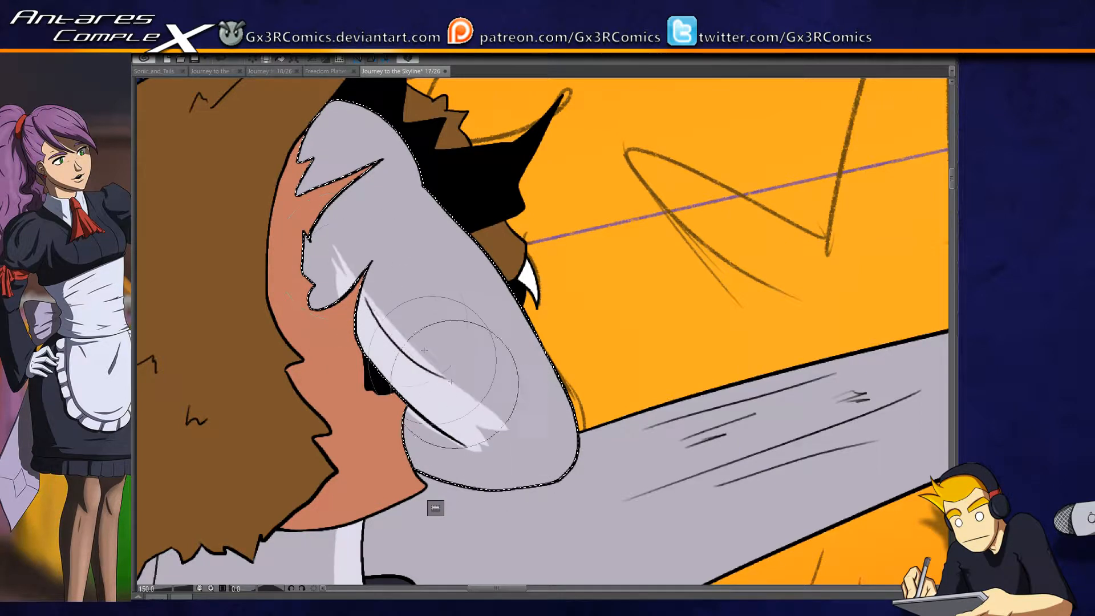
{"action": "left_click_drag", "start_coordinate": [344, 244], "coordinate": [495, 445]}
{"action": "mouse_move", "coordinate": [391, 306]}
{"action": "left_mouse_down"}
{"action": "mouse_move", "coordinate": [410, 334]}
{"action": "mouse_move", "coordinate": [444, 349]}
{"action": "left_mouse_up"}
{"action": "mouse_move", "coordinate": [336, 248]}
{"action": "left_mouse_down"}
{"action": "mouse_move", "coordinate": [393, 295]}
{"action": "mouse_move", "coordinate": [474, 428]}
{"action": "left_mouse_up"}
- Refine the arm's pale highlight, adding a patch on the upper arm beside the torn sleeve edge
{"action": "mouse_move", "coordinate": [334, 249]}
{"action": "left_mouse_down"}
{"action": "mouse_move", "coordinate": [349, 336]}
{"action": "mouse_move", "coordinate": [335, 336]}
{"action": "left_mouse_up"}
{"action": "left_click_drag", "start_coordinate": [336, 248], "coordinate": [338, 364]}
{"action": "mouse_move", "coordinate": [437, 348]}
{"action": "left_mouse_down"}
{"action": "mouse_move", "coordinate": [487, 429]}
{"action": "mouse_move", "coordinate": [374, 188]}
{"action": "mouse_move", "coordinate": [424, 291]}
{"action": "mouse_move", "coordinate": [412, 302]}
{"action": "mouse_move", "coordinate": [395, 238]}
{"action": "mouse_move", "coordinate": [412, 282]}
{"action": "left_mouse_up"}
{"action": "key", "text": "ctrl+z"}
{"action": "mouse_move", "coordinate": [322, 298]}
{"action": "left_mouse_down"}
{"action": "mouse_move", "coordinate": [392, 334]}
{"action": "mouse_move", "coordinate": [381, 325]}
{"action": "mouse_move", "coordinate": [393, 319]}
{"action": "left_mouse_up"}
{"action": "left_click_drag", "start_coordinate": [329, 277], "coordinate": [421, 328]}
{"action": "left_click_drag", "start_coordinate": [384, 231], "coordinate": [414, 364]}
{"action": "left_click_drag", "start_coordinate": [420, 282], "coordinate": [406, 377]}
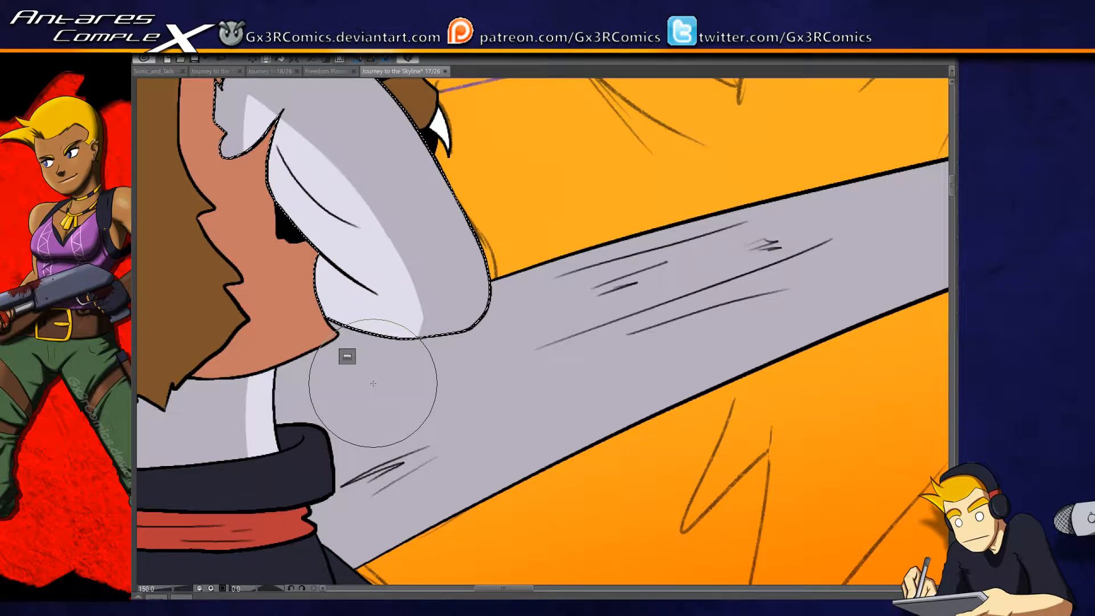
{"action": "left_click_drag", "start_coordinate": [257, 194], "coordinate": [369, 239]}
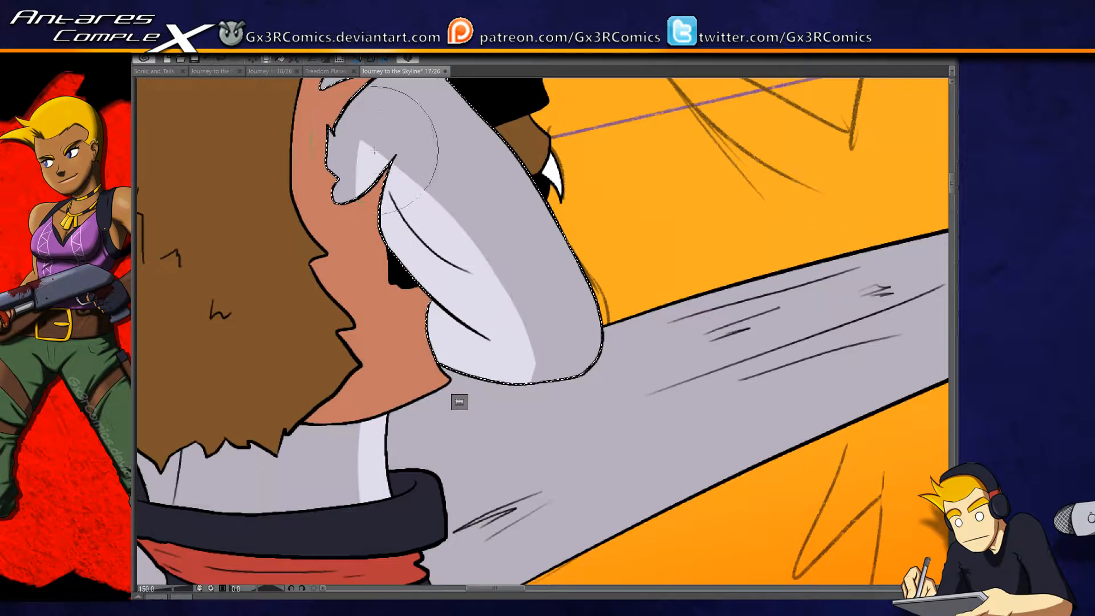
- Select the rounded grey tail section behind the hips and paint a pale highlight next to the trousers
{"action": "left_click_drag", "start_coordinate": [212, 567], "coordinate": [433, 375]}
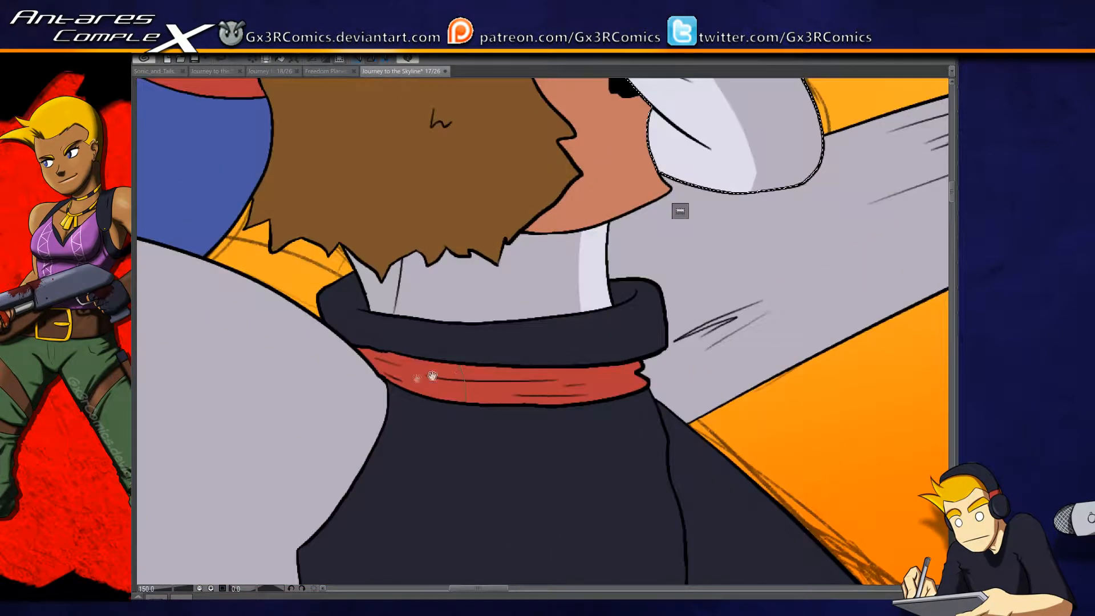
{"action": "scroll", "coordinate": [401, 403], "scroll_direction": "down", "scroll_amount": 1}
{"action": "left_click_drag", "start_coordinate": [304, 517], "coordinate": [425, 253]}
{"action": "left_click", "coordinate": [437, 286]}
{"action": "key", "text": "b"}
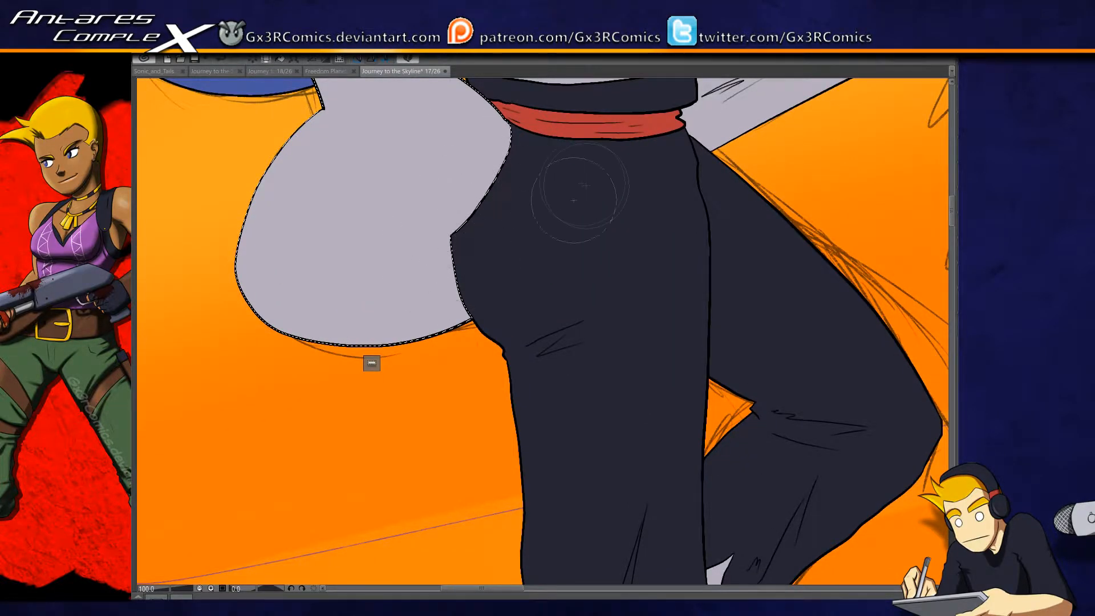
{"action": "mouse_move", "coordinate": [501, 143]}
{"action": "left_mouse_down"}
{"action": "mouse_move", "coordinate": [404, 268]}
{"action": "mouse_move", "coordinate": [573, 186]}
{"action": "mouse_move", "coordinate": [489, 181]}
{"action": "mouse_move", "coordinate": [494, 160]}
{"action": "mouse_move", "coordinate": [421, 291]}
{"action": "mouse_move", "coordinate": [537, 142]}
{"action": "mouse_move", "coordinate": [524, 145]}
{"action": "mouse_move", "coordinate": [524, 134]}
{"action": "mouse_move", "coordinate": [387, 331]}
{"action": "mouse_move", "coordinate": [482, 182]}
{"action": "mouse_move", "coordinate": [429, 252]}
{"action": "mouse_move", "coordinate": [462, 173]}
{"action": "mouse_move", "coordinate": [399, 285]}
{"action": "left_mouse_up"}
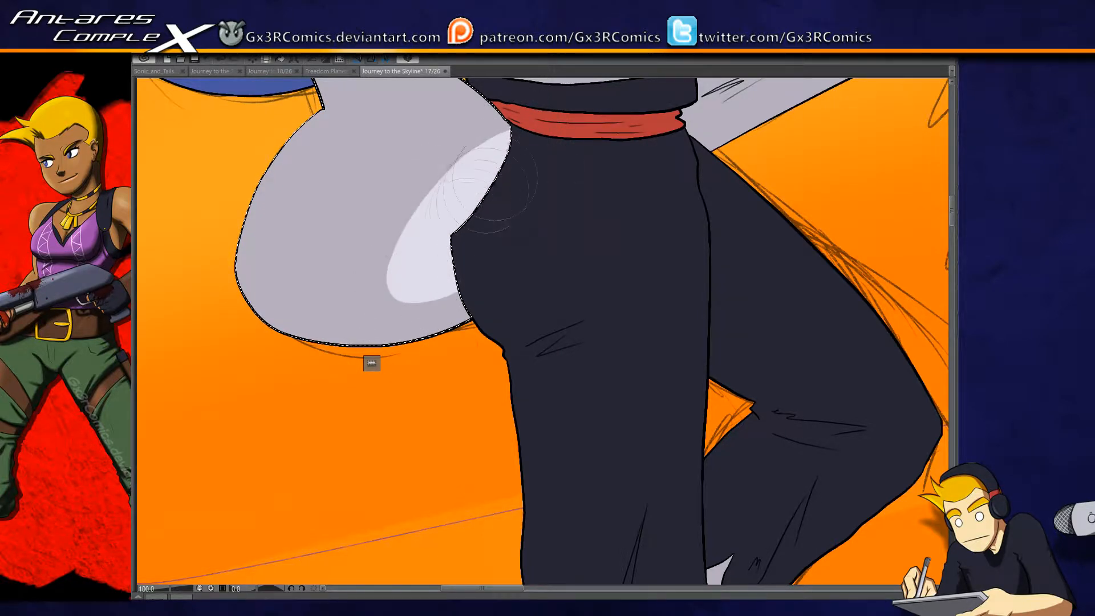
- Select the long outstretched tail and paint a pale highlight along its lower edge from the waist
{"action": "left_click_drag", "start_coordinate": [565, 156], "coordinate": [249, 432]}
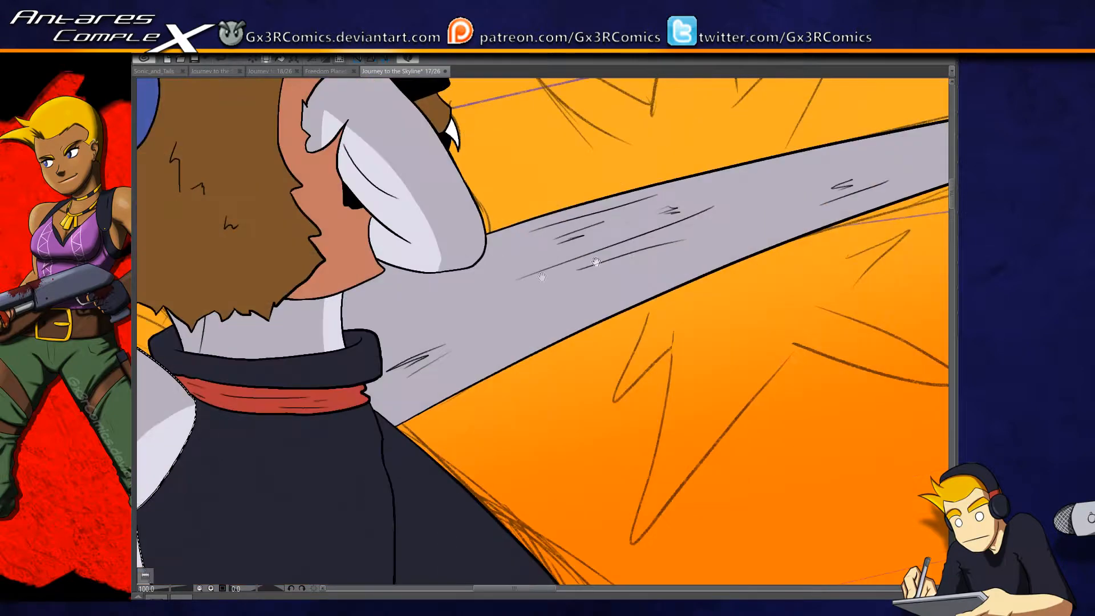
{"action": "left_click_drag", "start_coordinate": [599, 262], "coordinate": [476, 237]}
{"action": "key", "text": "w"}
{"action": "left_click", "coordinate": [473, 275]}
{"action": "scroll", "coordinate": [470, 279], "scroll_direction": "down", "scroll_amount": 2}
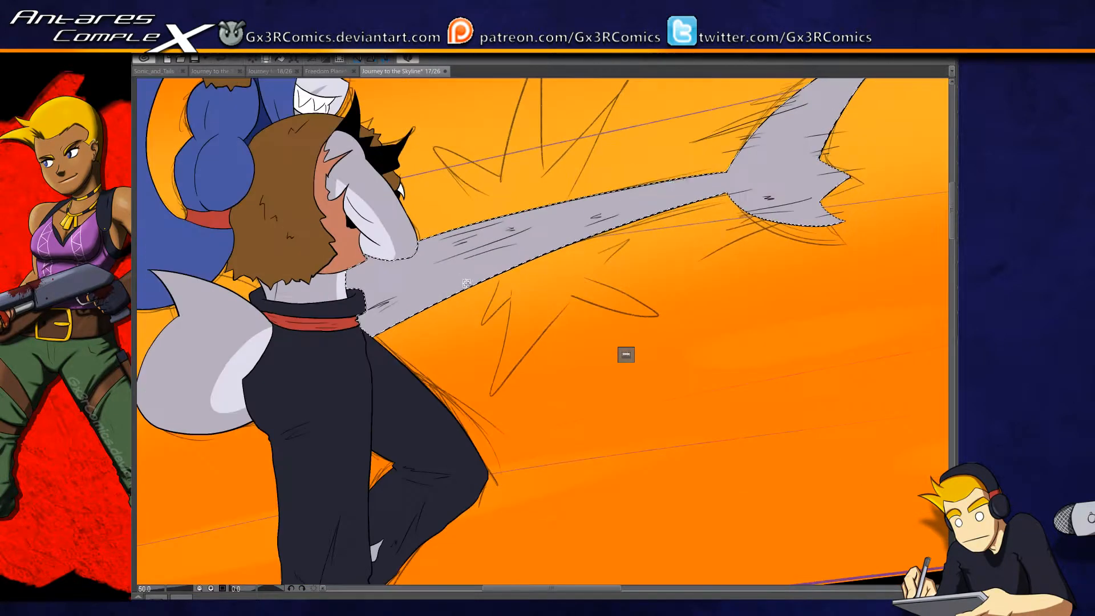
{"action": "key", "text": "b"}
{"action": "left_click_drag", "start_coordinate": [364, 330], "coordinate": [656, 212]}
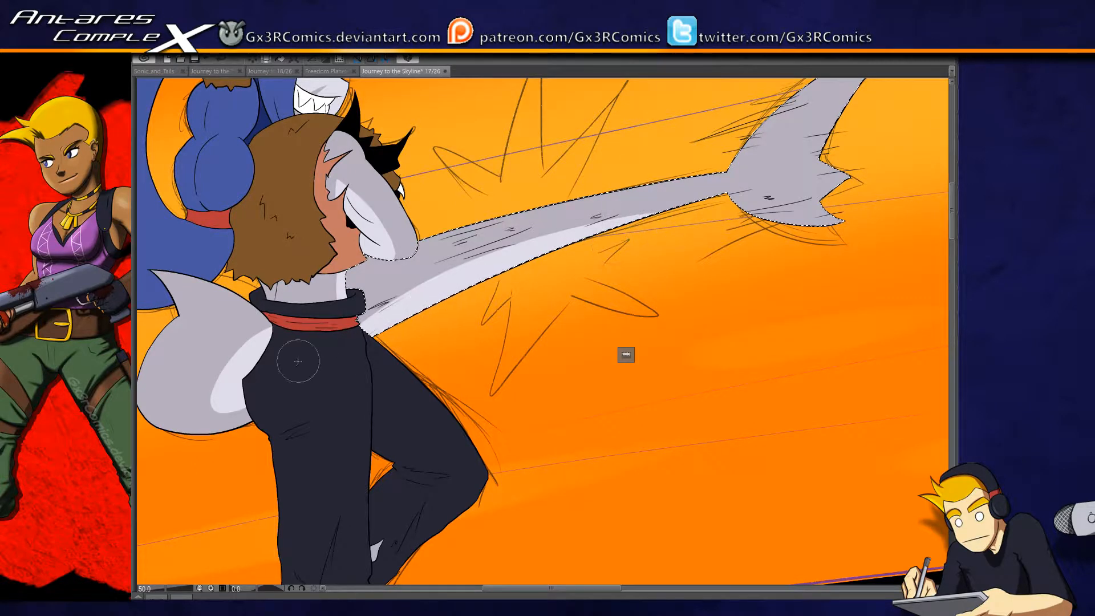
- Undo the overly wide tail highlight and extend the pale band as a narrow taper toward the tail fin
{"action": "left_click_drag", "start_coordinate": [379, 311], "coordinate": [741, 194]}
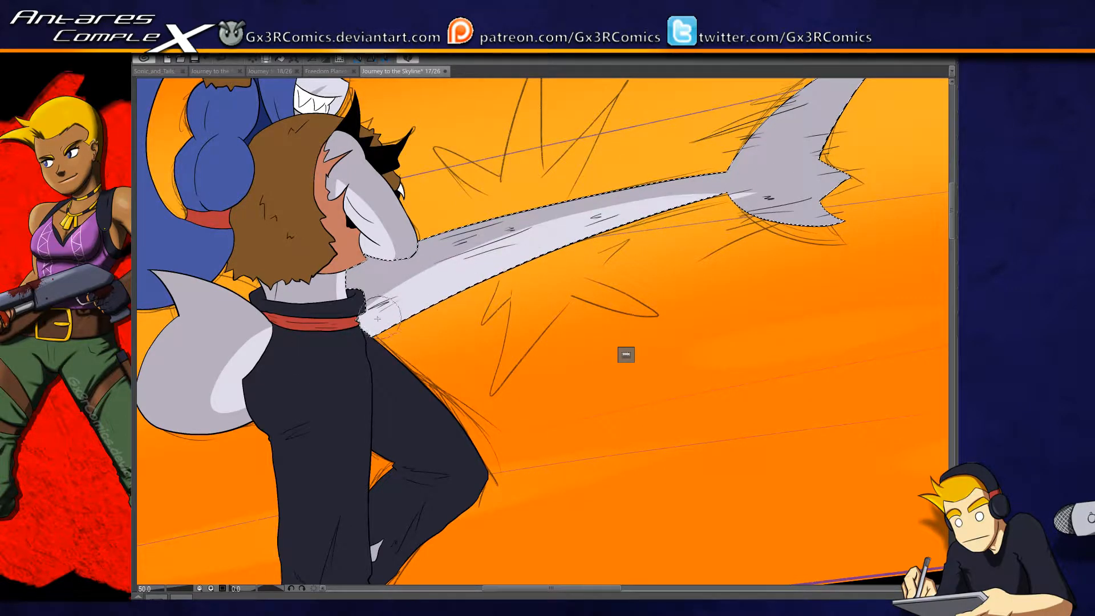
{"action": "key", "text": "ctrl+z"}
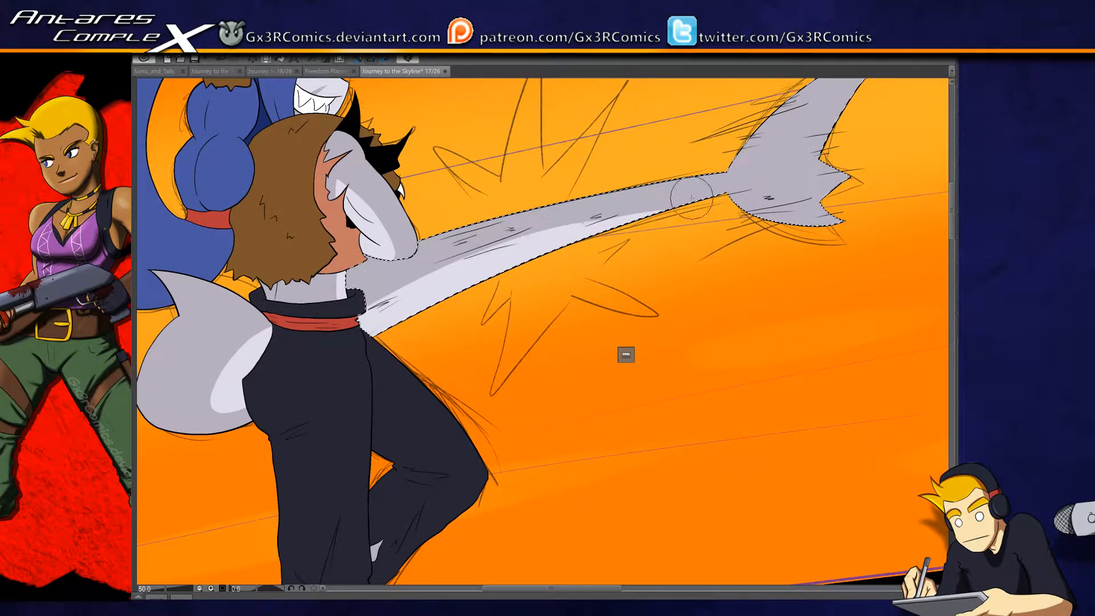
{"action": "mouse_move", "coordinate": [365, 330]}
{"action": "left_mouse_down"}
{"action": "mouse_move", "coordinate": [456, 280]}
{"action": "mouse_move", "coordinate": [765, 186]}
{"action": "left_mouse_up"}
{"action": "left_click_drag", "start_coordinate": [536, 244], "coordinate": [754, 193]}
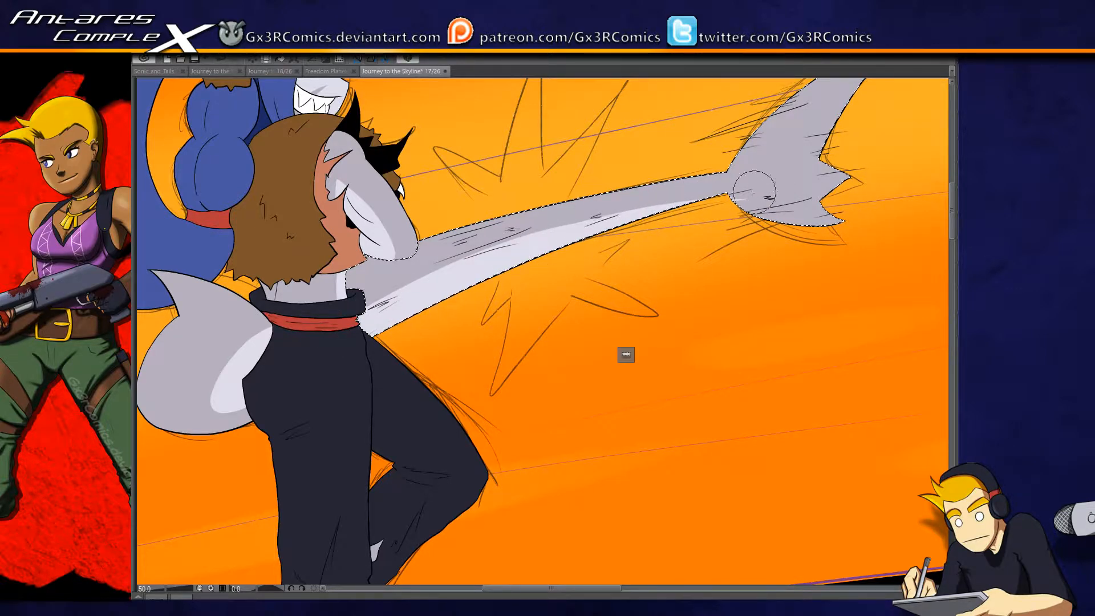
{"action": "left_click_drag", "start_coordinate": [538, 237], "coordinate": [775, 177]}
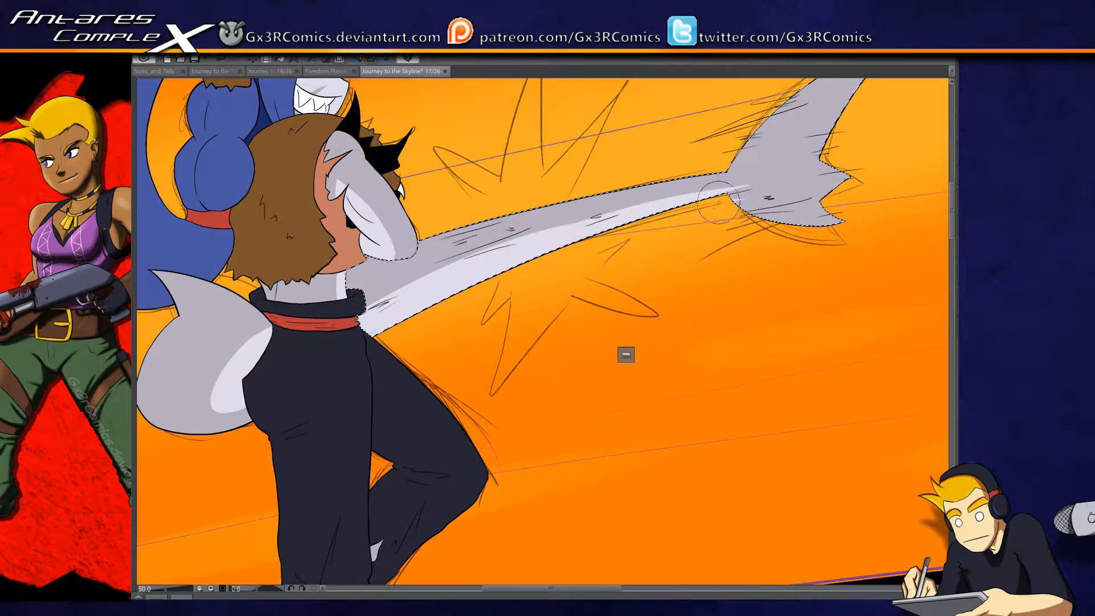
- Trim and smooth the tip of the tail's pale highlight where it meets the fin
{"action": "scroll", "coordinate": [697, 219], "scroll_direction": "up", "scroll_amount": 2}
{"action": "mouse_move", "coordinate": [580, 243]}
{"action": "left_mouse_down"}
{"action": "mouse_move", "coordinate": [488, 262]}
{"action": "mouse_move", "coordinate": [244, 358]}
{"action": "left_mouse_up"}
{"action": "left_click_drag", "start_coordinate": [483, 297], "coordinate": [438, 307]}
{"action": "mouse_move", "coordinate": [502, 252]}
{"action": "left_mouse_down"}
{"action": "mouse_move", "coordinate": [393, 274]}
{"action": "mouse_move", "coordinate": [411, 296]}
{"action": "mouse_move", "coordinate": [515, 267]}
{"action": "left_mouse_up"}
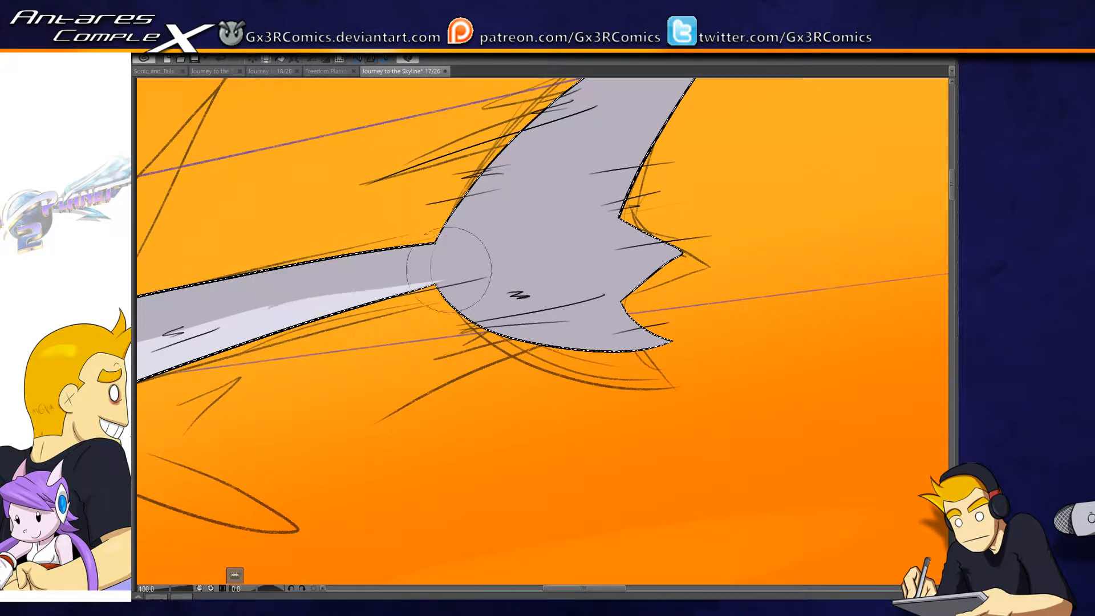
{"action": "left_click_drag", "start_coordinate": [449, 269], "coordinate": [234, 303]}
{"action": "left_click_drag", "start_coordinate": [477, 262], "coordinate": [245, 302]}
{"action": "mouse_move", "coordinate": [469, 271]}
{"action": "left_mouse_down"}
{"action": "mouse_move", "coordinate": [606, 196]}
{"action": "mouse_move", "coordinate": [631, 206]}
{"action": "left_mouse_up"}
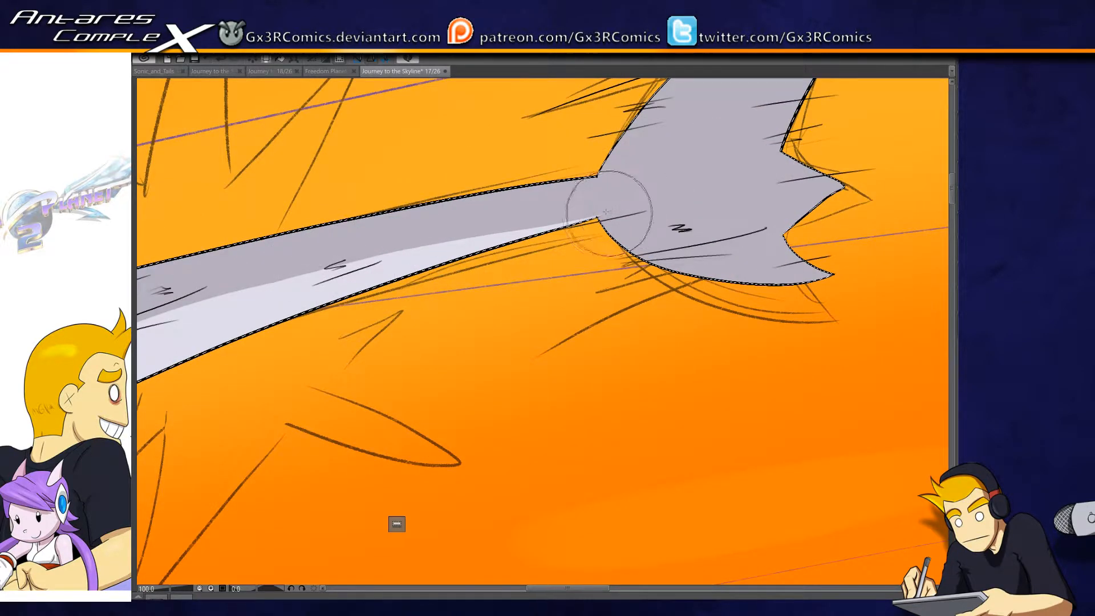
- Examine the new highlights on the tail, arm, waist and face in the top panel, clearing the selection
{"action": "left_click_drag", "start_coordinate": [378, 143], "coordinate": [399, 337]}
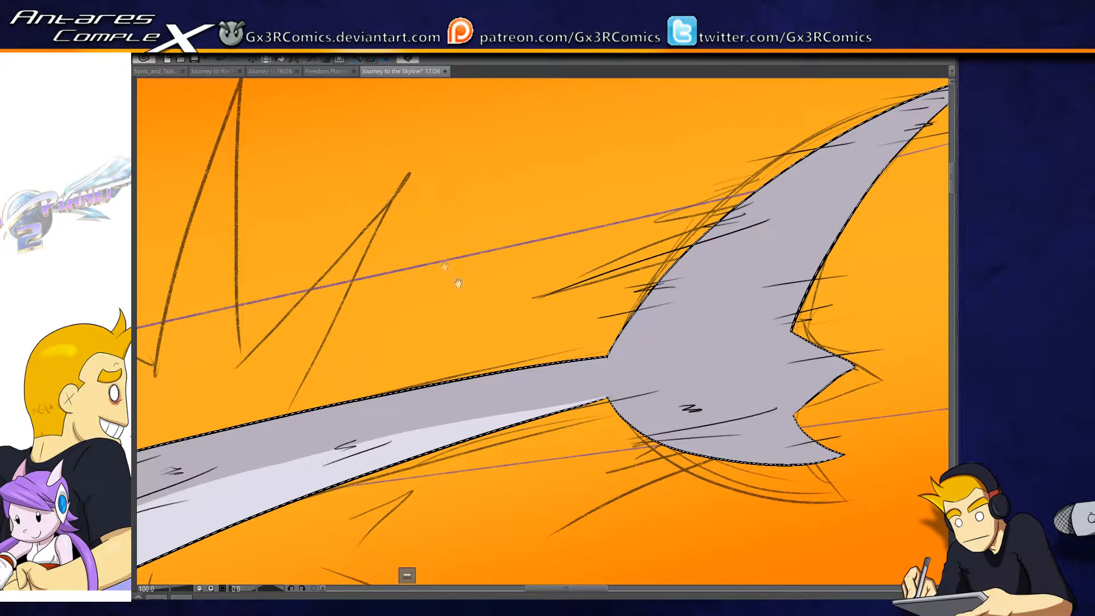
{"action": "left_click_drag", "start_coordinate": [445, 265], "coordinate": [449, 239]}
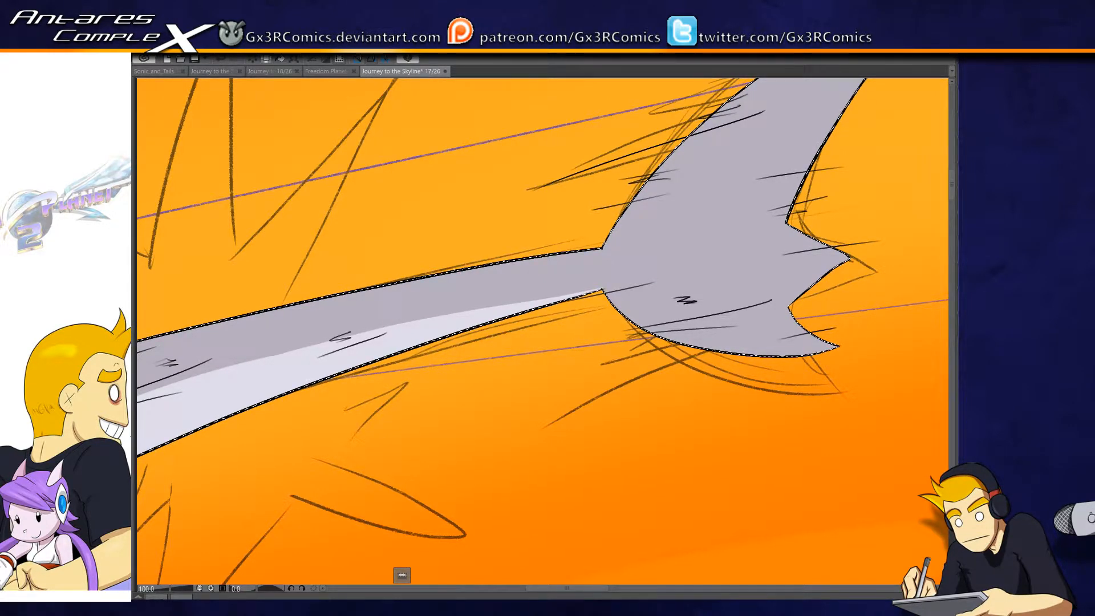
{"action": "left_click_drag", "start_coordinate": [455, 312], "coordinate": [562, 176]}
{"action": "left_click_drag", "start_coordinate": [341, 341], "coordinate": [759, 227]}
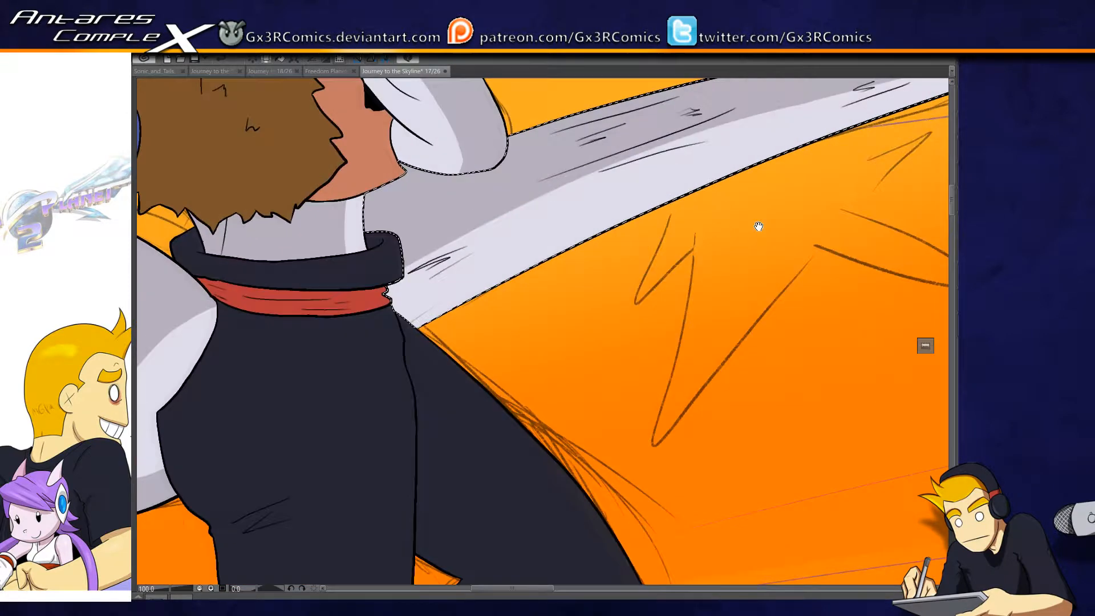
{"action": "left_click_drag", "start_coordinate": [398, 319], "coordinate": [399, 410]}
{"action": "left_click_drag", "start_coordinate": [401, 190], "coordinate": [410, 266]}
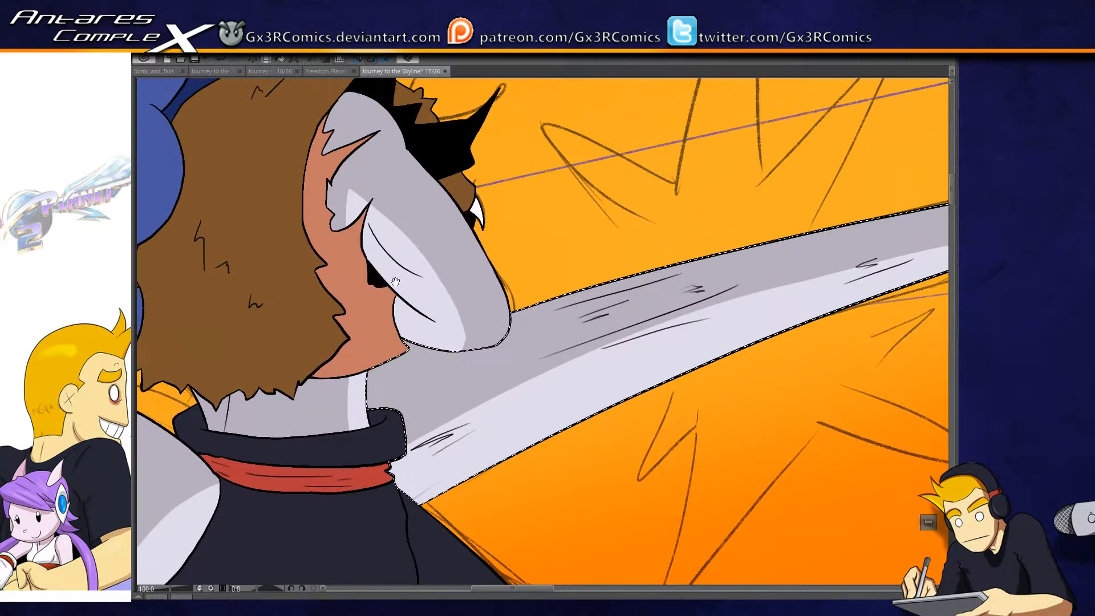
{"action": "scroll", "coordinate": [414, 264], "scroll_direction": "down", "scroll_amount": 2}
{"action": "left_click_drag", "start_coordinate": [374, 460], "coordinate": [304, 500]}
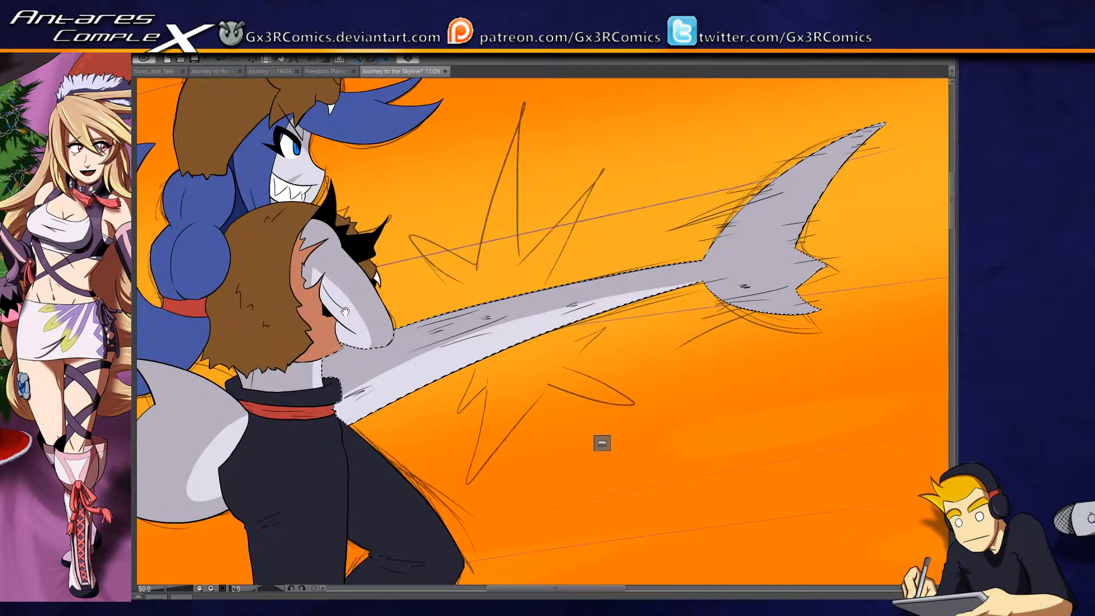
{"action": "left_click_drag", "start_coordinate": [339, 306], "coordinate": [330, 388]}
{"action": "left_click_drag", "start_coordinate": [368, 479], "coordinate": [405, 393]}
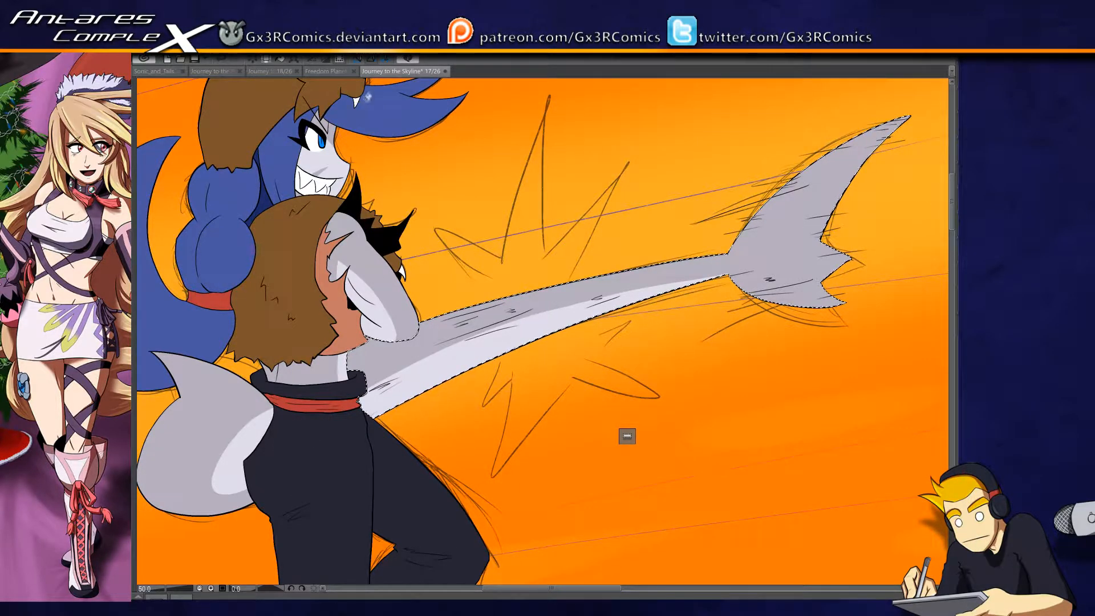
{"action": "left_click_drag", "start_coordinate": [368, 96], "coordinate": [344, 204]}
{"action": "key", "text": "ctrl+d"}
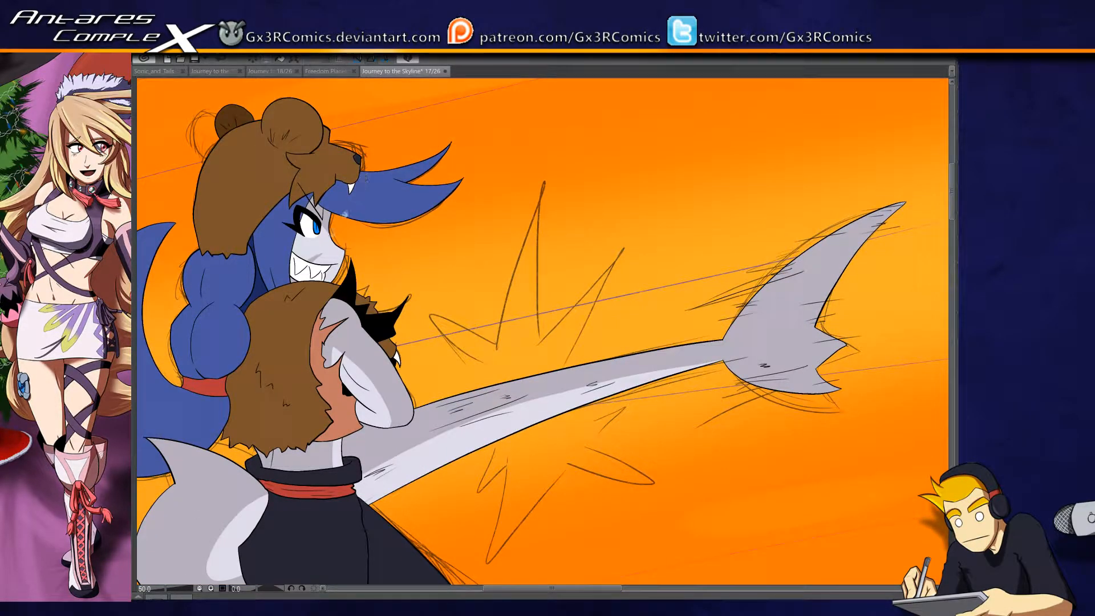
{"action": "left_click_drag", "start_coordinate": [264, 416], "coordinate": [319, 283]}
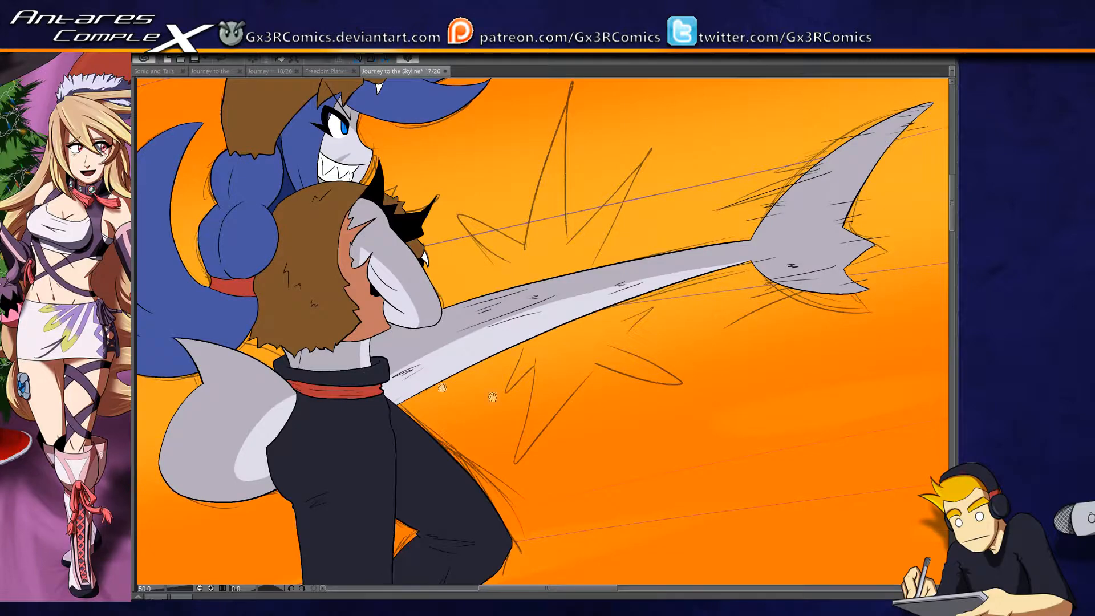
{"action": "left_click_drag", "start_coordinate": [442, 388], "coordinate": [414, 432]}
{"action": "left_click_drag", "start_coordinate": [421, 318], "coordinate": [381, 582]}
{"action": "left_click_drag", "start_coordinate": [345, 171], "coordinate": [306, 485]}
{"action": "left_click_drag", "start_coordinate": [393, 340], "coordinate": [319, 339]}
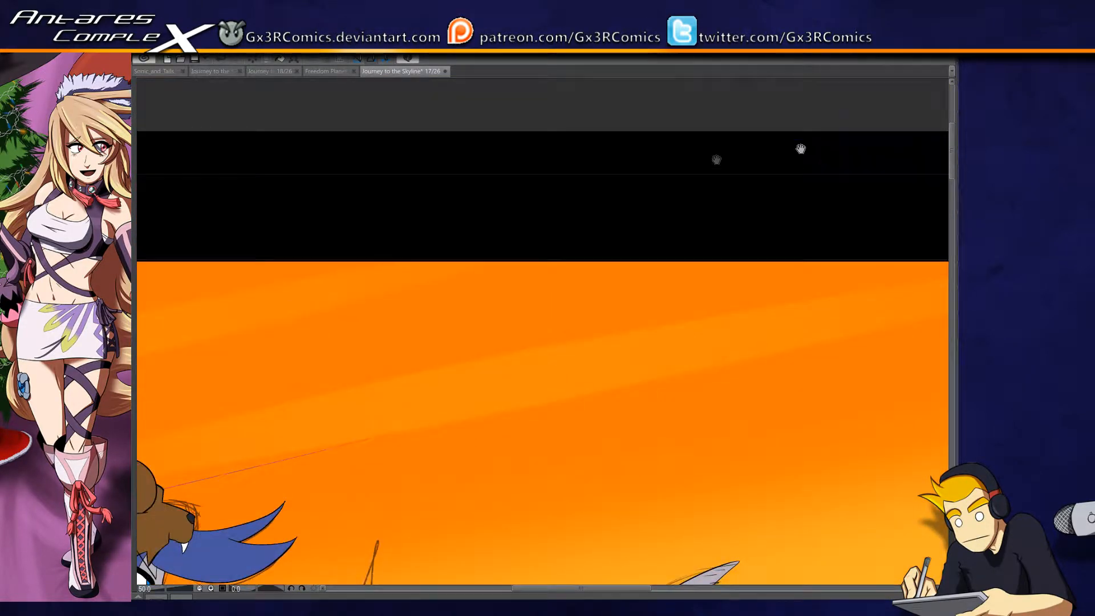
- Select the skin of the chest and neck in the crossed-arms panel and paint pale highlights over the chest
{"action": "left_click", "coordinate": [1004, 138]}
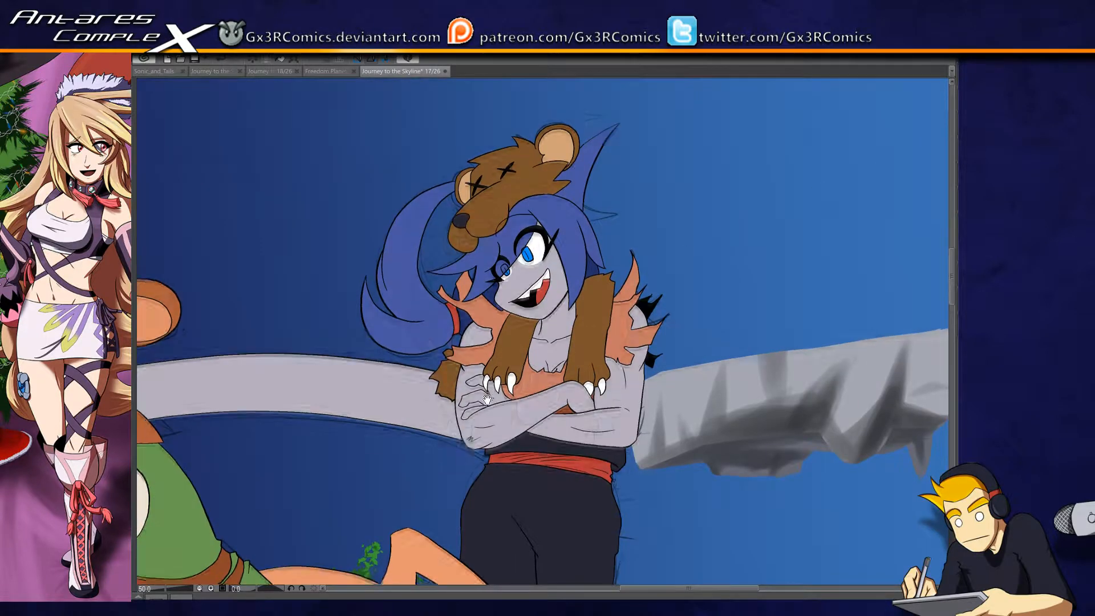
{"action": "left_click_drag", "start_coordinate": [486, 398], "coordinate": [515, 262]}
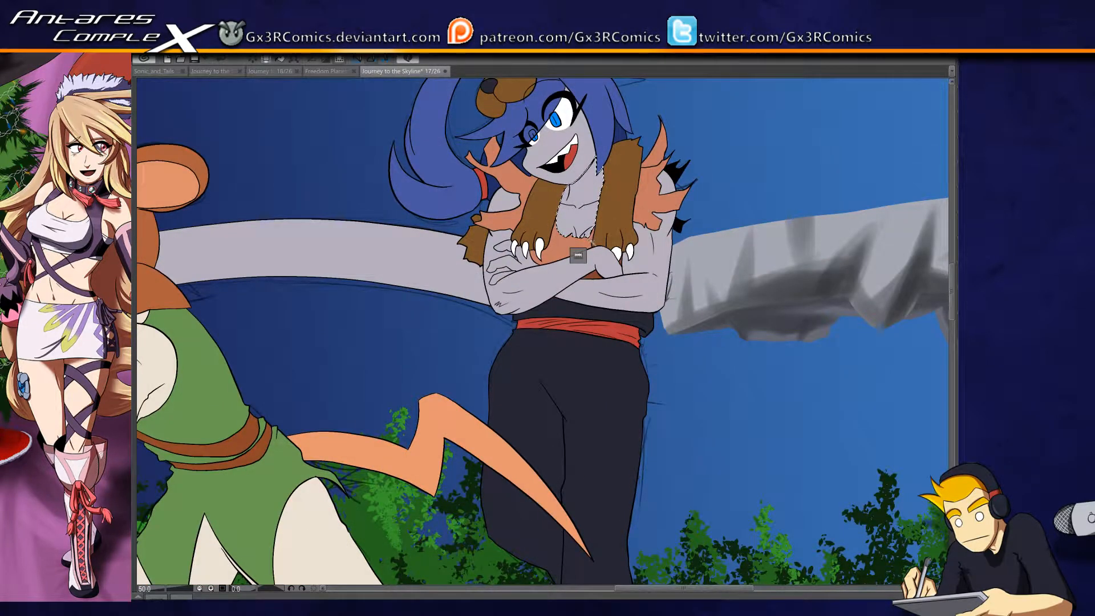
{"action": "scroll", "coordinate": [591, 242], "scroll_direction": "up", "scroll_amount": 1}
{"action": "left_click_drag", "start_coordinate": [598, 360], "coordinate": [545, 461]}
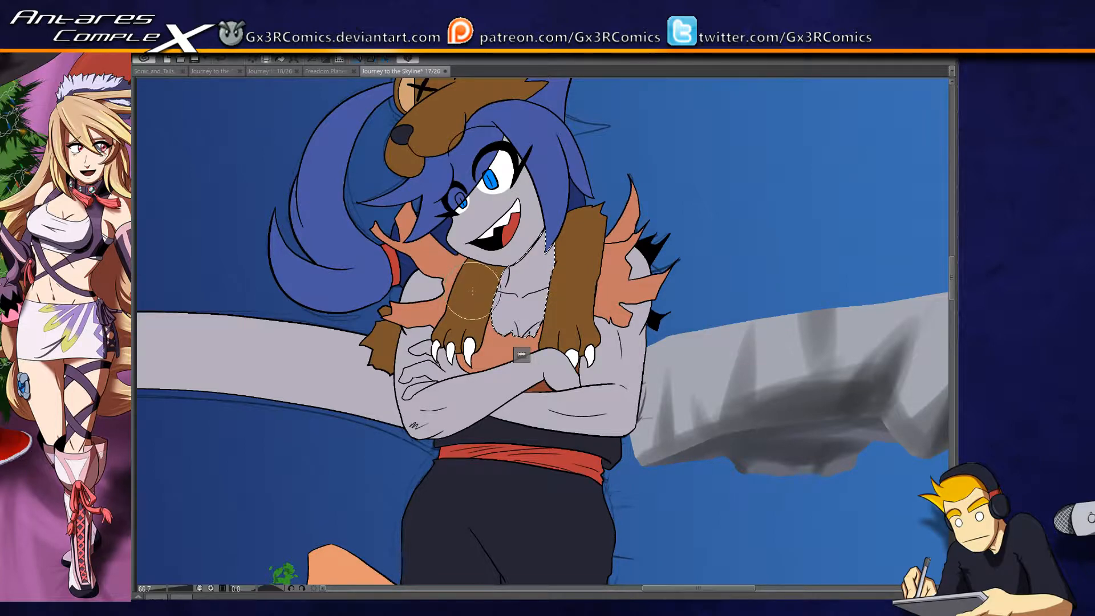
{"action": "scroll", "coordinate": [509, 252], "scroll_direction": "up", "scroll_amount": 1}
{"action": "left_click_drag", "start_coordinate": [522, 248], "coordinate": [502, 342]}
{"action": "left_click_drag", "start_coordinate": [516, 275], "coordinate": [509, 318]}
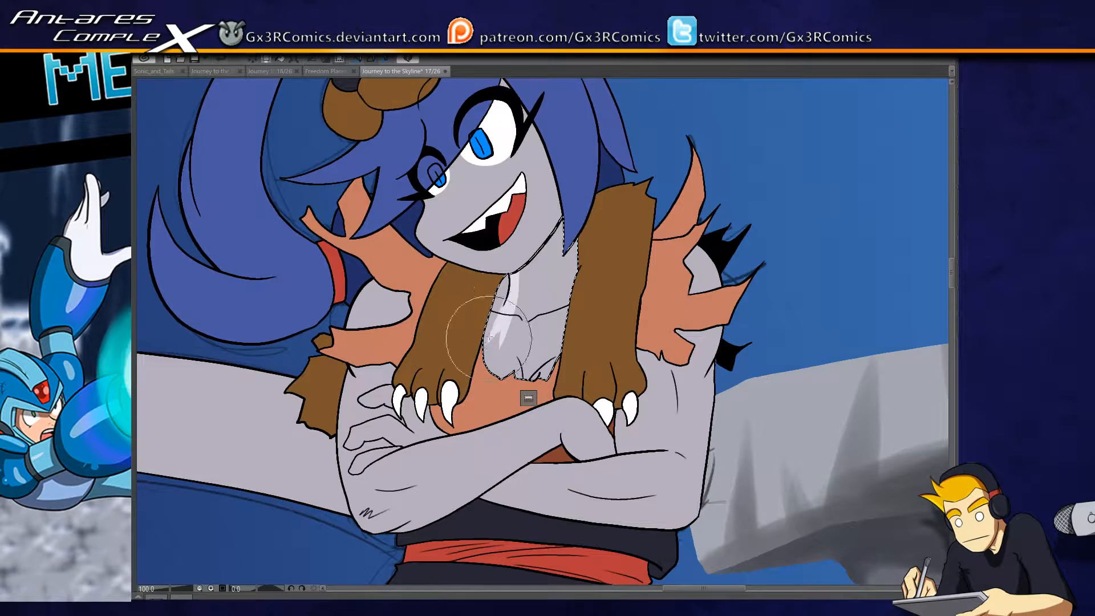
{"action": "left_click_drag", "start_coordinate": [560, 334], "coordinate": [508, 326]}
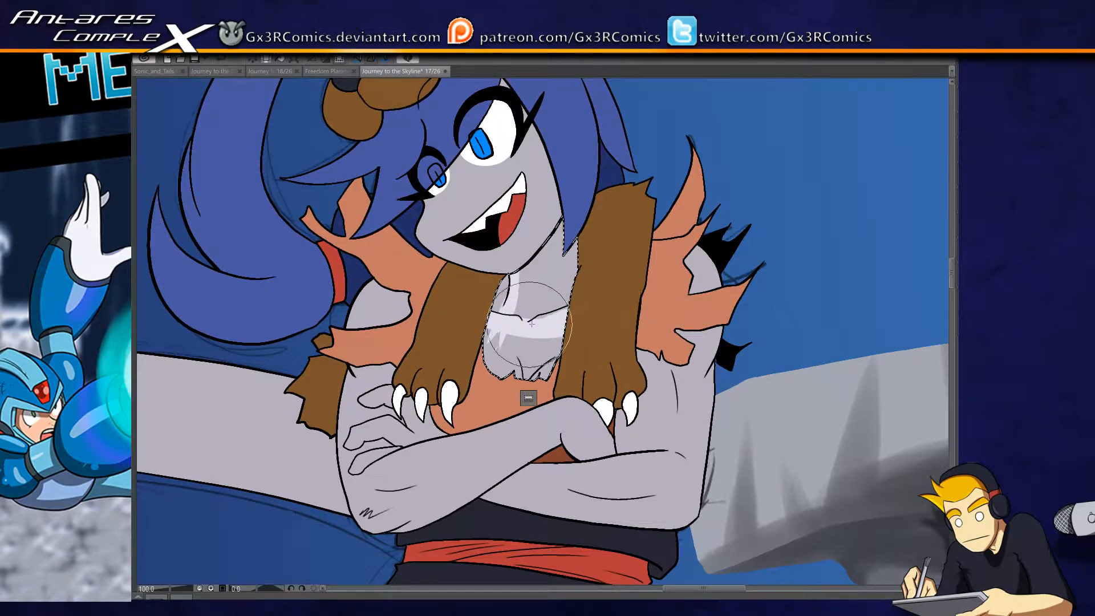
{"action": "left_click_drag", "start_coordinate": [589, 298], "coordinate": [566, 334]}
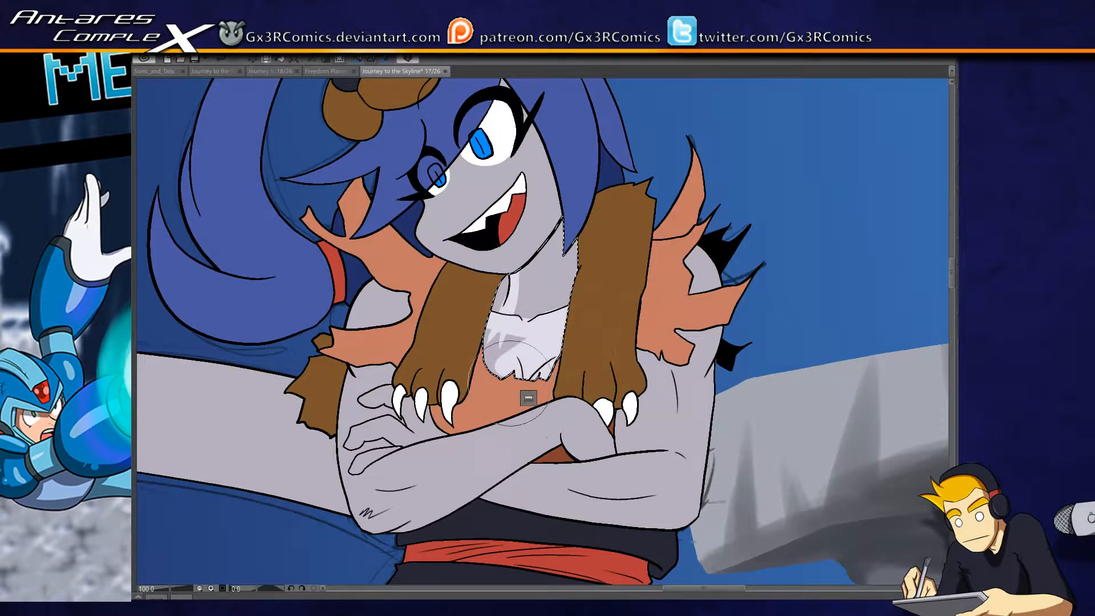
- Extend the pale highlight up the neck, leaving a grey shadow strip along the side beside the fur
{"action": "mouse_move", "coordinate": [522, 248]}
{"action": "left_mouse_down"}
{"action": "mouse_move", "coordinate": [506, 336]}
{"action": "mouse_move", "coordinate": [516, 339]}
{"action": "left_mouse_up"}
{"action": "mouse_move", "coordinate": [537, 211]}
{"action": "left_mouse_down"}
{"action": "mouse_move", "coordinate": [534, 363]}
{"action": "mouse_move", "coordinate": [555, 298]}
{"action": "left_mouse_up"}
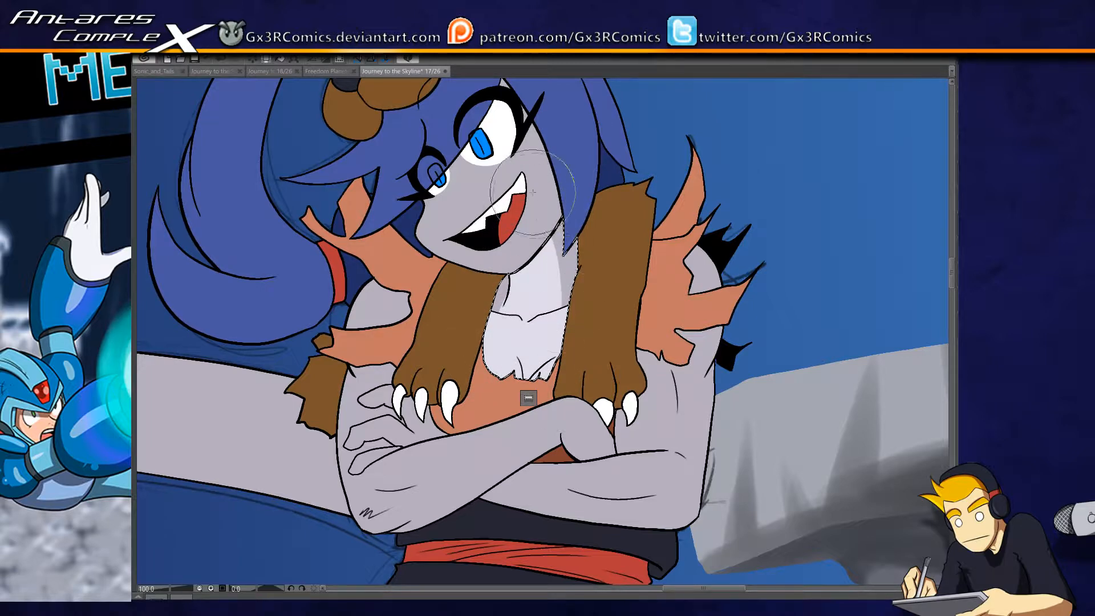
{"action": "left_click_drag", "start_coordinate": [532, 197], "coordinate": [547, 335]}
- Select the character's face in the same panel and paint the whole grey face with the pale highlight
{"action": "scroll", "coordinate": [510, 242], "scroll_direction": "up", "scroll_amount": 1}
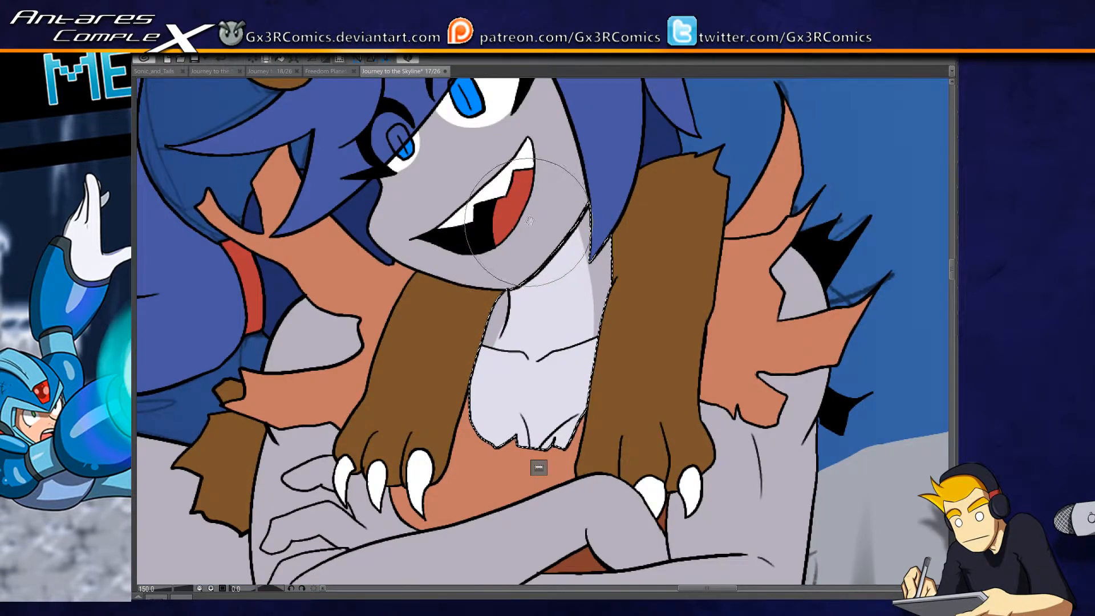
{"action": "left_click_drag", "start_coordinate": [529, 223], "coordinate": [484, 367]}
{"action": "key", "text": "w"}
{"action": "left_click", "coordinate": [495, 308]}
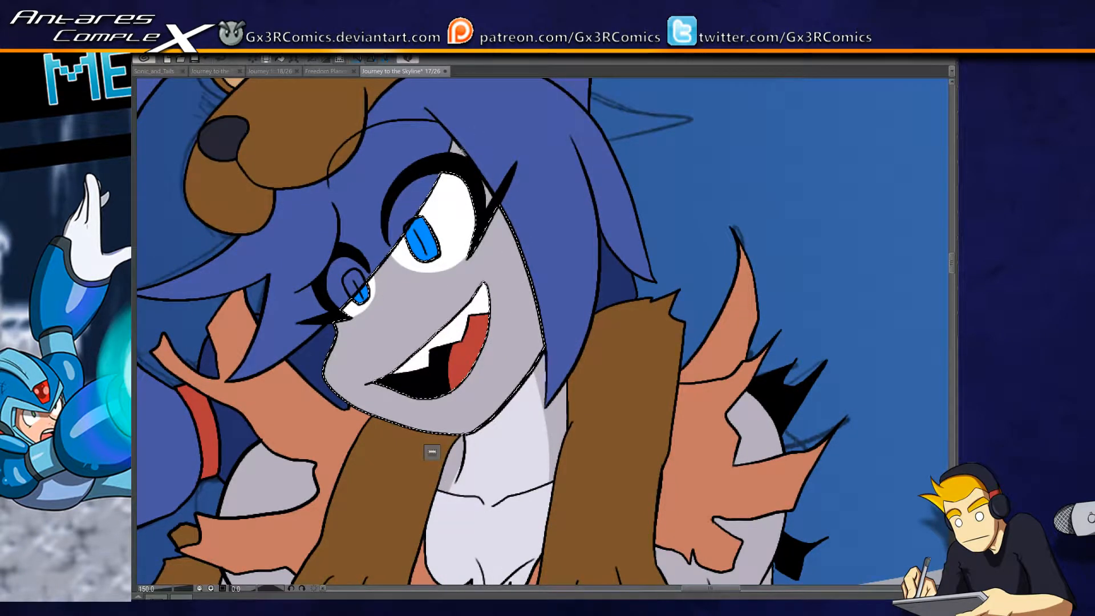
{"action": "left_click", "coordinate": [491, 197], "text": "shift"}
{"action": "key", "text": "b"}
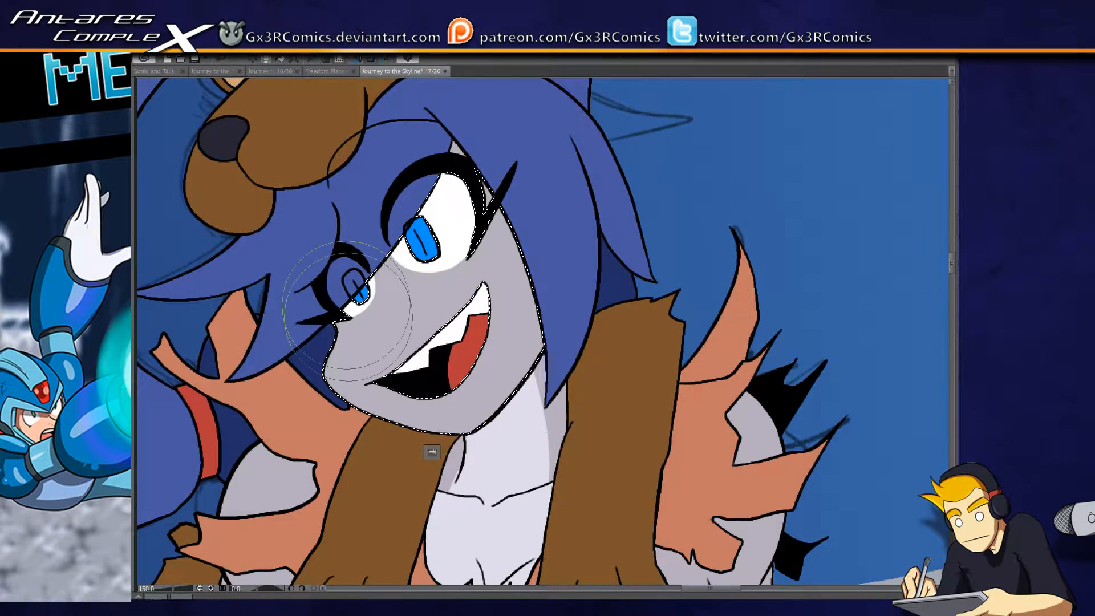
{"action": "left_click_drag", "start_coordinate": [342, 291], "coordinate": [341, 353]}
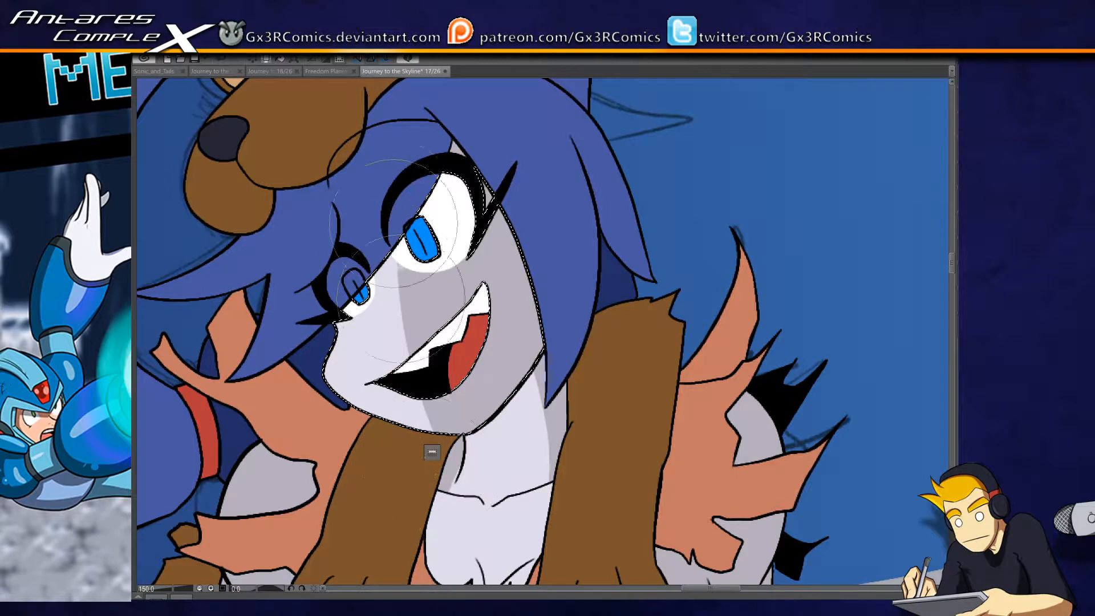
{"action": "left_click_drag", "start_coordinate": [454, 191], "coordinate": [479, 365]}
{"action": "left_click_drag", "start_coordinate": [488, 200], "coordinate": [513, 370]}
{"action": "left_click_drag", "start_coordinate": [517, 171], "coordinate": [531, 378]}
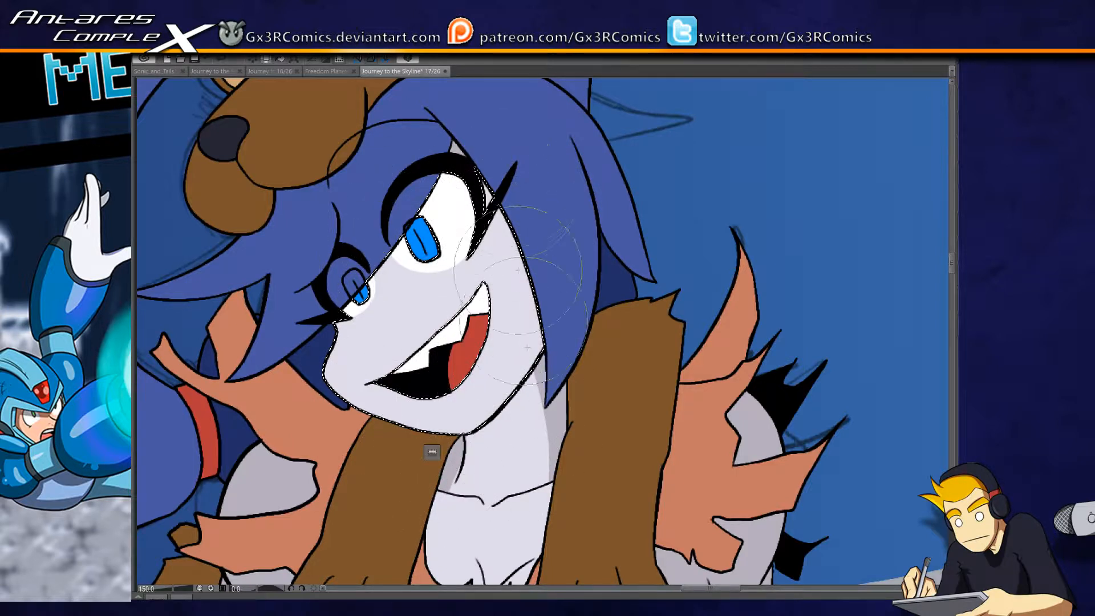
- Paint grey shadow wedges across the cheek, on the chin and between the eyes
{"action": "left_click_drag", "start_coordinate": [556, 301], "coordinate": [479, 312]}
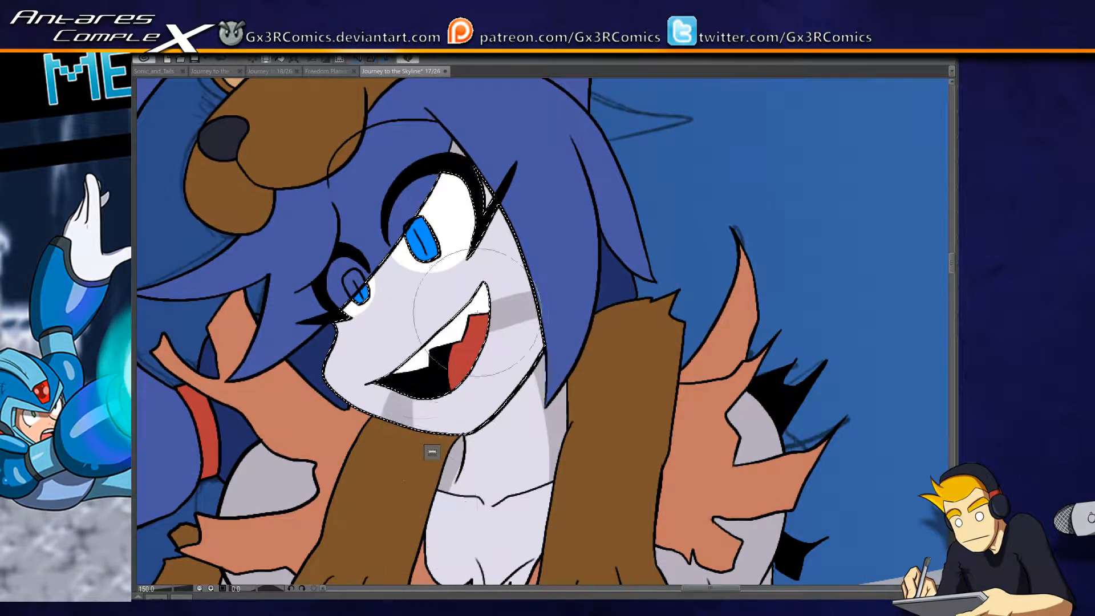
{"action": "left_click_drag", "start_coordinate": [408, 456], "coordinate": [399, 389]}
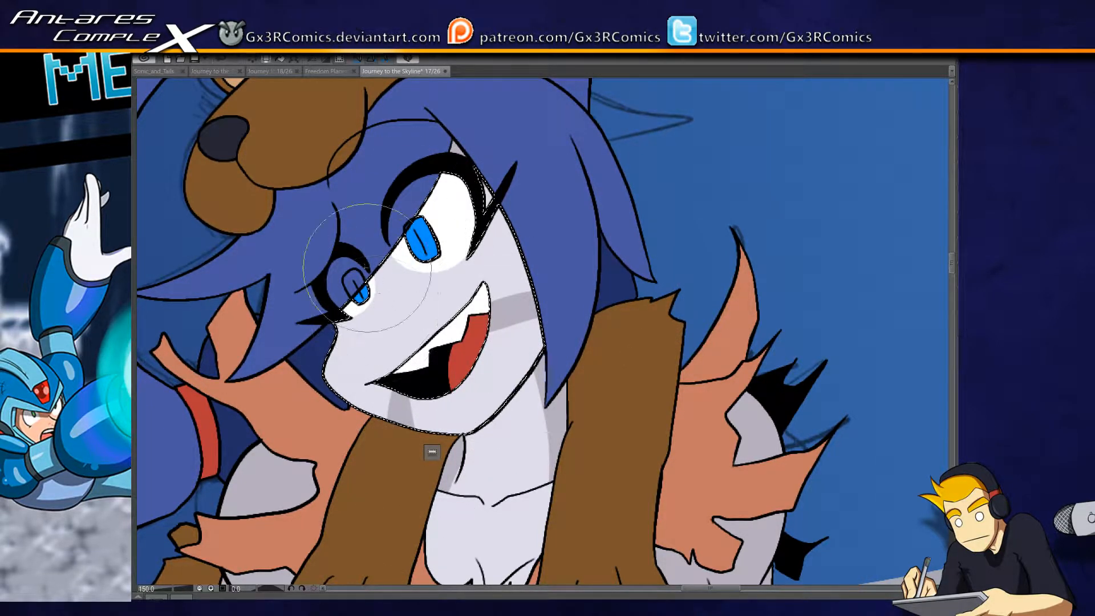
{"action": "left_click_drag", "start_coordinate": [343, 257], "coordinate": [398, 282]}
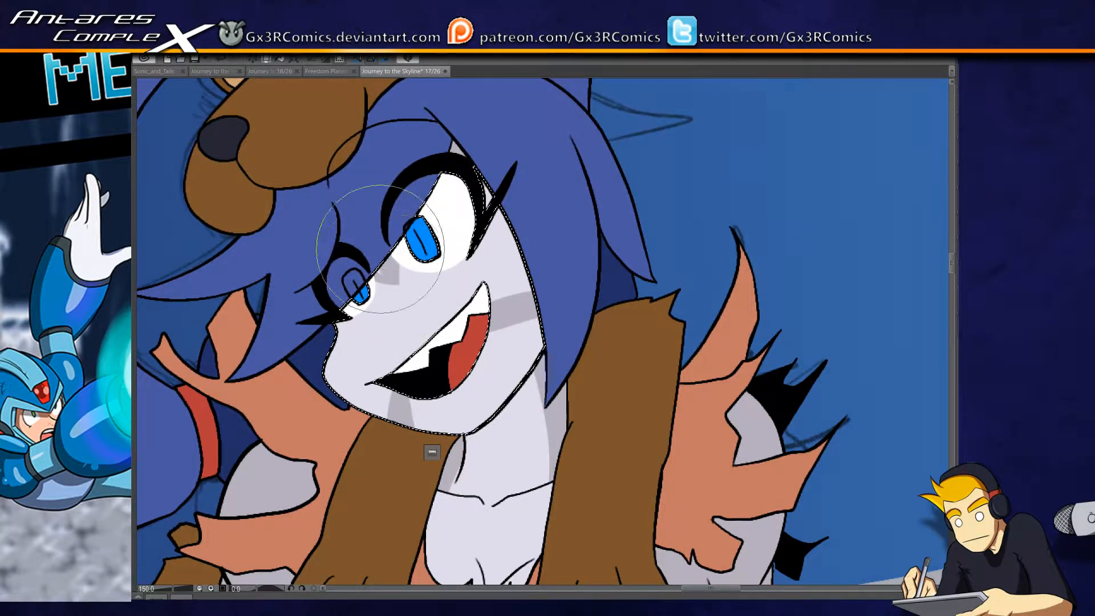
- Select the front folded arm and paint a pale highlight along the forearm's lower edge from elbow to wrist
{"action": "scroll", "coordinate": [435, 340], "scroll_direction": "down", "scroll_amount": 3}
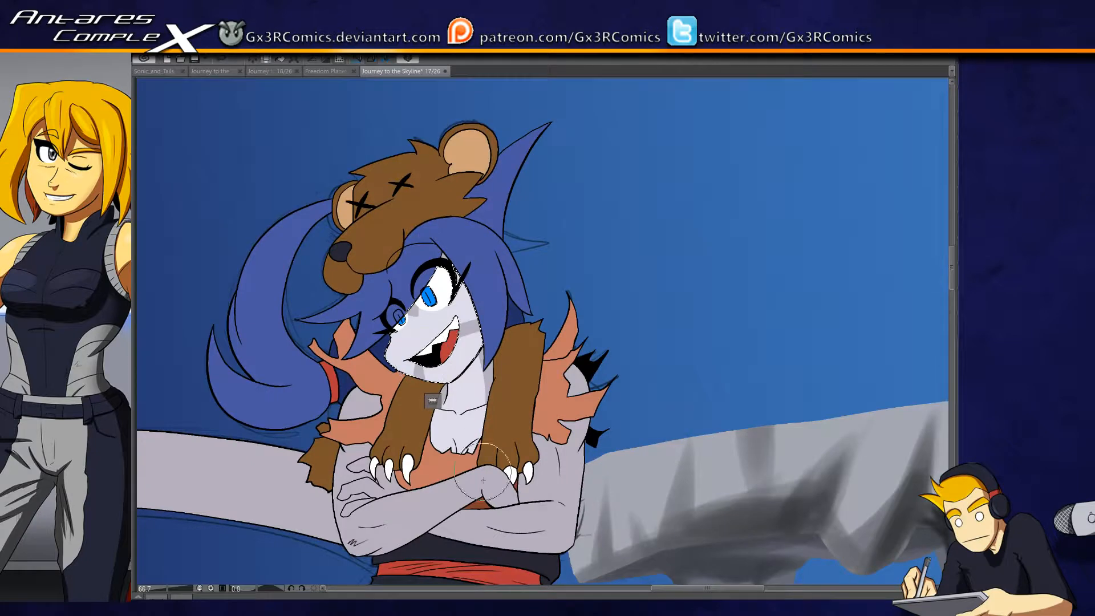
{"action": "left_click_drag", "start_coordinate": [483, 480], "coordinate": [472, 322]}
{"action": "scroll", "coordinate": [369, 422], "scroll_direction": "up", "scroll_amount": 4}
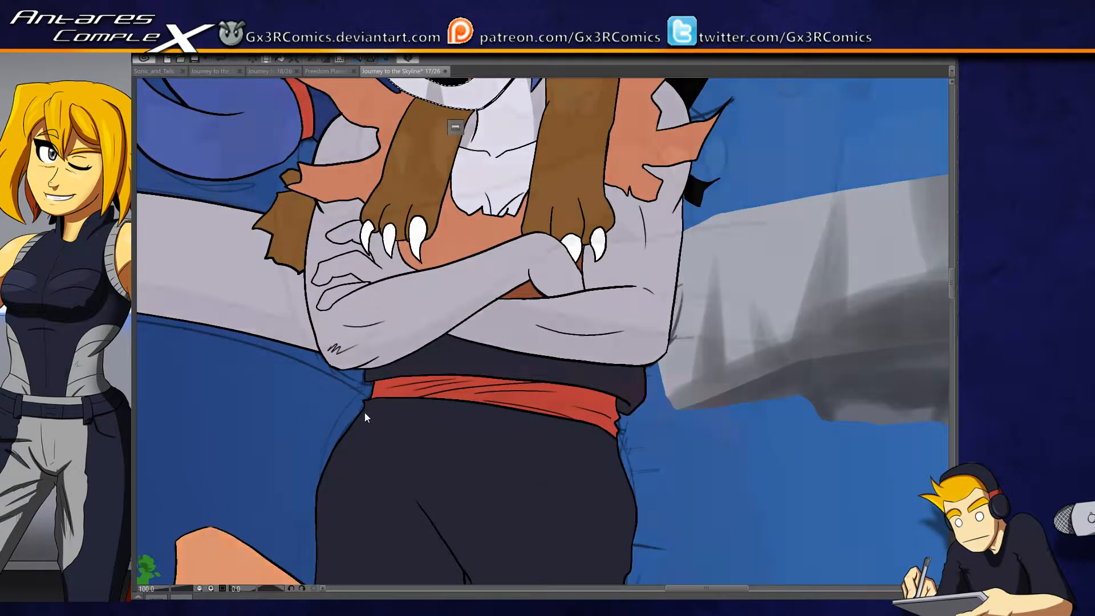
{"action": "left_click_drag", "start_coordinate": [388, 361], "coordinate": [350, 376]}
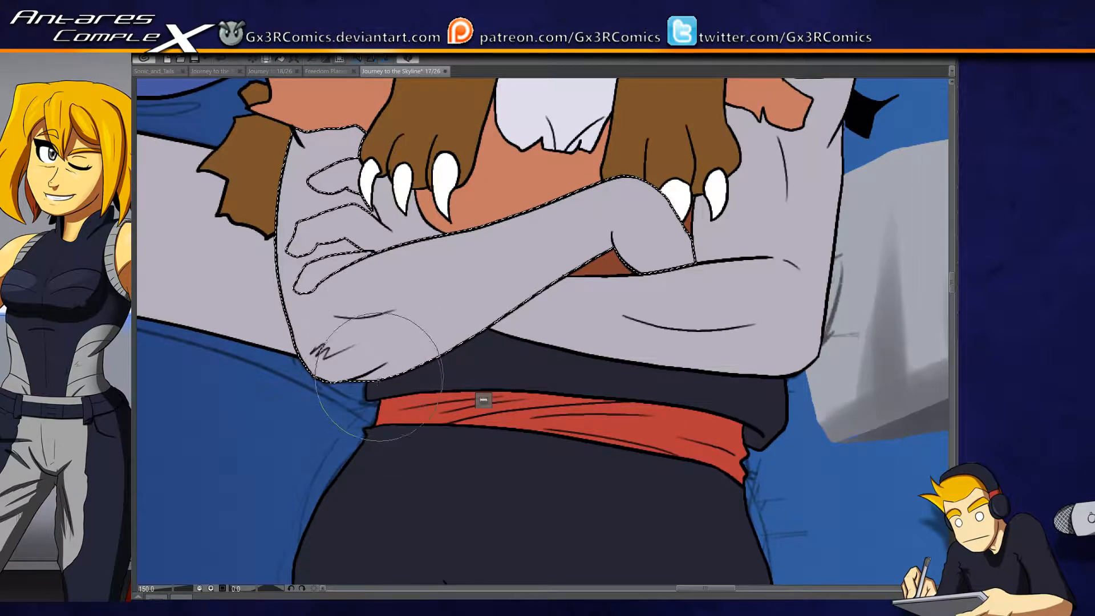
{"action": "left_click_drag", "start_coordinate": [368, 379], "coordinate": [455, 330]}
{"action": "mouse_move", "coordinate": [336, 389]}
{"action": "left_mouse_down"}
{"action": "mouse_move", "coordinate": [400, 369]}
{"action": "mouse_move", "coordinate": [600, 258]}
{"action": "mouse_move", "coordinate": [341, 385]}
{"action": "mouse_move", "coordinate": [613, 261]}
{"action": "left_mouse_up"}
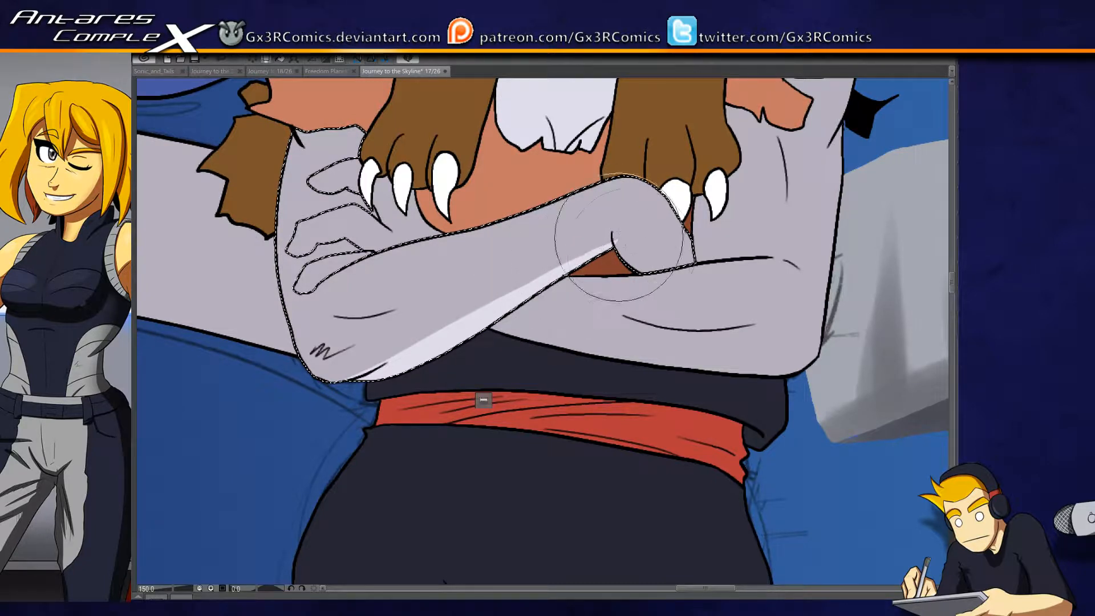
- Paint a thin pale highlight around the crook of the wrist and the hand's lower edge
{"action": "left_click_drag", "start_coordinate": [648, 274], "coordinate": [609, 222]}
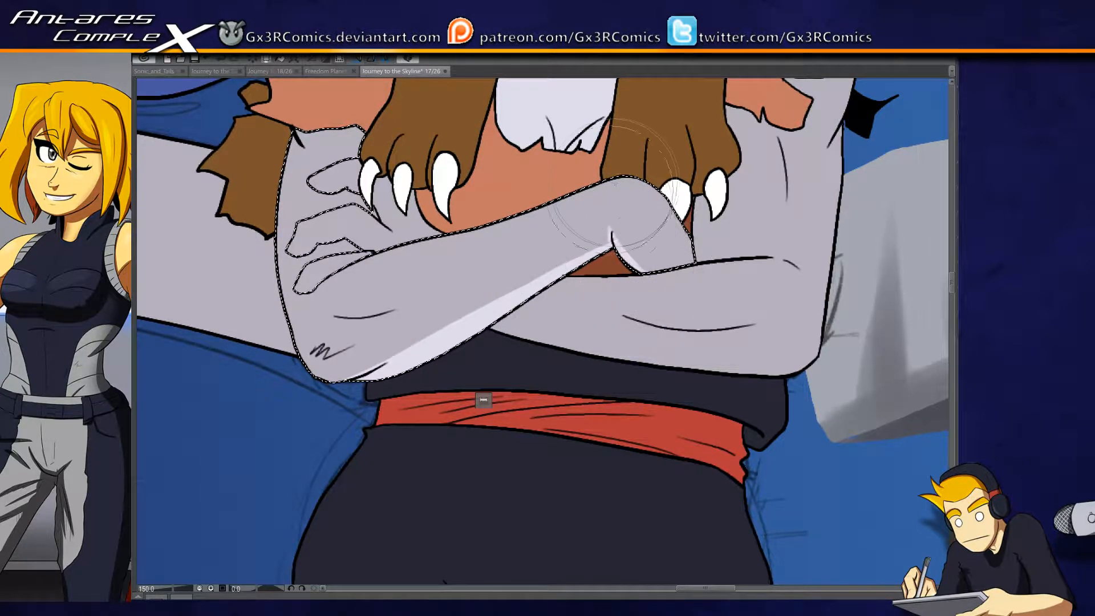
{"action": "mouse_move", "coordinate": [650, 276]}
{"action": "left_mouse_down"}
{"action": "mouse_move", "coordinate": [624, 261]}
{"action": "mouse_move", "coordinate": [611, 224]}
{"action": "left_mouse_up"}
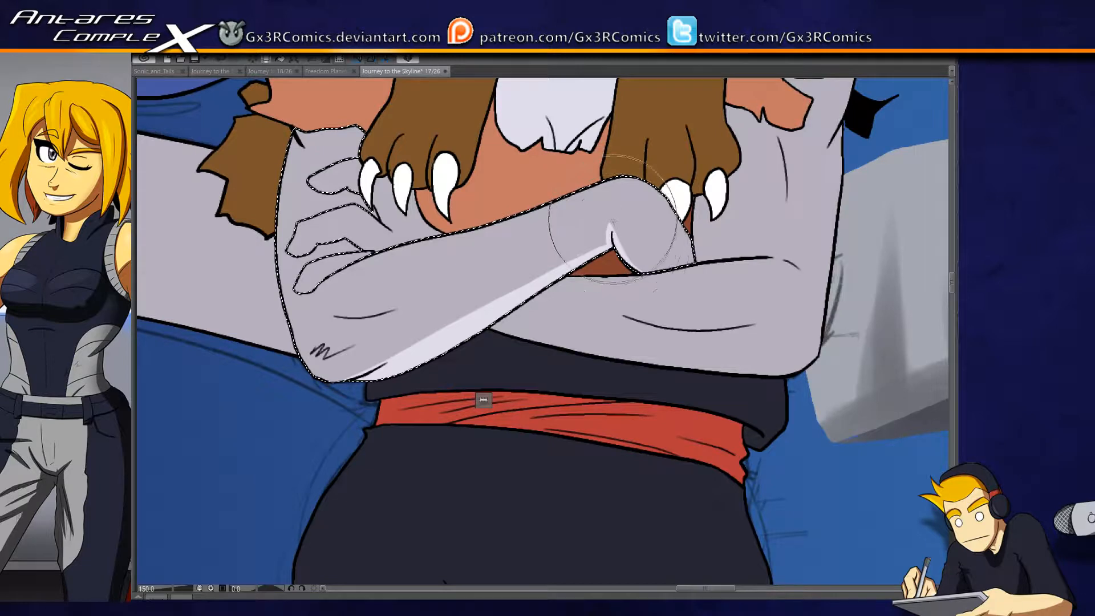
{"action": "left_click_drag", "start_coordinate": [607, 328], "coordinate": [493, 351]}
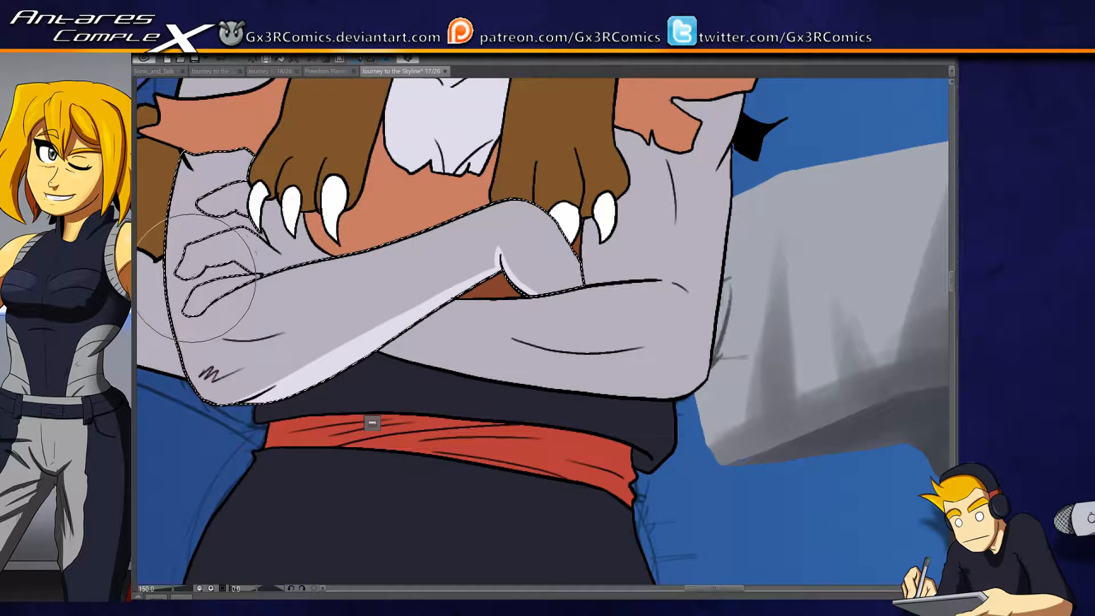
- Undo the stray stroke by the hand, then select the fingers and add thin pale highlights along their lower edges
{"action": "left_click_drag", "start_coordinate": [188, 280], "coordinate": [306, 318]}
{"action": "key", "text": "ctrl+z"}
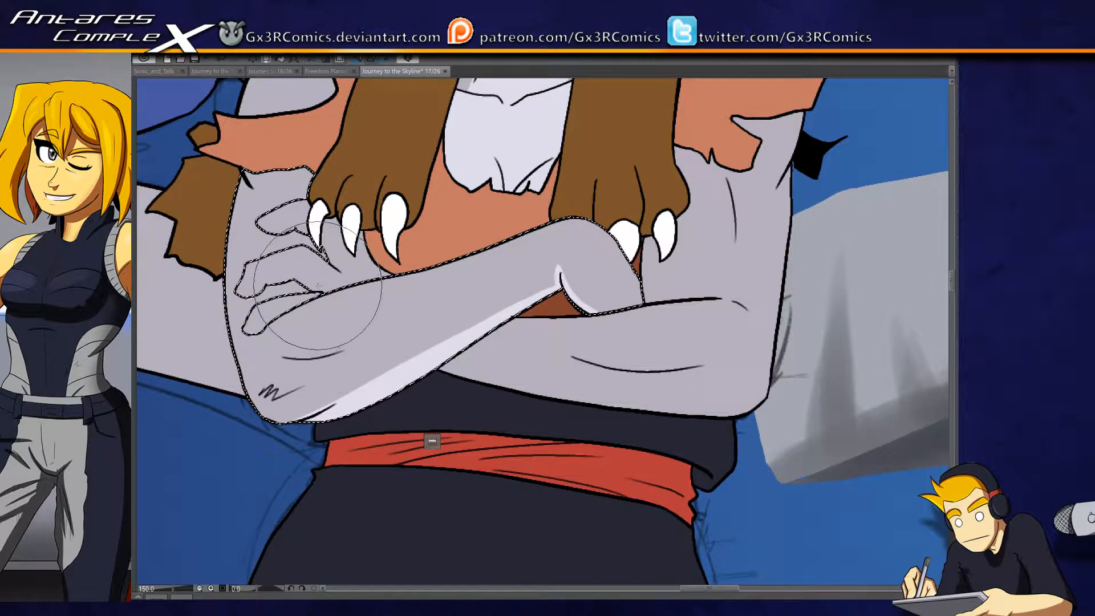
{"action": "left_click_drag", "start_coordinate": [317, 158], "coordinate": [326, 180]}
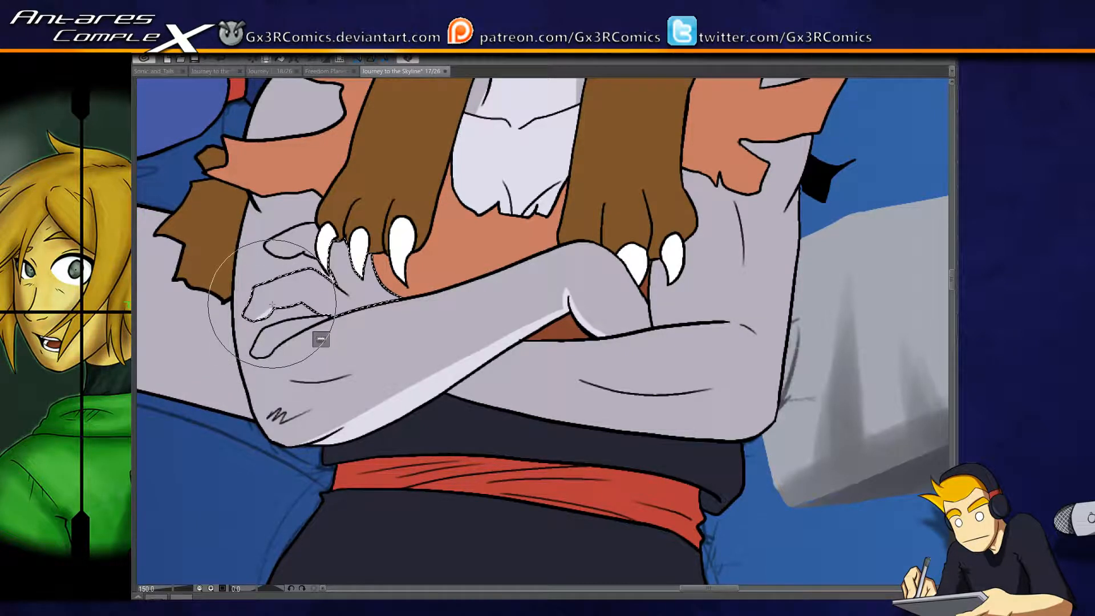
{"action": "mouse_move", "coordinate": [259, 317]}
{"action": "left_mouse_down"}
{"action": "mouse_move", "coordinate": [312, 293]}
{"action": "mouse_move", "coordinate": [312, 304]}
{"action": "mouse_move", "coordinate": [304, 299]}
{"action": "mouse_move", "coordinate": [327, 312]}
{"action": "left_mouse_up"}
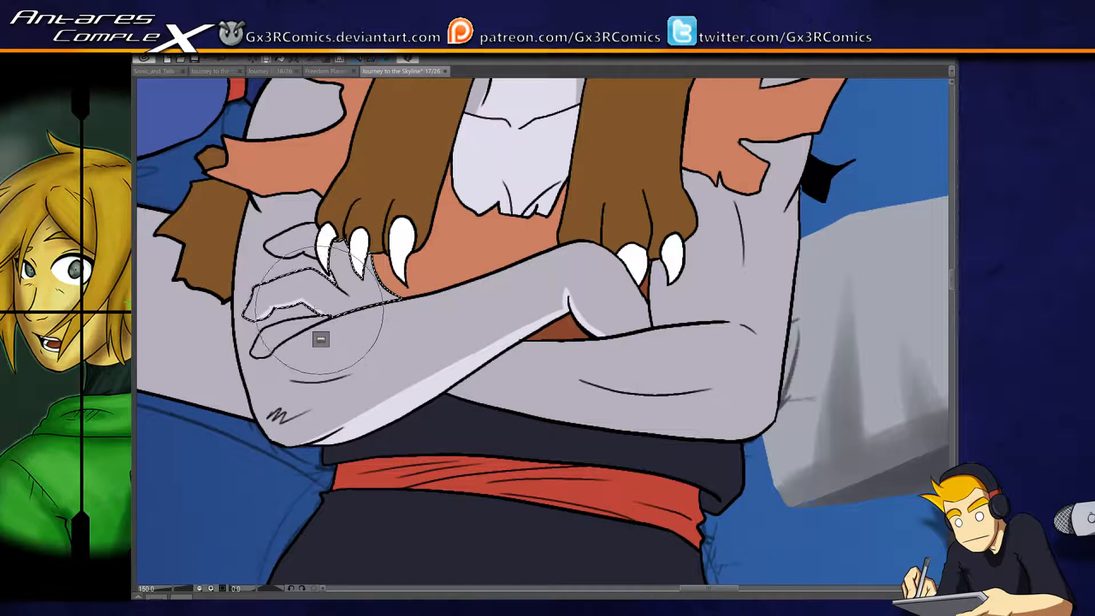
{"action": "key", "text": "ctrl+d"}
{"action": "left_click_drag", "start_coordinate": [306, 324], "coordinate": [329, 318]}
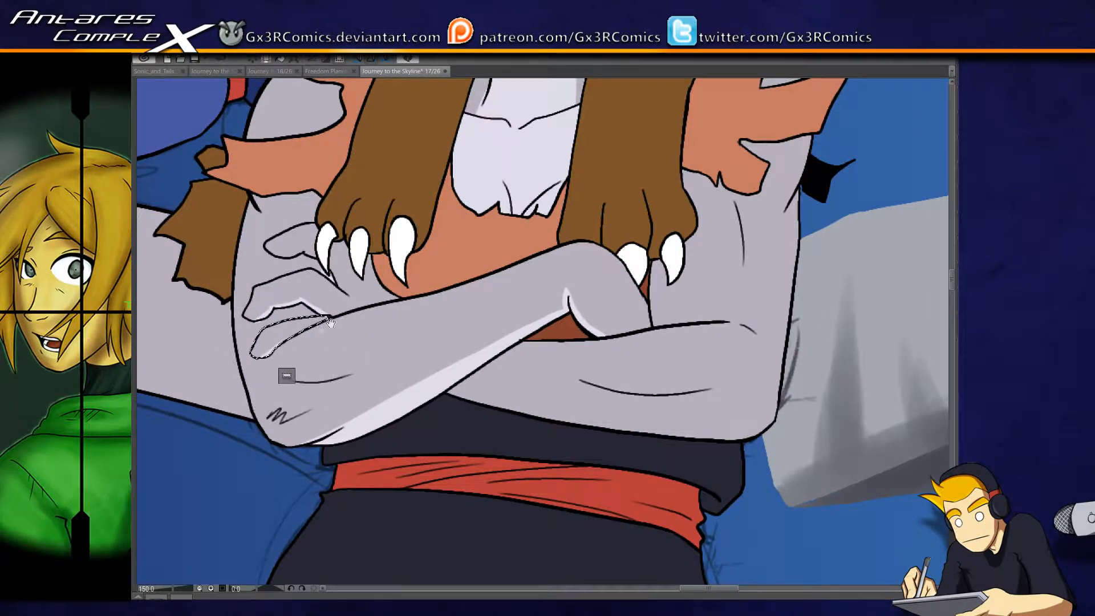
- Select the rear folded arm, paint pale highlights along its lower edge and inner upper arm, and clear the selection
{"action": "left_click_drag", "start_coordinate": [646, 310], "coordinate": [505, 317]}
{"action": "left_click", "coordinate": [505, 317]}
{"action": "mouse_move", "coordinate": [475, 271]}
{"action": "left_mouse_down"}
{"action": "mouse_move", "coordinate": [483, 366]}
{"action": "mouse_move", "coordinate": [471, 347]}
{"action": "mouse_move", "coordinate": [478, 282]}
{"action": "left_mouse_up"}
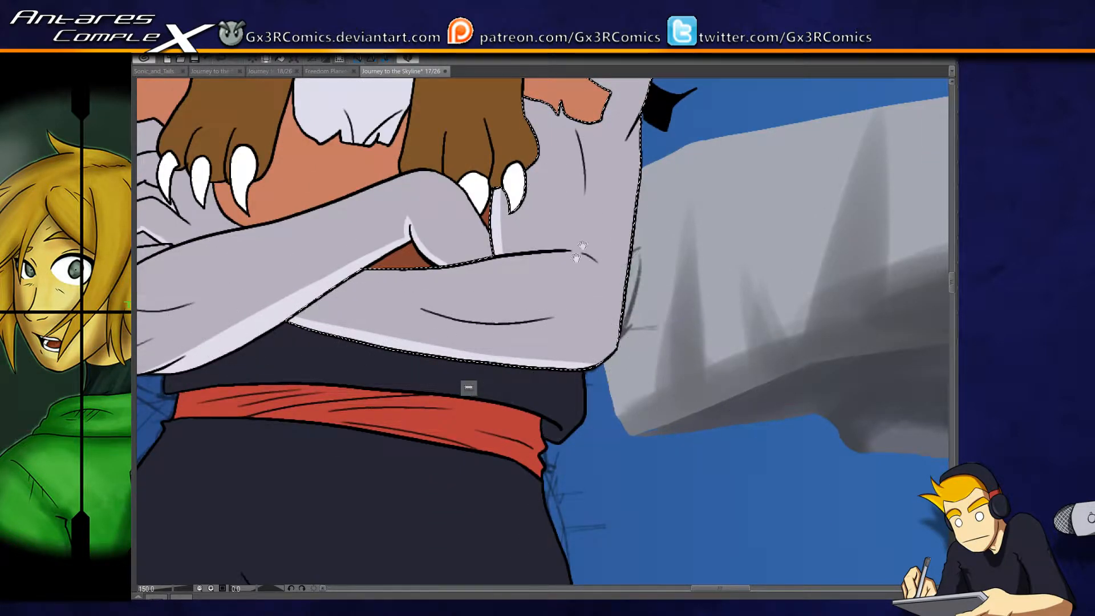
{"action": "left_click_drag", "start_coordinate": [584, 230], "coordinate": [519, 392]}
{"action": "left_click_drag", "start_coordinate": [394, 290], "coordinate": [511, 315]}
{"action": "left_click_drag", "start_coordinate": [414, 205], "coordinate": [411, 326]}
{"action": "key", "text": "ctrl+d"}
- Examine the waist and trousers up close, and the whole crossed-arms figure within the panel
{"action": "mouse_move", "coordinate": [344, 503]}
{"action": "left_mouse_down"}
{"action": "mouse_move", "coordinate": [423, 349]}
{"action": "mouse_move", "coordinate": [425, 301]}
{"action": "left_mouse_up"}
{"action": "left_click_drag", "start_coordinate": [417, 462], "coordinate": [477, 314]}
{"action": "left_click_drag", "start_coordinate": [455, 475], "coordinate": [433, 335]}
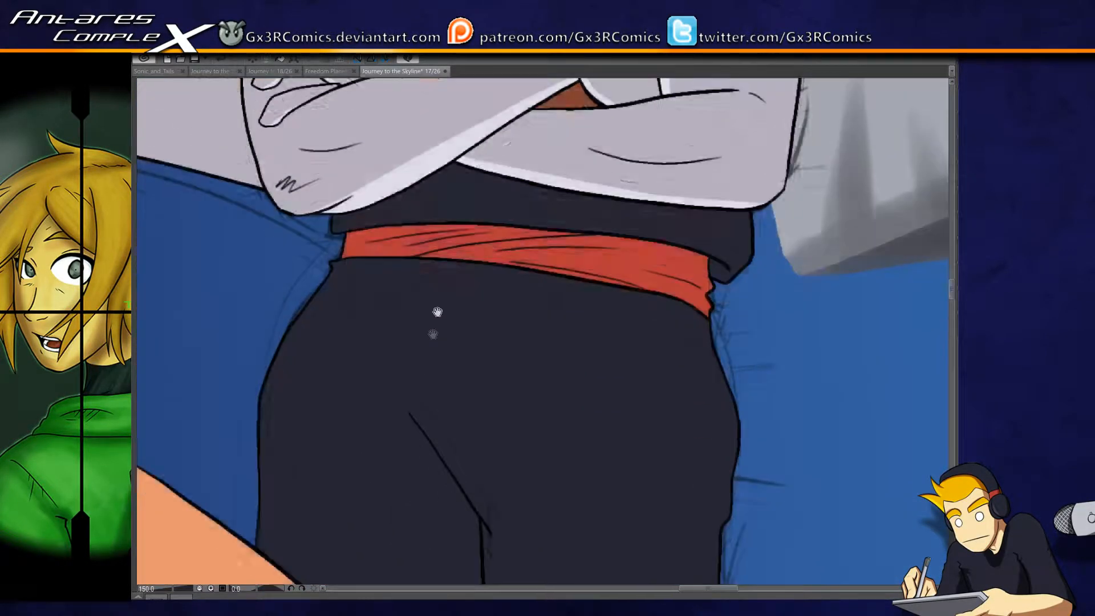
{"action": "left_click_drag", "start_coordinate": [427, 373], "coordinate": [384, 548]}
{"action": "mouse_move", "coordinate": [398, 388]}
{"action": "left_mouse_down"}
{"action": "mouse_move", "coordinate": [360, 495]}
{"action": "mouse_move", "coordinate": [459, 301]}
{"action": "left_mouse_up"}
{"action": "left_click_drag", "start_coordinate": [461, 422], "coordinate": [469, 334]}
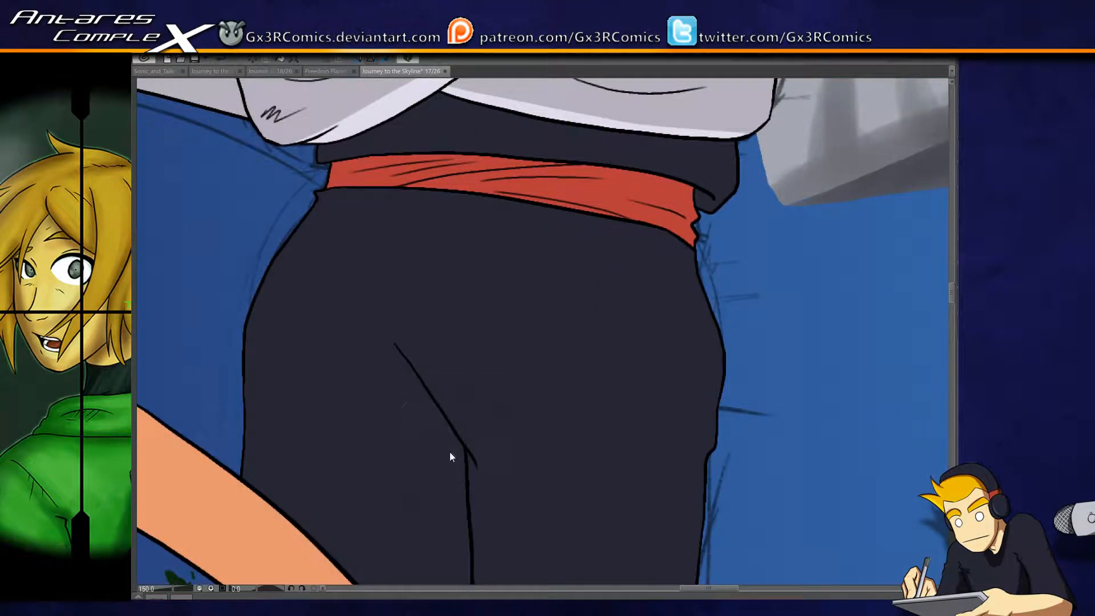
{"action": "scroll", "coordinate": [447, 456], "scroll_direction": "down", "scroll_amount": 5}
{"action": "left_click_drag", "start_coordinate": [439, 459], "coordinate": [445, 377]}
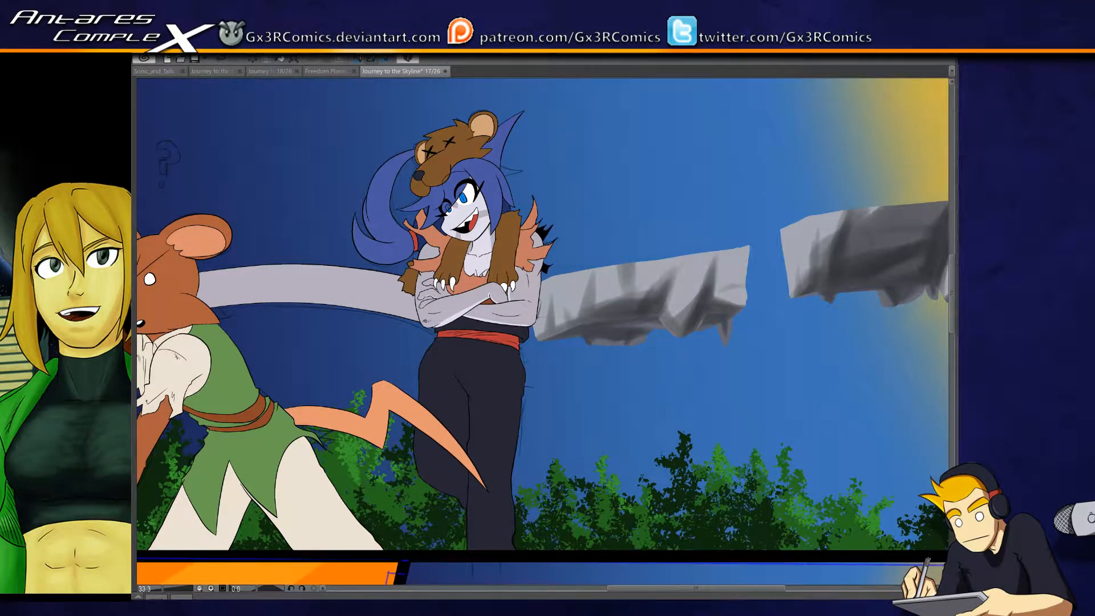
{"action": "left_click_drag", "start_coordinate": [493, 434], "coordinate": [525, 281]}
{"action": "mouse_move", "coordinate": [412, 398]}
{"action": "left_mouse_down"}
{"action": "mouse_move", "coordinate": [428, 418]}
{"action": "mouse_move", "coordinate": [483, 433]}
{"action": "left_mouse_up"}
{"action": "mouse_move", "coordinate": [317, 332]}
{"action": "left_mouse_down"}
{"action": "mouse_move", "coordinate": [460, 421]}
{"action": "mouse_move", "coordinate": [481, 401]}
{"action": "left_mouse_up"}
- Select the long tail stretching behind the mouse character and paint a thin pale highlight along its lower edge
{"action": "left_click_drag", "start_coordinate": [670, 309], "coordinate": [526, 346]}
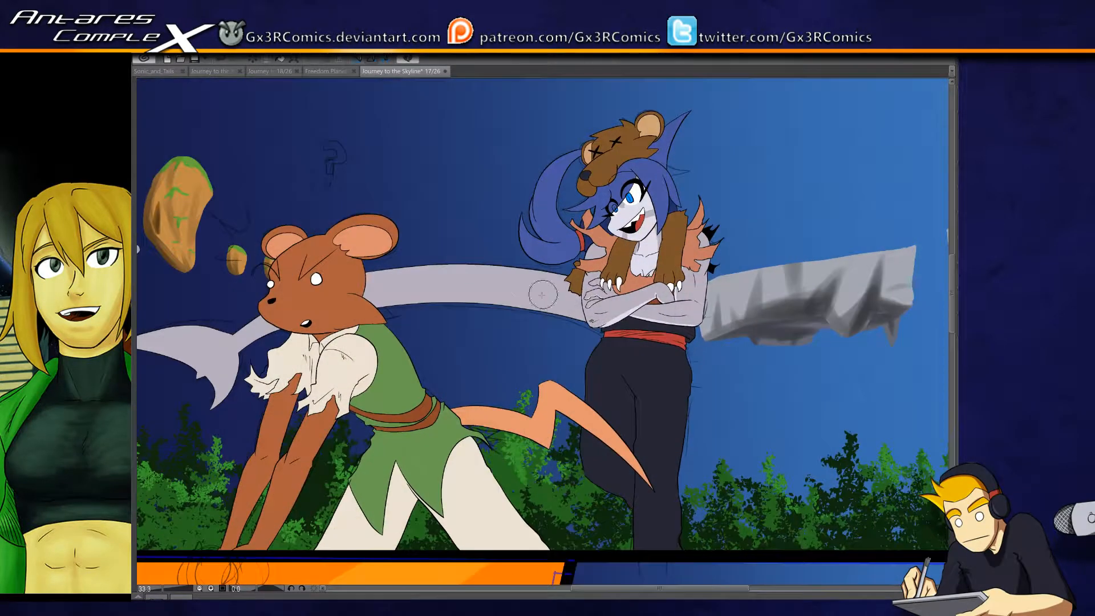
{"action": "left_click_drag", "start_coordinate": [386, 331], "coordinate": [503, 326]}
{"action": "left_click", "coordinate": [365, 335], "text": "shift"}
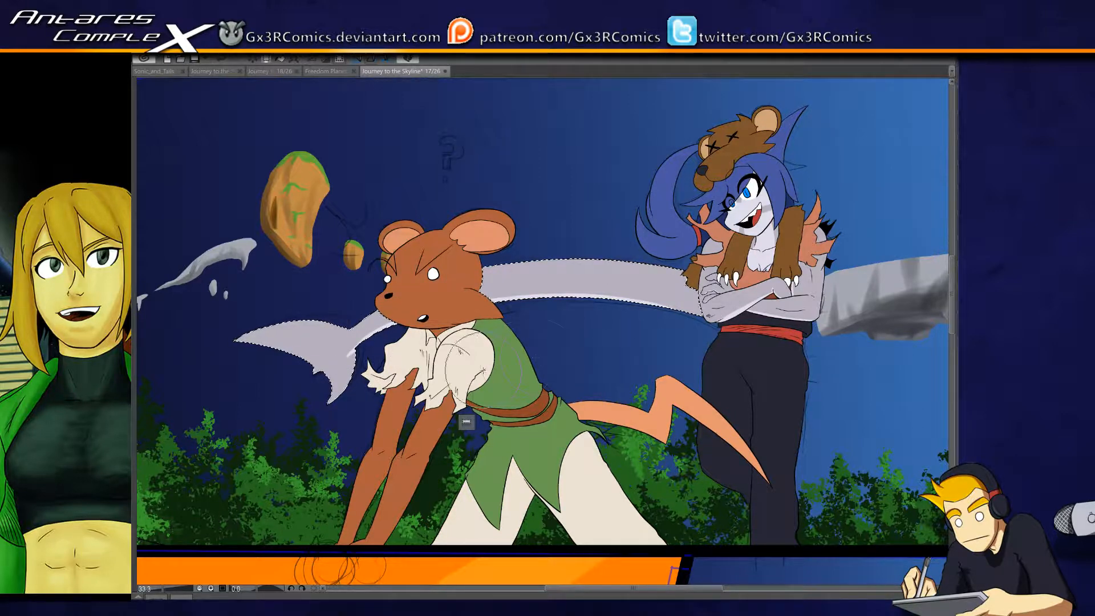
- Redo the tail's highlight stroke so it widens toward the waist, and trim its end beside the tail fin
{"action": "scroll", "coordinate": [484, 373], "scroll_direction": "up", "scroll_amount": 1}
{"action": "key", "text": "ctrl+z"}
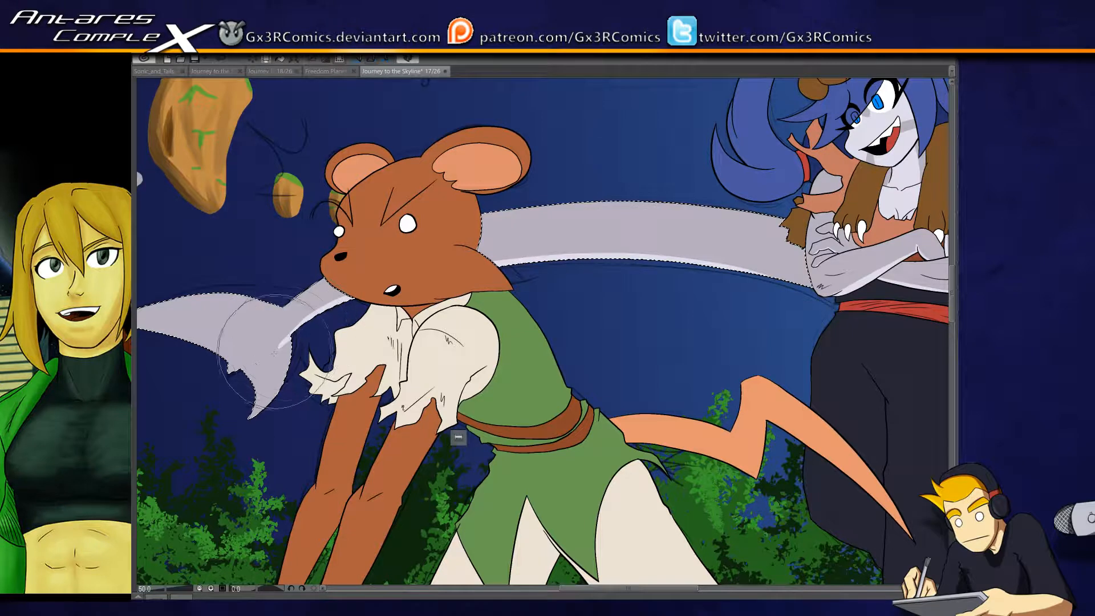
{"action": "left_click_drag", "start_coordinate": [275, 351], "coordinate": [838, 297]}
{"action": "key", "text": "ctrl+z"}
{"action": "mouse_move", "coordinate": [280, 346]}
{"action": "left_mouse_down"}
{"action": "mouse_move", "coordinate": [311, 324]}
{"action": "mouse_move", "coordinate": [918, 311]}
{"action": "left_mouse_up"}
{"action": "key", "text": "ctrl+z"}
{"action": "left_click_drag", "start_coordinate": [279, 345], "coordinate": [883, 291]}
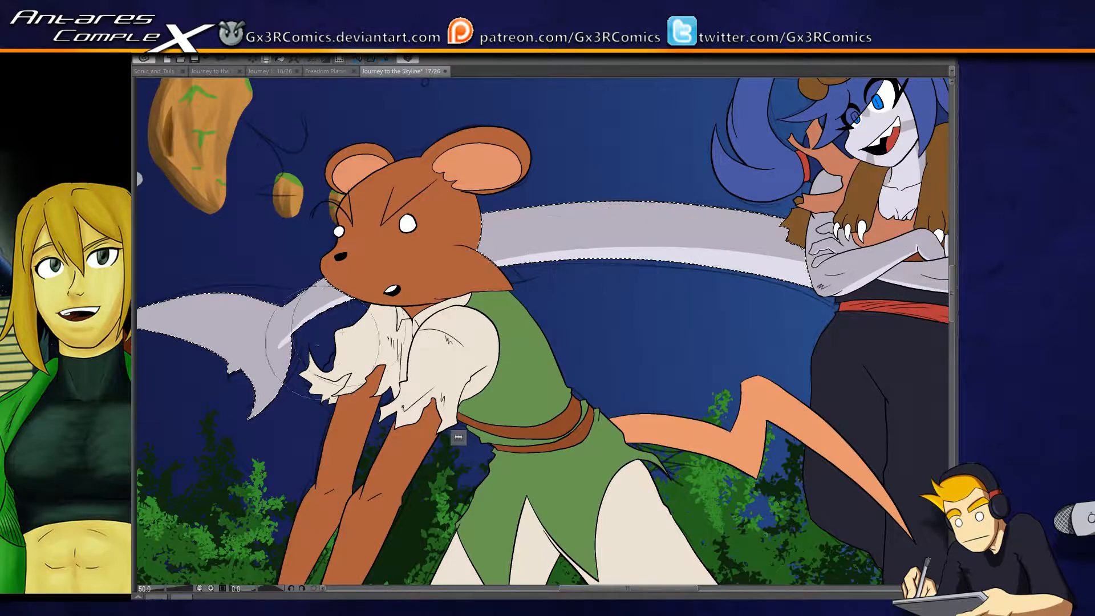
{"action": "mouse_move", "coordinate": [288, 333]}
{"action": "left_mouse_down"}
{"action": "mouse_move", "coordinate": [278, 347]}
{"action": "mouse_move", "coordinate": [298, 334]}
{"action": "mouse_move", "coordinate": [265, 366]}
{"action": "left_mouse_up"}
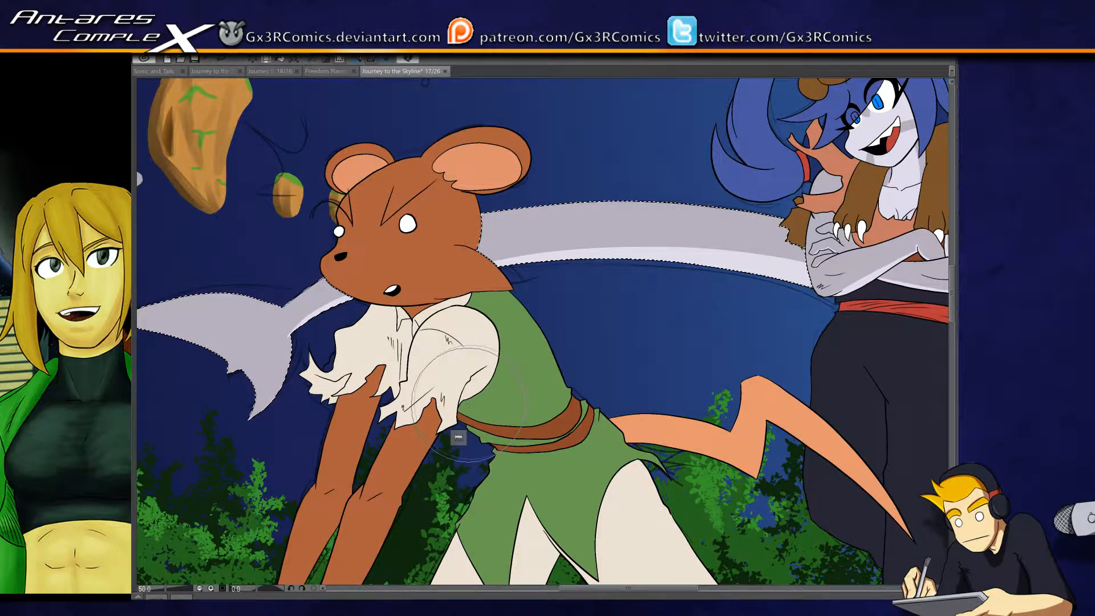
{"action": "scroll", "coordinate": [482, 393], "scroll_direction": "down", "scroll_amount": 2}
{"action": "left_click_drag", "start_coordinate": [437, 516], "coordinate": [412, 332]}
{"action": "left_click_drag", "start_coordinate": [257, 318], "coordinate": [405, 400]}
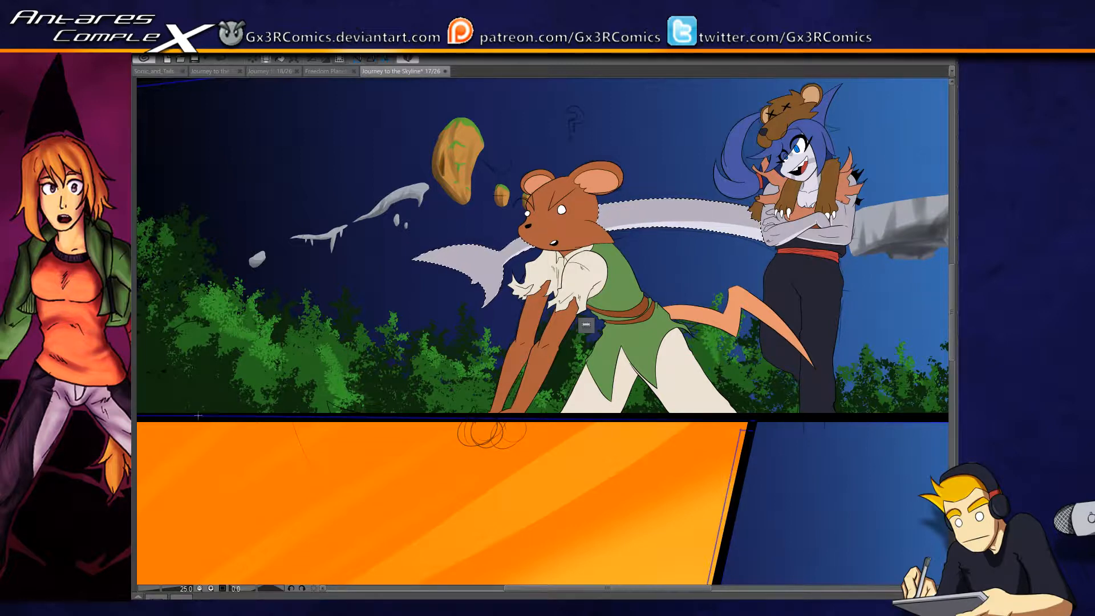
{"action": "left_click_drag", "start_coordinate": [585, 325], "coordinate": [586, 413]}
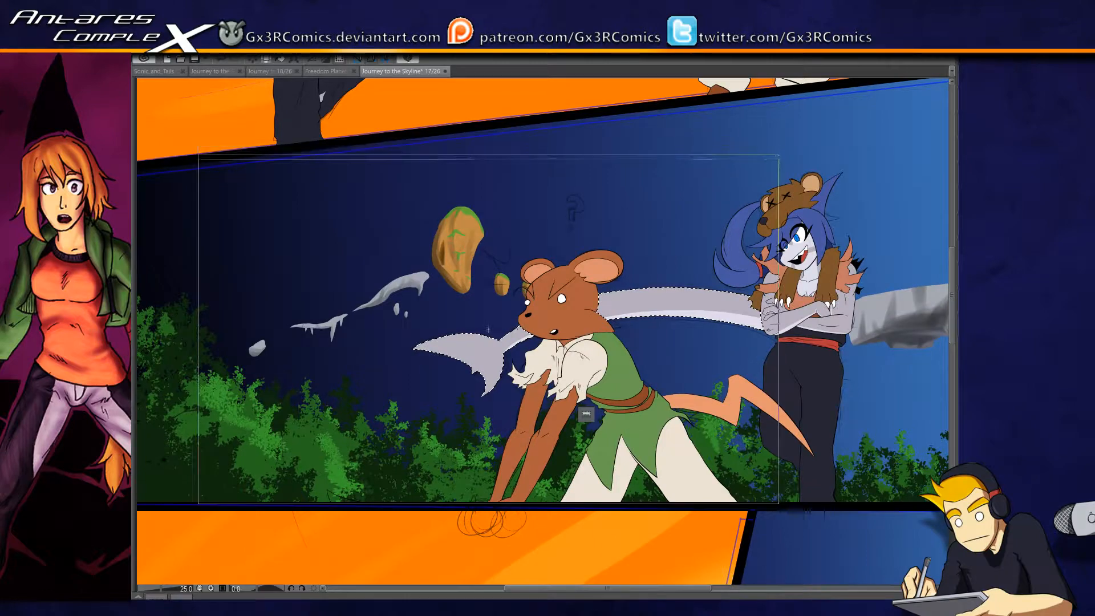
{"action": "left_click_drag", "start_coordinate": [945, 134], "coordinate": [785, 200]}
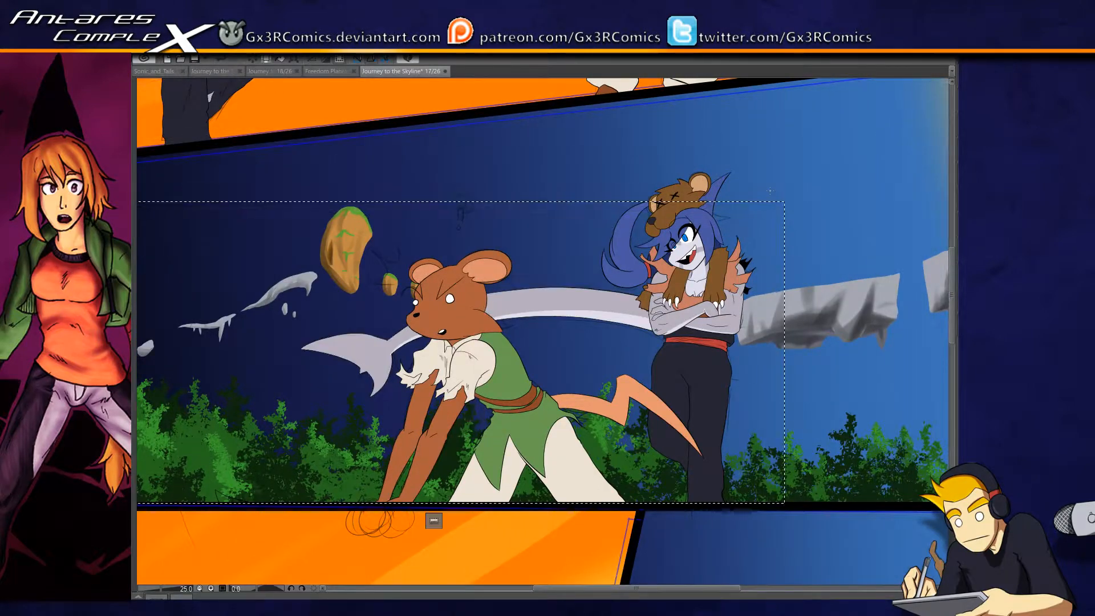
{"action": "scroll", "coordinate": [768, 190], "scroll_direction": "down", "scroll_amount": 2}
{"action": "scroll", "coordinate": [609, 261], "scroll_direction": "up", "scroll_amount": 2}
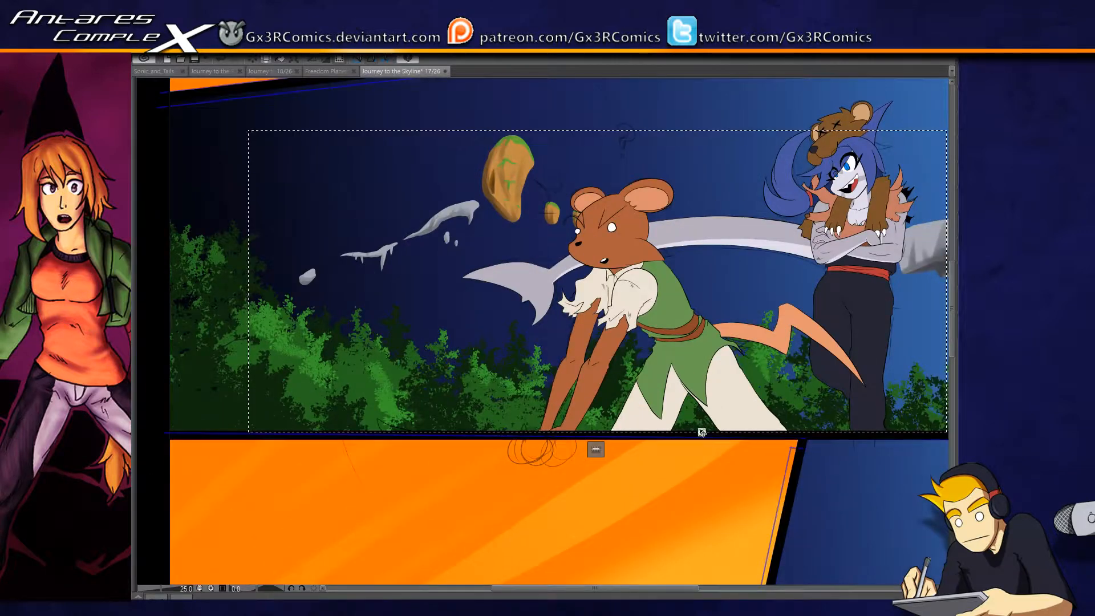
{"action": "key", "text": "ctrl+d"}
- Outline the middle panel with a straight-edged selection following its slanted upper border, stopping short of the yellow glow at its far end
{"action": "left_click_drag", "start_coordinate": [708, 432], "coordinate": [732, 444]}
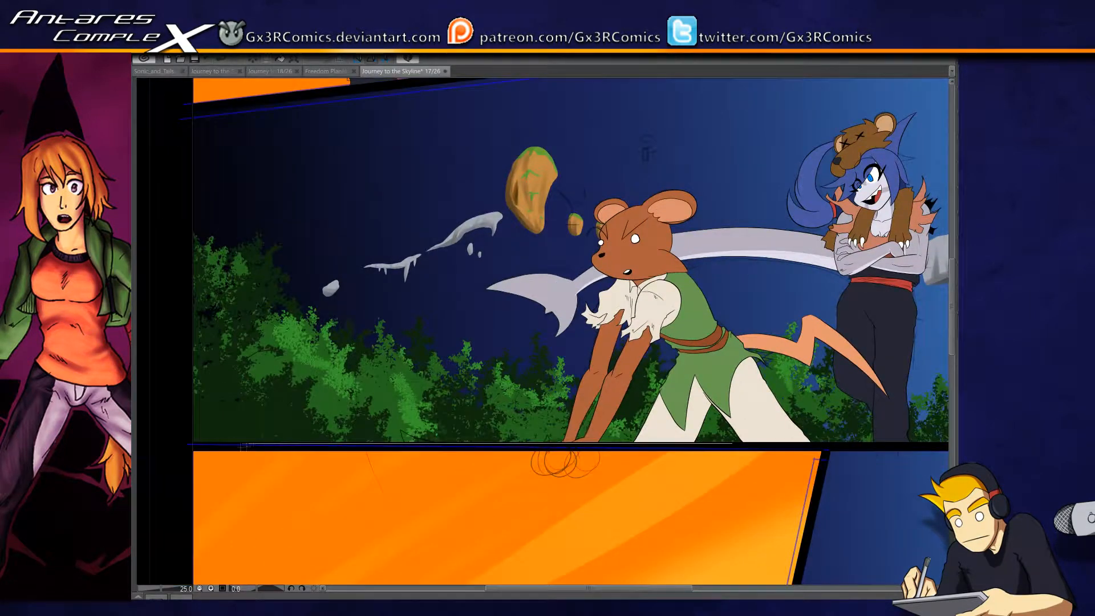
{"action": "left_click", "coordinate": [192, 110]}
{"action": "left_click_drag", "start_coordinate": [192, 110], "coordinate": [239, 133]}
{"action": "left_click_drag", "start_coordinate": [605, 113], "coordinate": [276, 303]}
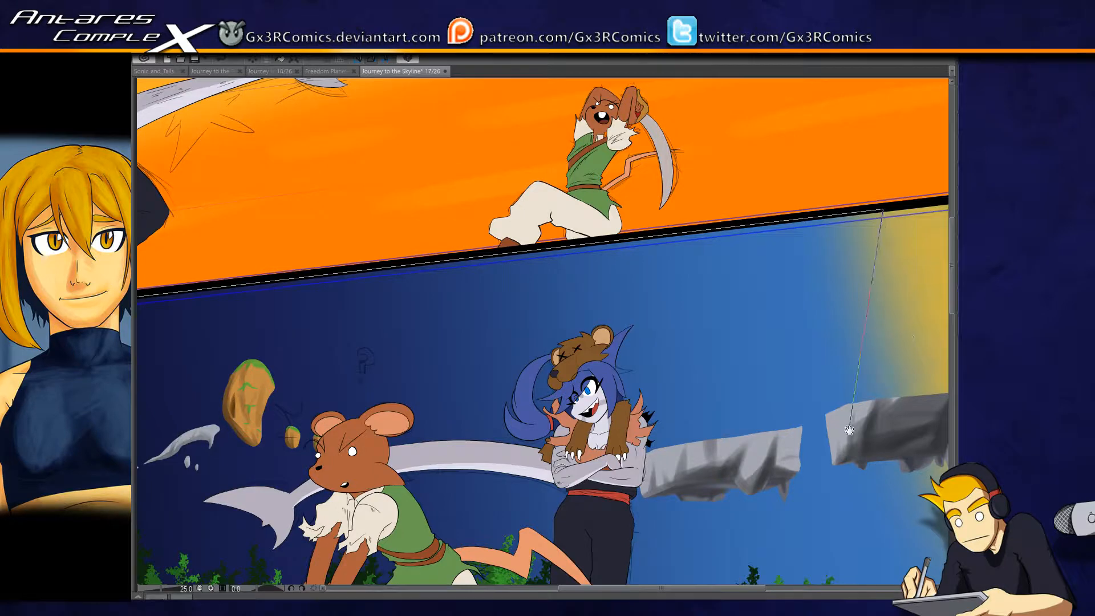
{"action": "left_click_drag", "start_coordinate": [849, 430], "coordinate": [860, 188]}
{"action": "left_click_drag", "start_coordinate": [786, 368], "coordinate": [878, 413]}
{"action": "left_click_drag", "start_coordinate": [926, 456], "coordinate": [808, 492]}
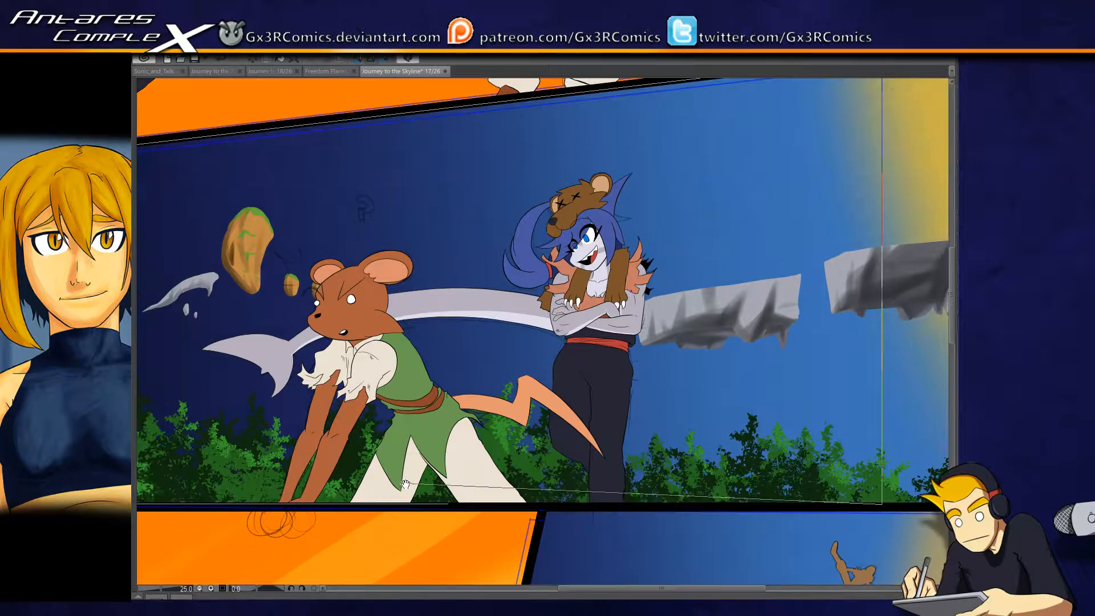
{"action": "left_click", "coordinate": [450, 504]}
{"action": "left_click_drag", "start_coordinate": [400, 419], "coordinate": [588, 391]}
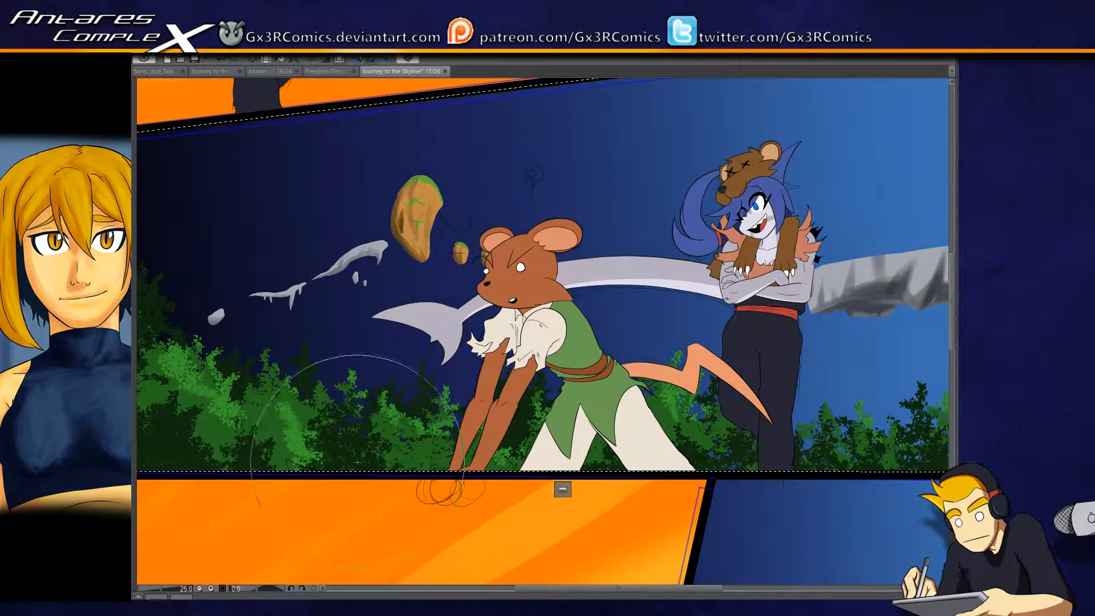
{"action": "scroll", "coordinate": [365, 440], "scroll_direction": "down", "scroll_amount": 2}
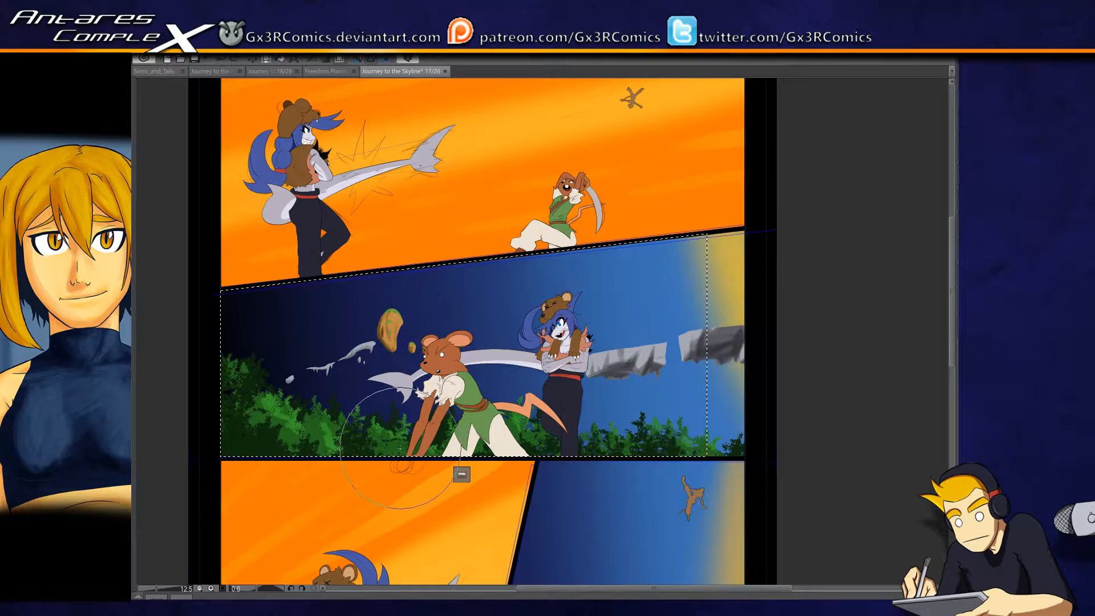
- Paint a broad translucent white motion arc sweeping from the trees ahead of the mouse to the panel's upper border, and clear the selection
{"action": "mouse_move", "coordinate": [356, 448]}
{"action": "left_mouse_down"}
{"action": "mouse_move", "coordinate": [352, 394]}
{"action": "mouse_move", "coordinate": [562, 214]}
{"action": "left_mouse_up"}
{"action": "key", "text": "ctrl+z"}
{"action": "left_click_drag", "start_coordinate": [396, 531], "coordinate": [571, 239]}
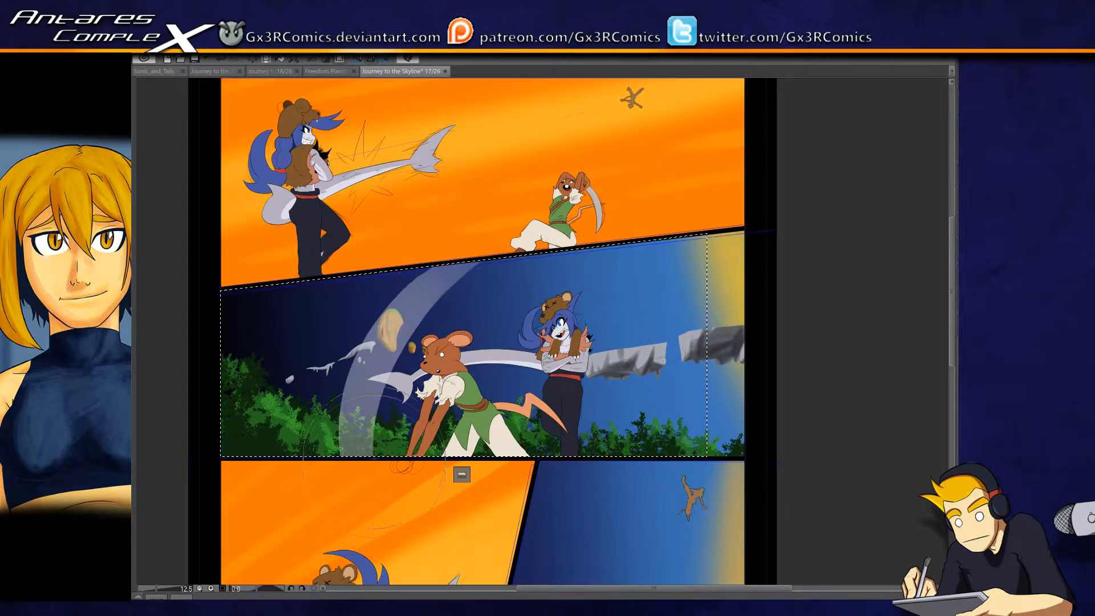
{"action": "key", "text": "ctrl+z"}
{"action": "mouse_move", "coordinate": [354, 516]}
{"action": "left_mouse_down"}
{"action": "mouse_move", "coordinate": [412, 285]}
{"action": "mouse_move", "coordinate": [473, 228]}
{"action": "left_mouse_up"}
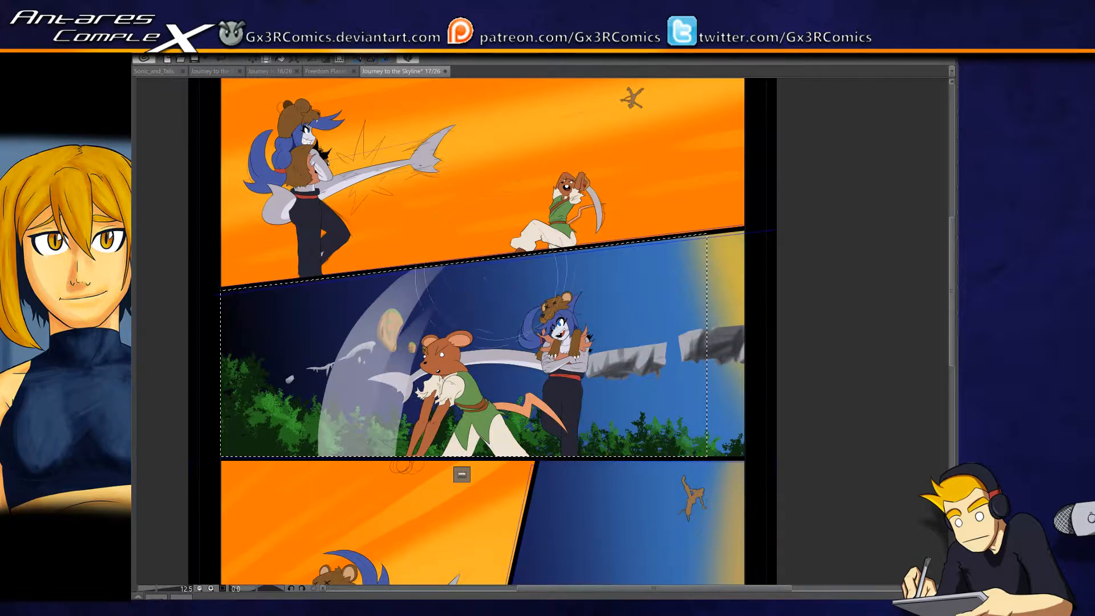
{"action": "key", "text": "ctrl+d"}
- Examine the motion arc up close and look over all the panels of the page
{"action": "scroll", "coordinate": [359, 468], "scroll_direction": "down", "scroll_amount": 2}
{"action": "scroll", "coordinate": [380, 416], "scroll_direction": "up", "scroll_amount": 4}
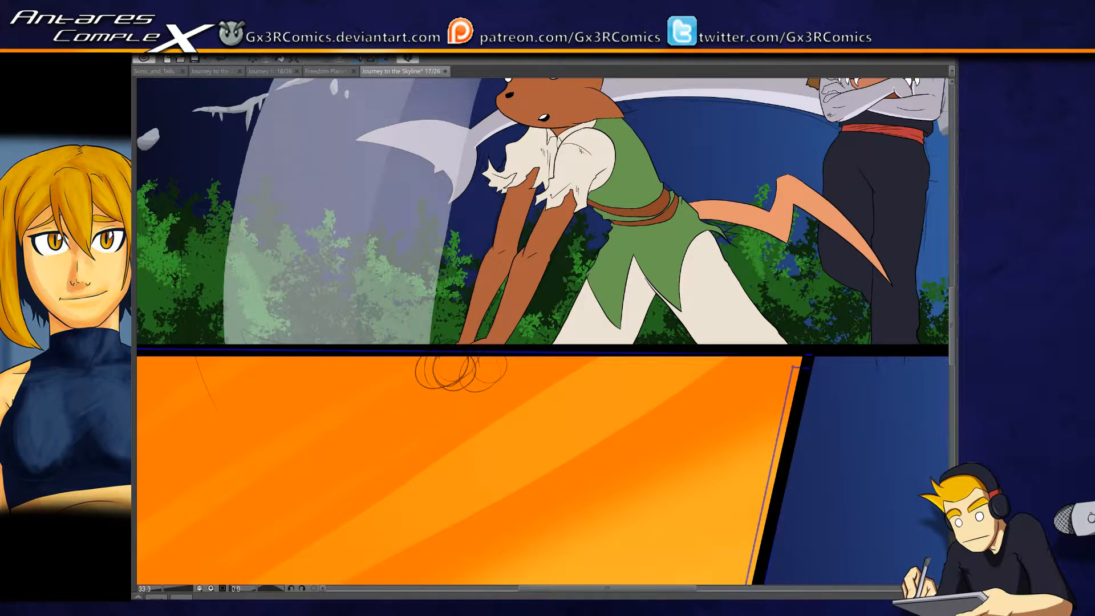
{"action": "scroll", "coordinate": [542, 332], "scroll_direction": "down", "scroll_amount": 10}
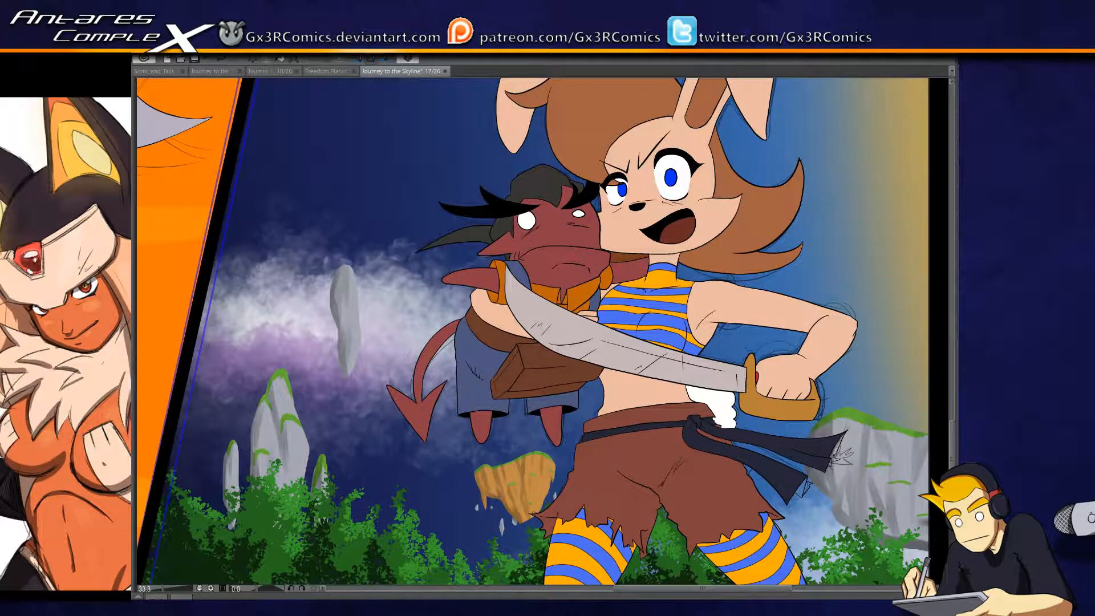
{"action": "scroll", "coordinate": [543, 331], "scroll_direction": "up", "scroll_amount": 10}
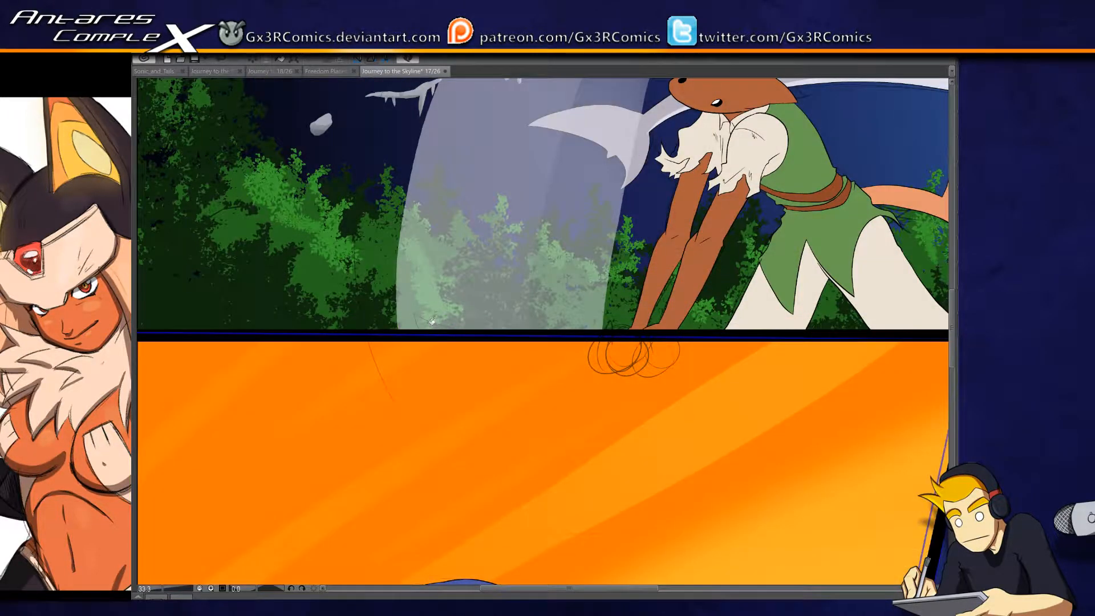
{"action": "left_click_drag", "start_coordinate": [423, 256], "coordinate": [338, 422]}
{"action": "scroll", "coordinate": [381, 420], "scroll_direction": "down", "scroll_amount": 3}
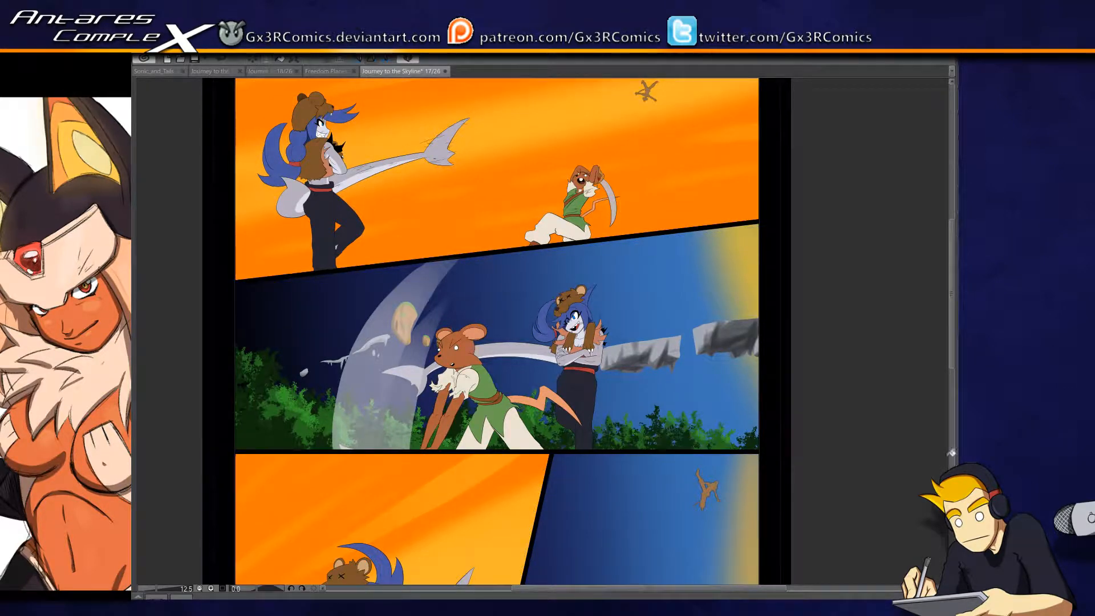
{"action": "left_click_drag", "start_coordinate": [495, 540], "coordinate": [506, 371]}
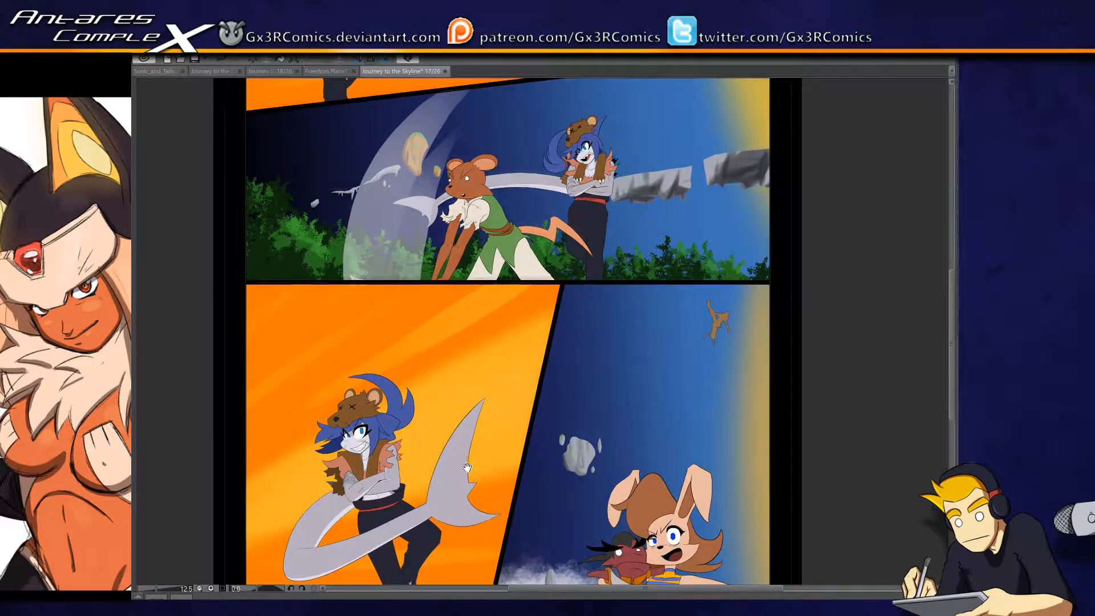
{"action": "left_click_drag", "start_coordinate": [444, 524], "coordinate": [423, 440]}
{"action": "left_click_drag", "start_coordinate": [419, 487], "coordinate": [390, 449]}
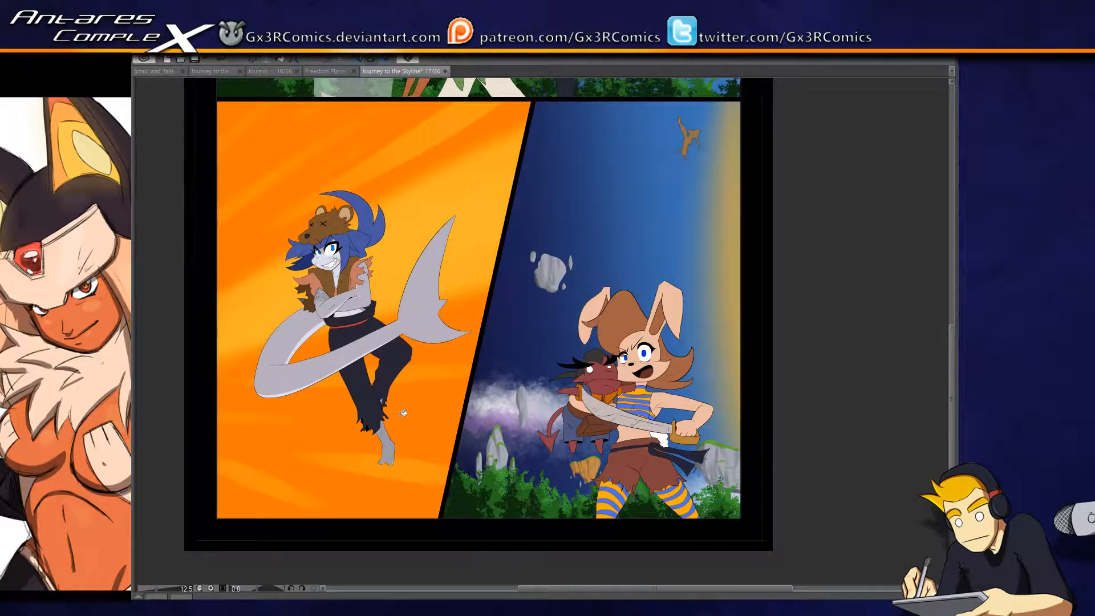
{"action": "left_click_drag", "start_coordinate": [621, 319], "coordinate": [605, 481]}
{"action": "left_click_drag", "start_coordinate": [499, 350], "coordinate": [494, 399]}
{"action": "left_click_drag", "start_coordinate": [380, 334], "coordinate": [420, 349]}
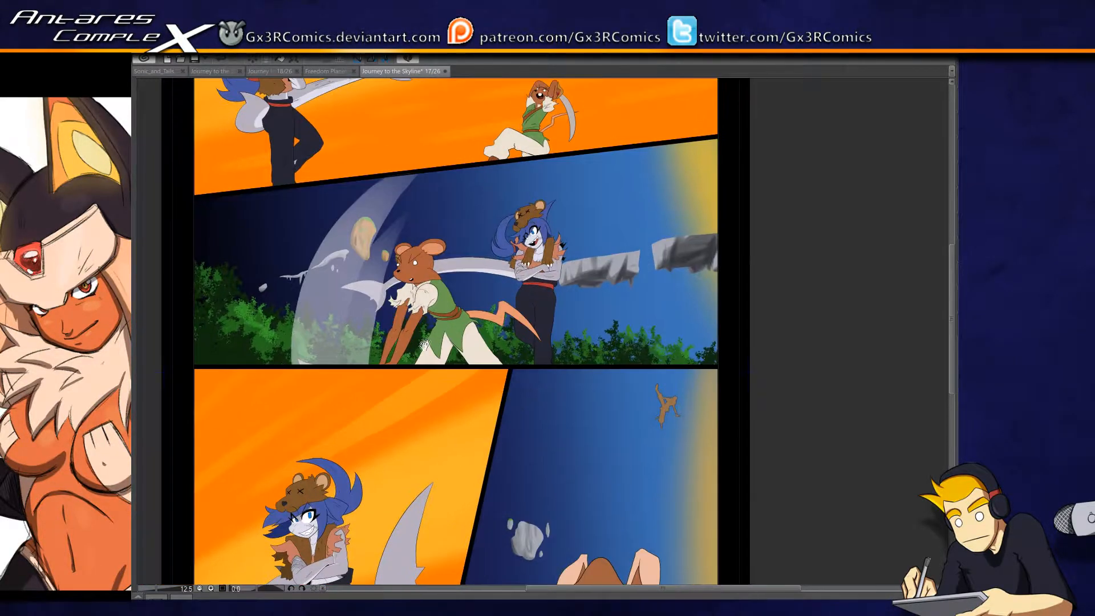
{"action": "left_click_drag", "start_coordinate": [430, 296], "coordinate": [421, 408]}
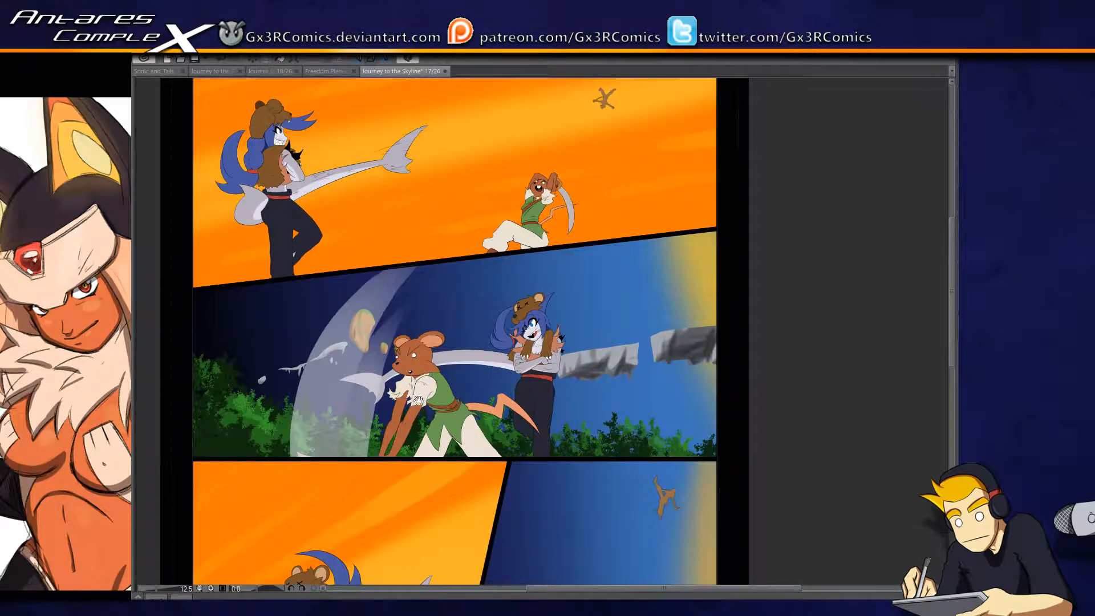
{"action": "left_click_drag", "start_coordinate": [432, 319], "coordinate": [425, 374]}
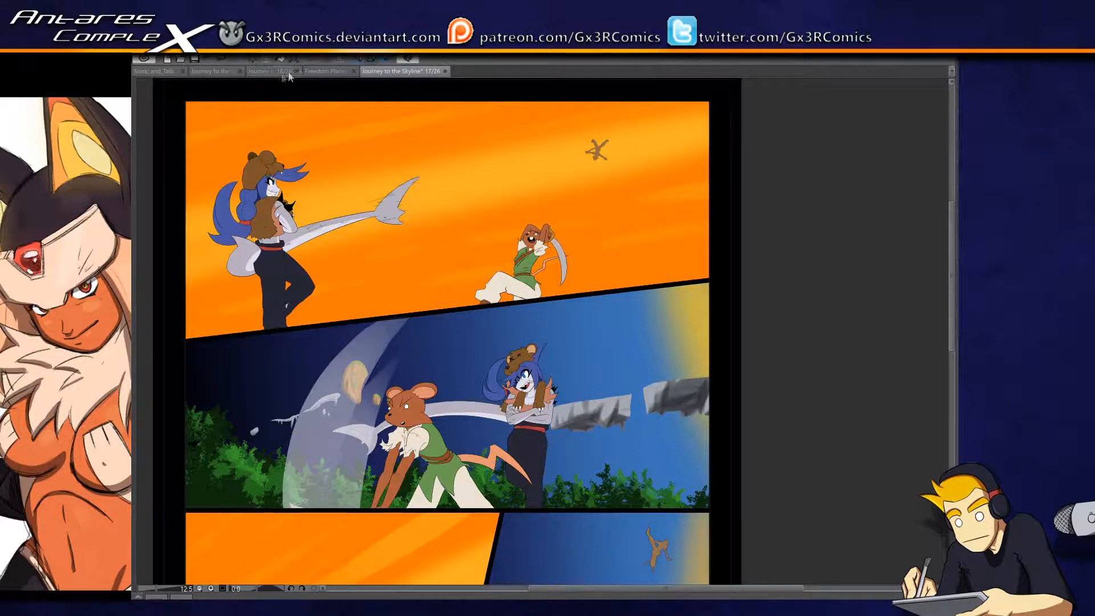
- Check the page 18 sketch and the comic's page overview around pages 15 to 18, and return to page 17
{"action": "left_click", "coordinate": [265, 71]}
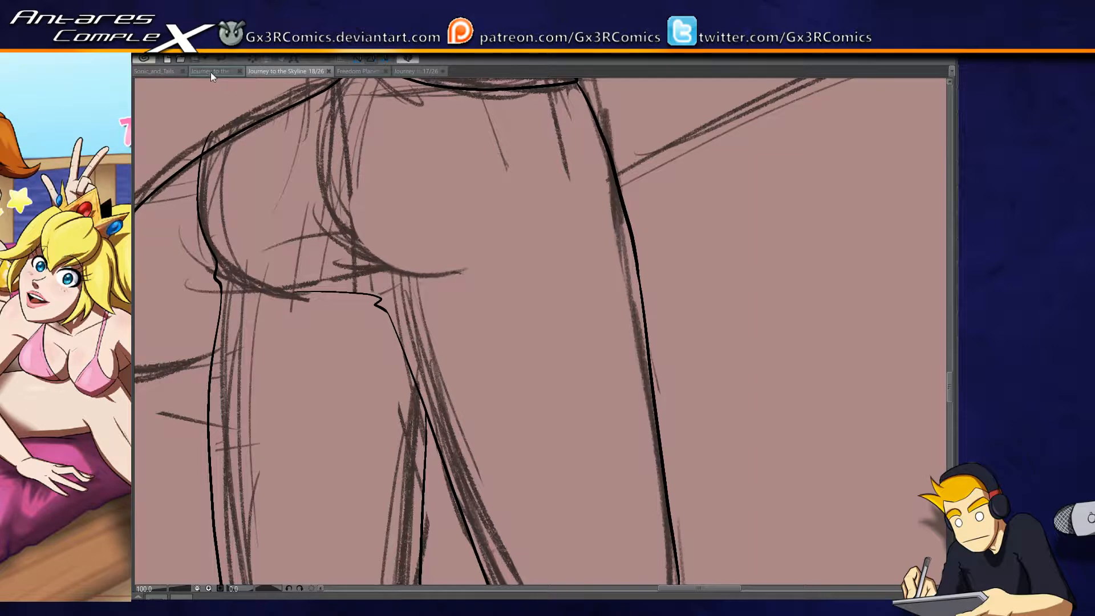
{"action": "left_click", "coordinate": [382, 72]}
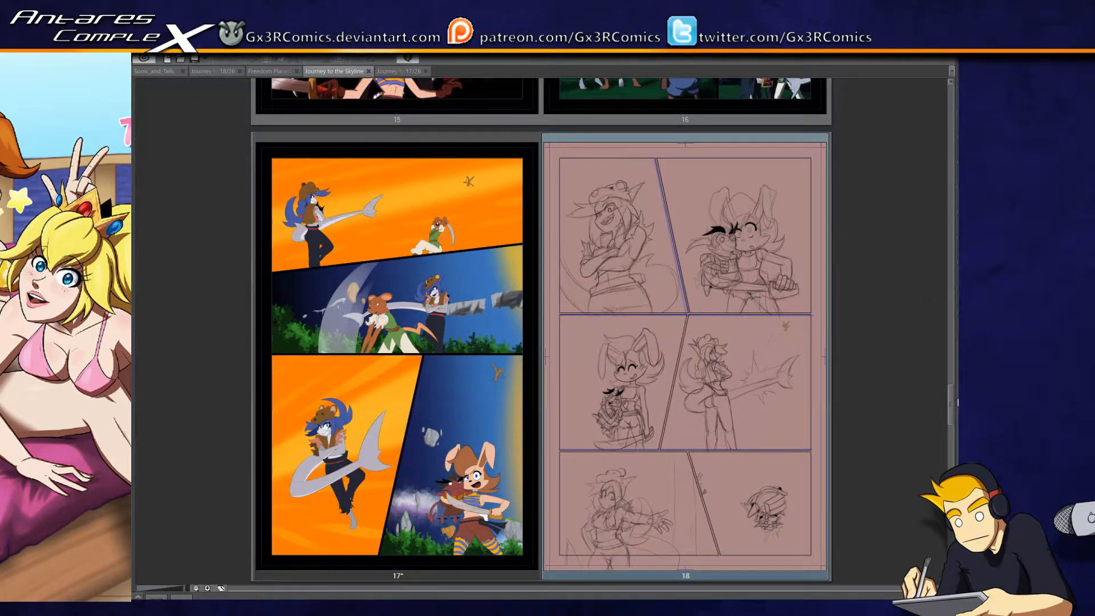
{"action": "scroll", "coordinate": [952, 377], "scroll_direction": "up", "scroll_amount": 5}
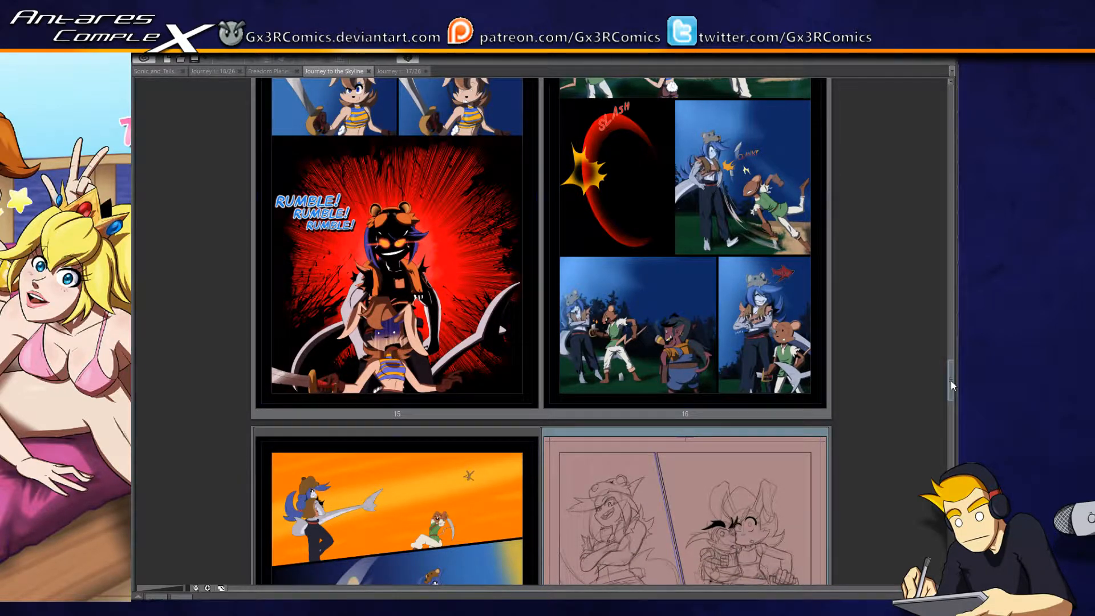
{"action": "left_click_drag", "start_coordinate": [950, 381], "coordinate": [946, 407]}
{"action": "left_click", "coordinate": [384, 71]}
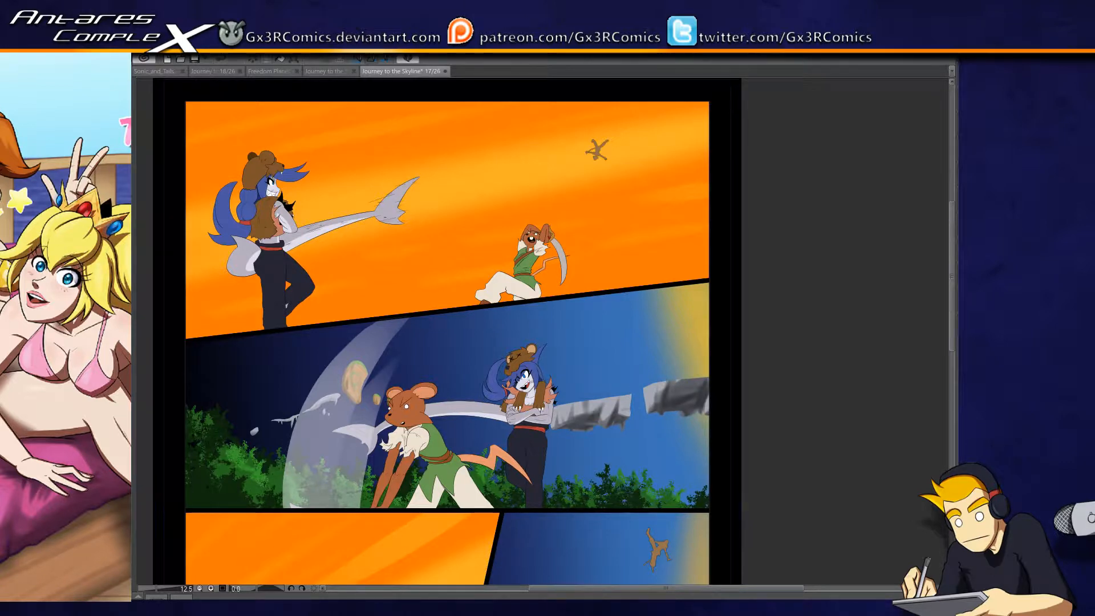
- Select the leaping mouse's cream trousers in the first panel and paint dark shadows along the front leg's outer edge and cuff
{"action": "scroll", "coordinate": [524, 256], "scroll_direction": "up", "scroll_amount": 5}
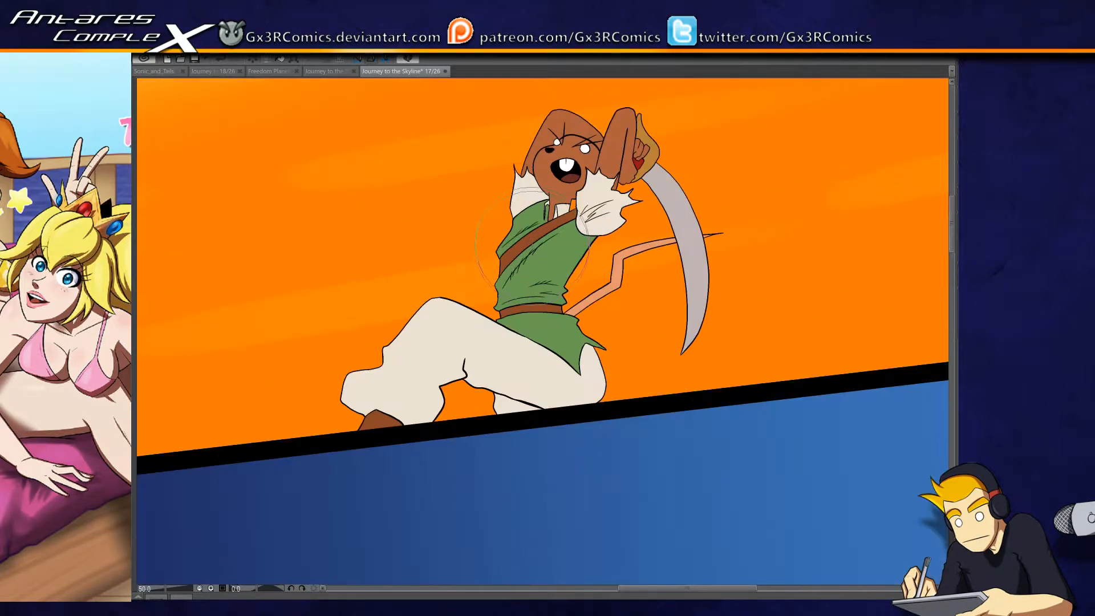
{"action": "scroll", "coordinate": [491, 333], "scroll_direction": "up", "scroll_amount": 1}
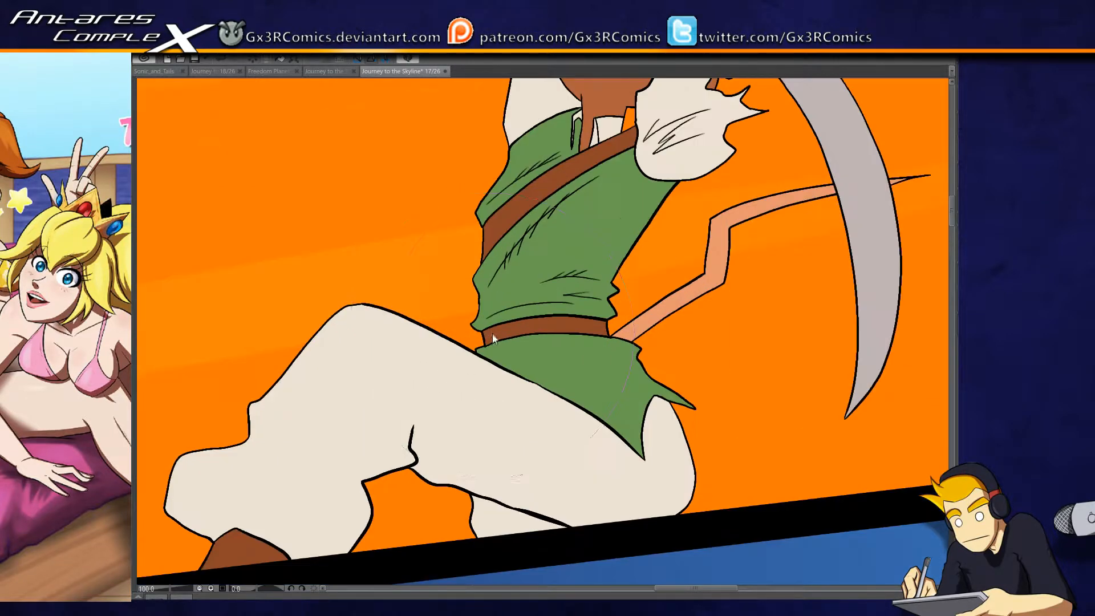
{"action": "key", "text": "w"}
{"action": "left_click", "coordinate": [303, 442]}
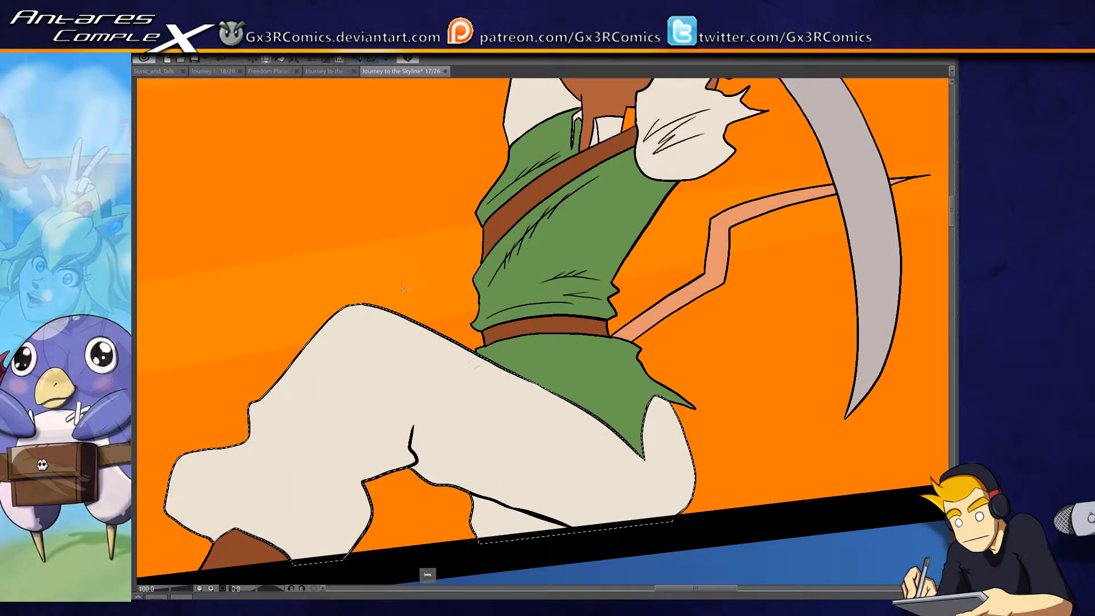
{"action": "key", "text": "b"}
{"action": "mouse_move", "coordinate": [370, 272]}
{"action": "left_mouse_down"}
{"action": "mouse_move", "coordinate": [522, 197]}
{"action": "mouse_move", "coordinate": [421, 318]}
{"action": "mouse_move", "coordinate": [398, 403]}
{"action": "mouse_move", "coordinate": [403, 342]}
{"action": "mouse_move", "coordinate": [259, 431]}
{"action": "mouse_move", "coordinate": [342, 416]}
{"action": "mouse_move", "coordinate": [354, 452]}
{"action": "mouse_move", "coordinate": [366, 452]}
{"action": "mouse_move", "coordinate": [363, 433]}
{"action": "mouse_move", "coordinate": [422, 456]}
{"action": "mouse_move", "coordinate": [371, 411]}
{"action": "mouse_move", "coordinate": [367, 453]}
{"action": "mouse_move", "coordinate": [359, 396]}
{"action": "mouse_move", "coordinate": [367, 403]}
{"action": "mouse_move", "coordinate": [416, 354]}
{"action": "mouse_move", "coordinate": [403, 399]}
{"action": "mouse_move", "coordinate": [357, 384]}
{"action": "mouse_move", "coordinate": [477, 288]}
{"action": "mouse_move", "coordinate": [464, 313]}
{"action": "mouse_move", "coordinate": [489, 257]}
{"action": "left_mouse_up"}
{"action": "left_click_drag", "start_coordinate": [705, 259], "coordinate": [609, 213]}
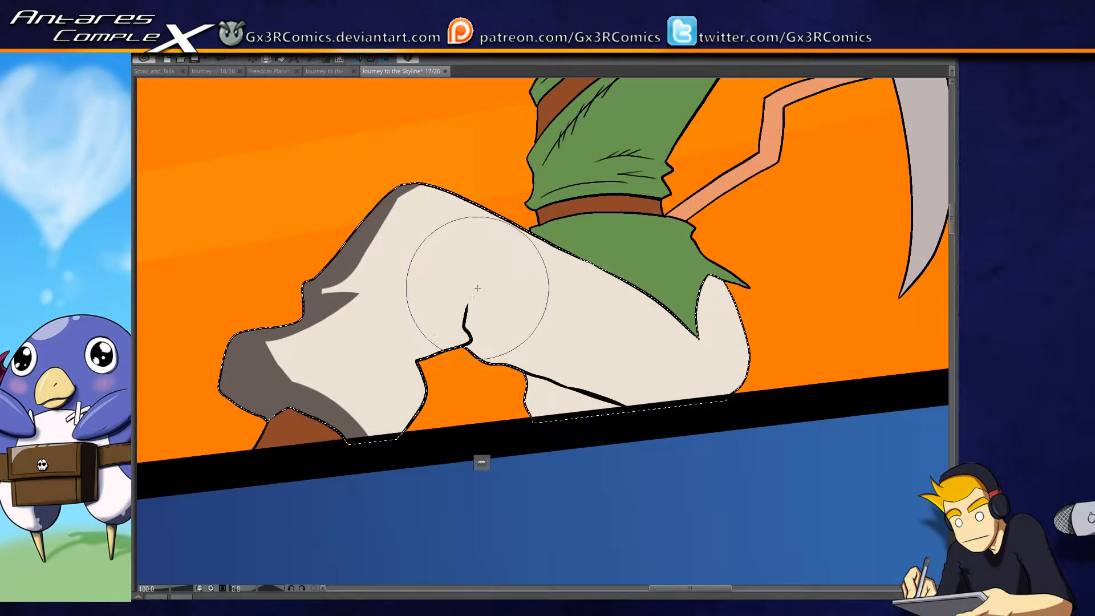
- Paint dark shadows along the underside of the mouse's thigh and on the rear leg, adding a pointed fold near the knee crease
{"action": "mouse_move", "coordinate": [467, 330]}
{"action": "left_mouse_down"}
{"action": "mouse_move", "coordinate": [477, 353]}
{"action": "mouse_move", "coordinate": [464, 349]}
{"action": "mouse_move", "coordinate": [495, 377]}
{"action": "mouse_move", "coordinate": [477, 328]}
{"action": "mouse_move", "coordinate": [520, 379]}
{"action": "mouse_move", "coordinate": [473, 324]}
{"action": "mouse_move", "coordinate": [618, 399]}
{"action": "left_mouse_up"}
{"action": "mouse_move", "coordinate": [467, 309]}
{"action": "left_mouse_down"}
{"action": "mouse_move", "coordinate": [481, 331]}
{"action": "mouse_move", "coordinate": [670, 422]}
{"action": "mouse_move", "coordinate": [586, 394]}
{"action": "mouse_move", "coordinate": [504, 346]}
{"action": "mouse_move", "coordinate": [591, 389]}
{"action": "mouse_move", "coordinate": [720, 426]}
{"action": "mouse_move", "coordinate": [527, 368]}
{"action": "mouse_move", "coordinate": [514, 380]}
{"action": "mouse_move", "coordinate": [730, 436]}
{"action": "mouse_move", "coordinate": [573, 398]}
{"action": "mouse_move", "coordinate": [533, 403]}
{"action": "mouse_move", "coordinate": [538, 378]}
{"action": "mouse_move", "coordinate": [539, 461]}
{"action": "mouse_move", "coordinate": [556, 382]}
{"action": "mouse_move", "coordinate": [535, 452]}
{"action": "mouse_move", "coordinate": [569, 382]}
{"action": "mouse_move", "coordinate": [553, 461]}
{"action": "mouse_move", "coordinate": [569, 381]}
{"action": "mouse_move", "coordinate": [586, 457]}
{"action": "mouse_move", "coordinate": [552, 401]}
{"action": "mouse_move", "coordinate": [577, 430]}
{"action": "left_mouse_up"}
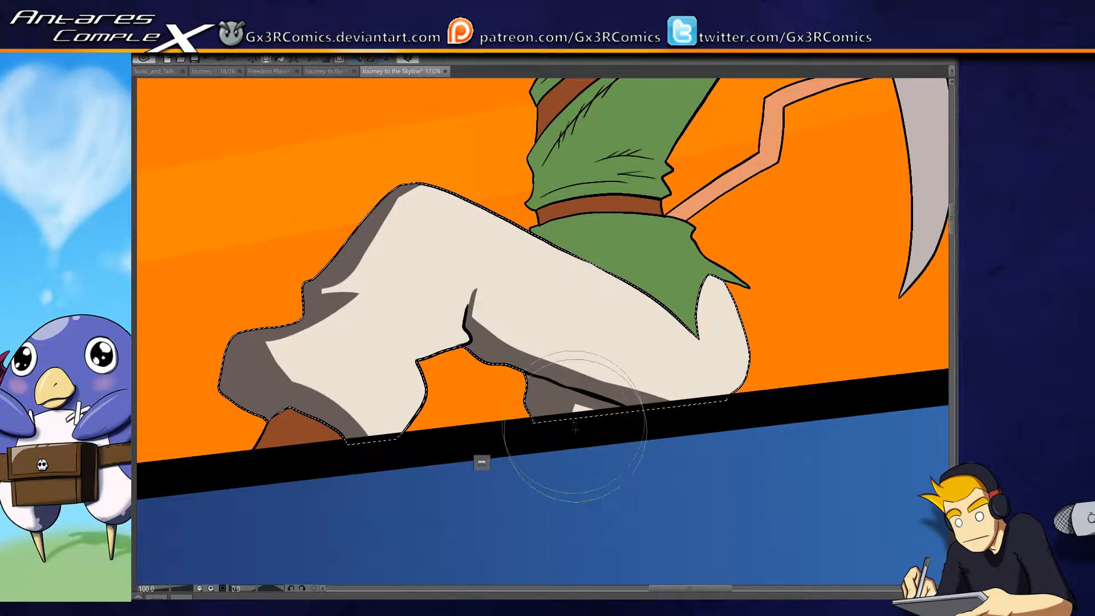
{"action": "left_click_drag", "start_coordinate": [495, 349], "coordinate": [513, 386]}
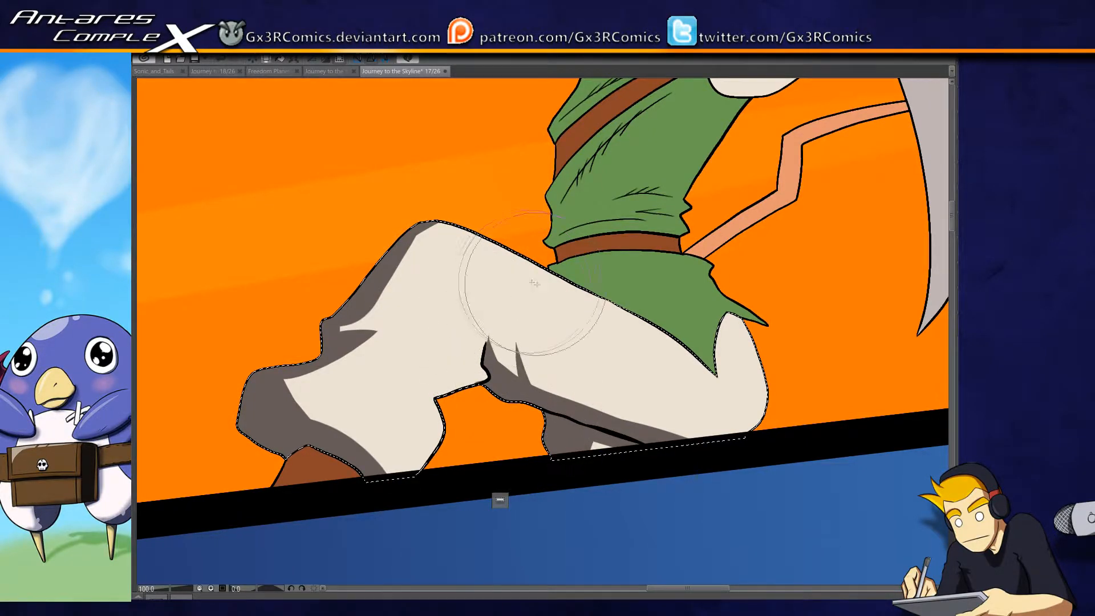
{"action": "mouse_move", "coordinate": [532, 371]}
{"action": "left_mouse_down"}
{"action": "mouse_move", "coordinate": [731, 439]}
{"action": "mouse_move", "coordinate": [613, 413]}
{"action": "mouse_move", "coordinate": [631, 435]}
{"action": "left_mouse_up"}
{"action": "key", "text": "ctrl+z"}
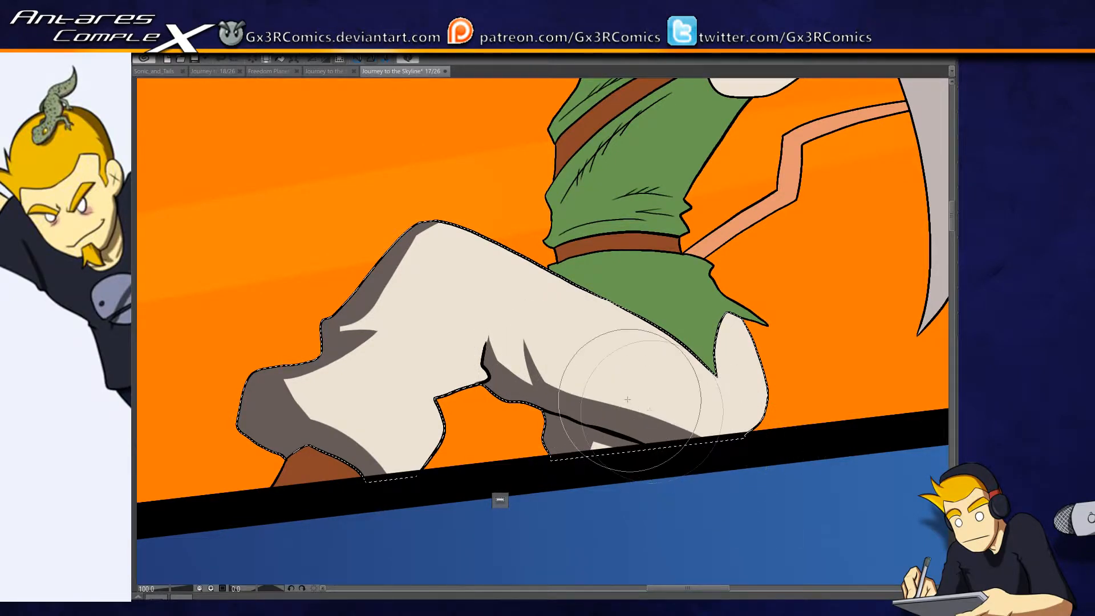
- Paint dark shadows on the mouse's green tunic, below the belt on the skirt and along the torso's waist hem and diagonal folds
{"action": "left_click", "coordinate": [580, 270]}
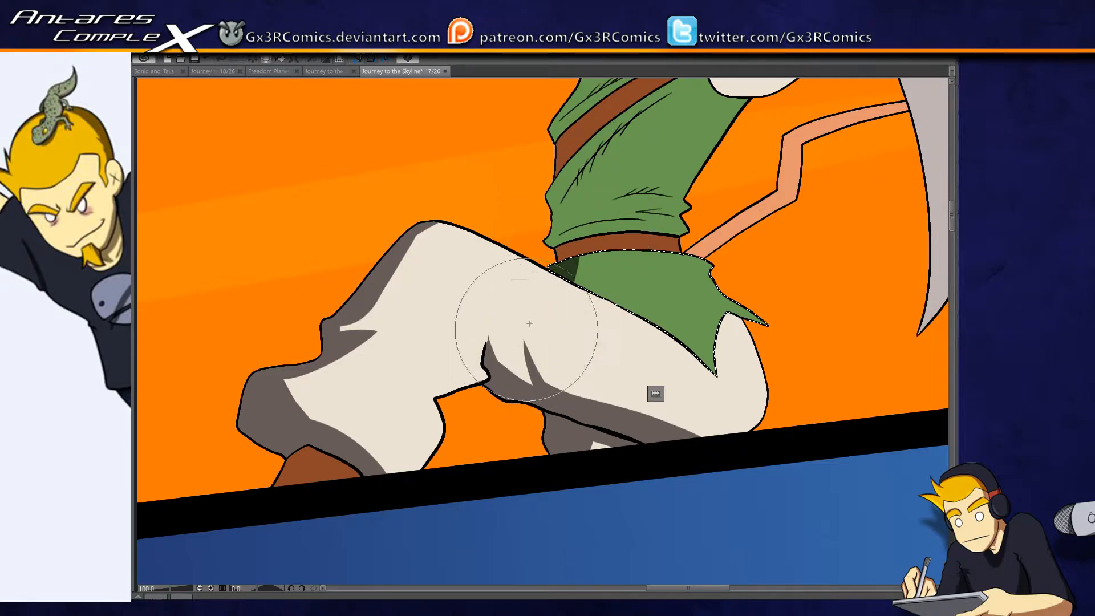
{"action": "left_click_drag", "start_coordinate": [612, 268], "coordinate": [582, 370]}
{"action": "key", "text": "w"}
{"action": "left_click", "coordinate": [559, 290]}
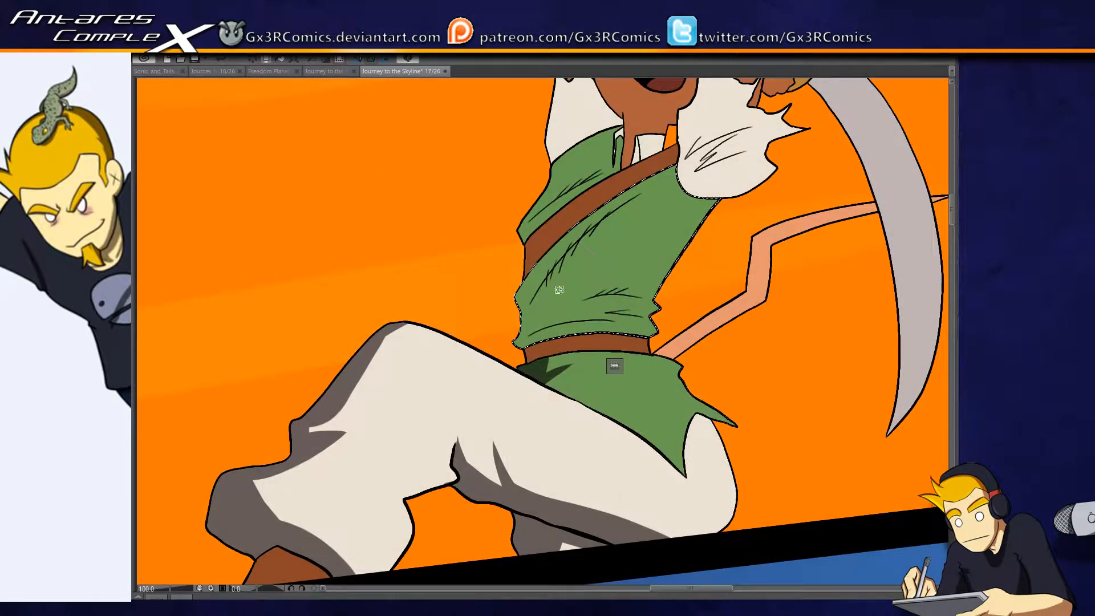
{"action": "mouse_move", "coordinate": [513, 289]}
{"action": "left_mouse_down"}
{"action": "mouse_move", "coordinate": [506, 372]}
{"action": "mouse_move", "coordinate": [693, 335]}
{"action": "left_mouse_up"}
{"action": "left_click_drag", "start_coordinate": [494, 343], "coordinate": [689, 351]}
{"action": "left_click_drag", "start_coordinate": [525, 316], "coordinate": [641, 198]}
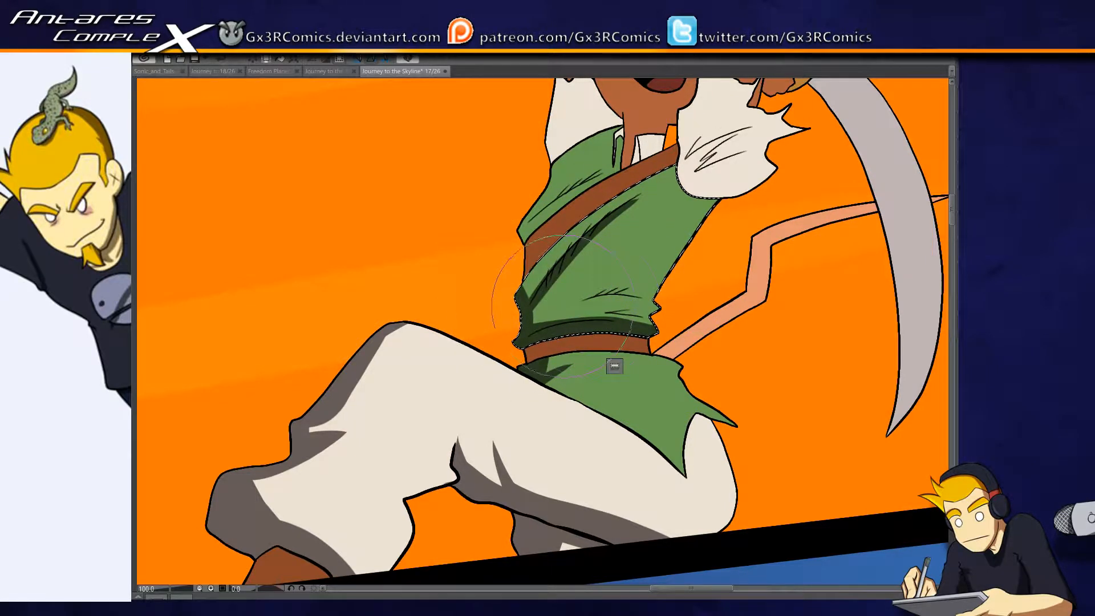
{"action": "left_click_drag", "start_coordinate": [560, 308], "coordinate": [541, 399]}
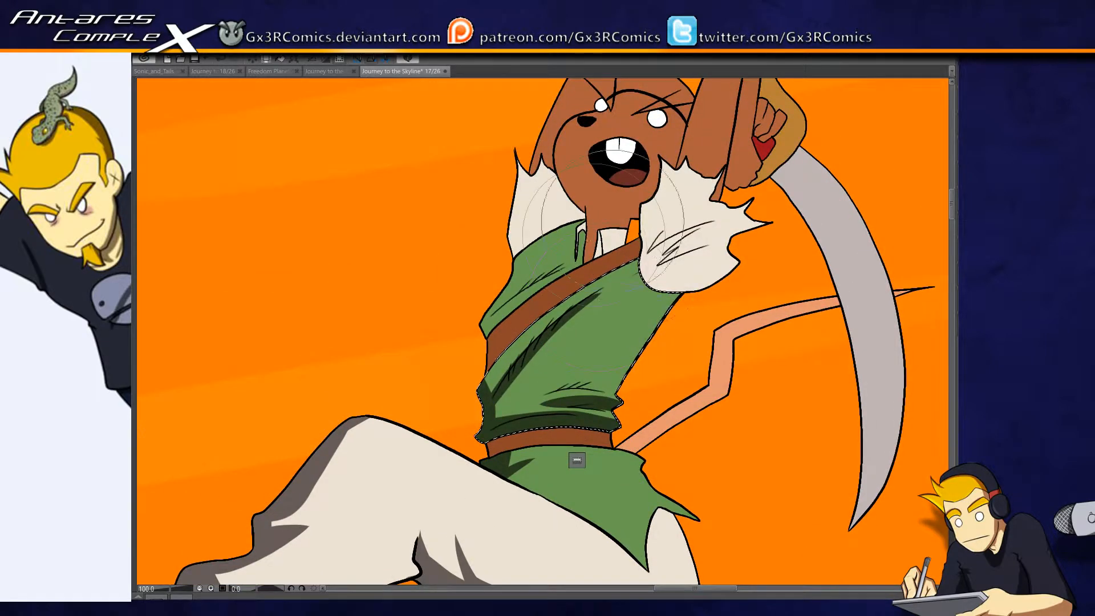
- Select and shade the tunic's shoulder section above the strap along its lower edge and collar, and reselect the torso section
{"action": "key", "text": "w"}
{"action": "left_click", "coordinate": [531, 263]}
{"action": "key", "text": "p"}
{"action": "mouse_move", "coordinate": [477, 326]}
{"action": "left_mouse_down"}
{"action": "mouse_move", "coordinate": [470, 346]}
{"action": "mouse_move", "coordinate": [632, 259]}
{"action": "left_mouse_up"}
{"action": "key", "text": "ctrl+z"}
{"action": "left_click_drag", "start_coordinate": [479, 327], "coordinate": [616, 246]}
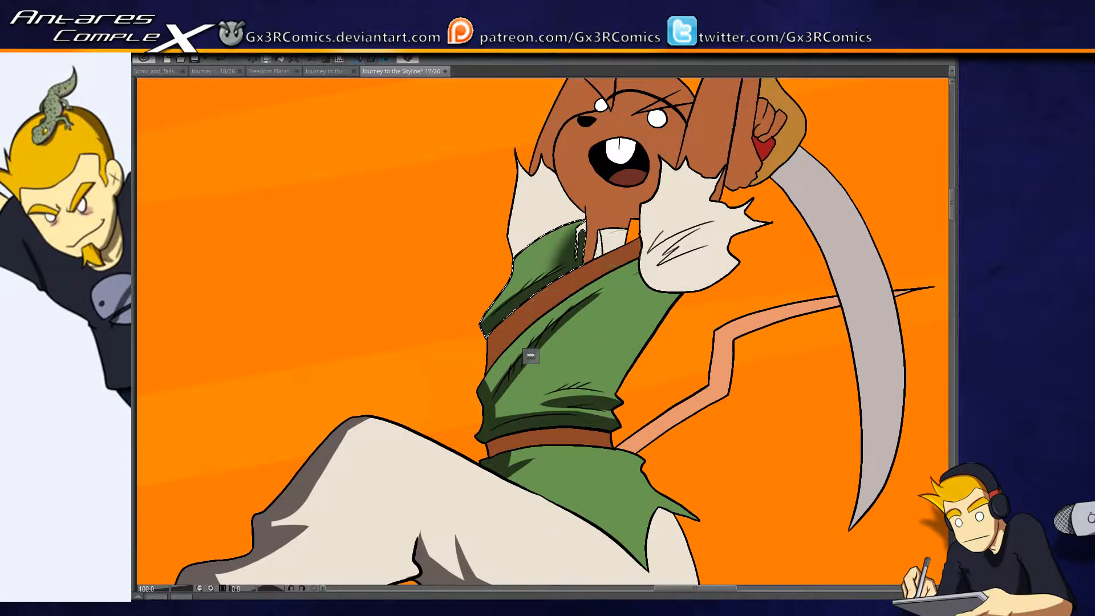
{"action": "left_click_drag", "start_coordinate": [587, 317], "coordinate": [502, 324]}
{"action": "left_click", "coordinate": [540, 308]}
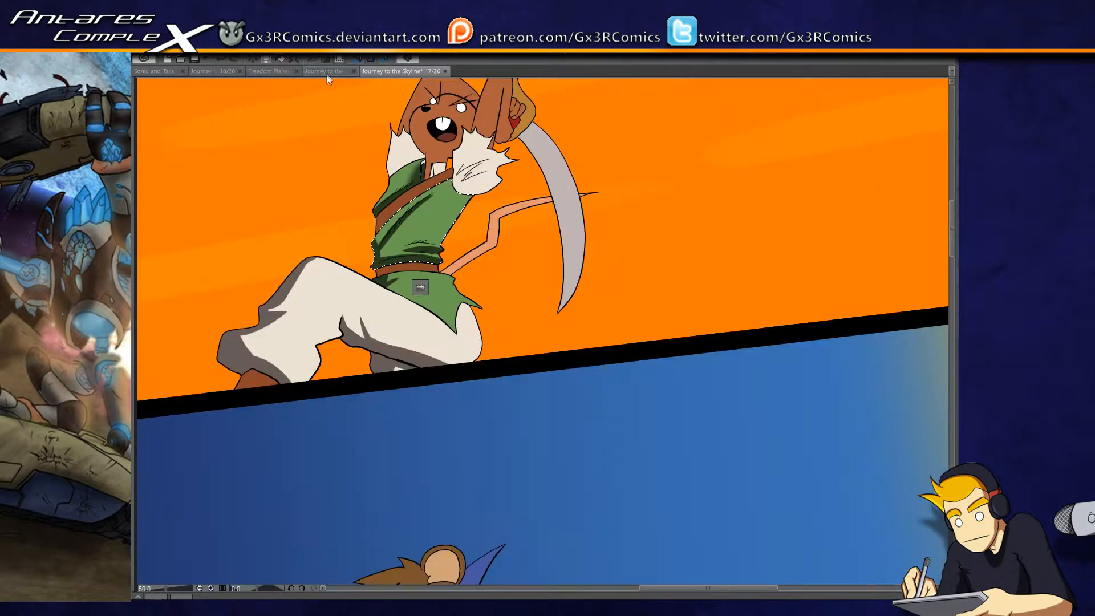
- Compare page 17 with the finished shading and colours on pages 15 and 16 in the comic's page overview
{"action": "left_click", "coordinate": [325, 70]}
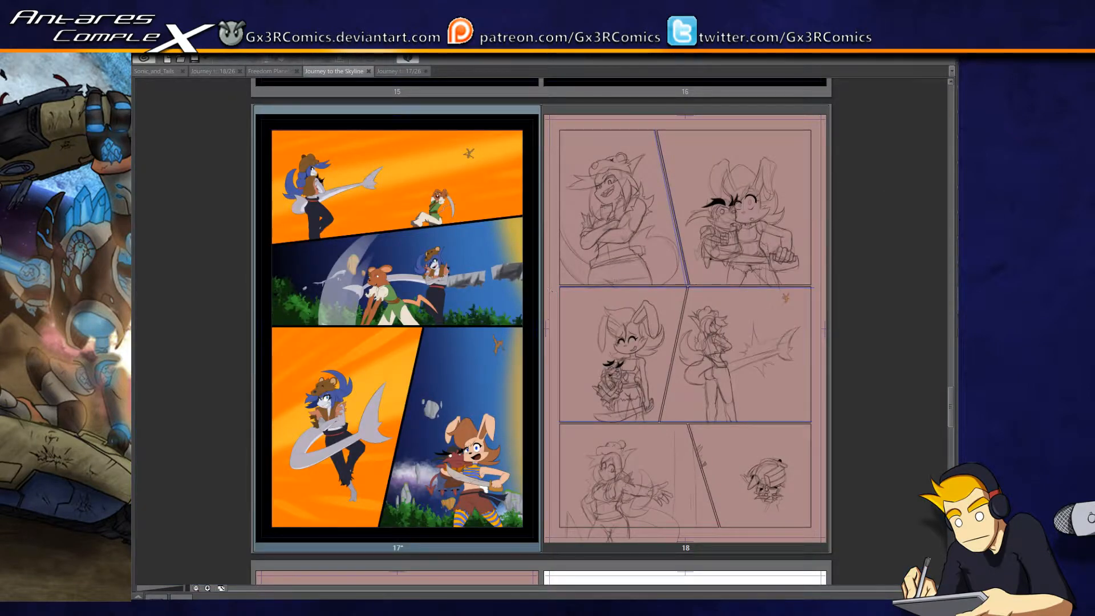
{"action": "left_click_drag", "start_coordinate": [952, 407], "coordinate": [947, 381]}
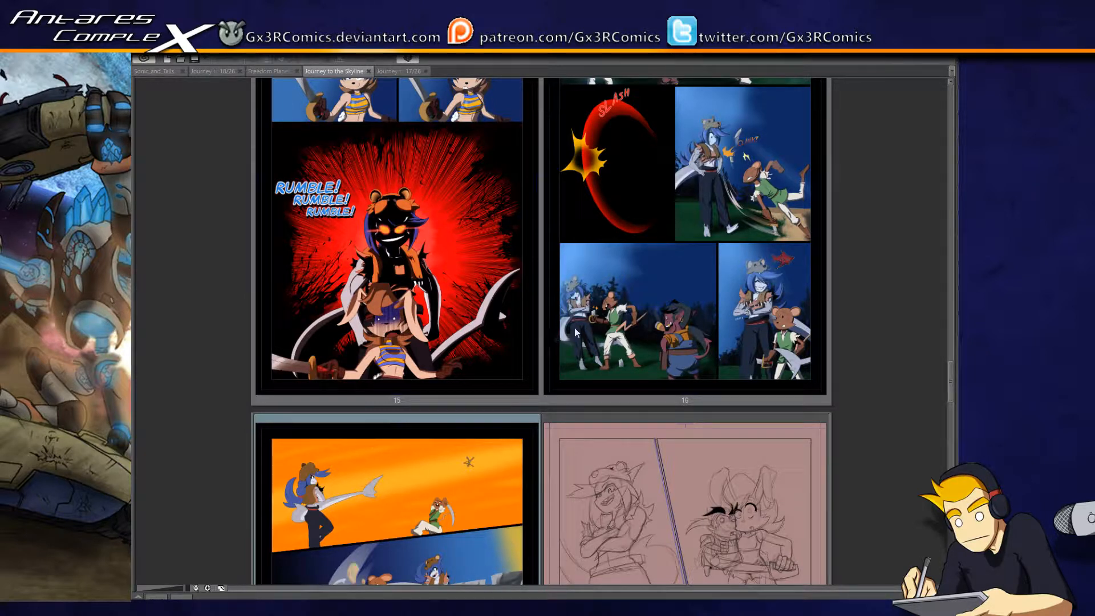
{"action": "left_click", "coordinate": [415, 69]}
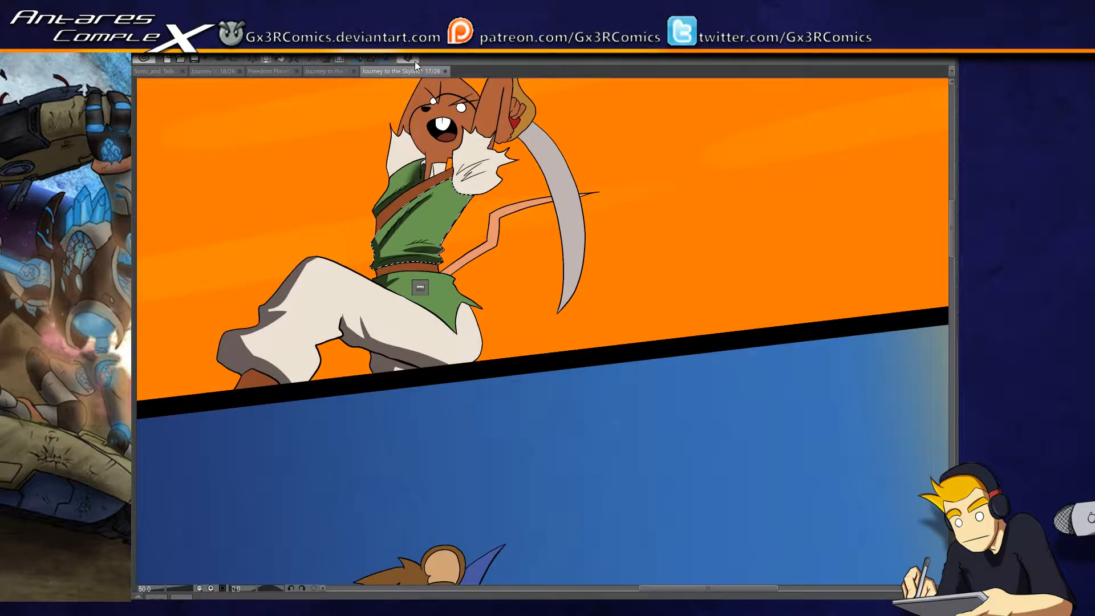
{"action": "left_click_drag", "start_coordinate": [371, 276], "coordinate": [693, 405]}
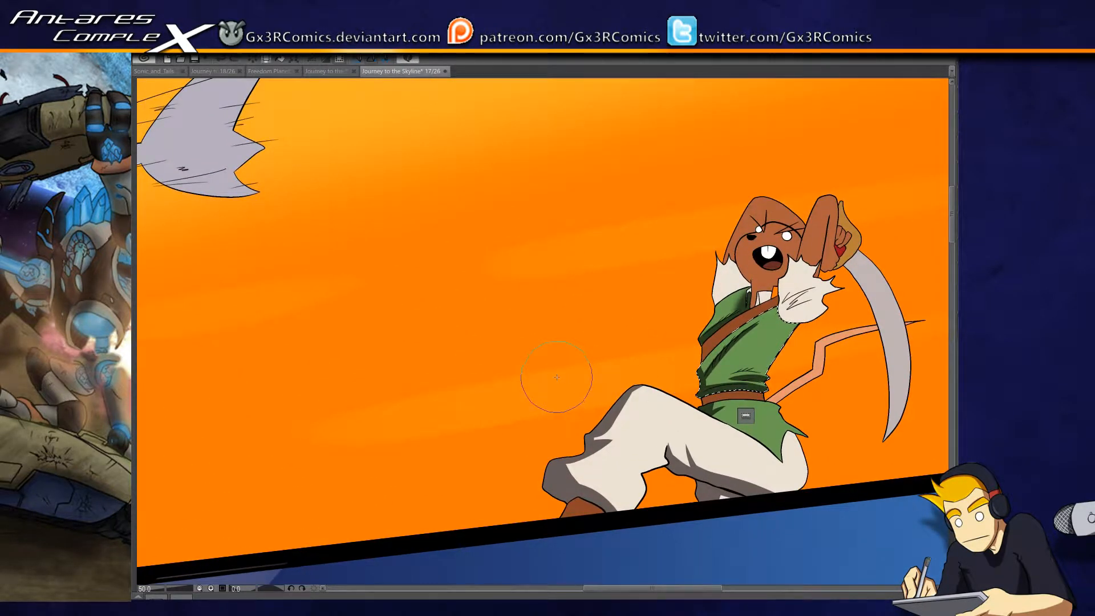
{"action": "left_click_drag", "start_coordinate": [460, 312], "coordinate": [603, 385]}
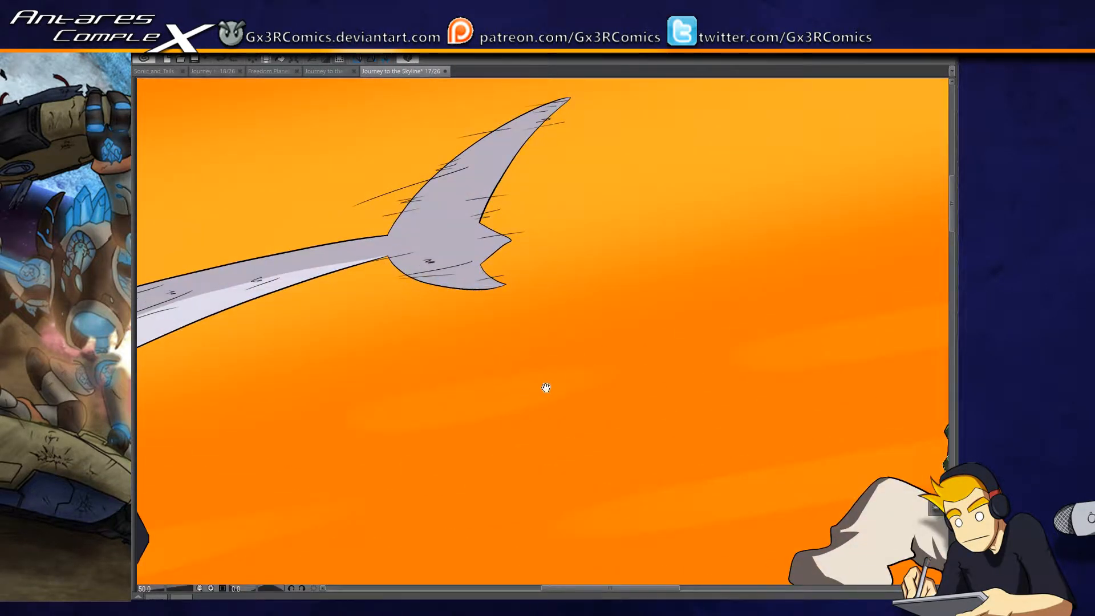
{"action": "left_click", "coordinate": [333, 71]}
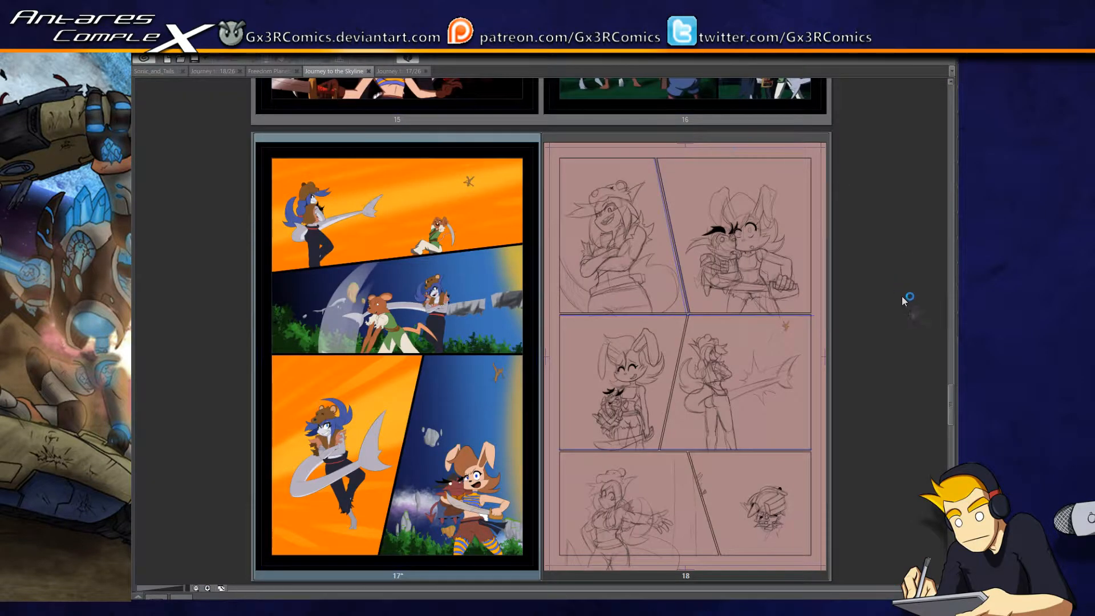
{"action": "left_click_drag", "start_coordinate": [952, 393], "coordinate": [947, 371]}
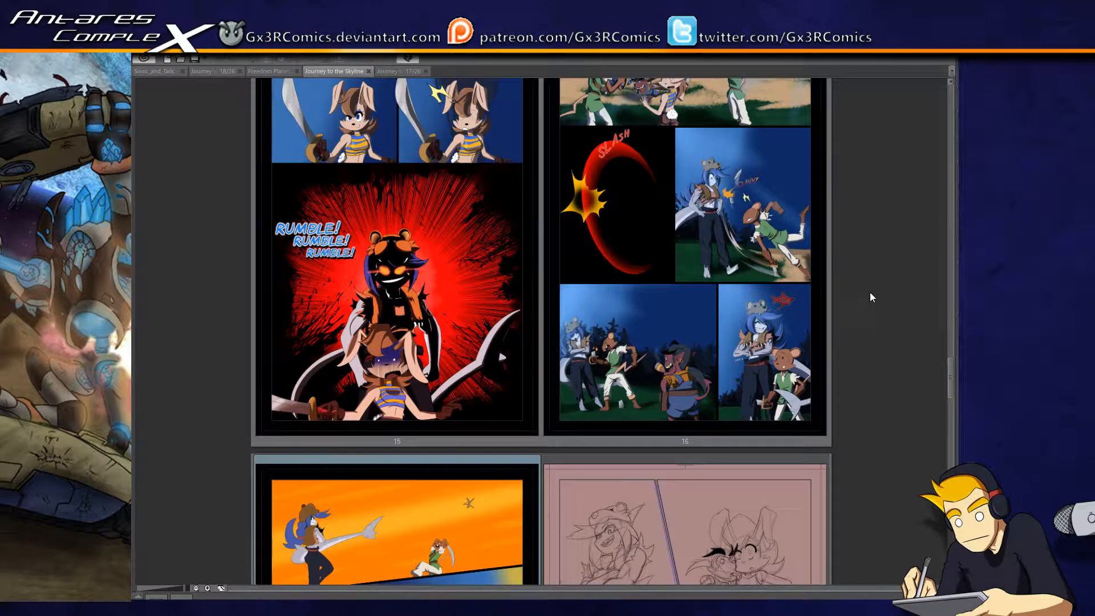
{"action": "left_click", "coordinate": [402, 71]}
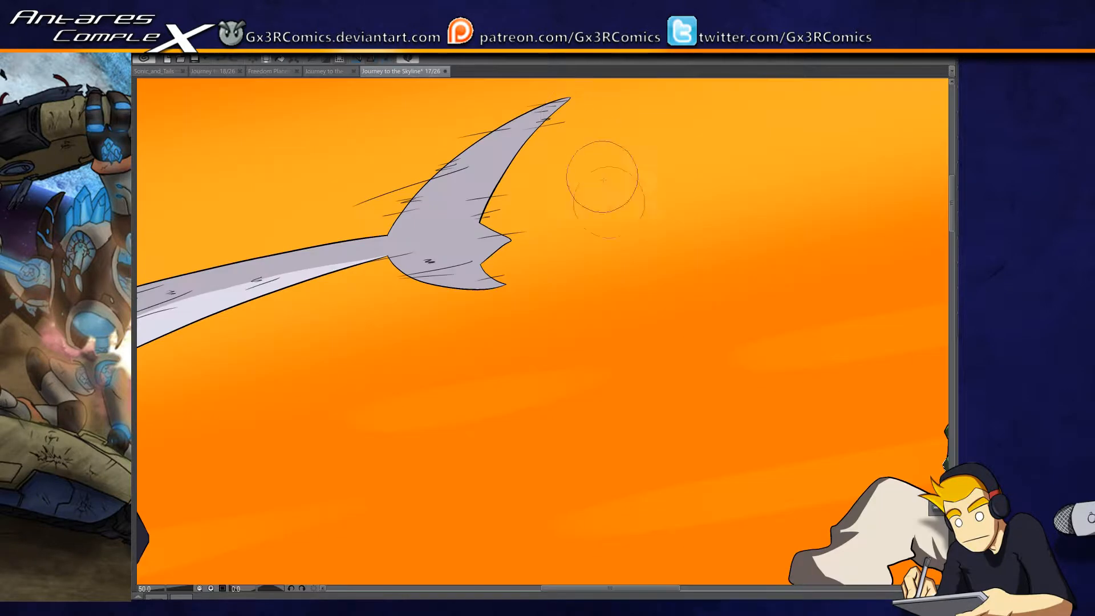
{"action": "left_click_drag", "start_coordinate": [762, 489], "coordinate": [331, 391]}
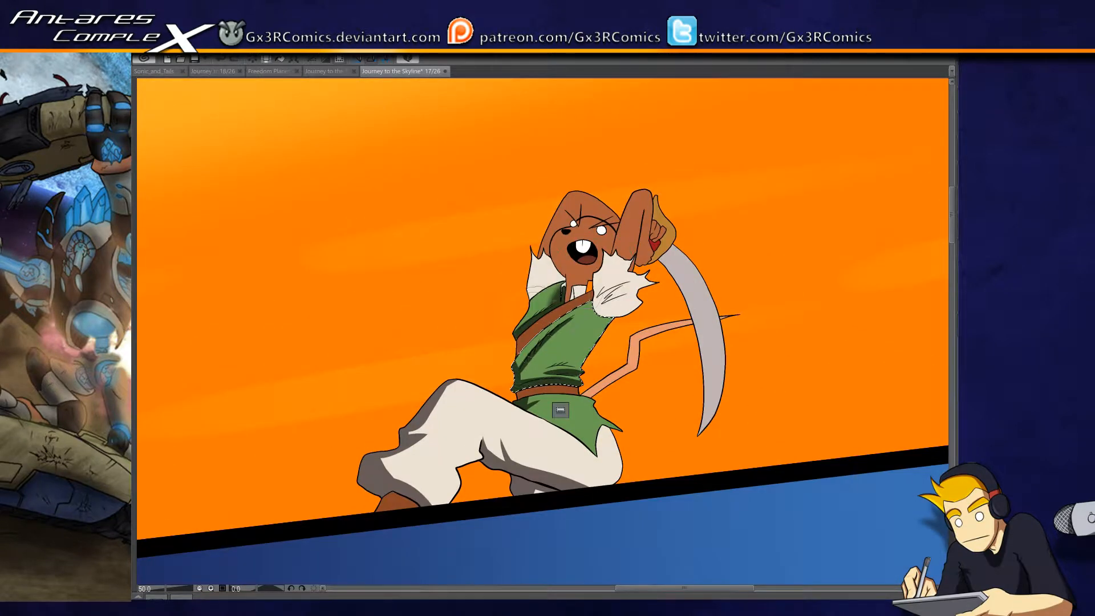
- Paint a dark shadow on the lower end of the mouse's brown chest strap, reselect the tunic's shoulder section and undo the last change
{"action": "scroll", "coordinate": [524, 364], "scroll_direction": "up", "scroll_amount": 2}
{"action": "key", "text": "b"}
{"action": "left_click_drag", "start_coordinate": [513, 337], "coordinate": [515, 311]}
{"action": "key", "text": "ctrl+d"}
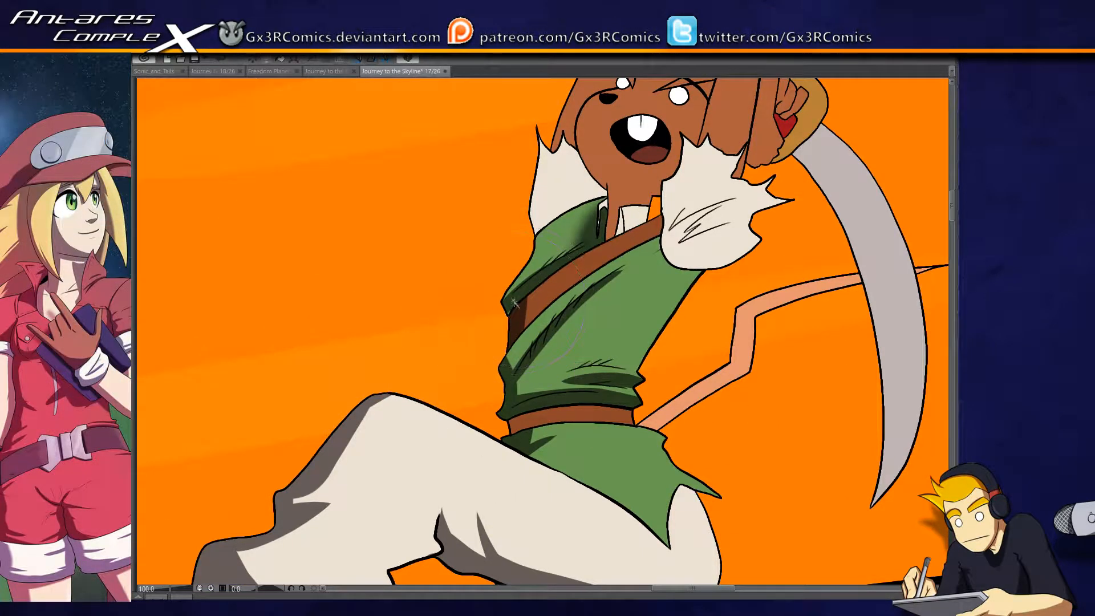
{"action": "left_click", "coordinate": [513, 293]}
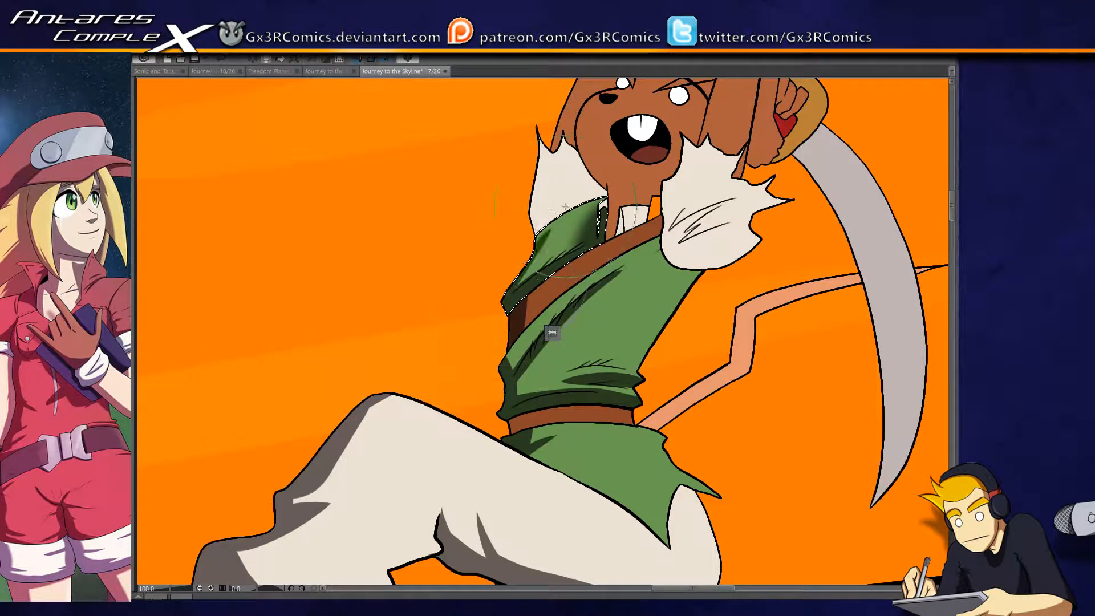
{"action": "key", "text": "ctrl+z"}
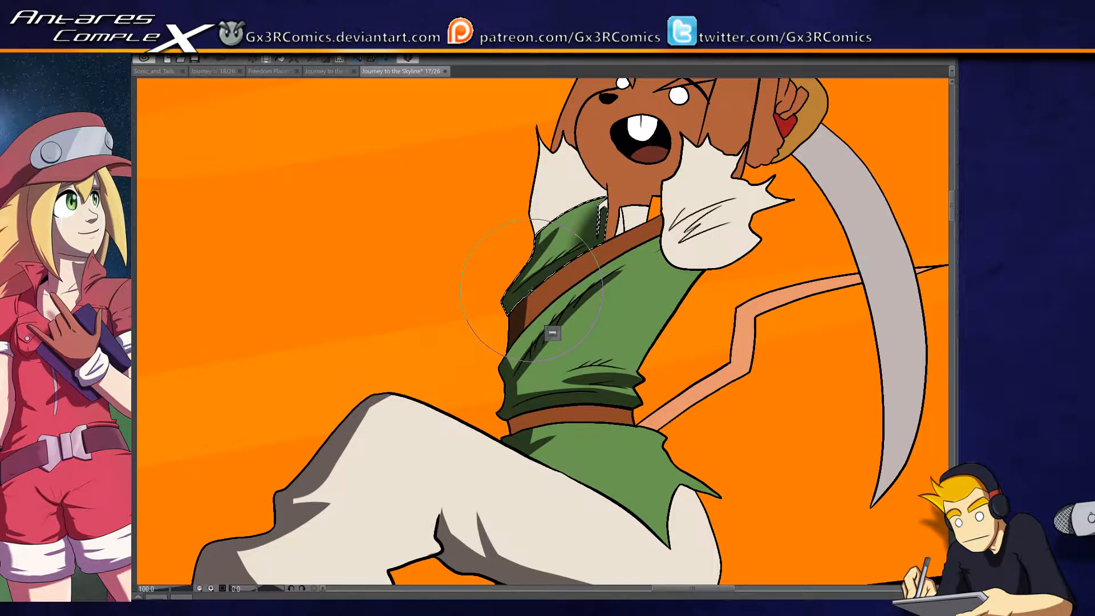
- Select the mouse's two torn cream sleeves in turn and paint dark shadows along their outer edges, undersides and folds
{"action": "left_click", "coordinate": [558, 190]}
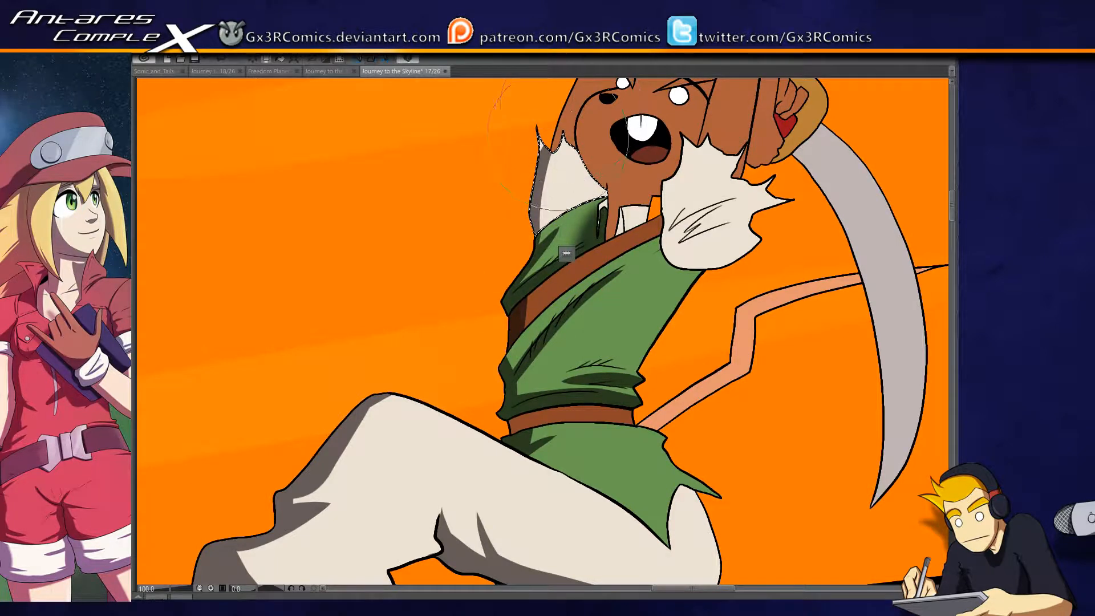
{"action": "mouse_move", "coordinate": [530, 204]}
{"action": "left_mouse_down"}
{"action": "mouse_move", "coordinate": [557, 125]}
{"action": "mouse_move", "coordinate": [534, 216]}
{"action": "left_mouse_up"}
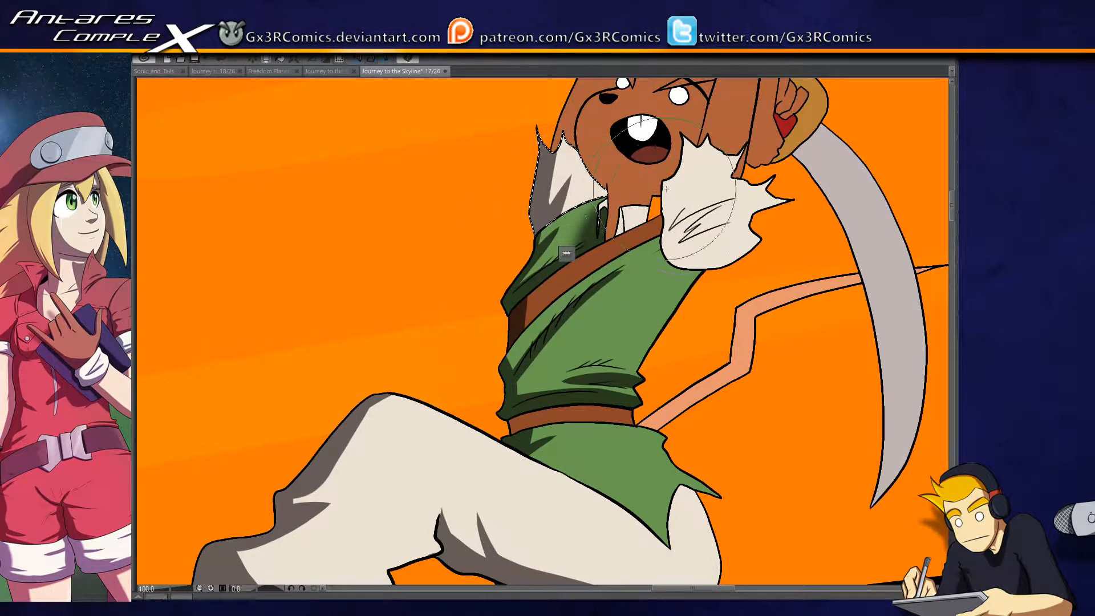
{"action": "left_click", "coordinate": [684, 239]}
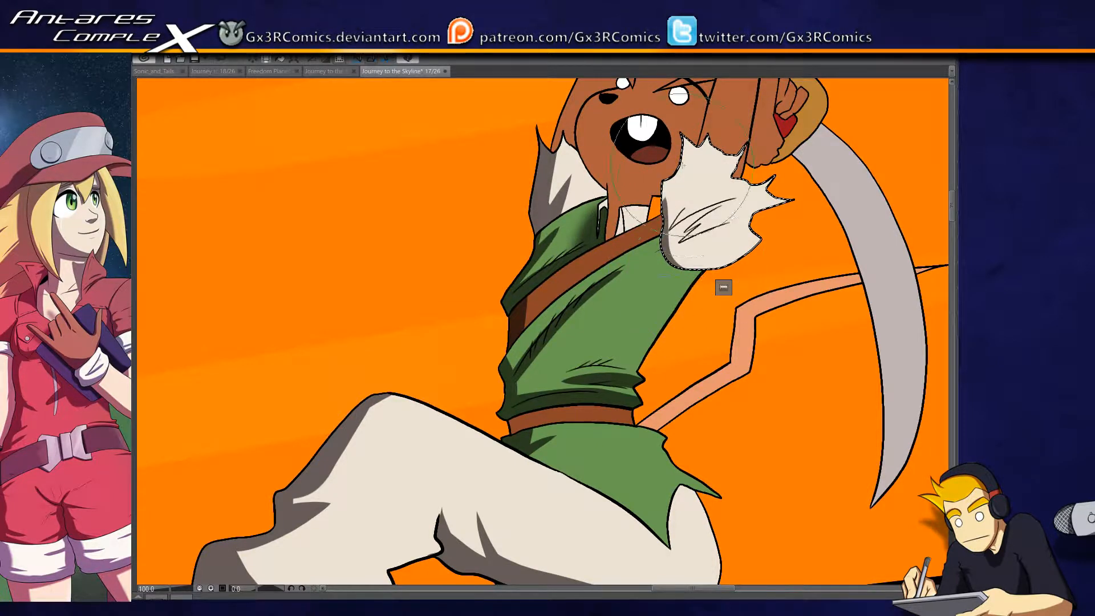
{"action": "left_click_drag", "start_coordinate": [656, 253], "coordinate": [561, 312]}
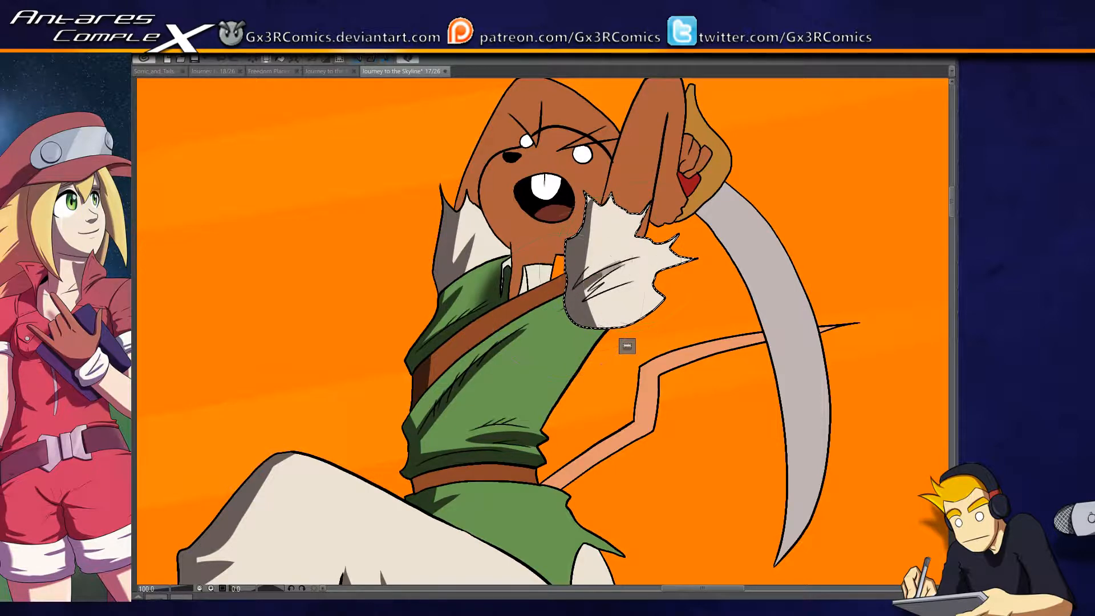
{"action": "left_click_drag", "start_coordinate": [591, 297], "coordinate": [628, 325]}
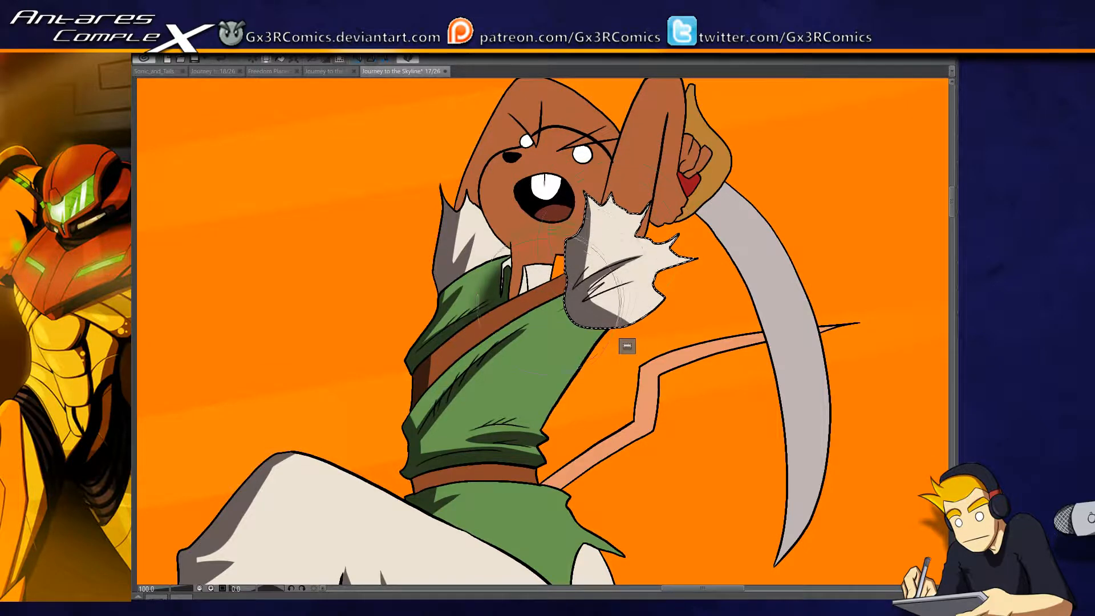
- Select the mouse's face and paint dark shadows below the muzzle and on the neck, and shade the outer side of the far arm
{"action": "mouse_move", "coordinate": [545, 286]}
{"action": "left_mouse_down"}
{"action": "mouse_move", "coordinate": [500, 221]}
{"action": "mouse_move", "coordinate": [480, 300]}
{"action": "left_mouse_up"}
{"action": "left_click", "coordinate": [474, 294]}
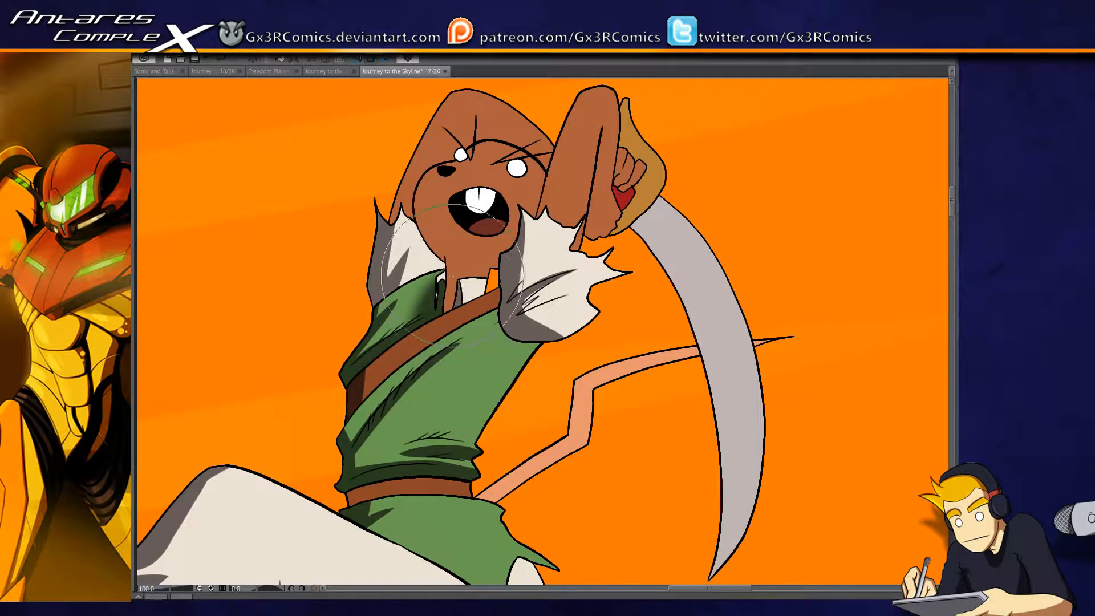
{"action": "left_click_drag", "start_coordinate": [445, 281], "coordinate": [449, 289]}
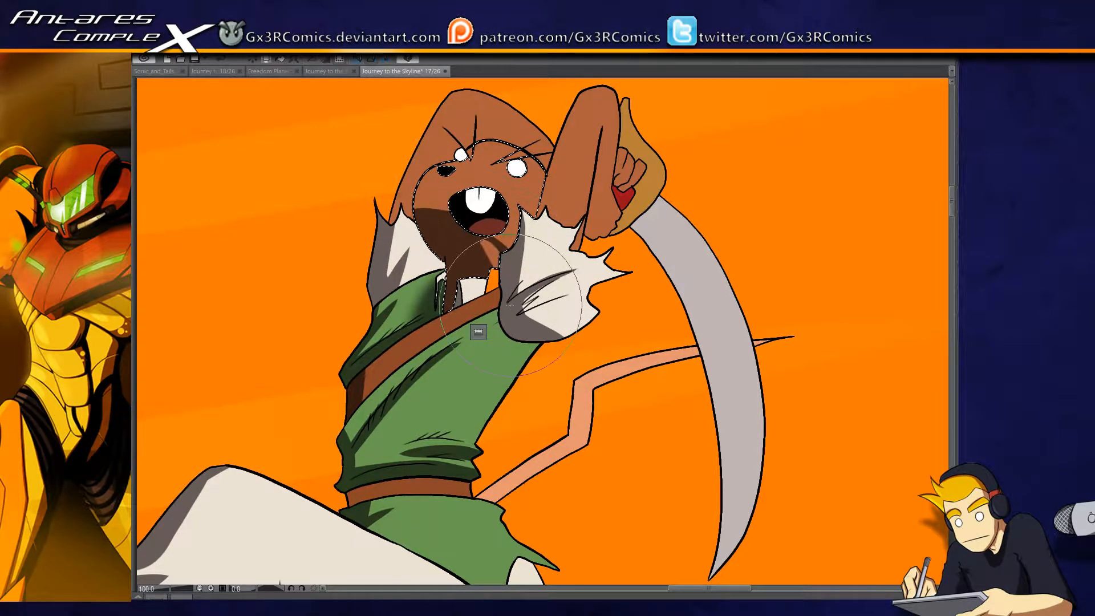
{"action": "left_click_drag", "start_coordinate": [509, 241], "coordinate": [470, 293]}
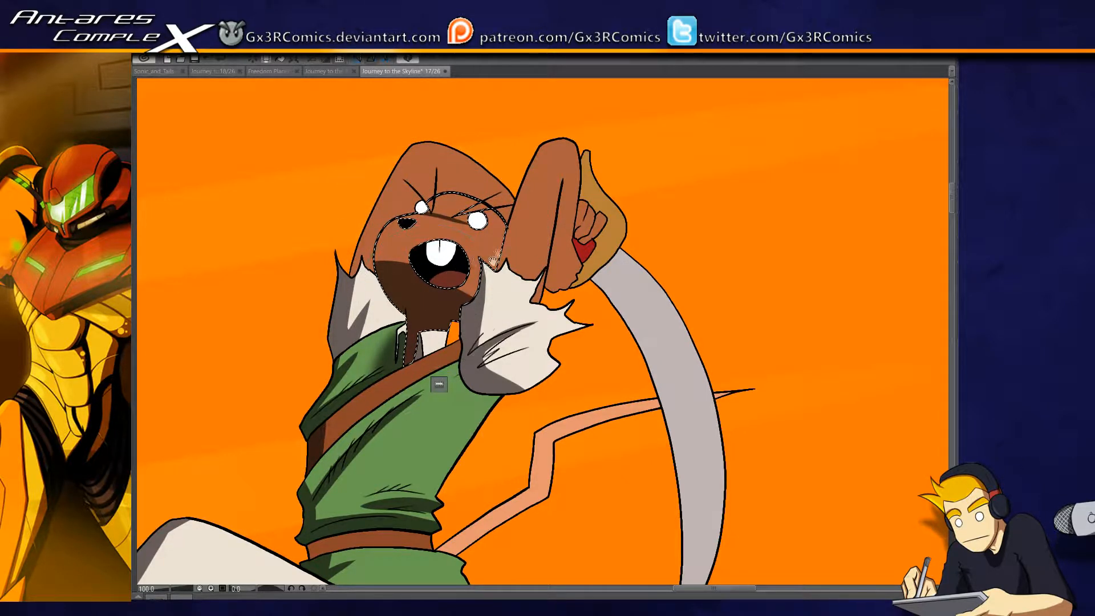
{"action": "key", "text": "ctrl+d"}
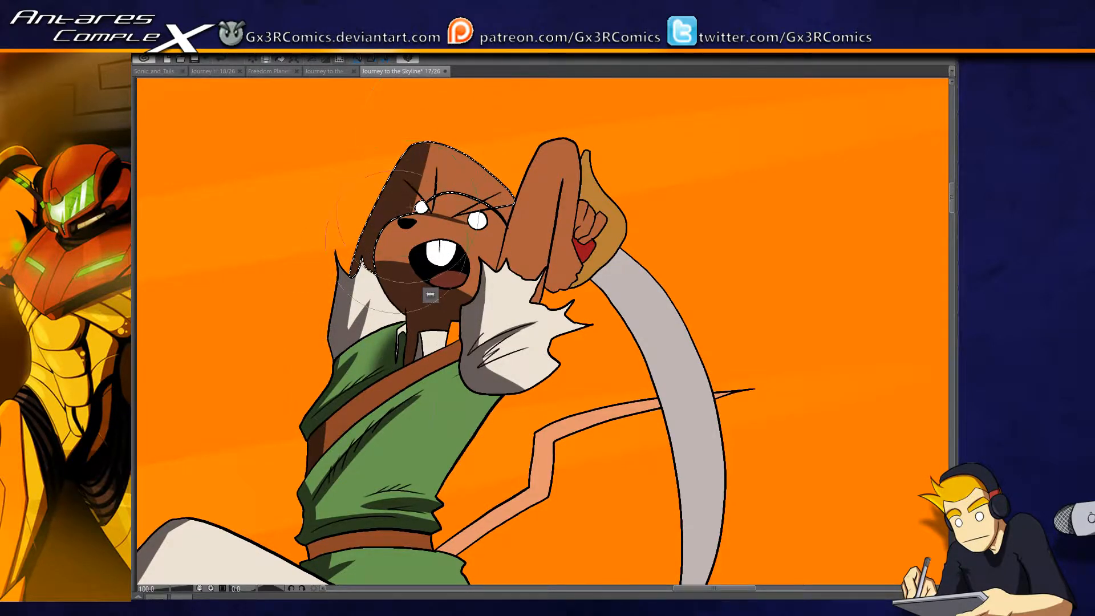
- Select the mouse's near raised arm and sword hand and paint dark shadows along the arm's length and over the fingers
{"action": "left_click_drag", "start_coordinate": [510, 240], "coordinate": [431, 224]}
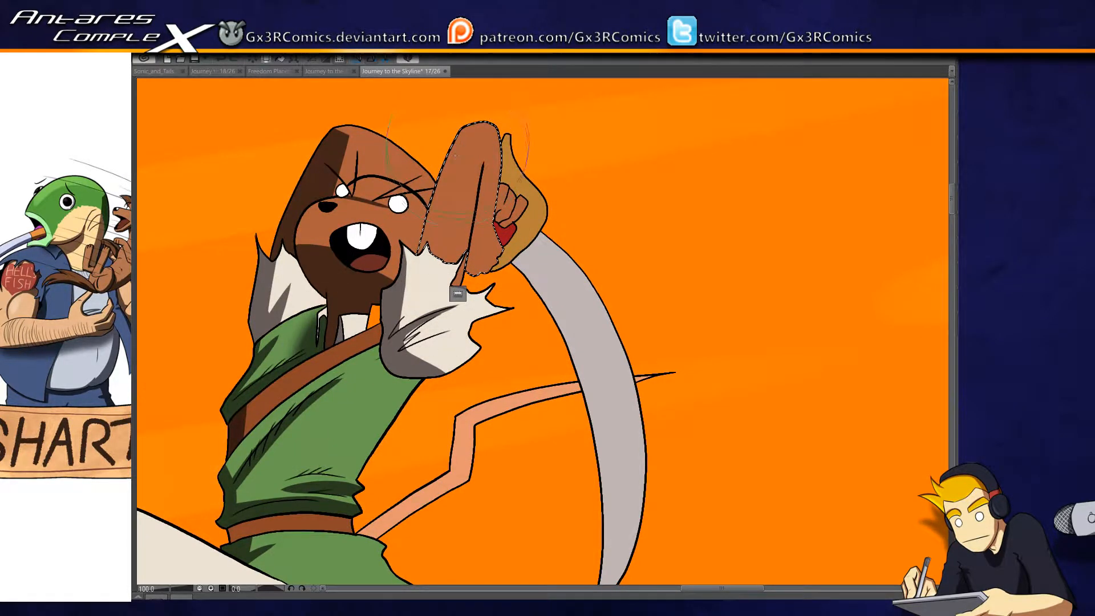
{"action": "left_click_drag", "start_coordinate": [395, 165], "coordinate": [403, 297]}
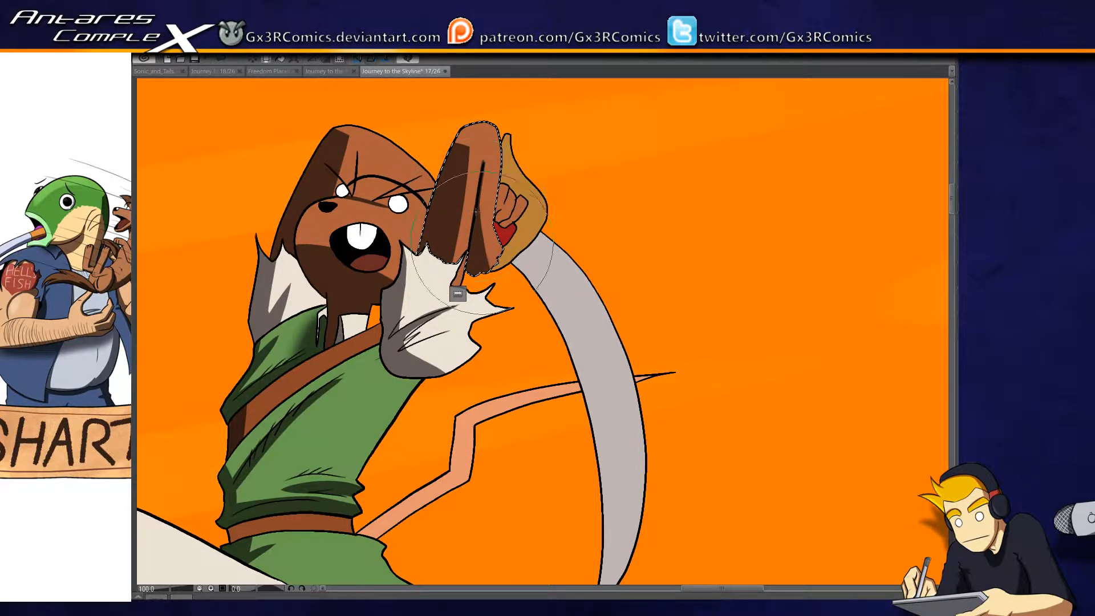
{"action": "left_click_drag", "start_coordinate": [516, 204], "coordinate": [465, 274]}
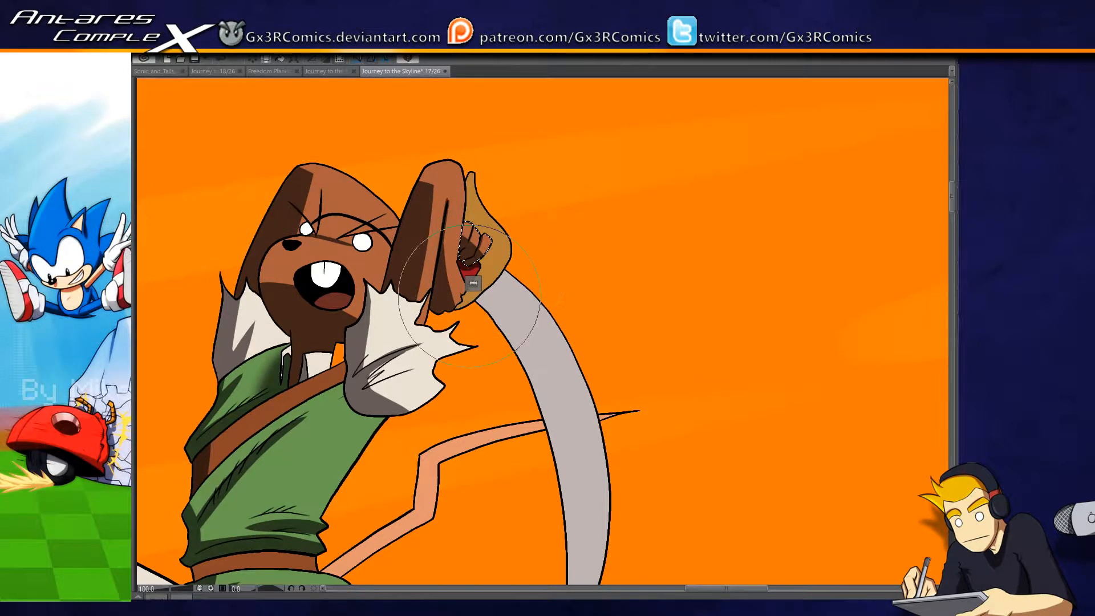
- Select the sword's golden hand guard and paint a dark shadow along its inner edge around the hand
{"action": "scroll", "coordinate": [470, 295], "scroll_direction": "down", "scroll_amount": 1}
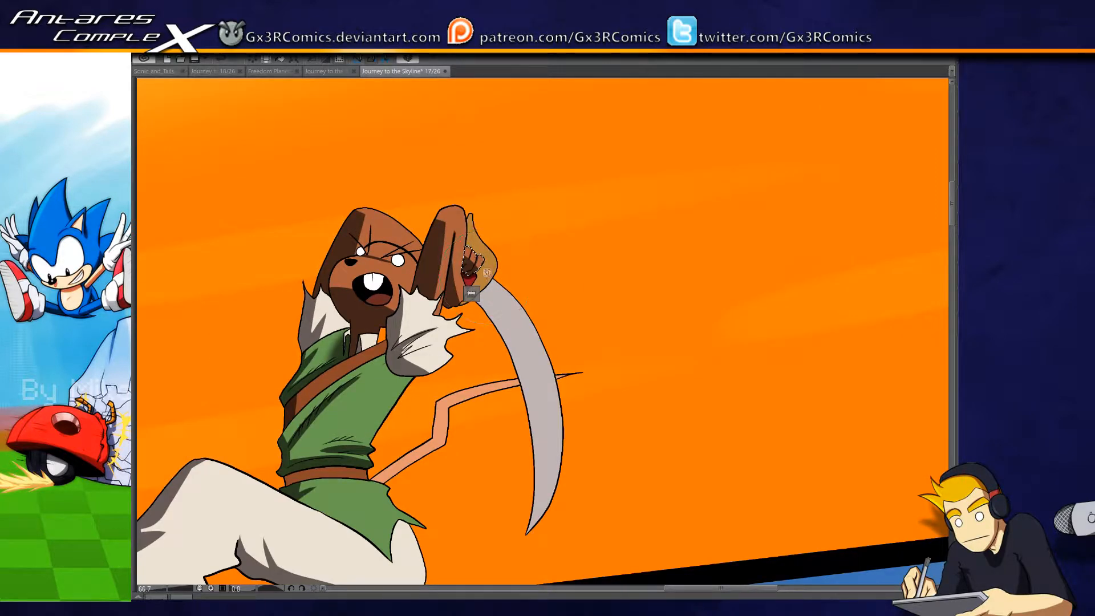
{"action": "scroll", "coordinate": [470, 296], "scroll_direction": "up", "scroll_amount": 2}
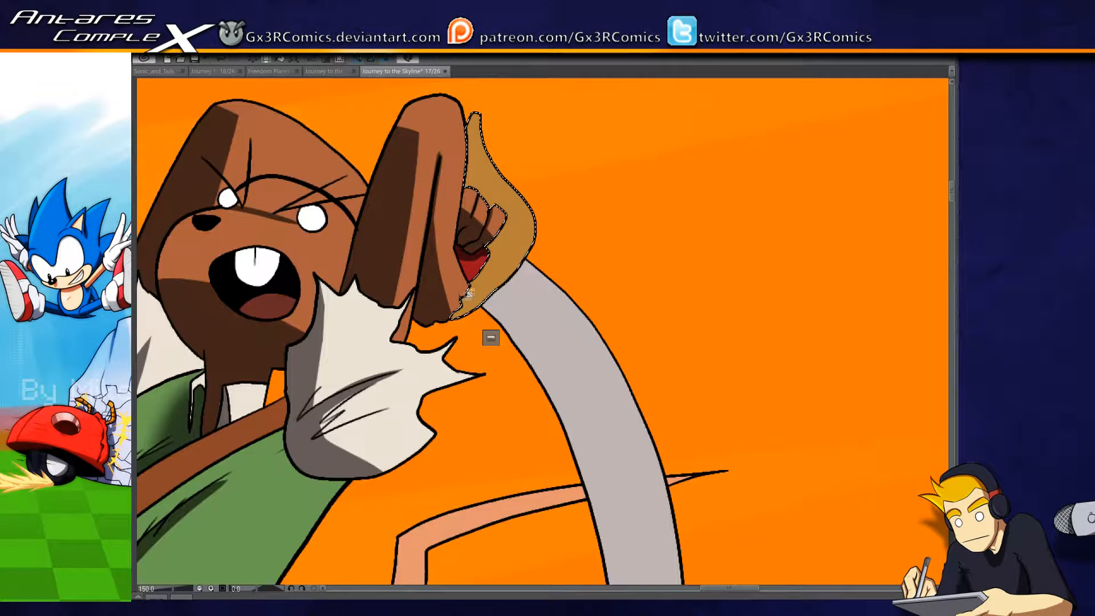
{"action": "key", "text": "b"}
{"action": "mouse_move", "coordinate": [457, 317]}
{"action": "left_mouse_down"}
{"action": "mouse_move", "coordinate": [415, 322]}
{"action": "mouse_move", "coordinate": [383, 393]}
{"action": "left_mouse_up"}
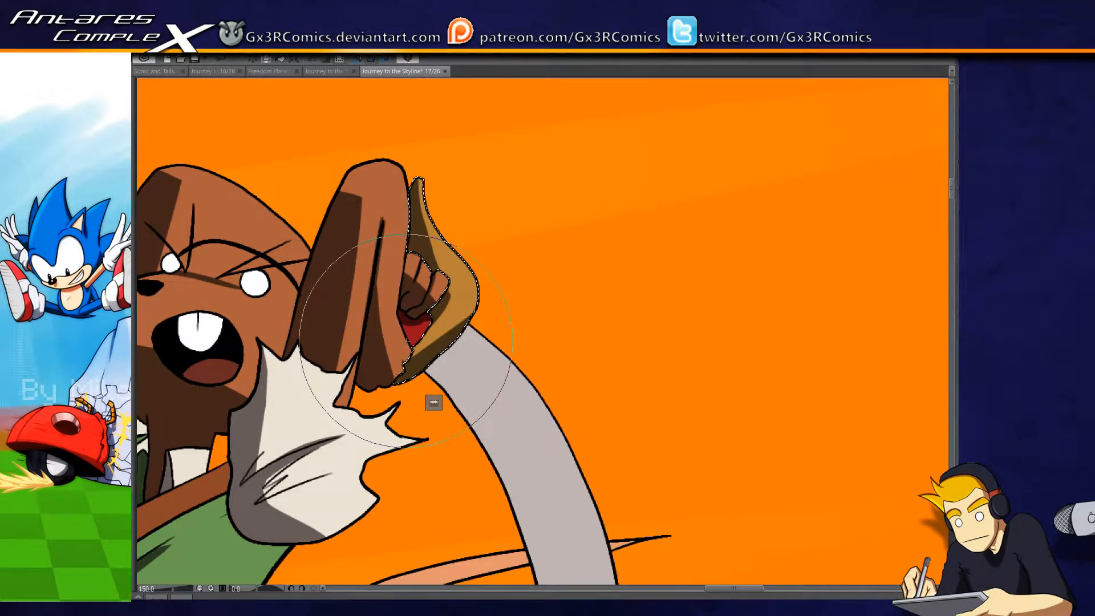
- Select the pieces of the white undershirt collar beneath the mouse's neck one at a time and paint shadows on them
{"action": "left_click_drag", "start_coordinate": [335, 433], "coordinate": [459, 313]}
{"action": "key", "text": "ctrl+d"}
{"action": "key", "text": "w"}
{"action": "left_click", "coordinate": [309, 347]}
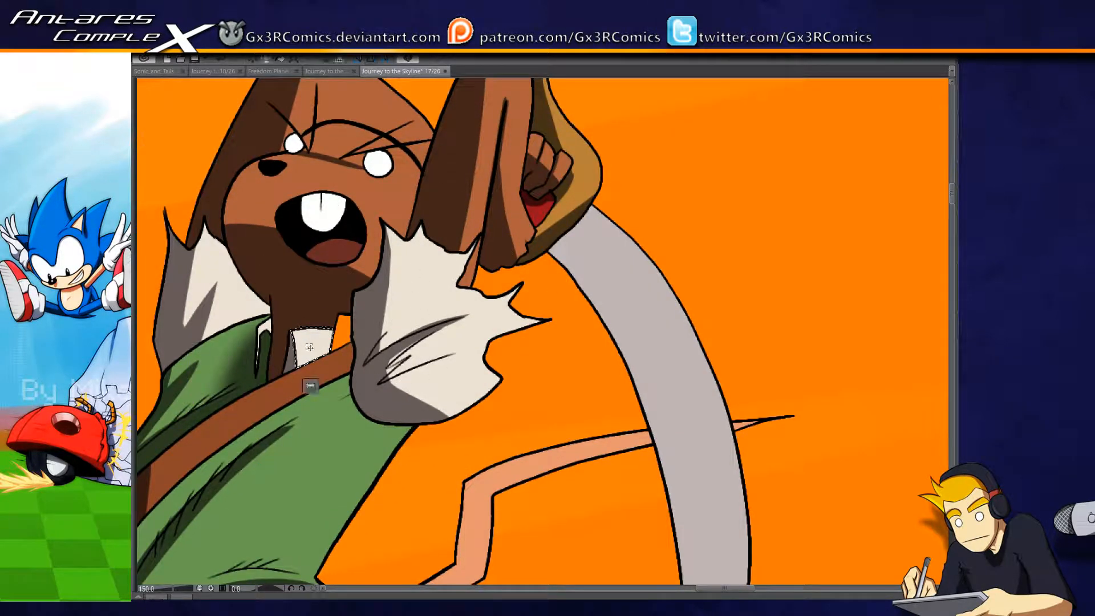
{"action": "left_click", "coordinate": [282, 350]}
{"action": "key", "text": "b"}
{"action": "key", "text": "ctrl+d"}
{"action": "key", "text": "w"}
{"action": "left_click", "coordinate": [306, 351]}
{"action": "key", "text": "b"}
{"action": "key", "text": "ctrl+d"}
{"action": "key", "text": "w"}
{"action": "left_click", "coordinate": [263, 336]}
{"action": "key", "text": "b"}
{"action": "key", "text": "ctrl+d"}
- Reselect the far sleeve, and select the mouse's front teeth and shade one half of them grey
{"action": "left_click_drag", "start_coordinate": [247, 305], "coordinate": [322, 294]}
{"action": "key", "text": "w"}
{"action": "left_click", "coordinate": [322, 293]}
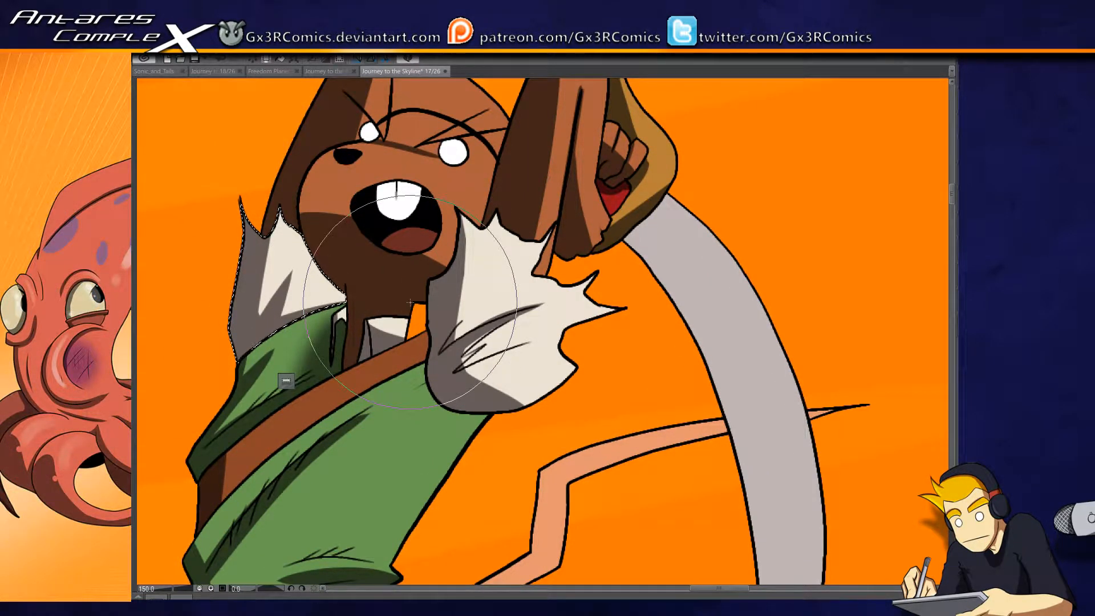
{"action": "left_click", "coordinate": [396, 196]}
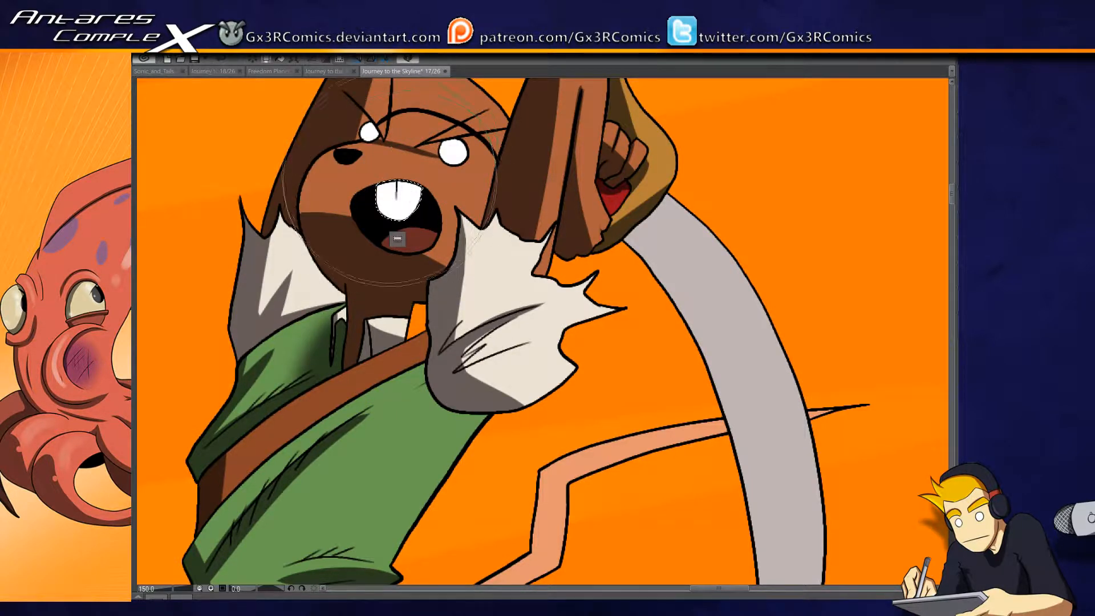
{"action": "left_click_drag", "start_coordinate": [333, 166], "coordinate": [331, 197]}
- Select the curved sword blade and paint a soft shadow onto it just below the hand guard
{"action": "left_click_drag", "start_coordinate": [537, 218], "coordinate": [454, 314]}
{"action": "left_click", "coordinate": [388, 282]}
{"action": "left_click_drag", "start_coordinate": [508, 423], "coordinate": [484, 239]}
{"action": "left_click", "coordinate": [530, 259]}
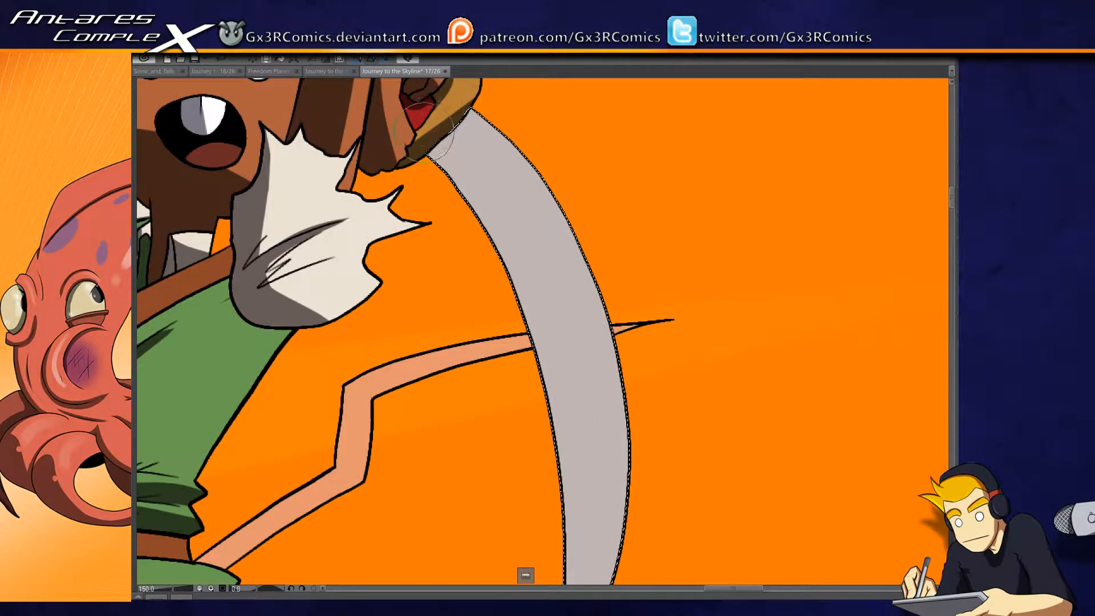
{"action": "left_click_drag", "start_coordinate": [429, 171], "coordinate": [443, 197]}
{"action": "key", "text": "ctrl+d"}
- Select the mouse's bent tail and paint dark shadows along the underside of its outer segments and the inner side of the middle one
{"action": "left_click_drag", "start_coordinate": [398, 417], "coordinate": [473, 278]}
{"action": "left_click", "coordinate": [436, 448]}
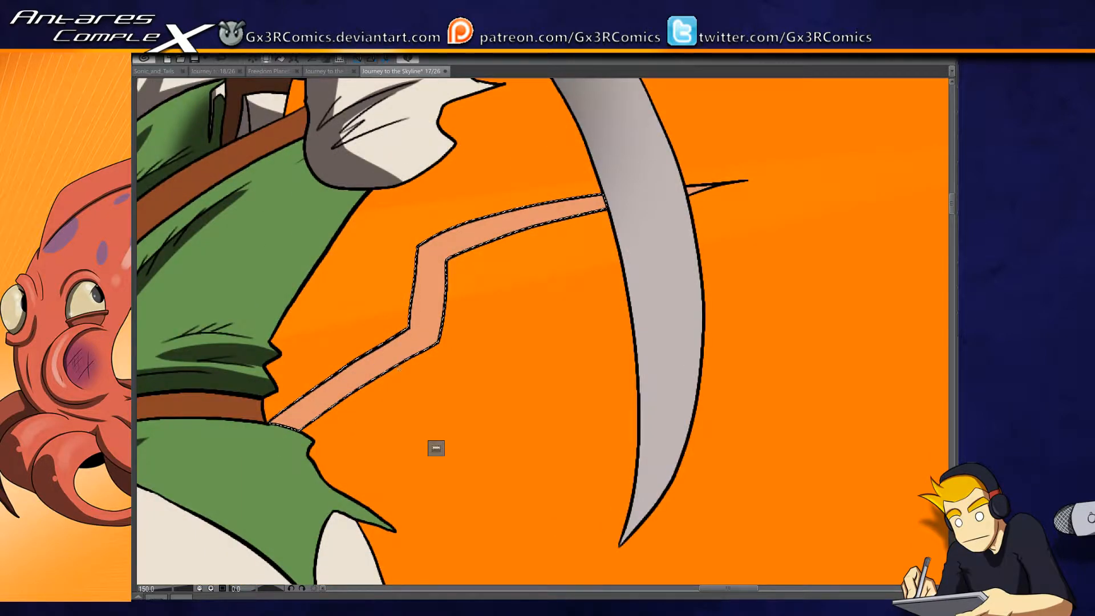
{"action": "left_click_drag", "start_coordinate": [308, 419], "coordinate": [436, 342]}
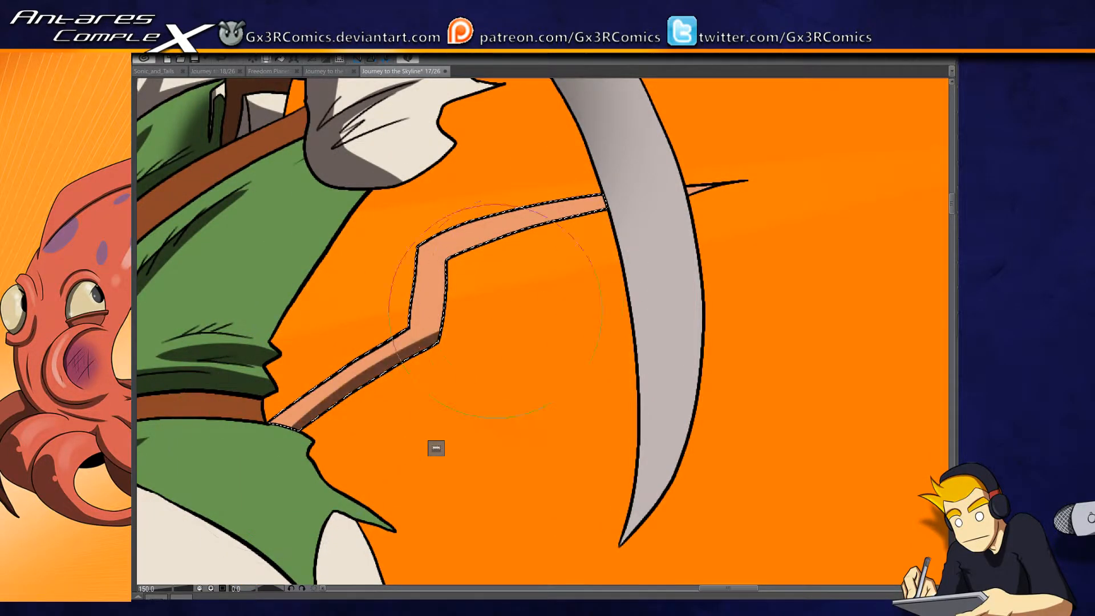
{"action": "mouse_move", "coordinate": [420, 290]}
{"action": "left_mouse_down"}
{"action": "mouse_move", "coordinate": [409, 327]}
{"action": "mouse_move", "coordinate": [423, 230]}
{"action": "mouse_move", "coordinate": [415, 323]}
{"action": "mouse_move", "coordinate": [398, 326]}
{"action": "mouse_move", "coordinate": [425, 328]}
{"action": "left_mouse_up"}
{"action": "mouse_move", "coordinate": [427, 288]}
{"action": "left_mouse_down"}
{"action": "mouse_move", "coordinate": [432, 248]}
{"action": "mouse_move", "coordinate": [420, 320]}
{"action": "mouse_move", "coordinate": [433, 250]}
{"action": "left_mouse_up"}
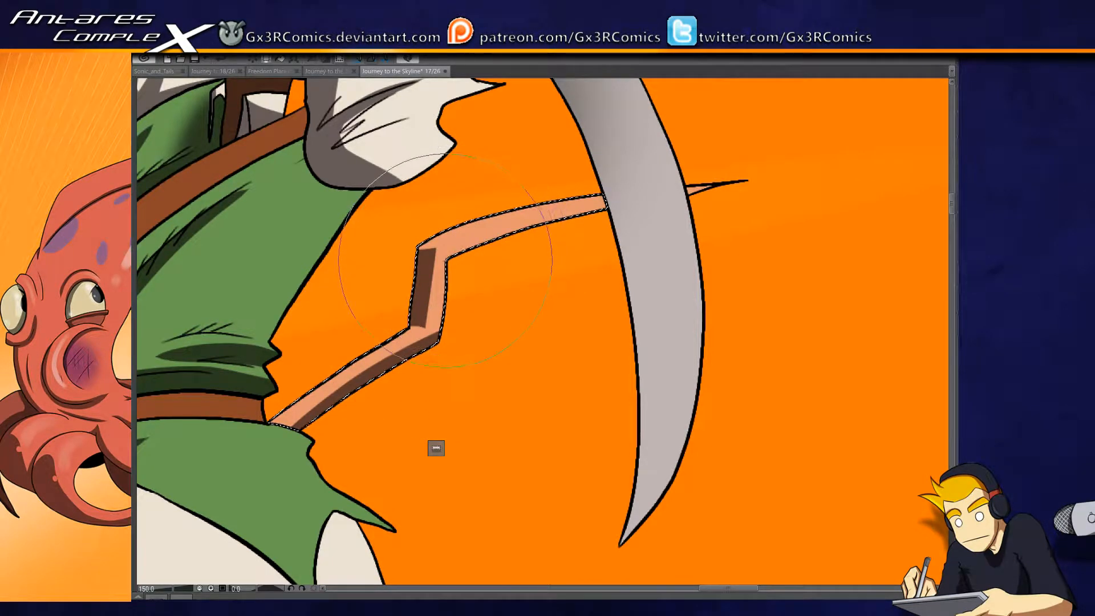
{"action": "mouse_move", "coordinate": [451, 260]}
{"action": "left_mouse_down"}
{"action": "mouse_move", "coordinate": [597, 208]}
{"action": "mouse_move", "coordinate": [449, 263]}
{"action": "left_mouse_up"}
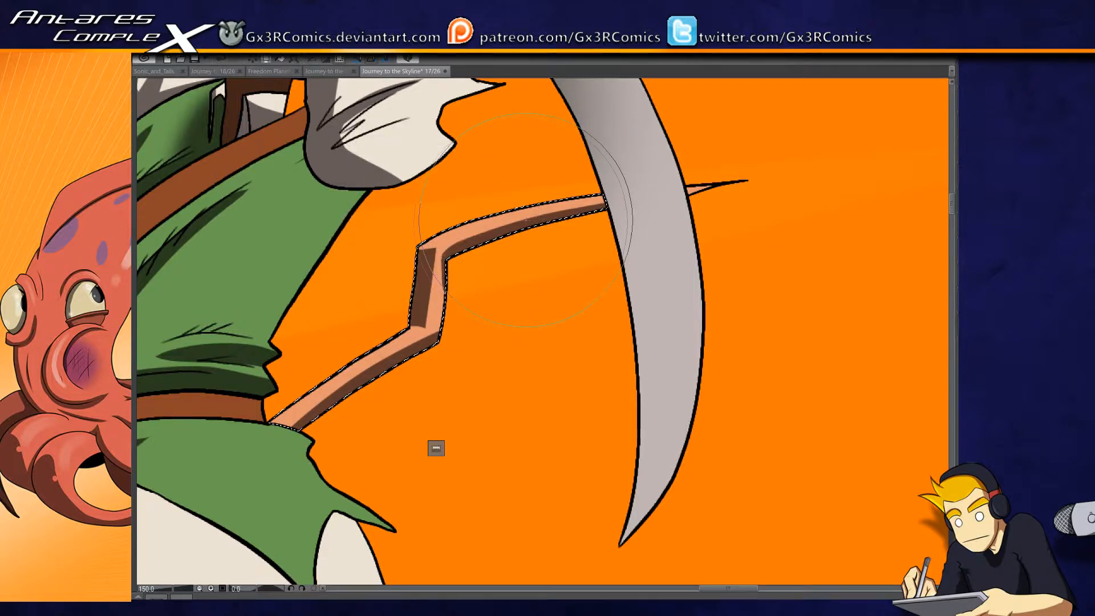
- Select the mouse's brown waist belt and paint a dark shadow over the front part of it
{"action": "left_click_drag", "start_coordinate": [415, 408], "coordinate": [460, 301]}
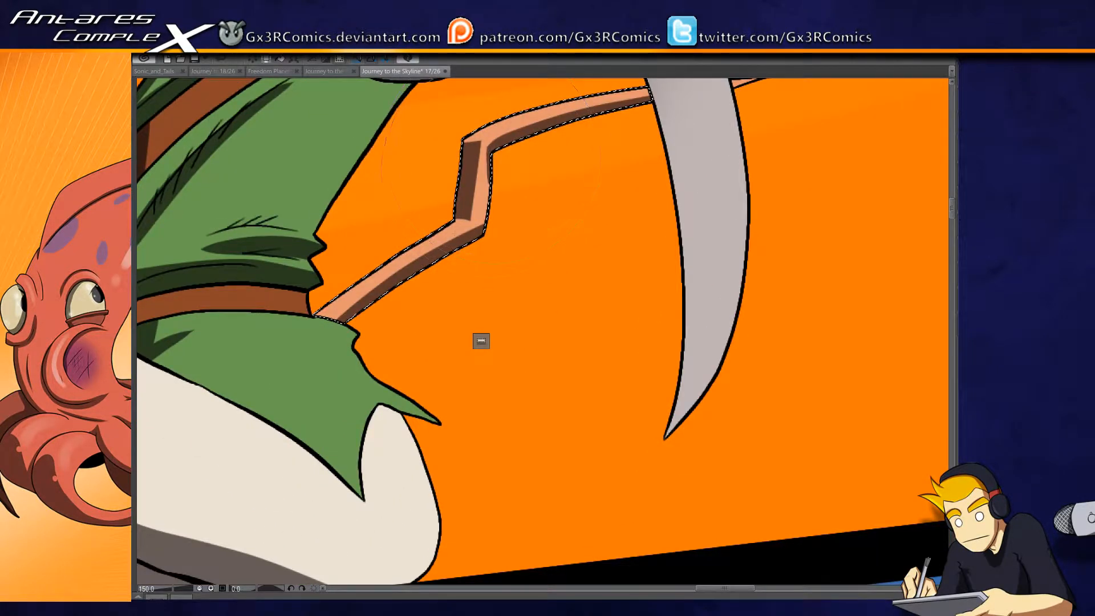
{"action": "left_click_drag", "start_coordinate": [269, 394], "coordinate": [481, 420]}
{"action": "left_click", "coordinate": [365, 332]}
{"action": "mouse_move", "coordinate": [340, 361]}
{"action": "left_mouse_down"}
{"action": "mouse_move", "coordinate": [357, 447]}
{"action": "mouse_move", "coordinate": [349, 259]}
{"action": "left_mouse_up"}
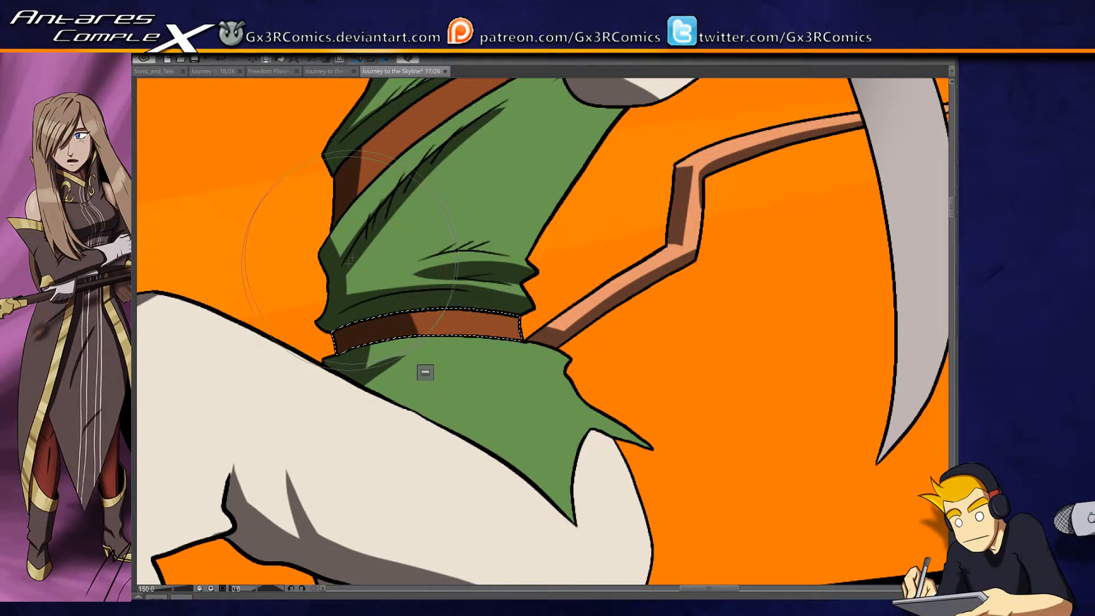
- Select the white trousers, paint a tapered shadow above the knee gap, and extend the shadow across the front leg's cuff
{"action": "left_click_drag", "start_coordinate": [459, 399], "coordinate": [539, 194]}
{"action": "left_click_drag", "start_coordinate": [304, 332], "coordinate": [573, 279]}
{"action": "left_click", "coordinate": [518, 264]}
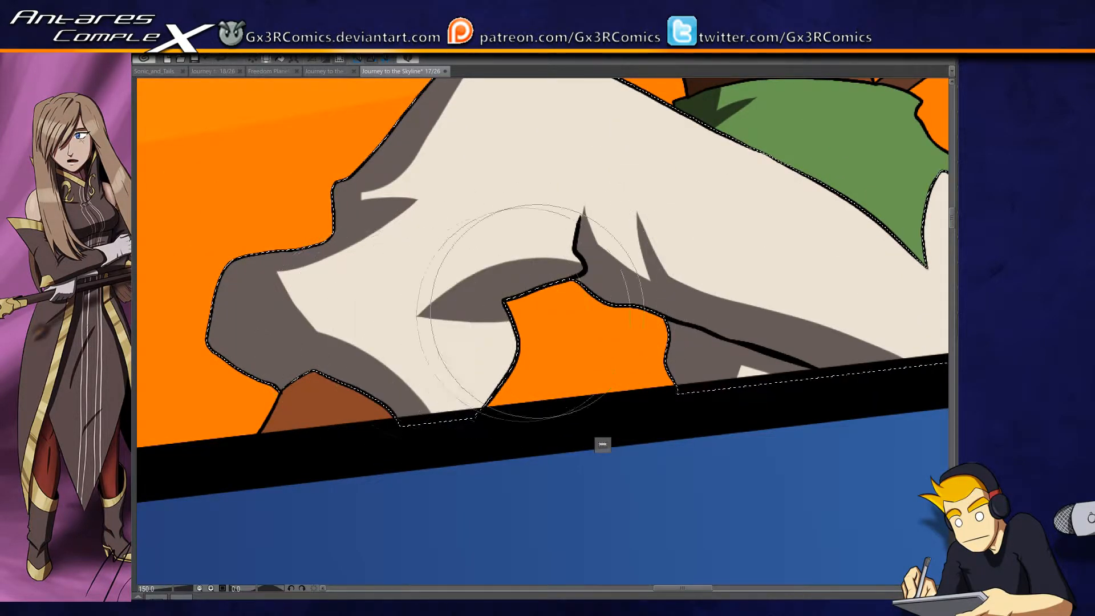
{"action": "left_click_drag", "start_coordinate": [573, 274], "coordinate": [447, 294]}
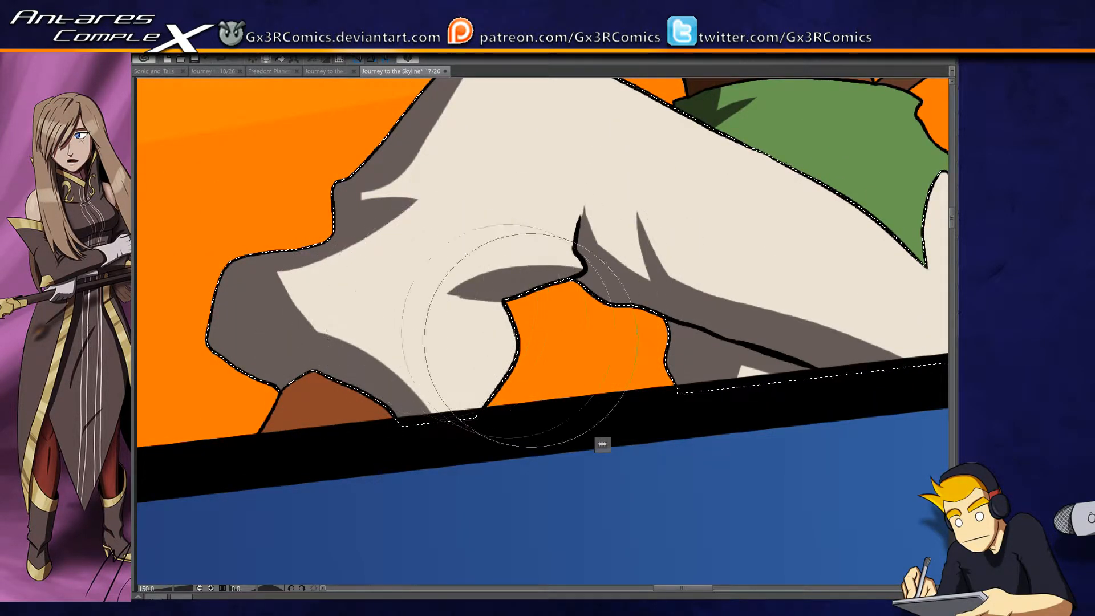
{"action": "left_click_drag", "start_coordinate": [483, 294], "coordinate": [426, 302]}
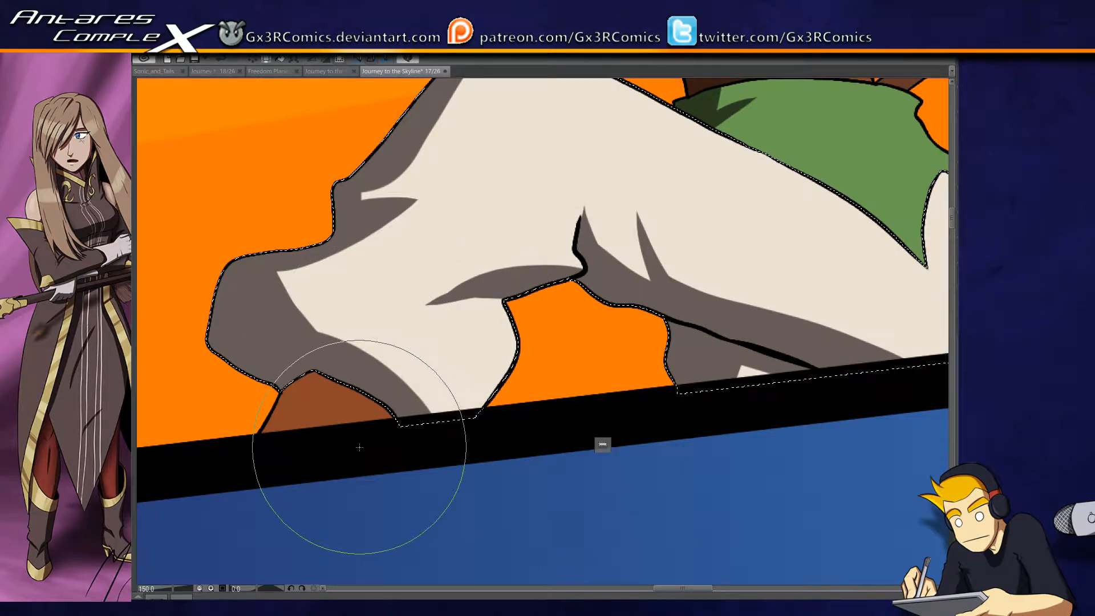
{"action": "left_click", "coordinate": [354, 367], "text": "alt"}
{"action": "left_click_drag", "start_coordinate": [314, 353], "coordinate": [438, 419]}
- Select the brown shoe below the trouser cuff and paint a shadow along its front edge
{"action": "key", "text": "w"}
{"action": "left_click", "coordinate": [333, 387]}
{"action": "key", "text": "b"}
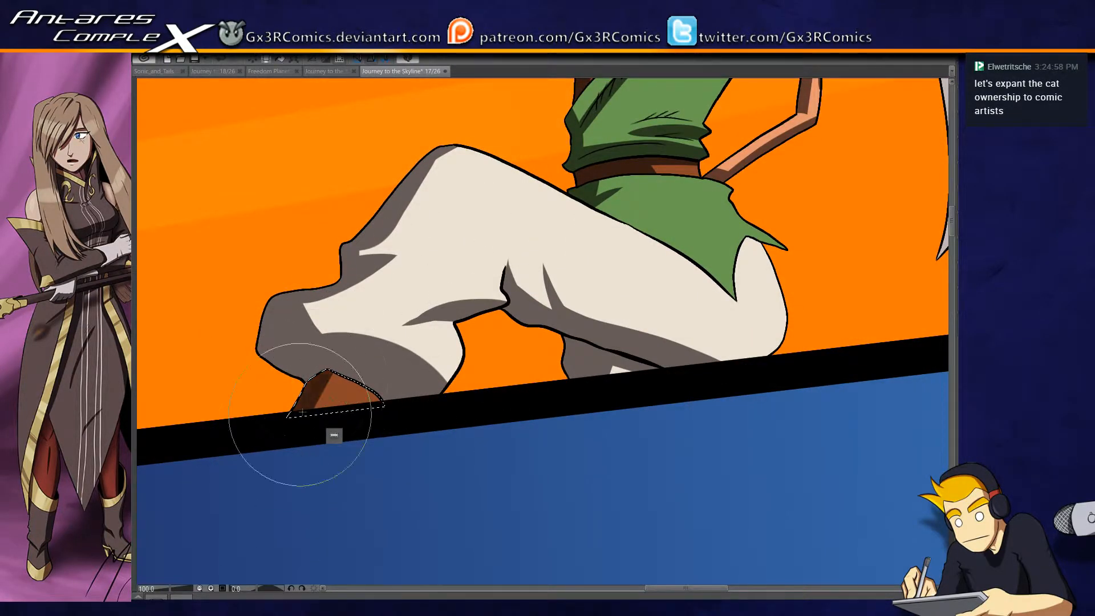
{"action": "left_click", "coordinate": [505, 382], "text": "alt"}
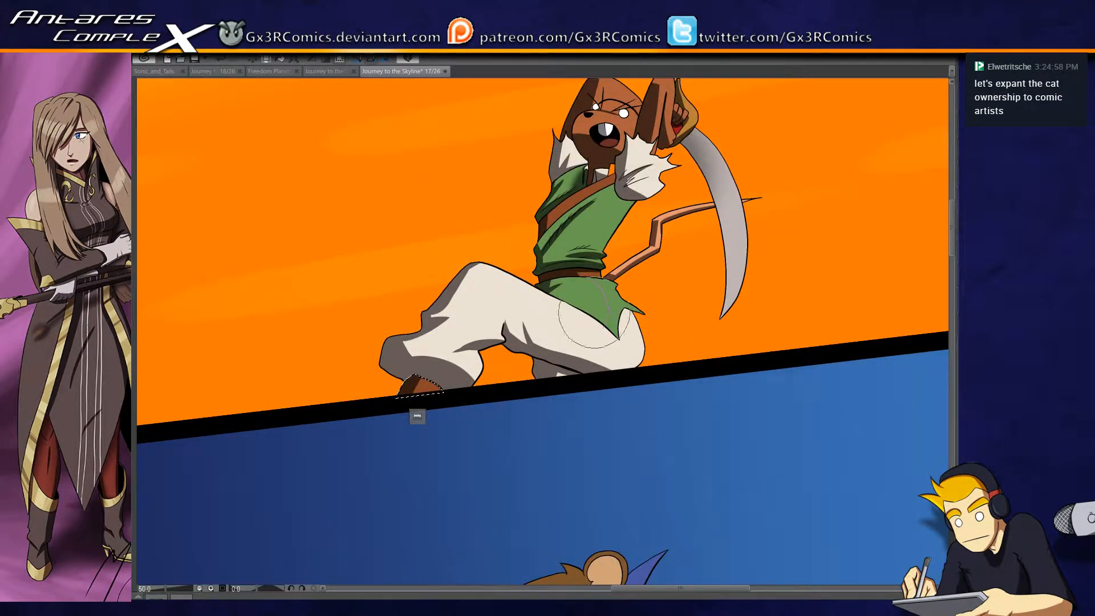
- Select the green tunic's skirt, paint shadow folds just beneath the belt, and save the page
{"action": "left_click", "coordinate": [622, 297], "text": "ctrl"}
{"action": "left_click", "coordinate": [622, 297], "text": "ctrl"}
{"action": "key", "text": "w"}
{"action": "left_click", "coordinate": [602, 287]}
{"action": "key", "text": "b"}
{"action": "left_click_drag", "start_coordinate": [613, 268], "coordinate": [536, 272]}
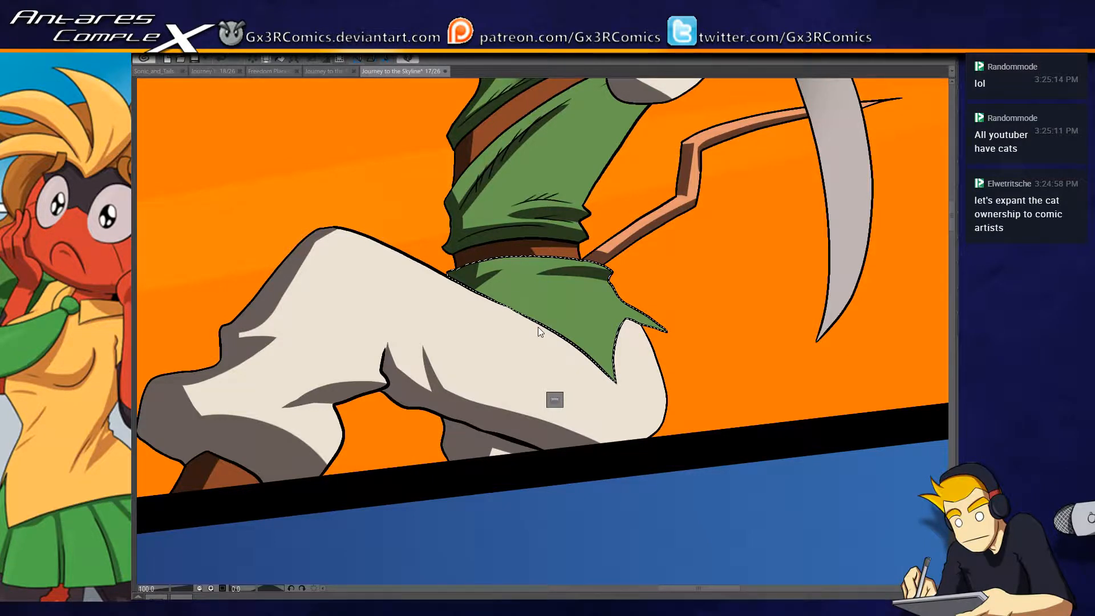
{"action": "key", "text": "ctrl+s"}
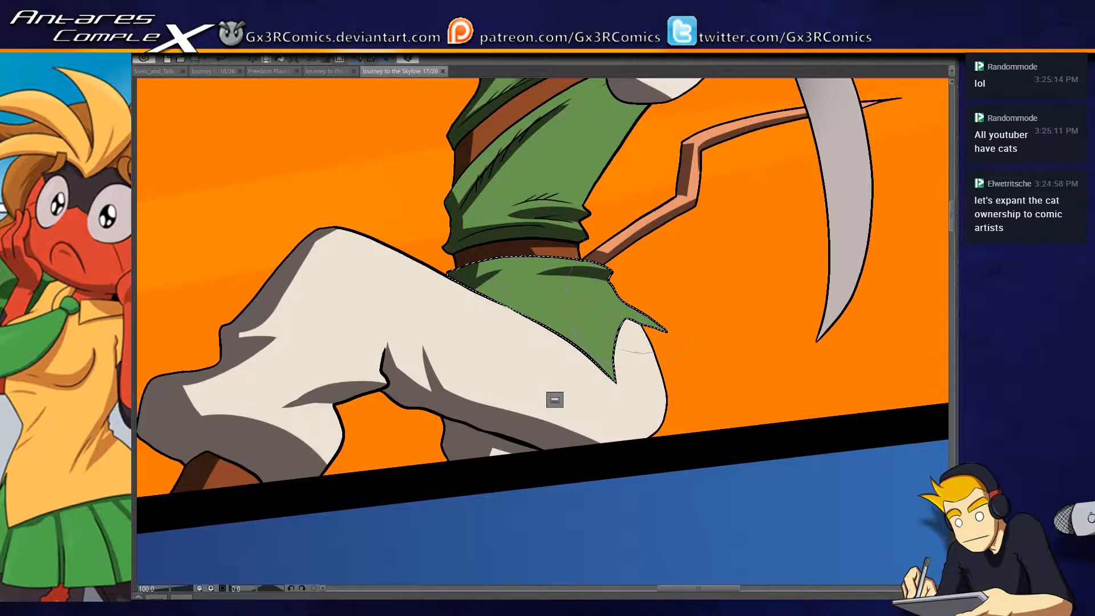
{"action": "left_click_drag", "start_coordinate": [617, 304], "coordinate": [634, 305]}
- Select the upper part of the green tunic and paint the shadow cast by the near sleeve under the arm
{"action": "left_click_drag", "start_coordinate": [554, 399], "coordinate": [468, 546]}
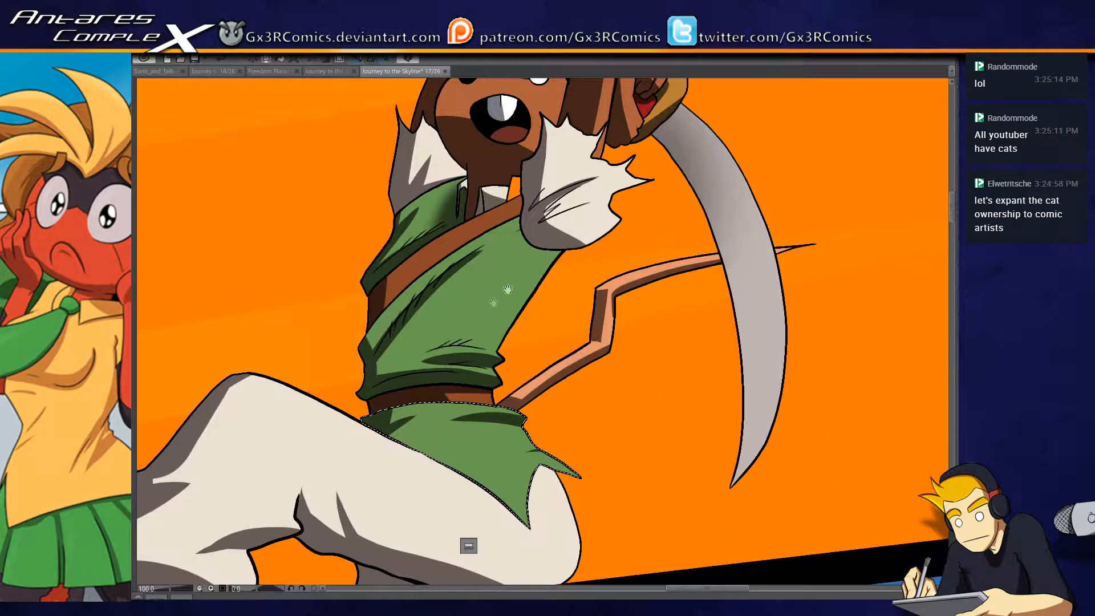
{"action": "left_click", "coordinate": [518, 245]}
{"action": "key", "text": "b"}
{"action": "mouse_move", "coordinate": [522, 242]}
{"action": "left_mouse_down"}
{"action": "mouse_move", "coordinate": [555, 224]}
{"action": "mouse_move", "coordinate": [541, 230]}
{"action": "left_mouse_up"}
{"action": "key", "text": "ctrl+z"}
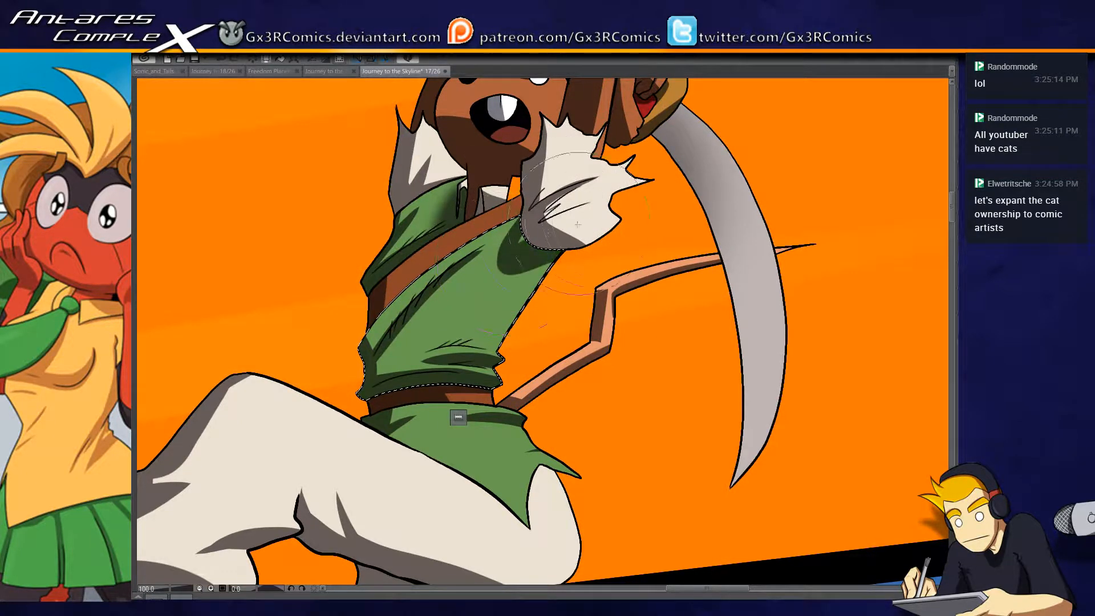
- Select the brown chest strap, shade its upper end beside the white sleeve, and clear the selection
{"action": "key", "text": "w"}
{"action": "left_click", "coordinate": [520, 204]}
{"action": "key", "text": "b"}
{"action": "left_click_drag", "start_coordinate": [559, 210], "coordinate": [564, 206]}
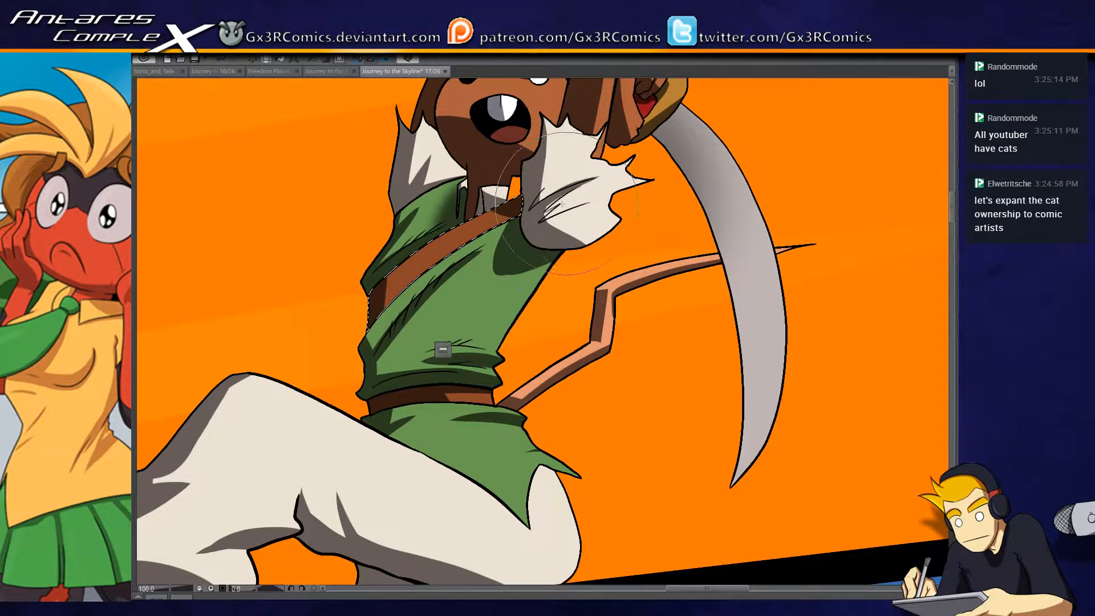
{"action": "key", "text": "ctrl+d"}
- Reselect the brown shoe, extend its shadow beneath the trouser cuff, and clear the selection
{"action": "left_click_drag", "start_coordinate": [469, 344], "coordinate": [444, 393]}
{"action": "scroll", "coordinate": [442, 398], "scroll_direction": "down", "scroll_amount": 1}
{"action": "scroll", "coordinate": [428, 430], "scroll_direction": "down", "scroll_amount": 1}
{"action": "mouse_move", "coordinate": [423, 458]}
{"action": "left_mouse_down"}
{"action": "mouse_move", "coordinate": [553, 323]}
{"action": "mouse_move", "coordinate": [576, 276]}
{"action": "left_mouse_up"}
{"action": "left_click_drag", "start_coordinate": [359, 388], "coordinate": [449, 361]}
{"action": "key", "text": "w"}
{"action": "left_click", "coordinate": [520, 338]}
{"action": "key", "text": "b"}
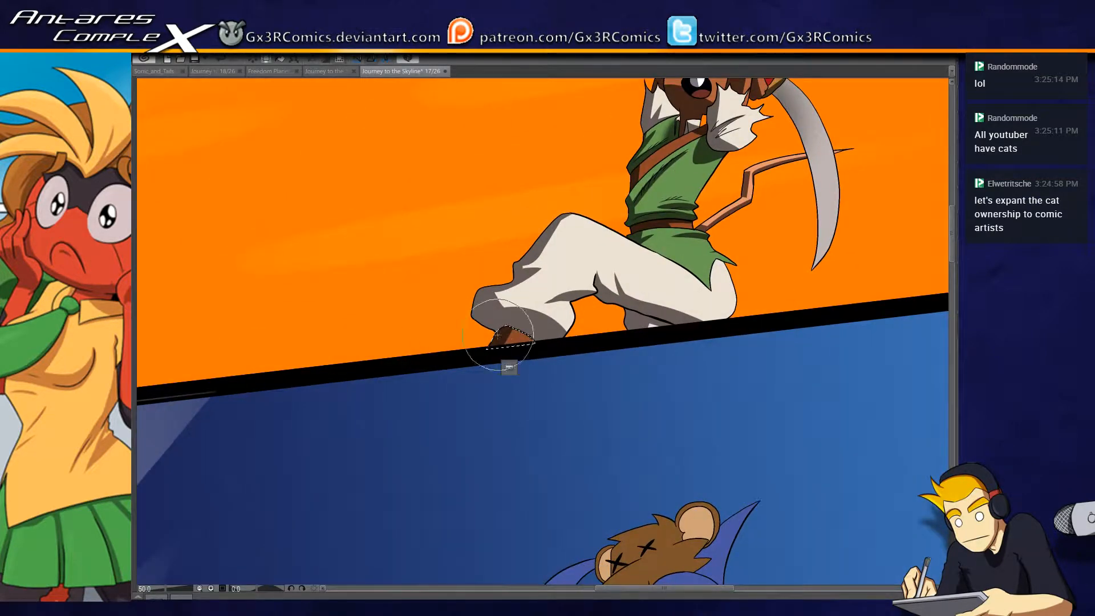
{"action": "mouse_move", "coordinate": [524, 337]}
{"action": "left_mouse_down"}
{"action": "mouse_move", "coordinate": [485, 334]}
{"action": "mouse_move", "coordinate": [536, 346]}
{"action": "left_mouse_up"}
{"action": "key", "text": "ctrl+d"}
- Paint over the stray thin line in the black border between the orange and blue panels
{"action": "left_click_drag", "start_coordinate": [318, 379], "coordinate": [436, 403]}
{"action": "mouse_move", "coordinate": [339, 397]}
{"action": "left_mouse_down"}
{"action": "mouse_move", "coordinate": [550, 330]}
{"action": "mouse_move", "coordinate": [484, 391]}
{"action": "mouse_move", "coordinate": [509, 381]}
{"action": "left_mouse_up"}
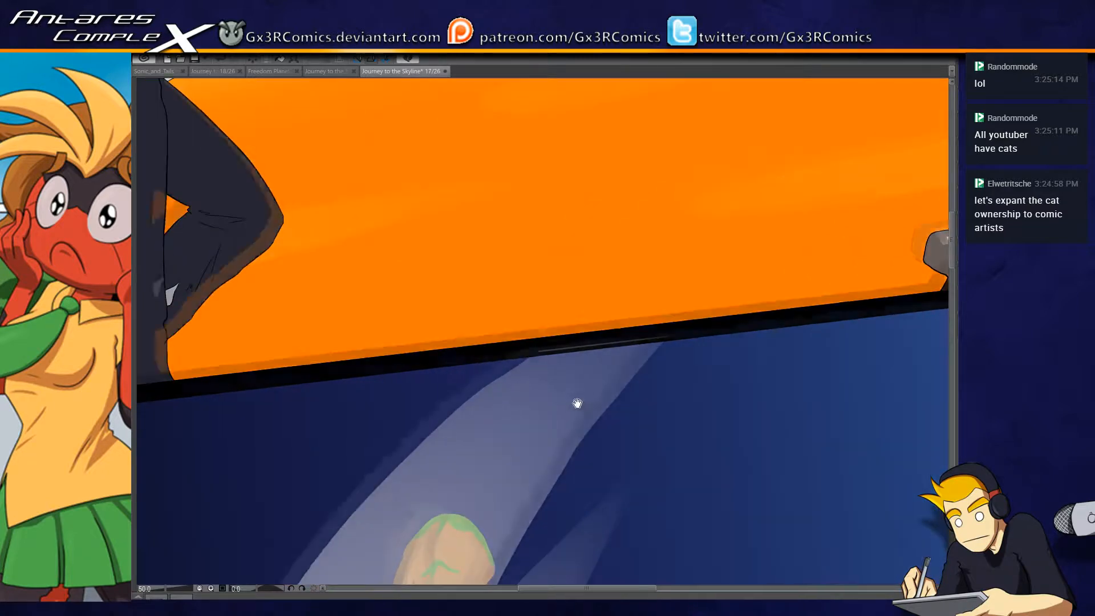
{"action": "left_click_drag", "start_coordinate": [586, 348], "coordinate": [465, 284]}
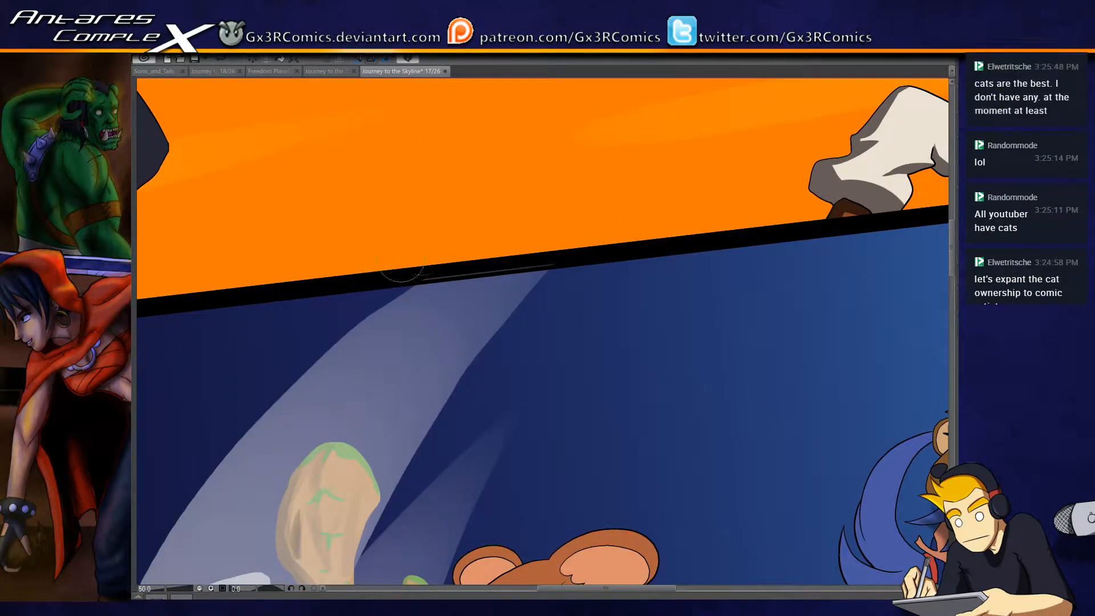
{"action": "left_click", "coordinate": [647, 229], "text": "shift"}
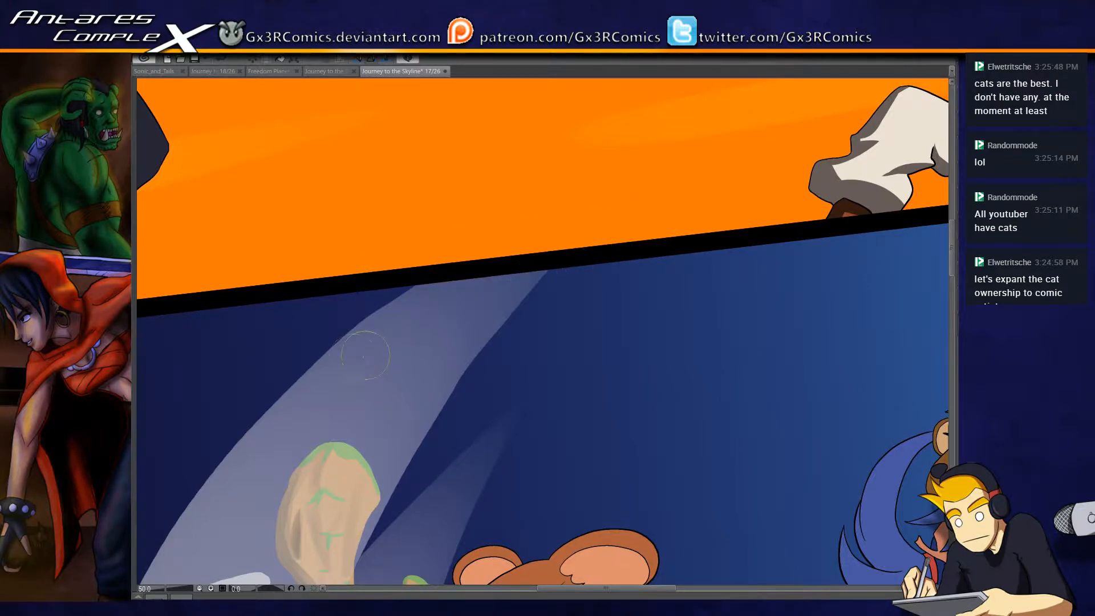
- Select the main section of the other character's black outfit and paint a shadow along its back edge with pointed creases
{"action": "scroll", "coordinate": [305, 265], "scroll_direction": "down", "scroll_amount": 1}
{"action": "left_click_drag", "start_coordinate": [395, 288], "coordinate": [828, 374]}
{"action": "scroll", "coordinate": [409, 331], "scroll_direction": "up", "scroll_amount": 2}
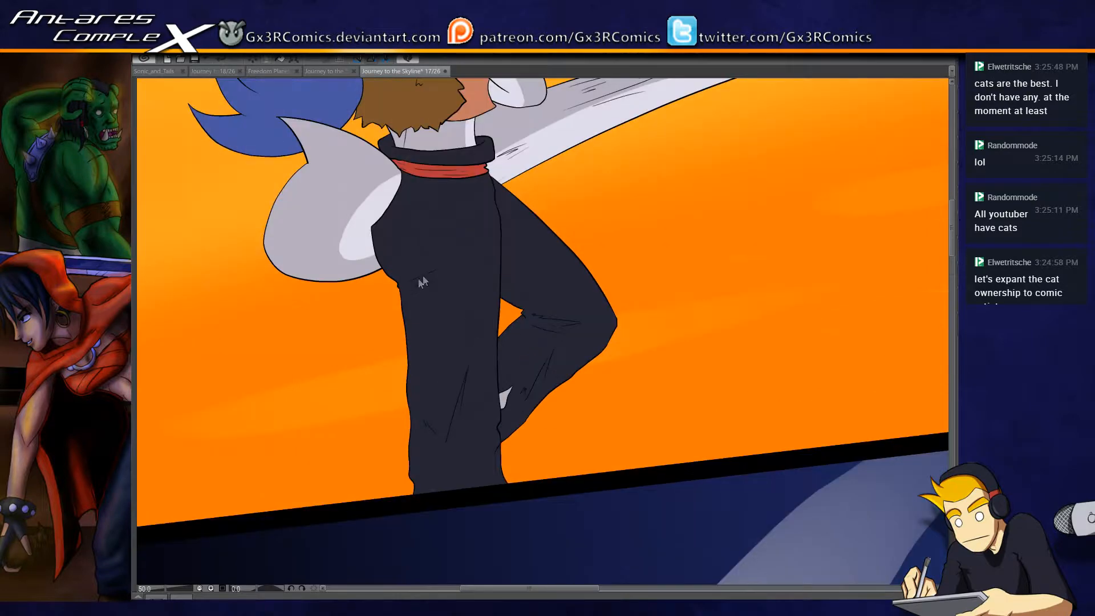
{"action": "left_click", "coordinate": [406, 226]}
{"action": "key", "text": "b"}
{"action": "mouse_move", "coordinate": [349, 172]}
{"action": "left_mouse_down"}
{"action": "mouse_move", "coordinate": [366, 294]}
{"action": "mouse_move", "coordinate": [402, 401]}
{"action": "left_mouse_up"}
{"action": "key", "text": "ctrl+z"}
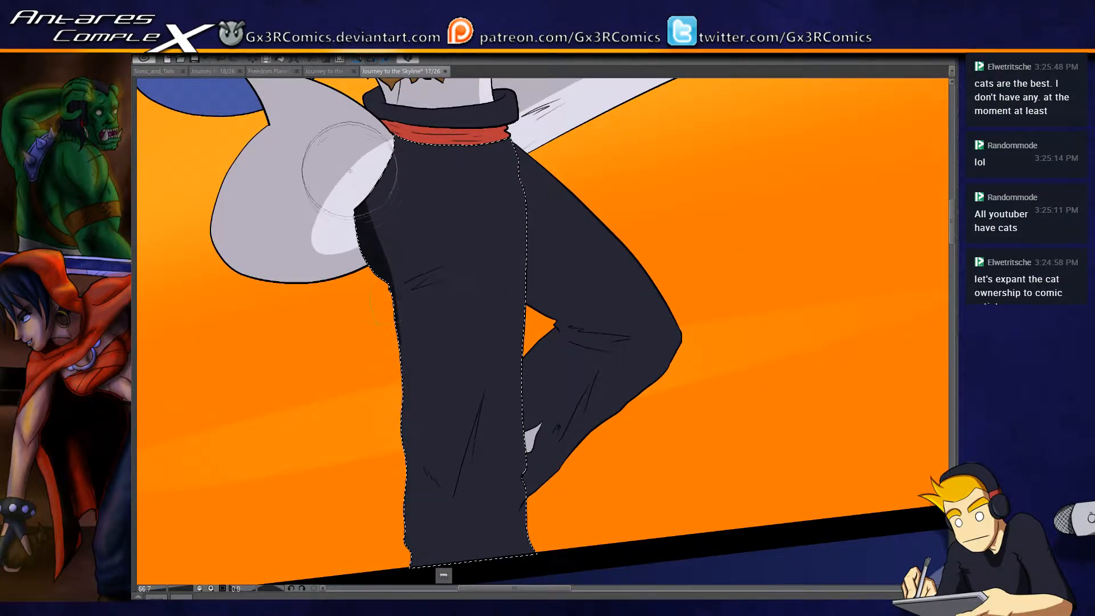
{"action": "left_click_drag", "start_coordinate": [402, 289], "coordinate": [411, 528]}
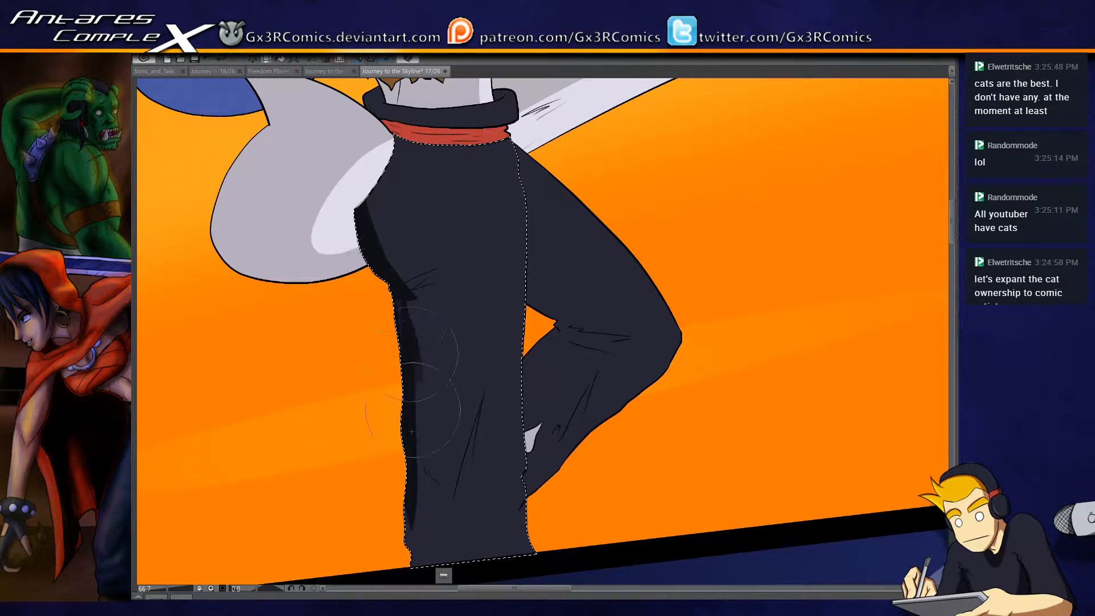
{"action": "left_click_drag", "start_coordinate": [381, 267], "coordinate": [473, 323]}
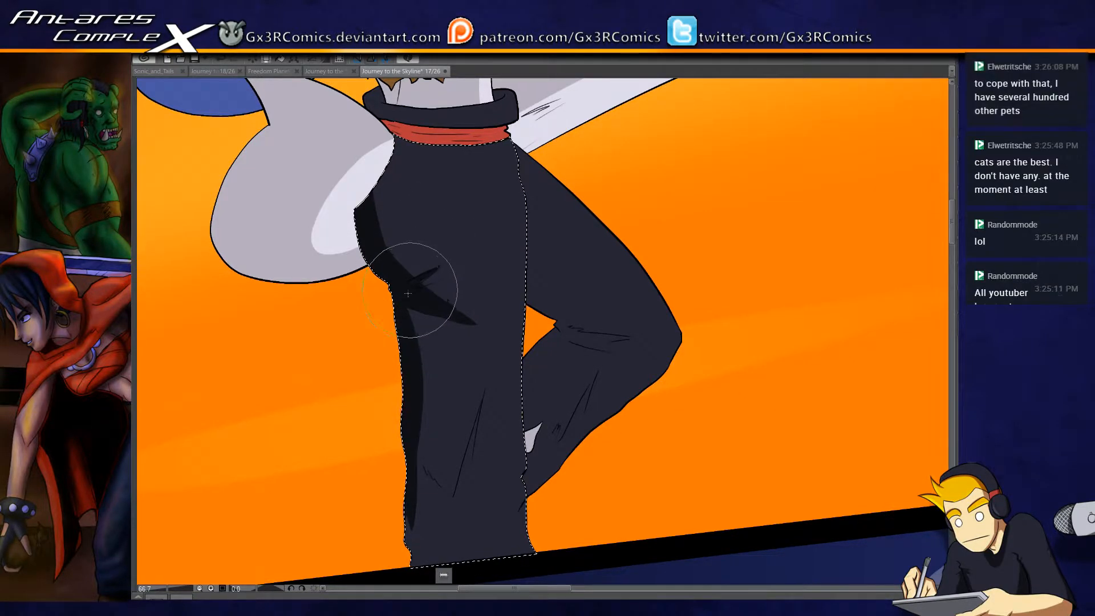
- Widen the shadow down the lower part of the black outfit and add sharp fold shadows along its crease lines
{"action": "left_click_drag", "start_coordinate": [448, 396], "coordinate": [416, 288]}
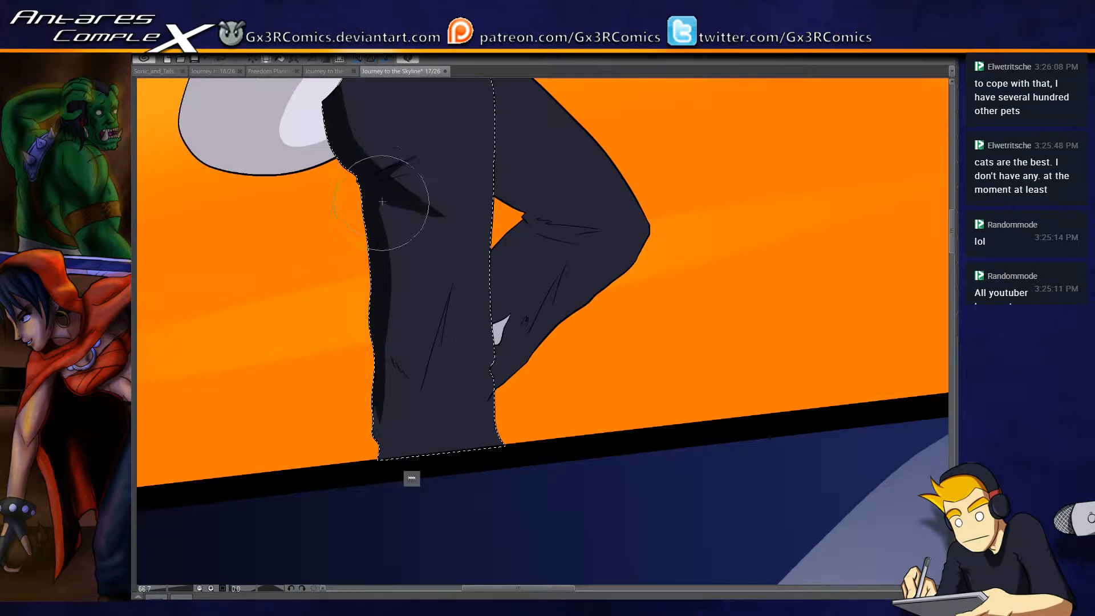
{"action": "left_click_drag", "start_coordinate": [391, 183], "coordinate": [387, 485]}
{"action": "left_click_drag", "start_coordinate": [370, 372], "coordinate": [378, 323]}
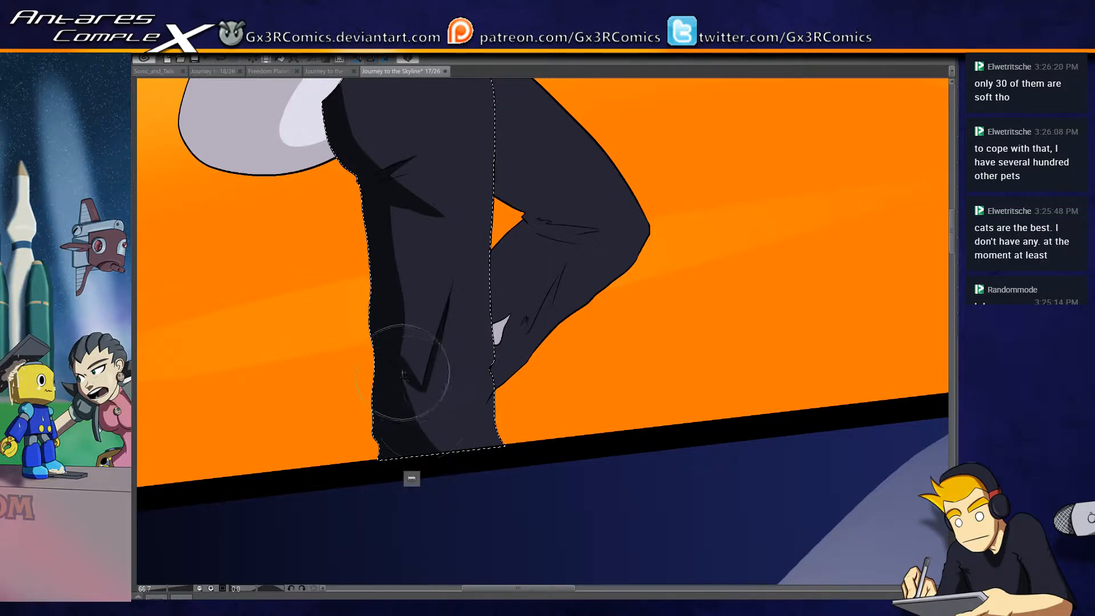
{"action": "left_click_drag", "start_coordinate": [405, 369], "coordinate": [426, 473]}
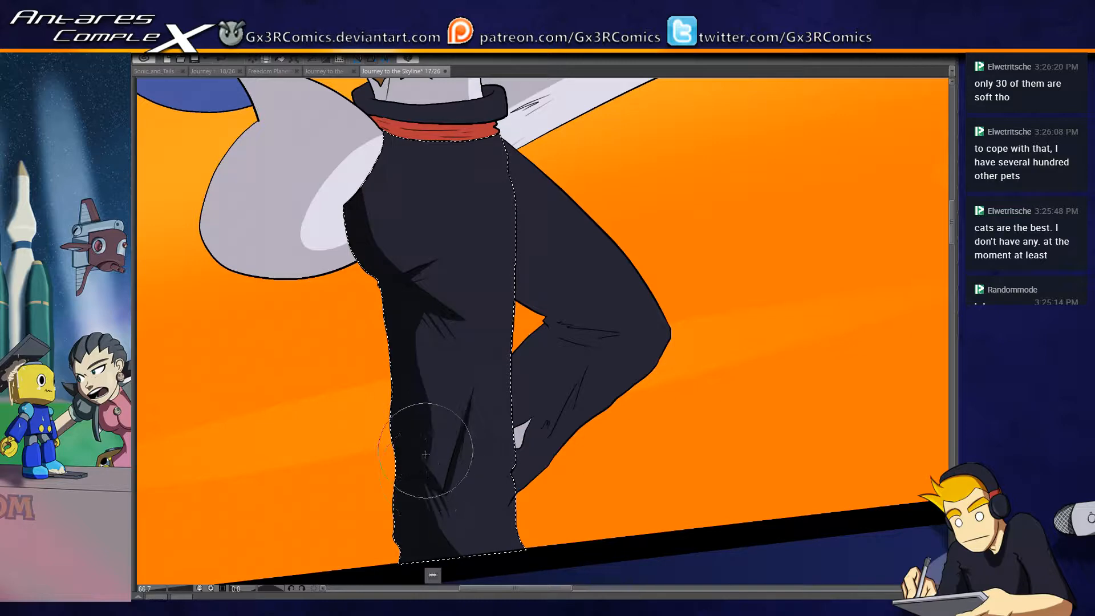
{"action": "left_click_drag", "start_coordinate": [411, 320], "coordinate": [414, 404]}
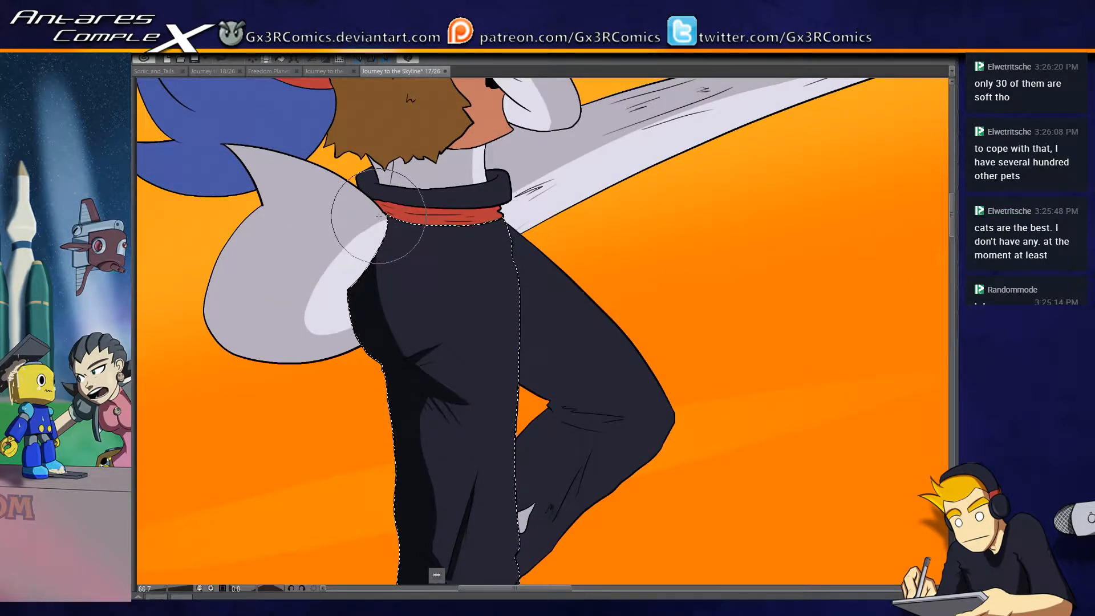
- Extend the black outfit's back shadow up to the red band and add a small fold just beneath the band
{"action": "mouse_move", "coordinate": [386, 326]}
{"action": "left_mouse_down"}
{"action": "mouse_move", "coordinate": [446, 168]}
{"action": "mouse_move", "coordinate": [430, 206]}
{"action": "mouse_move", "coordinate": [388, 214]}
{"action": "mouse_move", "coordinate": [417, 229]}
{"action": "mouse_move", "coordinate": [389, 304]}
{"action": "mouse_move", "coordinate": [415, 301]}
{"action": "mouse_move", "coordinate": [414, 213]}
{"action": "left_mouse_up"}
{"action": "left_click_drag", "start_coordinate": [401, 325], "coordinate": [420, 222]}
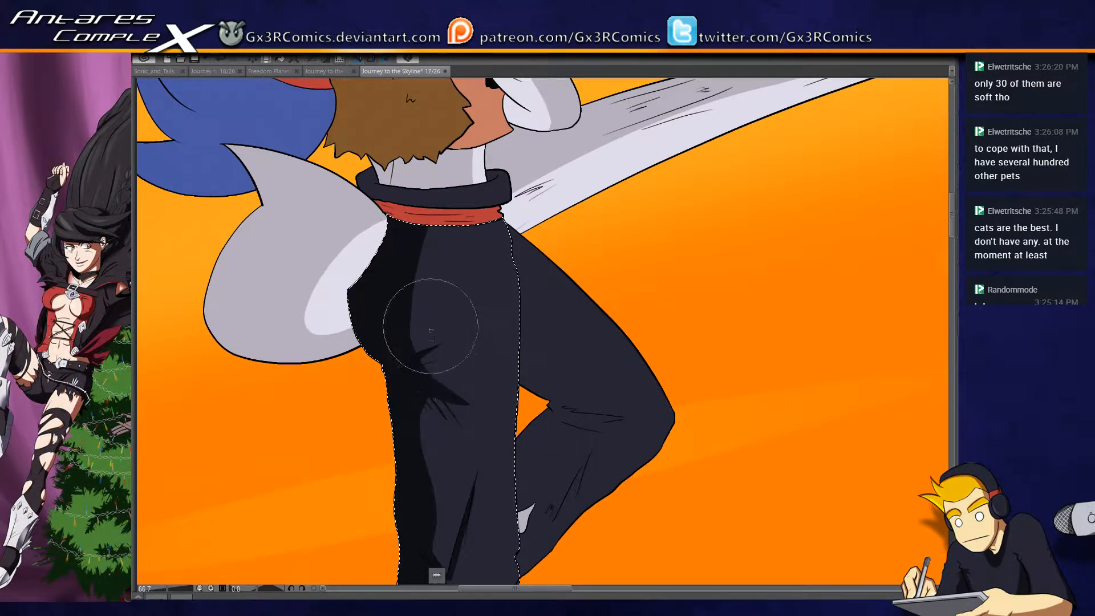
{"action": "left_click_drag", "start_coordinate": [420, 235], "coordinate": [451, 235]}
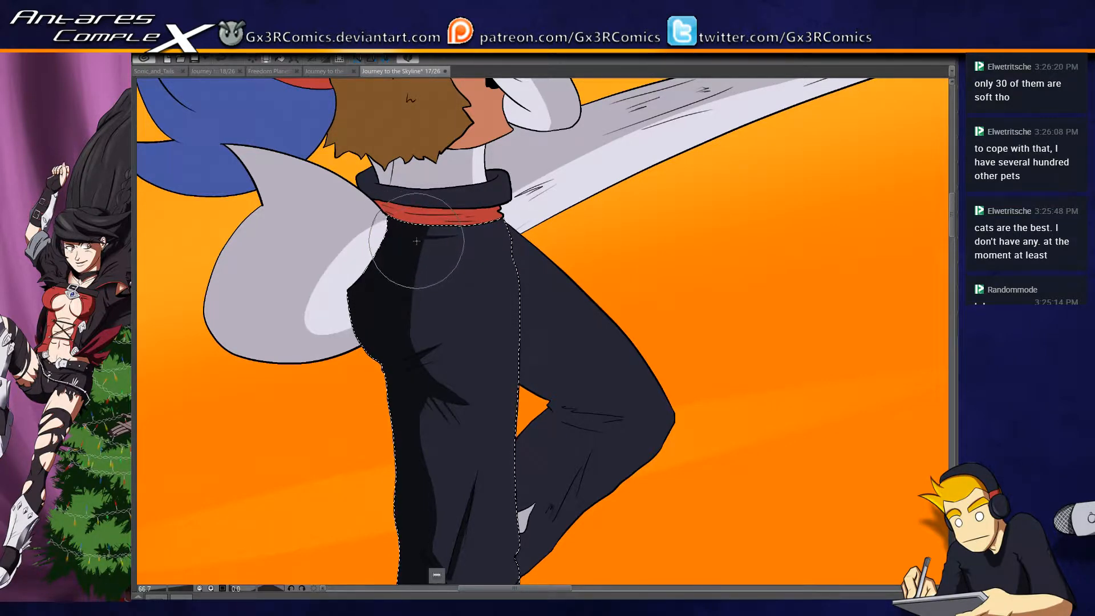
- Select the red band below the dark collar, shade its back half dark red, and paint thin fold shadows across the rest
{"action": "scroll", "coordinate": [425, 238], "scroll_direction": "up", "scroll_amount": 2}
{"action": "key", "text": "w"}
{"action": "left_click_drag", "start_coordinate": [367, 190], "coordinate": [377, 247]}
{"action": "left_click", "coordinate": [374, 251]}
{"action": "key", "text": "p"}
{"action": "mouse_move", "coordinate": [315, 262]}
{"action": "left_mouse_down"}
{"action": "mouse_move", "coordinate": [356, 208]}
{"action": "mouse_move", "coordinate": [342, 320]}
{"action": "left_mouse_up"}
{"action": "mouse_move", "coordinate": [391, 171]}
{"action": "left_mouse_down"}
{"action": "mouse_move", "coordinate": [366, 271]}
{"action": "mouse_move", "coordinate": [383, 272]}
{"action": "mouse_move", "coordinate": [432, 187]}
{"action": "mouse_move", "coordinate": [369, 292]}
{"action": "mouse_move", "coordinate": [451, 221]}
{"action": "mouse_move", "coordinate": [355, 242]}
{"action": "mouse_move", "coordinate": [494, 246]}
{"action": "left_mouse_up"}
{"action": "key", "text": "ctrl+z"}
{"action": "left_click_drag", "start_coordinate": [381, 244], "coordinate": [528, 238]}
{"action": "key", "text": "ctrl+z"}
{"action": "key", "text": "ctrl+z"}
{"action": "left_click_drag", "start_coordinate": [379, 242], "coordinate": [535, 240]}
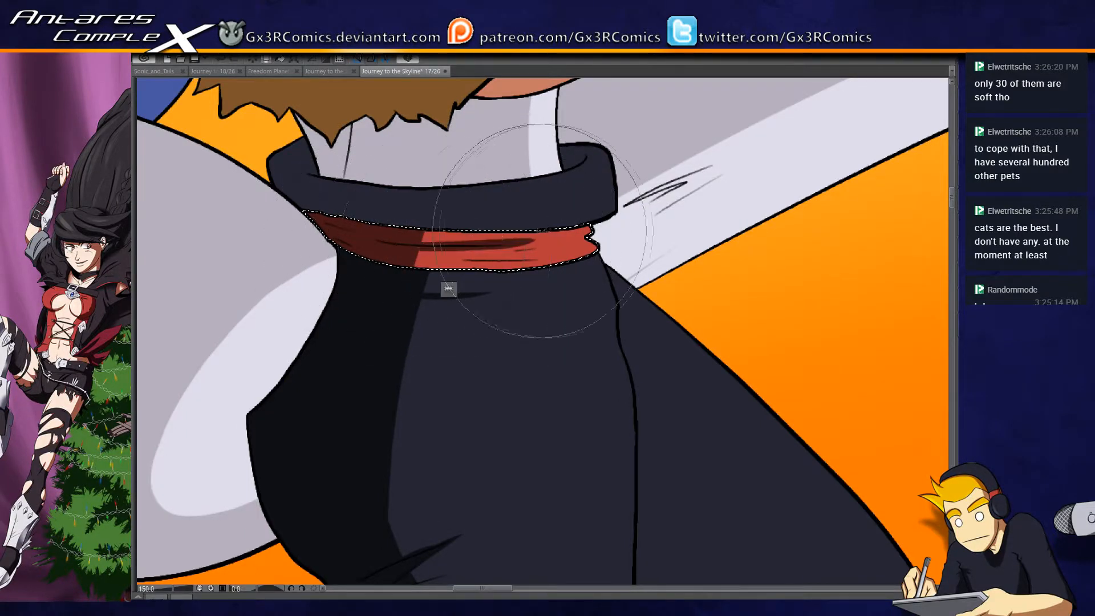
{"action": "left_click_drag", "start_coordinate": [370, 254], "coordinate": [562, 261]}
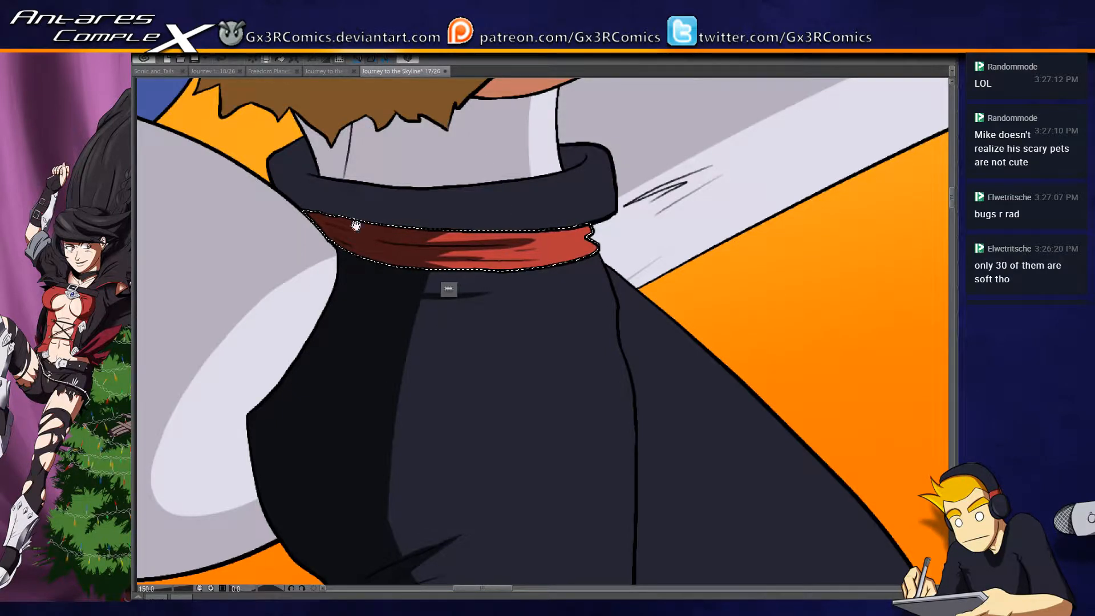
- Select the dark collar above the red band, paint shadows over its back and inner parts, and clear the selection
{"action": "left_click_drag", "start_coordinate": [356, 225], "coordinate": [371, 277]}
{"action": "key", "text": "p"}
{"action": "mouse_move", "coordinate": [337, 239]}
{"action": "left_mouse_down"}
{"action": "mouse_move", "coordinate": [307, 294]}
{"action": "mouse_move", "coordinate": [324, 254]}
{"action": "mouse_move", "coordinate": [313, 280]}
{"action": "mouse_move", "coordinate": [384, 268]}
{"action": "mouse_move", "coordinate": [394, 287]}
{"action": "mouse_move", "coordinate": [422, 289]}
{"action": "left_mouse_up"}
{"action": "mouse_move", "coordinate": [584, 211]}
{"action": "left_mouse_down"}
{"action": "mouse_move", "coordinate": [564, 221]}
{"action": "mouse_move", "coordinate": [589, 216]}
{"action": "left_mouse_up"}
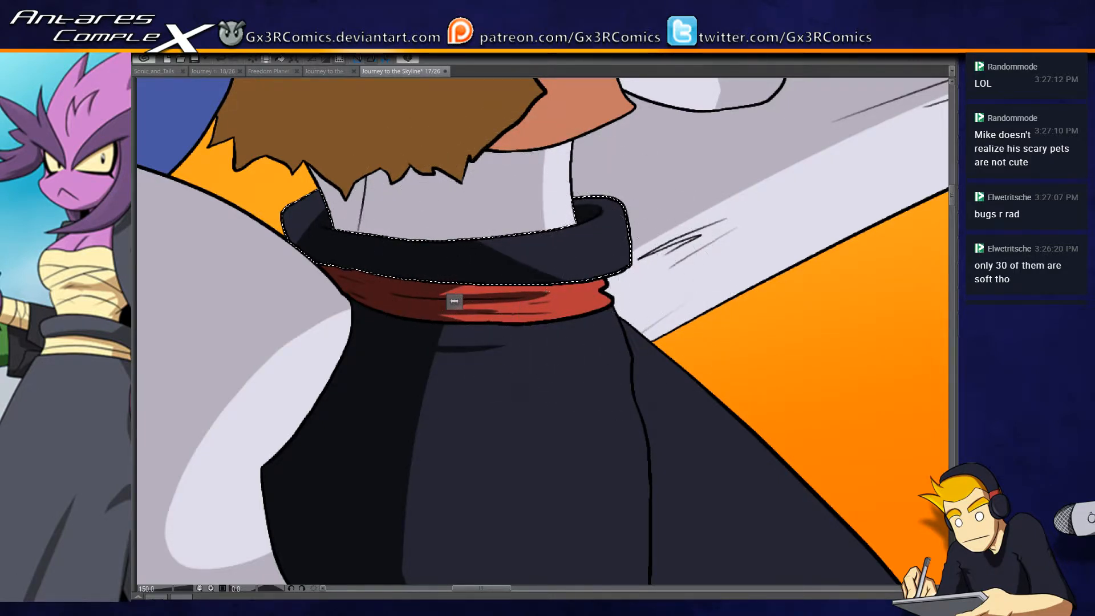
{"action": "left_click_drag", "start_coordinate": [604, 289], "coordinate": [567, 296]}
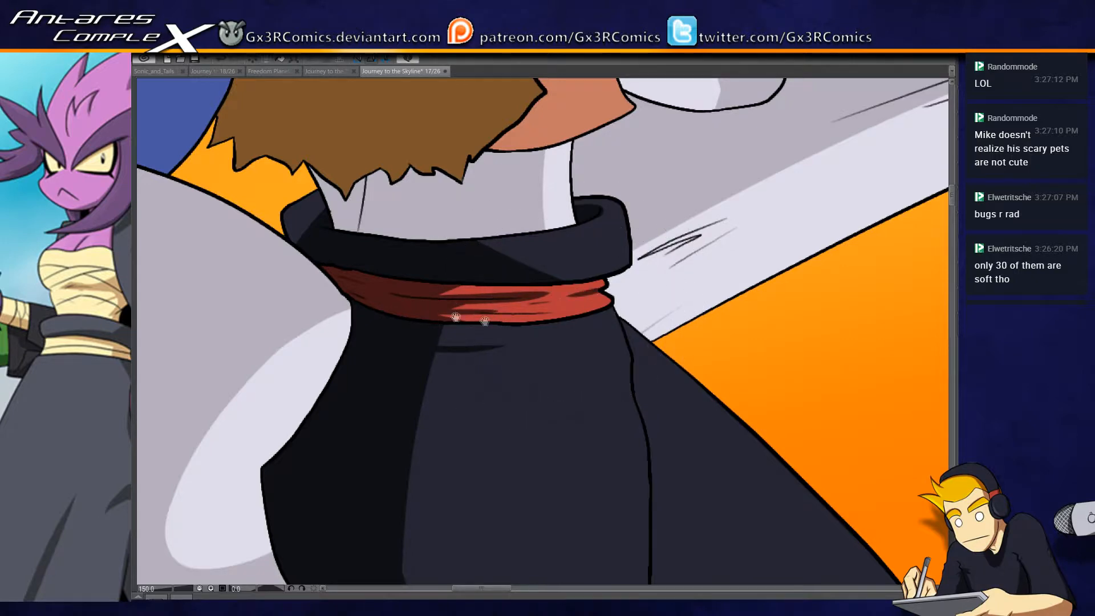
- Select the rounded light grey shape behind the black outfit and paint a long tapered shadow from the red band down across it
{"action": "left_click_drag", "start_coordinate": [419, 337], "coordinate": [553, 325]}
{"action": "key", "text": "w"}
{"action": "left_click", "coordinate": [406, 387]}
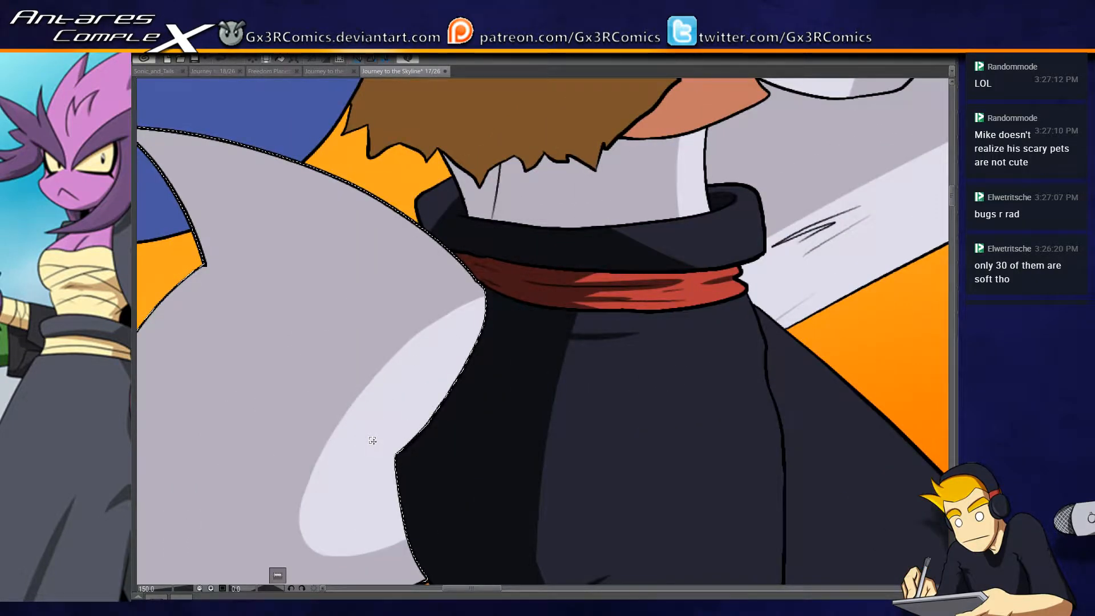
{"action": "left_click_drag", "start_coordinate": [457, 334], "coordinate": [508, 205]}
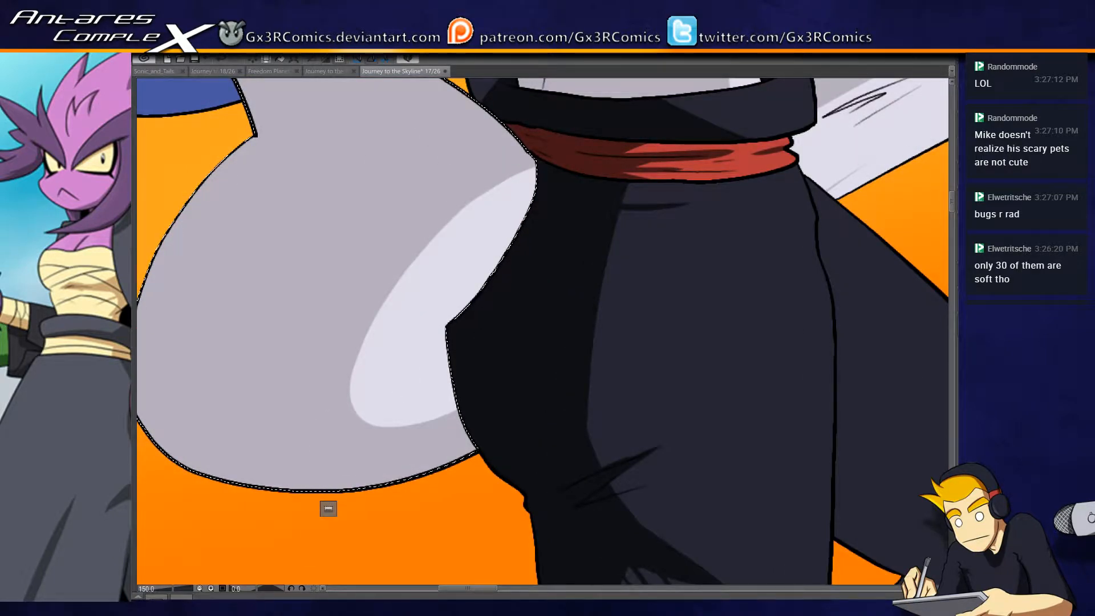
{"action": "left_click_drag", "start_coordinate": [542, 218], "coordinate": [606, 129]}
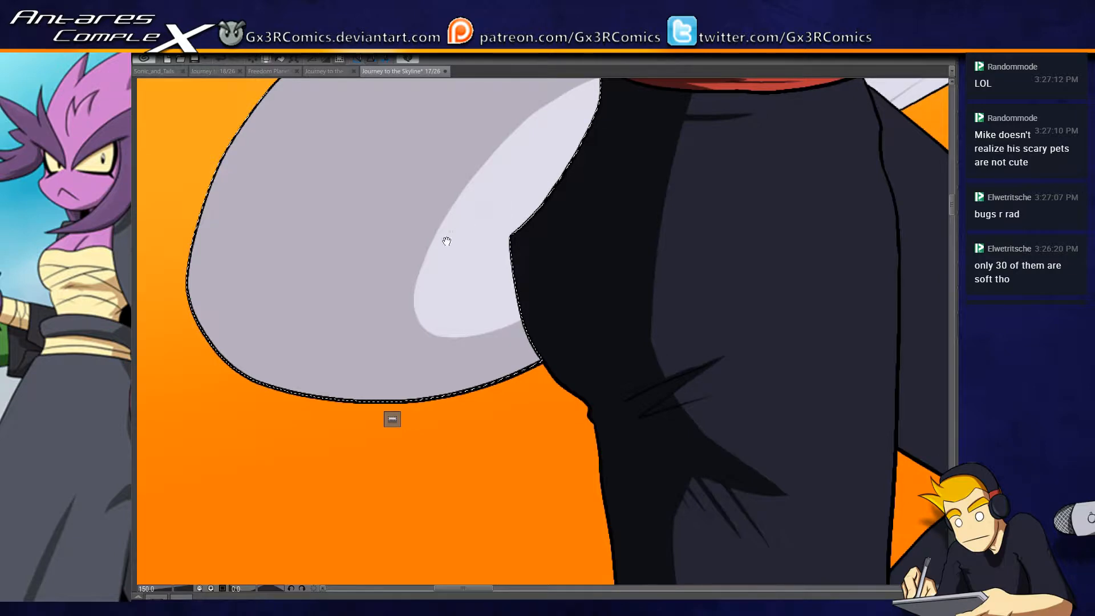
{"action": "left_click_drag", "start_coordinate": [447, 241], "coordinate": [409, 322]}
{"action": "left_click_drag", "start_coordinate": [581, 176], "coordinate": [381, 374]}
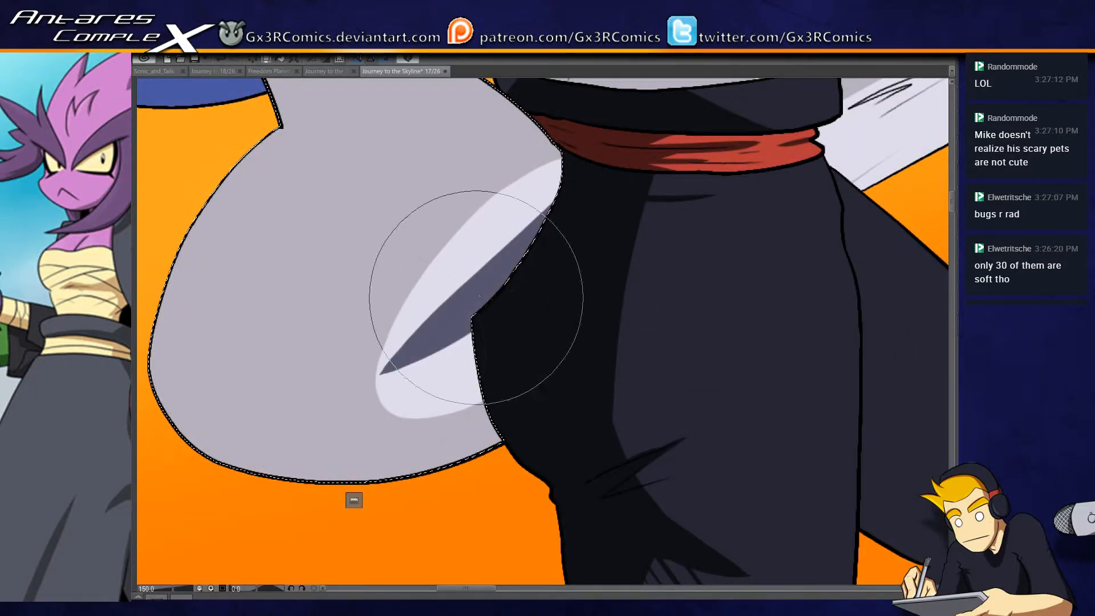
{"action": "left_click_drag", "start_coordinate": [457, 361], "coordinate": [459, 297]}
{"action": "left_click_drag", "start_coordinate": [536, 139], "coordinate": [548, 249]}
{"action": "mouse_move", "coordinate": [570, 172]}
{"action": "left_mouse_down"}
{"action": "mouse_move", "coordinate": [370, 412]}
{"action": "mouse_move", "coordinate": [591, 170]}
{"action": "mouse_move", "coordinate": [433, 367]}
{"action": "mouse_move", "coordinate": [387, 405]}
{"action": "mouse_move", "coordinate": [547, 253]}
{"action": "mouse_move", "coordinate": [569, 177]}
{"action": "mouse_move", "coordinate": [499, 280]}
{"action": "mouse_move", "coordinate": [279, 452]}
{"action": "mouse_move", "coordinate": [569, 331]}
{"action": "mouse_move", "coordinate": [561, 321]}
{"action": "mouse_move", "coordinate": [294, 448]}
{"action": "mouse_move", "coordinate": [389, 417]}
{"action": "mouse_move", "coordinate": [652, 263]}
{"action": "mouse_move", "coordinate": [494, 357]}
{"action": "mouse_move", "coordinate": [340, 421]}
{"action": "mouse_move", "coordinate": [306, 450]}
{"action": "mouse_move", "coordinate": [369, 409]}
{"action": "mouse_move", "coordinate": [278, 461]}
{"action": "mouse_move", "coordinate": [281, 483]}
{"action": "left_mouse_up"}
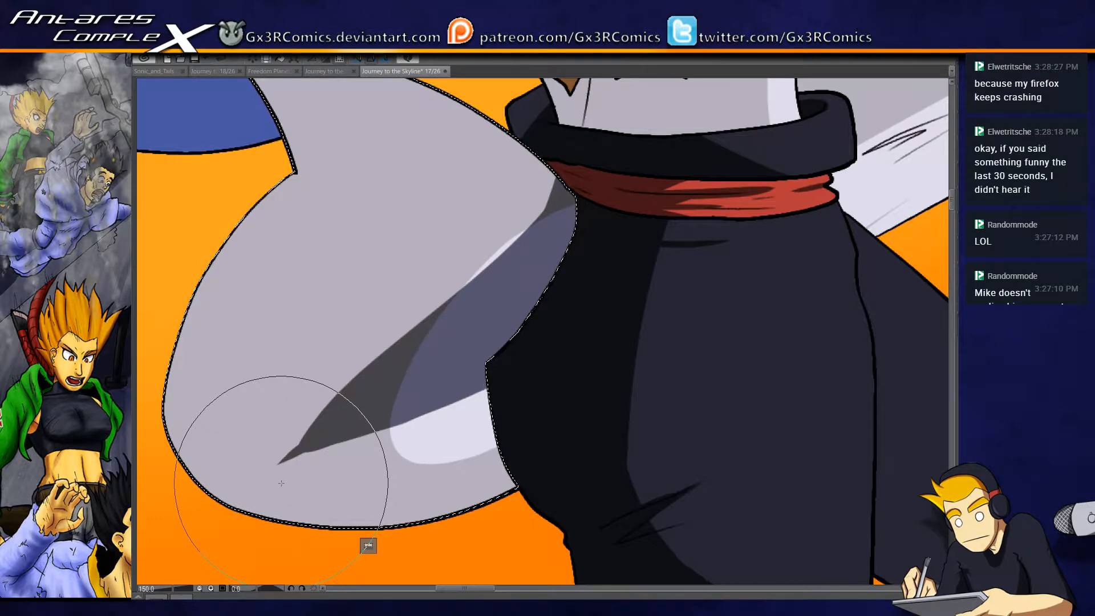
- Refine the long tapered shadow on the light grey shape, smoothing its upper edge and sharpening its lower tip
{"action": "left_click_drag", "start_coordinate": [560, 156], "coordinate": [399, 340]}
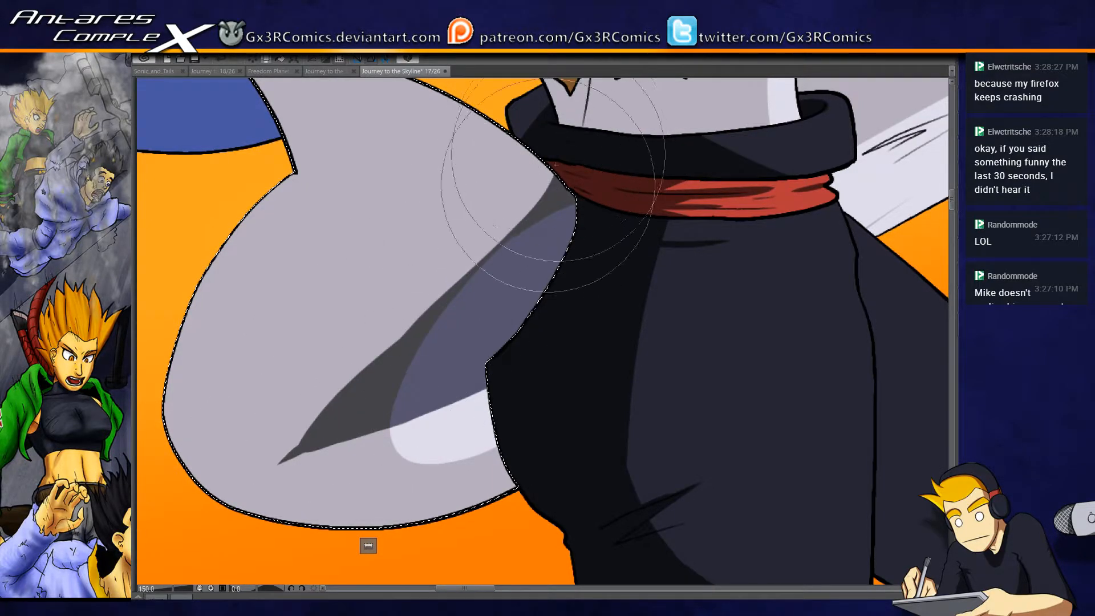
{"action": "left_click_drag", "start_coordinate": [466, 288], "coordinate": [557, 139]}
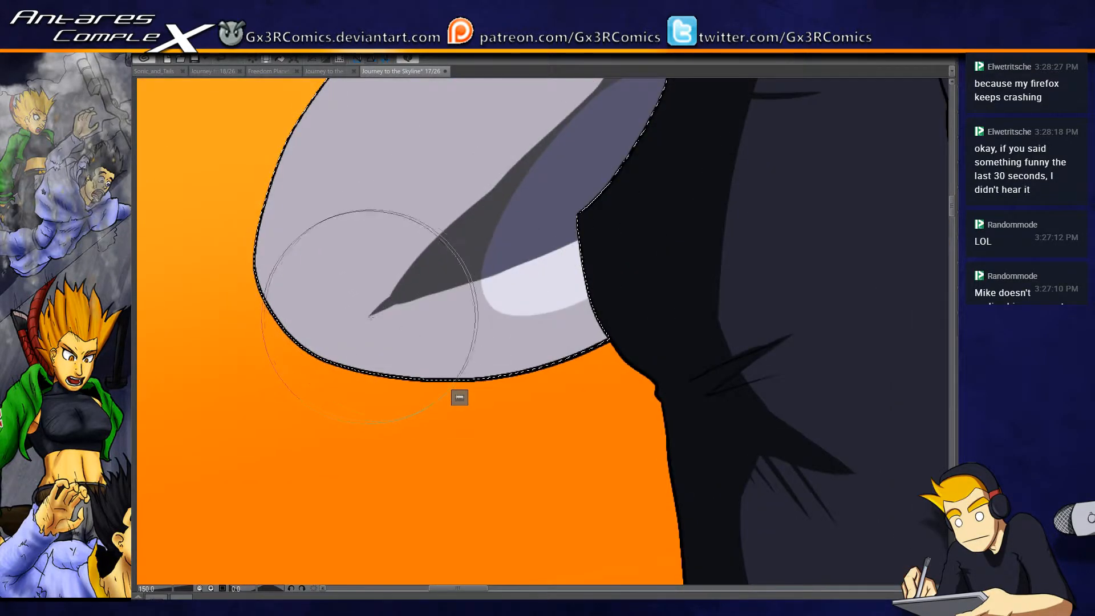
{"action": "left_click_drag", "start_coordinate": [598, 231], "coordinate": [349, 326]}
{"action": "mouse_move", "coordinate": [381, 286]}
{"action": "left_mouse_down"}
{"action": "mouse_move", "coordinate": [399, 235]}
{"action": "mouse_move", "coordinate": [330, 335]}
{"action": "mouse_move", "coordinate": [452, 181]}
{"action": "mouse_move", "coordinate": [382, 291]}
{"action": "mouse_move", "coordinate": [394, 281]}
{"action": "mouse_move", "coordinate": [531, 84]}
{"action": "mouse_move", "coordinate": [317, 398]}
{"action": "mouse_move", "coordinate": [397, 323]}
{"action": "mouse_move", "coordinate": [550, 127]}
{"action": "left_mouse_up"}
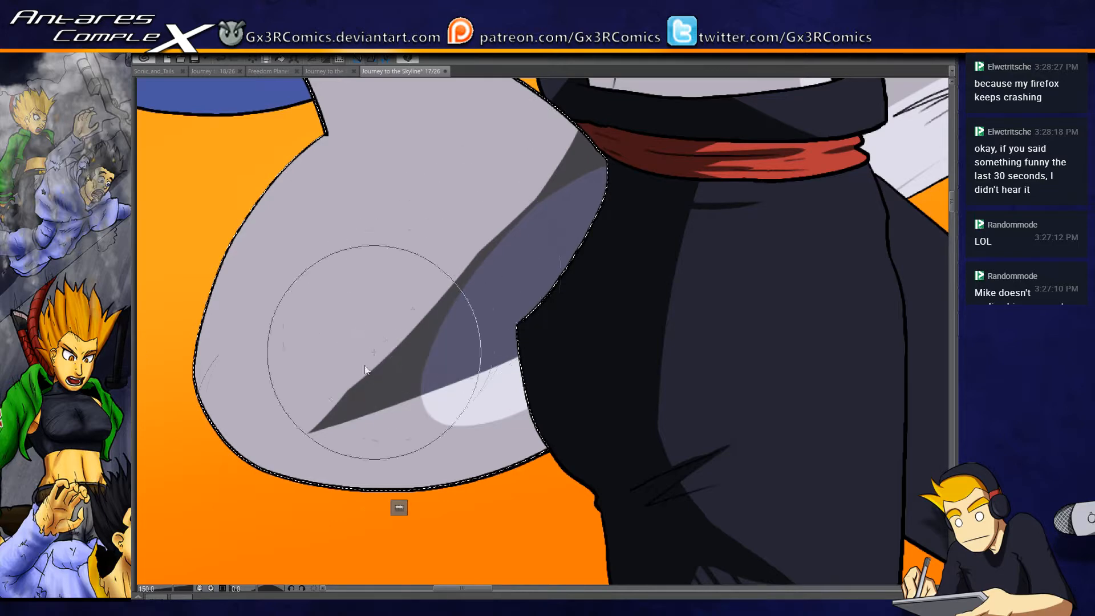
{"action": "left_click_drag", "start_coordinate": [315, 403], "coordinate": [523, 163]}
{"action": "left_click_drag", "start_coordinate": [398, 405], "coordinate": [391, 332]}
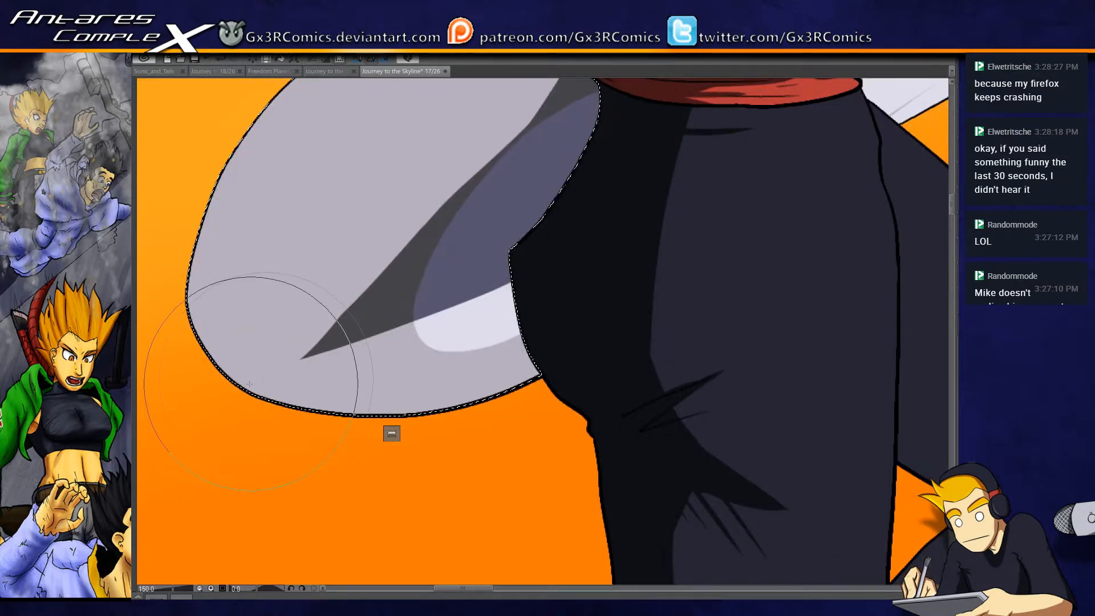
- Paint a curved shadow along the bottom edge of the light grey shape, reaching to the black outfit
{"action": "mouse_move", "coordinate": [269, 406]}
{"action": "left_mouse_down"}
{"action": "mouse_move", "coordinate": [371, 410]}
{"action": "mouse_move", "coordinate": [722, 255]}
{"action": "left_mouse_up"}
{"action": "mouse_move", "coordinate": [231, 381]}
{"action": "left_mouse_down"}
{"action": "mouse_move", "coordinate": [283, 396]}
{"action": "mouse_move", "coordinate": [705, 232]}
{"action": "left_mouse_up"}
{"action": "mouse_move", "coordinate": [187, 359]}
{"action": "left_mouse_down"}
{"action": "mouse_move", "coordinate": [478, 366]}
{"action": "mouse_move", "coordinate": [699, 185]}
{"action": "left_mouse_up"}
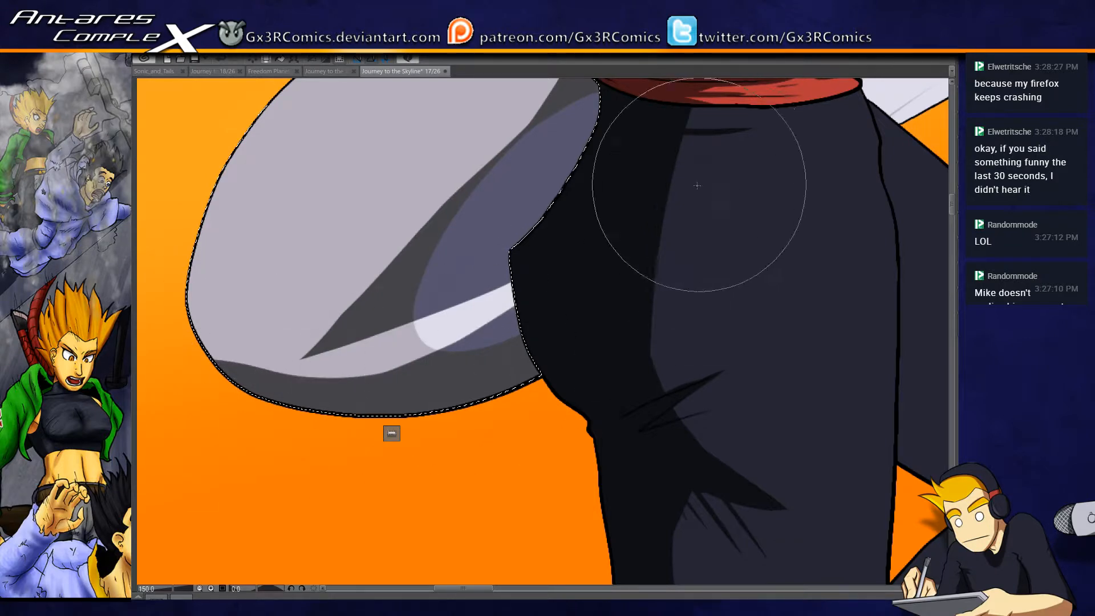
{"action": "mouse_move", "coordinate": [212, 380]}
{"action": "left_mouse_down"}
{"action": "mouse_move", "coordinate": [286, 377]}
{"action": "mouse_move", "coordinate": [662, 170]}
{"action": "left_mouse_up"}
- Paint a thin shadow along the inner edge of the light grey shape's pointed tip, where it overlaps the blue area
{"action": "left_click_drag", "start_coordinate": [323, 341], "coordinate": [391, 409]}
{"action": "left_click_drag", "start_coordinate": [619, 274], "coordinate": [444, 478]}
{"action": "left_click_drag", "start_coordinate": [420, 313], "coordinate": [552, 319]}
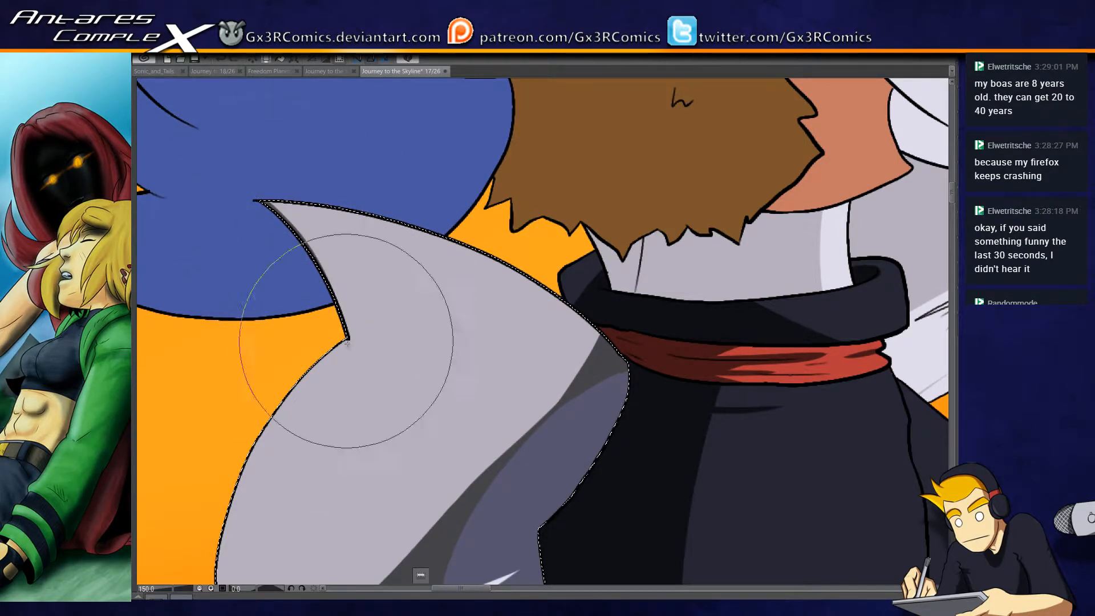
{"action": "mouse_move", "coordinate": [288, 208]}
{"action": "left_mouse_down"}
{"action": "mouse_move", "coordinate": [308, 247]}
{"action": "mouse_move", "coordinate": [354, 366]}
{"action": "left_mouse_up"}
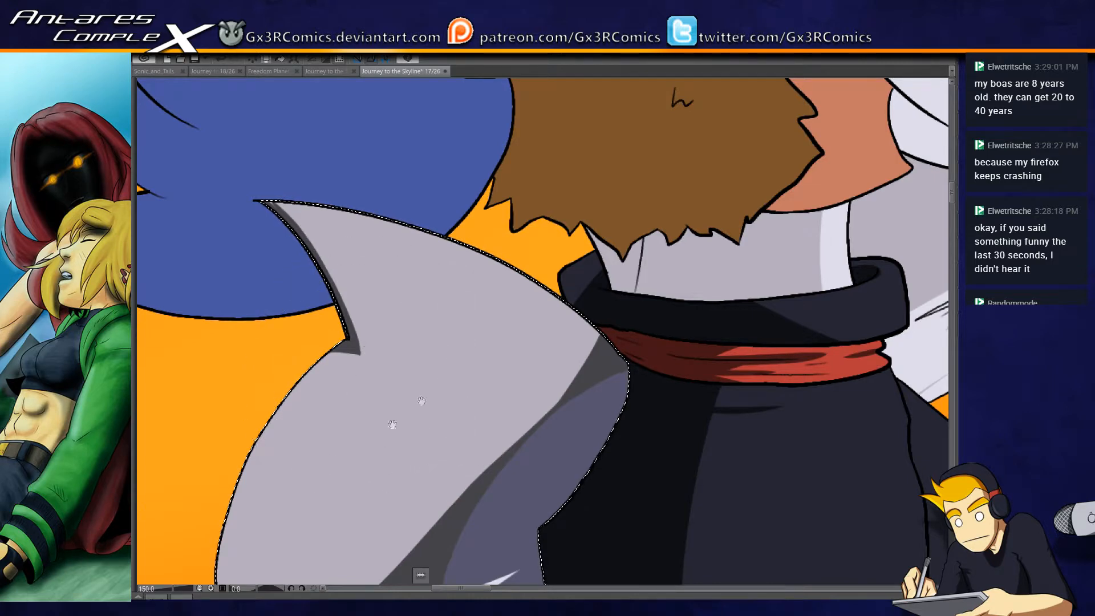
- Select the brown fur garment and paint a dark brown shadow down its back edge below the blue hair section
{"action": "left_click_drag", "start_coordinate": [469, 273], "coordinate": [400, 410]}
{"action": "key", "text": "w"}
{"action": "left_click", "coordinate": [500, 276]}
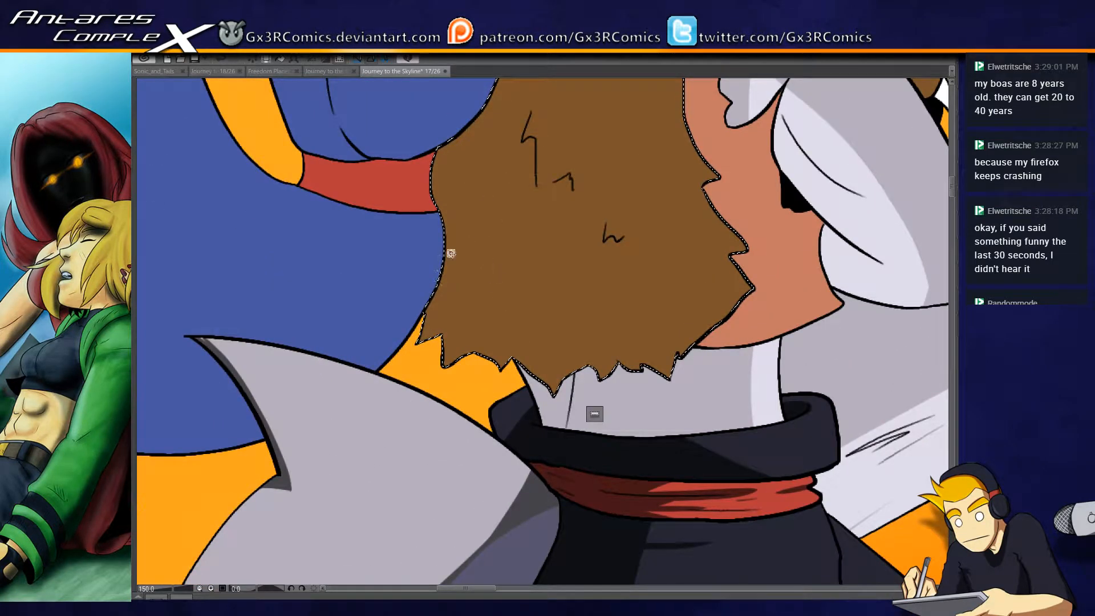
{"action": "key", "text": "b"}
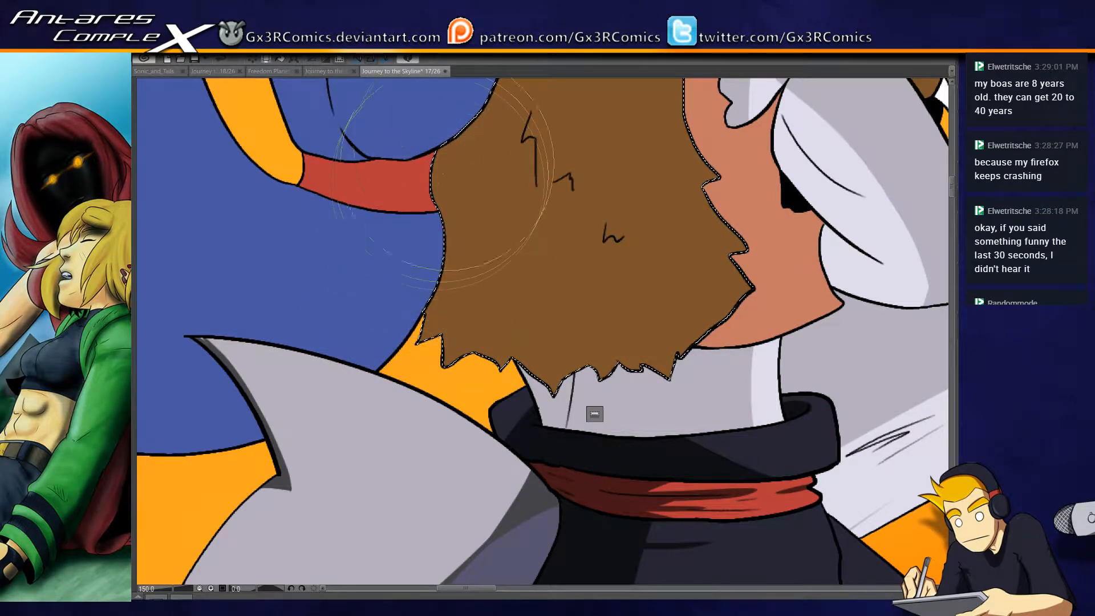
{"action": "left_click_drag", "start_coordinate": [437, 149], "coordinate": [446, 251]}
{"action": "left_click_drag", "start_coordinate": [445, 183], "coordinate": [402, 420]}
{"action": "mouse_move", "coordinate": [439, 149]}
{"action": "left_mouse_down"}
{"action": "mouse_move", "coordinate": [457, 213]}
{"action": "mouse_move", "coordinate": [417, 422]}
{"action": "mouse_move", "coordinate": [444, 152]}
{"action": "mouse_move", "coordinate": [502, 247]}
{"action": "mouse_move", "coordinate": [471, 364]}
{"action": "left_mouse_up"}
{"action": "left_click_drag", "start_coordinate": [456, 185], "coordinate": [428, 362]}
{"action": "left_click_drag", "start_coordinate": [410, 274], "coordinate": [443, 505]}
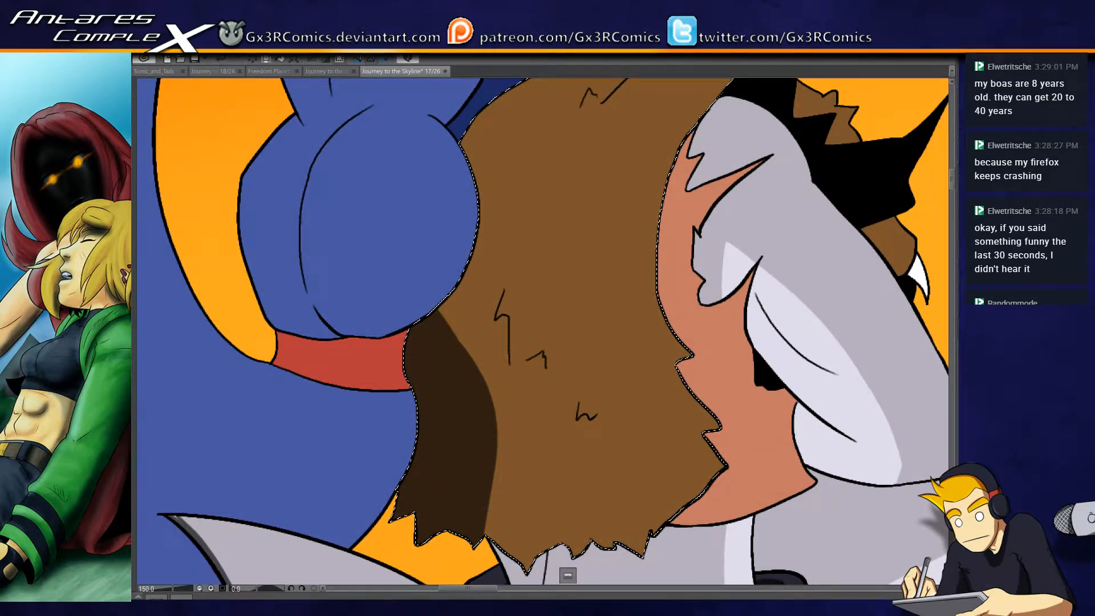
- Extend the fur garment's shadow up along the blue hair section and across the lower body toward the front edge
{"action": "left_click_drag", "start_coordinate": [440, 250], "coordinate": [471, 445]}
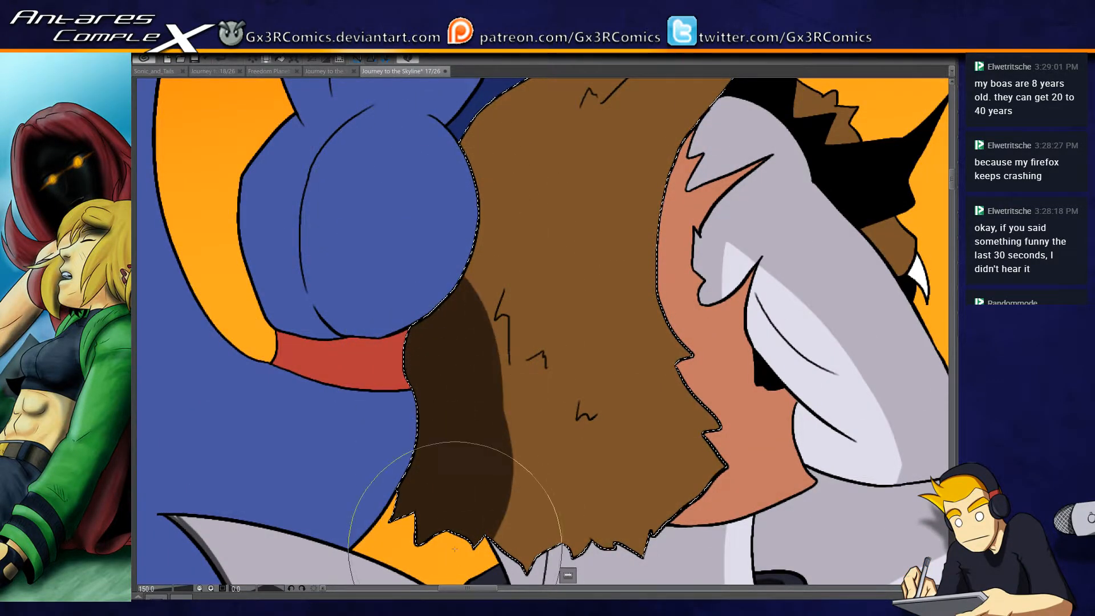
{"action": "left_click_drag", "start_coordinate": [458, 213], "coordinate": [399, 336]}
{"action": "left_click_drag", "start_coordinate": [415, 273], "coordinate": [567, 453]}
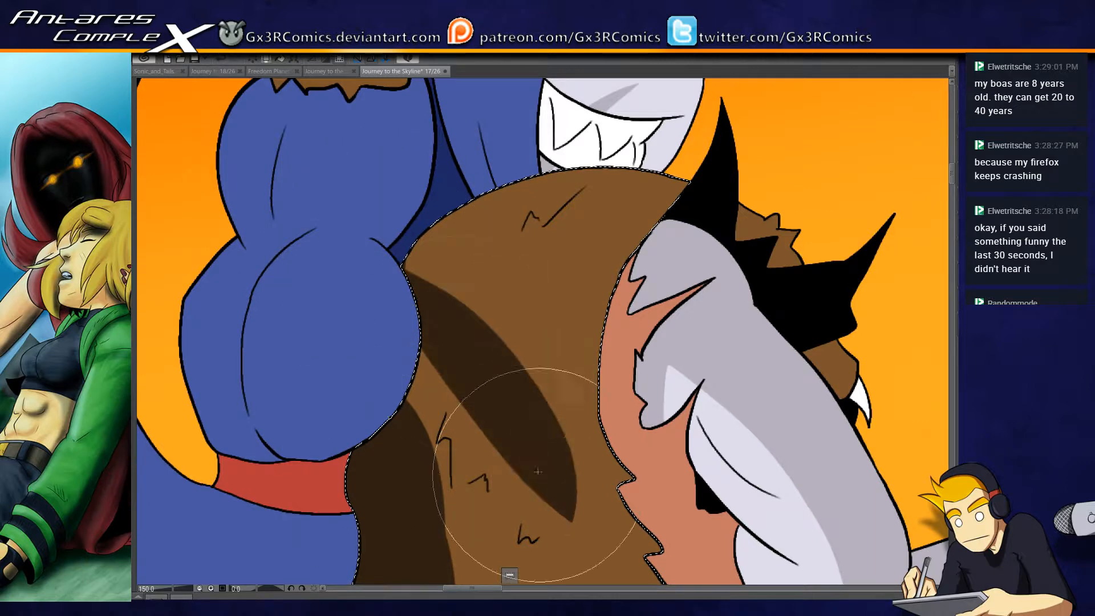
{"action": "left_click_drag", "start_coordinate": [423, 322], "coordinate": [411, 427]}
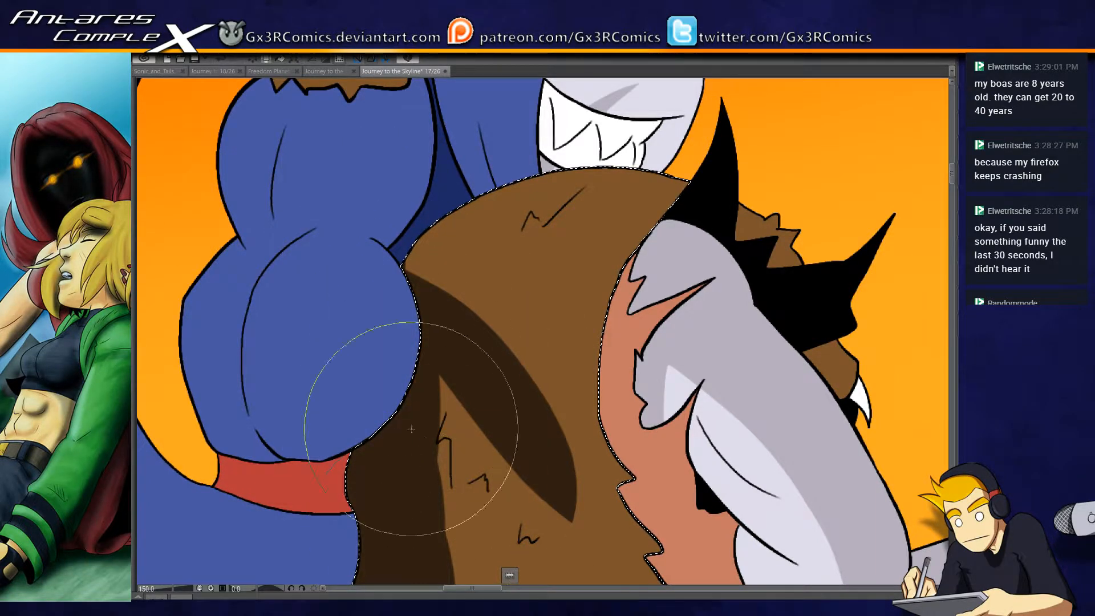
{"action": "mouse_move", "coordinate": [476, 401]}
{"action": "left_mouse_down"}
{"action": "mouse_move", "coordinate": [437, 211]}
{"action": "mouse_move", "coordinate": [401, 530]}
{"action": "left_mouse_up"}
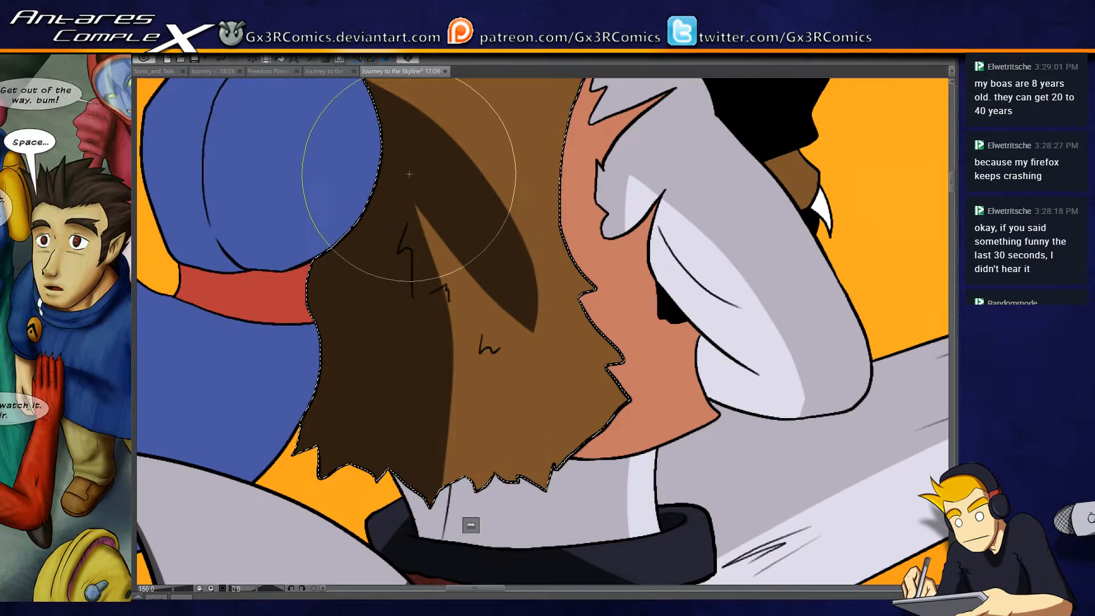
{"action": "left_click_drag", "start_coordinate": [415, 205], "coordinate": [458, 384]}
{"action": "left_click_drag", "start_coordinate": [456, 308], "coordinate": [486, 468]}
{"action": "mouse_move", "coordinate": [477, 244]}
{"action": "left_mouse_down"}
{"action": "mouse_move", "coordinate": [543, 479]}
{"action": "mouse_move", "coordinate": [621, 552]}
{"action": "left_mouse_up"}
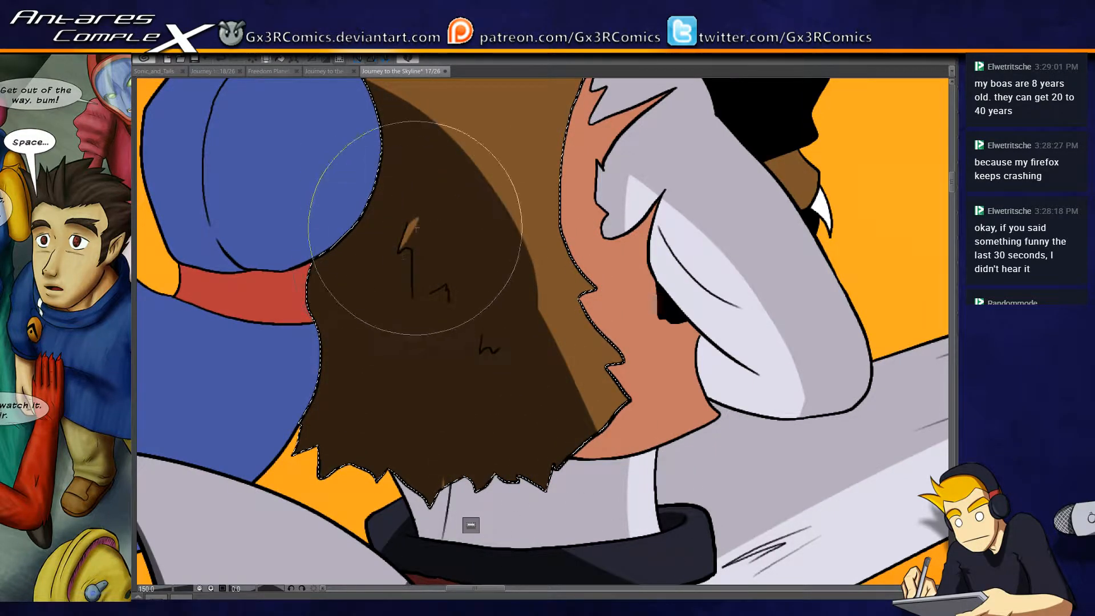
- Bring out small lighter brown fur tufts along the three zigzag line marks inside the fur garment's shadow
{"action": "left_click_drag", "start_coordinate": [418, 218], "coordinate": [404, 247]}
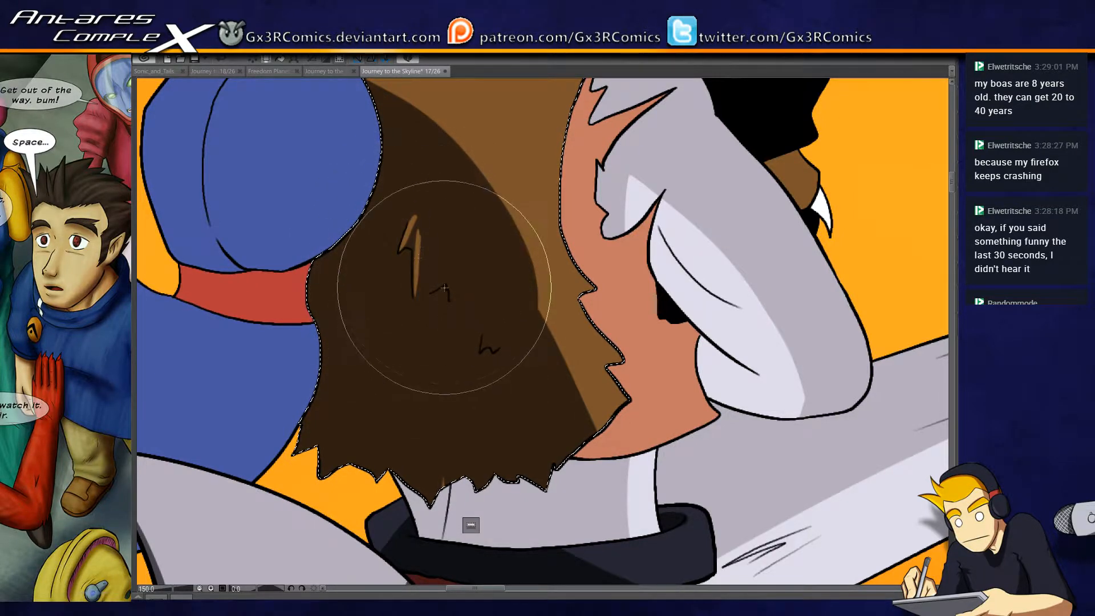
{"action": "mouse_move", "coordinate": [448, 267]}
{"action": "left_mouse_down"}
{"action": "mouse_move", "coordinate": [428, 296]}
{"action": "mouse_move", "coordinate": [470, 245]}
{"action": "mouse_move", "coordinate": [448, 300]}
{"action": "left_mouse_up"}
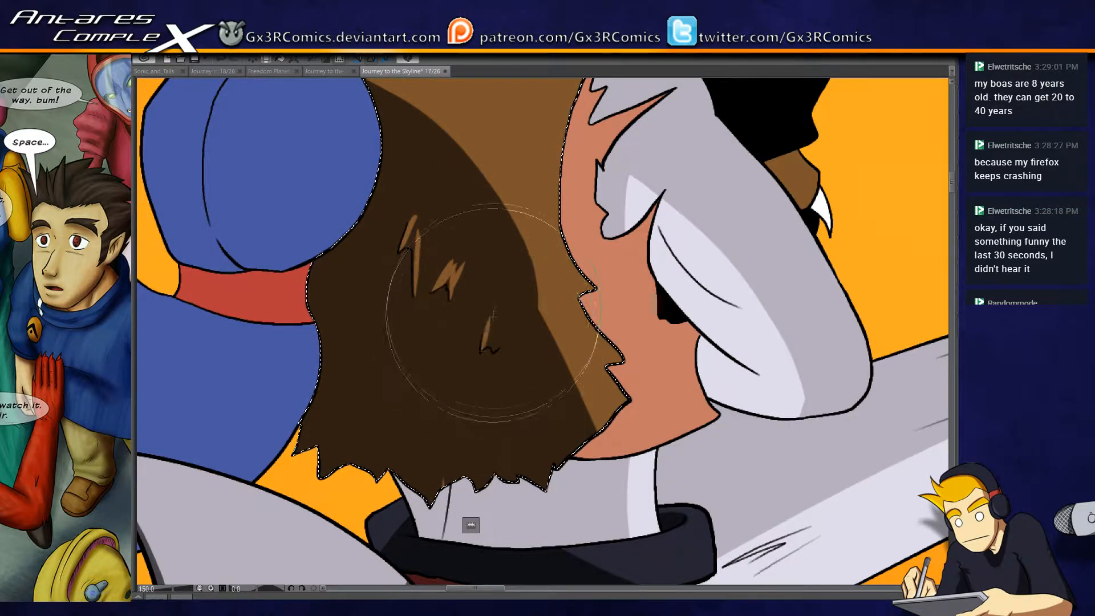
{"action": "left_click_drag", "start_coordinate": [488, 315], "coordinate": [491, 342]}
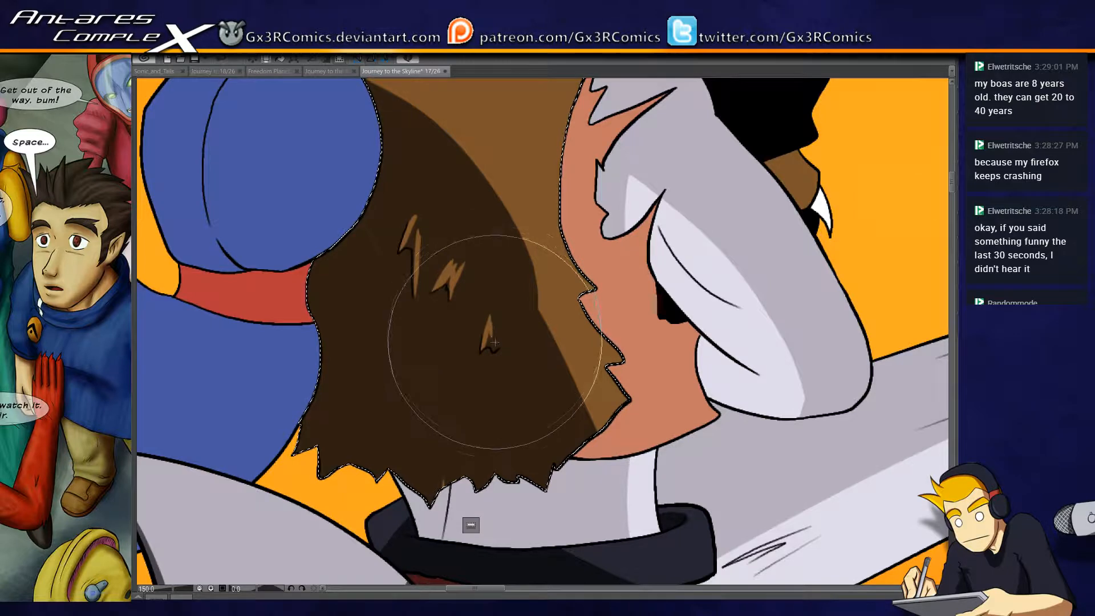
- Give the fur garment's shadow boundary a jagged, furry edge from the front up to the back, and undo the unwanted stroke
{"action": "left_click_drag", "start_coordinate": [598, 285], "coordinate": [541, 276]}
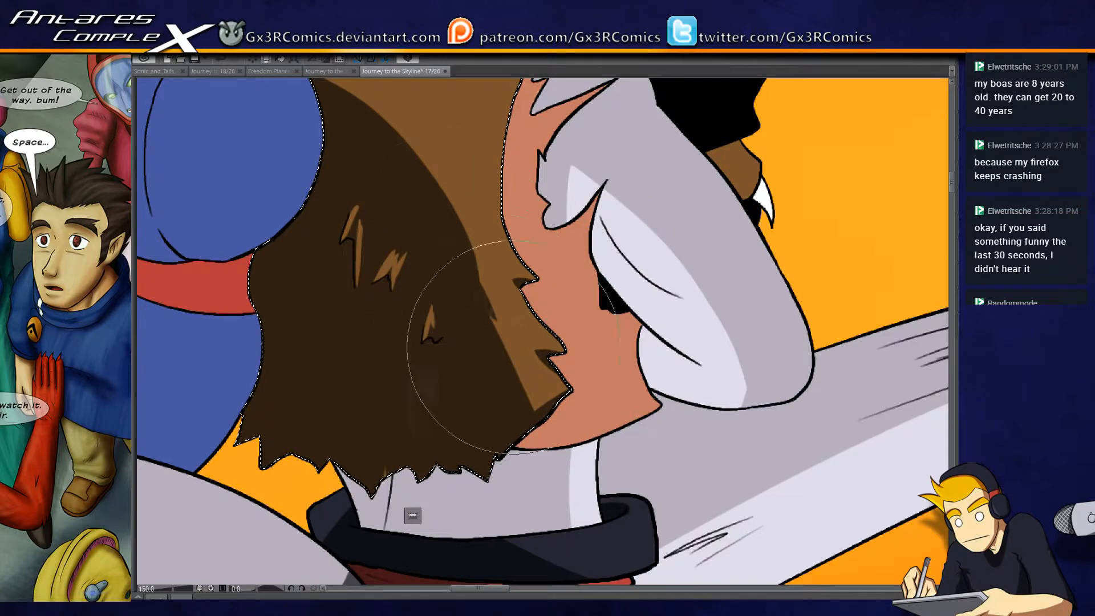
{"action": "left_click_drag", "start_coordinate": [451, 254], "coordinate": [520, 385]}
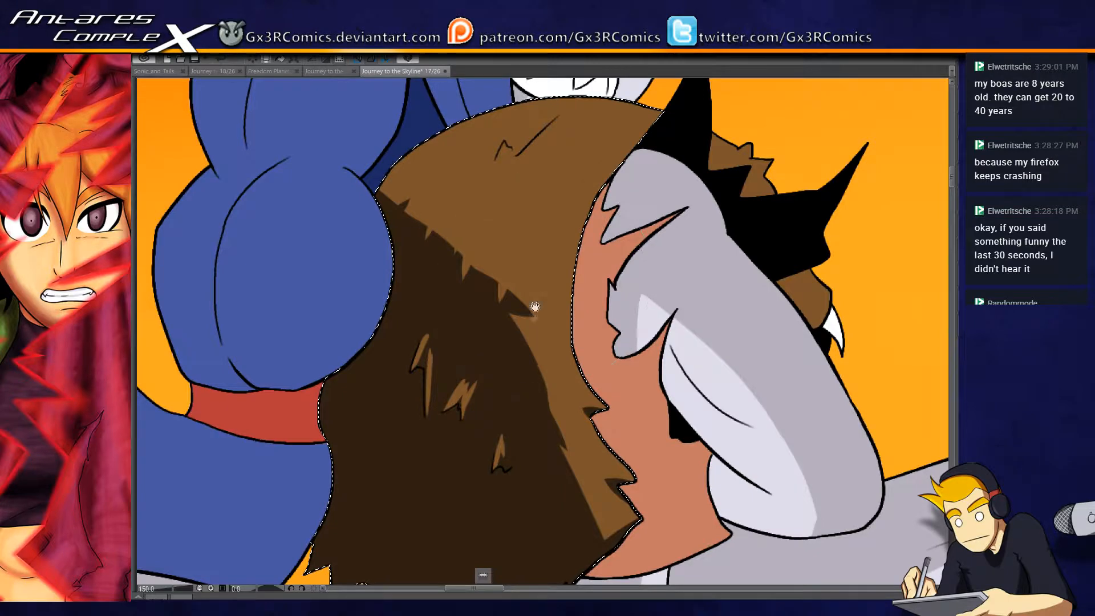
{"action": "left_click_drag", "start_coordinate": [554, 332], "coordinate": [509, 309]}
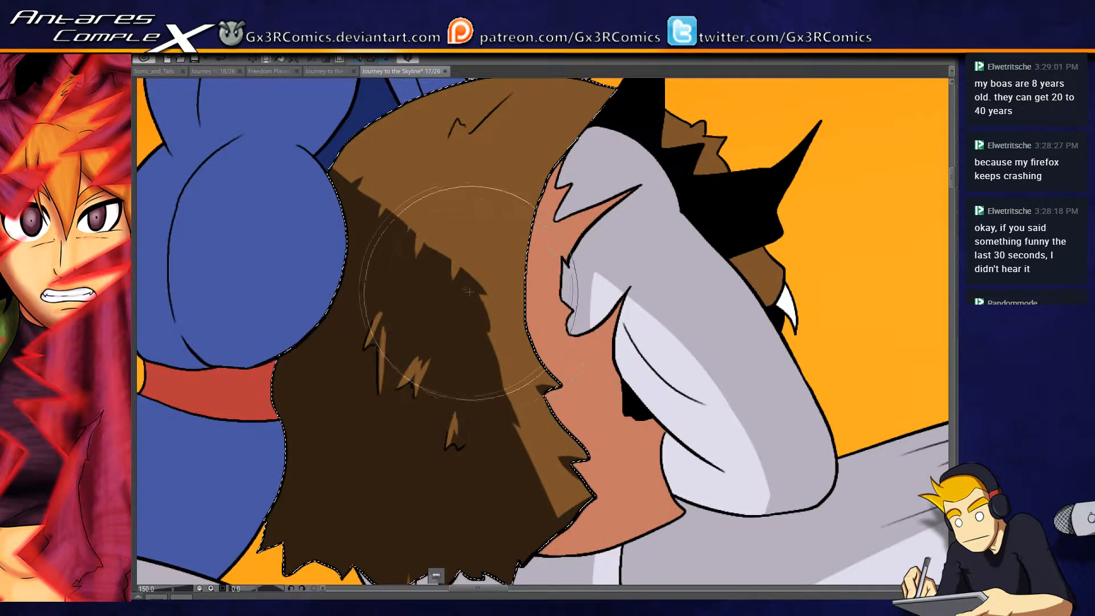
{"action": "key", "text": "ctrl+z"}
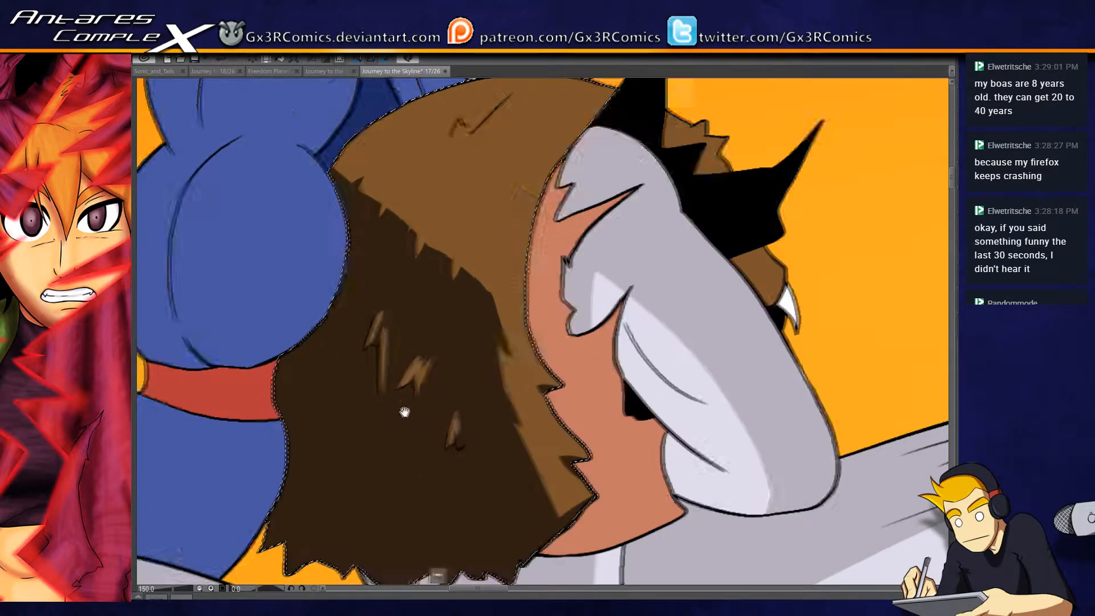
- Add thin lighter brown streaks inside the shadow at the lower back of the fur garment
{"action": "left_click_drag", "start_coordinate": [404, 406], "coordinate": [500, 349]}
{"action": "mouse_move", "coordinate": [401, 352]}
{"action": "left_mouse_down"}
{"action": "mouse_move", "coordinate": [404, 422]}
{"action": "mouse_move", "coordinate": [425, 333]}
{"action": "mouse_move", "coordinate": [421, 379]}
{"action": "mouse_move", "coordinate": [427, 403]}
{"action": "mouse_move", "coordinate": [435, 385]}
{"action": "mouse_move", "coordinate": [448, 462]}
{"action": "left_mouse_up"}
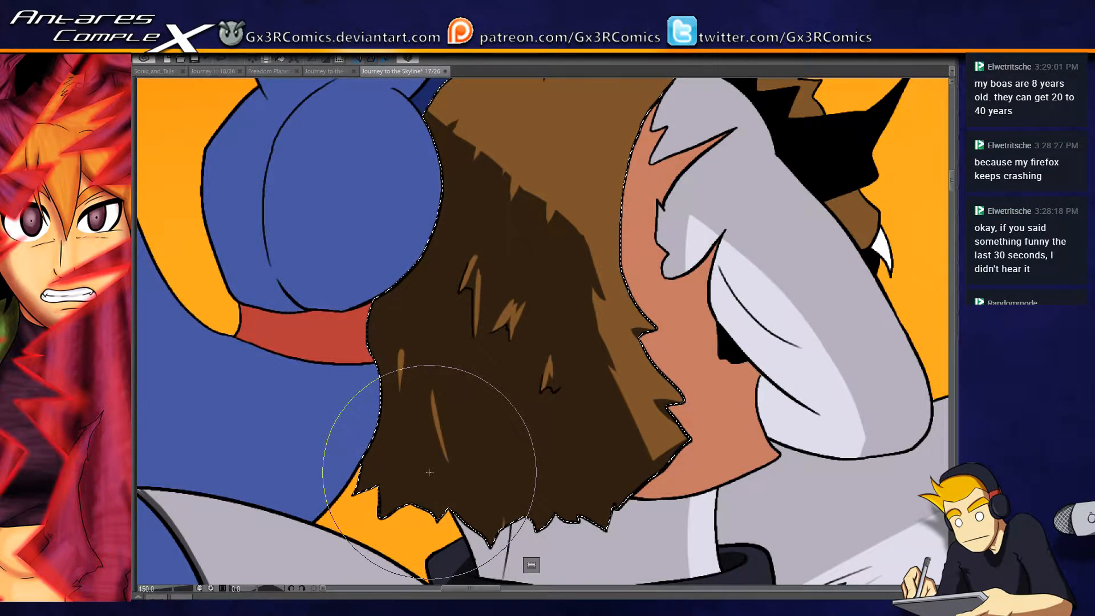
{"action": "left_click_drag", "start_coordinate": [467, 220], "coordinate": [474, 336]}
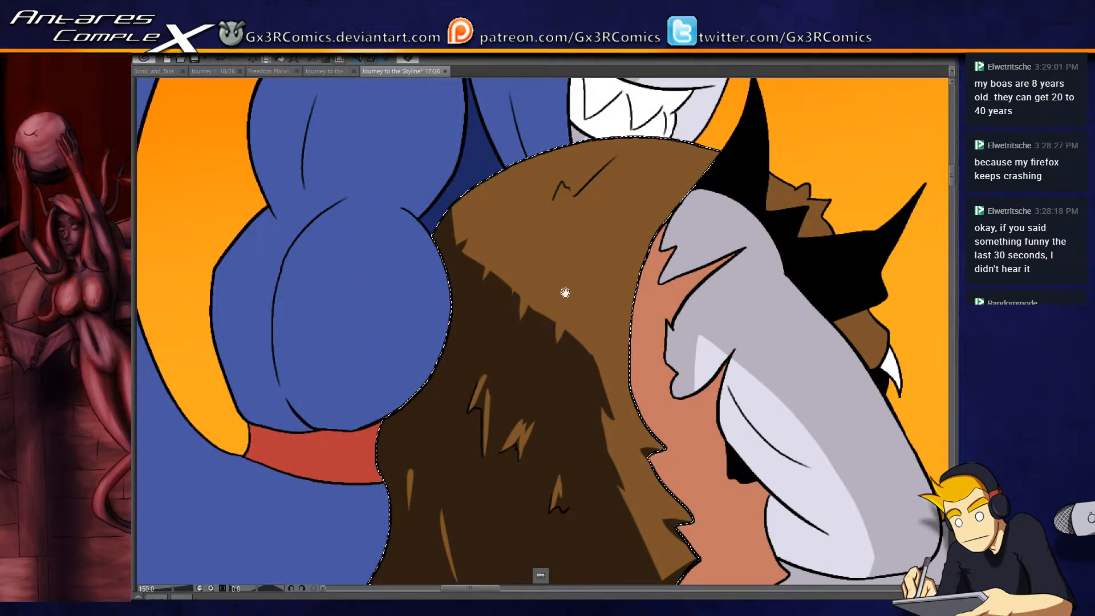
- Include the brown fur behind the black spikes in the selection, shade the garment's edge at the shoulder, and thicken the upper crease
{"action": "left_click_drag", "start_coordinate": [564, 293], "coordinate": [486, 361]}
{"action": "key", "text": "w"}
{"action": "key", "text": "b"}
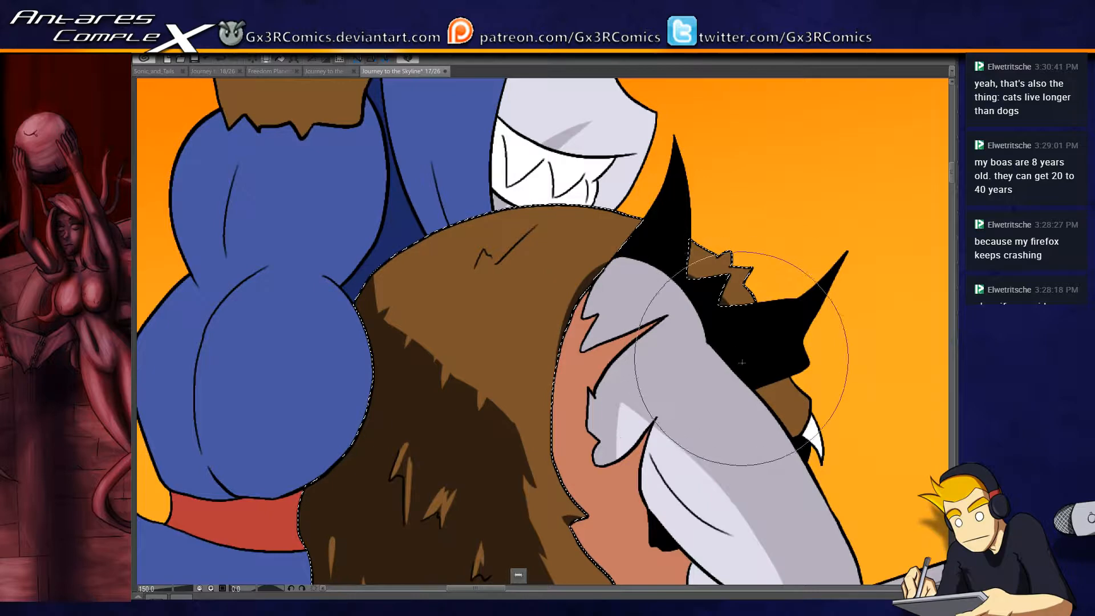
{"action": "left_click_drag", "start_coordinate": [546, 352], "coordinate": [545, 386]}
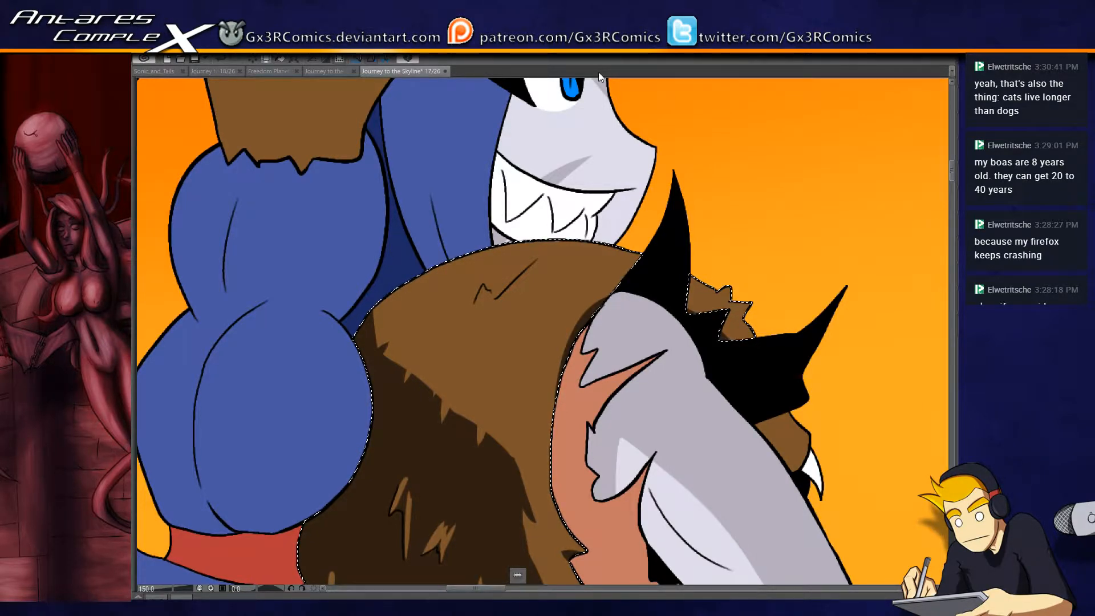
{"action": "left_click_drag", "start_coordinate": [498, 342], "coordinate": [523, 315]}
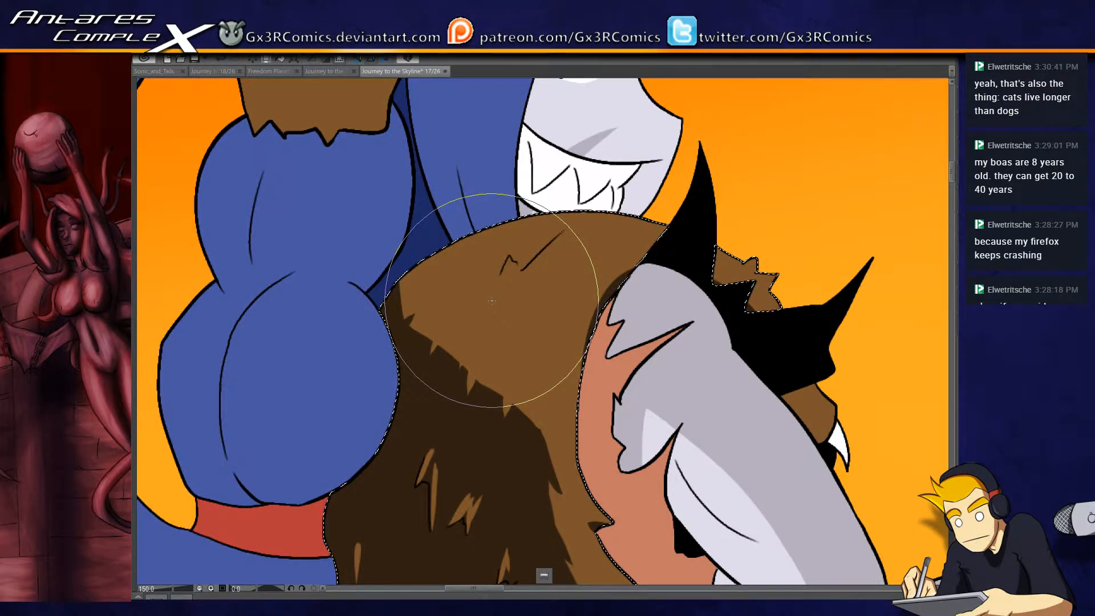
{"action": "left_click_drag", "start_coordinate": [507, 309], "coordinate": [563, 306]}
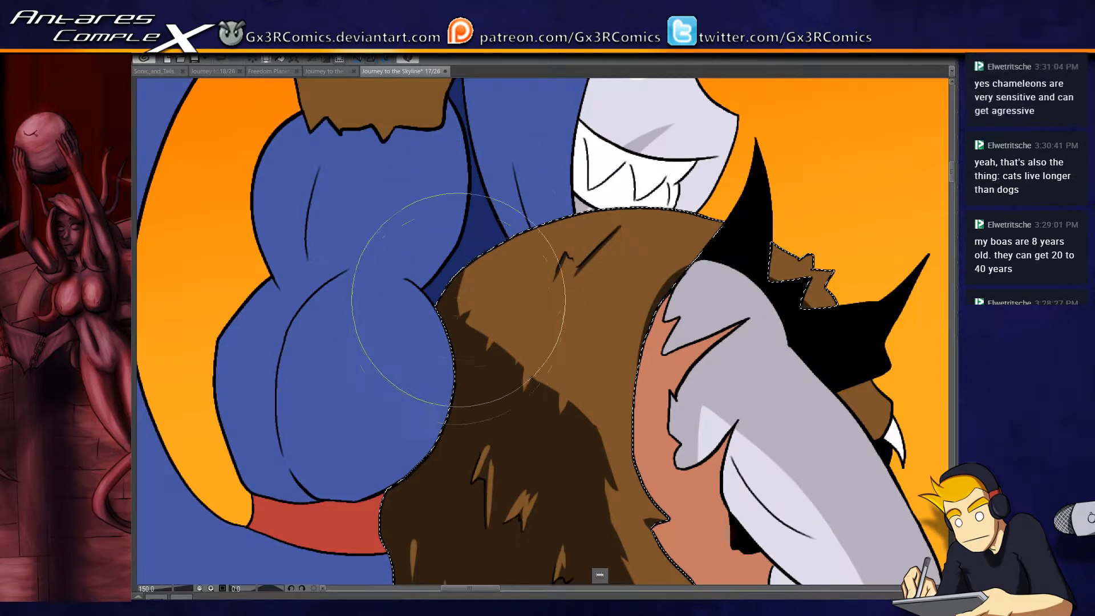
- Select the dark blue gap between the hair and the brown fur garment and cover it with a very dark shadow
{"action": "left_click_drag", "start_coordinate": [461, 233], "coordinate": [437, 345]}
{"action": "key", "text": "w"}
{"action": "left_click", "coordinate": [455, 331]}
{"action": "key", "text": "p"}
{"action": "left_click_drag", "start_coordinate": [431, 165], "coordinate": [506, 427]}
{"action": "left_click_drag", "start_coordinate": [425, 145], "coordinate": [496, 436]}
{"action": "left_click_drag", "start_coordinate": [428, 178], "coordinate": [499, 426]}
{"action": "left_click_drag", "start_coordinate": [435, 271], "coordinate": [491, 428]}
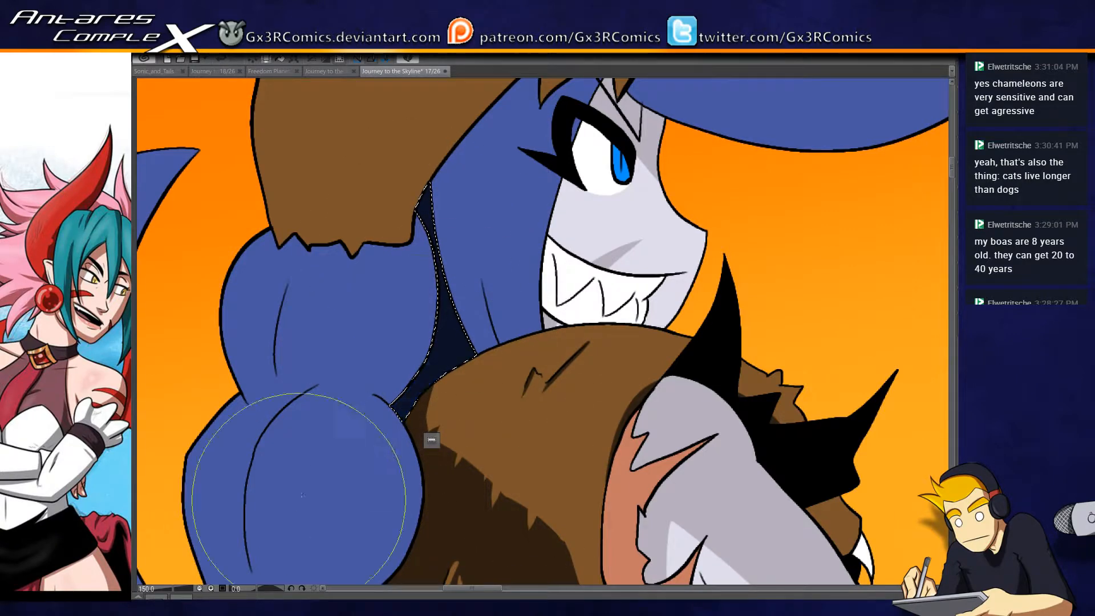
- Select the bulging blue hair section above the red band and paint dark blue shadows along its base and inner contour lines
{"action": "left_click_drag", "start_coordinate": [299, 499], "coordinate": [372, 385]}
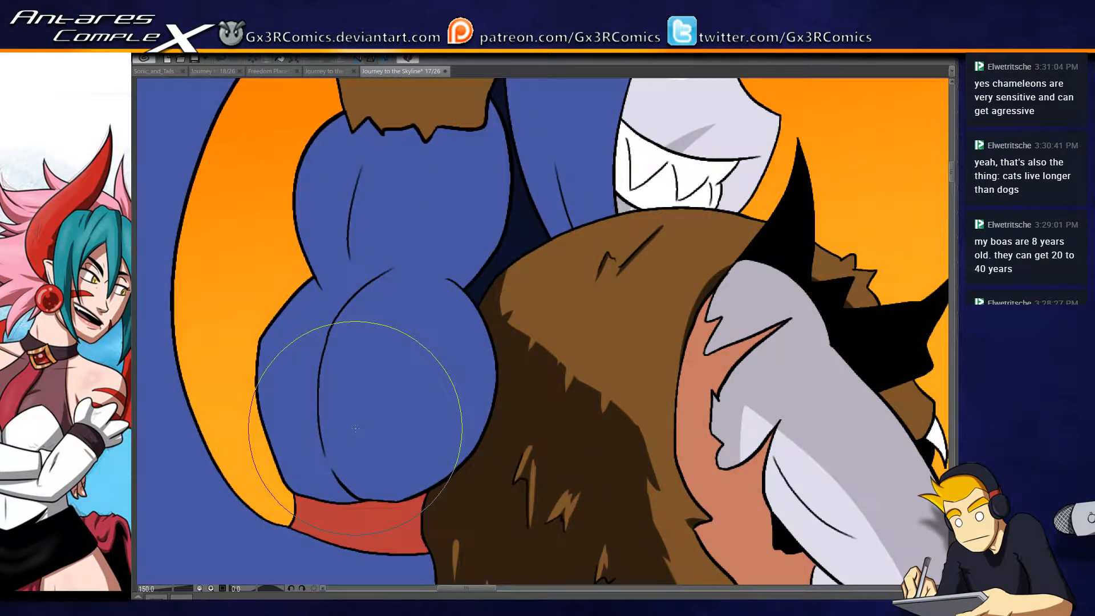
{"action": "key", "text": "w"}
{"action": "left_click", "coordinate": [399, 269]}
{"action": "key", "text": "b"}
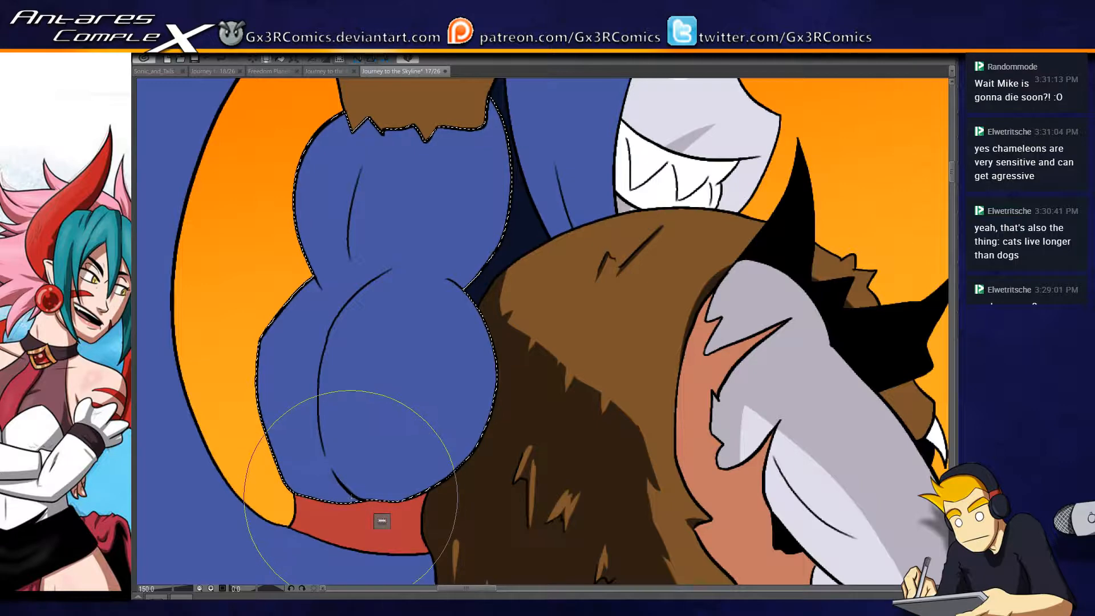
{"action": "mouse_move", "coordinate": [342, 465]}
{"action": "left_mouse_down"}
{"action": "mouse_move", "coordinate": [334, 342]}
{"action": "mouse_move", "coordinate": [366, 526]}
{"action": "left_mouse_up"}
{"action": "mouse_move", "coordinate": [319, 474]}
{"action": "left_mouse_down"}
{"action": "mouse_move", "coordinate": [323, 404]}
{"action": "mouse_move", "coordinate": [310, 491]}
{"action": "mouse_move", "coordinate": [328, 469]}
{"action": "left_mouse_up"}
{"action": "mouse_move", "coordinate": [326, 392]}
{"action": "left_mouse_down"}
{"action": "mouse_move", "coordinate": [364, 450]}
{"action": "mouse_move", "coordinate": [316, 416]}
{"action": "mouse_move", "coordinate": [308, 513]}
{"action": "mouse_move", "coordinate": [318, 565]}
{"action": "left_mouse_up"}
{"action": "left_click_drag", "start_coordinate": [353, 234], "coordinate": [381, 170]}
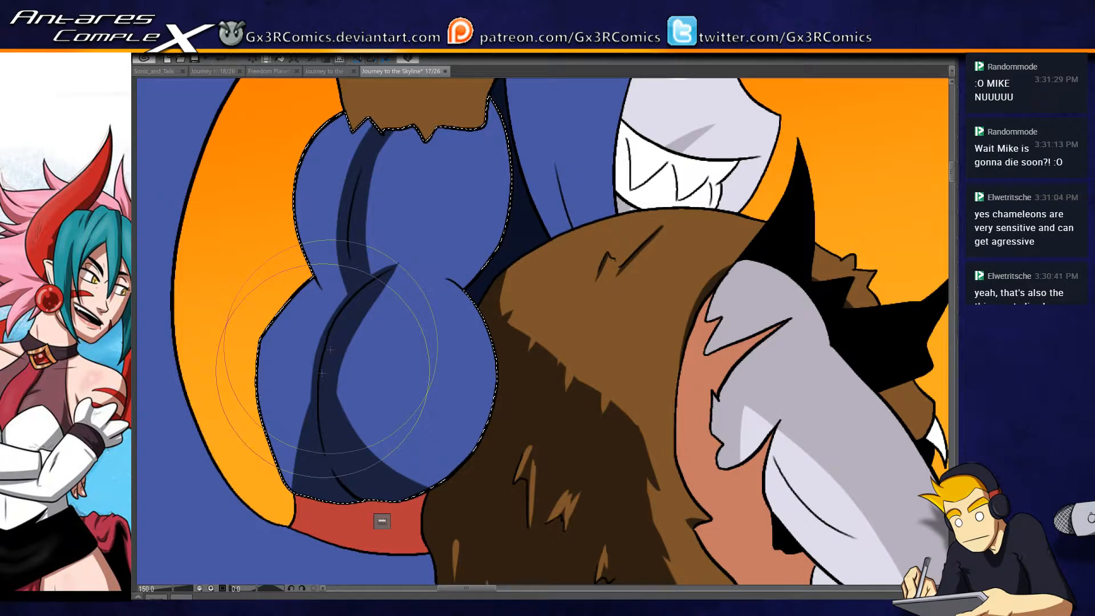
- Undo the last hair stroke and widen the dark shadow on both sides of the lower bulge, with tapered streaks and a pointed top
{"action": "key", "text": "ctrl+z"}
{"action": "left_click_drag", "start_coordinate": [291, 550], "coordinate": [319, 342]}
{"action": "left_click_drag", "start_coordinate": [276, 413], "coordinate": [331, 320]}
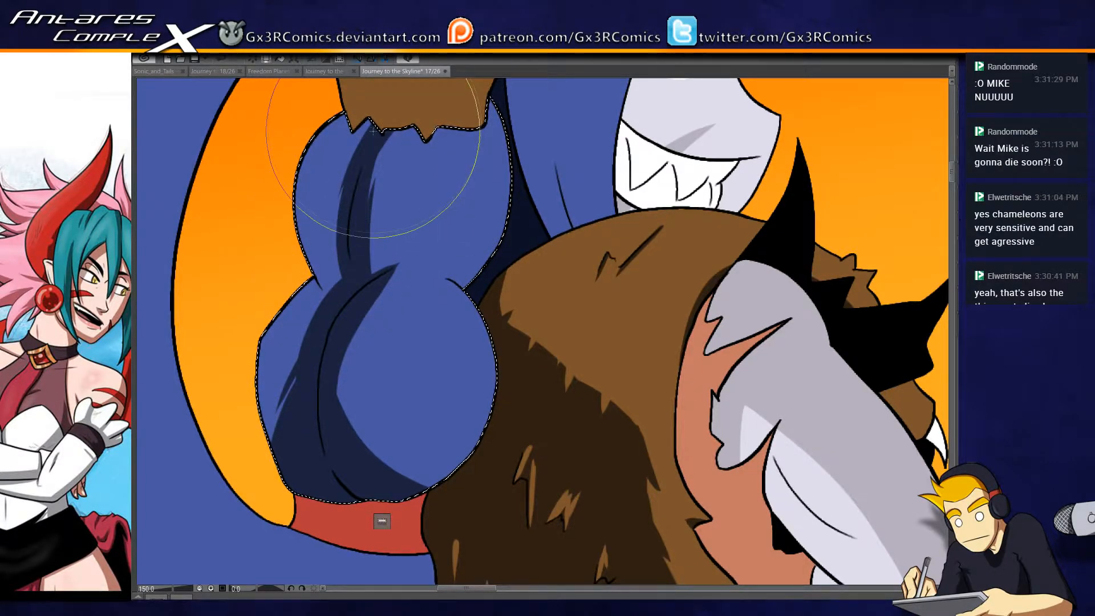
{"action": "left_click_drag", "start_coordinate": [430, 240], "coordinate": [393, 309]}
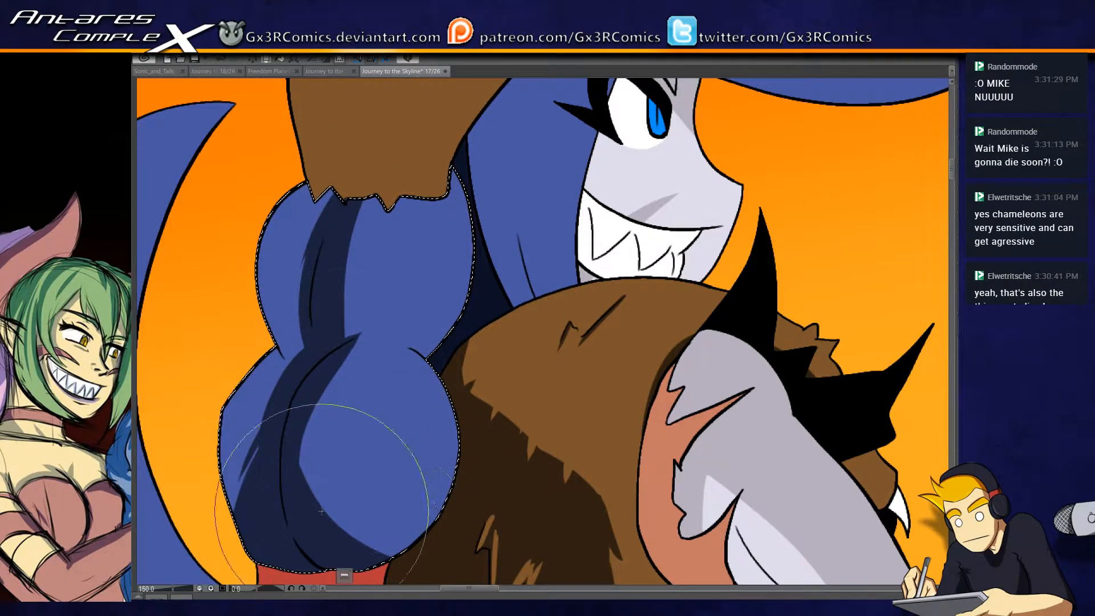
{"action": "left_click_drag", "start_coordinate": [410, 551], "coordinate": [358, 334]}
{"action": "left_click_drag", "start_coordinate": [335, 377], "coordinate": [378, 314]}
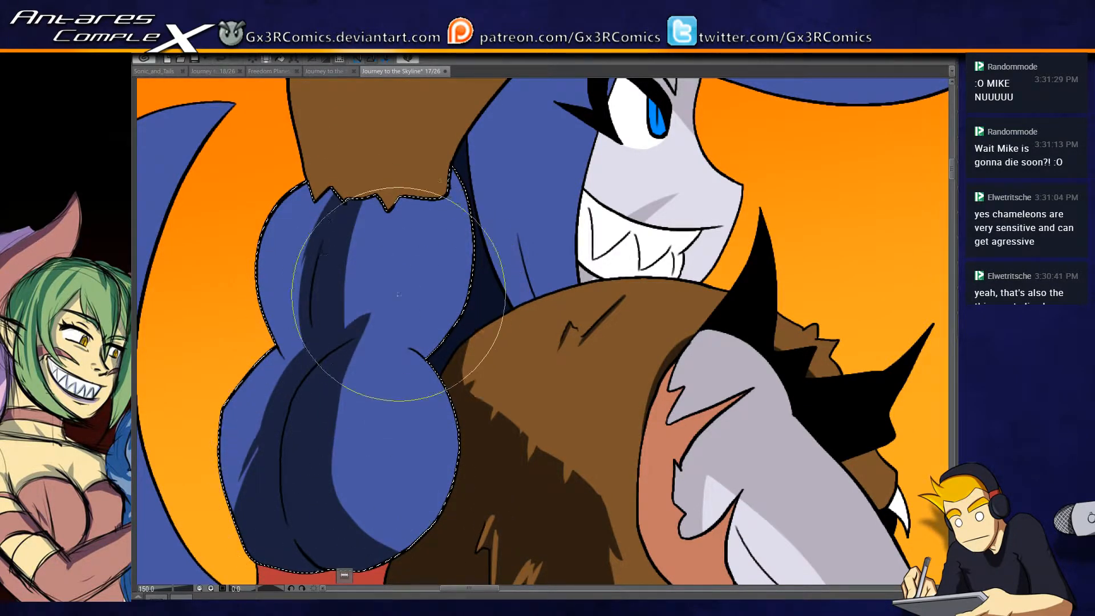
- Broaden the dark blue shadow along the upper bulge's contour line and add a tapered streak to the lower bulge
{"action": "left_click_drag", "start_coordinate": [336, 374], "coordinate": [388, 307]}
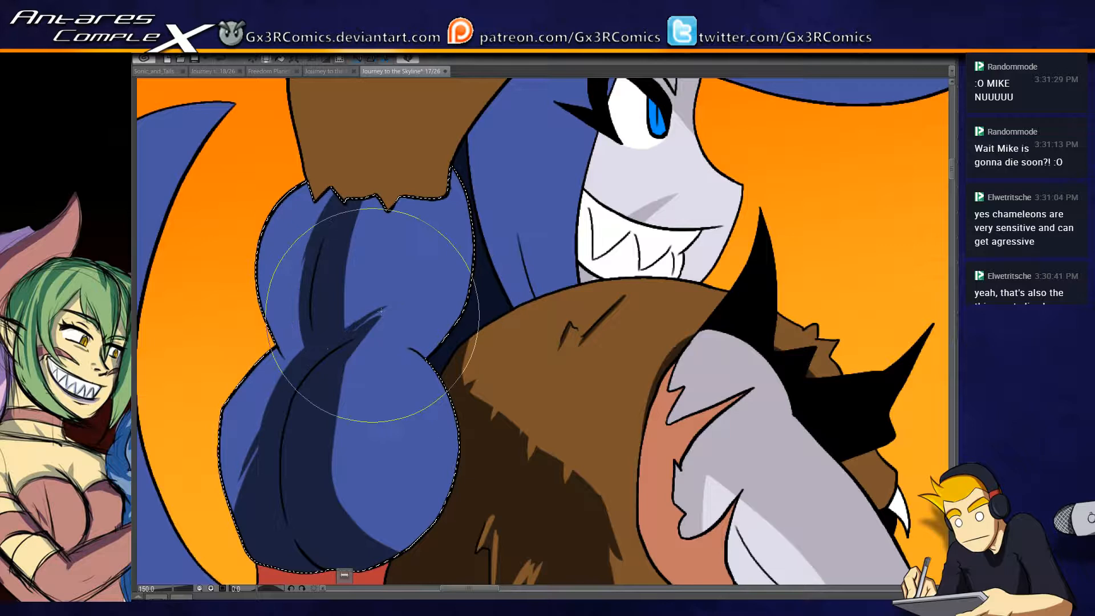
{"action": "mouse_move", "coordinate": [337, 347]}
{"action": "left_mouse_down"}
{"action": "mouse_move", "coordinate": [398, 306]}
{"action": "mouse_move", "coordinate": [364, 206]}
{"action": "left_mouse_up"}
{"action": "mouse_move", "coordinate": [336, 252]}
{"action": "left_mouse_down"}
{"action": "mouse_move", "coordinate": [361, 322]}
{"action": "mouse_move", "coordinate": [342, 270]}
{"action": "mouse_move", "coordinate": [361, 316]}
{"action": "mouse_move", "coordinate": [402, 142]}
{"action": "mouse_move", "coordinate": [348, 301]}
{"action": "left_mouse_up"}
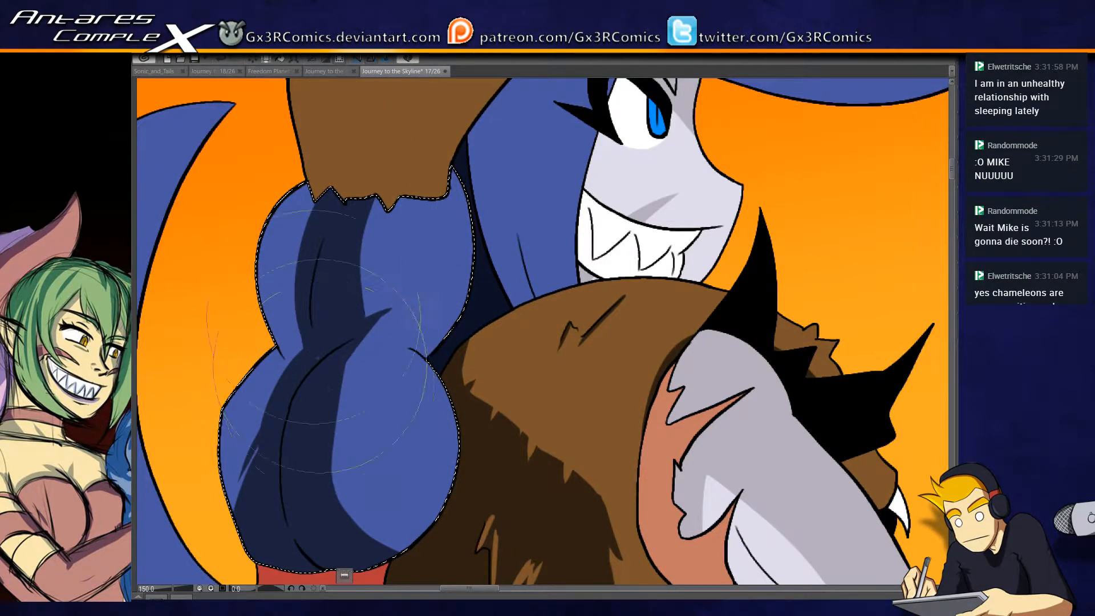
{"action": "left_click_drag", "start_coordinate": [448, 262], "coordinate": [407, 259]}
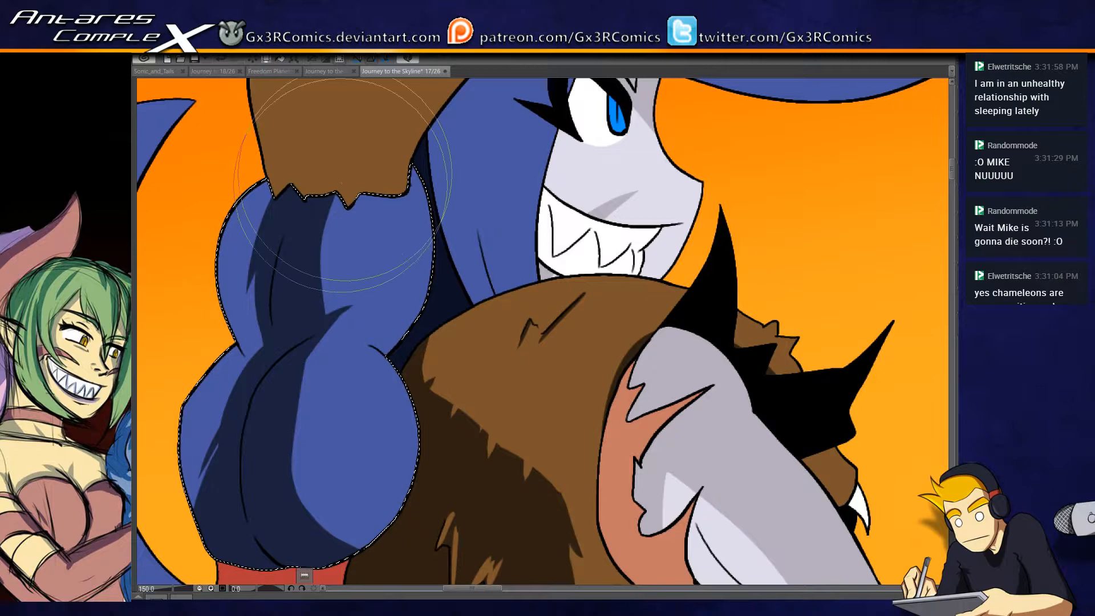
{"action": "left_click_drag", "start_coordinate": [313, 374], "coordinate": [432, 215]}
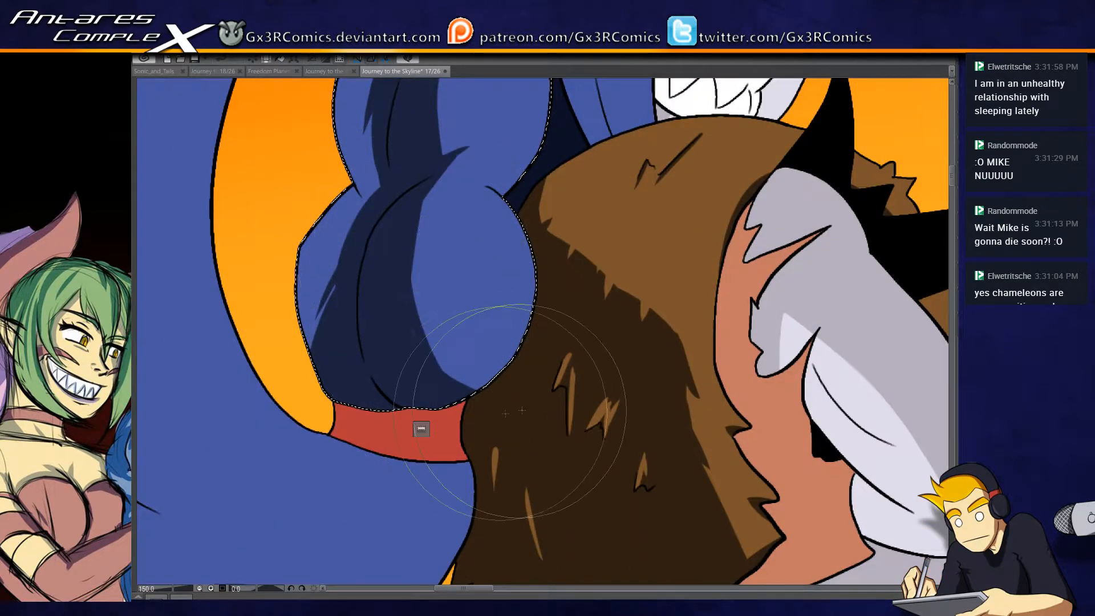
{"action": "left_click_drag", "start_coordinate": [257, 363], "coordinate": [440, 321]}
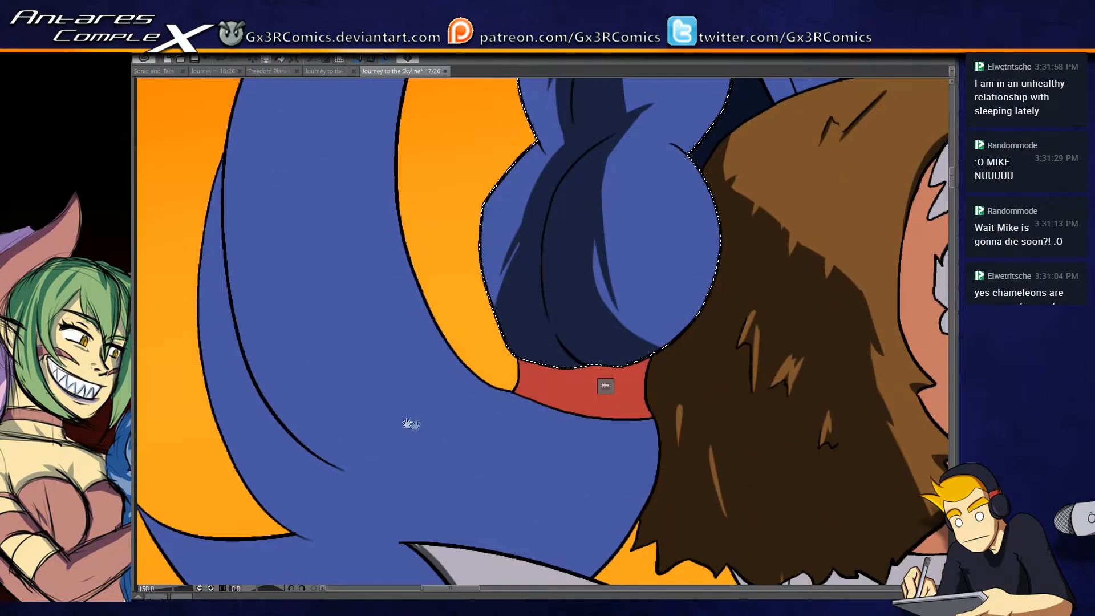
- Select the large curved blue hair strand and paint a dark blue shadow with tapered streaks along its outer edge and contour line
{"action": "scroll", "coordinate": [299, 303], "scroll_direction": "down", "scroll_amount": 1}
{"action": "key", "text": "w"}
{"action": "left_click", "coordinate": [279, 330]}
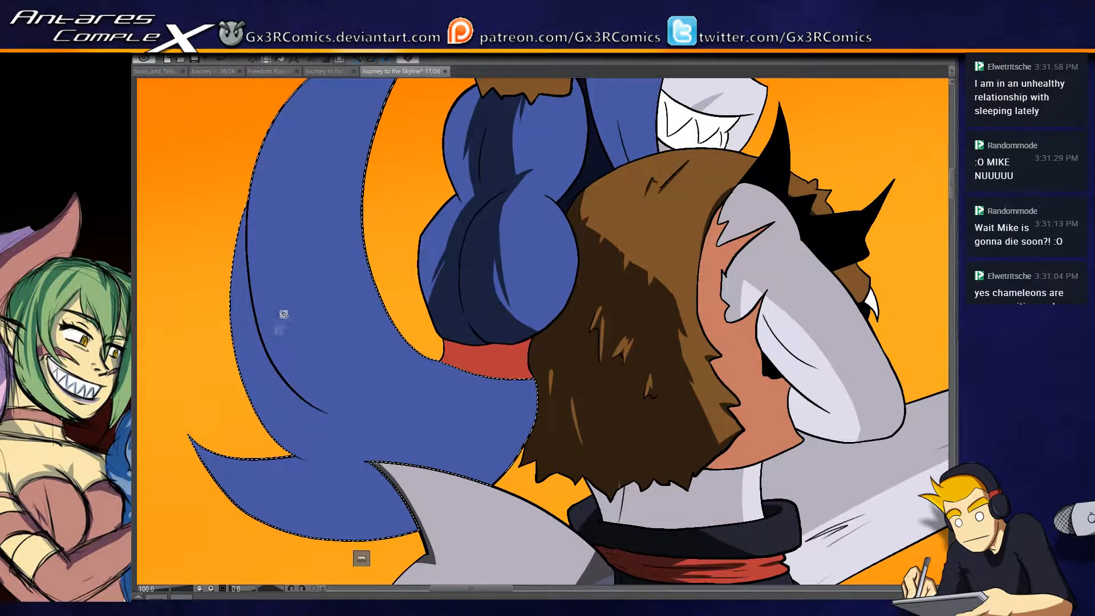
{"action": "key", "text": "b"}
{"action": "mouse_move", "coordinate": [346, 475]}
{"action": "left_mouse_down"}
{"action": "mouse_move", "coordinate": [256, 217]}
{"action": "mouse_move", "coordinate": [339, 71]}
{"action": "left_mouse_up"}
{"action": "left_click_drag", "start_coordinate": [282, 273], "coordinate": [282, 332]}
{"action": "key", "text": "ctrl+z"}
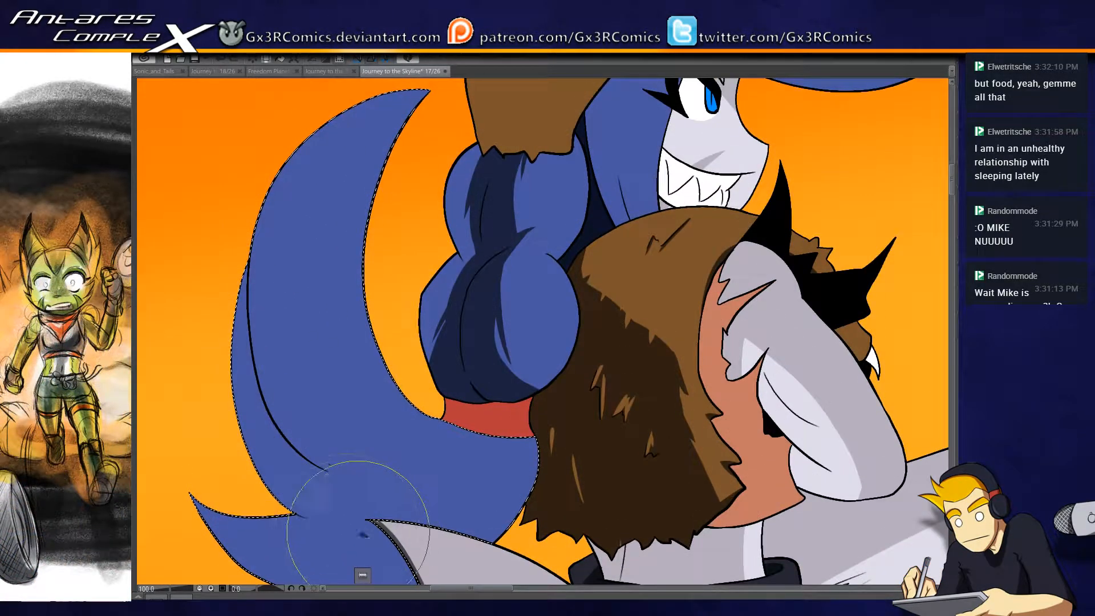
{"action": "left_click_drag", "start_coordinate": [366, 536], "coordinate": [315, 147]}
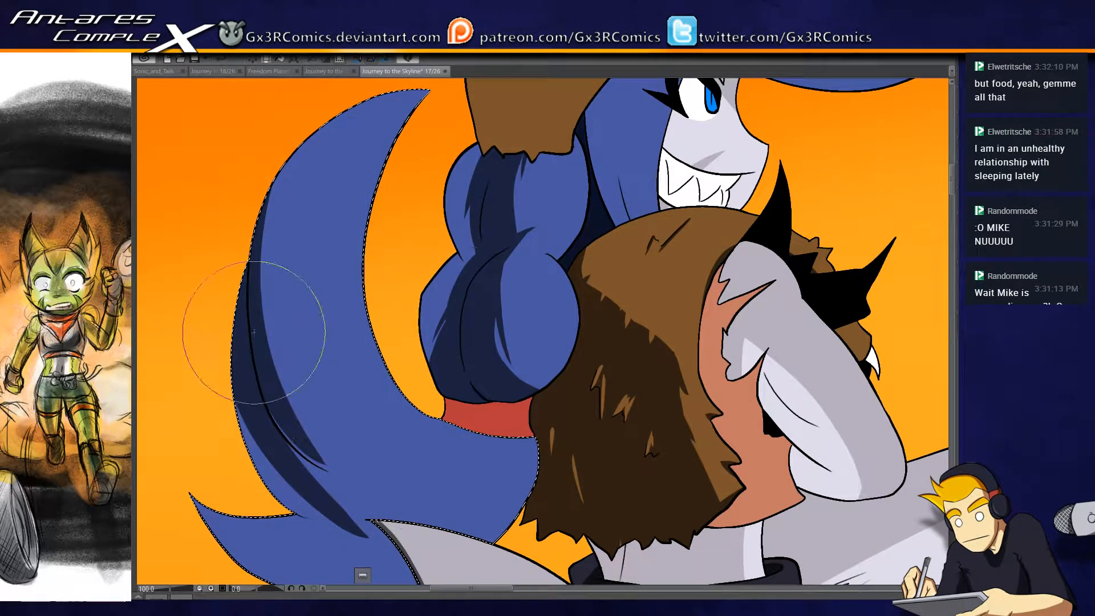
{"action": "left_click_drag", "start_coordinate": [276, 305], "coordinate": [345, 479]}
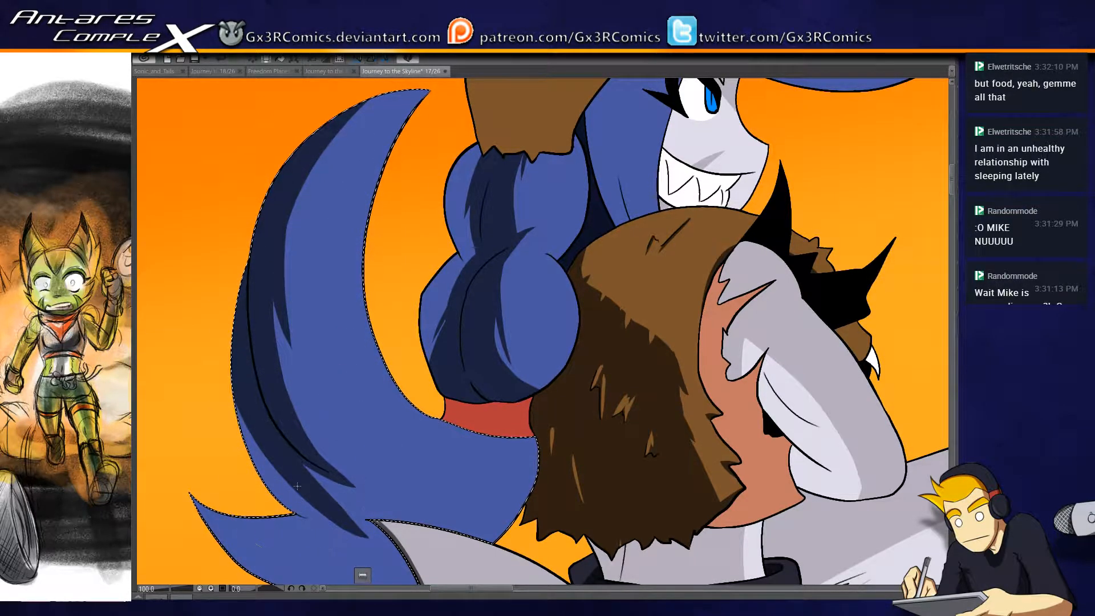
- Redo the shadow where the large strand crosses its lower tip, and shade the tip's underside and the strand's end beside the fur
{"action": "left_click_drag", "start_coordinate": [325, 371], "coordinate": [370, 206]}
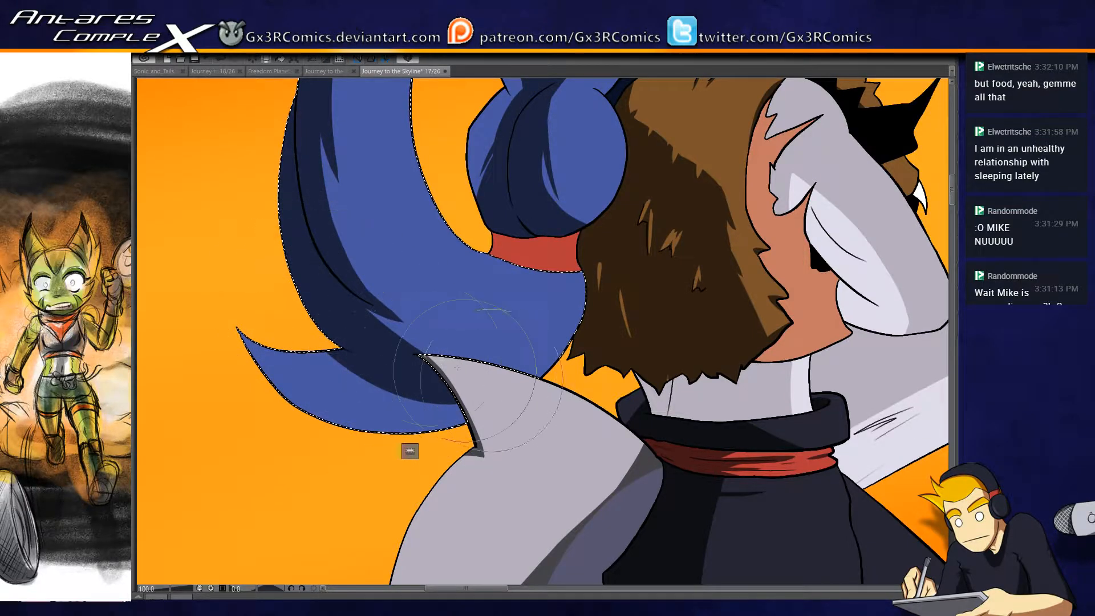
{"action": "key", "text": "ctrl+z"}
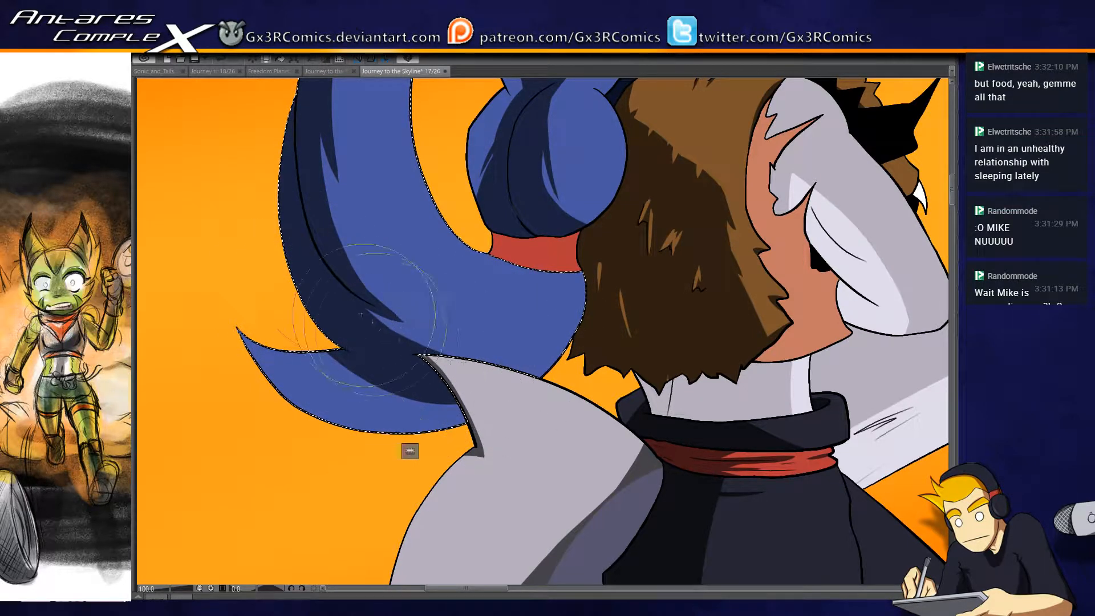
{"action": "left_click_drag", "start_coordinate": [284, 320], "coordinate": [397, 391]}
{"action": "left_click_drag", "start_coordinate": [320, 337], "coordinate": [447, 398]}
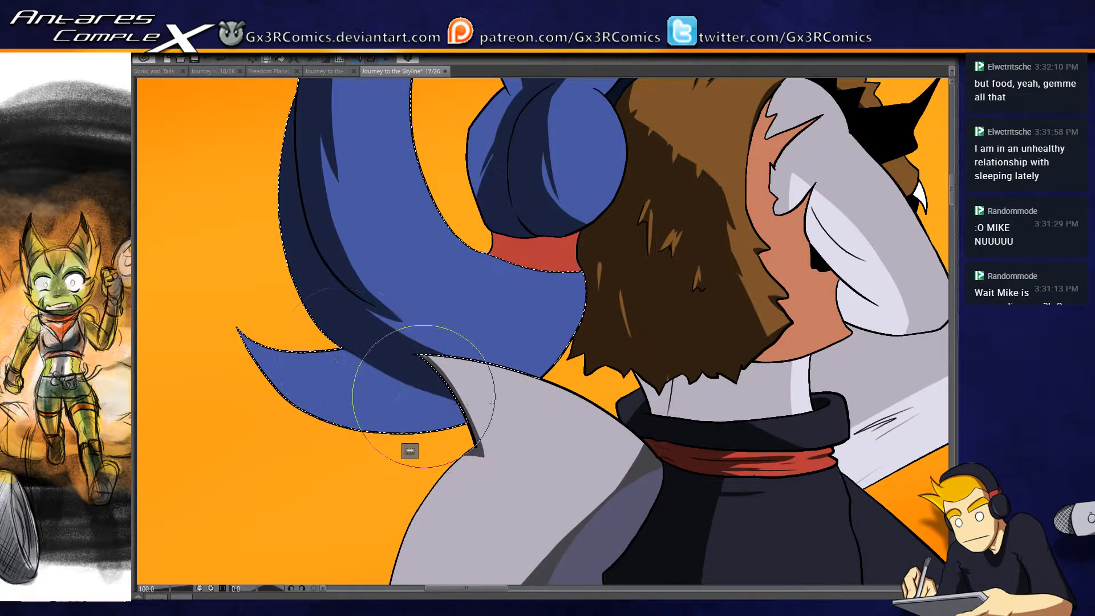
{"action": "left_click_drag", "start_coordinate": [365, 365], "coordinate": [463, 391]}
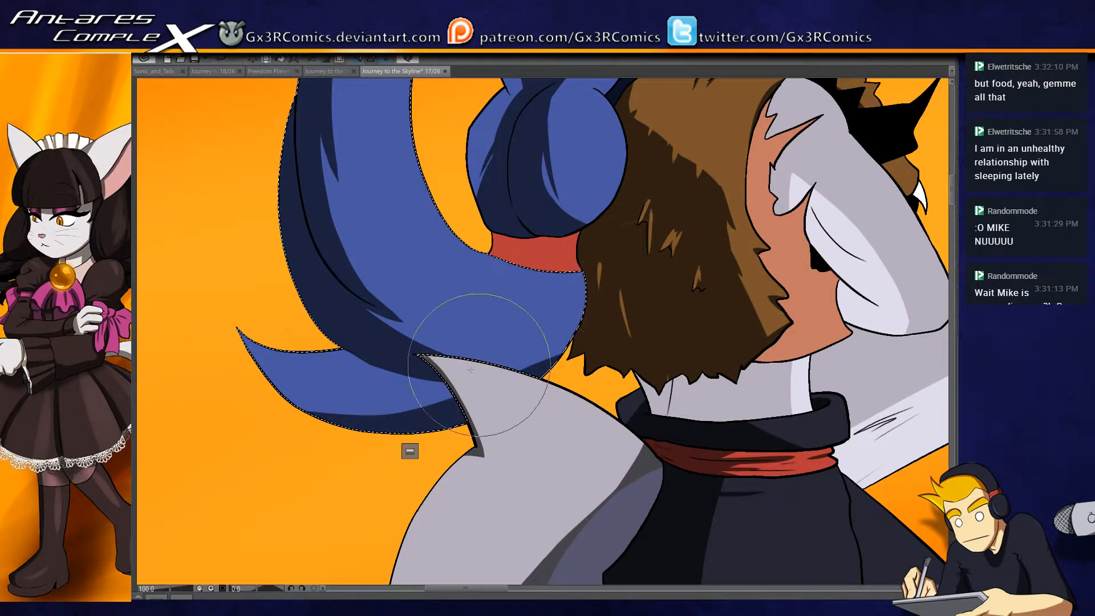
{"action": "left_click_drag", "start_coordinate": [315, 435], "coordinate": [620, 265]}
{"action": "left_click_drag", "start_coordinate": [315, 442], "coordinate": [593, 245]}
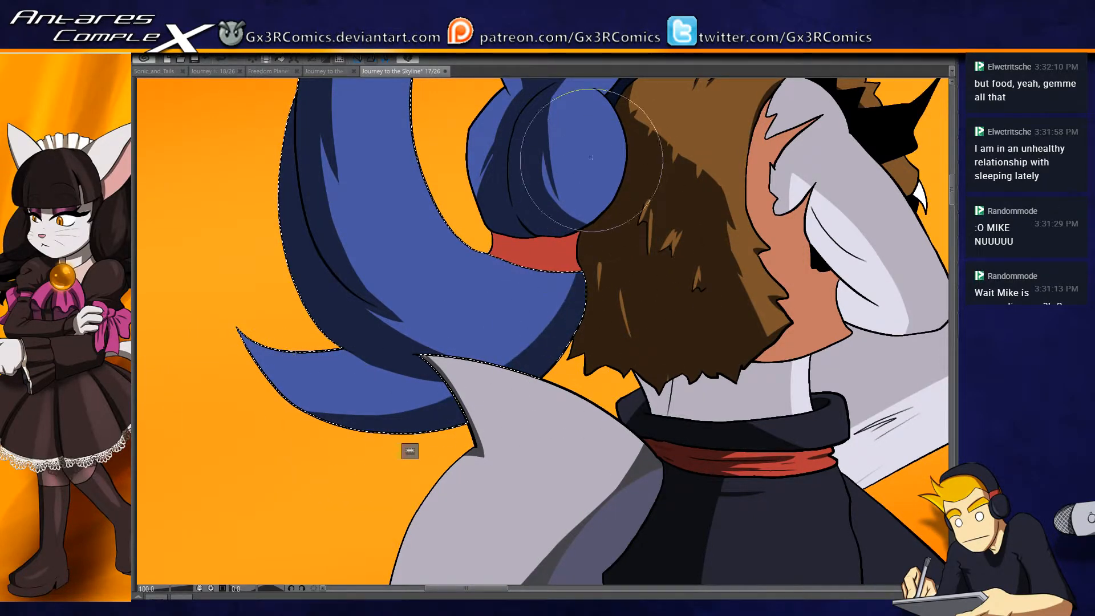
{"action": "left_click_drag", "start_coordinate": [307, 439], "coordinate": [587, 279]}
{"action": "mouse_move", "coordinate": [307, 426]}
{"action": "left_mouse_down"}
{"action": "mouse_move", "coordinate": [354, 420]}
{"action": "mouse_move", "coordinate": [591, 240]}
{"action": "mouse_move", "coordinate": [447, 342]}
{"action": "left_mouse_up"}
{"action": "key", "text": "ctrl+z"}
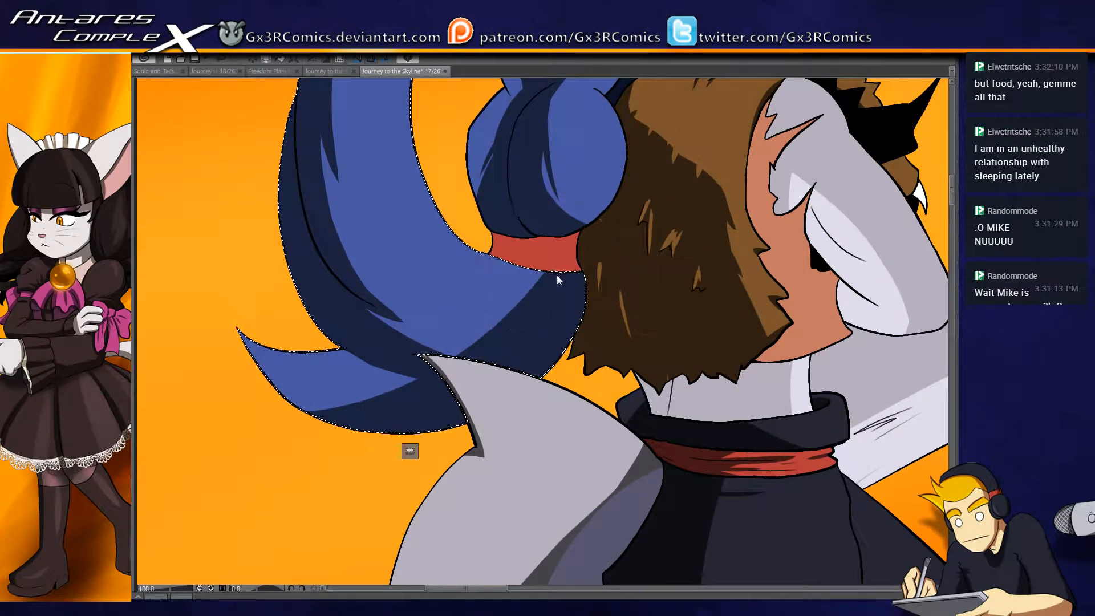
{"action": "key", "text": "ctrl+z"}
{"action": "key", "text": "ctrl+z"}
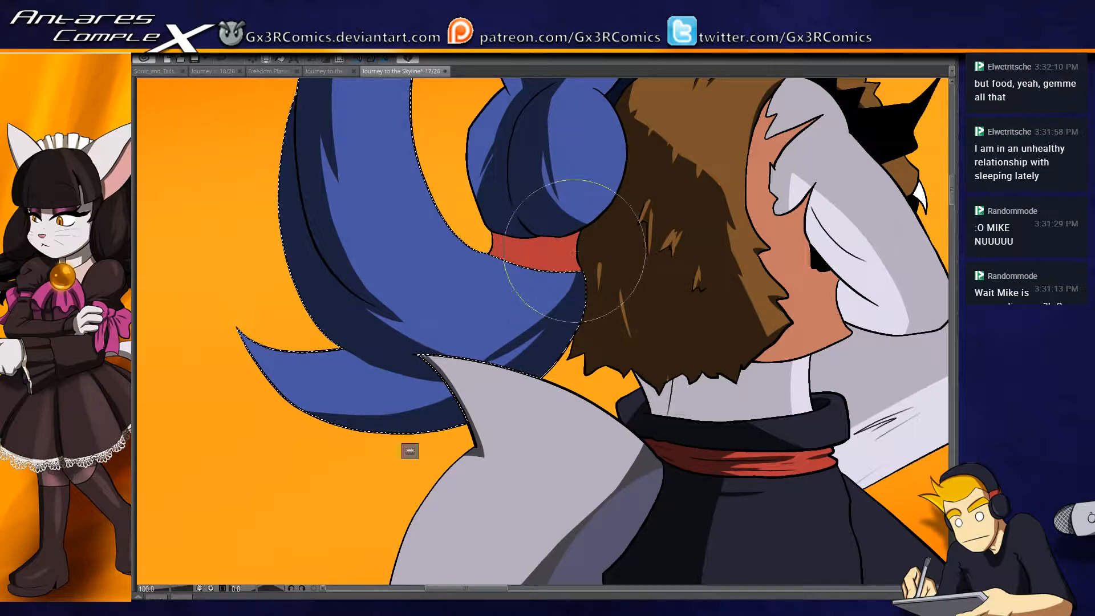
- Refine the shadow on the lower hair tip and darken the strand's end beneath the red band next to the fur garment
{"action": "mouse_move", "coordinate": [258, 394]}
{"action": "left_mouse_down"}
{"action": "mouse_move", "coordinate": [502, 377]}
{"action": "mouse_move", "coordinate": [356, 394]}
{"action": "left_mouse_up"}
{"action": "key", "text": "ctrl+z"}
{"action": "left_click_drag", "start_coordinate": [479, 389], "coordinate": [365, 402]}
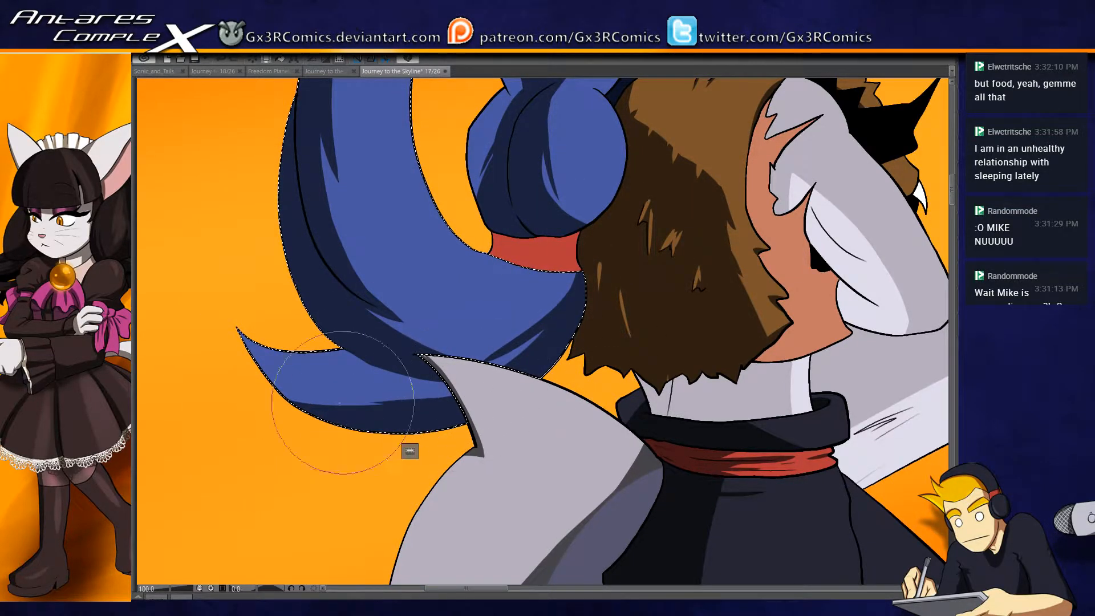
{"action": "left_click_drag", "start_coordinate": [565, 270], "coordinate": [546, 308]}
{"action": "mouse_move", "coordinate": [540, 245]}
{"action": "left_mouse_down"}
{"action": "mouse_move", "coordinate": [535, 349]}
{"action": "mouse_move", "coordinate": [513, 365]}
{"action": "left_mouse_up"}
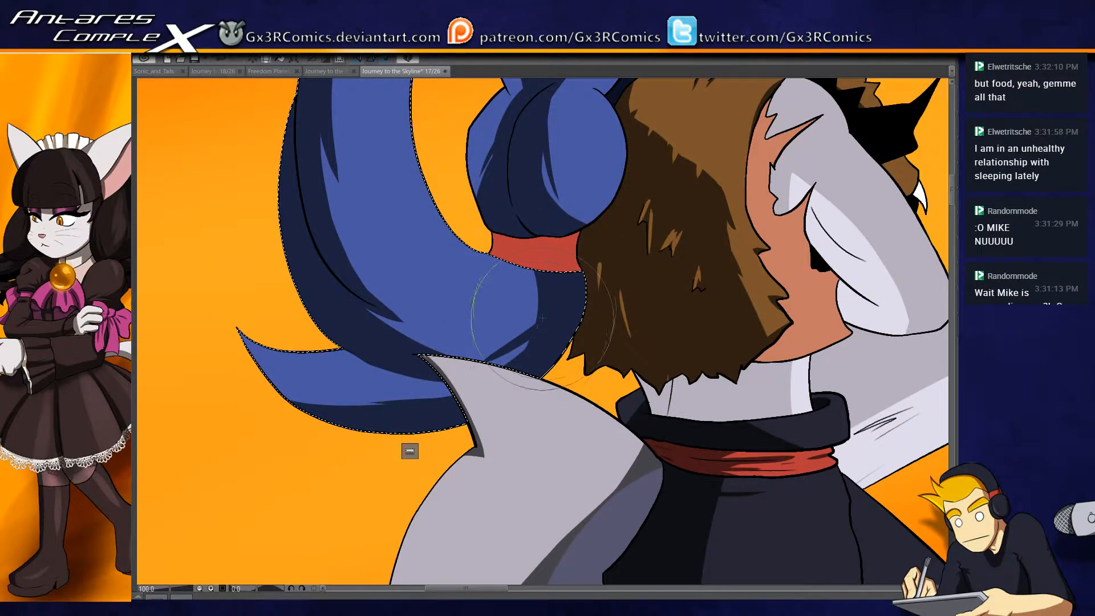
{"action": "left_click_drag", "start_coordinate": [458, 370], "coordinate": [485, 435]}
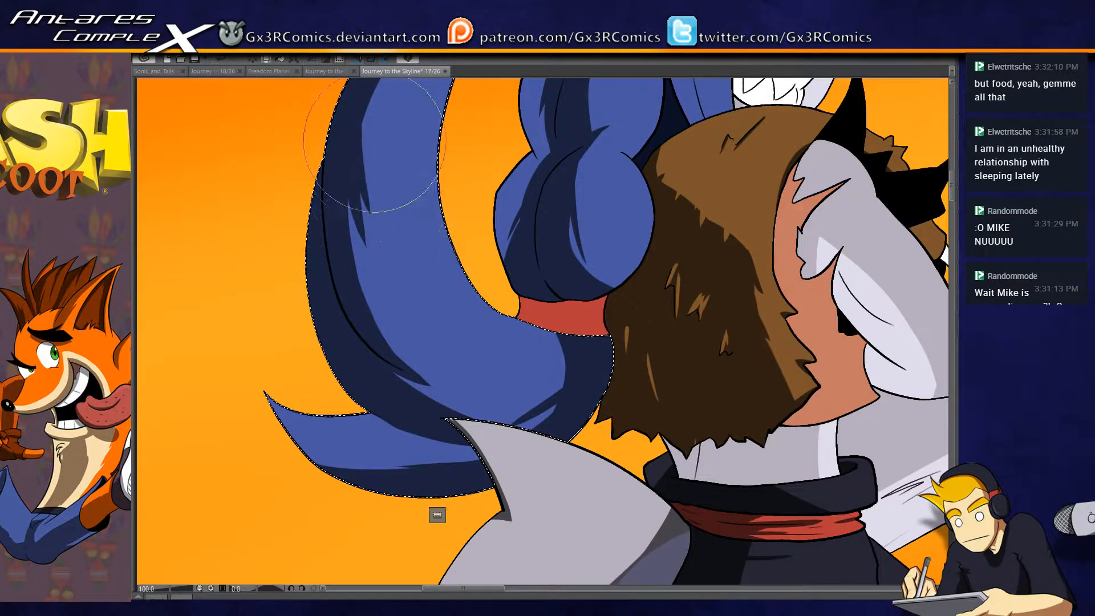
- Add tapered shadow streaks to the upper part of the large blue strand, touch up its lower tip, and clear the selection
{"action": "left_click_drag", "start_coordinate": [367, 143], "coordinate": [363, 267]}
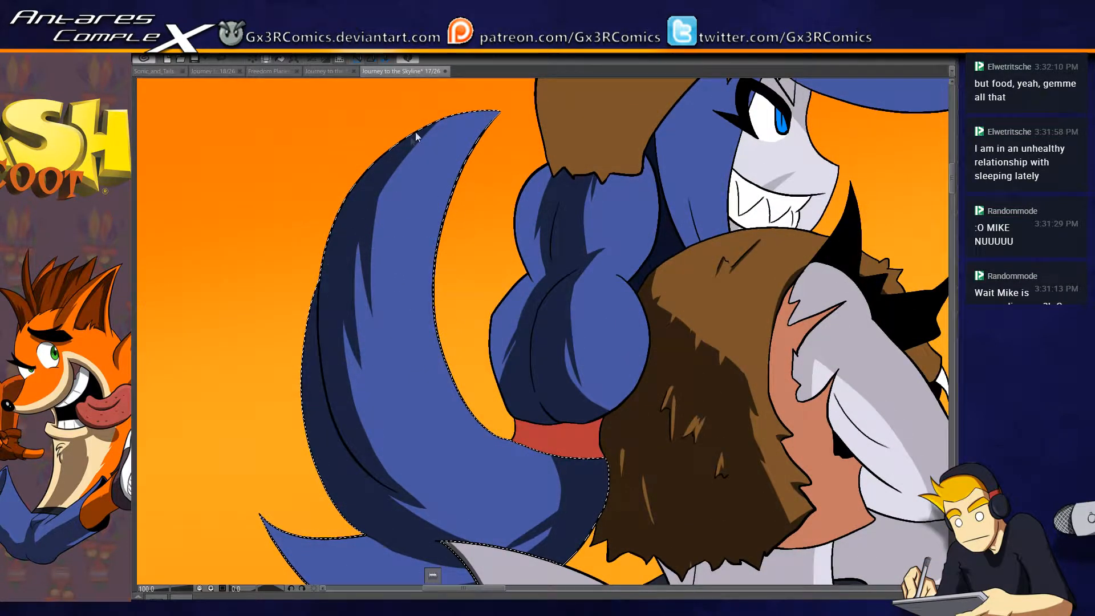
{"action": "key", "text": "ctrl+z"}
{"action": "left_click_drag", "start_coordinate": [400, 130], "coordinate": [366, 256]}
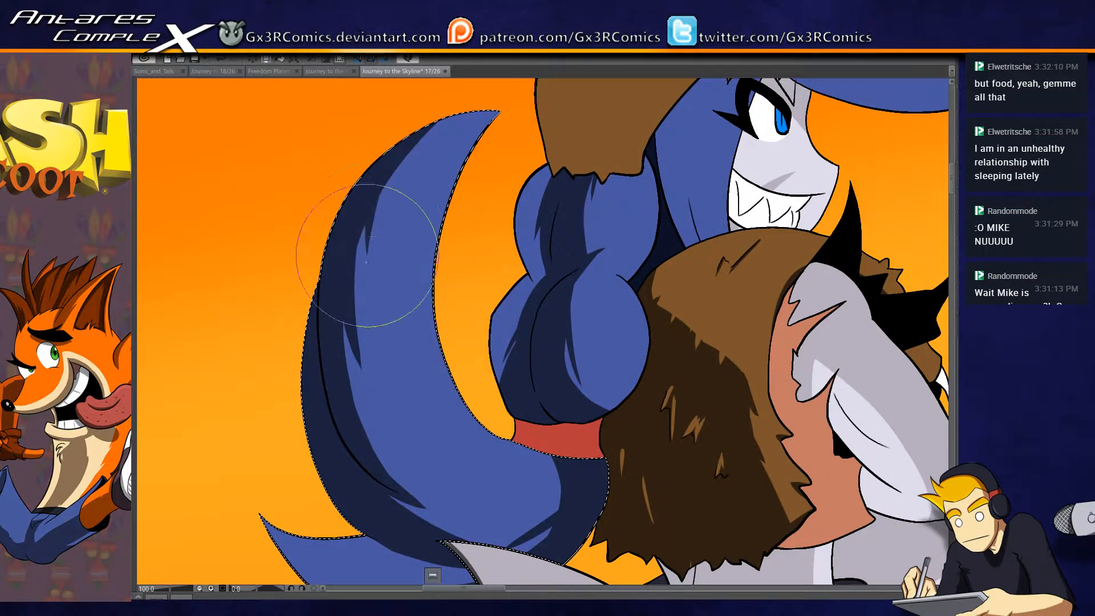
{"action": "left_click_drag", "start_coordinate": [397, 447], "coordinate": [351, 310]}
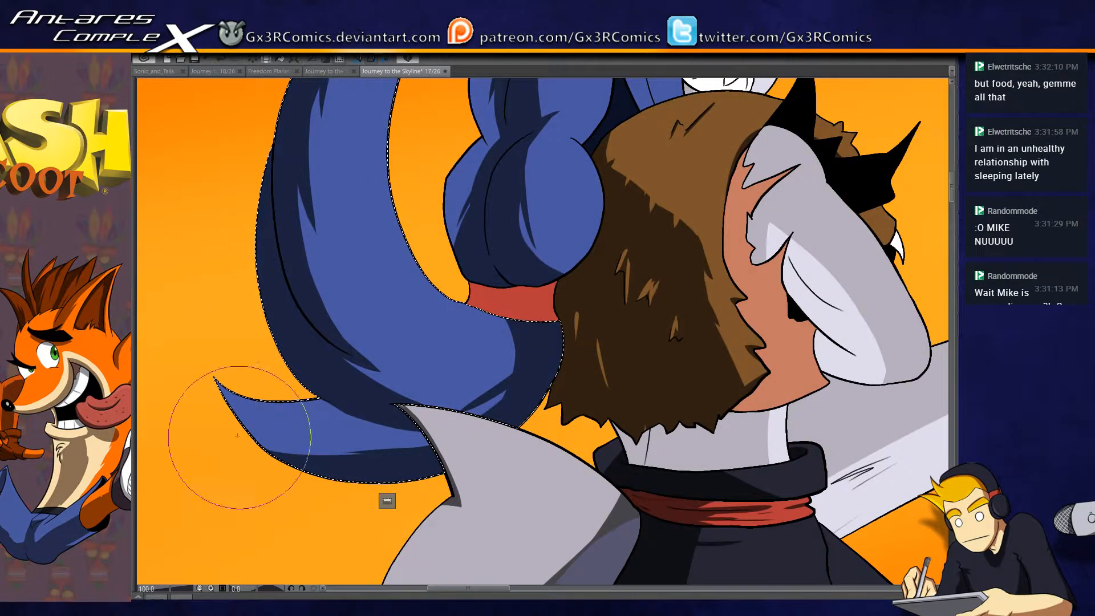
{"action": "left_click_drag", "start_coordinate": [225, 429], "coordinate": [397, 461]}
{"action": "mouse_move", "coordinate": [275, 383]}
{"action": "left_mouse_down"}
{"action": "mouse_move", "coordinate": [384, 416]}
{"action": "mouse_move", "coordinate": [448, 414]}
{"action": "mouse_move", "coordinate": [378, 425]}
{"action": "mouse_move", "coordinate": [506, 413]}
{"action": "left_mouse_up"}
{"action": "key", "text": "ctrl+z"}
{"action": "key", "text": "ctrl+d"}
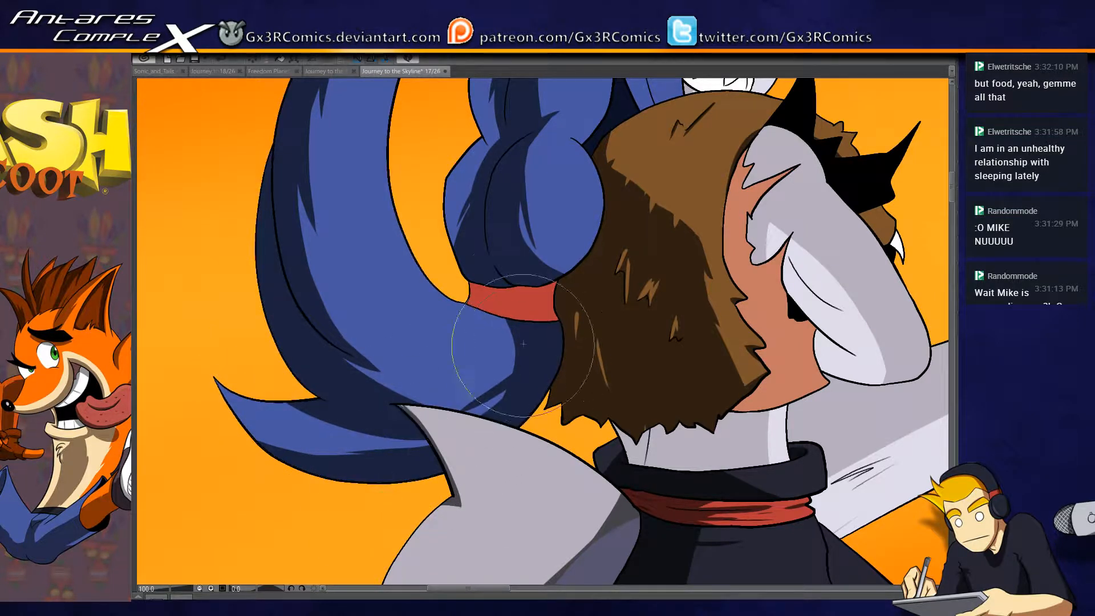
- Paint a dark red shadow across the selected red hair band beneath the lower bulge, leaving one end lit, and deselect it
{"action": "key", "text": "b"}
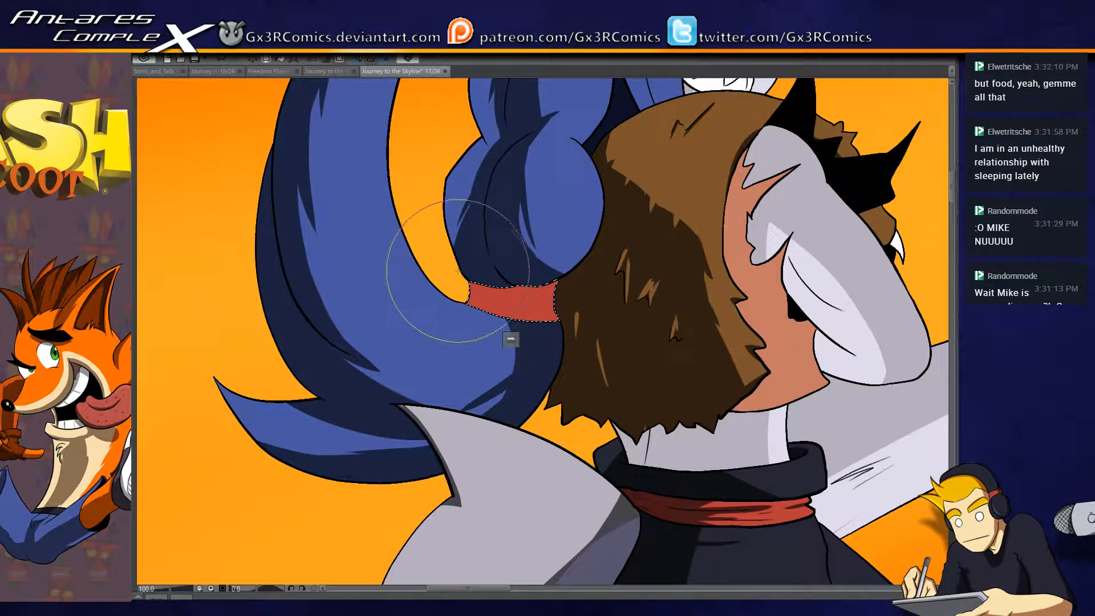
{"action": "left_click_drag", "start_coordinate": [458, 277], "coordinate": [613, 240]}
{"action": "left_click_drag", "start_coordinate": [482, 306], "coordinate": [542, 231]}
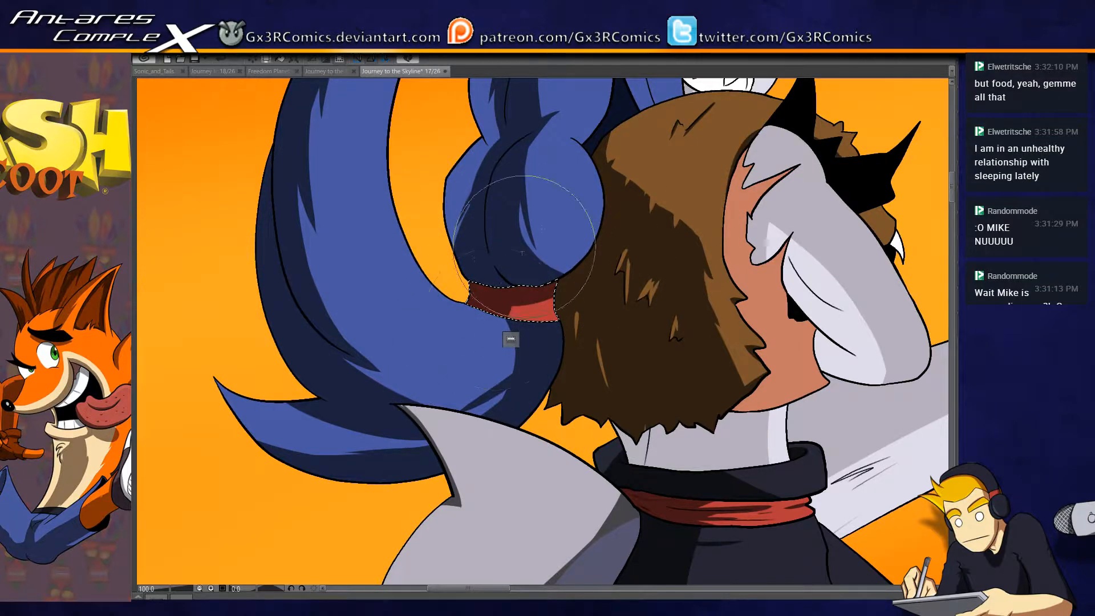
{"action": "left_click_drag", "start_coordinate": [460, 411], "coordinate": [542, 289]}
{"action": "key", "text": "ctrl+d"}
- Drop the selection of the grey fin beside the hair and cover most of the bare grey waist below the fur with dark grey shadow
{"action": "left_click_drag", "start_coordinate": [513, 419], "coordinate": [406, 295]}
{"action": "key", "text": "w"}
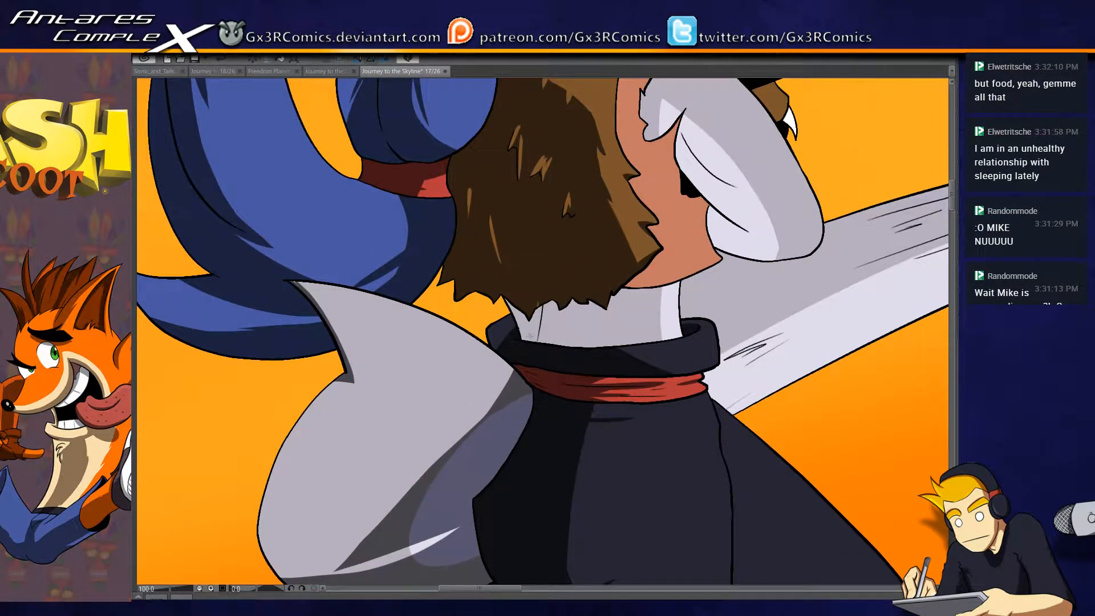
{"action": "left_click", "coordinate": [323, 304]}
{"action": "key", "text": "b"}
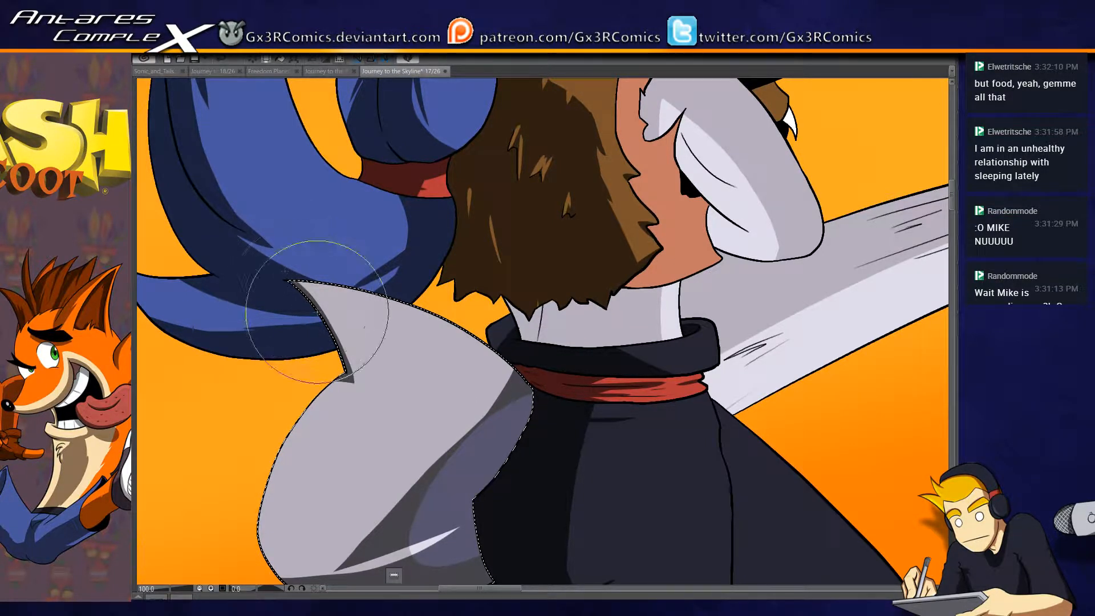
{"action": "key", "text": "ctrl+d"}
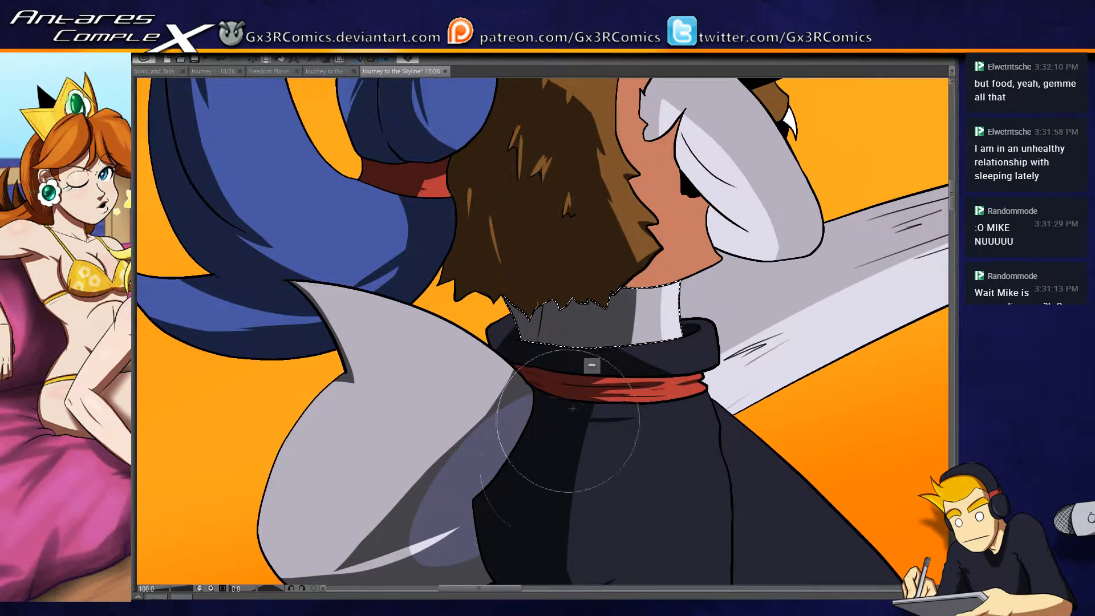
- Select the long grey tail and paint a dark purple-grey shadow along its underside plus dark streaks near the waist
{"action": "left_click_drag", "start_coordinate": [710, 409], "coordinate": [422, 420]}
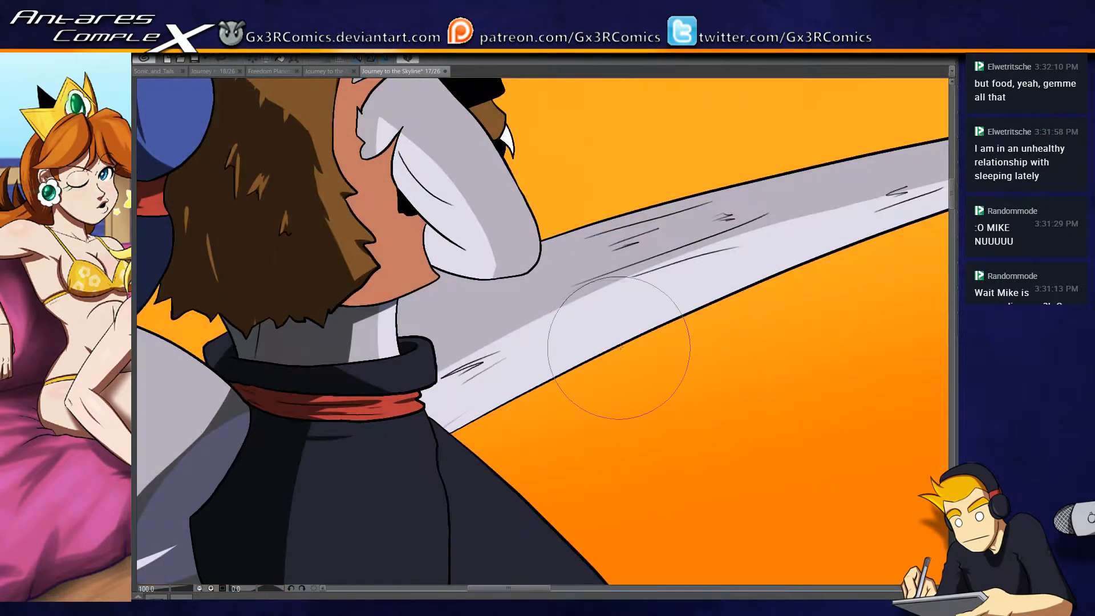
{"action": "scroll", "coordinate": [583, 341], "scroll_direction": "down", "scroll_amount": 2}
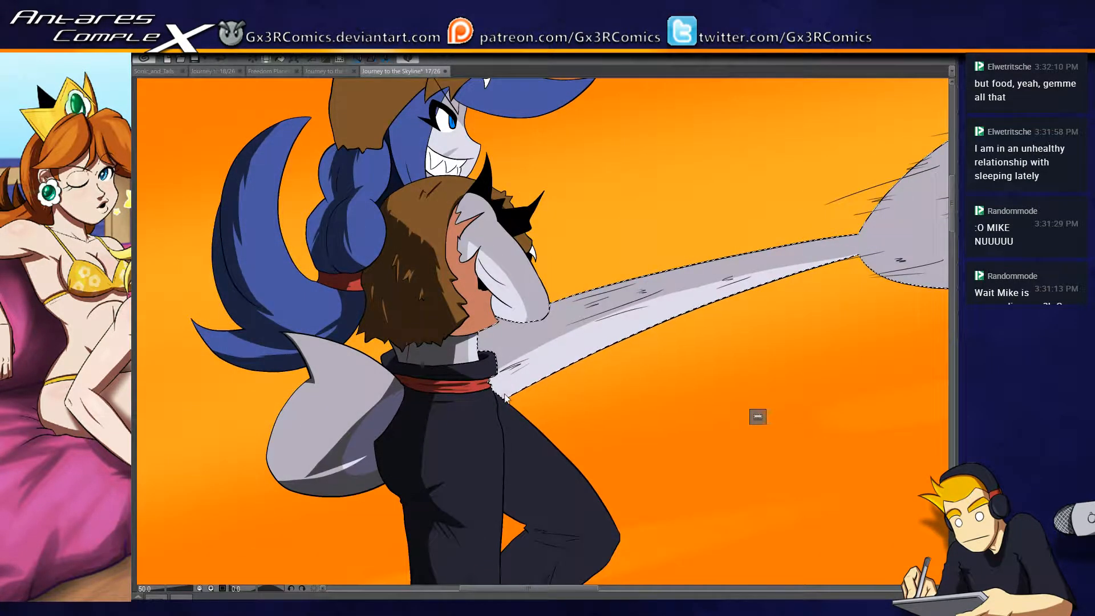
{"action": "left_click_drag", "start_coordinate": [492, 399], "coordinate": [858, 258]}
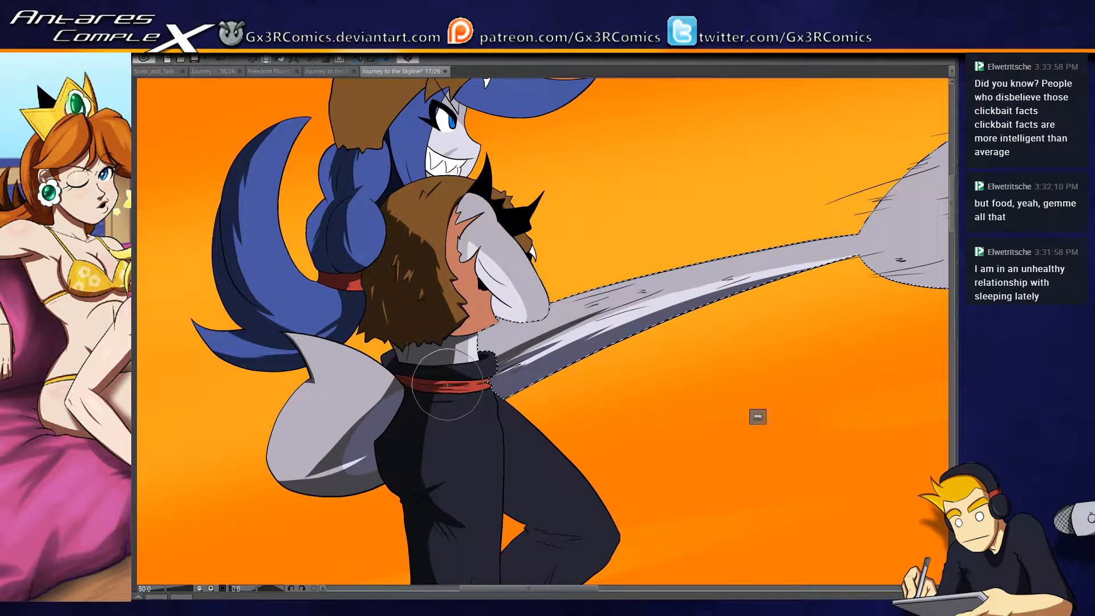
{"action": "left_click_drag", "start_coordinate": [628, 346], "coordinate": [525, 349]}
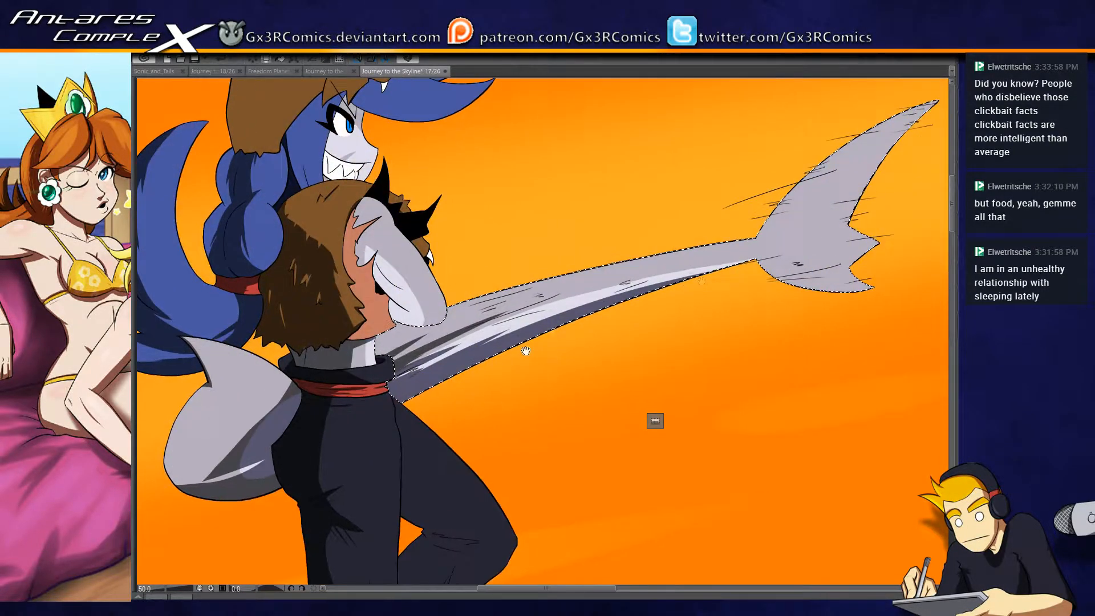
- Paint a thin dark shadow along the tail fin's upper outer edge, undoing unsatisfactory strokes, and clear the tail selection
{"action": "left_click_drag", "start_coordinate": [848, 202], "coordinate": [745, 237]}
{"action": "left_click_drag", "start_coordinate": [646, 280], "coordinate": [847, 82]}
{"action": "scroll", "coordinate": [651, 271], "scroll_direction": "up", "scroll_amount": 2}
{"action": "left_click_drag", "start_coordinate": [754, 208], "coordinate": [540, 325]}
{"action": "key", "text": "ctrl+z"}
{"action": "mouse_move", "coordinate": [675, 164]}
{"action": "left_mouse_down"}
{"action": "mouse_move", "coordinate": [601, 215]}
{"action": "mouse_move", "coordinate": [460, 373]}
{"action": "left_mouse_up"}
{"action": "key", "text": "ctrl+z"}
{"action": "left_click_drag", "start_coordinate": [713, 146], "coordinate": [443, 373]}
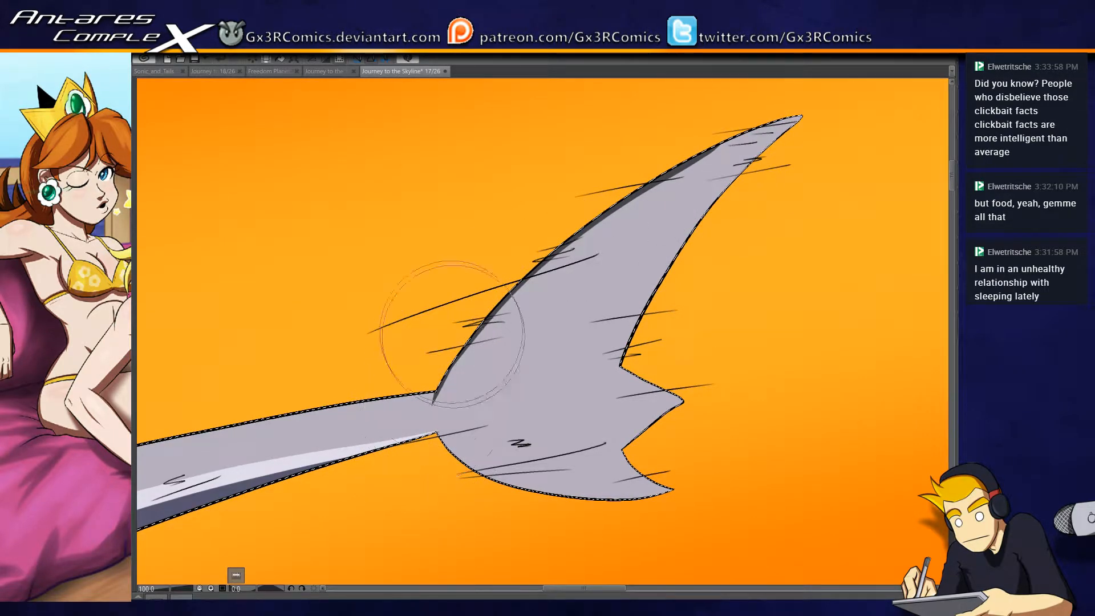
{"action": "left_click_drag", "start_coordinate": [408, 426], "coordinate": [611, 310]}
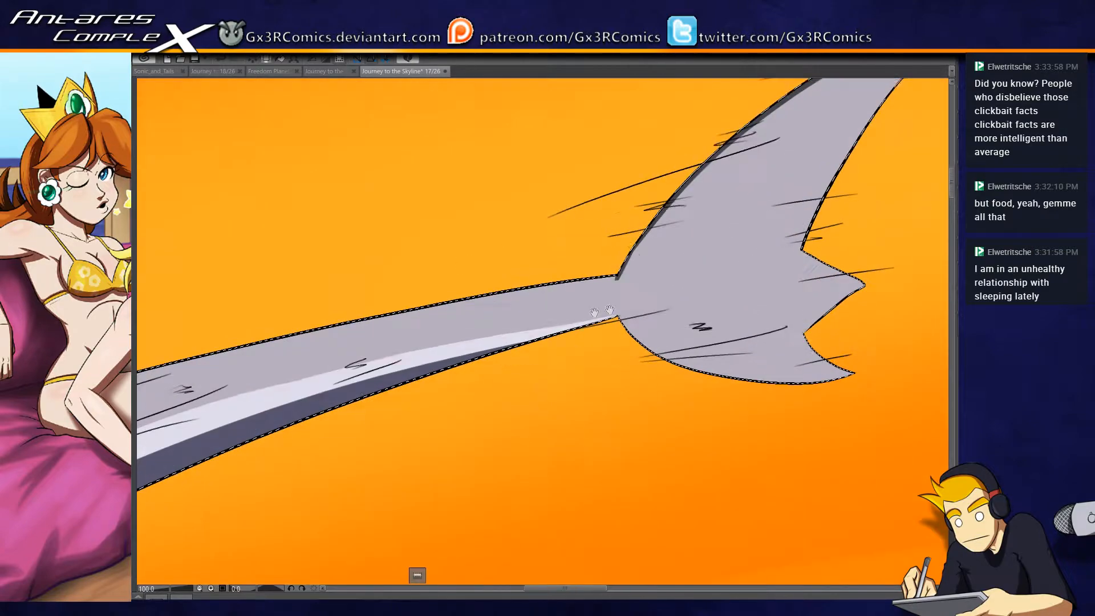
{"action": "left_click_drag", "start_coordinate": [327, 444], "coordinate": [670, 299]}
{"action": "left_click_drag", "start_coordinate": [299, 398], "coordinate": [508, 367]}
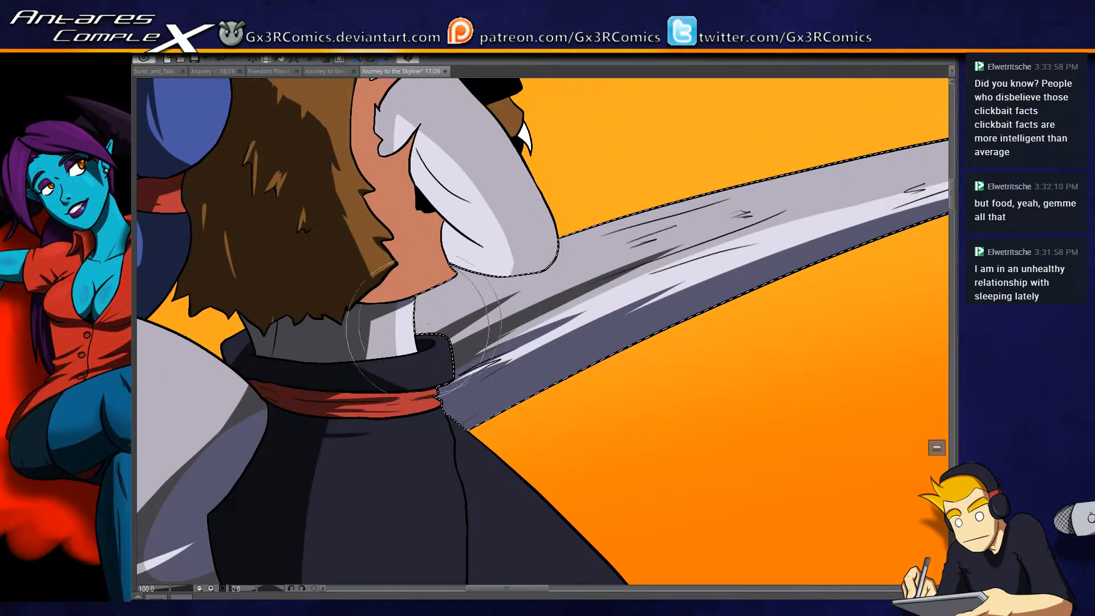
{"action": "key", "text": "ctrl+d"}
- Select the bent leg of the black trousers and paint near-black shadows in the folds behind the knee and on the inner lower leg
{"action": "left_click_drag", "start_coordinate": [478, 431], "coordinate": [538, 297]}
{"action": "mouse_move", "coordinate": [595, 487]}
{"action": "left_mouse_down"}
{"action": "mouse_move", "coordinate": [543, 391]}
{"action": "mouse_move", "coordinate": [497, 363]}
{"action": "left_mouse_up"}
{"action": "left_click", "coordinate": [511, 331]}
{"action": "key", "text": "b"}
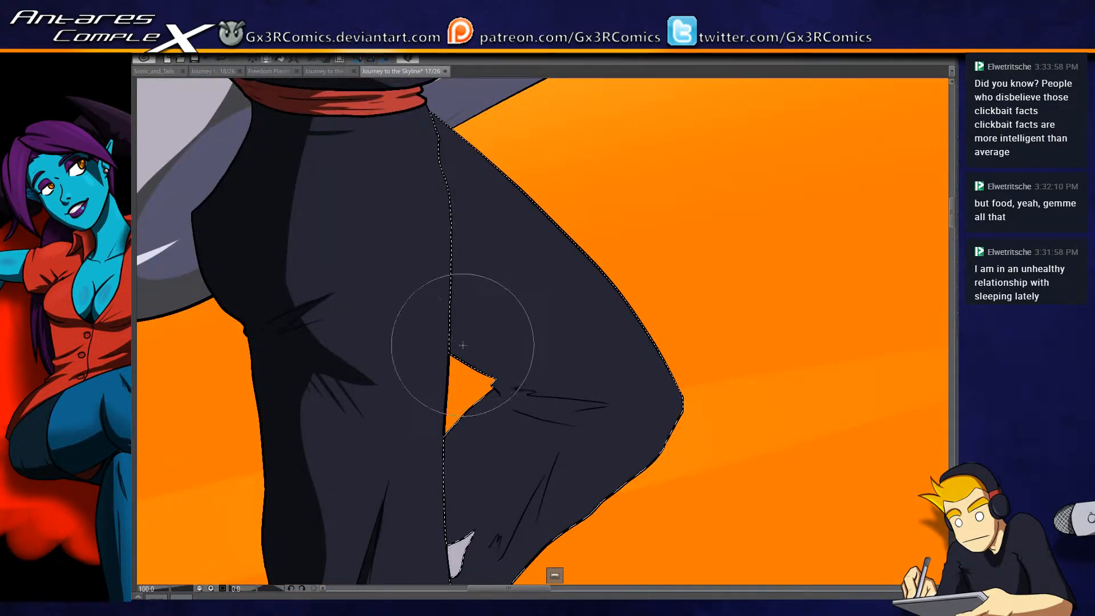
{"action": "mouse_move", "coordinate": [451, 341]}
{"action": "left_mouse_down"}
{"action": "mouse_move", "coordinate": [528, 390]}
{"action": "mouse_move", "coordinate": [480, 374]}
{"action": "left_mouse_up"}
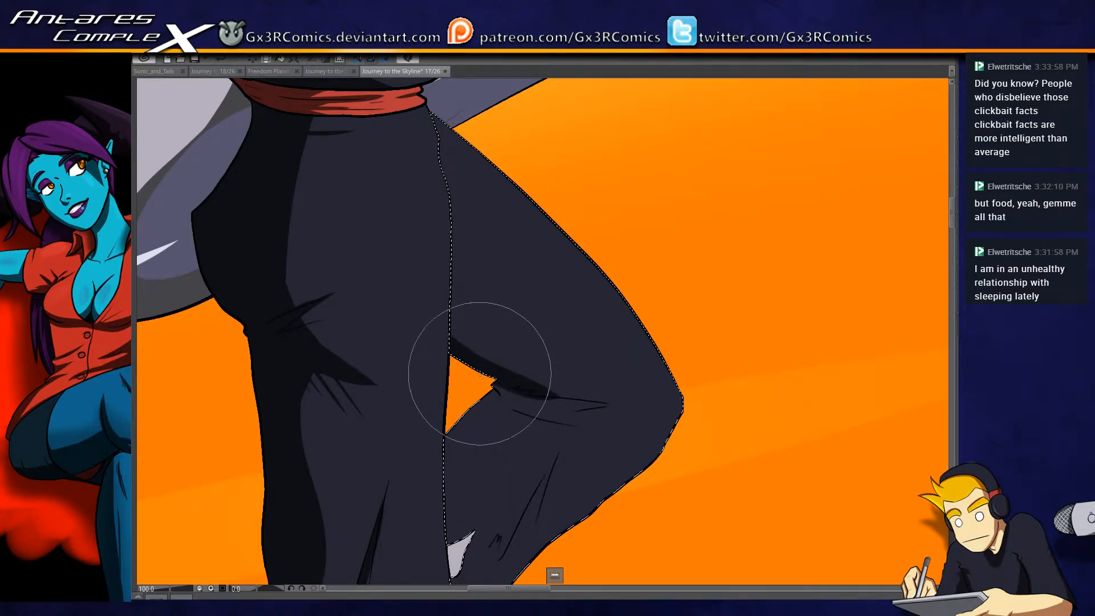
{"action": "left_click_drag", "start_coordinate": [509, 440], "coordinate": [523, 266]}
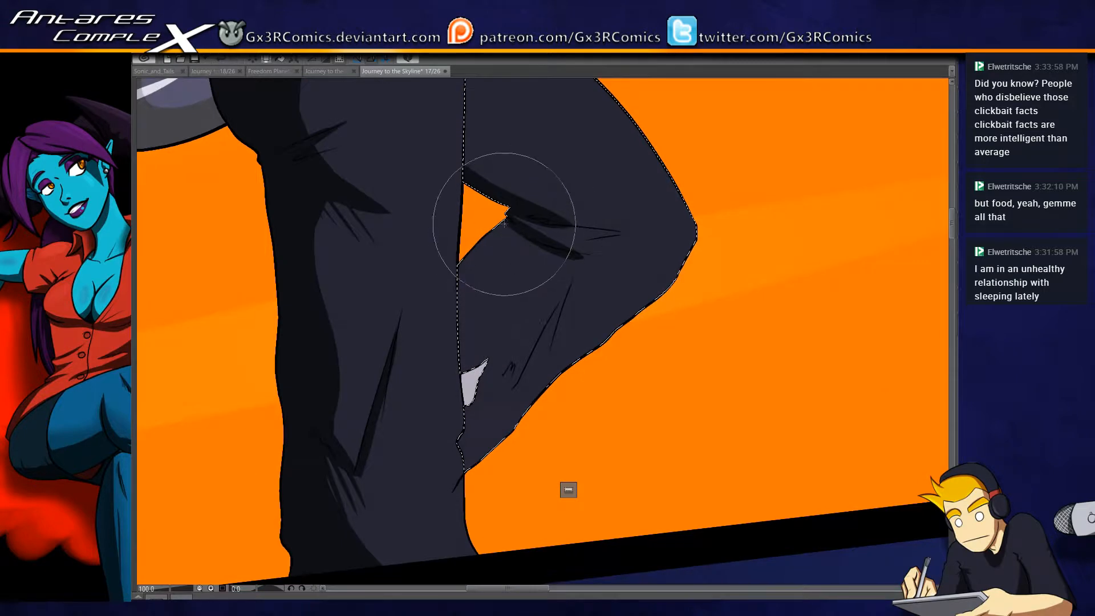
{"action": "left_click_drag", "start_coordinate": [505, 268], "coordinate": [533, 274]}
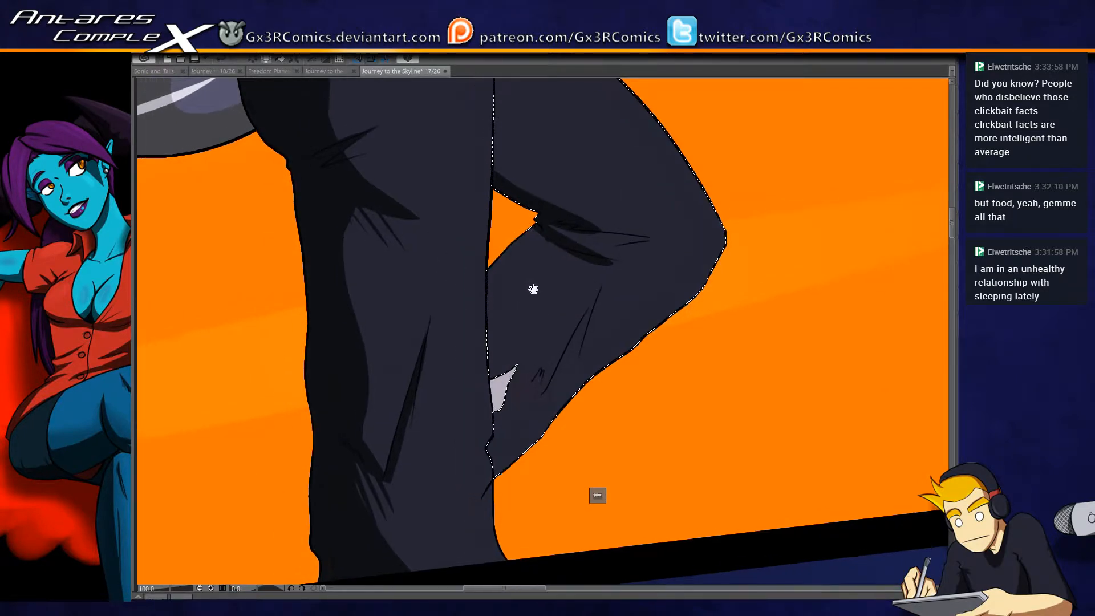
{"action": "mouse_move", "coordinate": [548, 228]}
{"action": "left_mouse_down"}
{"action": "mouse_move", "coordinate": [568, 235]}
{"action": "mouse_move", "coordinate": [557, 234]}
{"action": "mouse_move", "coordinate": [570, 247]}
{"action": "mouse_move", "coordinate": [576, 231]}
{"action": "mouse_move", "coordinate": [518, 226]}
{"action": "mouse_move", "coordinate": [505, 245]}
{"action": "mouse_move", "coordinate": [555, 227]}
{"action": "mouse_move", "coordinate": [516, 240]}
{"action": "mouse_move", "coordinate": [567, 244]}
{"action": "mouse_move", "coordinate": [544, 302]}
{"action": "left_mouse_up"}
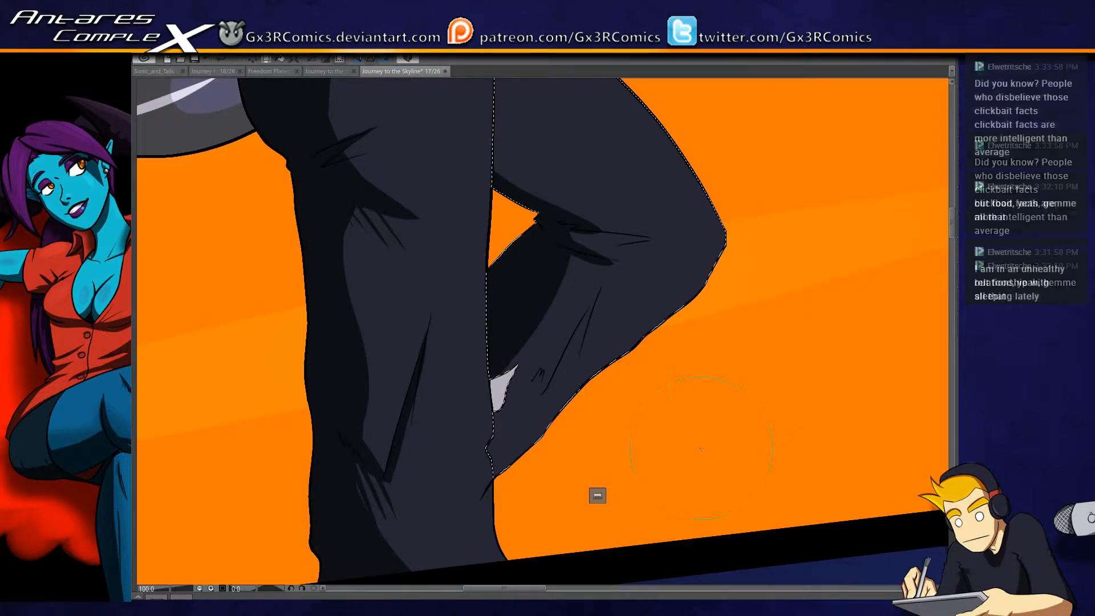
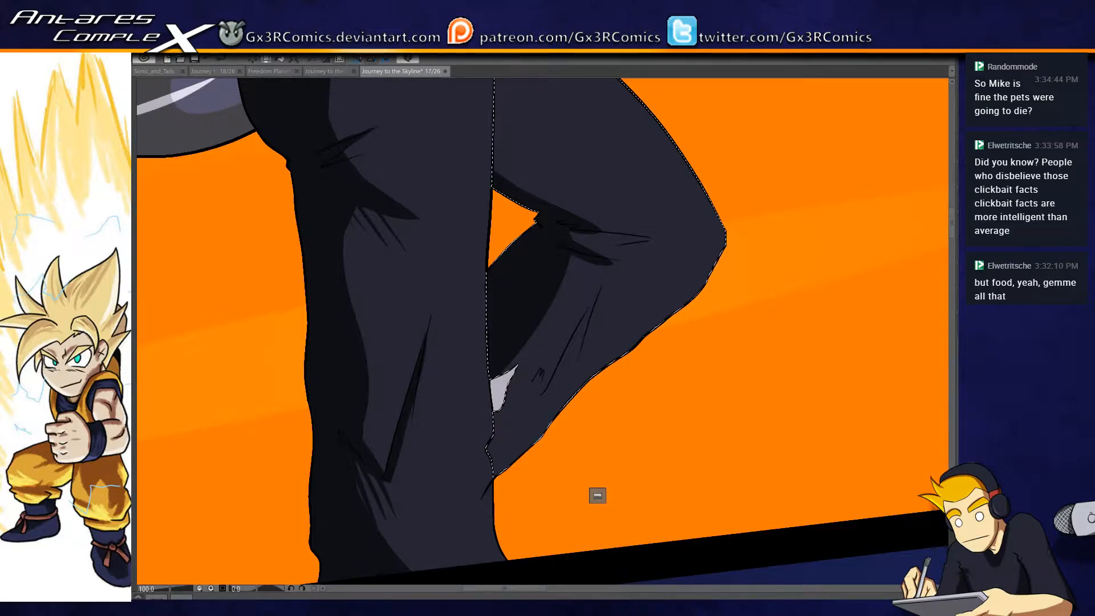
- Extend the near-black shadows on the bent trouser leg with jagged folds below the knee and down the inner calf
{"action": "left_click_drag", "start_coordinate": [505, 392], "coordinate": [473, 445]}
{"action": "left_click_drag", "start_coordinate": [541, 292], "coordinate": [459, 460]}
{"action": "mouse_move", "coordinate": [573, 237]}
{"action": "left_mouse_down"}
{"action": "mouse_move", "coordinate": [563, 290]}
{"action": "mouse_move", "coordinate": [456, 464]}
{"action": "left_mouse_up"}
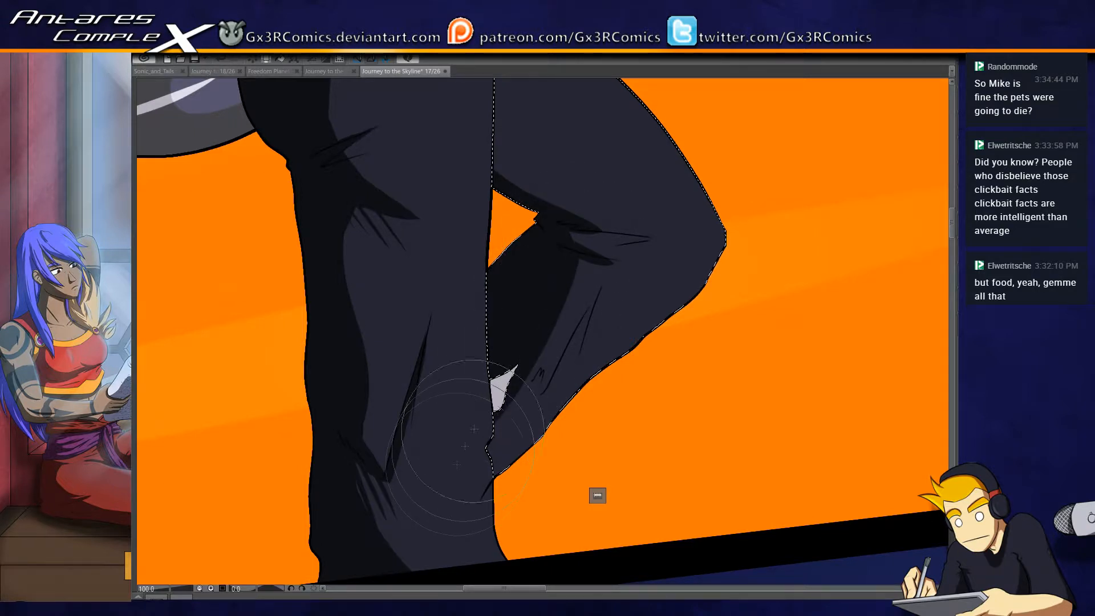
{"action": "left_click_drag", "start_coordinate": [574, 229], "coordinate": [584, 252]}
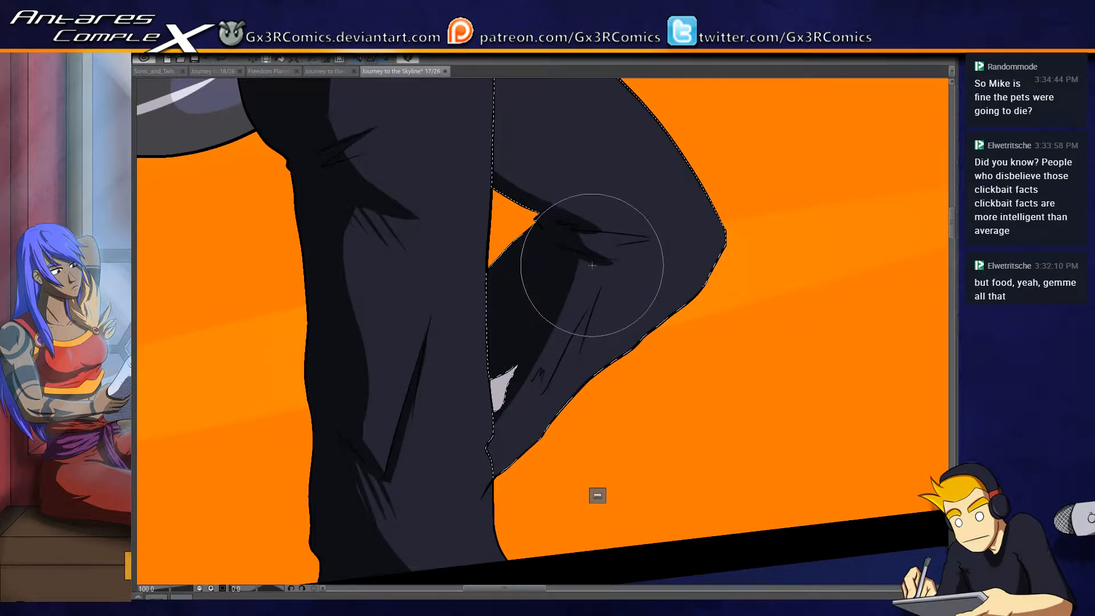
{"action": "mouse_move", "coordinate": [584, 262]}
{"action": "left_mouse_down"}
{"action": "mouse_move", "coordinate": [509, 379]}
{"action": "mouse_move", "coordinate": [528, 427]}
{"action": "left_mouse_up"}
{"action": "left_click_drag", "start_coordinate": [572, 293], "coordinate": [560, 350]}
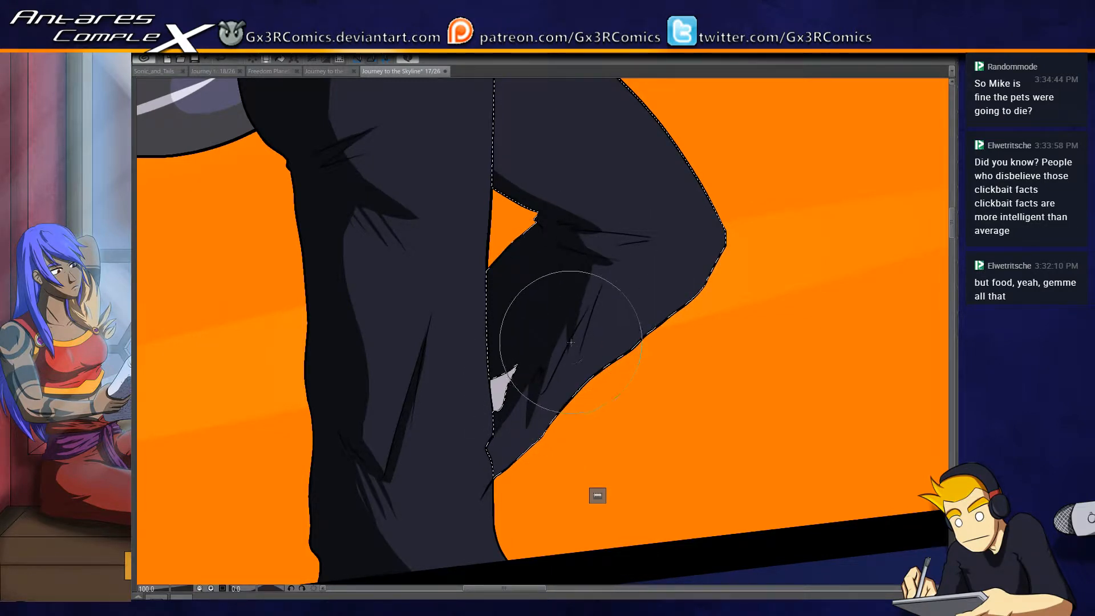
{"action": "left_click_drag", "start_coordinate": [494, 283], "coordinate": [513, 378]}
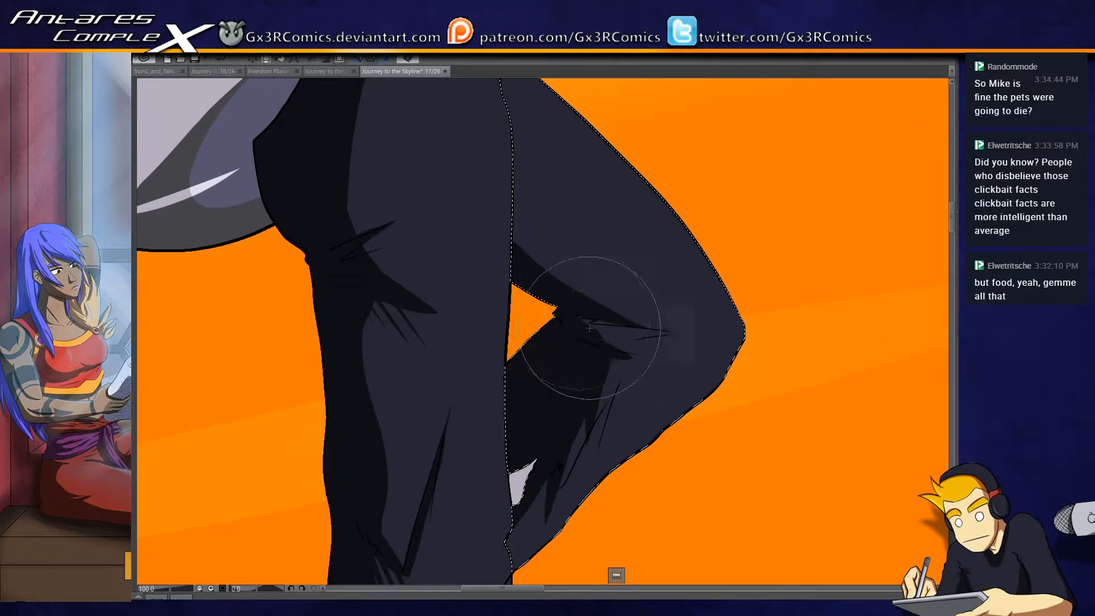
{"action": "left_click_drag", "start_coordinate": [505, 282], "coordinate": [530, 425]}
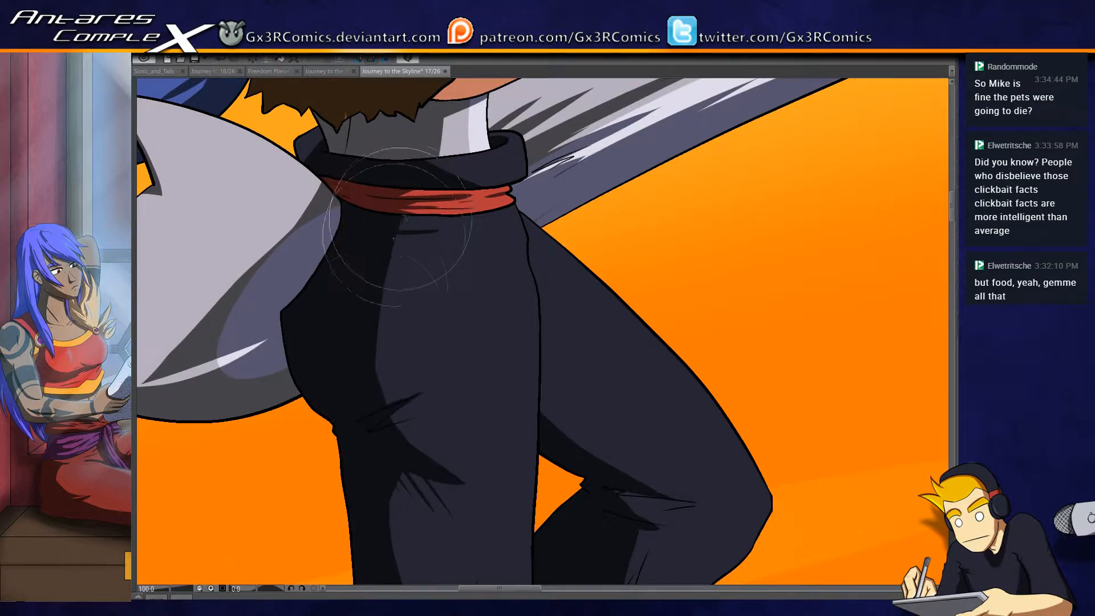
- Select the torn orange lining under the fur vest's armhole and paint a dark reddish-brown shadow along the fur edge
{"action": "left_click_drag", "start_coordinate": [393, 349], "coordinate": [459, 326]}
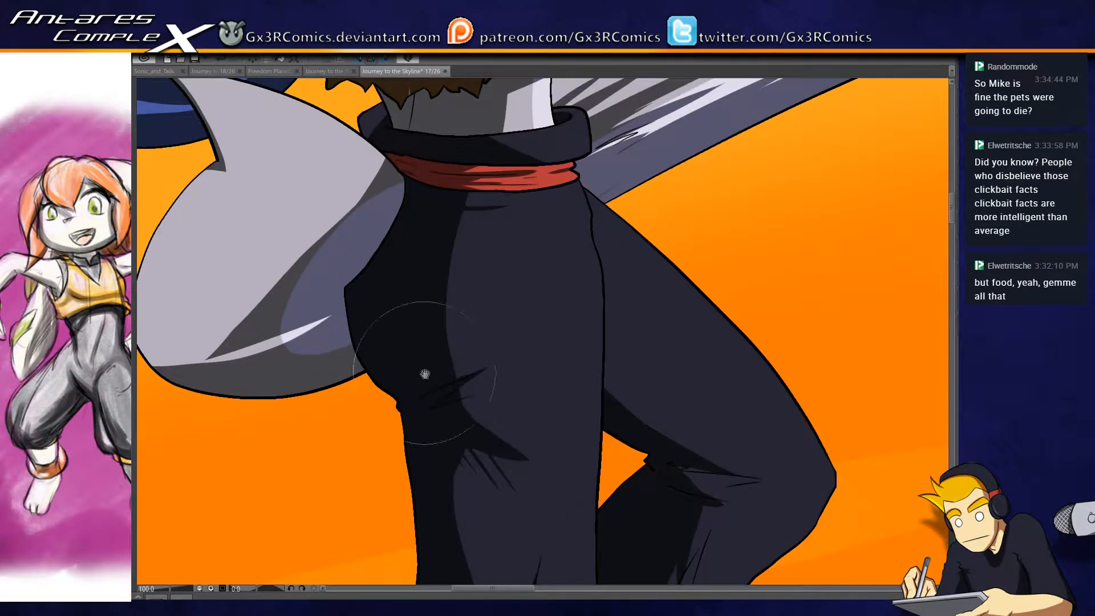
{"action": "scroll", "coordinate": [439, 353], "scroll_direction": "down", "scroll_amount": 1}
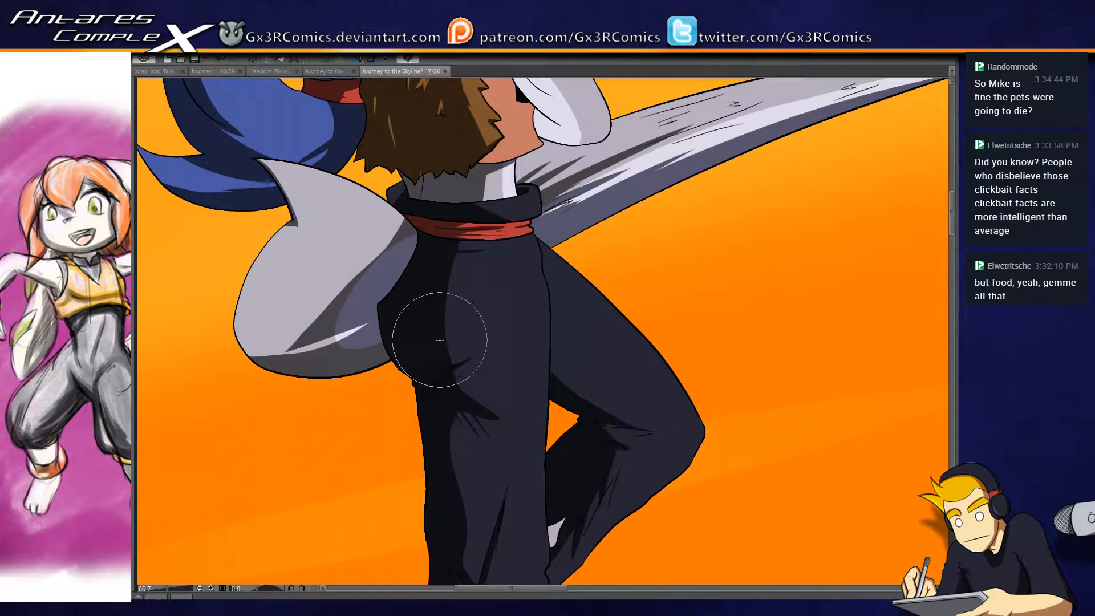
{"action": "left_click_drag", "start_coordinate": [512, 146], "coordinate": [503, 212]}
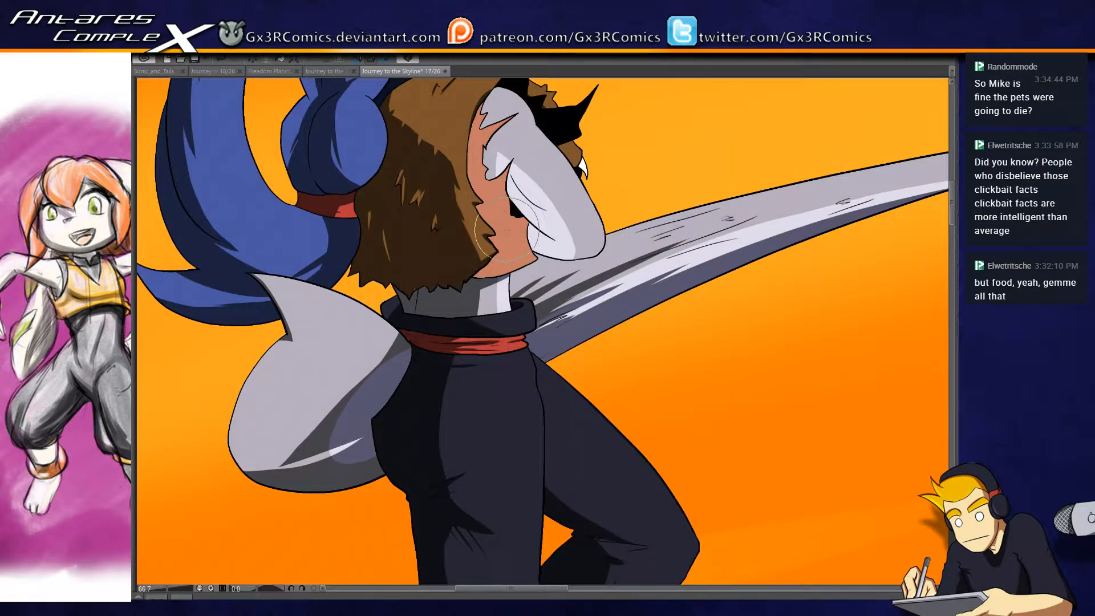
{"action": "key", "text": "p"}
{"action": "mouse_move", "coordinate": [466, 127]}
{"action": "left_mouse_down"}
{"action": "mouse_move", "coordinate": [487, 291]}
{"action": "mouse_move", "coordinate": [468, 160]}
{"action": "mouse_move", "coordinate": [496, 279]}
{"action": "left_mouse_up"}
{"action": "left_click_drag", "start_coordinate": [478, 203], "coordinate": [513, 329]}
{"action": "mouse_move", "coordinate": [445, 212]}
{"action": "left_mouse_down"}
{"action": "mouse_move", "coordinate": [488, 260]}
{"action": "mouse_move", "coordinate": [547, 262]}
{"action": "left_mouse_up"}
{"action": "left_click_drag", "start_coordinate": [489, 162], "coordinate": [488, 218]}
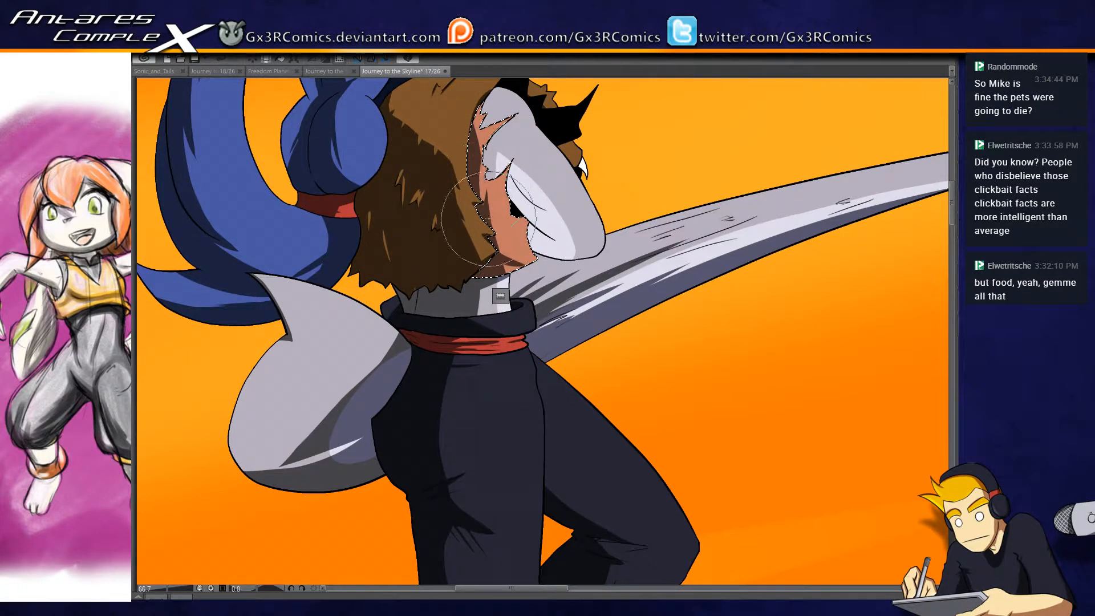
- Refine the reddish-brown lining shadow with spikes near the upper tear and a broader shadow across its lower corner
{"action": "scroll", "coordinate": [505, 235], "scroll_direction": "up", "scroll_amount": 3}
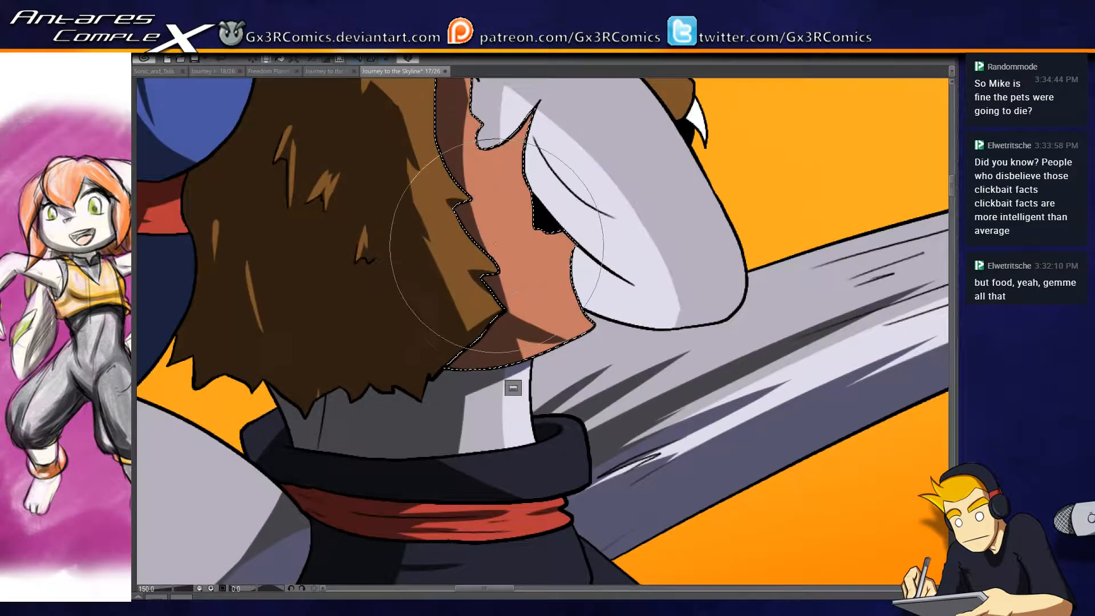
{"action": "left_click_drag", "start_coordinate": [483, 205], "coordinate": [490, 309]}
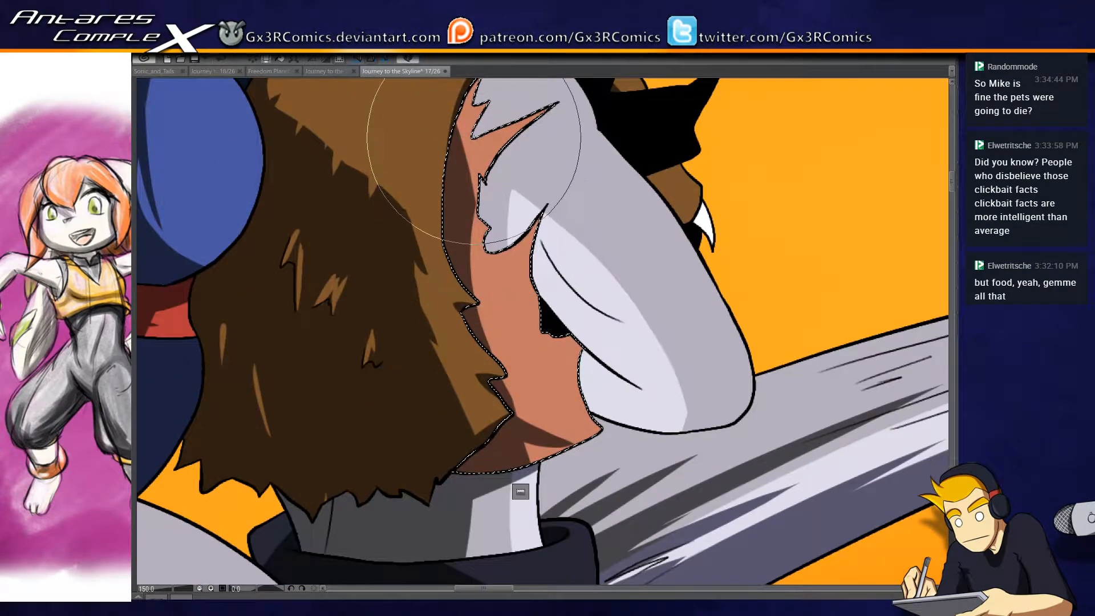
{"action": "left_click_drag", "start_coordinate": [472, 126], "coordinate": [478, 215]}
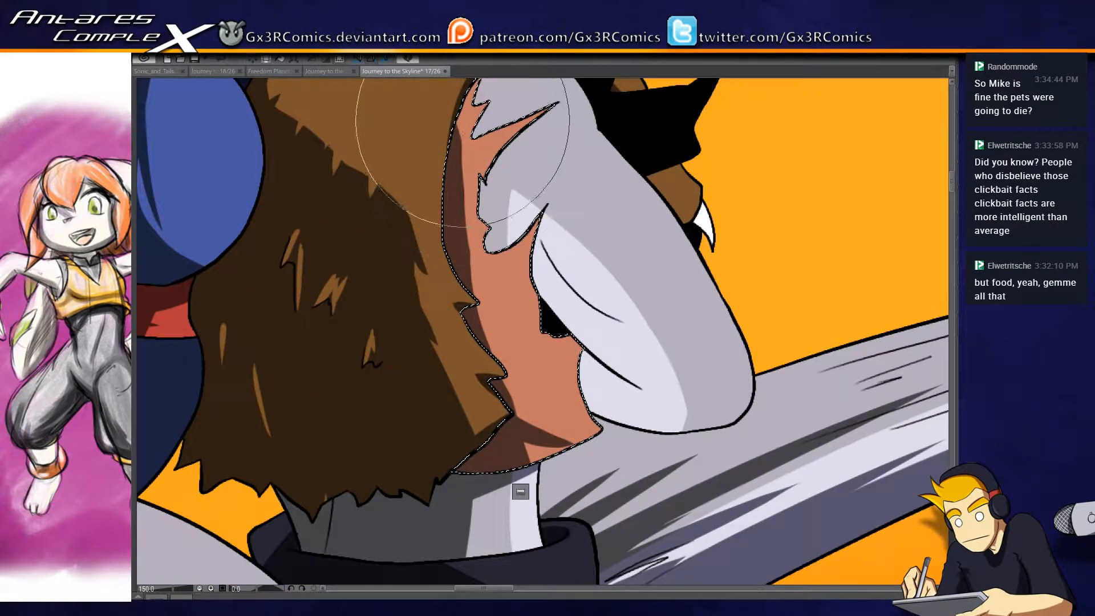
{"action": "mouse_move", "coordinate": [463, 128]}
{"action": "left_mouse_down"}
{"action": "mouse_move", "coordinate": [445, 186]}
{"action": "mouse_move", "coordinate": [473, 109]}
{"action": "left_mouse_up"}
{"action": "mouse_move", "coordinate": [473, 151]}
{"action": "left_mouse_down"}
{"action": "mouse_move", "coordinate": [463, 235]}
{"action": "mouse_move", "coordinate": [474, 289]}
{"action": "mouse_move", "coordinate": [570, 443]}
{"action": "mouse_move", "coordinate": [523, 436]}
{"action": "left_mouse_up"}
{"action": "left_click_drag", "start_coordinate": [492, 319], "coordinate": [685, 466]}
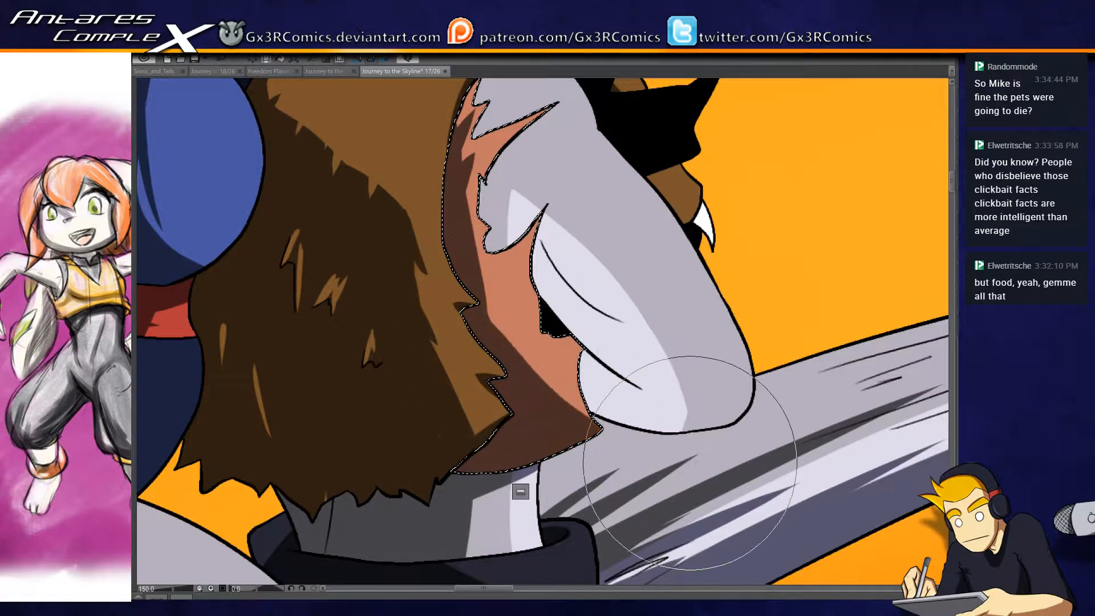
{"action": "mouse_move", "coordinate": [576, 451]}
{"action": "left_mouse_down"}
{"action": "mouse_move", "coordinate": [514, 424]}
{"action": "mouse_move", "coordinate": [548, 353]}
{"action": "mouse_move", "coordinate": [531, 285]}
{"action": "left_mouse_up"}
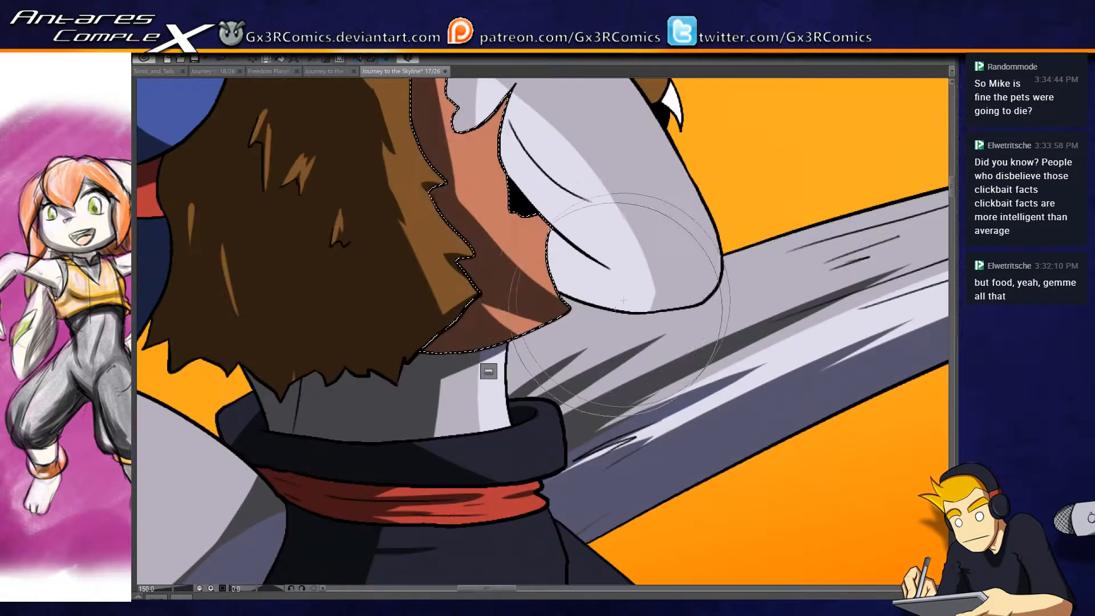
- Select the grey arm, paint purple-grey shadows on its underside and dark grey ones at the torn shoulder and elbow, and clear the selection
{"action": "left_click", "coordinate": [571, 256], "text": "alt"}
{"action": "left_click_drag", "start_coordinate": [558, 211], "coordinate": [520, 285]}
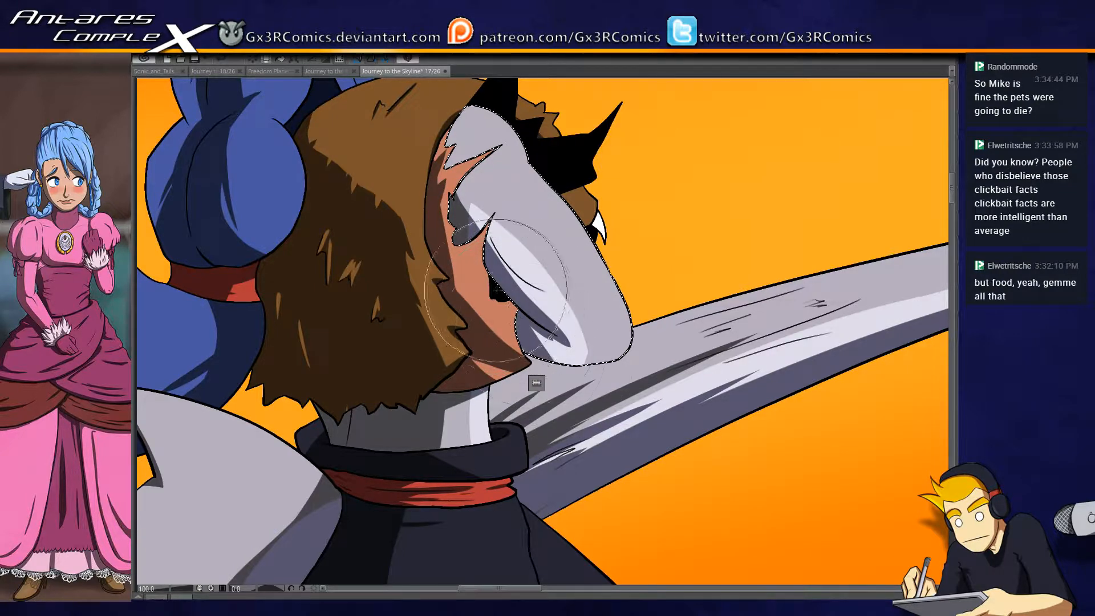
{"action": "left_click_drag", "start_coordinate": [507, 328], "coordinate": [596, 385]}
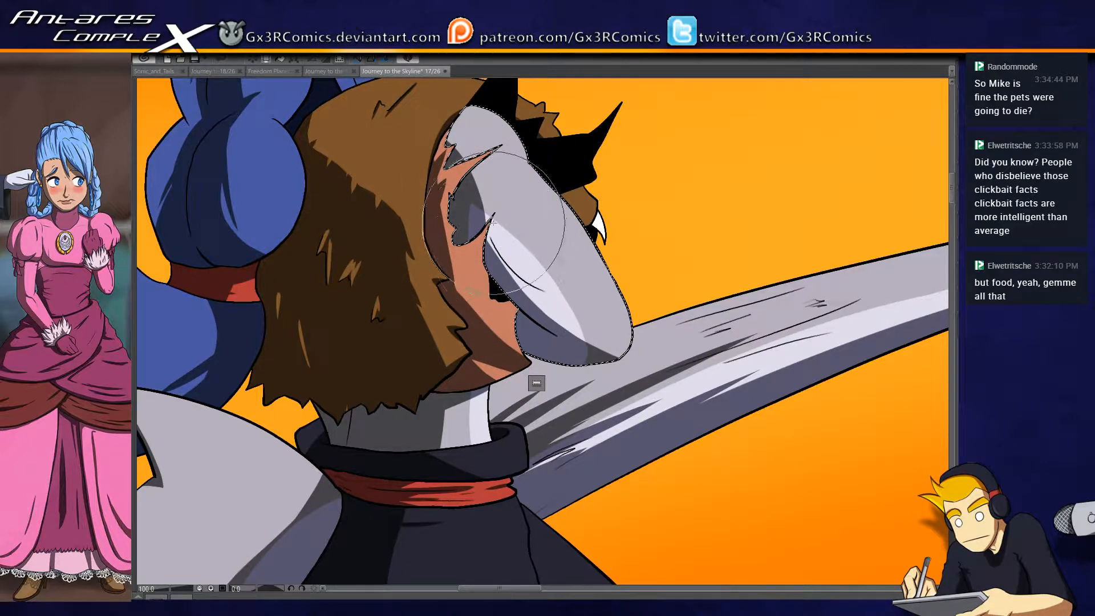
{"action": "scroll", "coordinate": [494, 252], "scroll_direction": "up", "scroll_amount": 2}
{"action": "left_click_drag", "start_coordinate": [492, 251], "coordinate": [507, 267]}
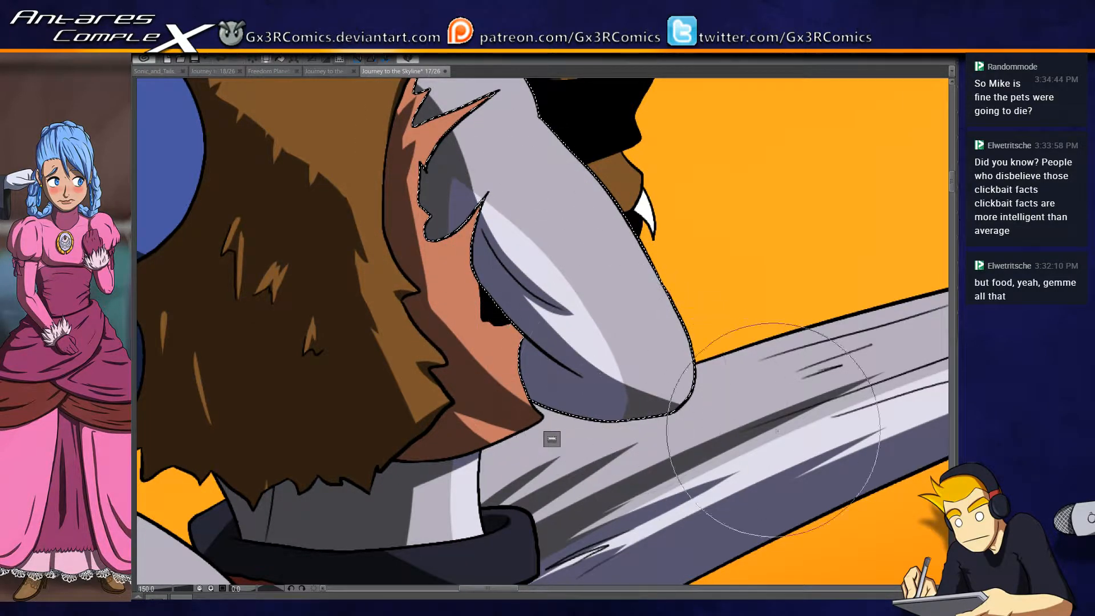
{"action": "mouse_move", "coordinate": [659, 447]}
{"action": "left_mouse_down"}
{"action": "mouse_move", "coordinate": [625, 377]}
{"action": "mouse_move", "coordinate": [614, 311]}
{"action": "left_mouse_up"}
{"action": "left_click_drag", "start_coordinate": [408, 396], "coordinate": [526, 308]}
{"action": "key", "text": "ctrl+d"}
- Select the rolled black waistband above the red sash and paint a near-black shadow at its tail-side end
{"action": "left_click_drag", "start_coordinate": [422, 365], "coordinate": [556, 346]}
{"action": "key", "text": "p"}
{"action": "left_click_drag", "start_coordinate": [378, 285], "coordinate": [476, 310]}
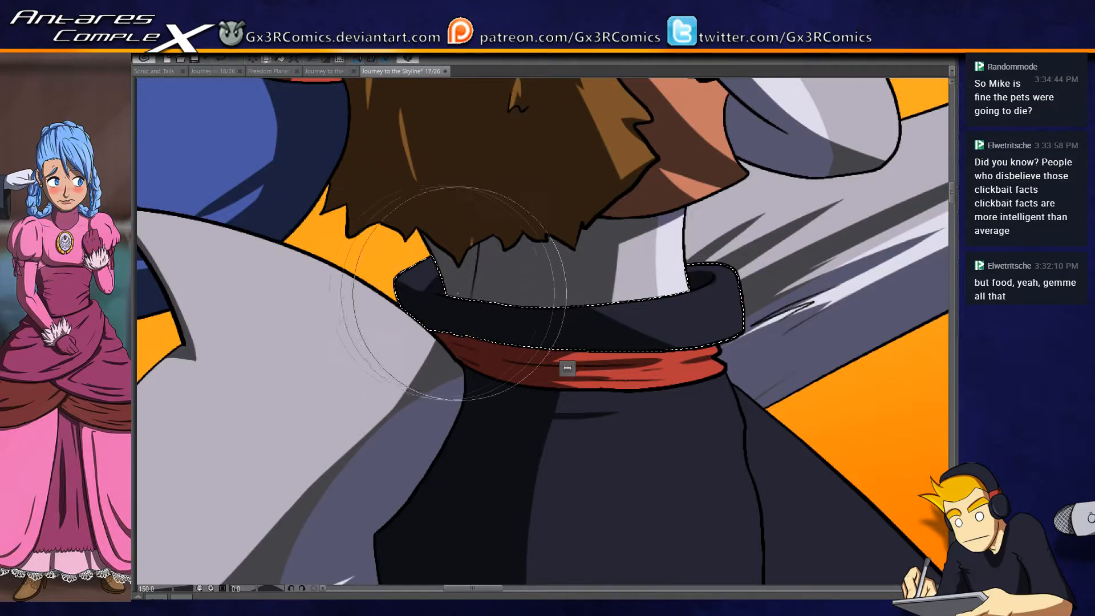
{"action": "left_click_drag", "start_coordinate": [383, 380], "coordinate": [478, 357]}
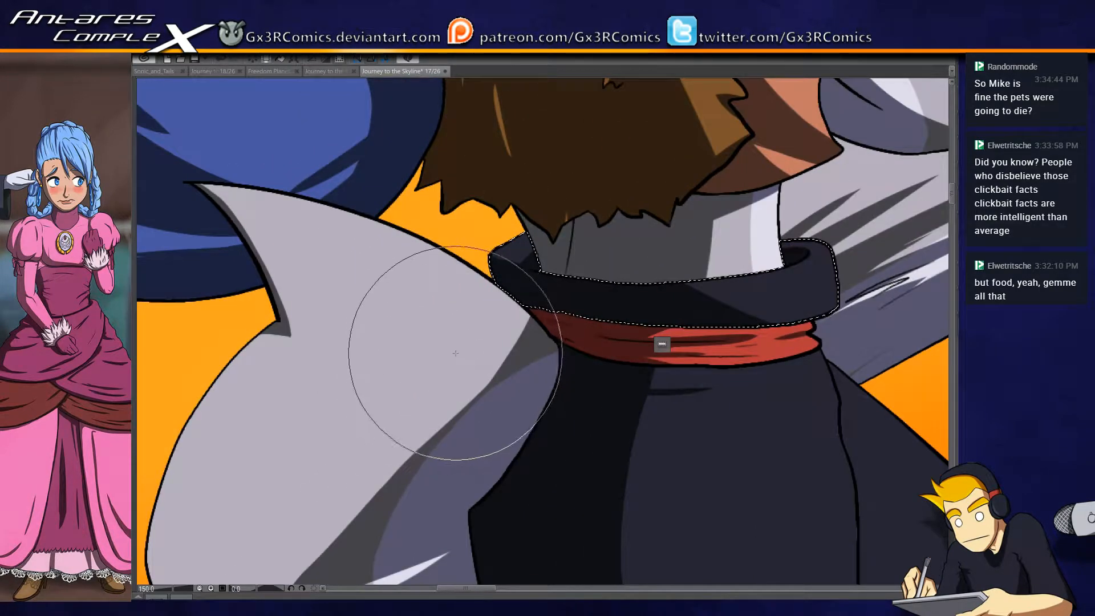
- Select the blue hair beside the face and paint dark blue shadows down its back portion and along the strand beside the cheek
{"action": "scroll", "coordinate": [449, 353], "scroll_direction": "down", "scroll_amount": 4}
{"action": "scroll", "coordinate": [584, 399], "scroll_direction": "up", "scroll_amount": 3}
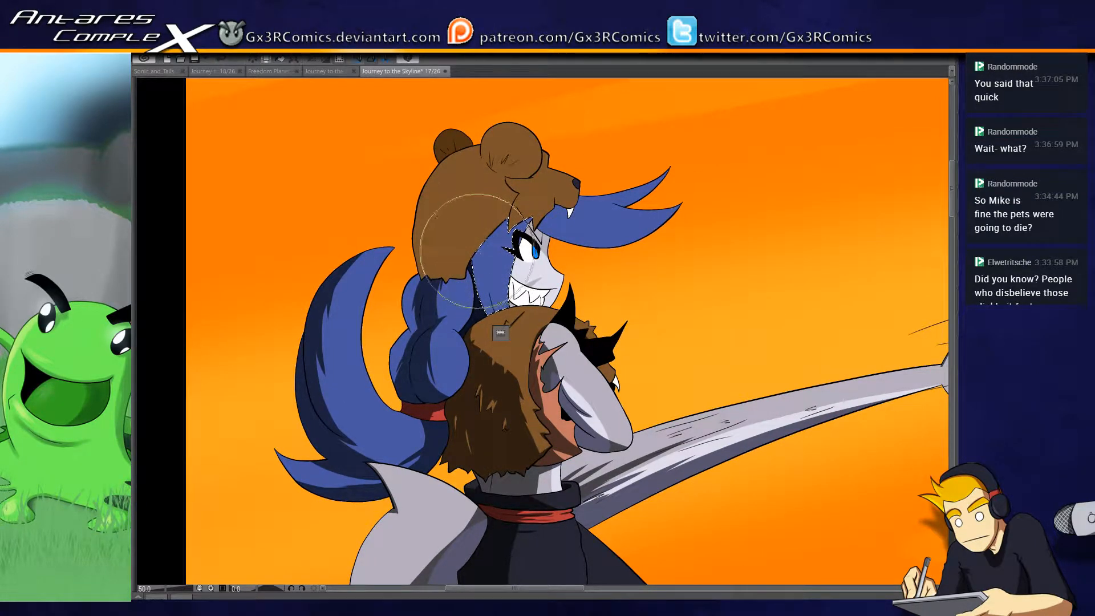
{"action": "scroll", "coordinate": [498, 257], "scroll_direction": "up", "scroll_amount": 2}
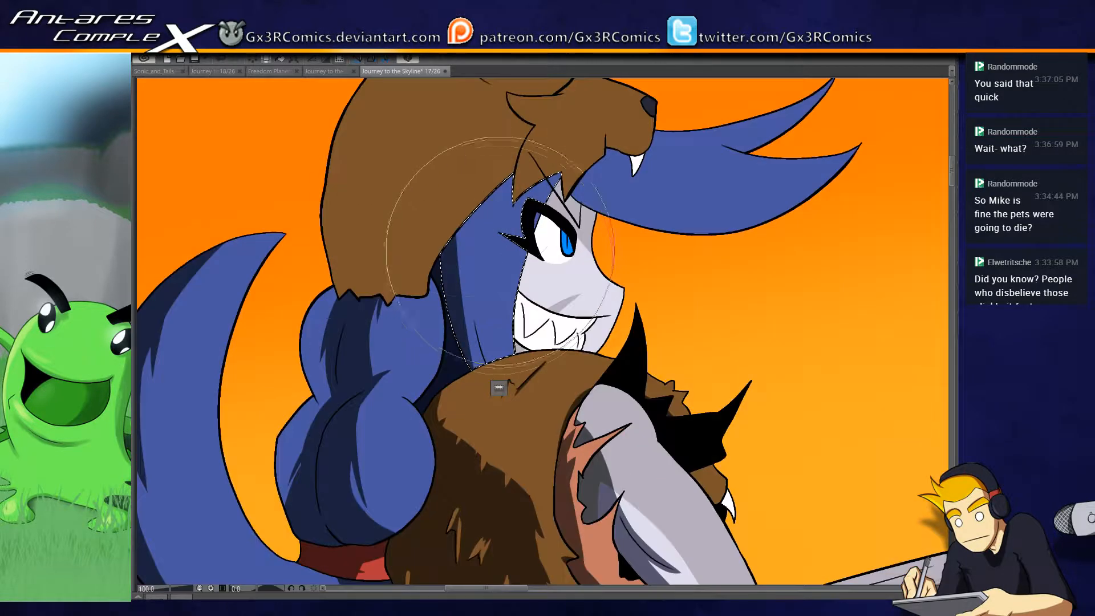
{"action": "left_click_drag", "start_coordinate": [476, 191], "coordinate": [559, 466]}
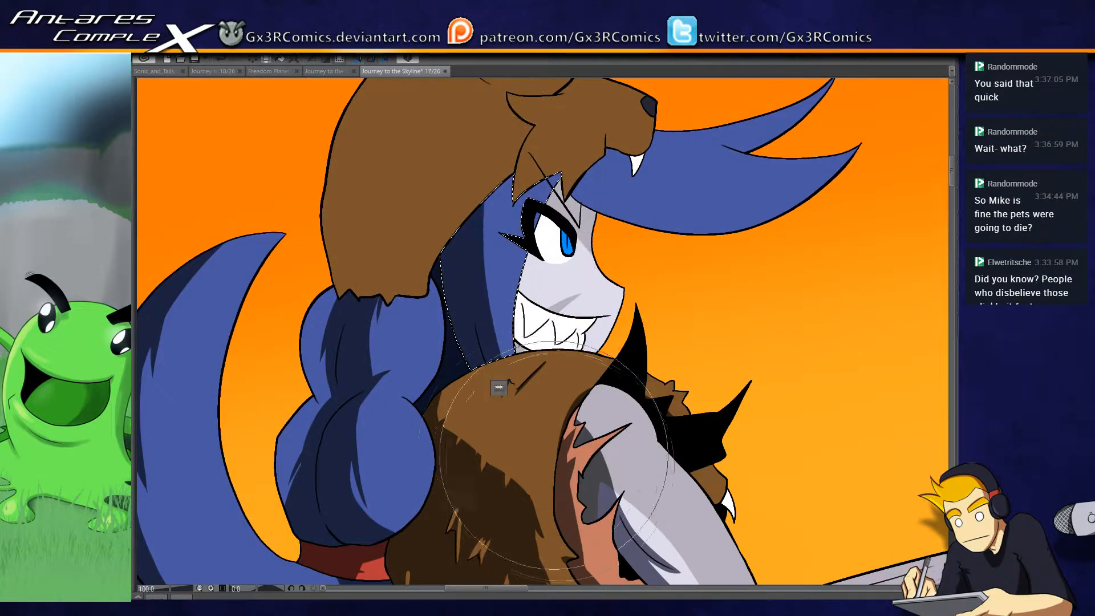
{"action": "left_click_drag", "start_coordinate": [526, 177], "coordinate": [481, 264]}
{"action": "key", "text": "ctrl+d"}
{"action": "key", "text": "w"}
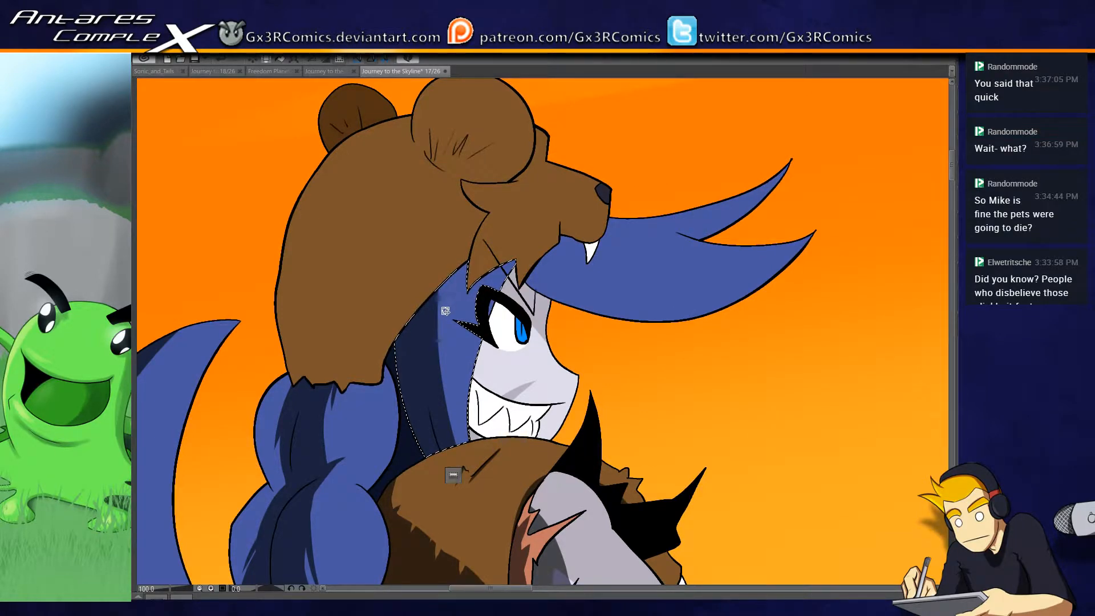
- Paint dark blue shadow streaks on the hair under the bear hood beside the eye, undoing unsatisfactory strokes
{"action": "left_click_drag", "start_coordinate": [474, 229], "coordinate": [445, 411]}
{"action": "key", "text": "ctrl+z"}
{"action": "left_click_drag", "start_coordinate": [472, 215], "coordinate": [462, 399]}
{"action": "key", "text": "ctrl+z"}
{"action": "mouse_move", "coordinate": [458, 246]}
{"action": "left_mouse_down"}
{"action": "mouse_move", "coordinate": [446, 306]}
{"action": "mouse_move", "coordinate": [463, 403]}
{"action": "left_mouse_up"}
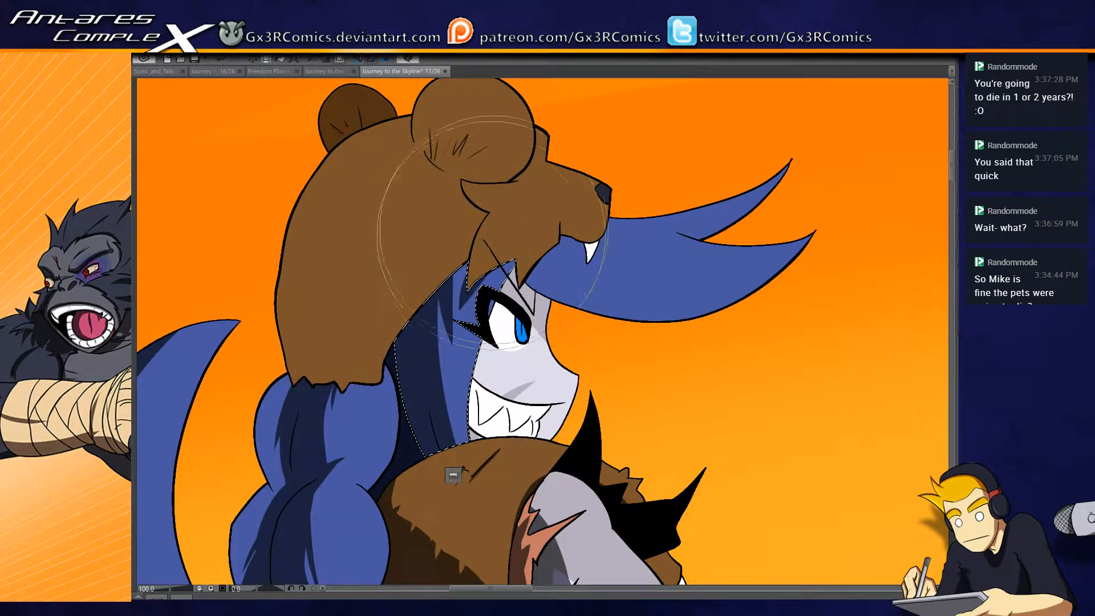
- Select the blue hair locks sweeping forward, paint a dark blue shadow along their underside and a small one beneath the bear's snout
{"action": "key", "text": "ctrl+minus"}
{"action": "key", "text": "ctrl+plus"}
{"action": "left_click_drag", "start_coordinate": [622, 291], "coordinate": [521, 341]}
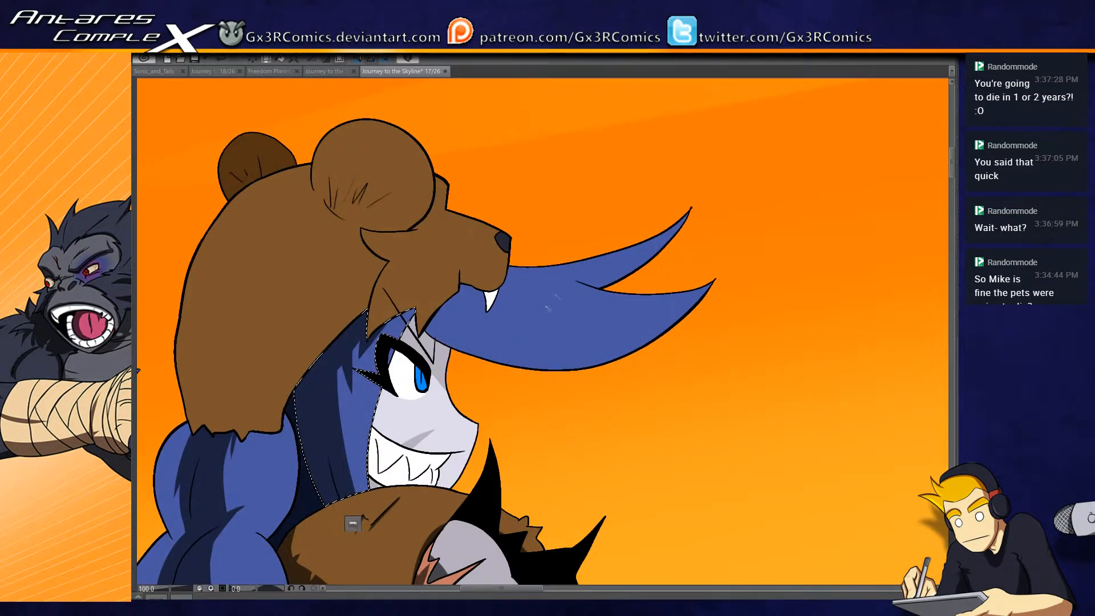
{"action": "mouse_move", "coordinate": [406, 305]}
{"action": "left_mouse_down"}
{"action": "mouse_move", "coordinate": [642, 280]}
{"action": "mouse_move", "coordinate": [539, 359]}
{"action": "mouse_move", "coordinate": [672, 336]}
{"action": "left_mouse_up"}
{"action": "left_click_drag", "start_coordinate": [428, 287], "coordinate": [741, 311]}
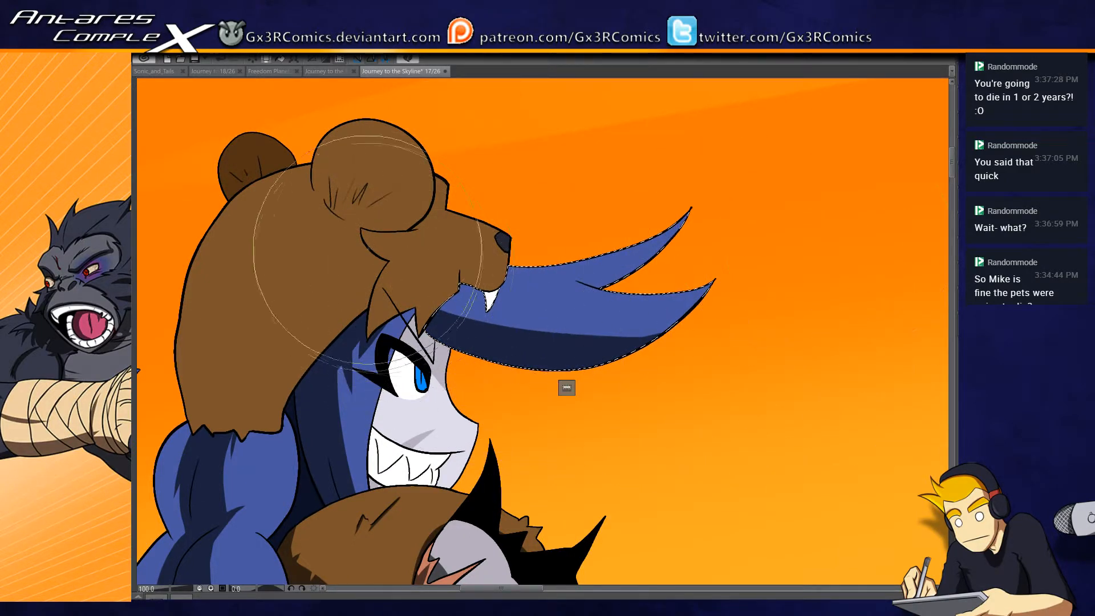
{"action": "mouse_move", "coordinate": [482, 290]}
{"action": "left_mouse_down"}
{"action": "mouse_move", "coordinate": [435, 304]}
{"action": "mouse_move", "coordinate": [478, 293]}
{"action": "mouse_move", "coordinate": [426, 325]}
{"action": "mouse_move", "coordinate": [488, 279]}
{"action": "mouse_move", "coordinate": [467, 313]}
{"action": "left_mouse_up"}
{"action": "key", "text": "ctrl+z"}
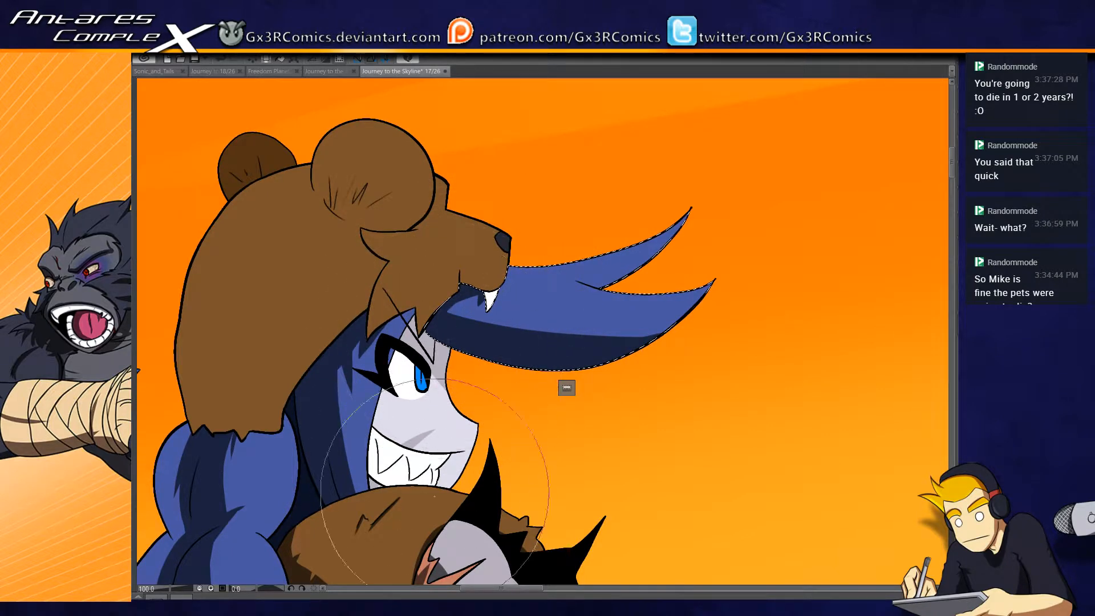
- Select the face and paint a thin grey shadow along the side bordering the hair, undoing strokes that cover too much
{"action": "left_click_drag", "start_coordinate": [435, 492], "coordinate": [423, 406]}
{"action": "key", "text": "w"}
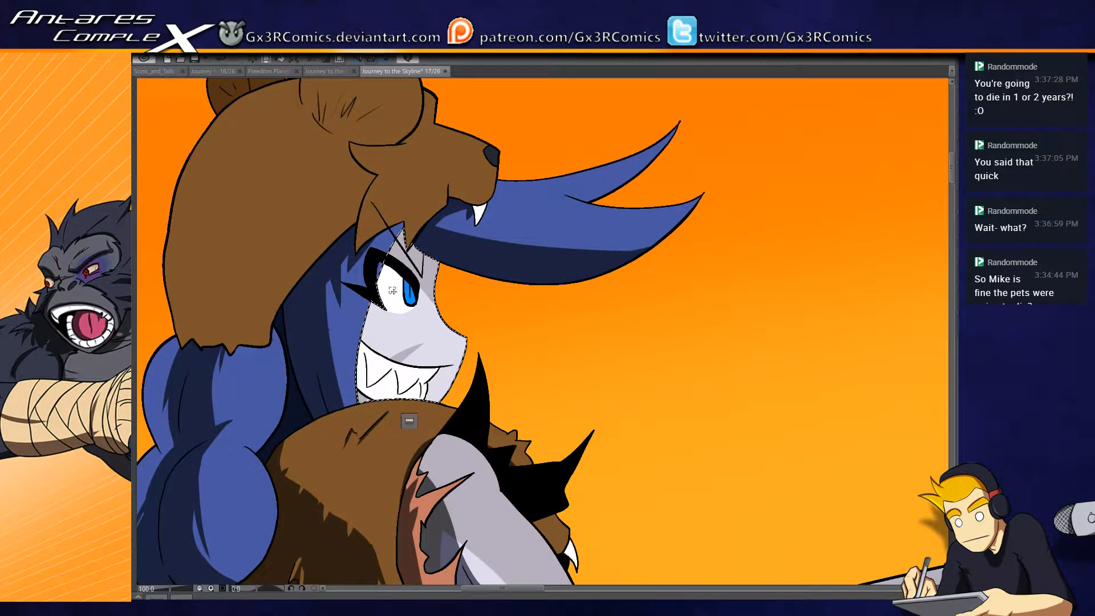
{"action": "left_click_drag", "start_coordinate": [424, 176], "coordinate": [403, 539]}
{"action": "key", "text": "ctrl+z"}
{"action": "left_click_drag", "start_coordinate": [424, 196], "coordinate": [410, 532]}
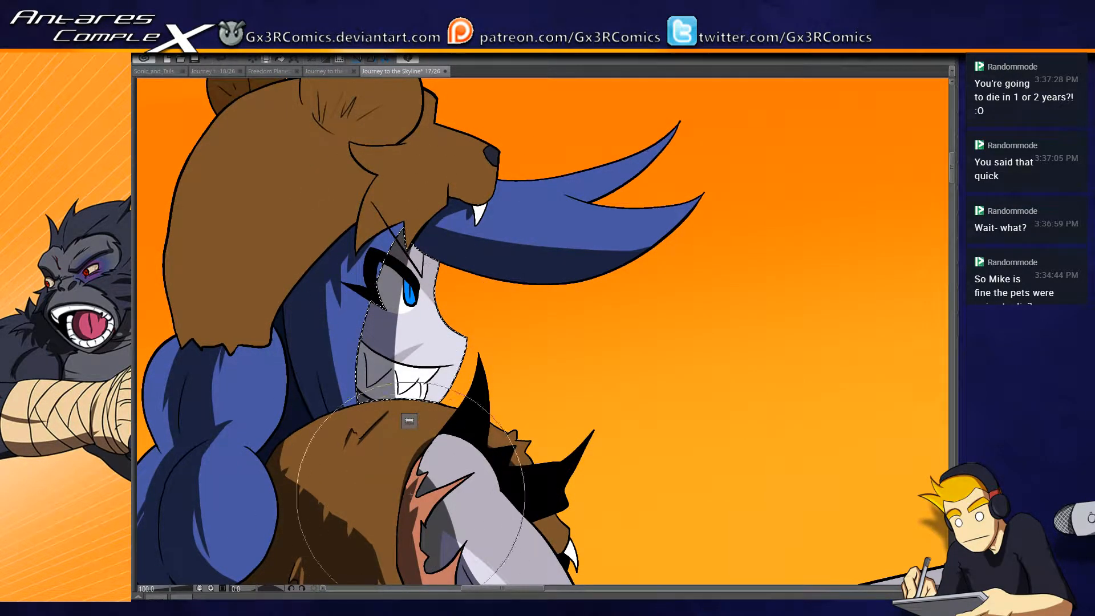
{"action": "left_click_drag", "start_coordinate": [420, 205], "coordinate": [401, 428]}
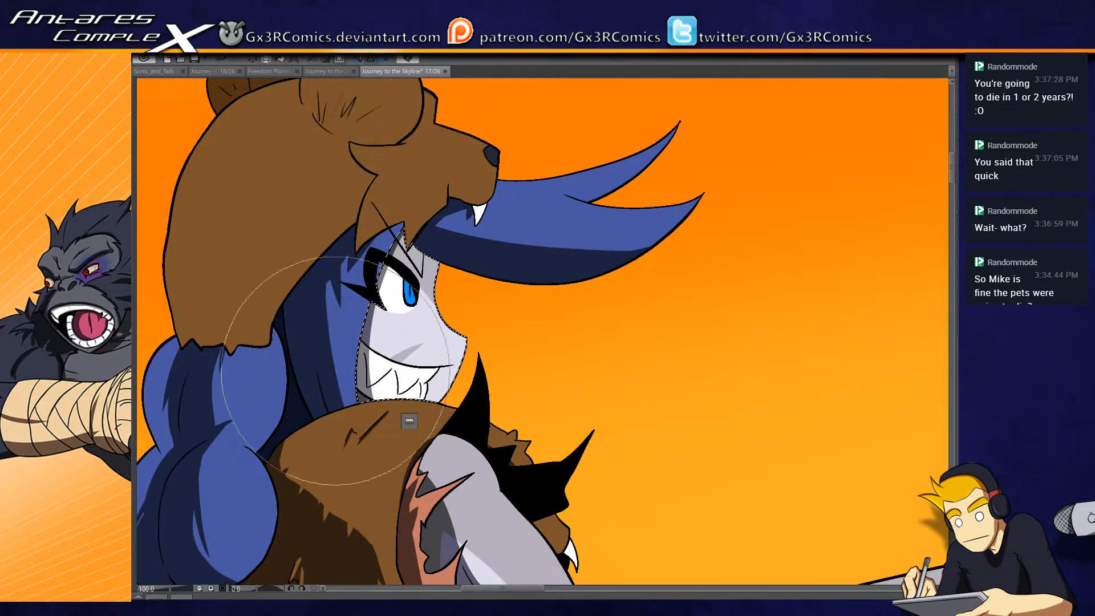
- Add dark grey shadows on the forehead beneath the hood, over the top of the eye and along the jaw, and clear the selection
{"action": "scroll", "coordinate": [380, 321], "scroll_direction": "up", "scroll_amount": 1}
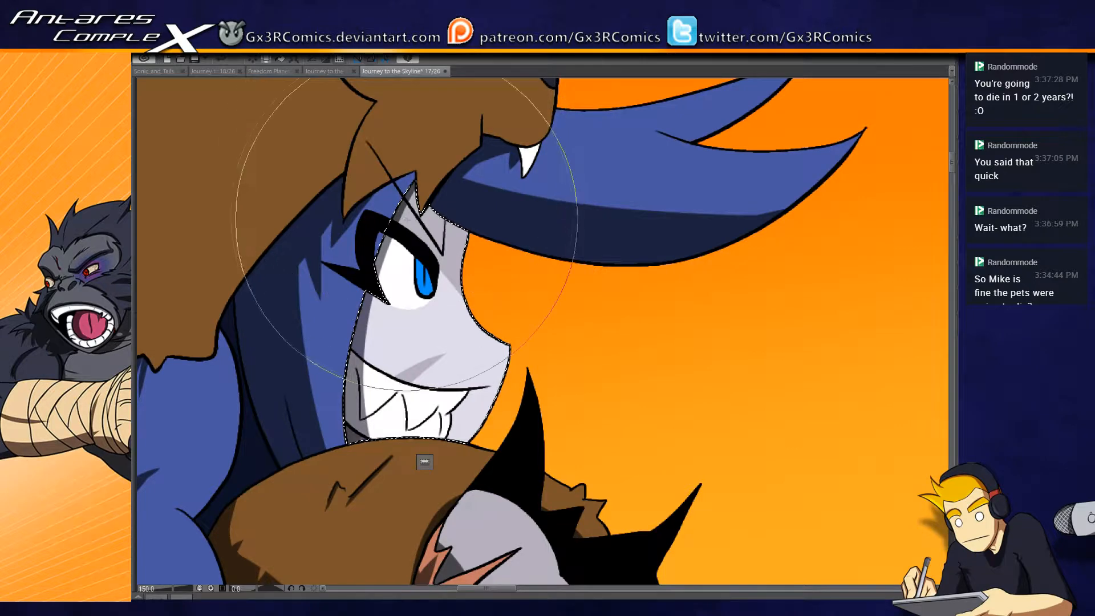
{"action": "scroll", "coordinate": [402, 223], "scroll_direction": "down", "scroll_amount": 1}
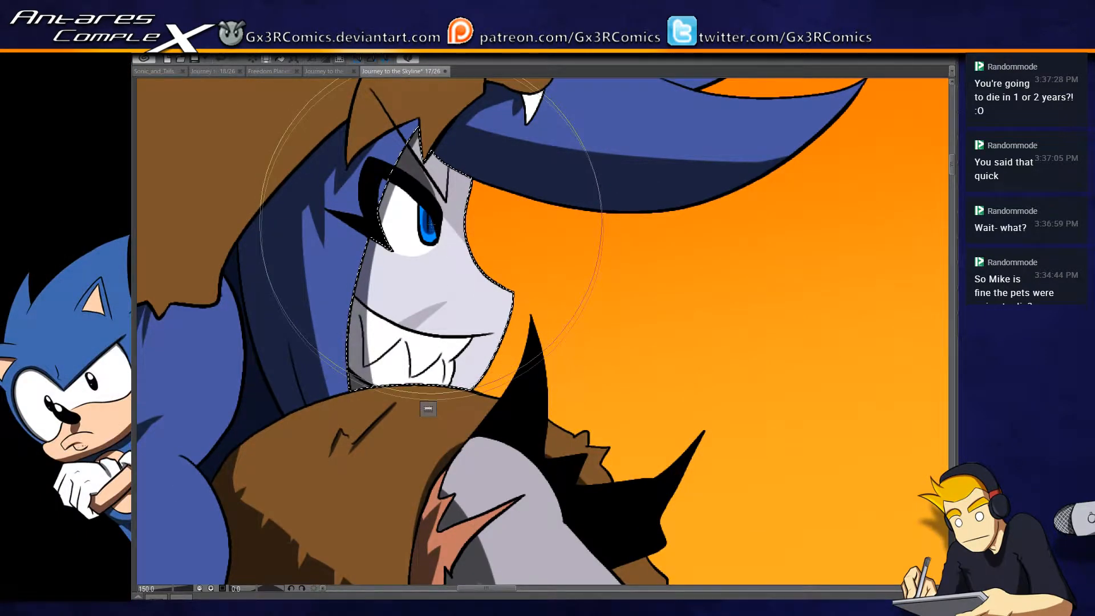
{"action": "left_click_drag", "start_coordinate": [425, 390], "coordinate": [403, 279]}
{"action": "key", "text": "ctrl+d"}
- Select the bent trouser leg again and paint a pointed near-black fold shadow on the inner thigh above the knee gap
{"action": "scroll", "coordinate": [495, 421], "scroll_direction": "down", "scroll_amount": 2}
{"action": "left_click_drag", "start_coordinate": [562, 547], "coordinate": [491, 385]}
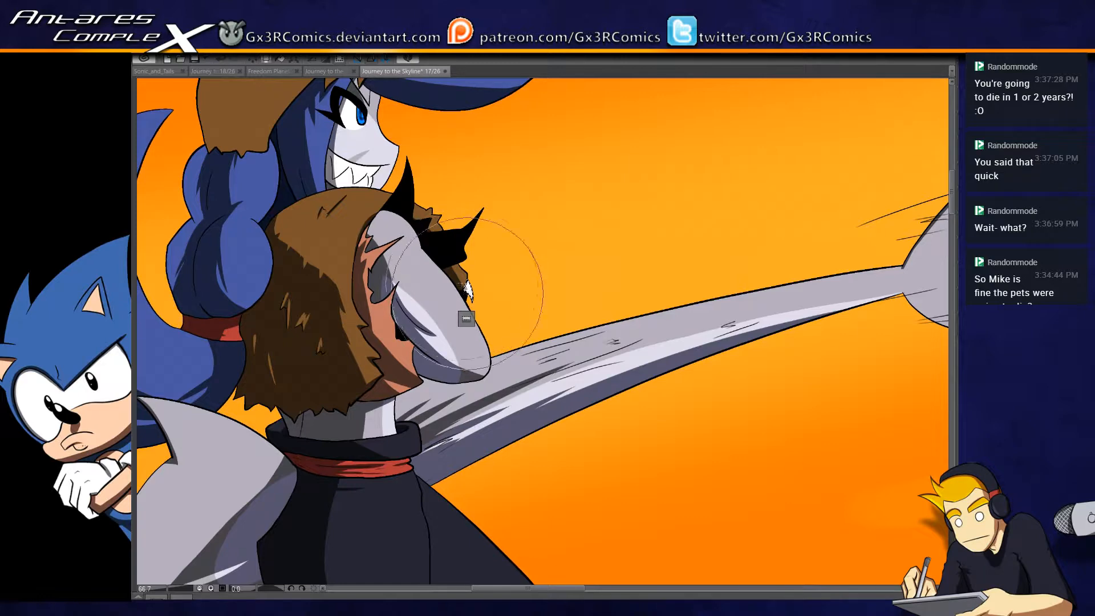
{"action": "left_click_drag", "start_coordinate": [454, 478], "coordinate": [470, 281]}
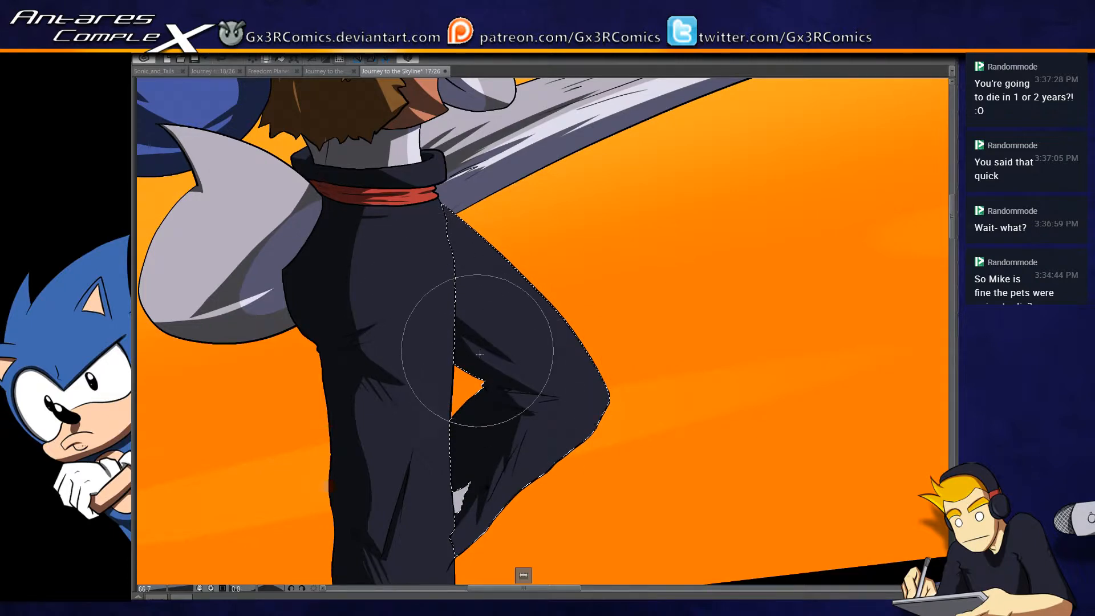
{"action": "left_click_drag", "start_coordinate": [503, 504], "coordinate": [542, 384]}
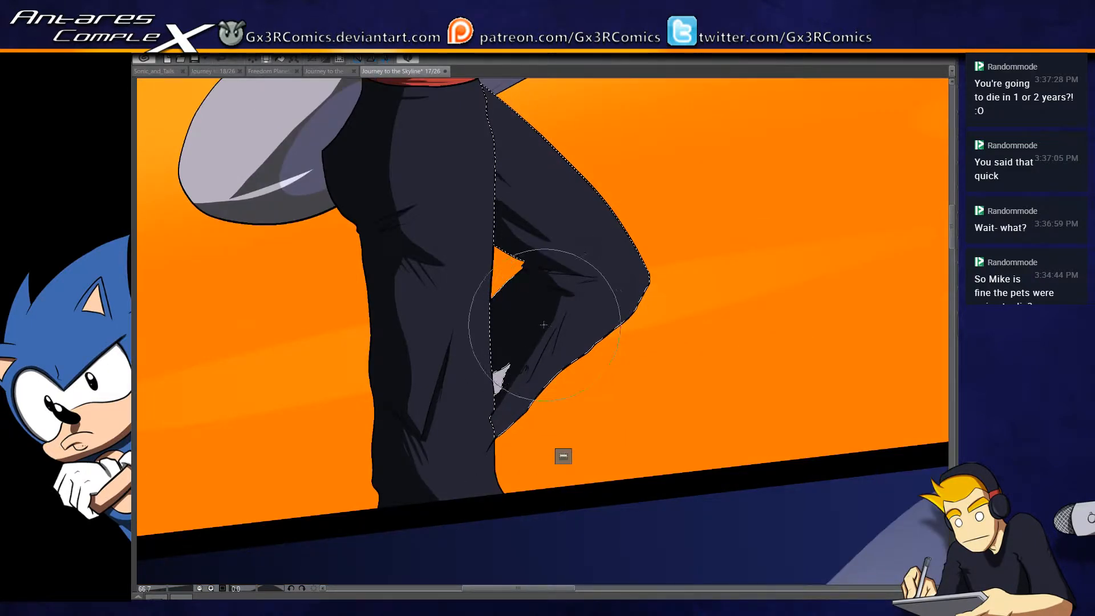
- Clear the trouser selection, select the grey tail base behind the hips and paint a soft dark shadow on it beside the waist
{"action": "key", "text": "ctrl+d"}
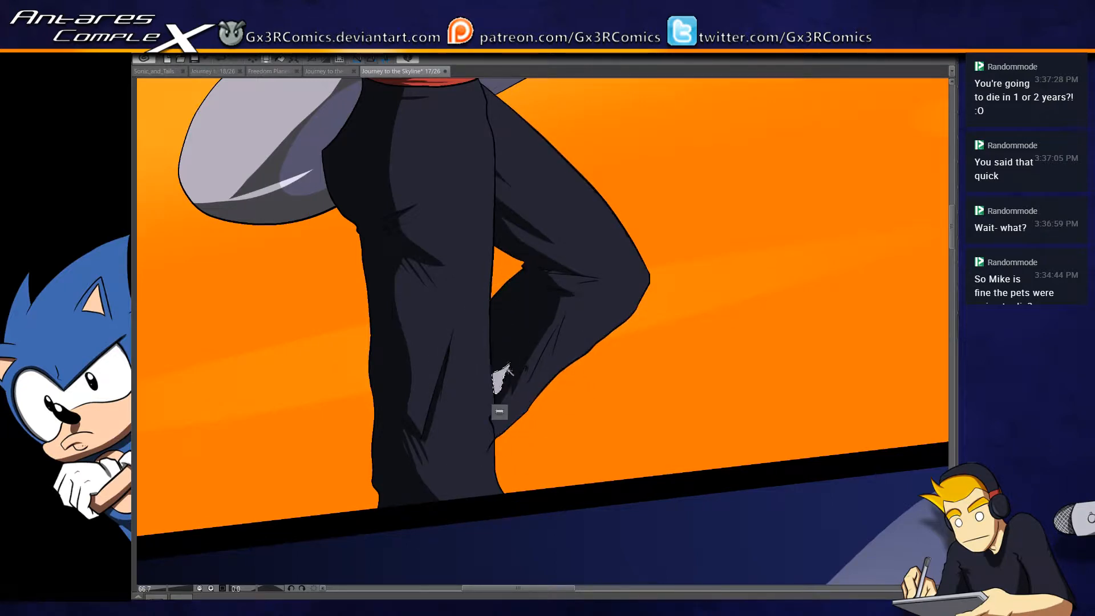
{"action": "key", "text": "ctrl+d"}
{"action": "left_click_drag", "start_coordinate": [401, 313], "coordinate": [442, 484]}
{"action": "left_click_drag", "start_coordinate": [349, 386], "coordinate": [469, 386]}
{"action": "left_click_drag", "start_coordinate": [506, 323], "coordinate": [430, 418]}
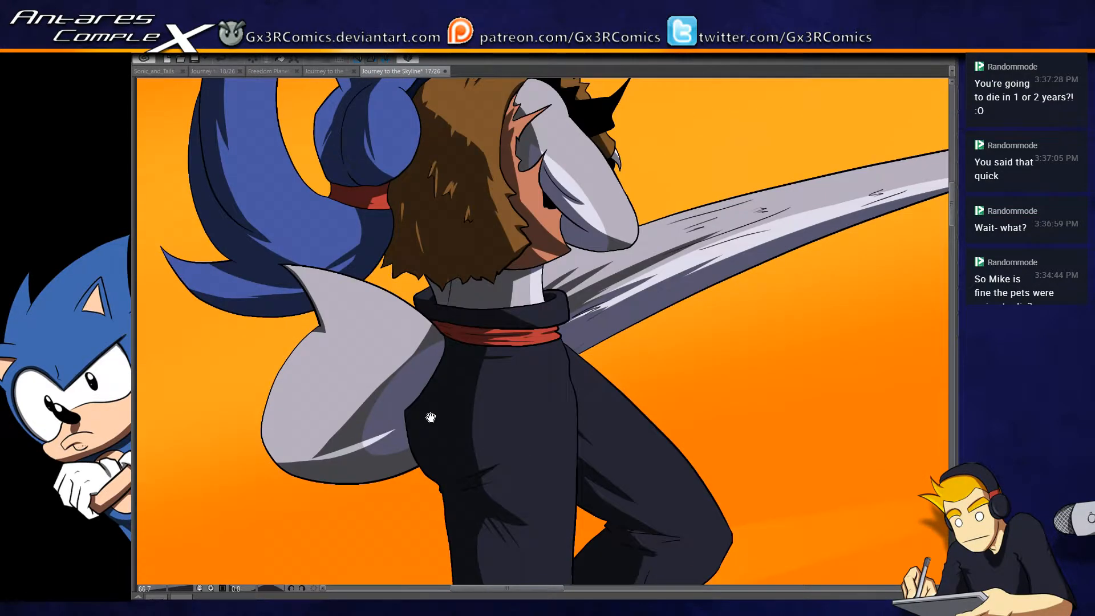
{"action": "key", "text": "w"}
{"action": "left_click", "coordinate": [373, 338]}
{"action": "key", "text": "b"}
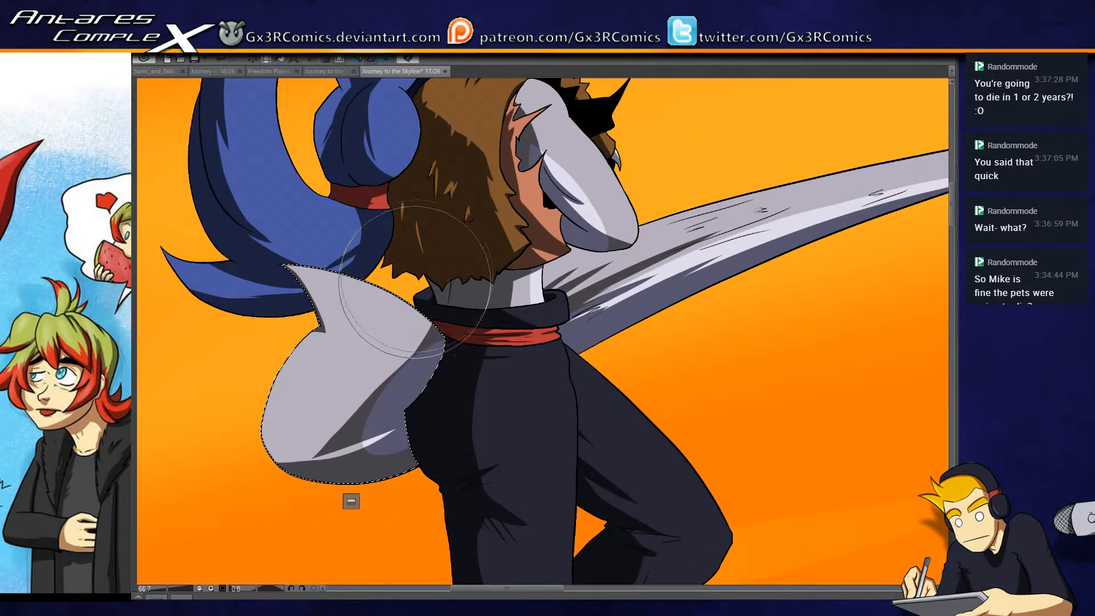
- Rework the forward blue hair locks' underside shadow in dark blue with a pointed edge, darken the area beneath the bear's snout and save the page
{"action": "left_click_drag", "start_coordinate": [764, 208], "coordinate": [314, 430]}
{"action": "left_click_drag", "start_coordinate": [642, 424], "coordinate": [830, 443]}
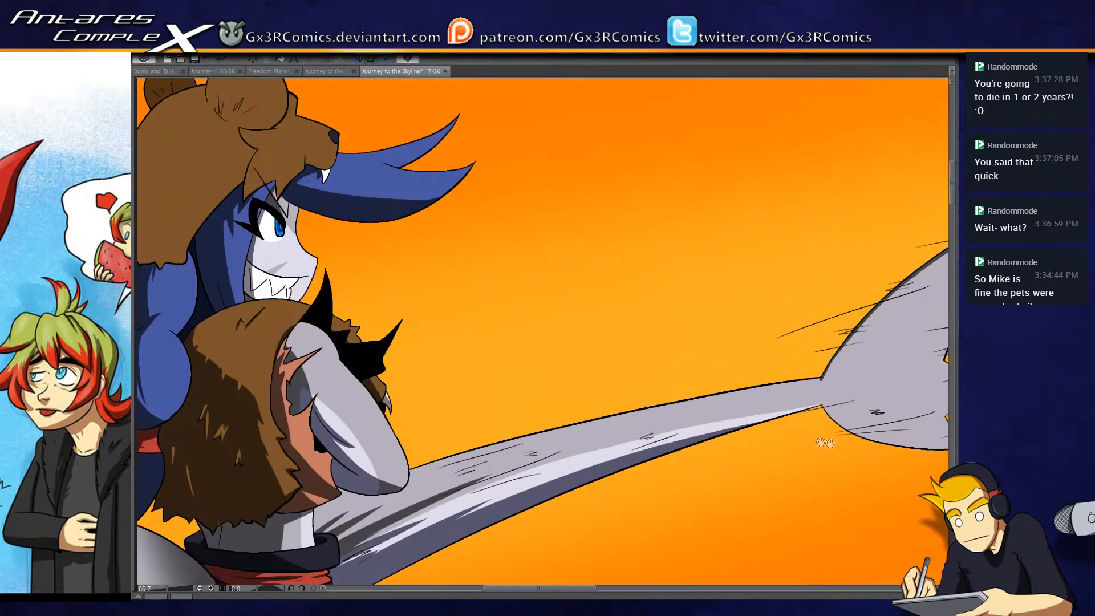
{"action": "mouse_move", "coordinate": [299, 165]}
{"action": "left_mouse_down"}
{"action": "mouse_move", "coordinate": [246, 211]}
{"action": "mouse_move", "coordinate": [297, 171]}
{"action": "mouse_move", "coordinate": [427, 240]}
{"action": "mouse_move", "coordinate": [445, 228]}
{"action": "left_mouse_up"}
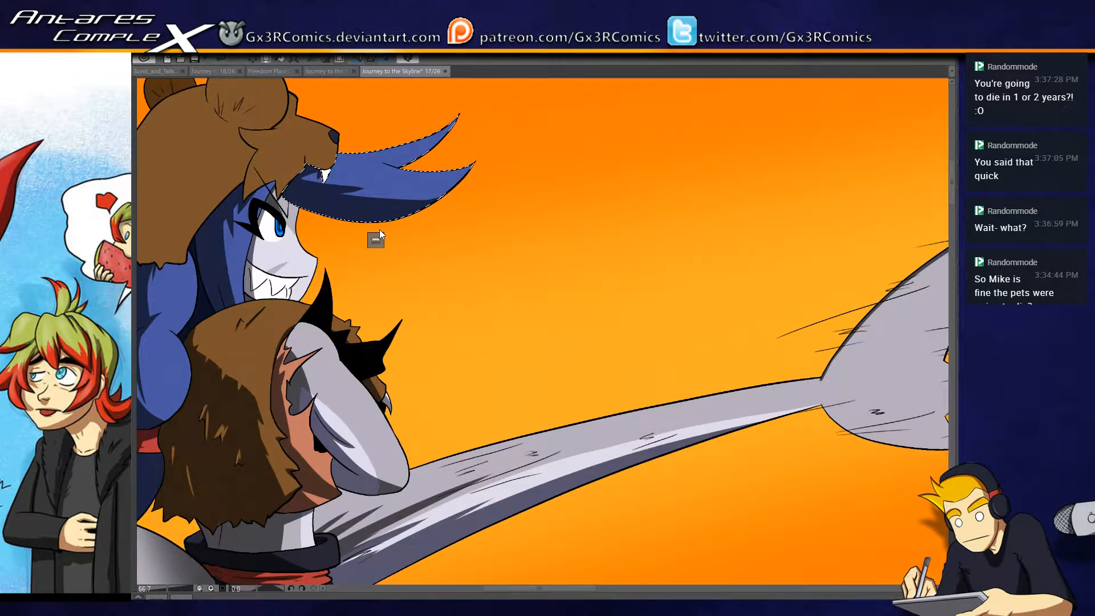
{"action": "key", "text": "ctrl+s"}
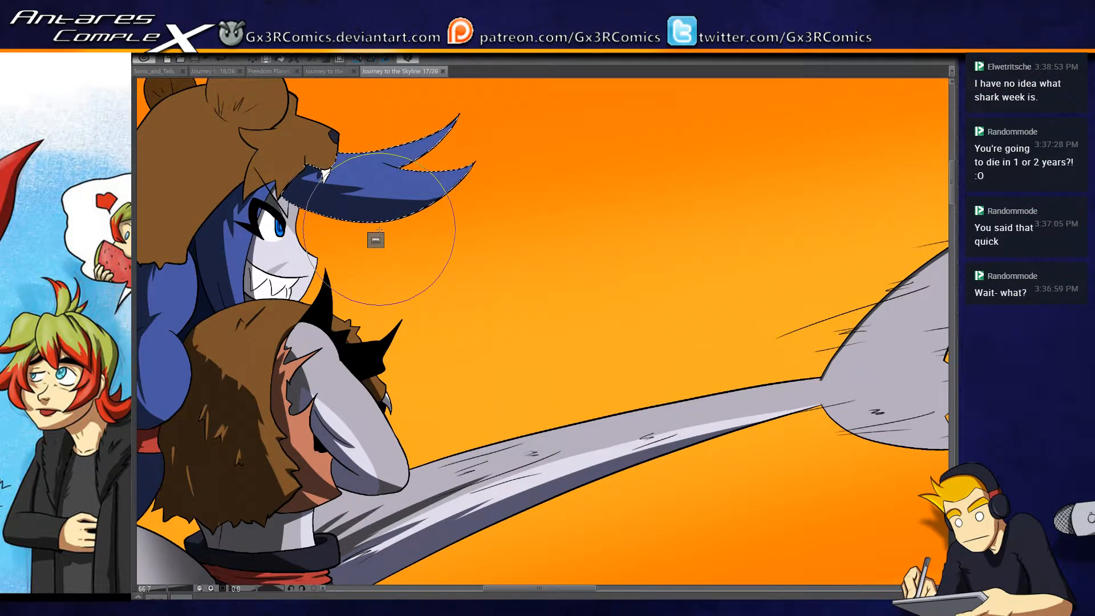
{"action": "left_click_drag", "start_coordinate": [296, 169], "coordinate": [320, 185]}
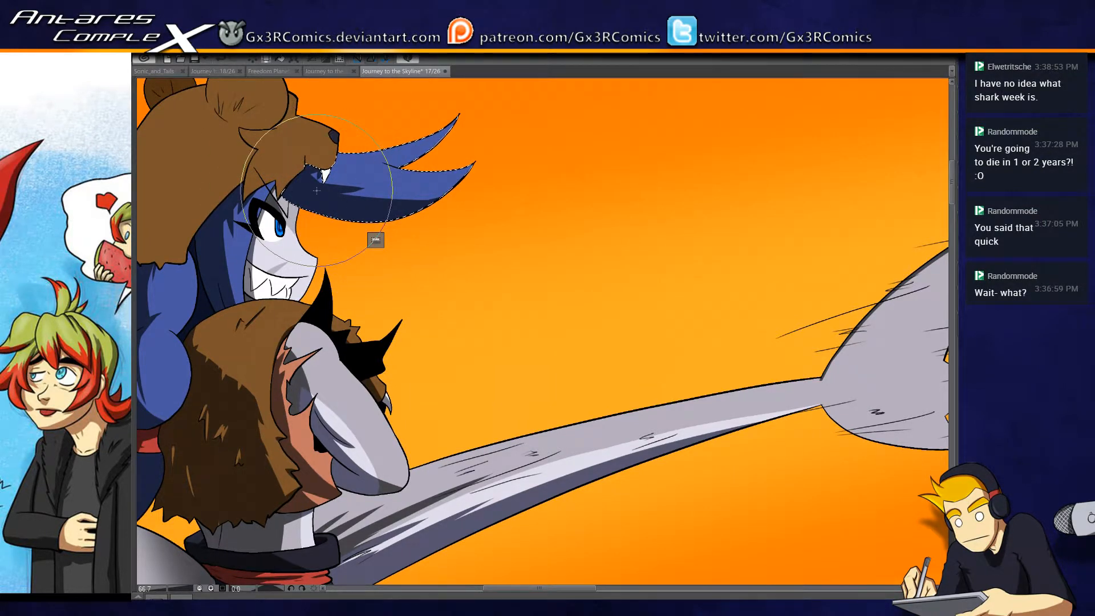
- Paint a dark brown shadow over the torso of the small brown figure tumbling upside down in the sky, undoing the last stroke
{"action": "left_click_drag", "start_coordinate": [515, 435], "coordinate": [611, 293]}
{"action": "scroll", "coordinate": [481, 471], "scroll_direction": "down", "scroll_amount": 2}
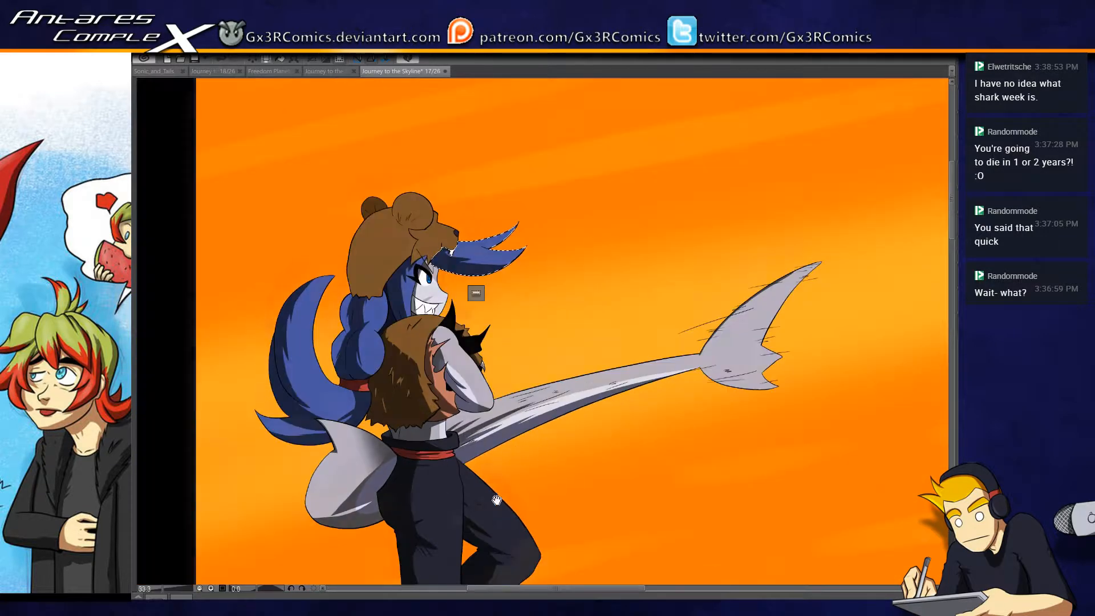
{"action": "left_click_drag", "start_coordinate": [497, 500], "coordinate": [507, 270]}
{"action": "left_click_drag", "start_coordinate": [454, 415], "coordinate": [261, 570]}
{"action": "left_click_drag", "start_coordinate": [634, 429], "coordinate": [322, 461]}
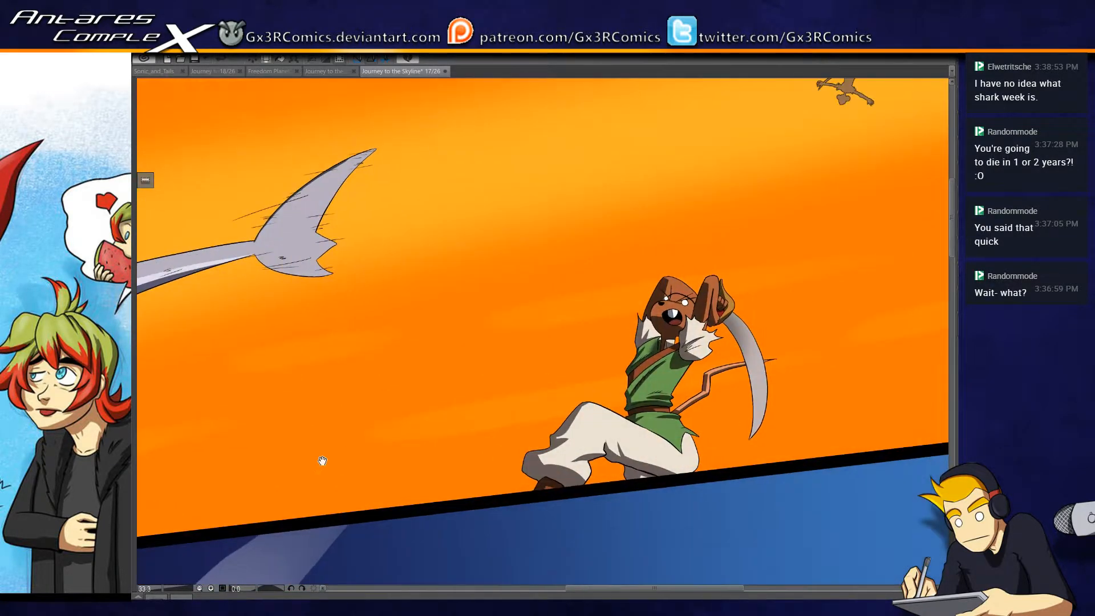
{"action": "left_click_drag", "start_coordinate": [542, 481], "coordinate": [504, 362]}
{"action": "left_click_drag", "start_coordinate": [415, 445], "coordinate": [538, 323]}
{"action": "left_click_drag", "start_coordinate": [474, 390], "coordinate": [640, 177]}
{"action": "left_click_drag", "start_coordinate": [594, 406], "coordinate": [318, 482]}
{"action": "left_click_drag", "start_coordinate": [549, 350], "coordinate": [410, 576]}
{"action": "left_click_drag", "start_coordinate": [587, 357], "coordinate": [540, 360]}
{"action": "scroll", "coordinate": [611, 260], "scroll_direction": "up", "scroll_amount": 4}
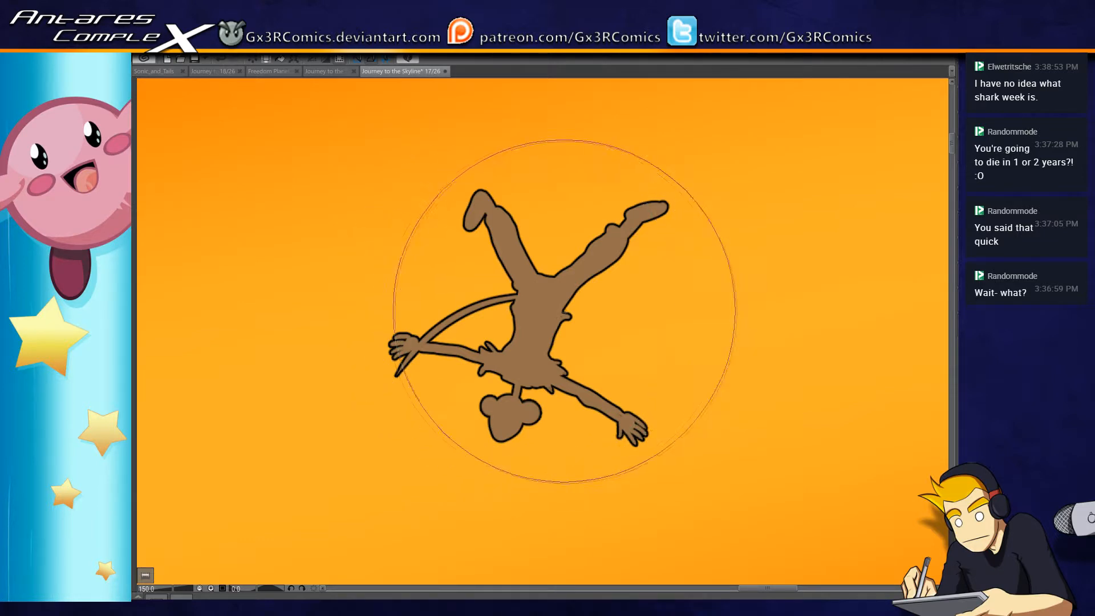
{"action": "mouse_move", "coordinate": [512, 311]}
{"action": "left_mouse_down"}
{"action": "mouse_move", "coordinate": [490, 311]}
{"action": "mouse_move", "coordinate": [571, 329]}
{"action": "mouse_move", "coordinate": [505, 316]}
{"action": "mouse_move", "coordinate": [560, 316]}
{"action": "mouse_move", "coordinate": [503, 321]}
{"action": "mouse_move", "coordinate": [558, 325]}
{"action": "mouse_move", "coordinate": [525, 328]}
{"action": "mouse_move", "coordinate": [545, 323]}
{"action": "mouse_move", "coordinate": [567, 337]}
{"action": "mouse_move", "coordinate": [522, 321]}
{"action": "mouse_move", "coordinate": [507, 370]}
{"action": "mouse_move", "coordinate": [530, 323]}
{"action": "mouse_move", "coordinate": [518, 379]}
{"action": "mouse_move", "coordinate": [544, 394]}
{"action": "mouse_move", "coordinate": [541, 318]}
{"action": "mouse_move", "coordinate": [535, 371]}
{"action": "mouse_move", "coordinate": [532, 360]}
{"action": "mouse_move", "coordinate": [542, 329]}
{"action": "mouse_move", "coordinate": [555, 392]}
{"action": "mouse_move", "coordinate": [489, 376]}
{"action": "mouse_move", "coordinate": [553, 391]}
{"action": "mouse_move", "coordinate": [498, 365]}
{"action": "left_mouse_up"}
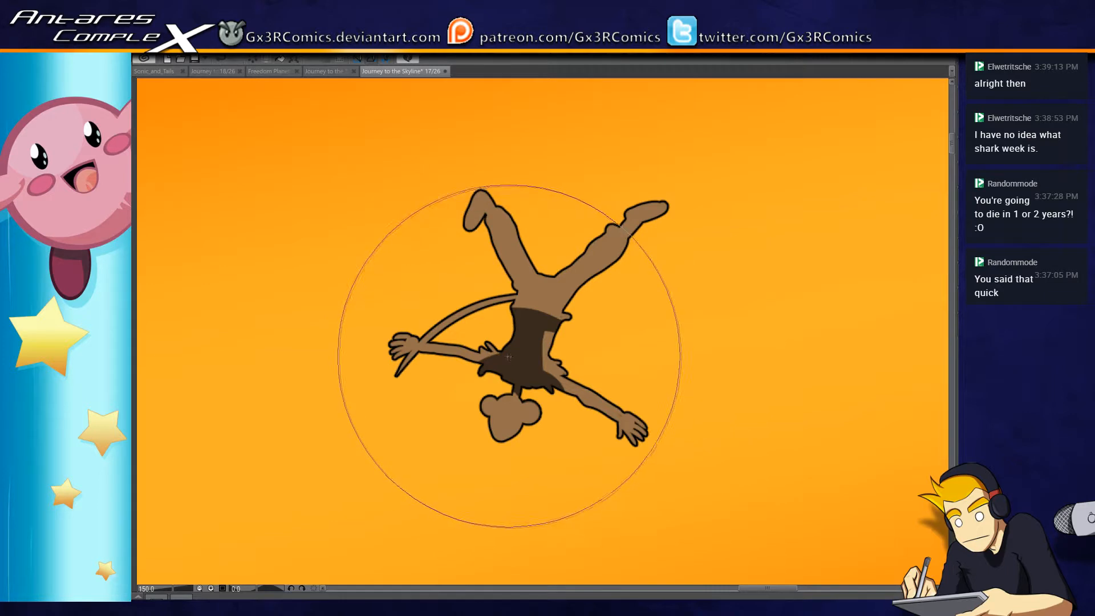
{"action": "key", "text": "ctrl+z"}
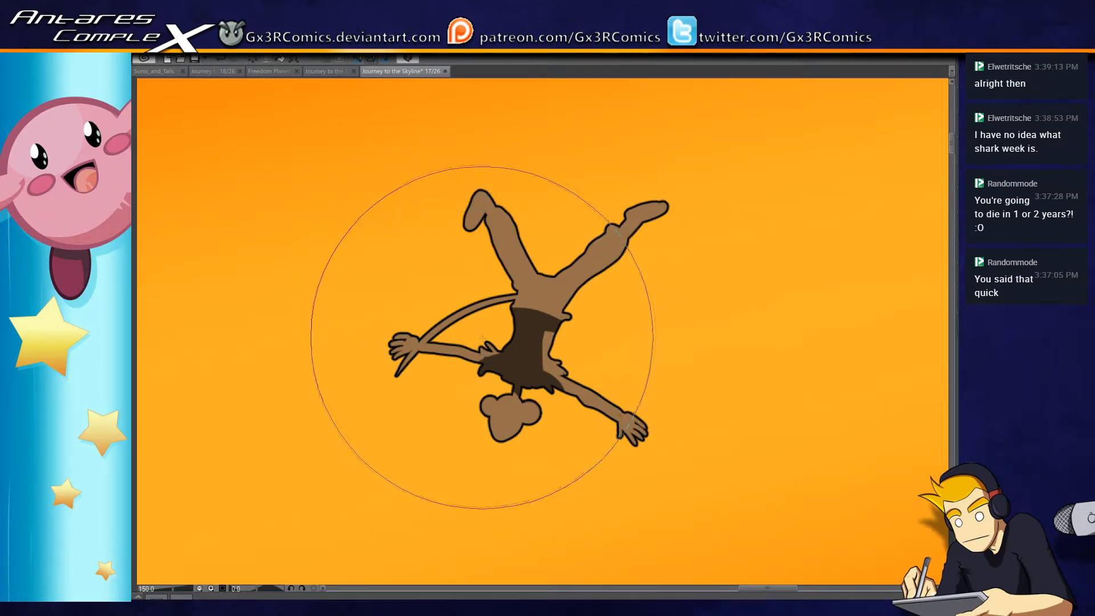
- Reduce the brush size and paint dark brown shadows along the tumbling figure's arm beside the tail, both legs and the feet
{"action": "key", "text": "bracketleft"}
{"action": "key", "text": "bracketleft"}
{"action": "key", "text": "bracketleft"}
{"action": "key", "text": "bracketleft"}
{"action": "key", "text": "bracketleft"}
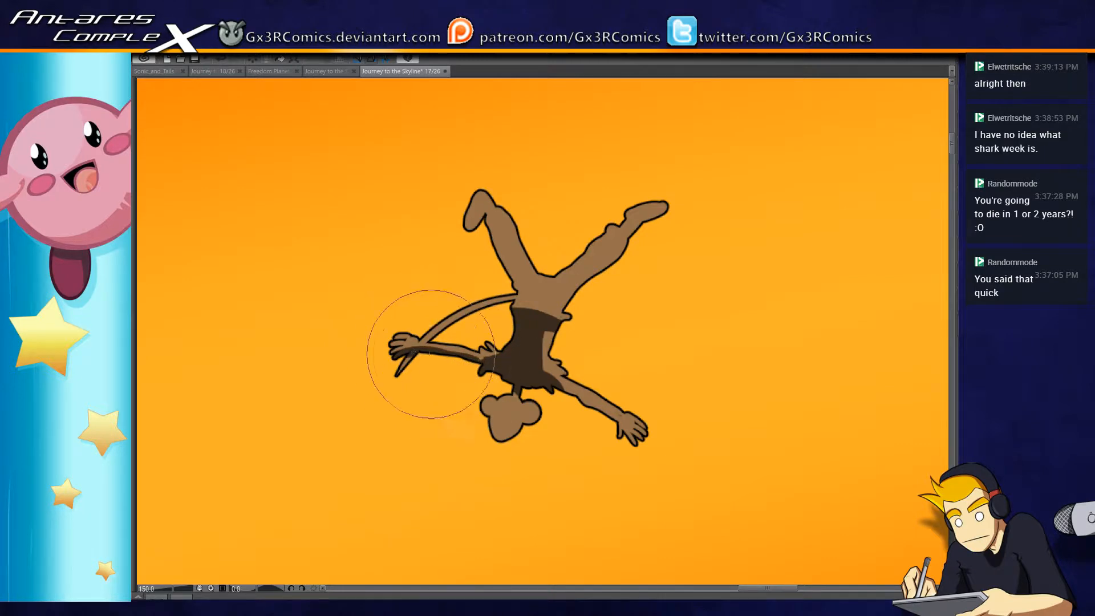
{"action": "mouse_move", "coordinate": [501, 245]}
{"action": "left_mouse_down"}
{"action": "mouse_move", "coordinate": [517, 290]}
{"action": "mouse_move", "coordinate": [480, 197]}
{"action": "mouse_move", "coordinate": [494, 248]}
{"action": "mouse_move", "coordinate": [486, 207]}
{"action": "mouse_move", "coordinate": [516, 283]}
{"action": "mouse_move", "coordinate": [536, 299]}
{"action": "mouse_move", "coordinate": [514, 294]}
{"action": "mouse_move", "coordinate": [553, 308]}
{"action": "mouse_move", "coordinate": [513, 288]}
{"action": "mouse_move", "coordinate": [529, 281]}
{"action": "mouse_move", "coordinate": [545, 304]}
{"action": "mouse_move", "coordinate": [513, 275]}
{"action": "mouse_move", "coordinate": [556, 296]}
{"action": "left_mouse_up"}
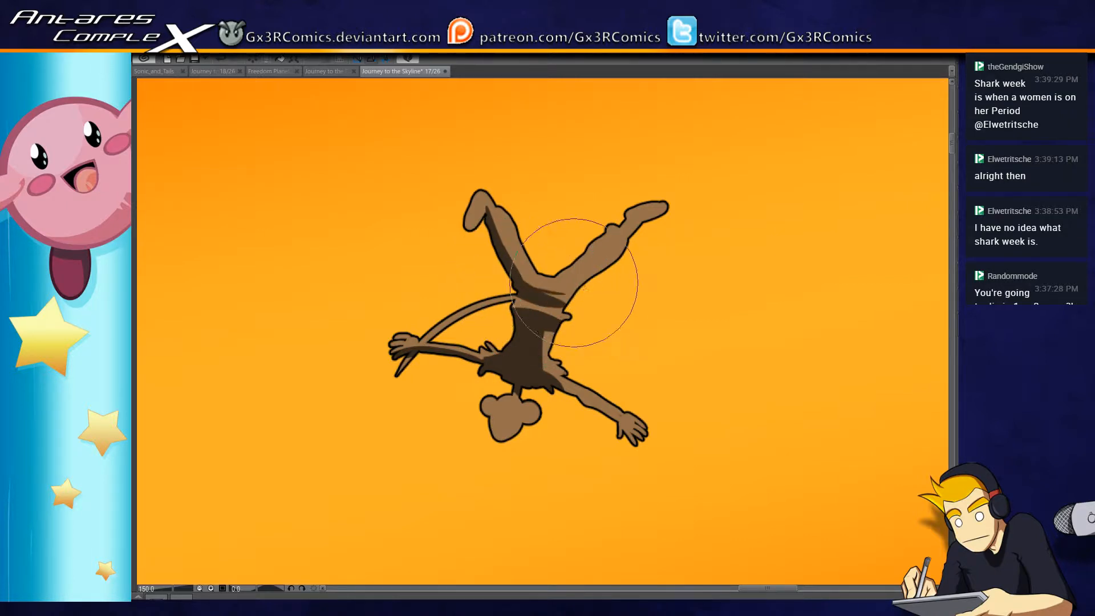
{"action": "mouse_move", "coordinate": [565, 294]}
{"action": "left_mouse_down"}
{"action": "mouse_move", "coordinate": [650, 230]}
{"action": "mouse_move", "coordinate": [558, 285]}
{"action": "left_mouse_up"}
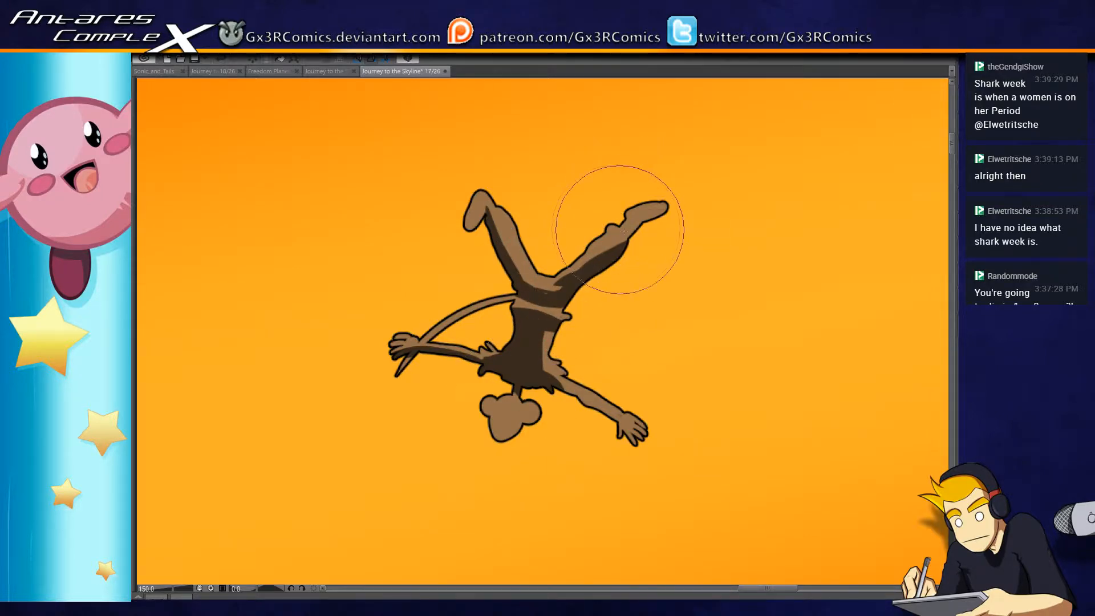
{"action": "left_click_drag", "start_coordinate": [632, 226], "coordinate": [625, 262]}
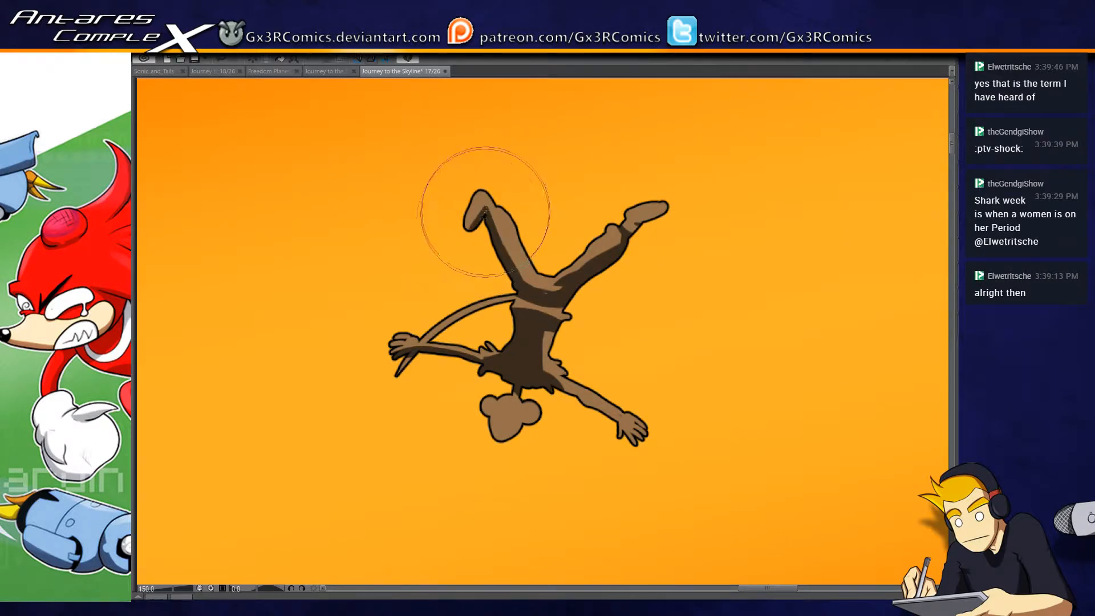
- Shade the tumbling figure's ears, waist and curved tail in dark brown and save the page
{"action": "mouse_move", "coordinate": [532, 398]}
{"action": "left_mouse_down"}
{"action": "mouse_move", "coordinate": [542, 296]}
{"action": "mouse_move", "coordinate": [534, 320]}
{"action": "mouse_move", "coordinate": [553, 315]}
{"action": "left_mouse_up"}
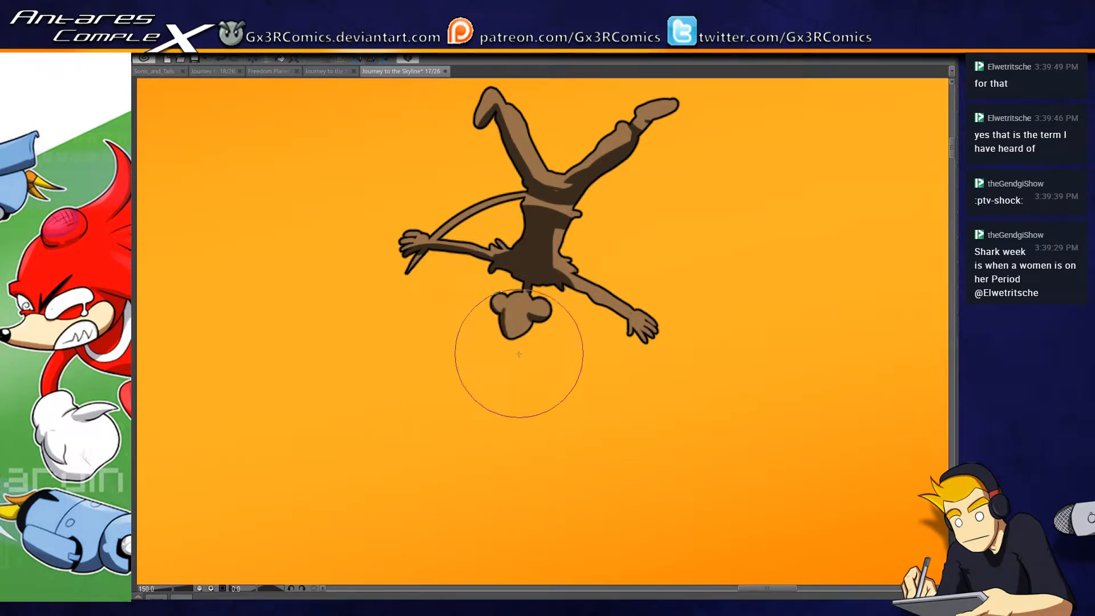
{"action": "mouse_move", "coordinate": [564, 214]}
{"action": "left_mouse_down"}
{"action": "mouse_move", "coordinate": [539, 288]}
{"action": "mouse_move", "coordinate": [502, 280]}
{"action": "mouse_move", "coordinate": [513, 266]}
{"action": "left_mouse_up"}
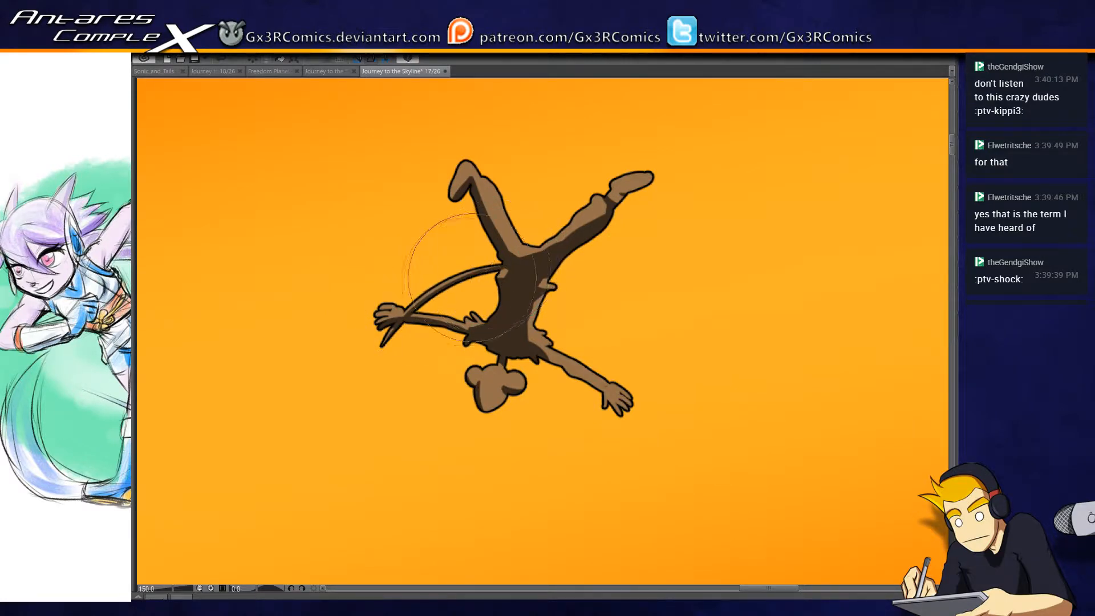
{"action": "scroll", "coordinate": [425, 297], "scroll_direction": "down", "scroll_amount": 3}
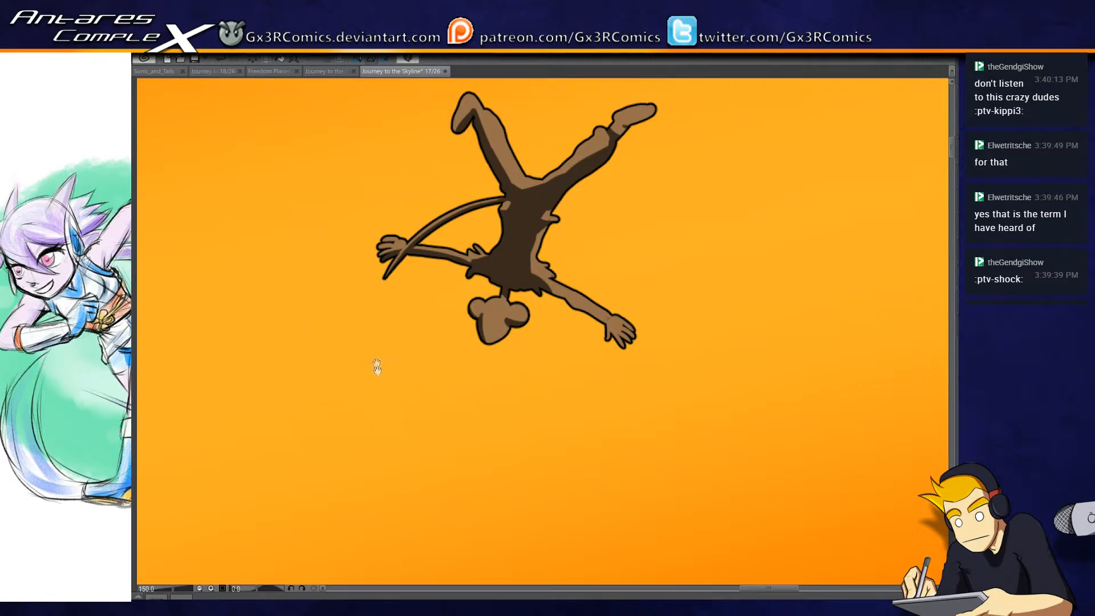
{"action": "scroll", "coordinate": [377, 361], "scroll_direction": "down", "scroll_amount": 1}
{"action": "scroll", "coordinate": [428, 393], "scroll_direction": "down", "scroll_amount": 1}
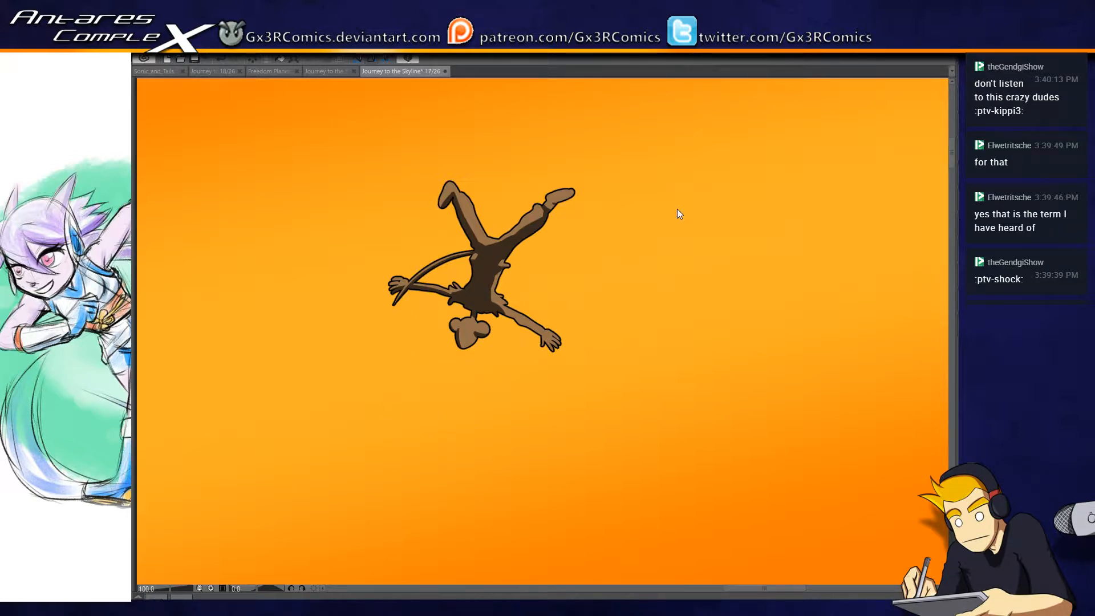
{"action": "key", "text": "ctrl+s"}
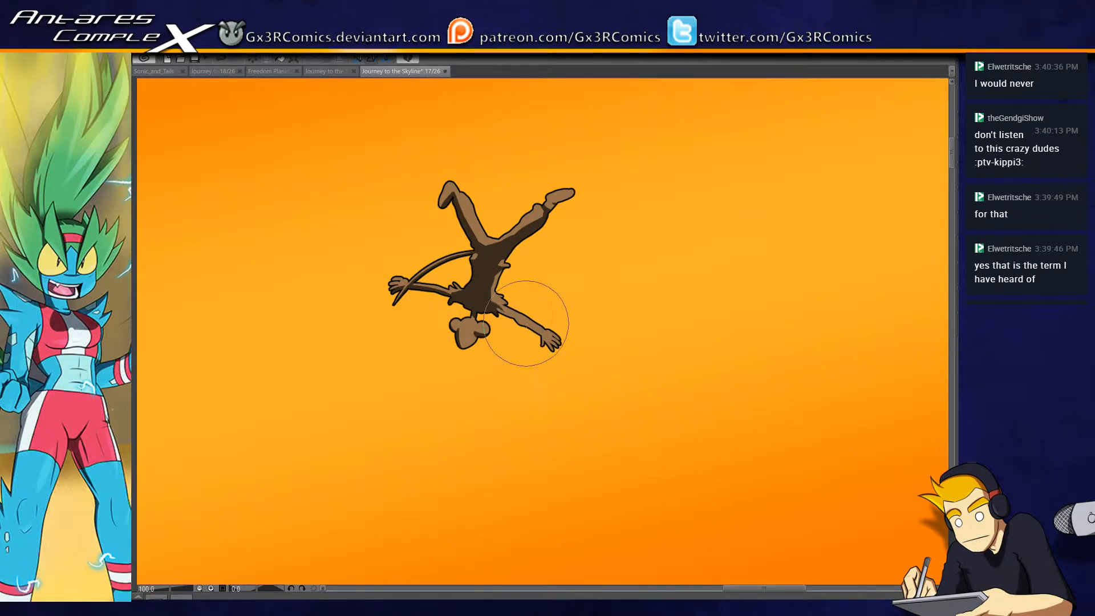
- Add dark brown shadows along the tumbling figure's other outstretched arm, widen the one on the bent leg and shade one side of the head
{"action": "left_click_drag", "start_coordinate": [502, 312], "coordinate": [553, 351]}
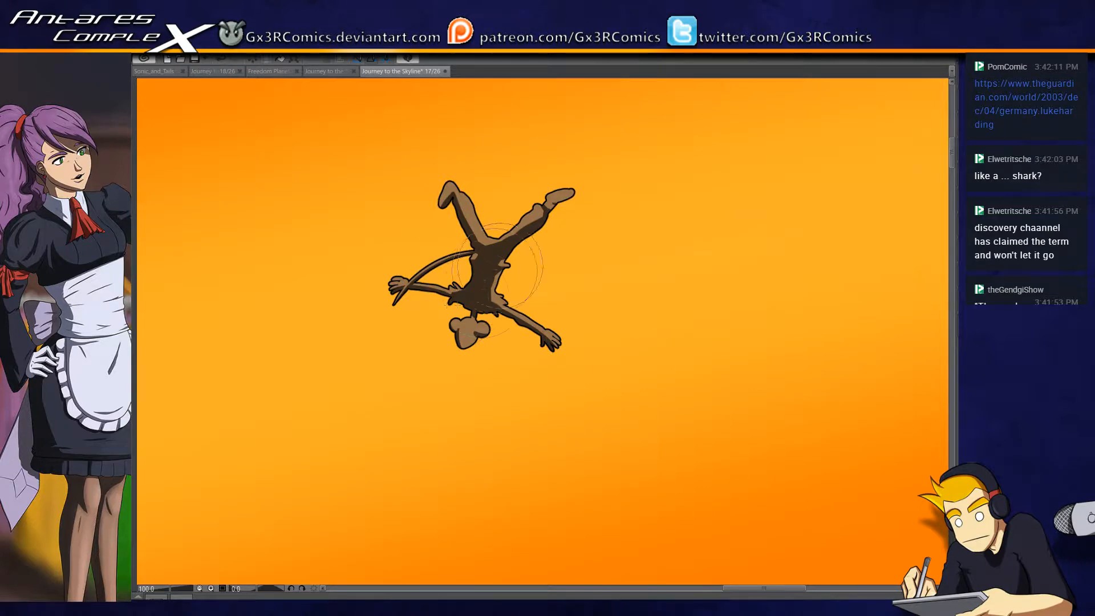
{"action": "scroll", "coordinate": [471, 308], "scroll_direction": "up", "scroll_amount": 2}
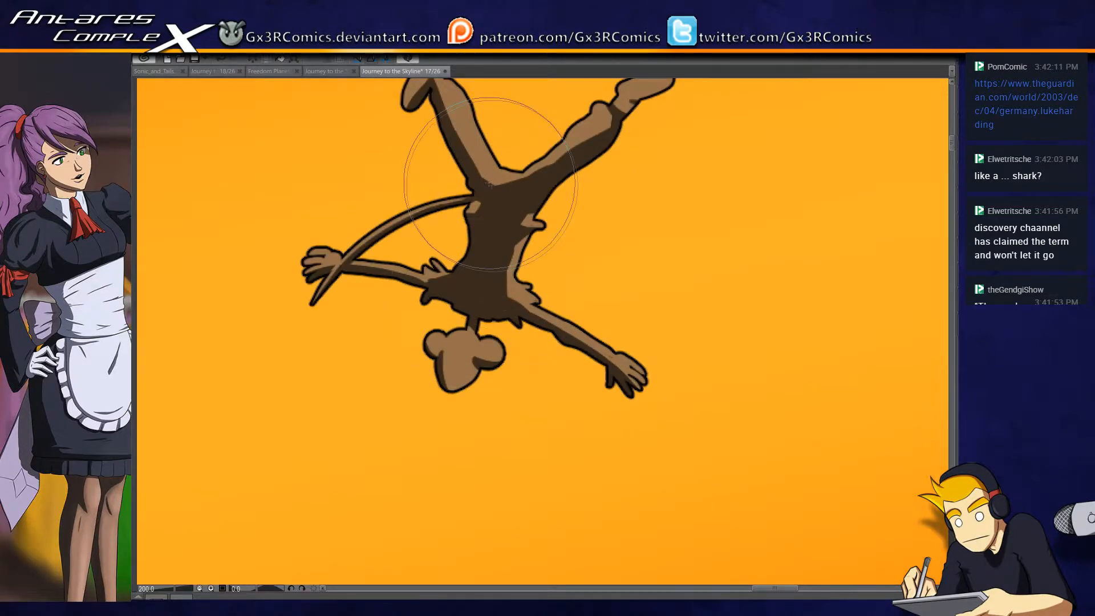
{"action": "left_click_drag", "start_coordinate": [461, 182], "coordinate": [474, 276]}
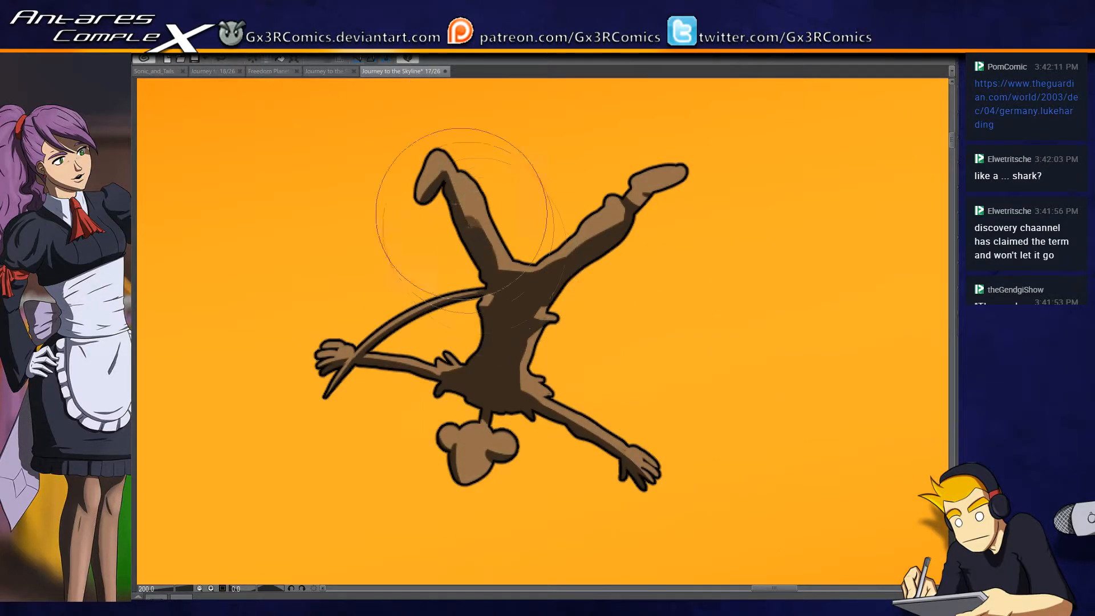
{"action": "left_click_drag", "start_coordinate": [452, 179], "coordinate": [509, 281]}
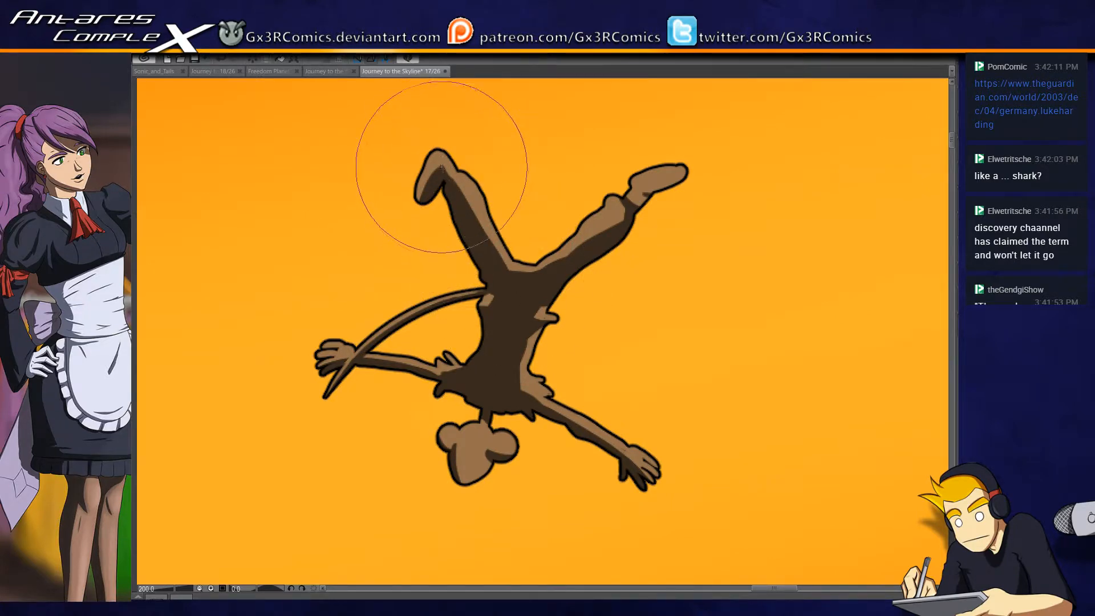
{"action": "left_click_drag", "start_coordinate": [513, 378], "coordinate": [523, 232]}
{"action": "mouse_move", "coordinate": [466, 286]}
{"action": "left_mouse_down"}
{"action": "mouse_move", "coordinate": [494, 346]}
{"action": "mouse_move", "coordinate": [482, 280]}
{"action": "left_mouse_up"}
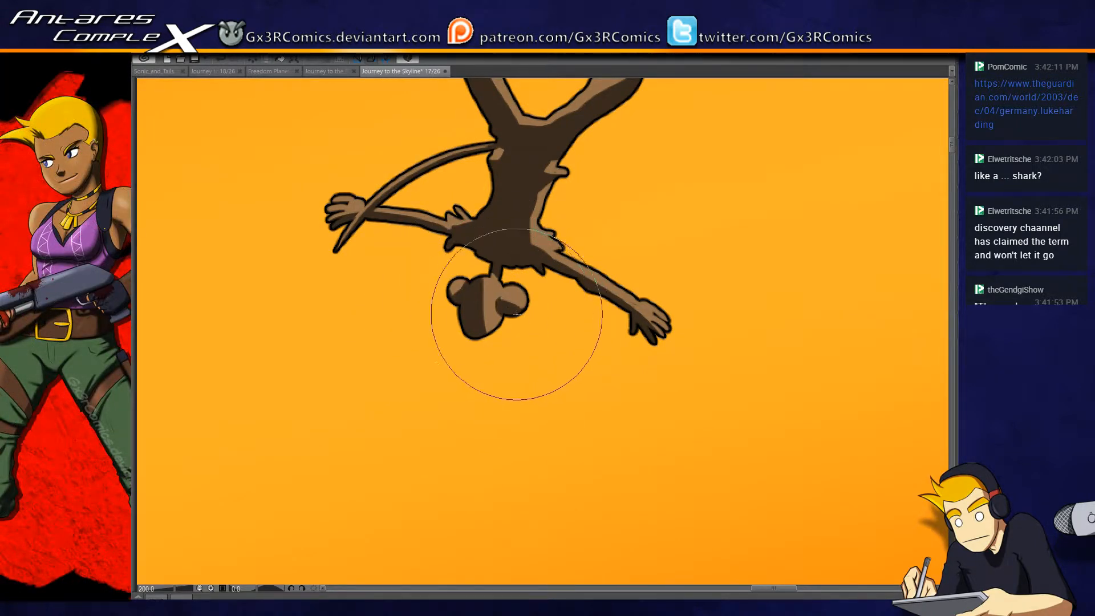
- Select the brown bear hood on the blue-haired character and paint a round dark brown shadow inside its near ear
{"action": "left_click_drag", "start_coordinate": [528, 385], "coordinate": [439, 434]}
{"action": "scroll", "coordinate": [559, 398], "scroll_direction": "down", "scroll_amount": 4}
{"action": "scroll", "coordinate": [393, 474], "scroll_direction": "up", "scroll_amount": 4}
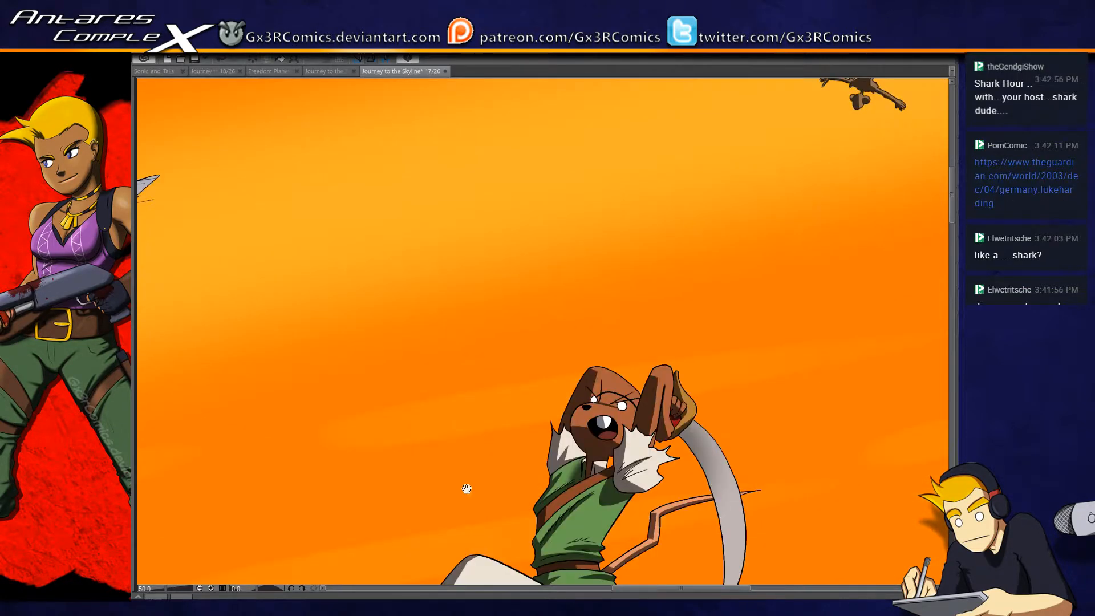
{"action": "left_click_drag", "start_coordinate": [468, 426], "coordinate": [848, 427]}
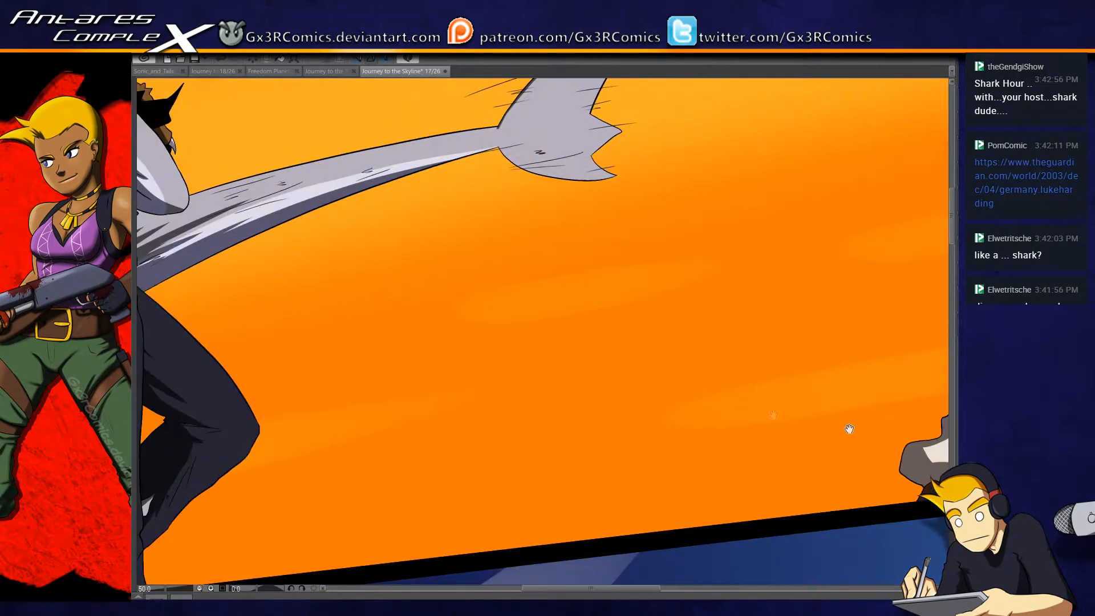
{"action": "left_click_drag", "start_coordinate": [405, 409], "coordinate": [682, 457]}
{"action": "left_click_drag", "start_coordinate": [549, 492], "coordinate": [610, 306]}
{"action": "left_click_drag", "start_coordinate": [497, 306], "coordinate": [477, 519]}
{"action": "left_click_drag", "start_coordinate": [378, 246], "coordinate": [387, 431]}
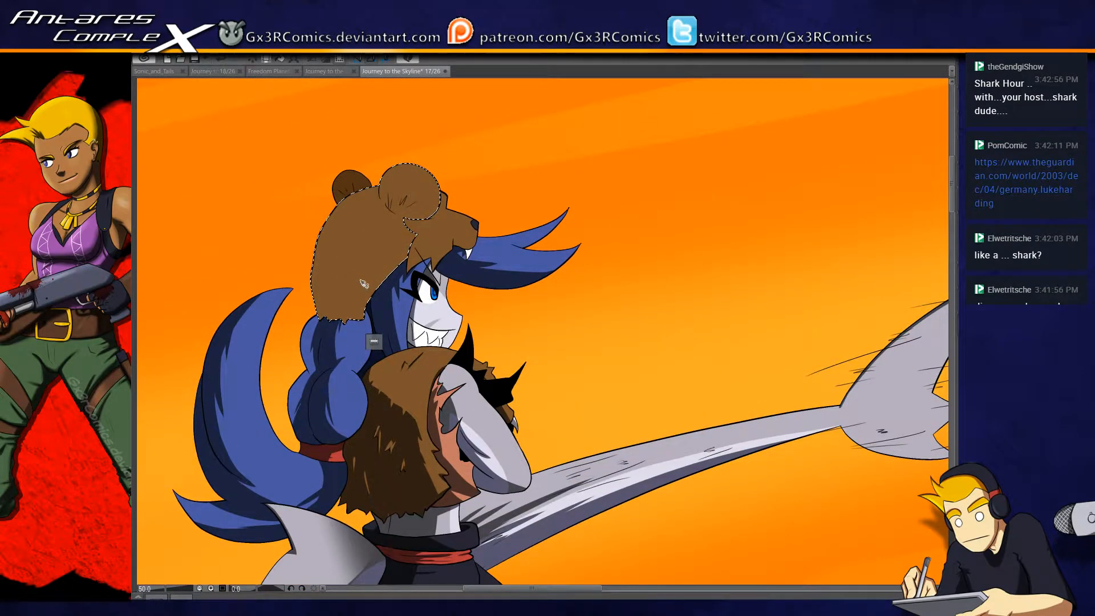
{"action": "scroll", "coordinate": [346, 284], "scroll_direction": "up", "scroll_amount": 2}
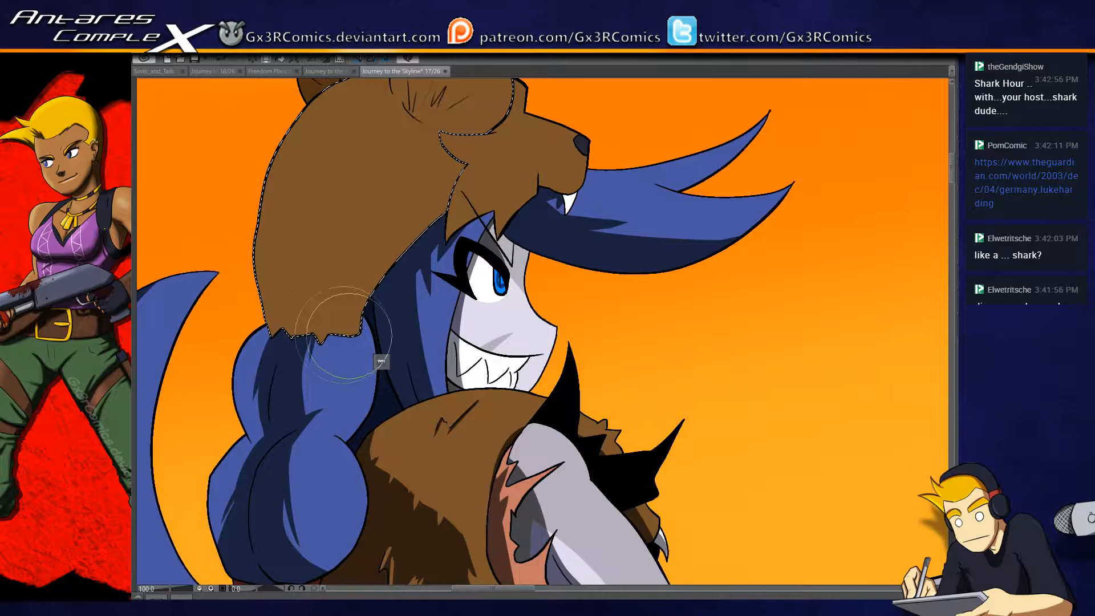
{"action": "scroll", "coordinate": [334, 311], "scroll_direction": "down", "scroll_amount": 1}
{"action": "scroll", "coordinate": [334, 365], "scroll_direction": "up", "scroll_amount": 2}
{"action": "left_click_drag", "start_coordinate": [471, 203], "coordinate": [473, 500]}
{"action": "mouse_move", "coordinate": [465, 228]}
{"action": "left_mouse_down"}
{"action": "mouse_move", "coordinate": [513, 216]}
{"action": "mouse_move", "coordinate": [495, 231]}
{"action": "mouse_move", "coordinate": [497, 185]}
{"action": "mouse_move", "coordinate": [447, 185]}
{"action": "mouse_move", "coordinate": [545, 228]}
{"action": "mouse_move", "coordinate": [370, 211]}
{"action": "mouse_move", "coordinate": [399, 239]}
{"action": "mouse_move", "coordinate": [519, 166]}
{"action": "mouse_move", "coordinate": [508, 279]}
{"action": "left_mouse_up"}
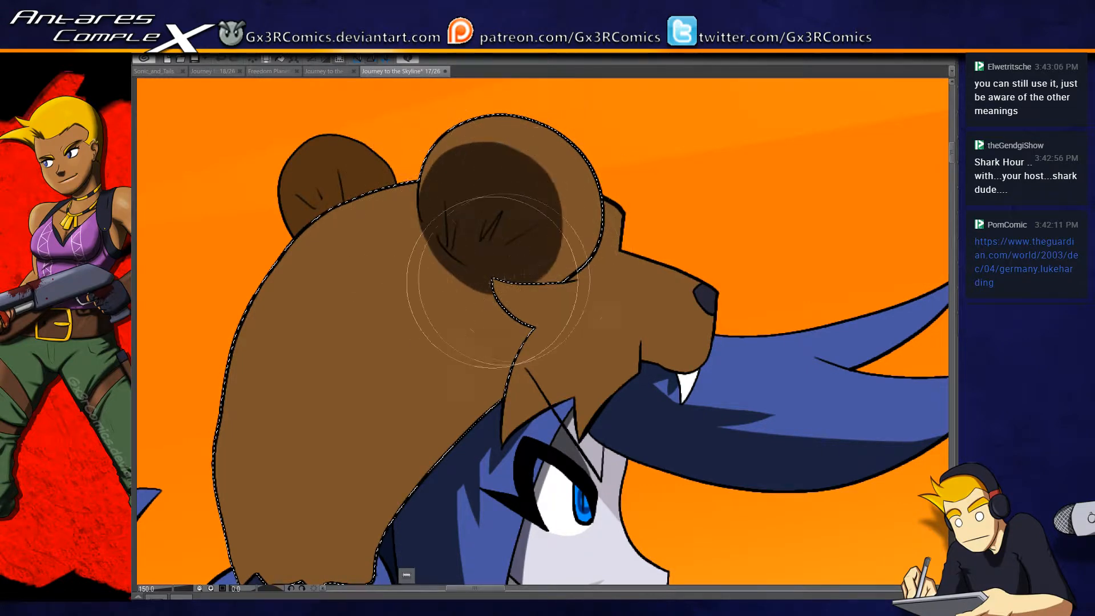
- Cover the hood in dark brown shadow except a light band on top and small fur tufts, and roughen the near ear shadow's upper edge
{"action": "mouse_move", "coordinate": [494, 239]}
{"action": "left_mouse_down"}
{"action": "mouse_move", "coordinate": [503, 217]}
{"action": "mouse_move", "coordinate": [413, 224]}
{"action": "mouse_move", "coordinate": [283, 391]}
{"action": "left_mouse_up"}
{"action": "mouse_move", "coordinate": [441, 234]}
{"action": "left_mouse_down"}
{"action": "mouse_move", "coordinate": [466, 199]}
{"action": "mouse_move", "coordinate": [379, 232]}
{"action": "mouse_move", "coordinate": [342, 188]}
{"action": "mouse_move", "coordinate": [365, 205]}
{"action": "mouse_move", "coordinate": [446, 181]}
{"action": "mouse_move", "coordinate": [344, 228]}
{"action": "mouse_move", "coordinate": [360, 251]}
{"action": "mouse_move", "coordinate": [276, 417]}
{"action": "mouse_move", "coordinate": [371, 232]}
{"action": "mouse_move", "coordinate": [428, 196]}
{"action": "mouse_move", "coordinate": [258, 530]}
{"action": "mouse_move", "coordinate": [337, 456]}
{"action": "mouse_move", "coordinate": [343, 477]}
{"action": "mouse_move", "coordinate": [471, 257]}
{"action": "mouse_move", "coordinate": [470, 345]}
{"action": "mouse_move", "coordinate": [496, 365]}
{"action": "mouse_move", "coordinate": [501, 491]}
{"action": "mouse_move", "coordinate": [512, 212]}
{"action": "mouse_move", "coordinate": [562, 268]}
{"action": "mouse_move", "coordinate": [508, 399]}
{"action": "mouse_move", "coordinate": [487, 278]}
{"action": "left_mouse_up"}
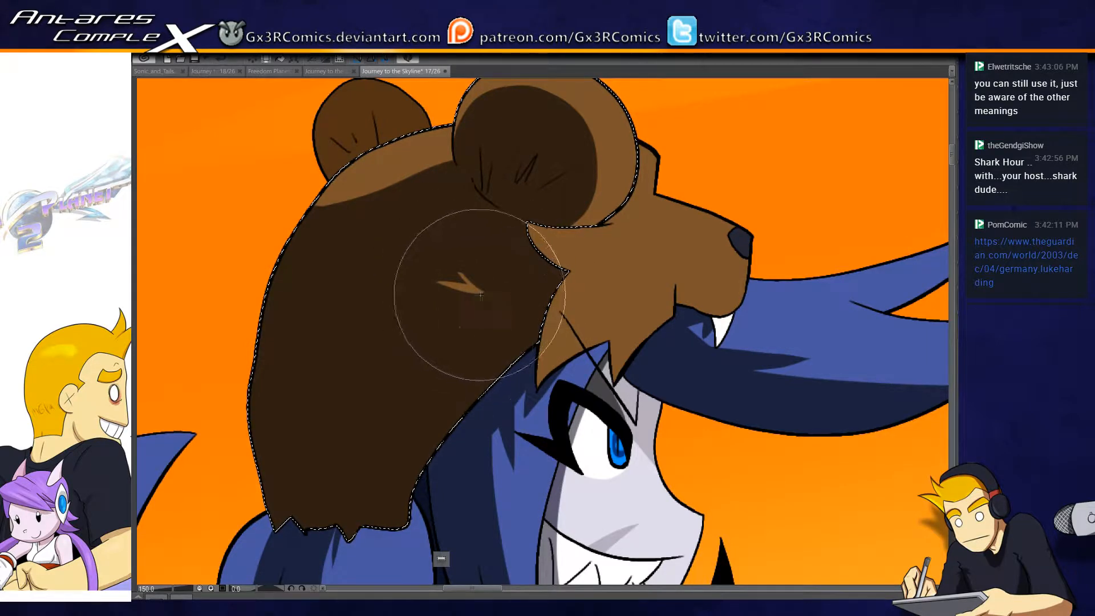
{"action": "left_click_drag", "start_coordinate": [476, 331], "coordinate": [410, 343]}
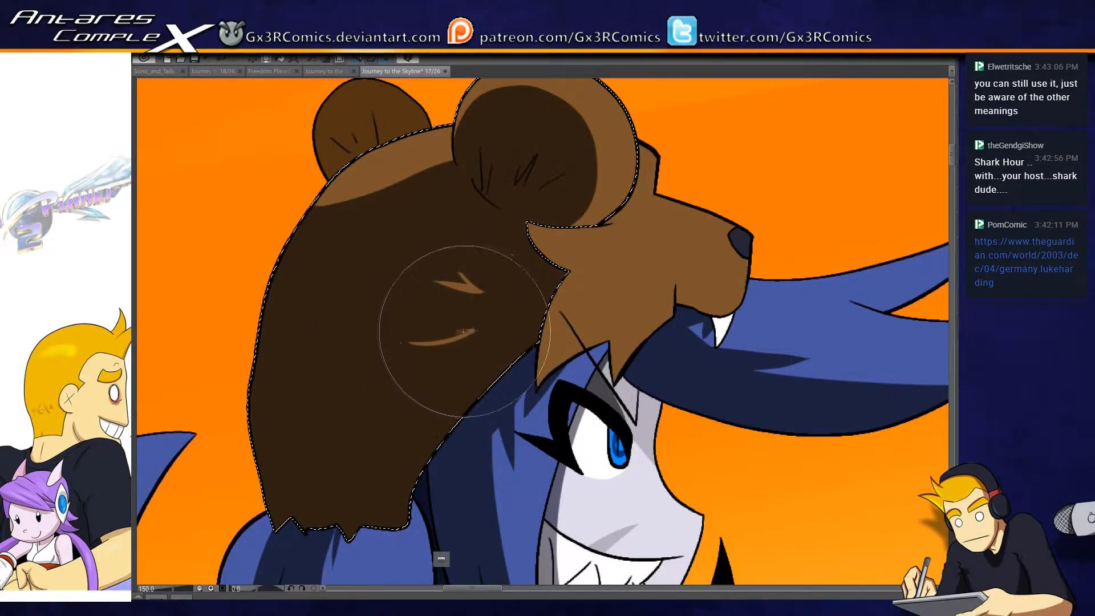
{"action": "left_click_drag", "start_coordinate": [421, 332], "coordinate": [468, 335]}
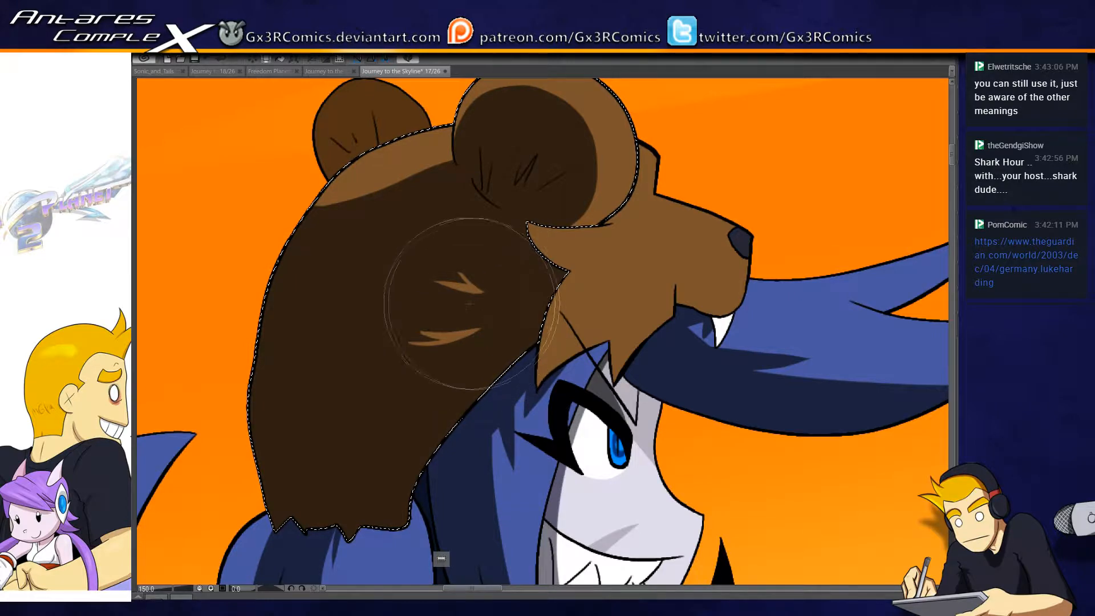
{"action": "left_click_drag", "start_coordinate": [534, 161], "coordinate": [503, 247]}
{"action": "mouse_move", "coordinate": [543, 197]}
{"action": "left_mouse_down"}
{"action": "mouse_move", "coordinate": [531, 169]}
{"action": "mouse_move", "coordinate": [505, 175]}
{"action": "left_mouse_up"}
- Paint a dark brown shadow inside the bear hood's far ear and break the hood's upper shadow edge into jagged fur tufts
{"action": "left_click_drag", "start_coordinate": [384, 330], "coordinate": [457, 270]}
{"action": "key", "text": "w"}
{"action": "left_click", "coordinate": [402, 132]}
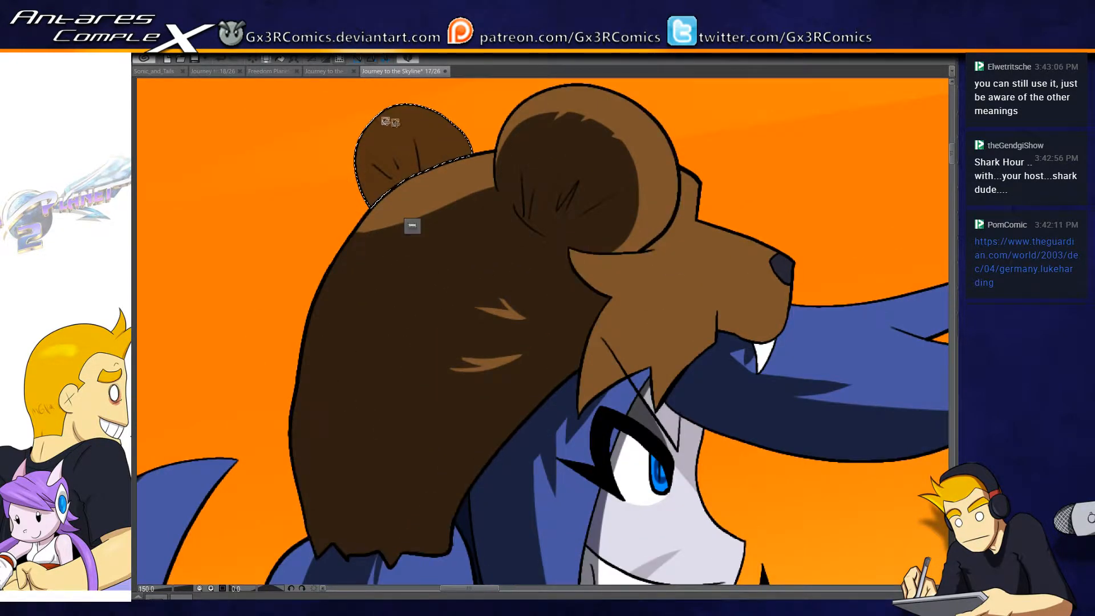
{"action": "key", "text": "b"}
{"action": "mouse_move", "coordinate": [366, 209]}
{"action": "left_mouse_down"}
{"action": "mouse_move", "coordinate": [452, 207]}
{"action": "mouse_move", "coordinate": [434, 230]}
{"action": "mouse_move", "coordinate": [370, 191]}
{"action": "mouse_move", "coordinate": [447, 240]}
{"action": "left_mouse_up"}
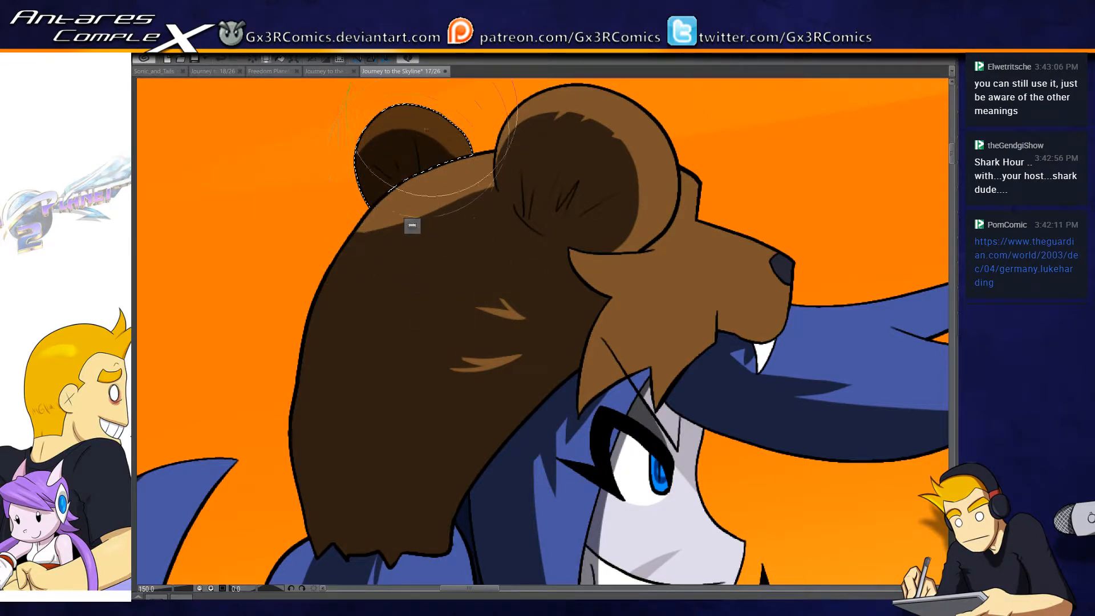
{"action": "left_click_drag", "start_coordinate": [420, 133], "coordinate": [433, 150]}
{"action": "key", "text": "ctrl+d"}
{"action": "mouse_move", "coordinate": [436, 197]}
{"action": "left_mouse_down"}
{"action": "mouse_move", "coordinate": [426, 258]}
{"action": "mouse_move", "coordinate": [440, 198]}
{"action": "mouse_move", "coordinate": [430, 250]}
{"action": "mouse_move", "coordinate": [392, 237]}
{"action": "left_mouse_up"}
{"action": "key", "text": "ctrl+z"}
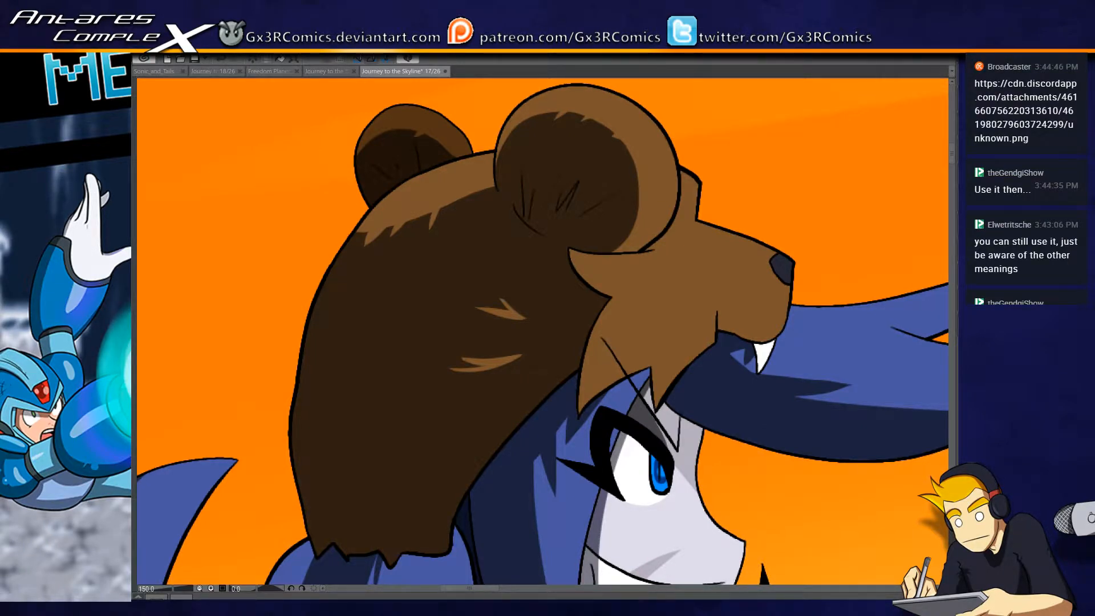
- Select the bear hood's face and paint dark brown shadows along the lower fur points, the cheek tuft and below the near ear
{"action": "key", "text": "w"}
{"action": "left_click", "coordinate": [613, 368]}
{"action": "key", "text": "p"}
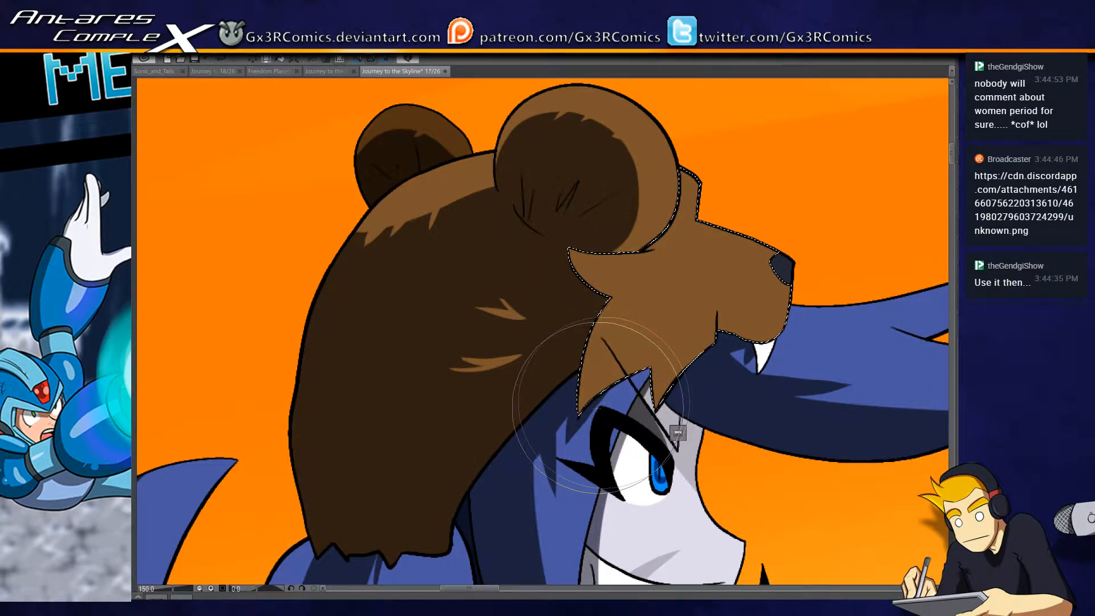
{"action": "mouse_move", "coordinate": [580, 414]}
{"action": "left_mouse_down"}
{"action": "mouse_move", "coordinate": [681, 346]}
{"action": "mouse_move", "coordinate": [641, 367]}
{"action": "mouse_move", "coordinate": [623, 362]}
{"action": "mouse_move", "coordinate": [631, 354]}
{"action": "left_mouse_up"}
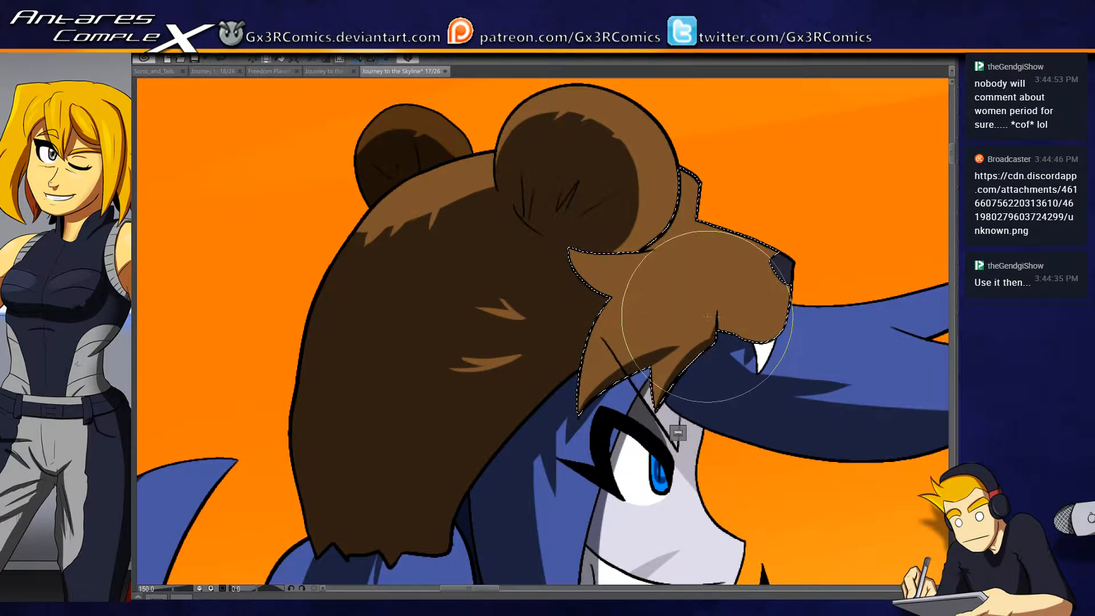
{"action": "left_click_drag", "start_coordinate": [641, 296], "coordinate": [474, 344]}
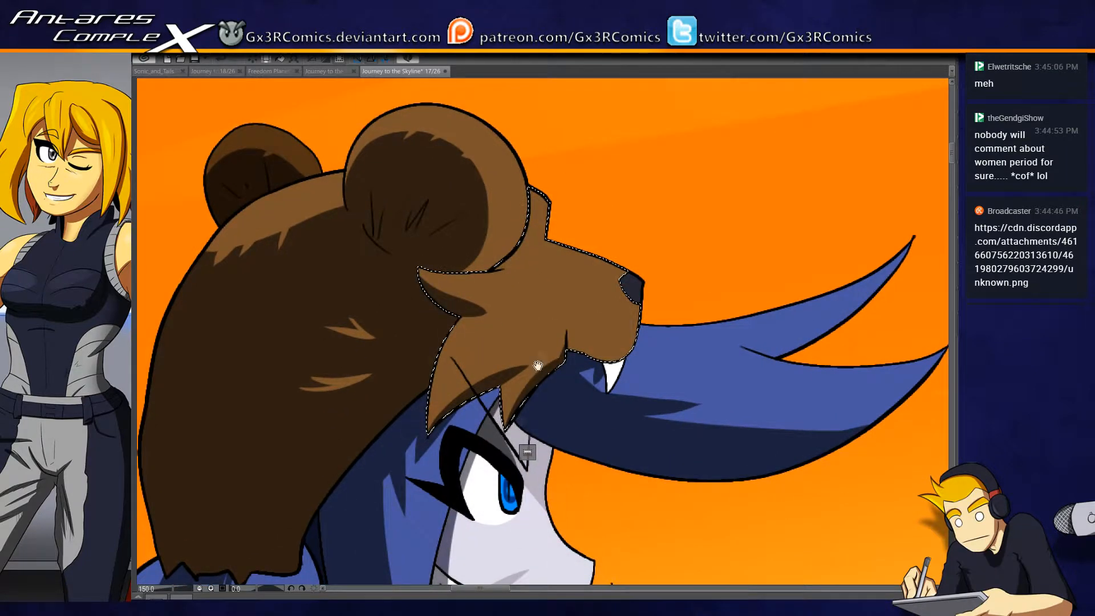
{"action": "left_click_drag", "start_coordinate": [538, 365], "coordinate": [550, 416]}
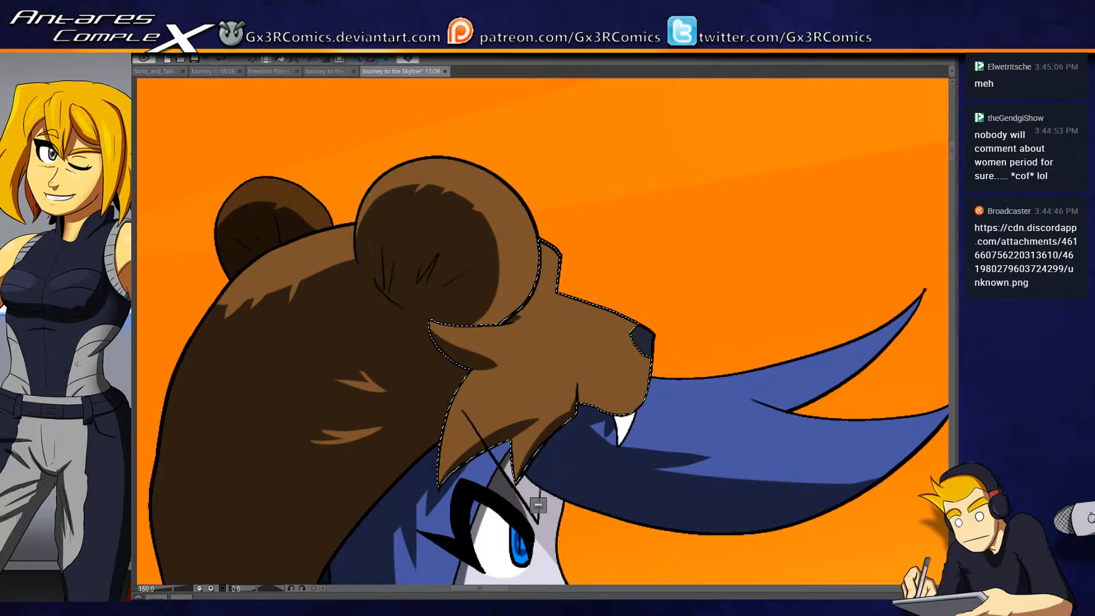
{"action": "left_click_drag", "start_coordinate": [538, 504], "coordinate": [425, 407]}
{"action": "key", "text": "ctrl+d"}
- Shade the bear hood's dark nose and clear the selection
{"action": "key", "text": "b"}
{"action": "left_click_drag", "start_coordinate": [554, 241], "coordinate": [510, 256]}
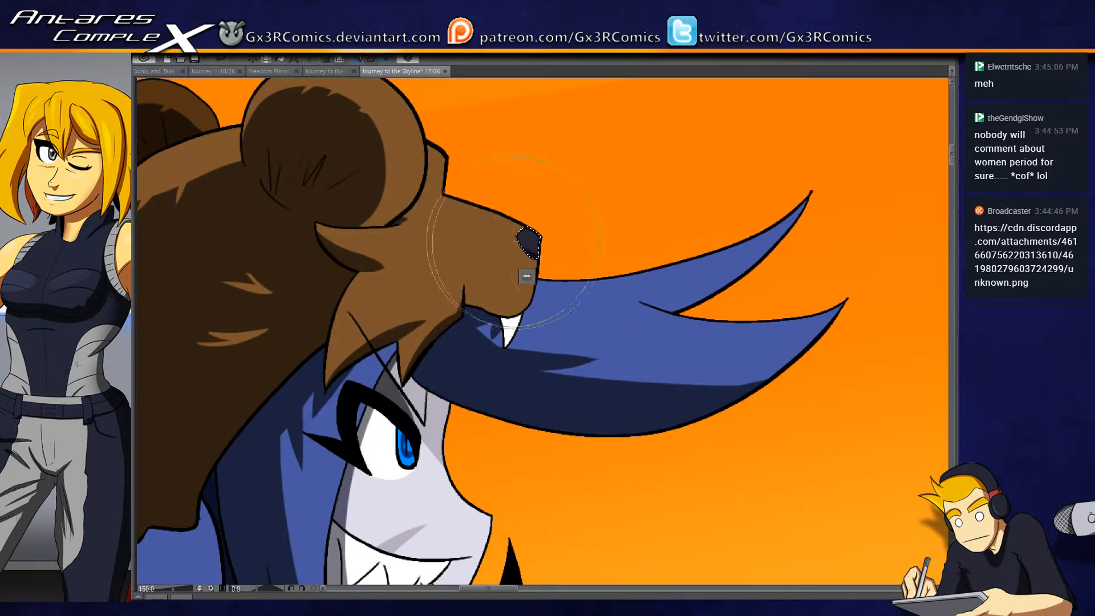
{"action": "left_click_drag", "start_coordinate": [528, 318], "coordinate": [539, 144]}
{"action": "key", "text": "ctrl+d"}
- Fill the small gap behind the torn far sleeve of the brown mouse character in the green tunic with dark cream
{"action": "left_click_drag", "start_coordinate": [432, 488], "coordinate": [425, 282]}
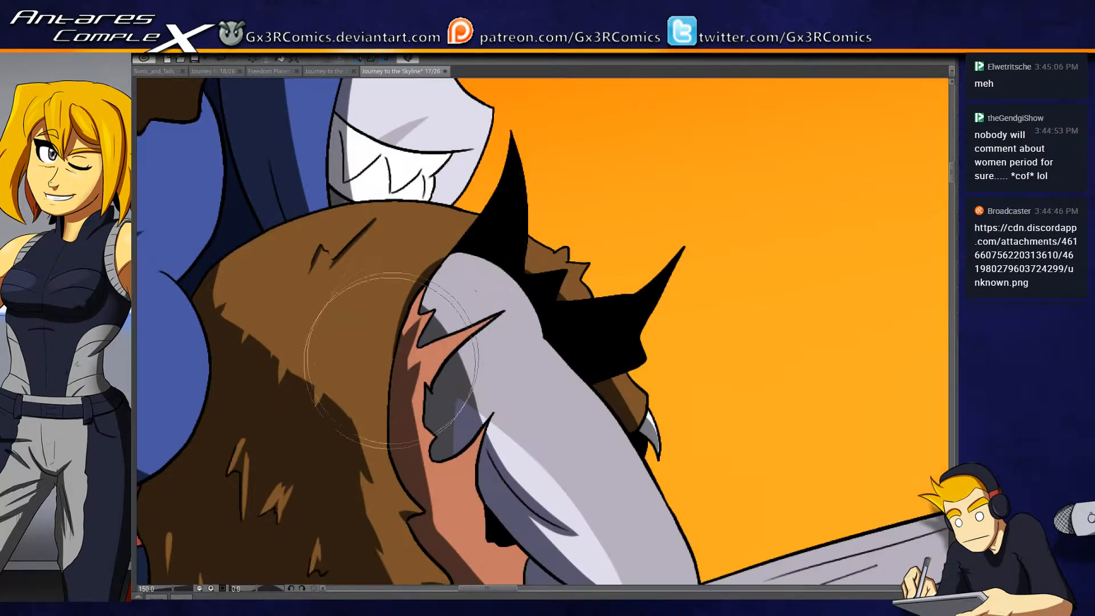
{"action": "scroll", "coordinate": [425, 356], "scroll_direction": "down", "scroll_amount": 3}
{"action": "left_click_drag", "start_coordinate": [500, 495], "coordinate": [522, 231]}
{"action": "left_click_drag", "start_coordinate": [435, 498], "coordinate": [436, 272]}
{"action": "mouse_move", "coordinate": [448, 562]}
{"action": "left_mouse_down"}
{"action": "mouse_move", "coordinate": [490, 223]}
{"action": "mouse_move", "coordinate": [508, 171]}
{"action": "left_mouse_up"}
{"action": "left_click_drag", "start_coordinate": [527, 428], "coordinate": [469, 293]}
{"action": "mouse_move", "coordinate": [764, 260]}
{"action": "left_mouse_down"}
{"action": "mouse_move", "coordinate": [519, 361]}
{"action": "mouse_move", "coordinate": [378, 396]}
{"action": "left_mouse_up"}
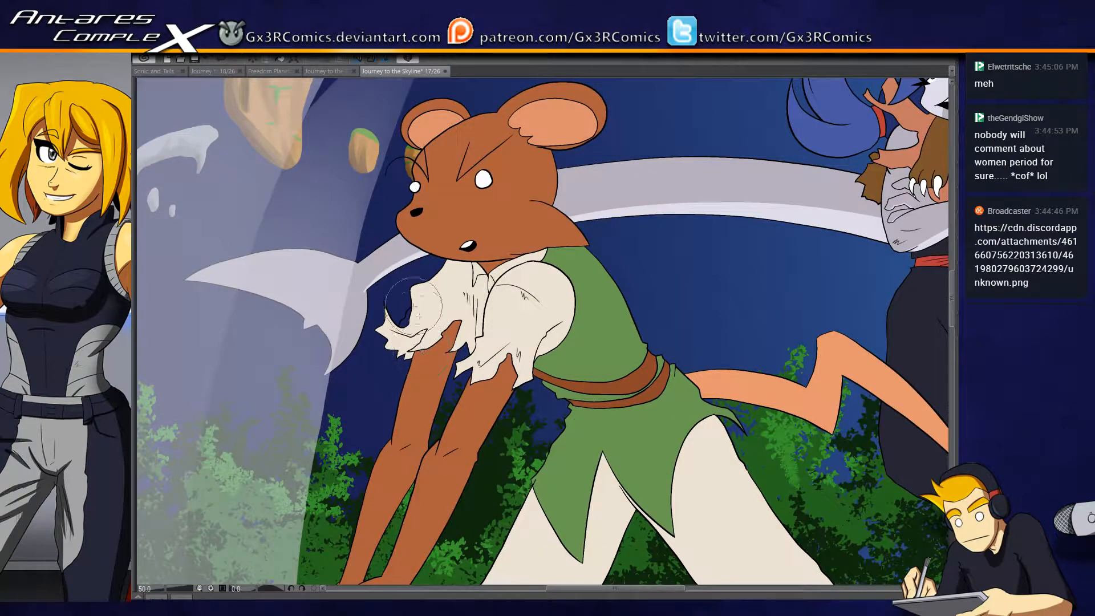
{"action": "scroll", "coordinate": [398, 338], "scroll_direction": "up", "scroll_amount": 3}
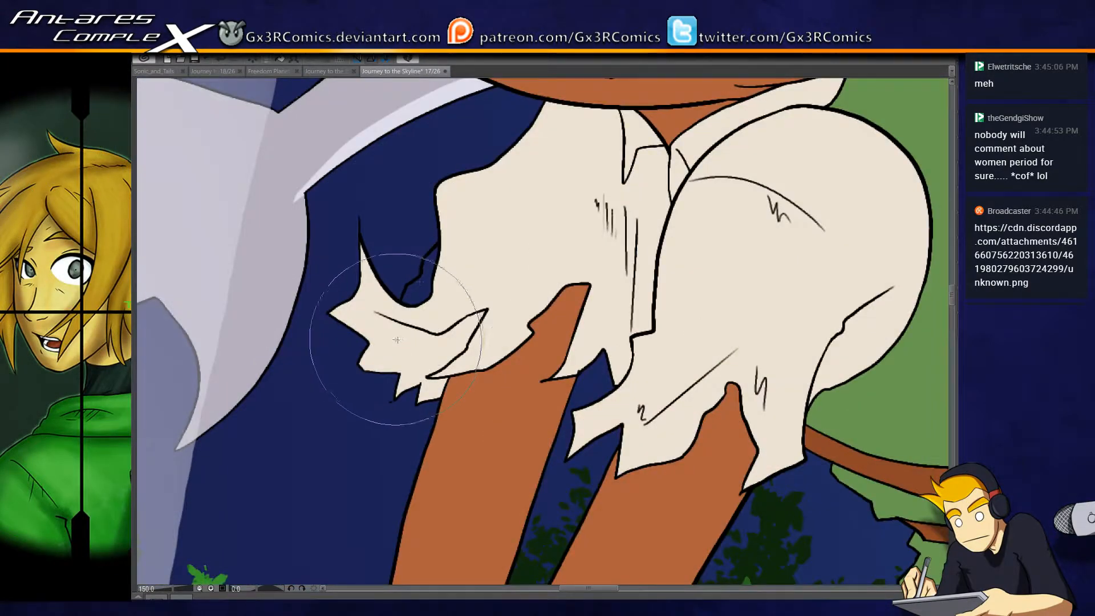
{"action": "left_click", "coordinate": [449, 286], "text": "alt"}
{"action": "left_click", "coordinate": [424, 279]}
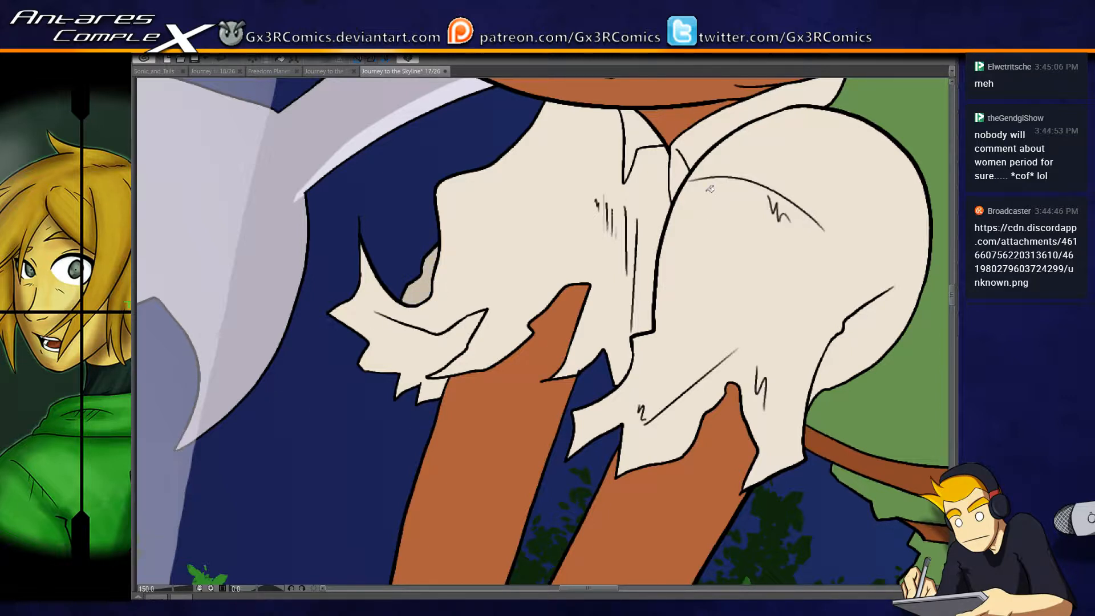
- Select the mouse's far sleeve and shirt front and paint grey-brown shadows on the chest folds, below the head and over the torn cuff
{"action": "left_click", "coordinate": [645, 287]}
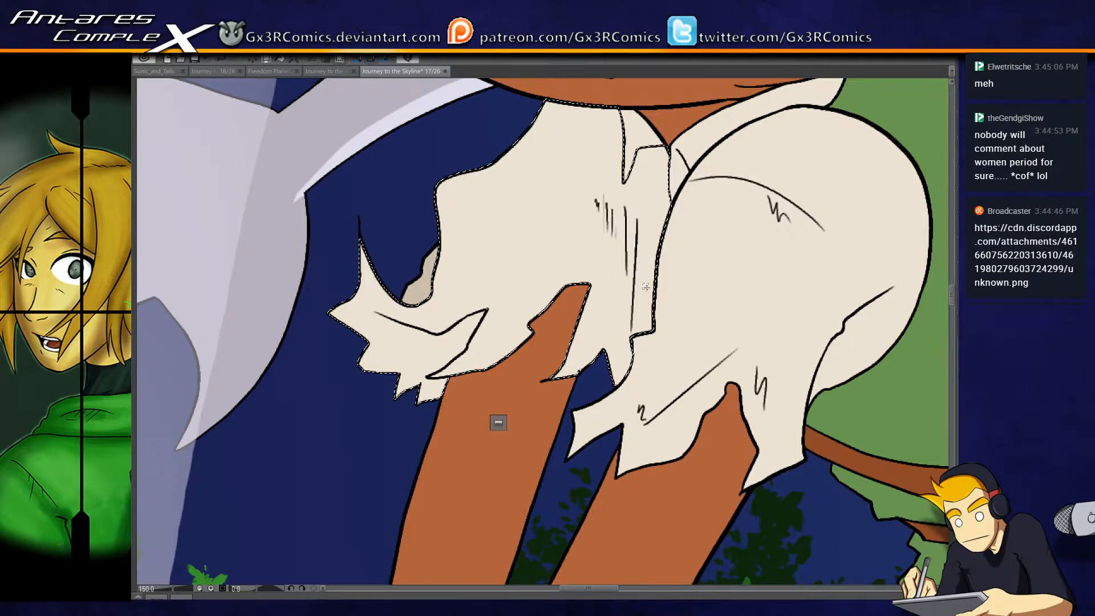
{"action": "left_click_drag", "start_coordinate": [662, 340], "coordinate": [539, 481]}
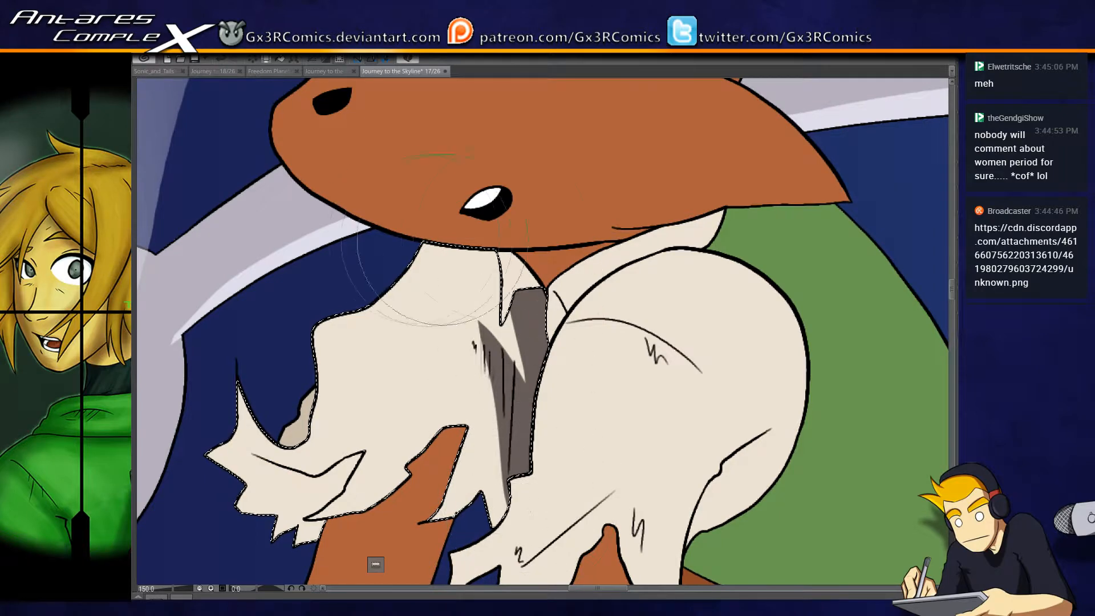
{"action": "left_click_drag", "start_coordinate": [432, 244], "coordinate": [509, 278]}
{"action": "mouse_move", "coordinate": [358, 316]}
{"action": "left_mouse_down"}
{"action": "mouse_move", "coordinate": [268, 445]}
{"action": "mouse_move", "coordinate": [239, 422]}
{"action": "mouse_move", "coordinate": [255, 487]}
{"action": "left_mouse_up"}
{"action": "mouse_move", "coordinate": [245, 422]}
{"action": "left_mouse_down"}
{"action": "mouse_move", "coordinate": [271, 491]}
{"action": "mouse_move", "coordinate": [297, 511]}
{"action": "left_mouse_up"}
{"action": "left_click_drag", "start_coordinate": [239, 448], "coordinate": [361, 333]}
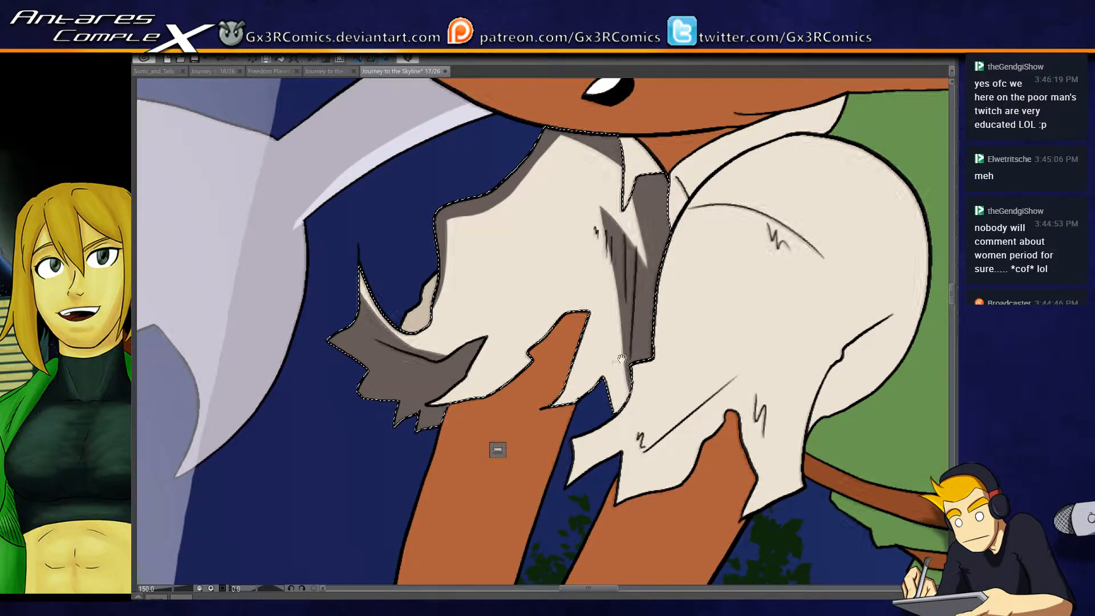
{"action": "left_click_drag", "start_coordinate": [620, 359], "coordinate": [544, 315]}
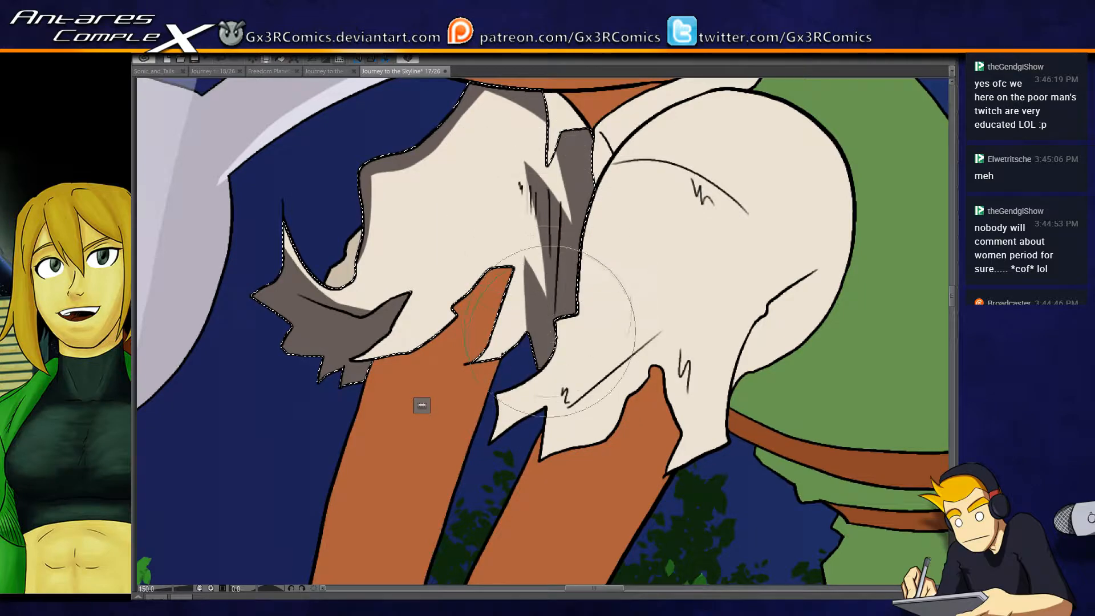
{"action": "left_click_drag", "start_coordinate": [579, 316], "coordinate": [538, 404]}
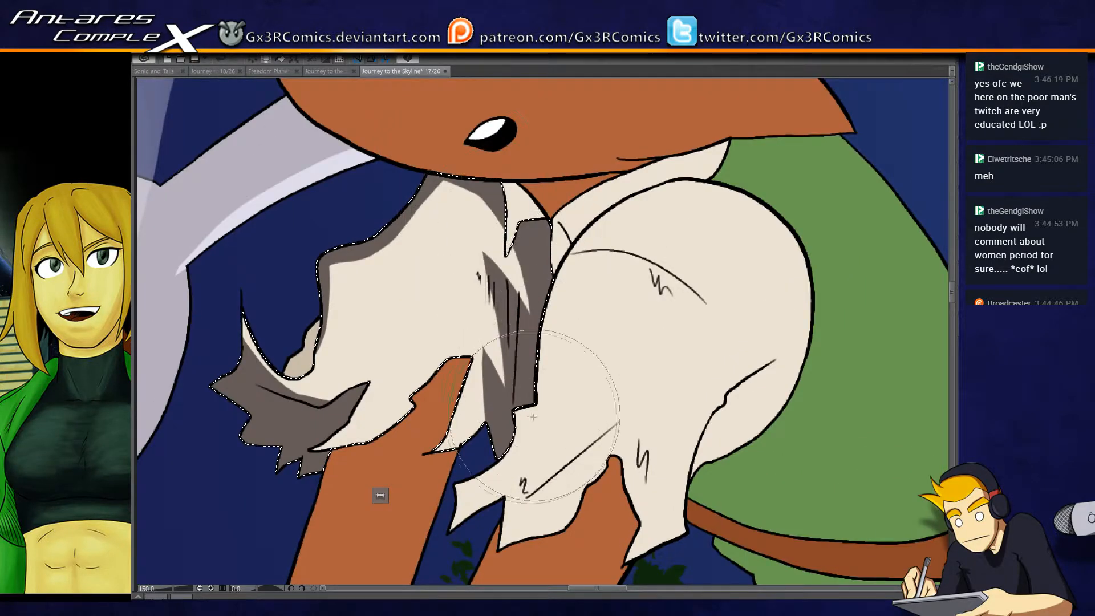
- Select the mouse's near sleeve and paint grey-brown shadows down its front edge and over the pointed torn strip
{"action": "left_click_drag", "start_coordinate": [607, 471], "coordinate": [434, 456]}
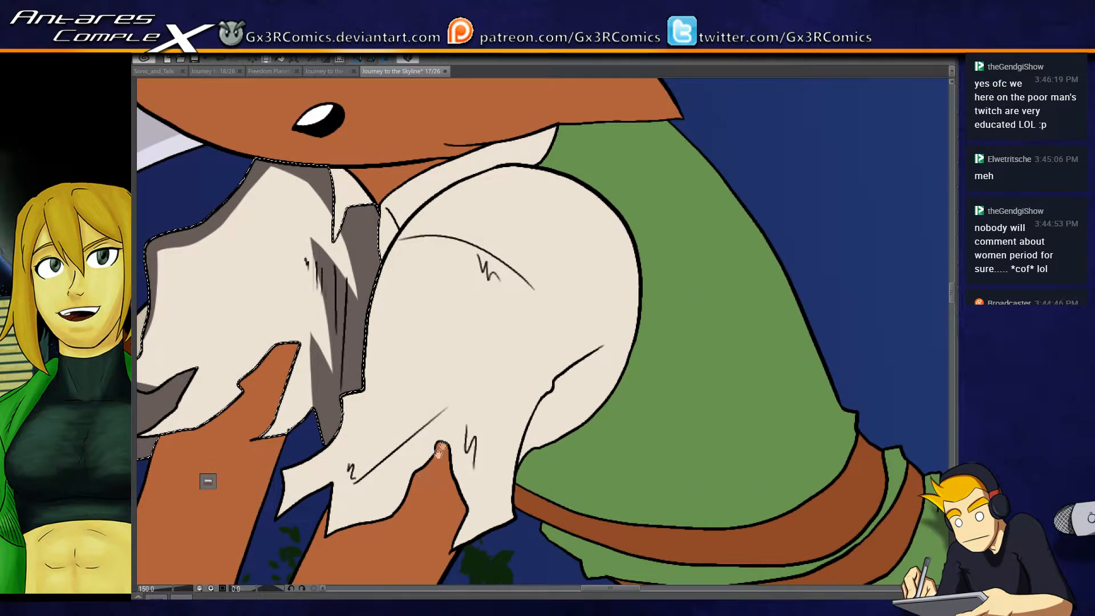
{"action": "left_click", "coordinate": [341, 481]}
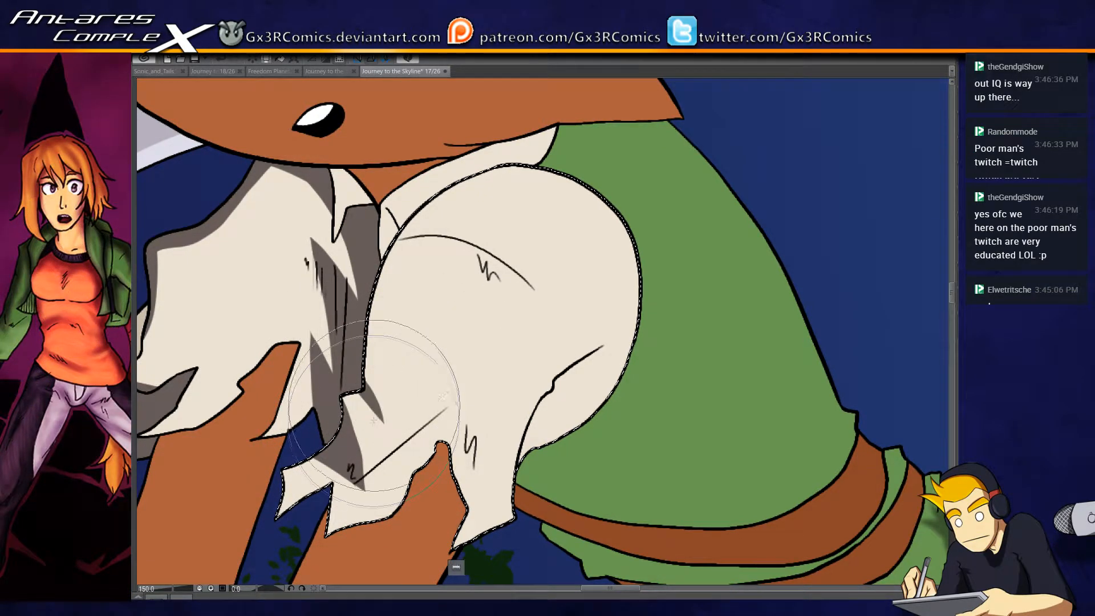
{"action": "left_click_drag", "start_coordinate": [372, 320], "coordinate": [402, 230]}
{"action": "mouse_move", "coordinate": [375, 402]}
{"action": "left_mouse_down"}
{"action": "mouse_move", "coordinate": [385, 273]}
{"action": "mouse_move", "coordinate": [402, 229]}
{"action": "left_mouse_up"}
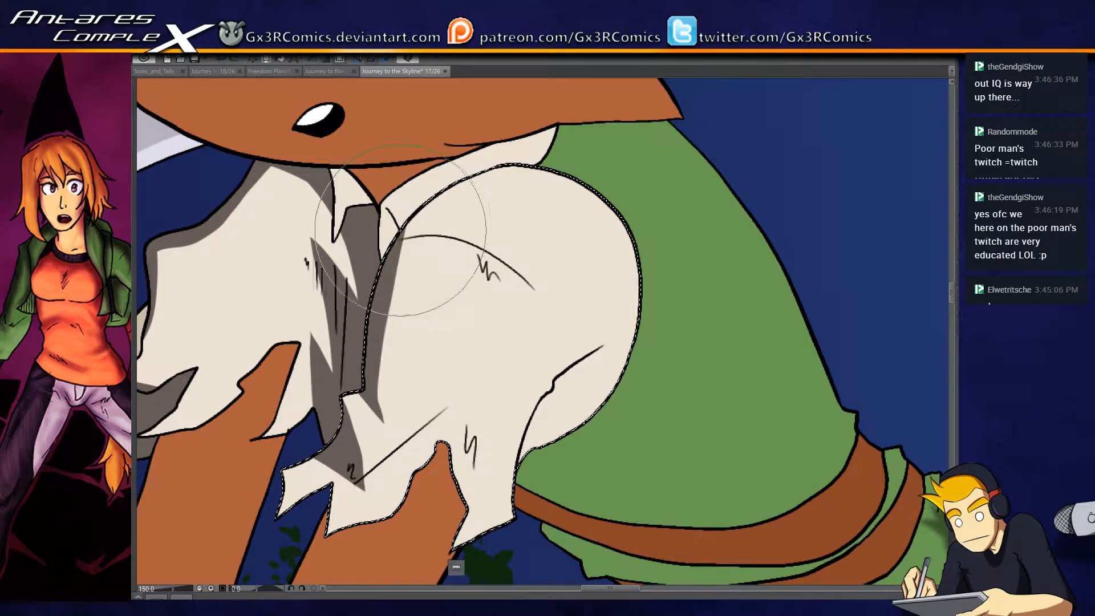
{"action": "left_click_drag", "start_coordinate": [415, 421], "coordinate": [426, 372]}
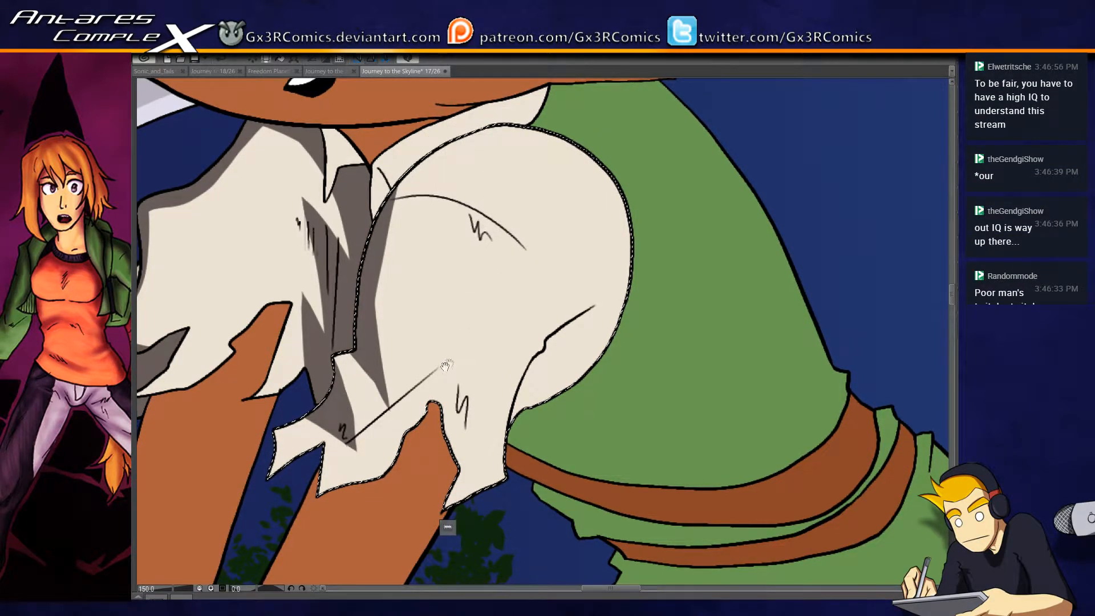
{"action": "left_click_drag", "start_coordinate": [442, 367], "coordinate": [468, 316]}
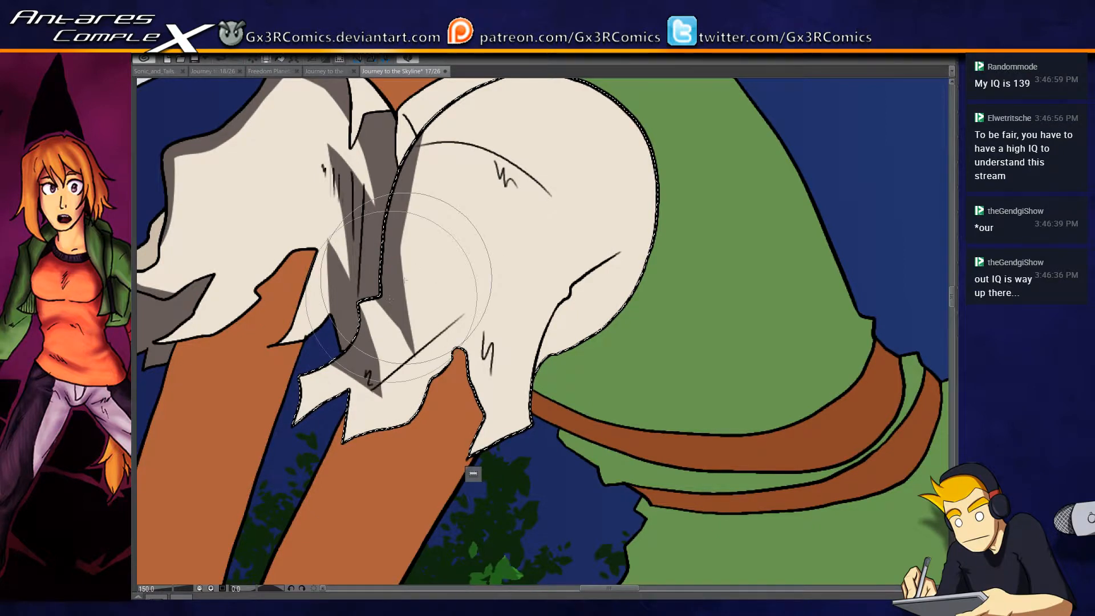
{"action": "left_click_drag", "start_coordinate": [356, 358], "coordinate": [241, 410]}
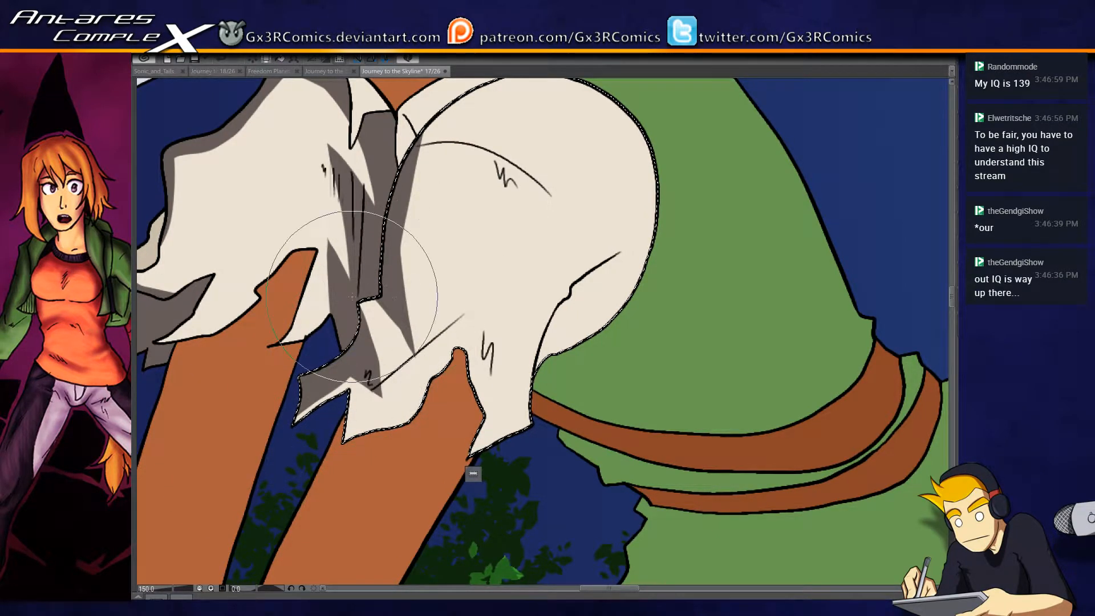
{"action": "left_click_drag", "start_coordinate": [375, 294], "coordinate": [343, 291]}
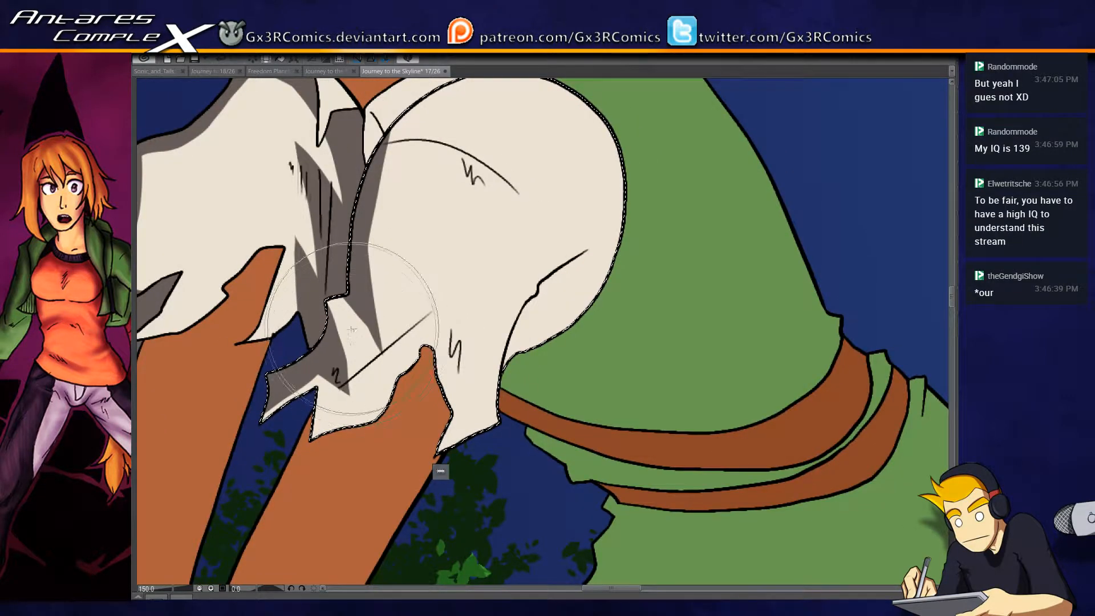
- Add shadow streaks to the near sleeve's lower front edge and shade beneath the curved shoulder crease, widening the front shadow
{"action": "mouse_move", "coordinate": [333, 365]}
{"action": "left_mouse_down"}
{"action": "mouse_move", "coordinate": [341, 436]}
{"action": "mouse_move", "coordinate": [317, 435]}
{"action": "mouse_move", "coordinate": [338, 393]}
{"action": "left_mouse_up"}
{"action": "left_click_drag", "start_coordinate": [412, 335], "coordinate": [383, 382]}
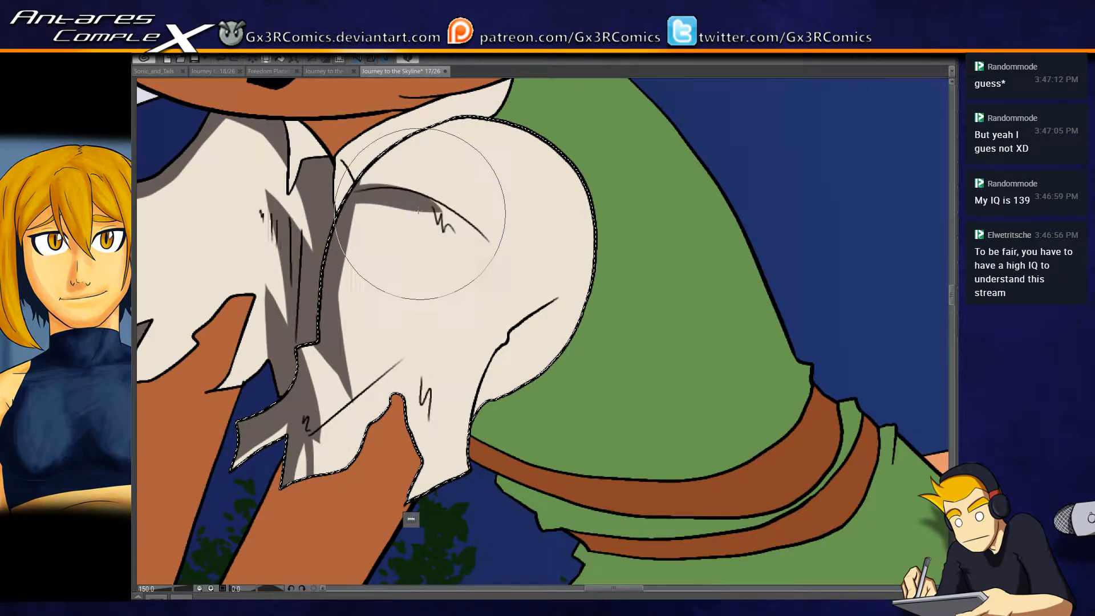
{"action": "mouse_move", "coordinate": [326, 198]}
{"action": "left_mouse_down"}
{"action": "mouse_move", "coordinate": [372, 194]}
{"action": "mouse_move", "coordinate": [468, 245]}
{"action": "mouse_move", "coordinate": [387, 190]}
{"action": "mouse_move", "coordinate": [480, 233]}
{"action": "mouse_move", "coordinate": [440, 211]}
{"action": "mouse_move", "coordinate": [502, 264]}
{"action": "mouse_move", "coordinate": [410, 179]}
{"action": "mouse_move", "coordinate": [374, 199]}
{"action": "mouse_move", "coordinate": [333, 258]}
{"action": "left_mouse_up"}
{"action": "mouse_move", "coordinate": [378, 201]}
{"action": "left_mouse_down"}
{"action": "mouse_move", "coordinate": [335, 315]}
{"action": "mouse_move", "coordinate": [388, 193]}
{"action": "mouse_move", "coordinate": [336, 307]}
{"action": "mouse_move", "coordinate": [372, 215]}
{"action": "mouse_move", "coordinate": [346, 358]}
{"action": "left_mouse_up"}
{"action": "mouse_move", "coordinate": [409, 197]}
{"action": "left_mouse_down"}
{"action": "mouse_move", "coordinate": [361, 324]}
{"action": "mouse_move", "coordinate": [356, 381]}
{"action": "mouse_move", "coordinate": [517, 392]}
{"action": "left_mouse_up"}
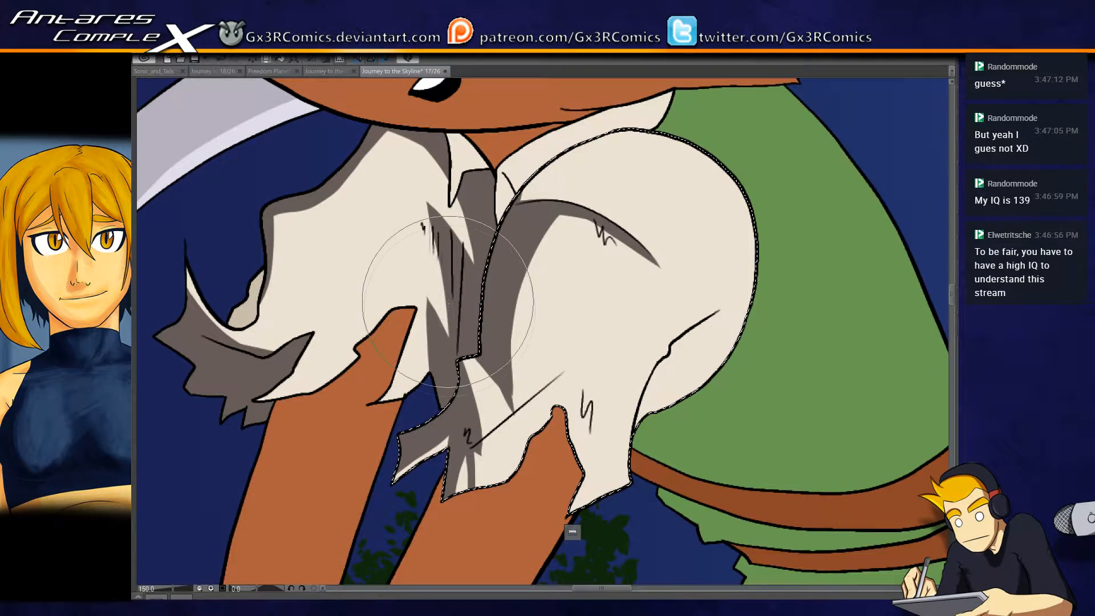
- Reselect the far sleeve and add a curved grey-brown shadow across it plus soft shading on the upper chest
{"action": "key", "text": "w"}
{"action": "left_click", "coordinate": [350, 308]}
{"action": "key", "text": "b"}
{"action": "mouse_move", "coordinate": [225, 246]}
{"action": "left_mouse_down"}
{"action": "mouse_move", "coordinate": [352, 311]}
{"action": "mouse_move", "coordinate": [293, 377]}
{"action": "left_mouse_up"}
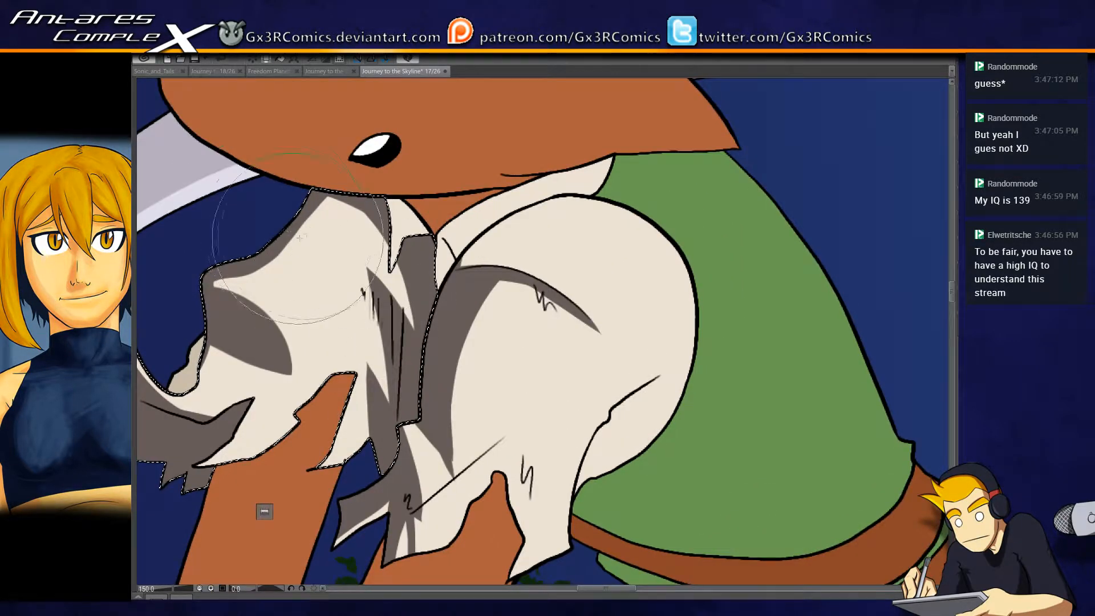
{"action": "left_click_drag", "start_coordinate": [319, 194], "coordinate": [400, 268]}
{"action": "key", "text": "b"}
{"action": "mouse_move", "coordinate": [407, 165]}
{"action": "left_mouse_down"}
{"action": "mouse_move", "coordinate": [420, 211]}
{"action": "mouse_move", "coordinate": [342, 66]}
{"action": "left_mouse_up"}
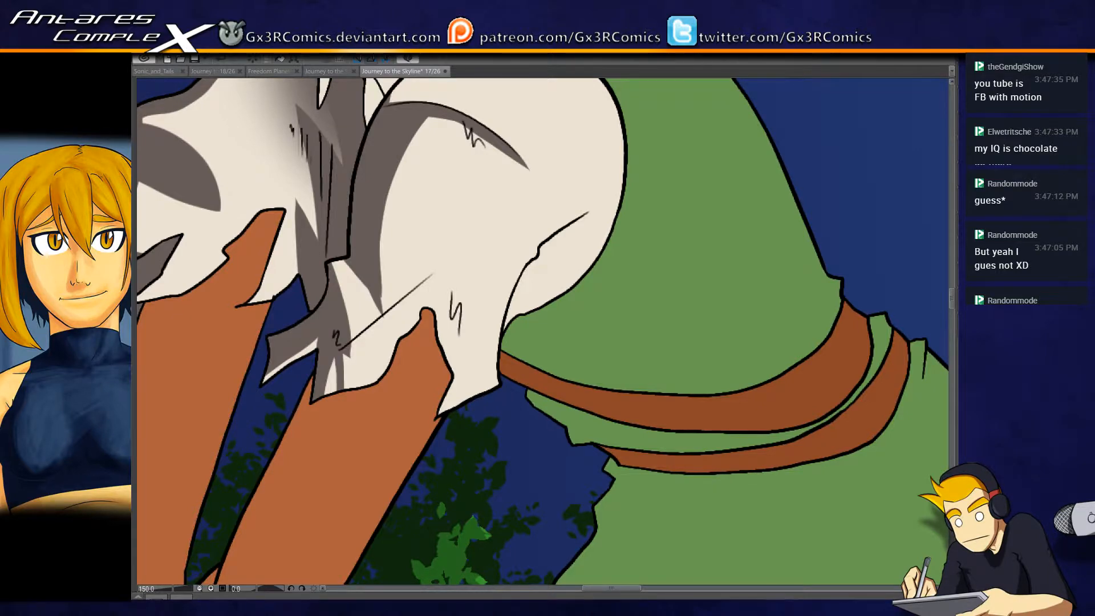
- Select the near sleeve, fill the underside below its rear crease with grey-brown shadow and add a tapered shadow above the crease
{"action": "key", "text": "w"}
{"action": "left_click", "coordinate": [537, 274]}
{"action": "key", "text": "b"}
{"action": "mouse_move", "coordinate": [502, 356]}
{"action": "left_mouse_down"}
{"action": "mouse_move", "coordinate": [593, 208]}
{"action": "mouse_move", "coordinate": [523, 309]}
{"action": "mouse_move", "coordinate": [503, 232]}
{"action": "mouse_move", "coordinate": [534, 262]}
{"action": "mouse_move", "coordinate": [455, 219]}
{"action": "left_mouse_up"}
{"action": "key", "text": "ctrl+z"}
{"action": "left_click_drag", "start_coordinate": [532, 251], "coordinate": [644, 194]}
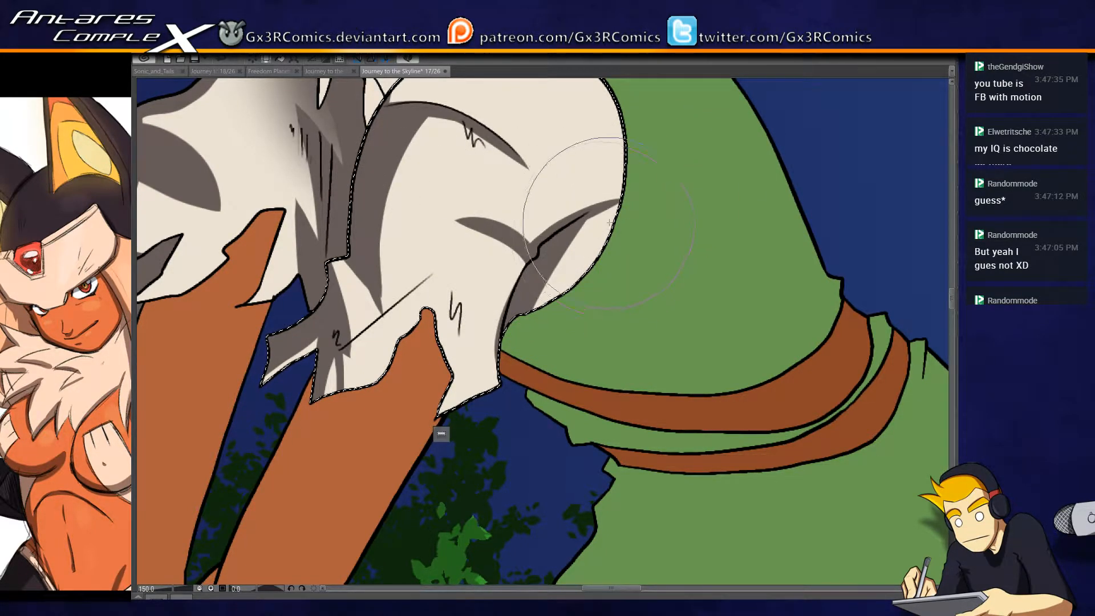
{"action": "left_click_drag", "start_coordinate": [525, 303], "coordinate": [599, 213]}
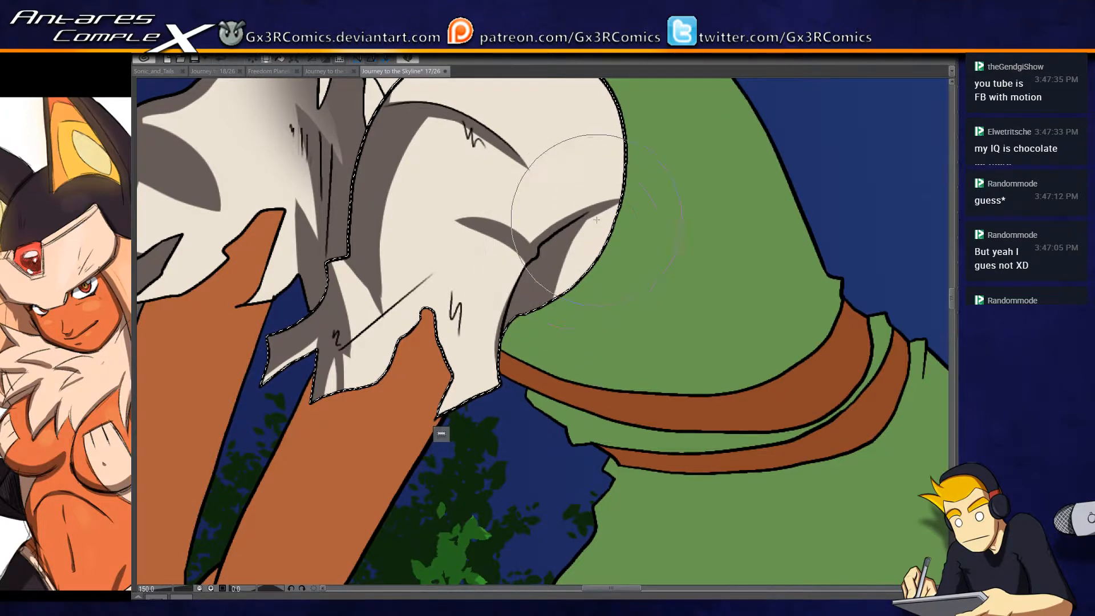
{"action": "mouse_move", "coordinate": [541, 311]}
{"action": "left_mouse_down"}
{"action": "mouse_move", "coordinate": [609, 207]}
{"action": "mouse_move", "coordinate": [561, 290]}
{"action": "mouse_move", "coordinate": [619, 204]}
{"action": "left_mouse_up"}
{"action": "left_click_drag", "start_coordinate": [591, 266], "coordinate": [615, 201]}
- Paint a narrow shadow down the near sleeve's lower rear edge and a pointed one around the zigzag fold
{"action": "left_click_drag", "start_coordinate": [525, 255], "coordinate": [493, 376]}
{"action": "left_click_drag", "start_coordinate": [446, 270], "coordinate": [465, 365]}
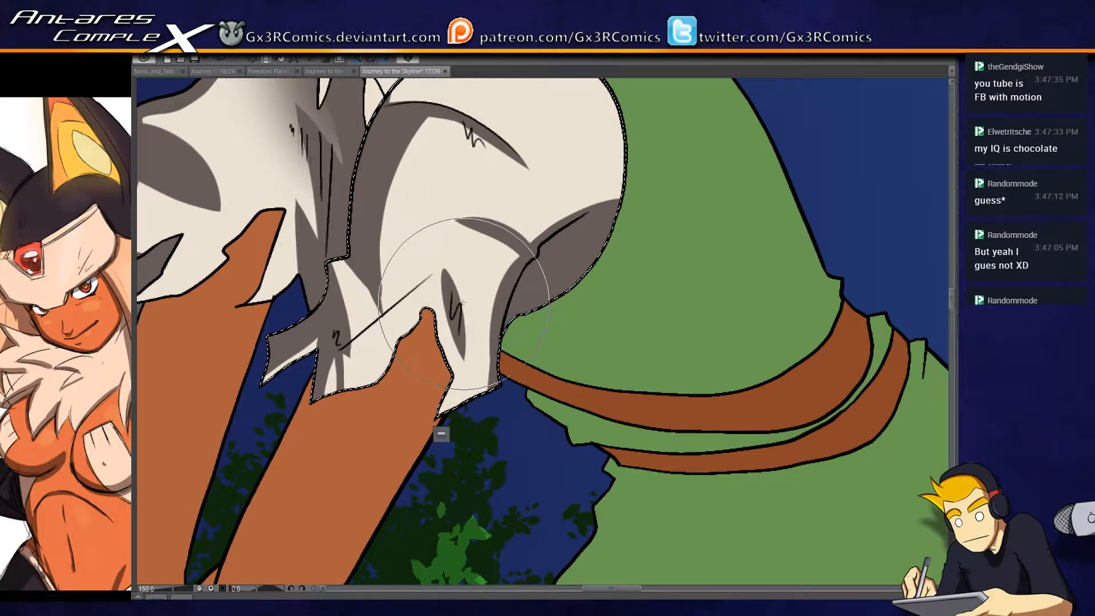
{"action": "left_click_drag", "start_coordinate": [446, 273], "coordinate": [481, 347]}
{"action": "mouse_move", "coordinate": [446, 273]}
{"action": "left_mouse_down"}
{"action": "mouse_move", "coordinate": [474, 292]}
{"action": "mouse_move", "coordinate": [530, 264]}
{"action": "left_mouse_up"}
- Paint a thin tapered grey-brown shadow along the diagonal fold line at the bottom of the near sleeve
{"action": "left_click_drag", "start_coordinate": [398, 225], "coordinate": [438, 276]}
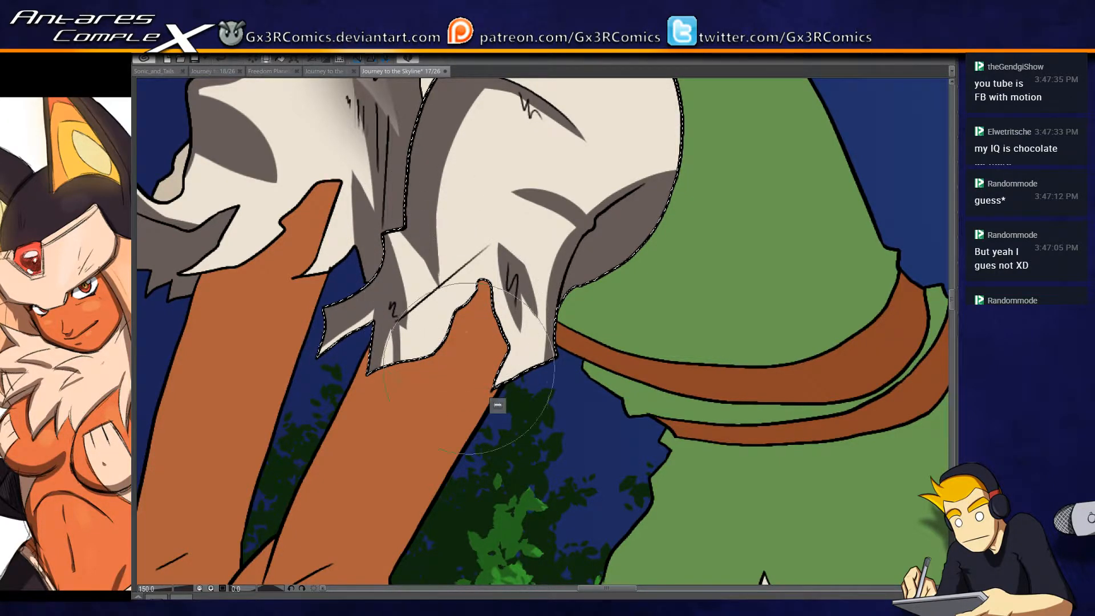
{"action": "left_click_drag", "start_coordinate": [468, 370], "coordinate": [490, 355]}
{"action": "left_click_drag", "start_coordinate": [425, 307], "coordinate": [518, 215]}
{"action": "key", "text": "ctrl+z"}
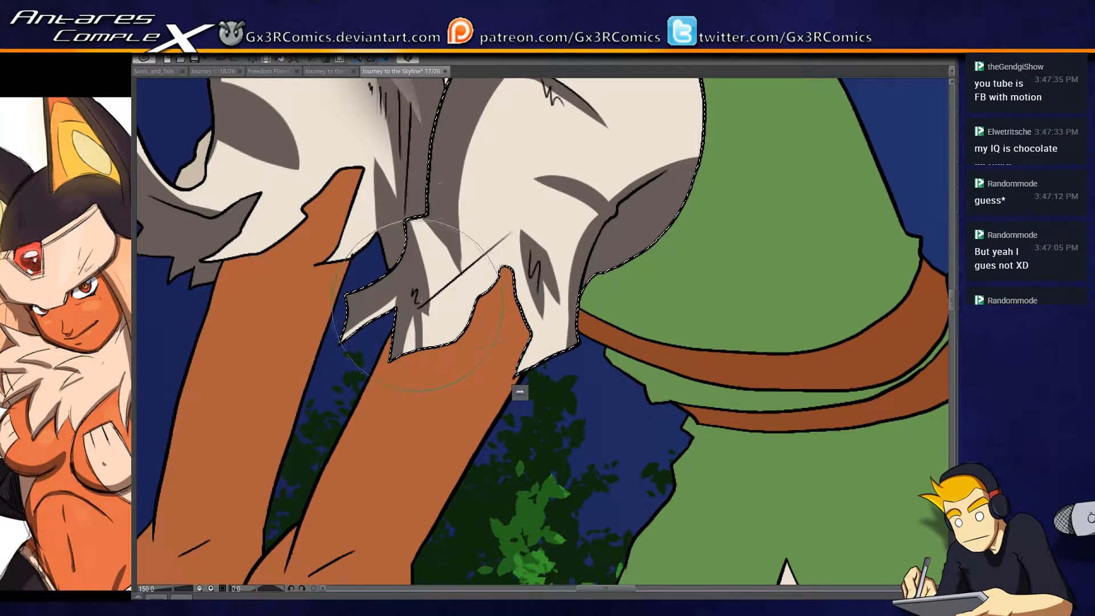
{"action": "left_click_drag", "start_coordinate": [424, 306], "coordinate": [520, 216]}
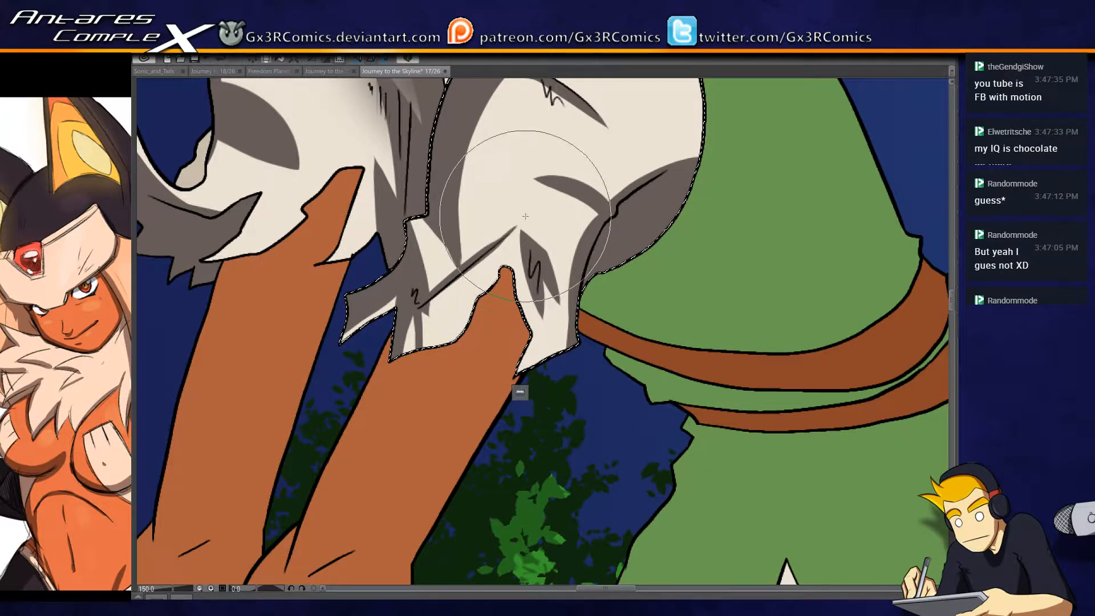
{"action": "left_click_drag", "start_coordinate": [427, 340], "coordinate": [422, 301]}
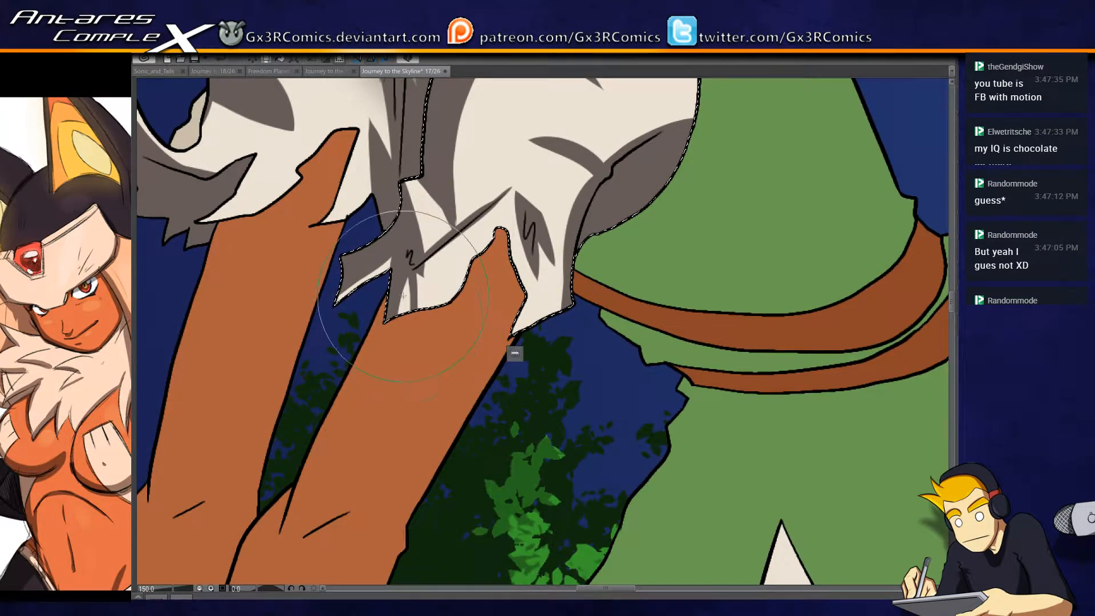
- Select the near and far flaps of the cream shirt collar and shade their lower parts with grey-brown
{"action": "left_click_drag", "start_coordinate": [464, 210], "coordinate": [357, 413]}
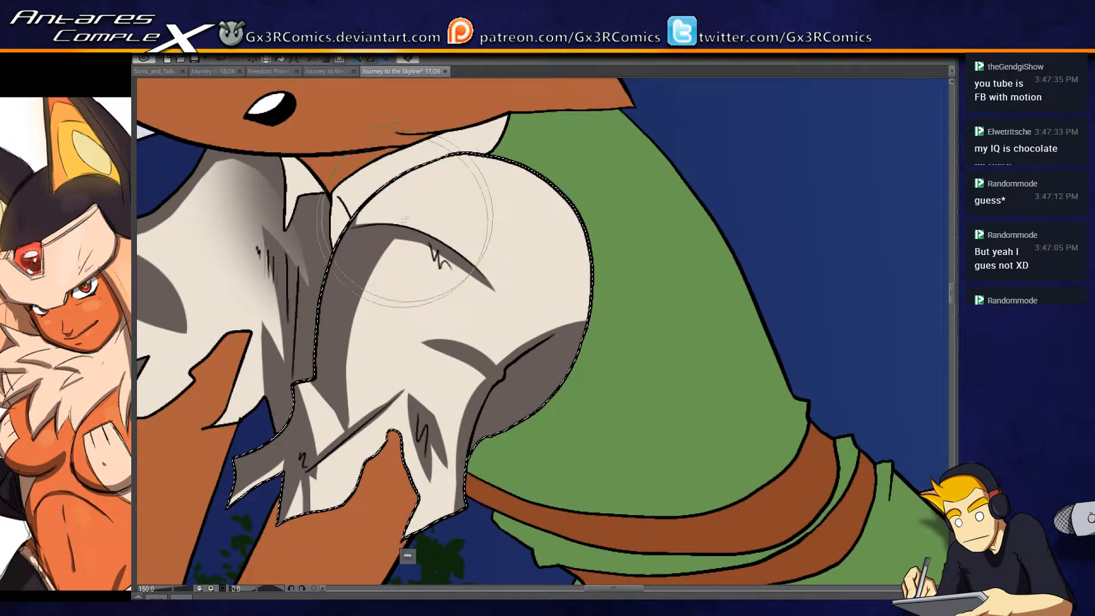
{"action": "left_click_drag", "start_coordinate": [345, 223], "coordinate": [345, 308]}
{"action": "left_click", "coordinate": [342, 308]}
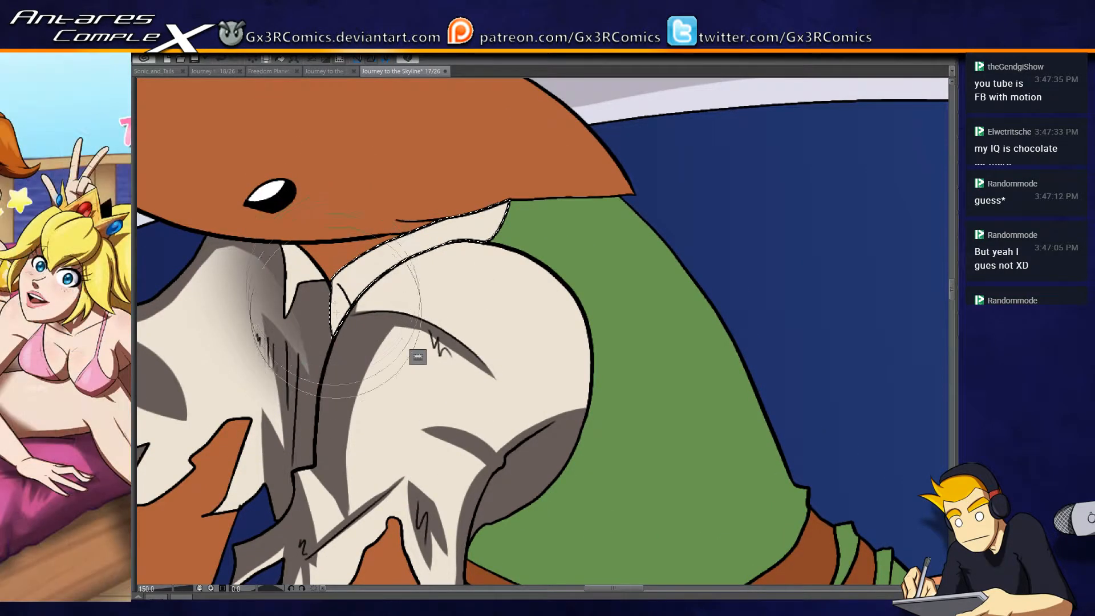
{"action": "mouse_move", "coordinate": [330, 277]}
{"action": "left_mouse_down"}
{"action": "mouse_move", "coordinate": [344, 334]}
{"action": "mouse_move", "coordinate": [363, 343]}
{"action": "mouse_move", "coordinate": [337, 329]}
{"action": "left_mouse_up"}
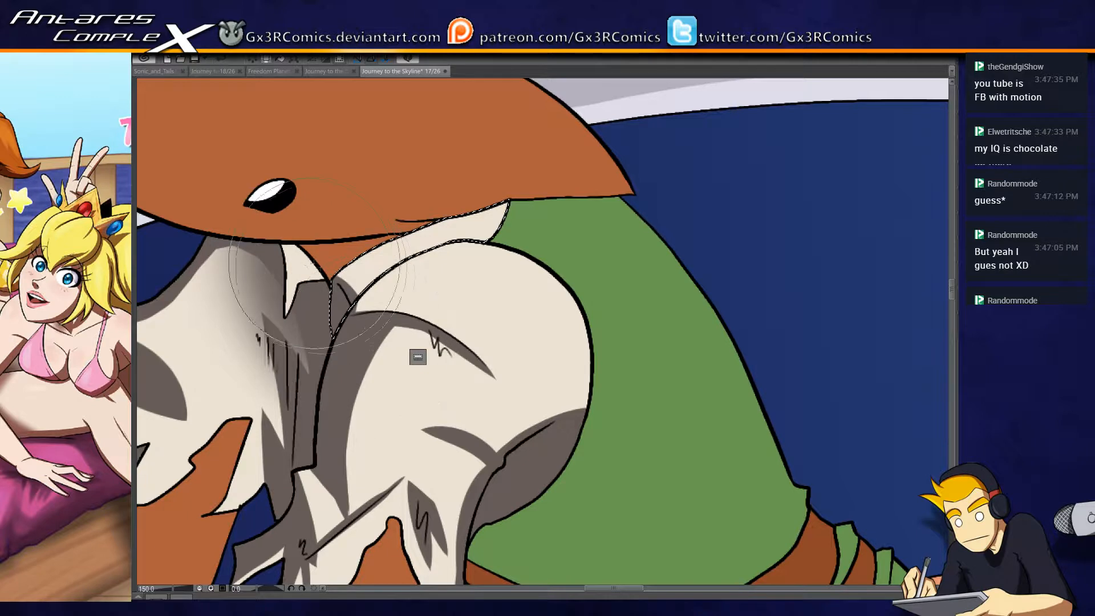
{"action": "left_click", "coordinate": [298, 277]}
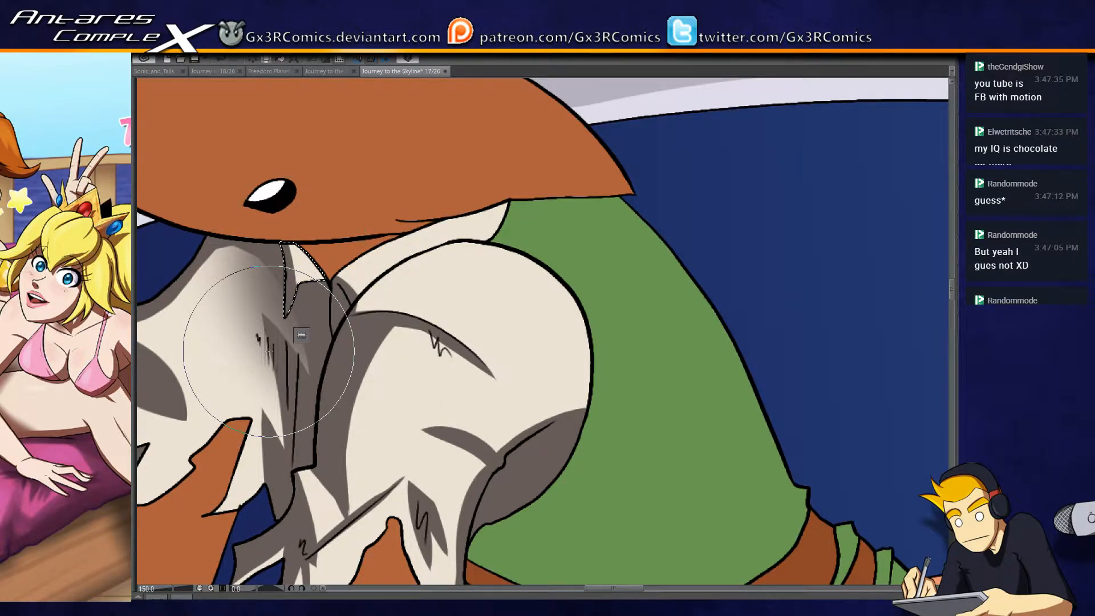
{"action": "left_click_drag", "start_coordinate": [307, 235], "coordinate": [273, 226]}
- Select the green tunic's torso, add a thin dark green shadow beside the collar and fill its lower front with a diagonal shadow
{"action": "key", "text": "ctrl+d"}
{"action": "key", "text": "w"}
{"action": "left_click", "coordinate": [515, 225]}
{"action": "key", "text": "b"}
{"action": "left_click_drag", "start_coordinate": [496, 211], "coordinate": [483, 245]}
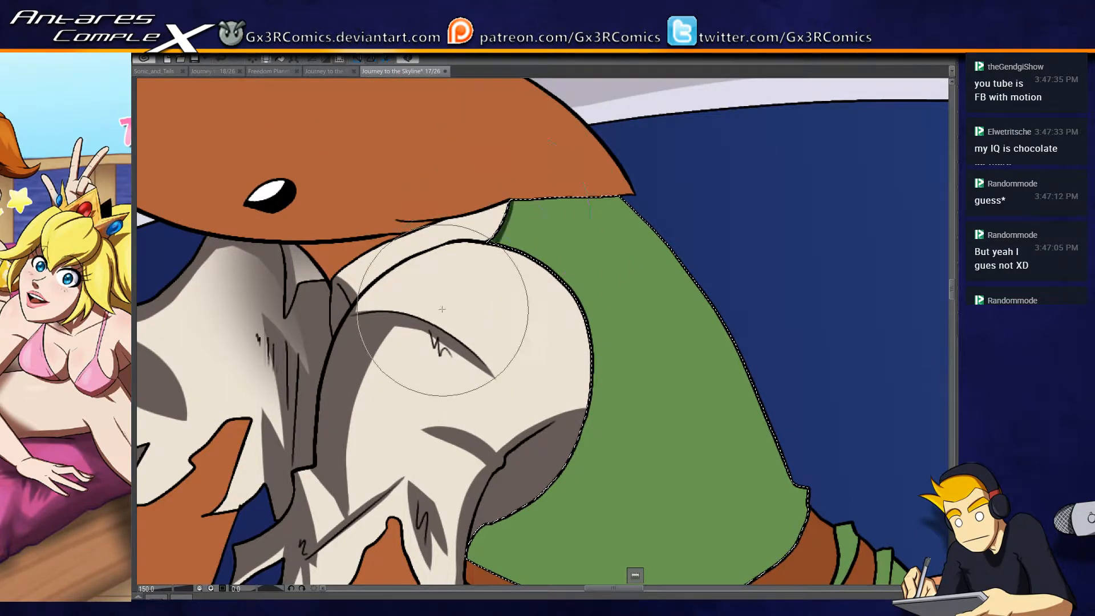
{"action": "left_click_drag", "start_coordinate": [553, 507], "coordinate": [448, 217]}
{"action": "left_click_drag", "start_coordinate": [342, 188], "coordinate": [483, 365]}
{"action": "mouse_move", "coordinate": [380, 238]}
{"action": "left_mouse_down"}
{"action": "mouse_move", "coordinate": [500, 353]}
{"action": "mouse_move", "coordinate": [439, 273]}
{"action": "mouse_move", "coordinate": [495, 292]}
{"action": "mouse_move", "coordinate": [542, 337]}
{"action": "left_mouse_up"}
{"action": "mouse_move", "coordinate": [392, 145]}
{"action": "left_mouse_down"}
{"action": "mouse_move", "coordinate": [542, 303]}
{"action": "mouse_move", "coordinate": [631, 373]}
{"action": "left_mouse_up"}
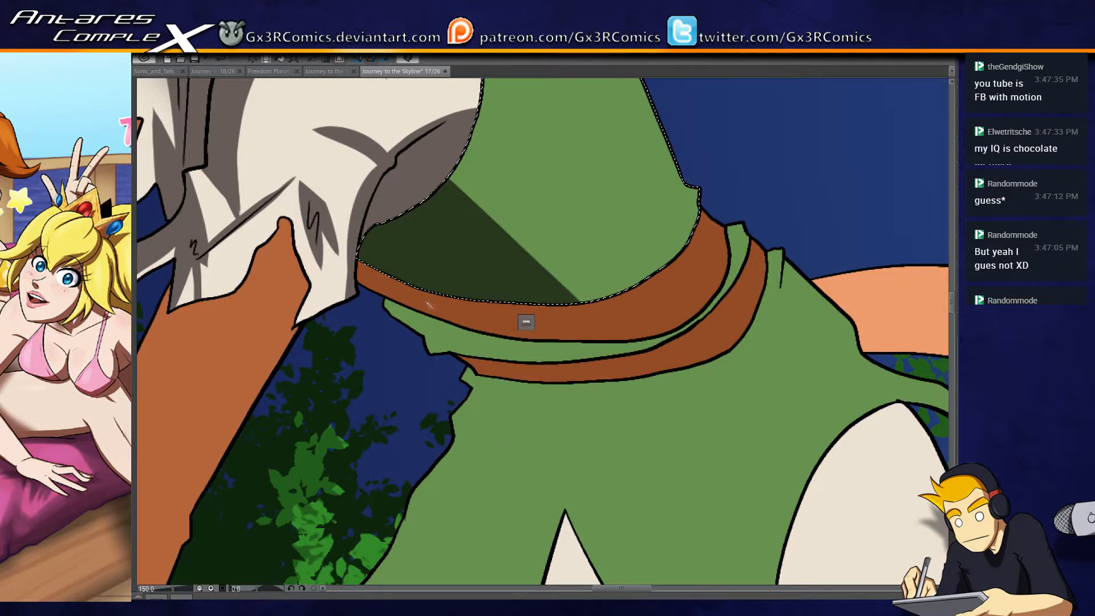
- Shade the front of the upper brown belt band and of the green strip between the two bands
{"action": "key", "text": "p"}
{"action": "left_click_drag", "start_coordinate": [354, 245], "coordinate": [487, 393]}
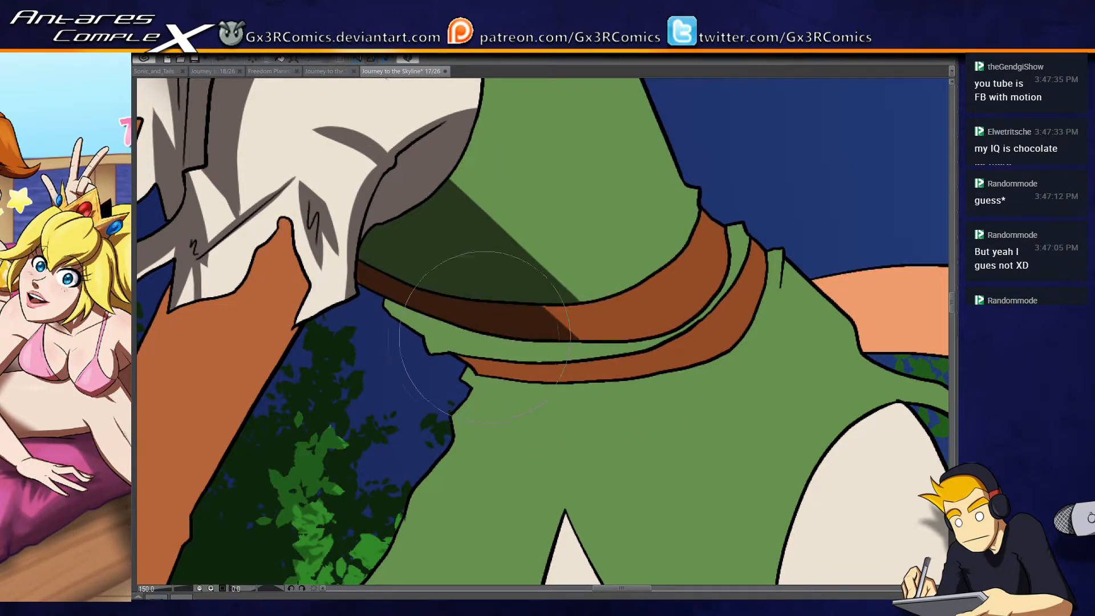
{"action": "left_click_drag", "start_coordinate": [374, 281], "coordinate": [432, 374]}
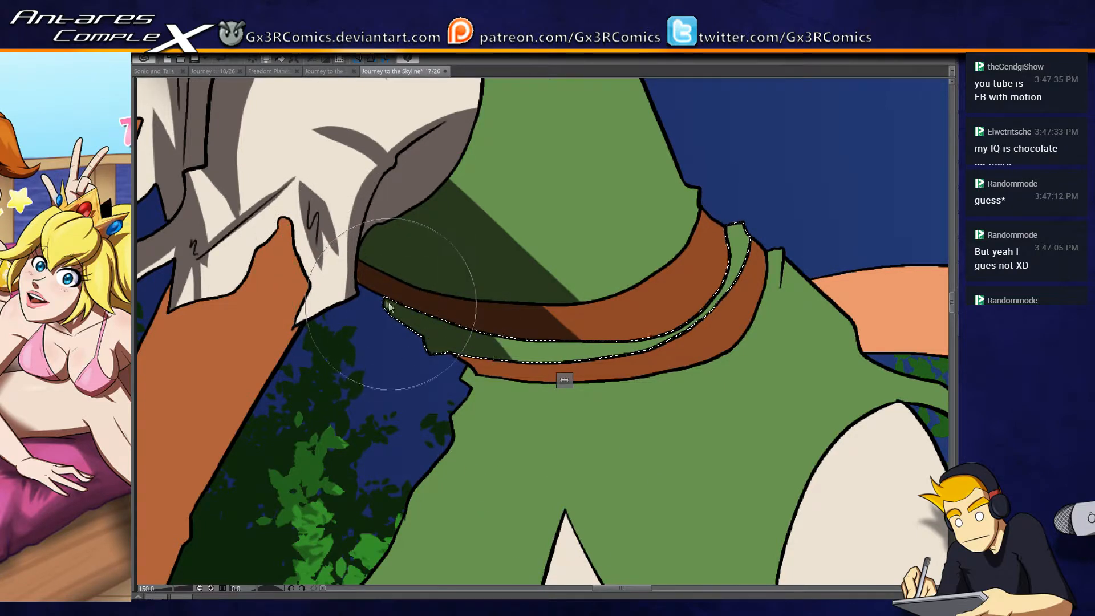
{"action": "key", "text": "w"}
{"action": "left_click", "coordinate": [377, 284]}
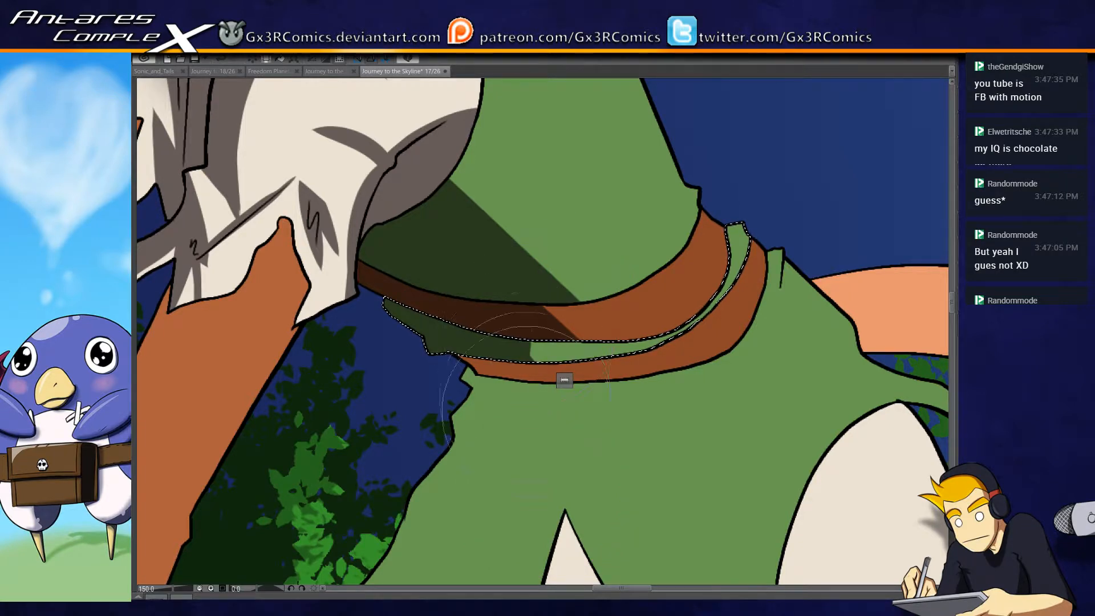
{"action": "mouse_move", "coordinate": [514, 448]}
{"action": "left_mouse_down"}
{"action": "mouse_move", "coordinate": [448, 379]}
{"action": "mouse_move", "coordinate": [432, 330]}
{"action": "left_mouse_up"}
- Select the lower brown belt band and paint a dark brown shadow over its front part
{"action": "key", "text": "w"}
{"action": "left_click", "coordinate": [441, 263]}
{"action": "key", "text": "b"}
{"action": "mouse_move", "coordinate": [440, 264]}
{"action": "left_mouse_down"}
{"action": "mouse_move", "coordinate": [456, 317]}
{"action": "mouse_move", "coordinate": [411, 195]}
{"action": "mouse_move", "coordinate": [523, 323]}
{"action": "mouse_move", "coordinate": [507, 232]}
{"action": "left_mouse_up"}
{"action": "left_click_drag", "start_coordinate": [518, 360], "coordinate": [504, 200]}
- Select the green tunic skirt below the belt bands
{"action": "key", "text": "w"}
{"action": "left_click", "coordinate": [426, 203]}
{"action": "scroll", "coordinate": [402, 203], "scroll_direction": "down", "scroll_amount": 1}
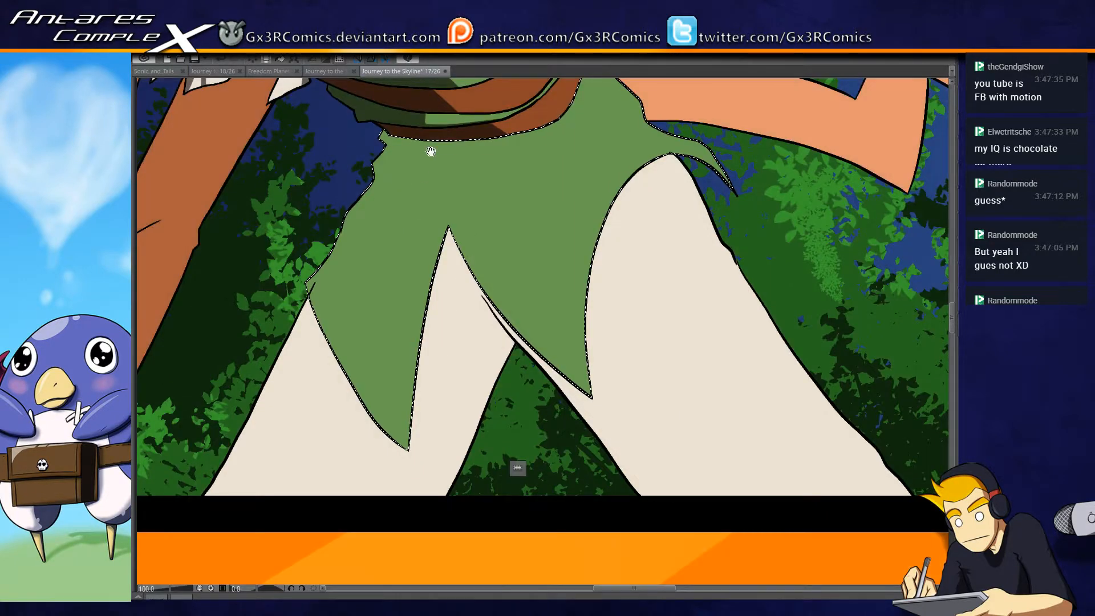
{"action": "left_click_drag", "start_coordinate": [431, 151], "coordinate": [419, 243]}
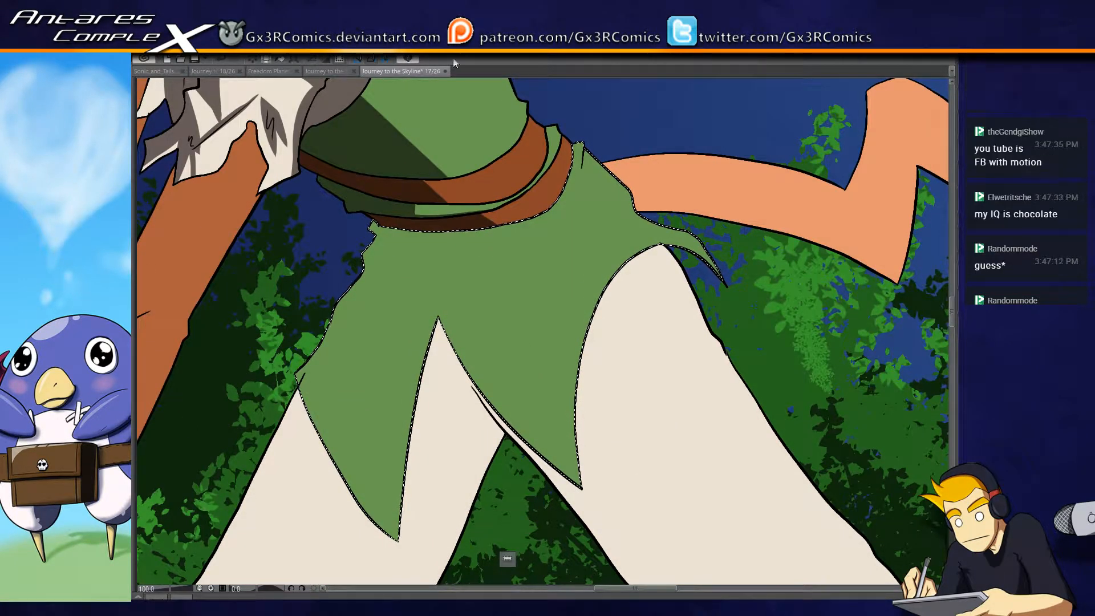
- Open a second view of page 17/26 showing the whole page, dock it beside the working canvas and narrow it
{"action": "left_click", "coordinate": [487, 60]}
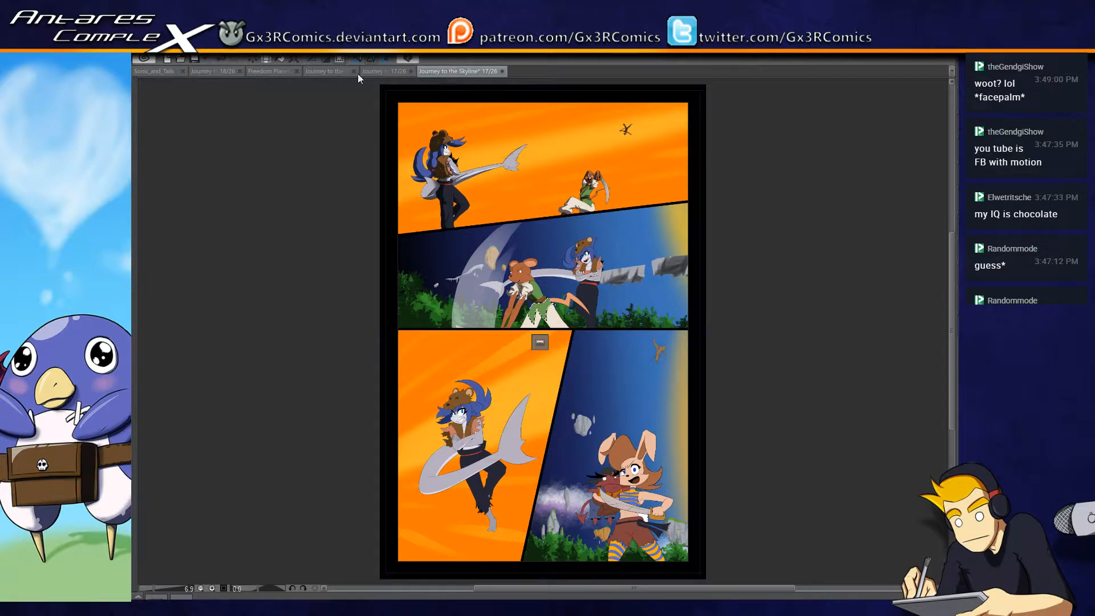
{"action": "left_click_drag", "start_coordinate": [146, 89], "coordinate": [135, 90]}
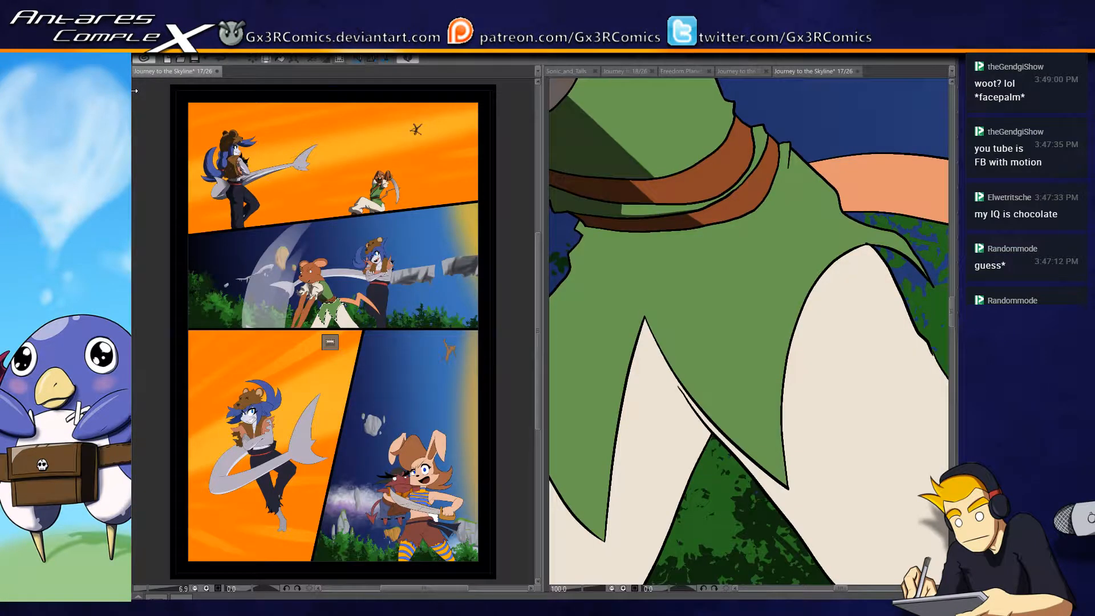
{"action": "left_click_drag", "start_coordinate": [542, 284], "coordinate": [424, 281]}
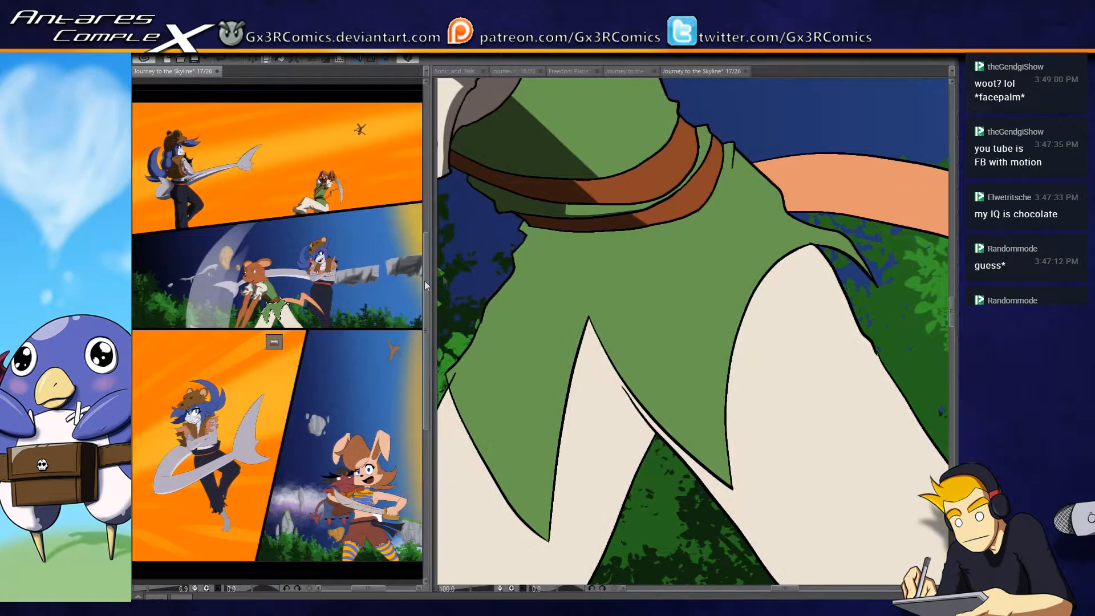
{"action": "left_click", "coordinate": [552, 284]}
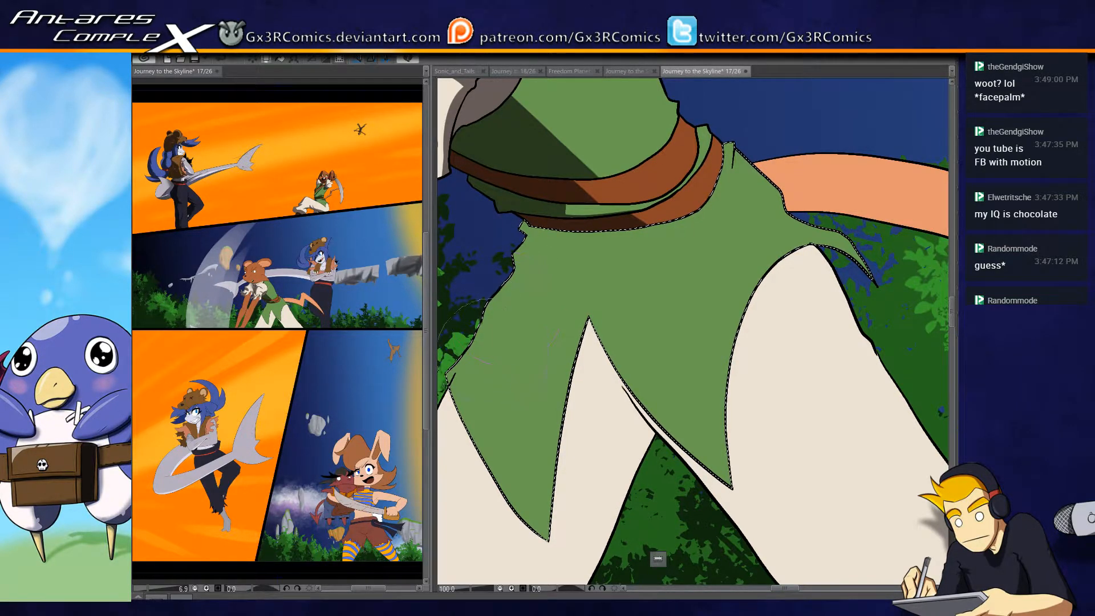
- Fill the skirt's front flap with dark green shadow and add a diagonal shadow from the belt down to the middle flap's tip
{"action": "left_click_drag", "start_coordinate": [659, 325], "coordinate": [697, 305]}
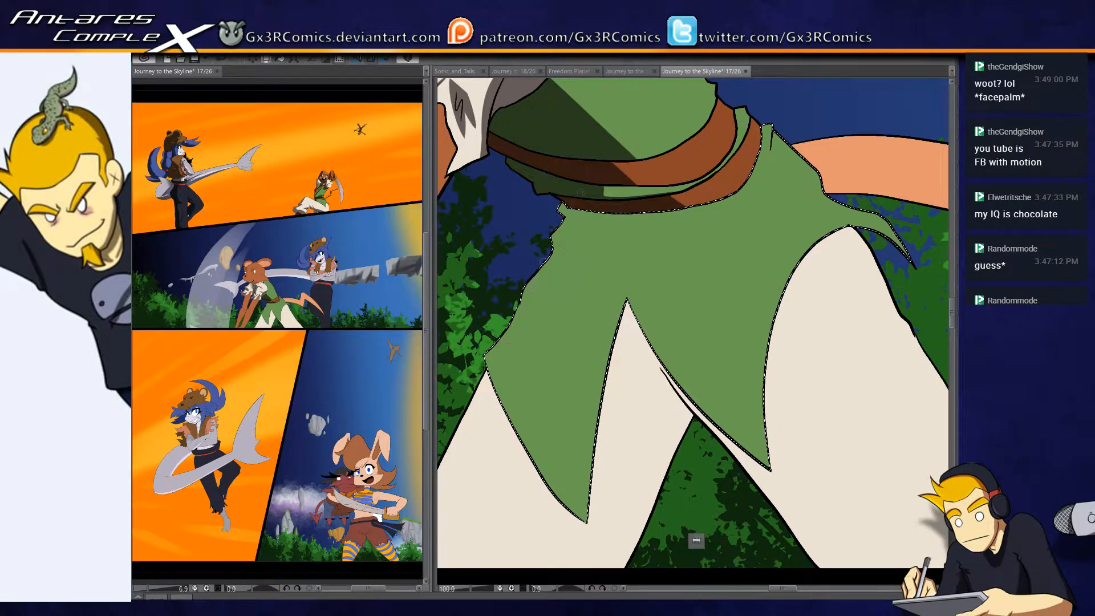
{"action": "left_click_drag", "start_coordinate": [570, 220], "coordinate": [554, 351]}
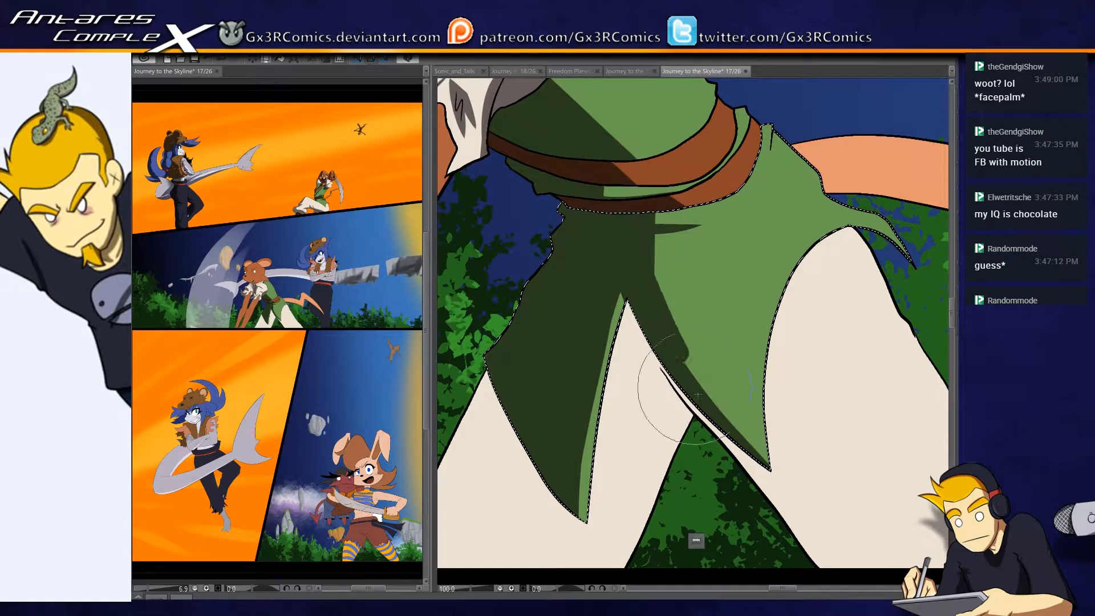
{"action": "left_click_drag", "start_coordinate": [709, 482], "coordinate": [616, 435]}
{"action": "left_click_drag", "start_coordinate": [582, 284], "coordinate": [572, 362]}
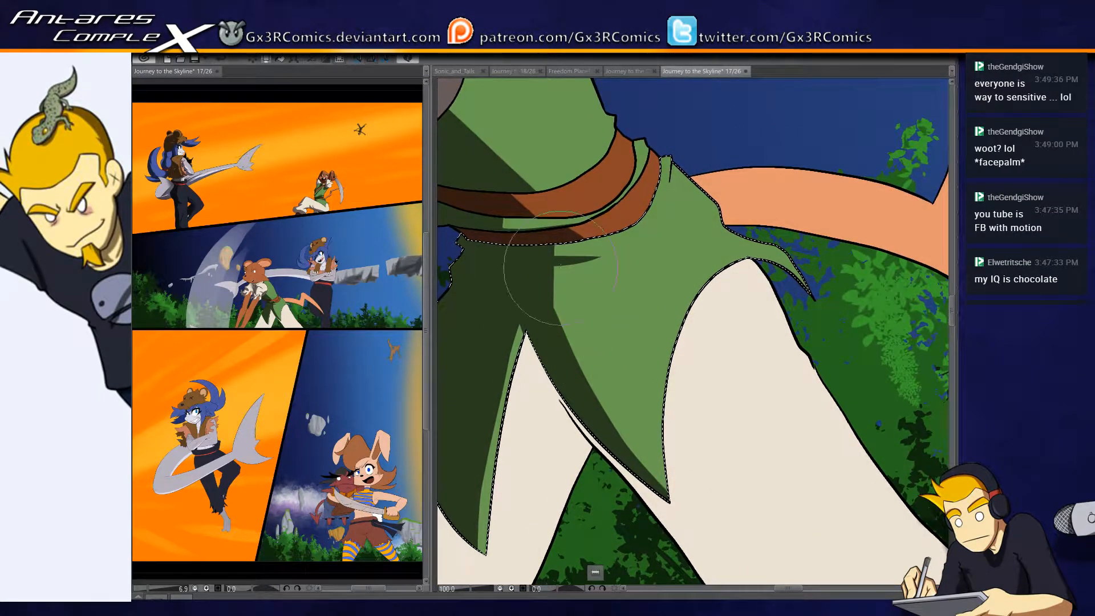
{"action": "left_click_drag", "start_coordinate": [564, 326], "coordinate": [686, 565]}
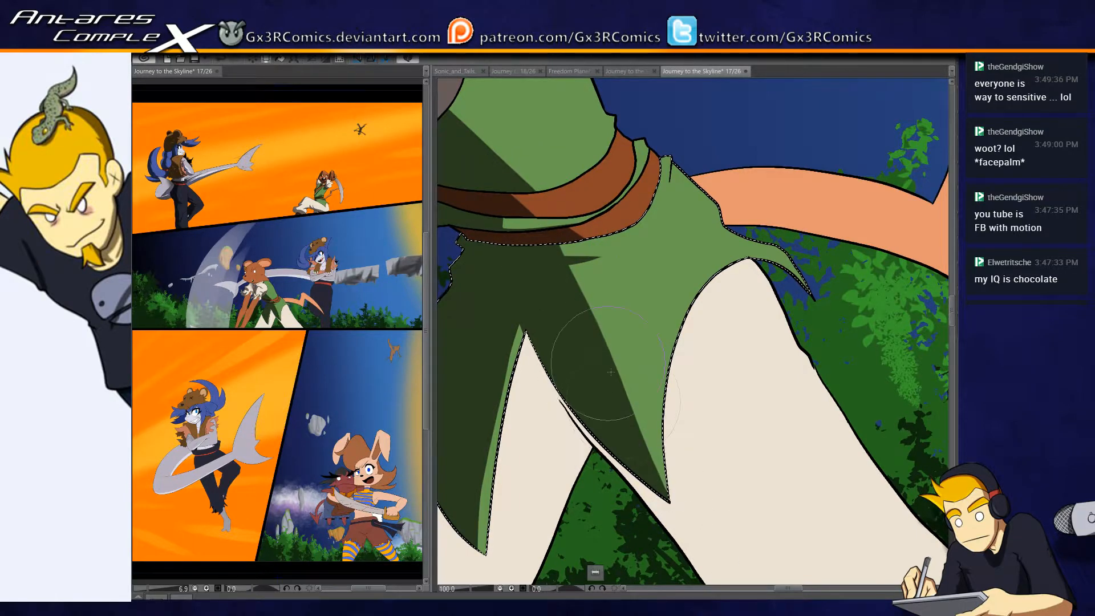
- Select the cream trousers and paint grey-brown shadows down the front leg's outer side and below the skirt's notch
{"action": "mouse_move", "coordinate": [570, 478]}
{"action": "left_mouse_down"}
{"action": "mouse_move", "coordinate": [584, 359]}
{"action": "mouse_move", "coordinate": [643, 325]}
{"action": "left_mouse_up"}
{"action": "key", "text": "w"}
{"action": "left_click", "coordinate": [599, 319]}
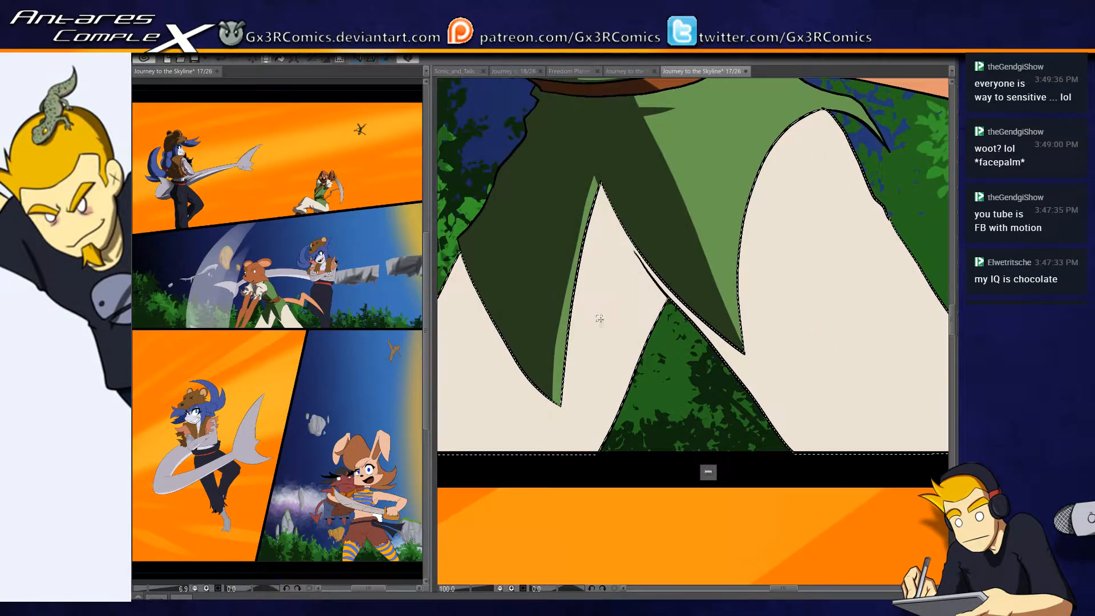
{"action": "left_click_drag", "start_coordinate": [541, 395], "coordinate": [601, 414]}
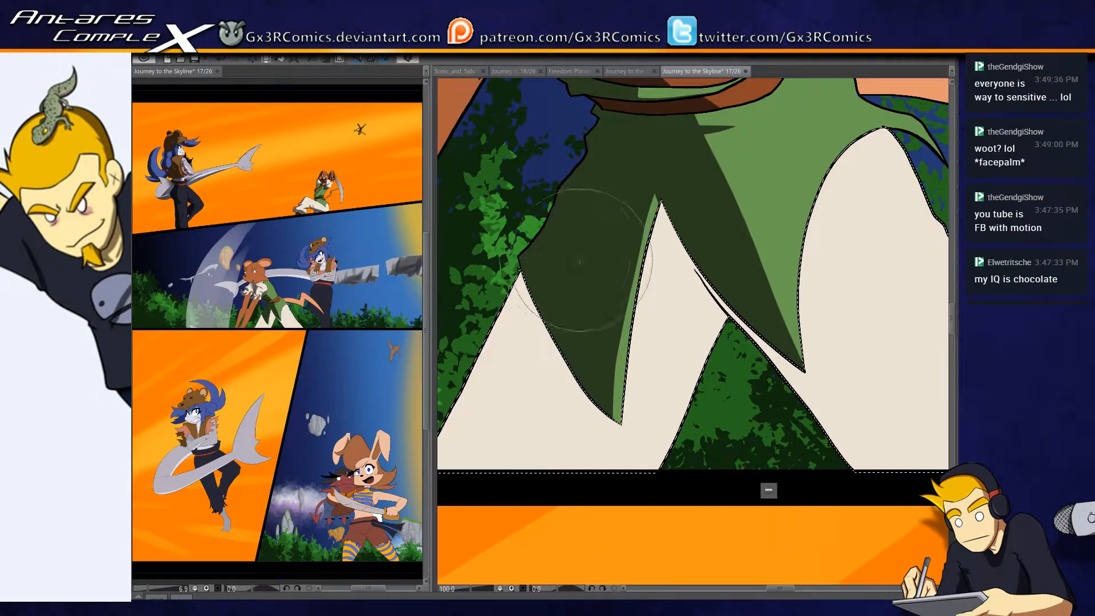
{"action": "left_click_drag", "start_coordinate": [490, 227], "coordinate": [394, 399]}
{"action": "mouse_move", "coordinate": [593, 241]}
{"action": "left_mouse_down"}
{"action": "mouse_move", "coordinate": [621, 184]}
{"action": "mouse_move", "coordinate": [684, 240]}
{"action": "mouse_move", "coordinate": [540, 427]}
{"action": "left_mouse_up"}
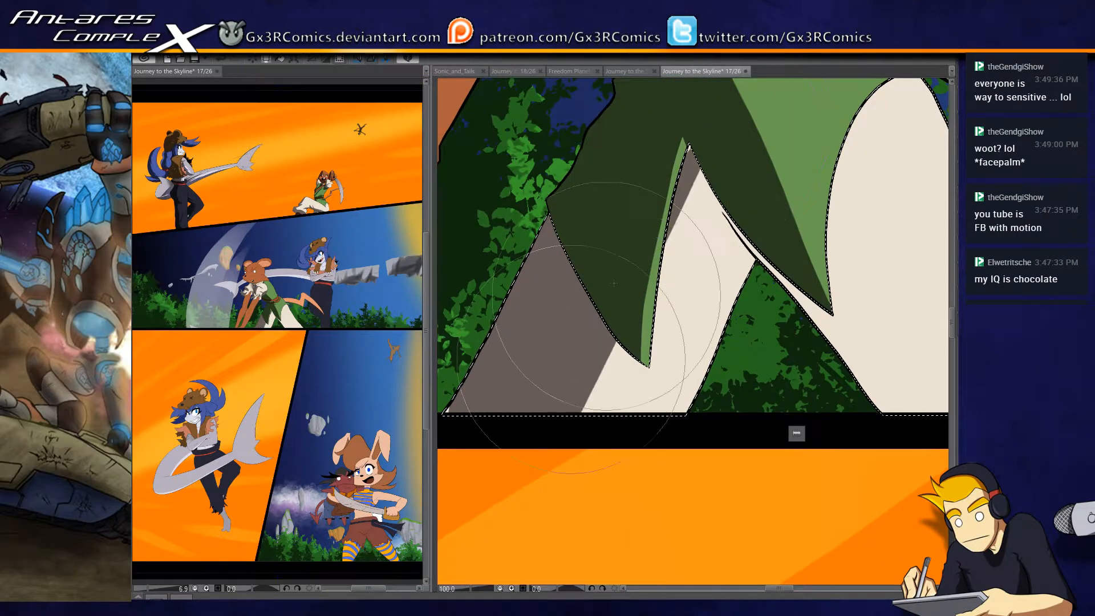
{"action": "left_click_drag", "start_coordinate": [730, 126], "coordinate": [562, 413]}
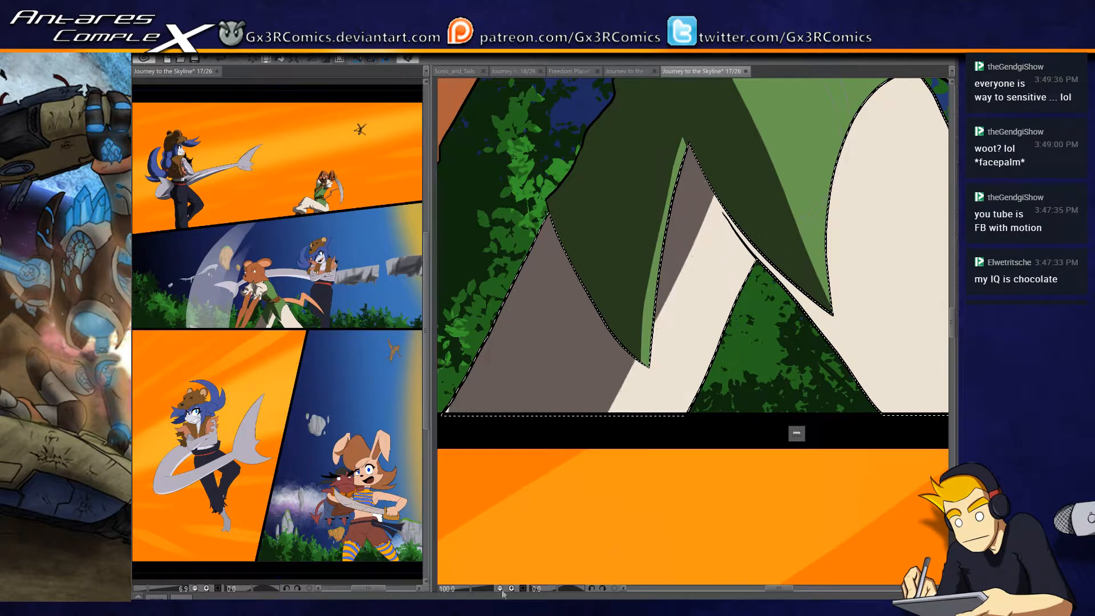
- Shade the crotch and the rear leg's inner side in grey-brown, and add a small pointed fold shadow on its outer edge
{"action": "left_click_drag", "start_coordinate": [723, 256], "coordinate": [611, 300]}
{"action": "left_click_drag", "start_coordinate": [571, 212], "coordinate": [739, 463]}
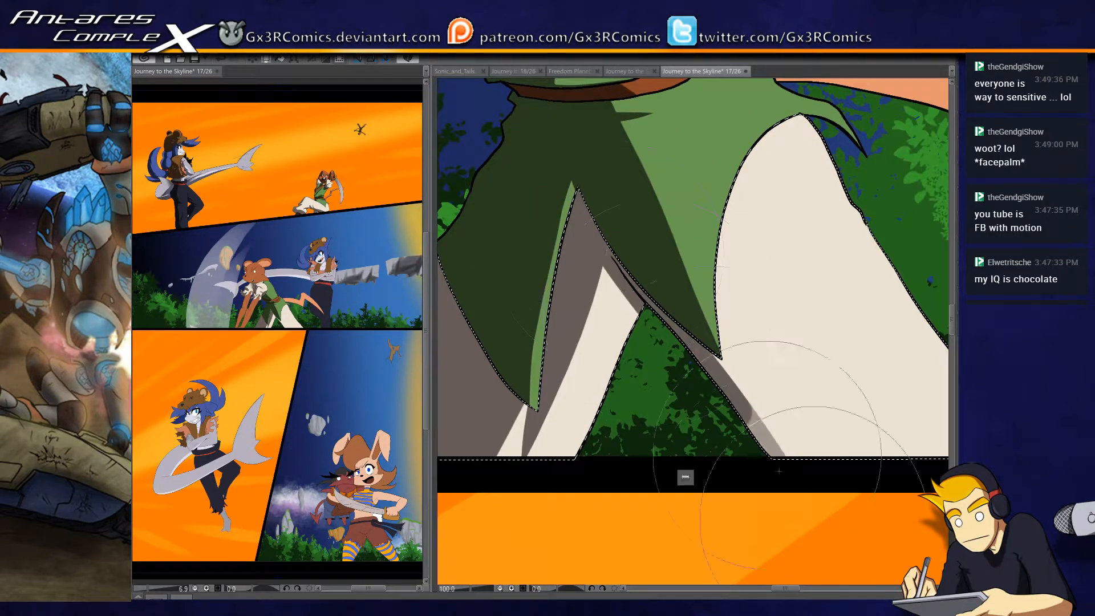
{"action": "mouse_move", "coordinate": [626, 226]}
{"action": "left_mouse_down"}
{"action": "mouse_move", "coordinate": [580, 217]}
{"action": "mouse_move", "coordinate": [735, 453]}
{"action": "mouse_move", "coordinate": [744, 439]}
{"action": "left_mouse_up"}
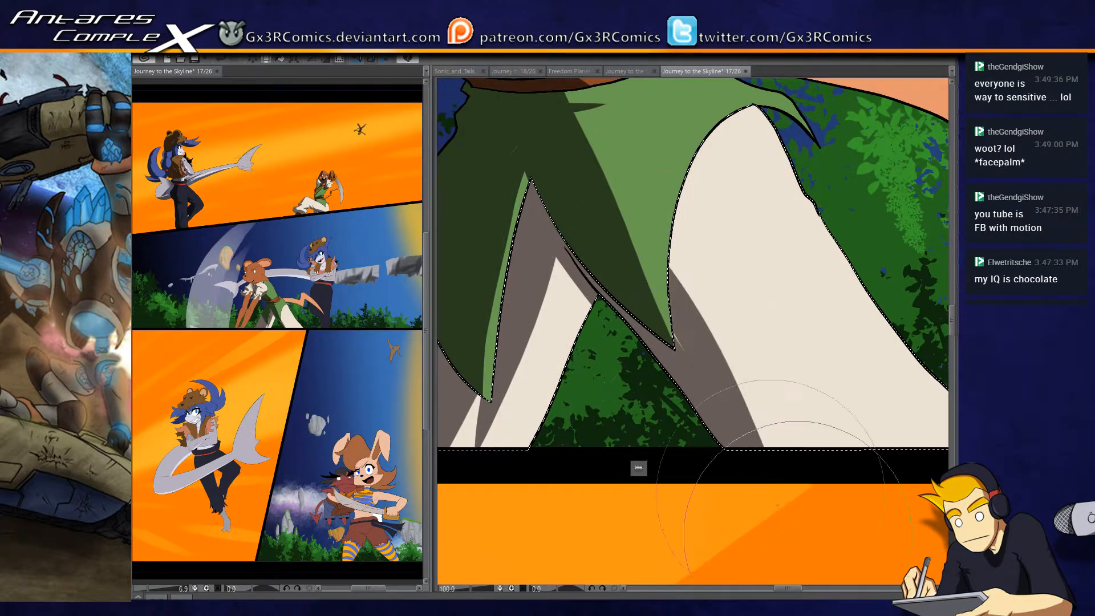
{"action": "mouse_move", "coordinate": [673, 265]}
{"action": "left_mouse_down"}
{"action": "mouse_move", "coordinate": [758, 387]}
{"action": "mouse_move", "coordinate": [855, 439]}
{"action": "left_mouse_up"}
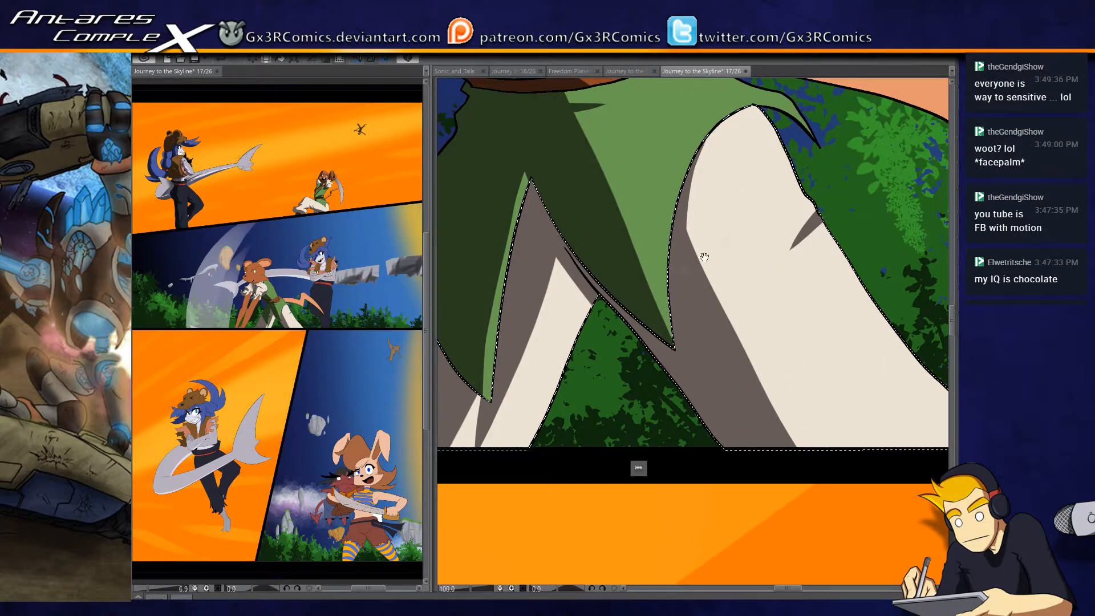
{"action": "left_click_drag", "start_coordinate": [589, 271], "coordinate": [638, 296]}
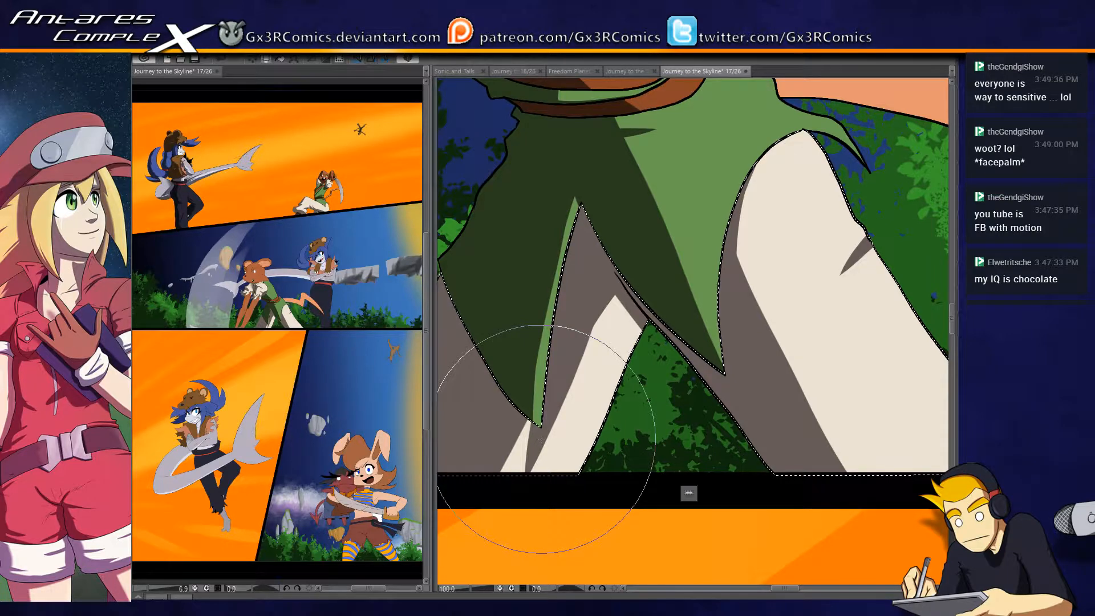
{"action": "left_click_drag", "start_coordinate": [684, 365], "coordinate": [561, 345]}
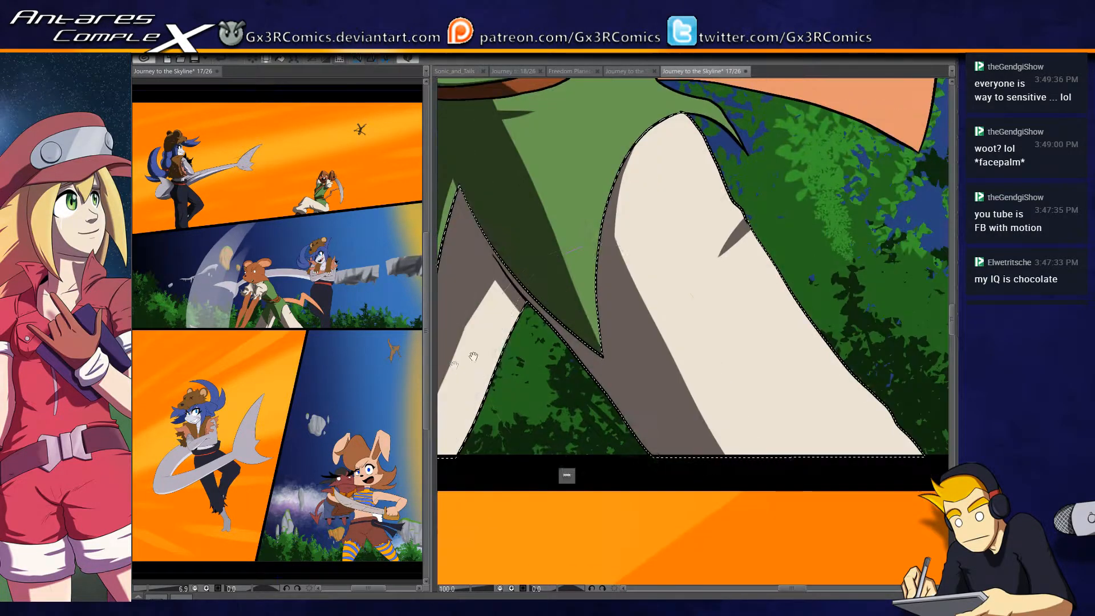
- Deselect the trousers, select the orange tail and paint a dark brown shadow along the lower edge of its first section
{"action": "key", "text": "ctrl+d"}
{"action": "left_click_drag", "start_coordinate": [658, 343], "coordinate": [606, 425]}
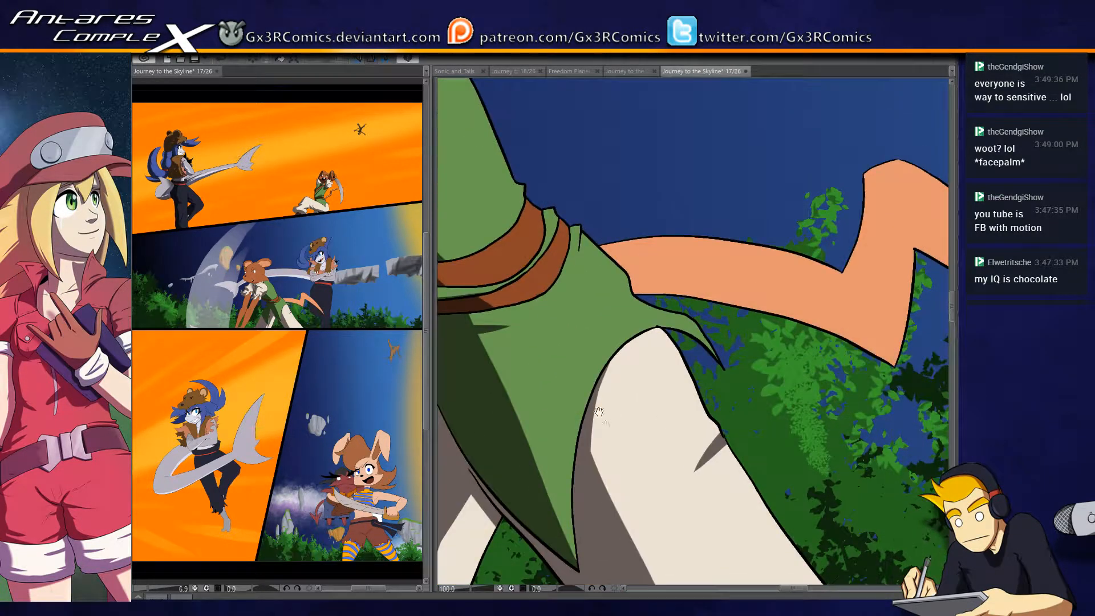
{"action": "left_click_drag", "start_coordinate": [531, 302], "coordinate": [619, 322]}
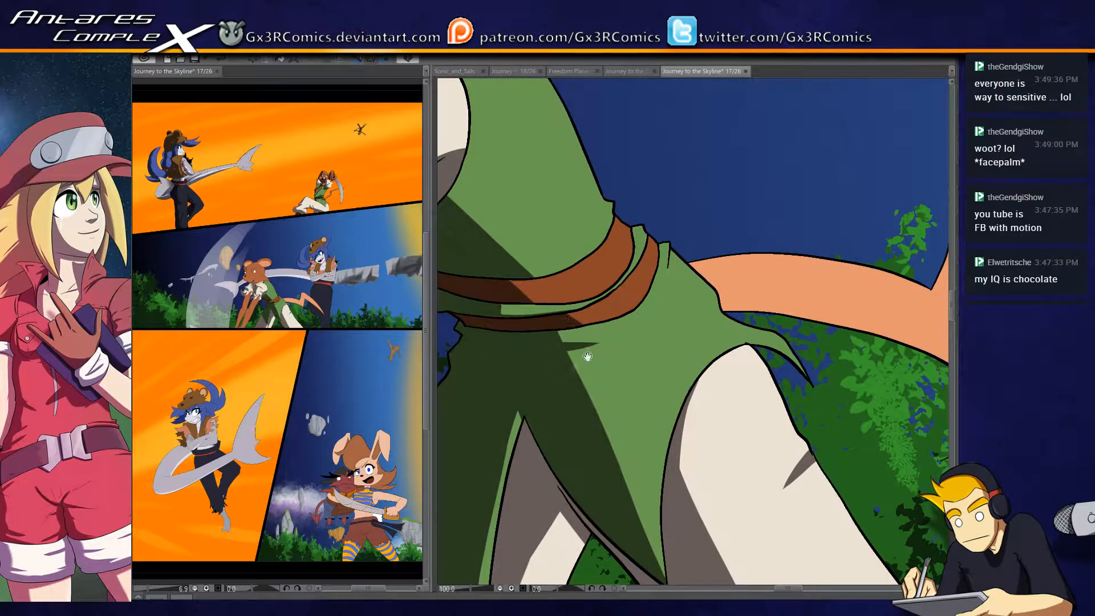
{"action": "left_click_drag", "start_coordinate": [795, 319], "coordinate": [619, 368]}
{"action": "left_click", "coordinate": [714, 346]}
{"action": "key", "text": "b"}
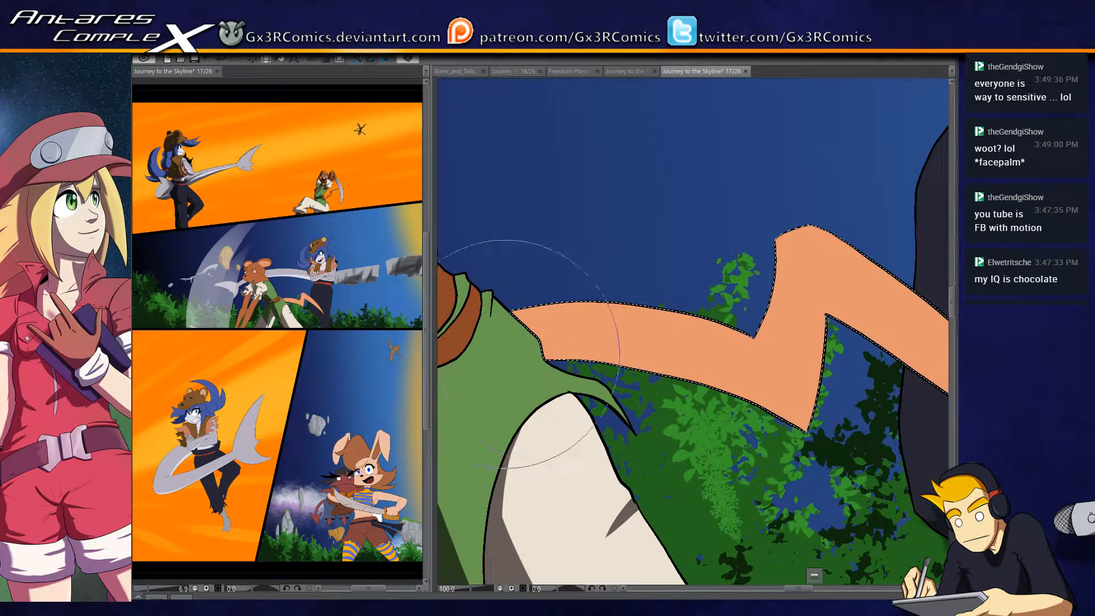
{"action": "left_click_drag", "start_coordinate": [527, 349], "coordinate": [812, 442]}
{"action": "left_click_drag", "start_coordinate": [529, 341], "coordinate": [827, 427]}
- Shade the lower edge of the tail's end section to its tip and carry the shadow sharply around the zigzag bend
{"action": "mouse_move", "coordinate": [758, 436]}
{"action": "left_mouse_down"}
{"action": "mouse_move", "coordinate": [591, 393]}
{"action": "mouse_move", "coordinate": [517, 395]}
{"action": "left_mouse_up"}
{"action": "left_click_drag", "start_coordinate": [547, 234], "coordinate": [864, 535]}
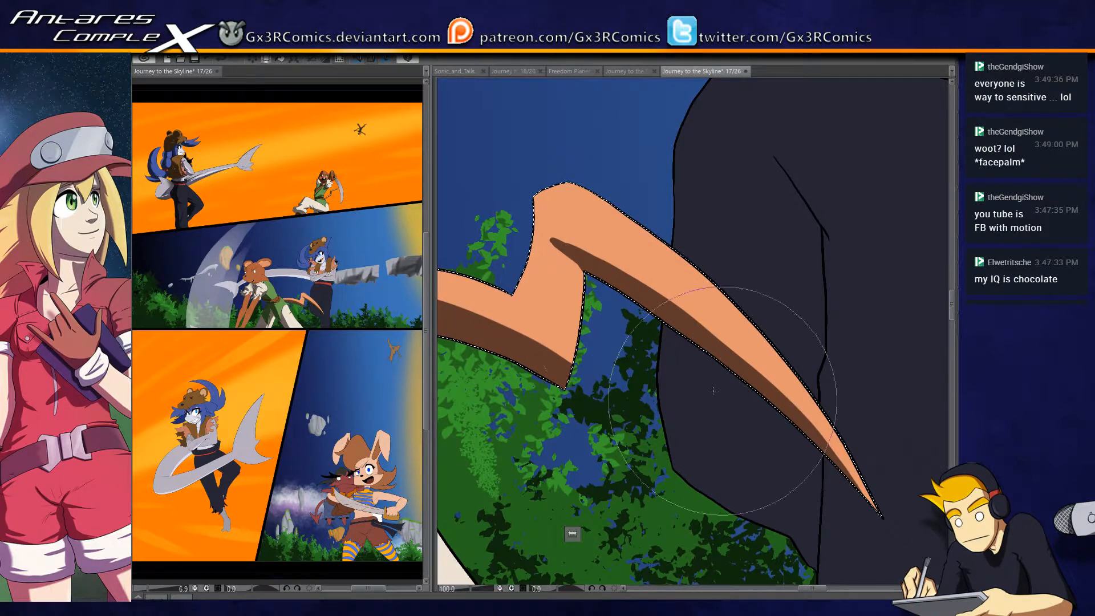
{"action": "mouse_move", "coordinate": [558, 197]}
{"action": "left_mouse_down"}
{"action": "mouse_move", "coordinate": [551, 295]}
{"action": "mouse_move", "coordinate": [573, 198]}
{"action": "mouse_move", "coordinate": [572, 313]}
{"action": "left_mouse_up"}
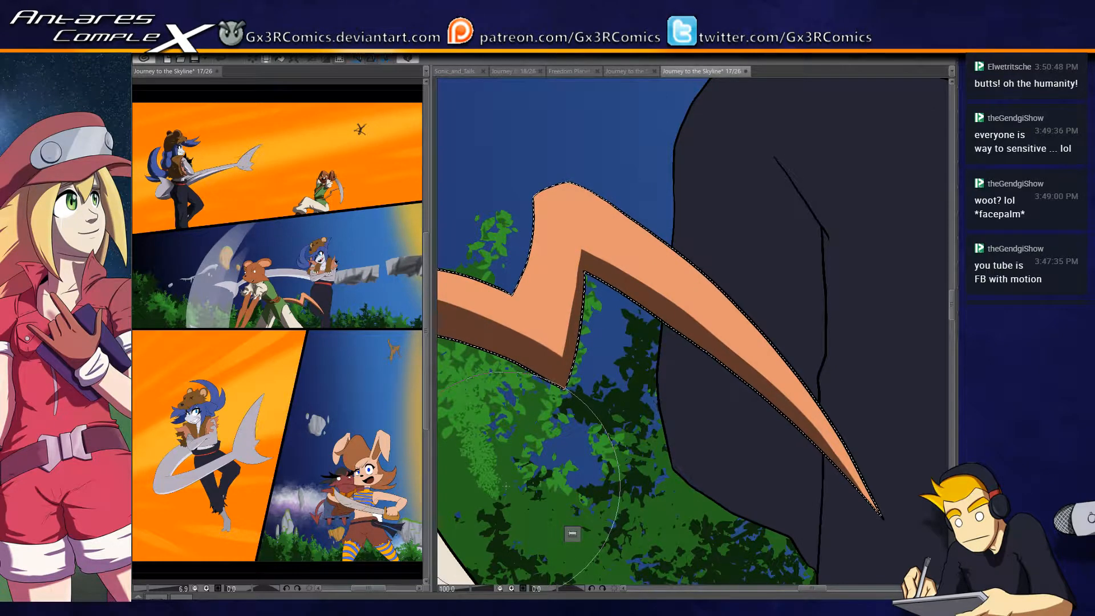
{"action": "left_click_drag", "start_coordinate": [618, 240], "coordinate": [708, 247]}
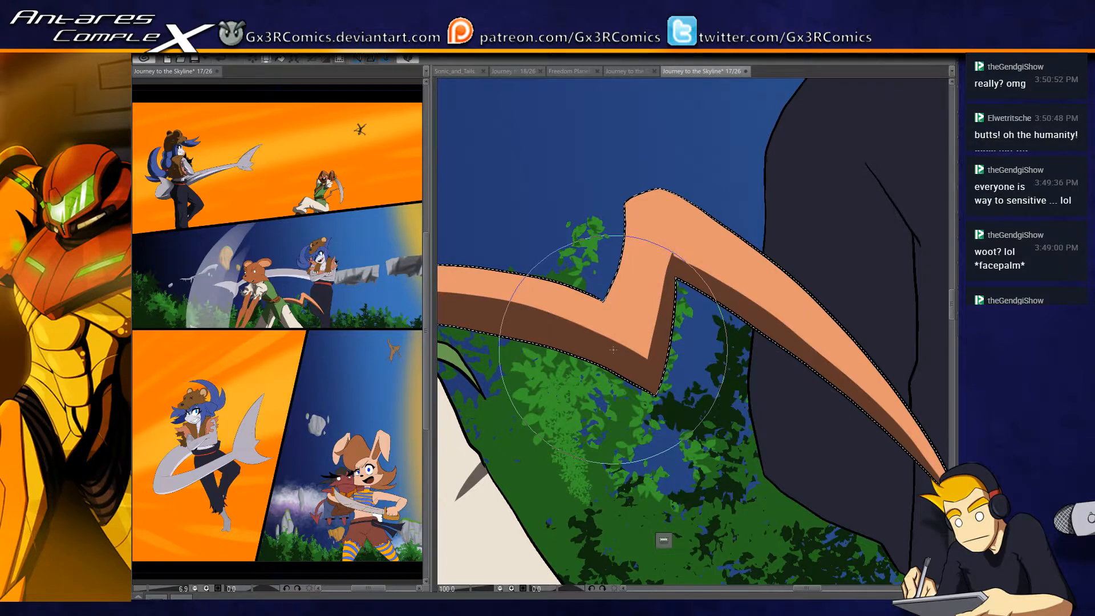
- Reselect the green skirt and paint a tapered dark green fold shadow on the hip below the tail's base
{"action": "left_click_drag", "start_coordinate": [613, 349], "coordinate": [776, 240]}
{"action": "key", "text": "w"}
{"action": "left_click", "coordinate": [589, 335]}
{"action": "key", "text": "b"}
{"action": "left_click_drag", "start_coordinate": [681, 270], "coordinate": [594, 294]}
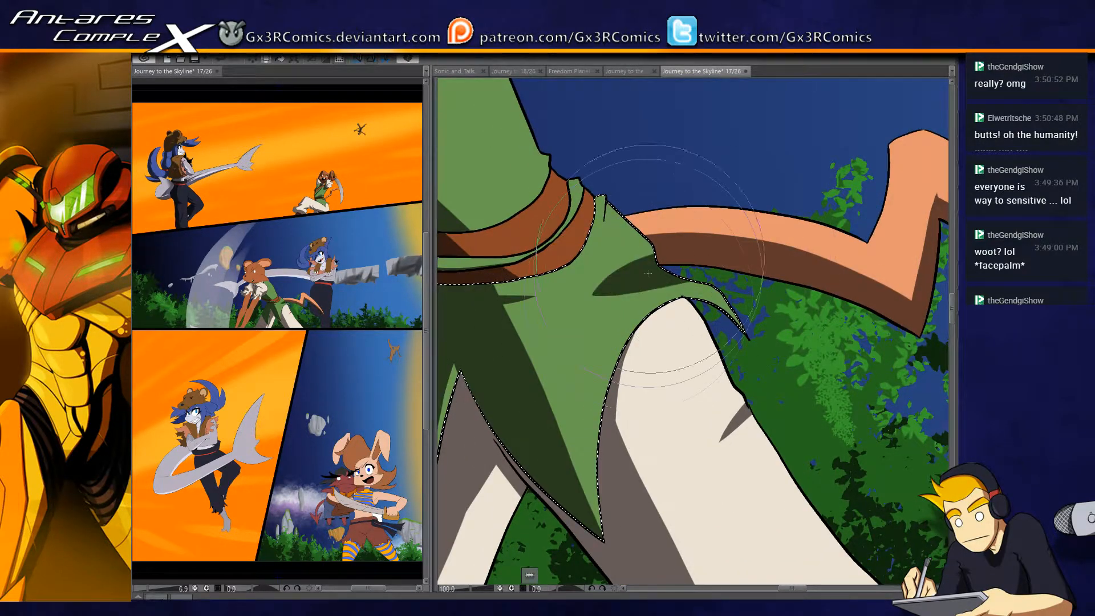
- Paint a thin dark green fold shadow on the skirt just below the belt near the tail's base, and deselect it
{"action": "left_click_drag", "start_coordinate": [605, 198], "coordinate": [599, 241]}
{"action": "mouse_move", "coordinate": [537, 224]}
{"action": "left_mouse_down"}
{"action": "mouse_move", "coordinate": [594, 286]}
{"action": "mouse_move", "coordinate": [630, 288]}
{"action": "left_mouse_up"}
{"action": "key", "text": "ctrl+d"}
- Select the tunic's upper body and paint a small dark green fold shadow at its rear corner above the belt
{"action": "key", "text": "w"}
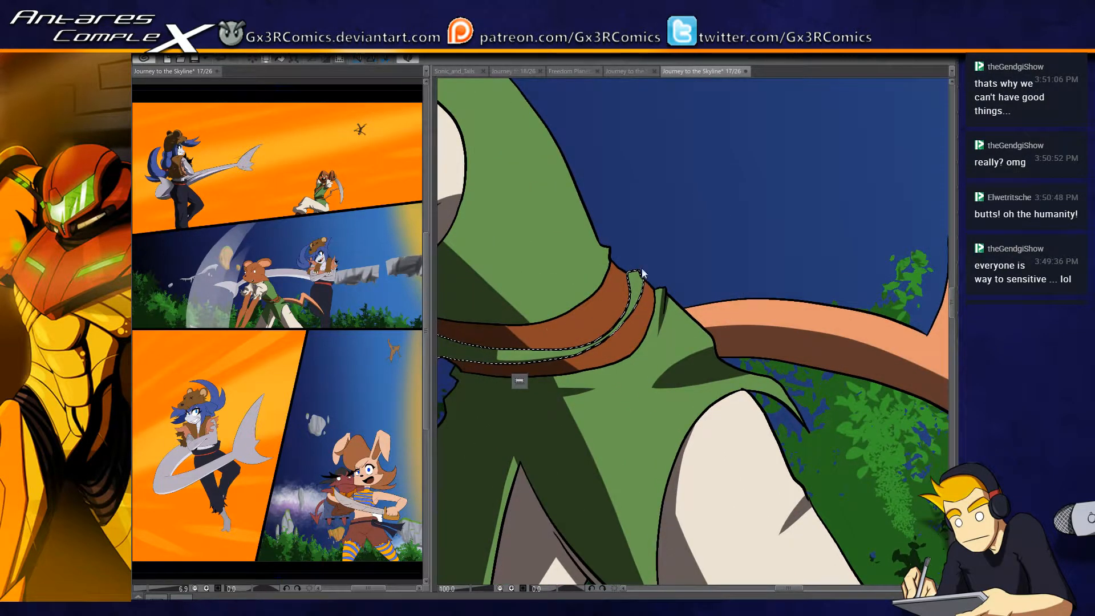
{"action": "left_click", "coordinate": [612, 260]}
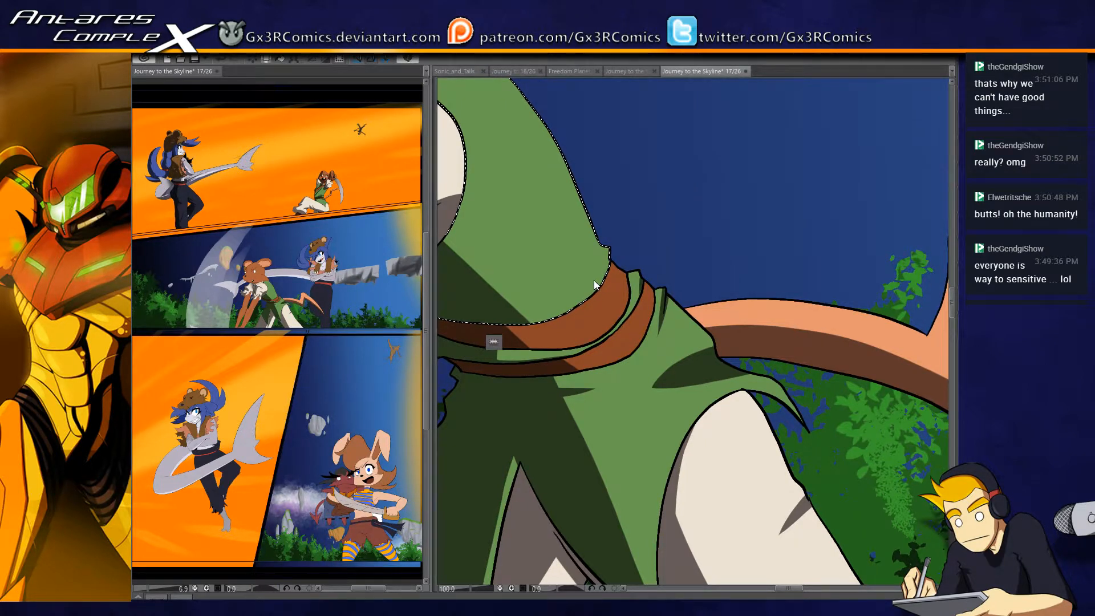
{"action": "left_click_drag", "start_coordinate": [609, 251], "coordinate": [601, 281]}
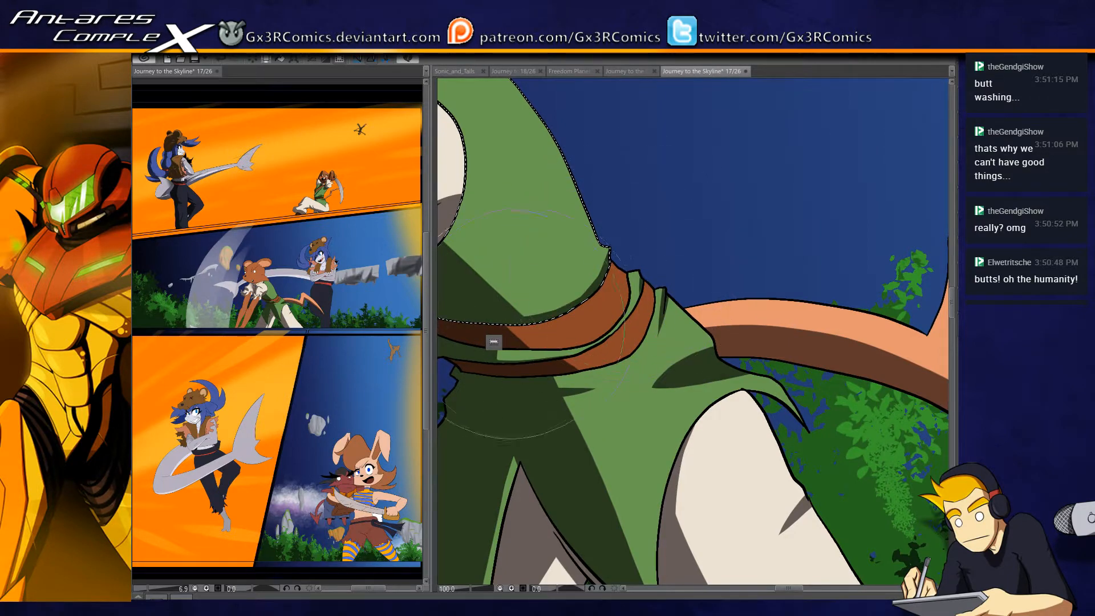
{"action": "left_click_drag", "start_coordinate": [528, 291], "coordinate": [684, 340]}
{"action": "left_click_drag", "start_coordinate": [510, 220], "coordinate": [595, 269]}
{"action": "key", "text": "ctrl+d"}
- Shade the mouse's neck dark brown, select the head and paint a dark brown shadow across the underside of the muzzle and pointed cheek
{"action": "left_click_drag", "start_coordinate": [557, 231], "coordinate": [606, 336]}
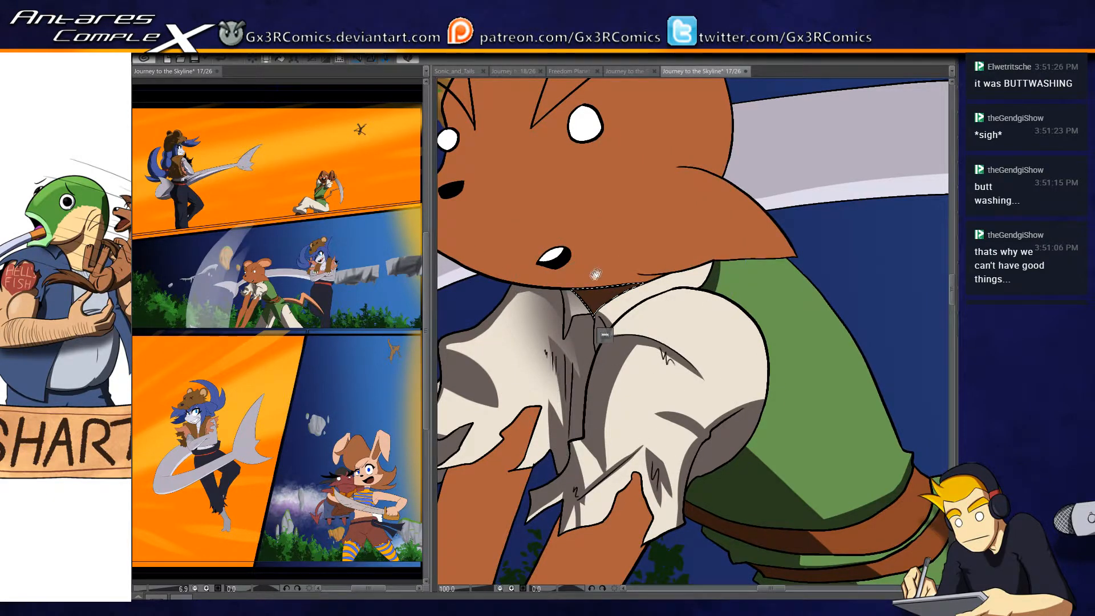
{"action": "left_click_drag", "start_coordinate": [555, 262], "coordinate": [596, 274]}
{"action": "key", "text": "w"}
{"action": "left_click", "coordinate": [579, 292]}
{"action": "left_click_drag", "start_coordinate": [484, 275], "coordinate": [535, 320]}
{"action": "left_click_drag", "start_coordinate": [687, 333], "coordinate": [755, 326]}
{"action": "left_click_drag", "start_coordinate": [881, 314], "coordinate": [716, 311]}
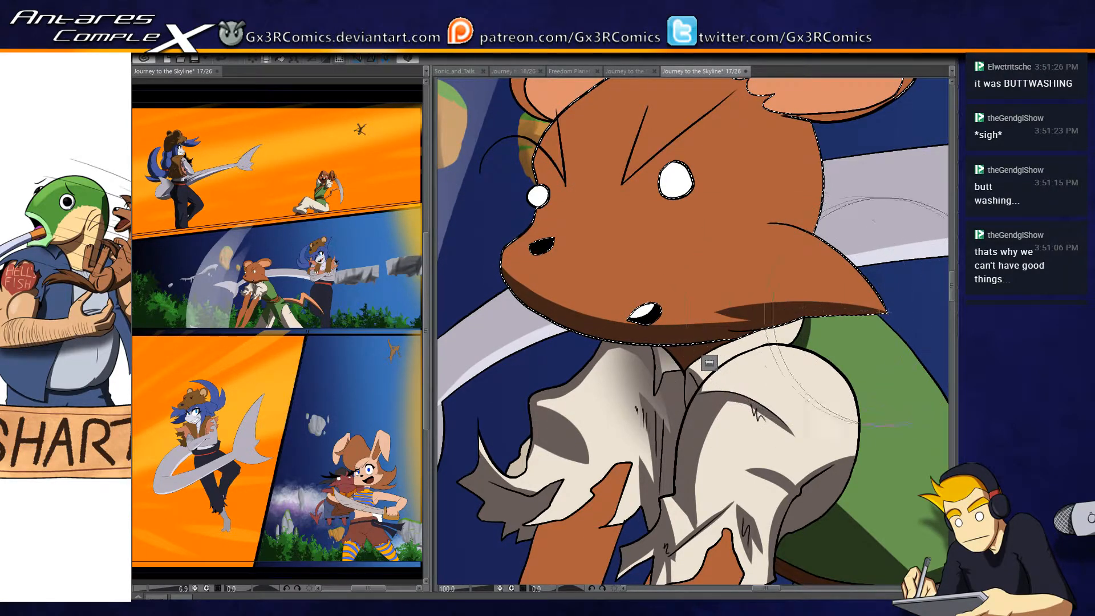
{"action": "left_click_drag", "start_coordinate": [618, 240], "coordinate": [667, 265]}
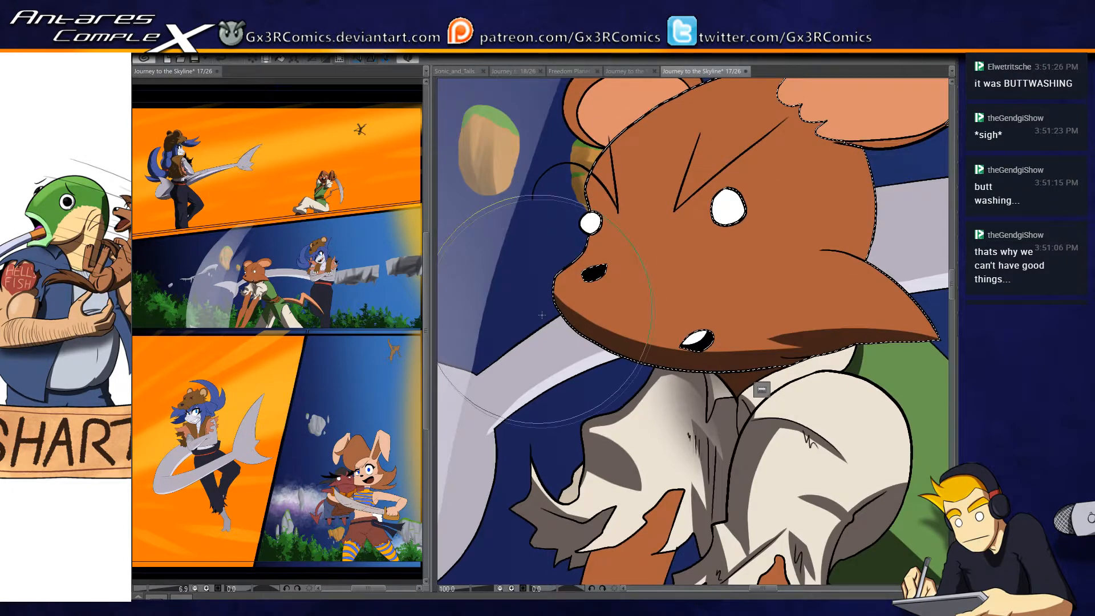
{"action": "left_click_drag", "start_coordinate": [561, 313], "coordinate": [737, 360]}
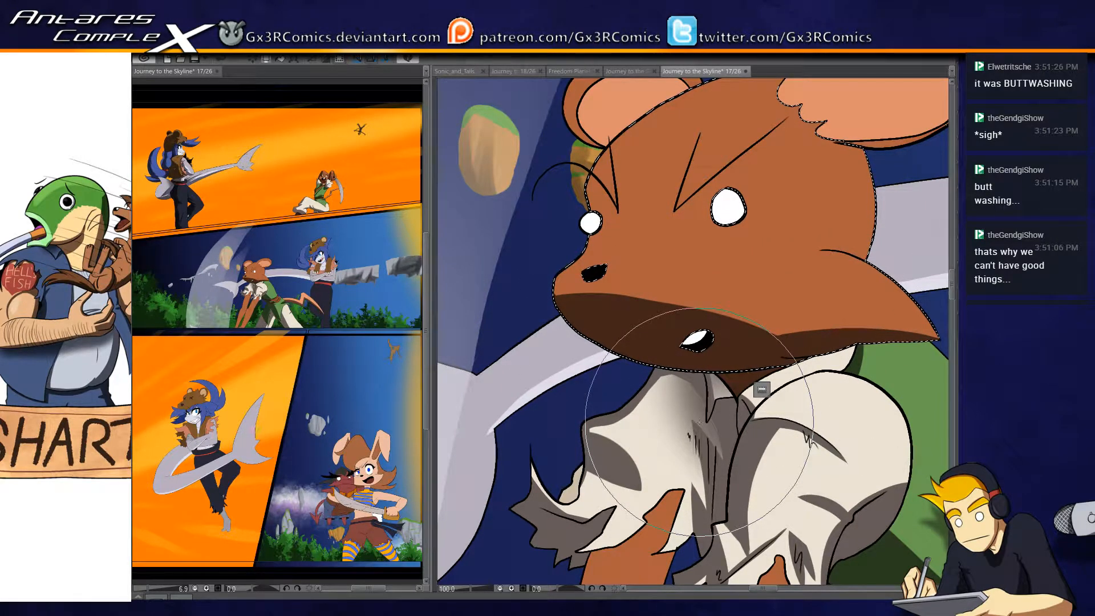
- Paint a rounded dark brown shadow across the bridge of the nose between the eyes, and deselect the head
{"action": "left_click_drag", "start_coordinate": [656, 294], "coordinate": [649, 373]}
{"action": "left_click_drag", "start_coordinate": [577, 296], "coordinate": [590, 292]}
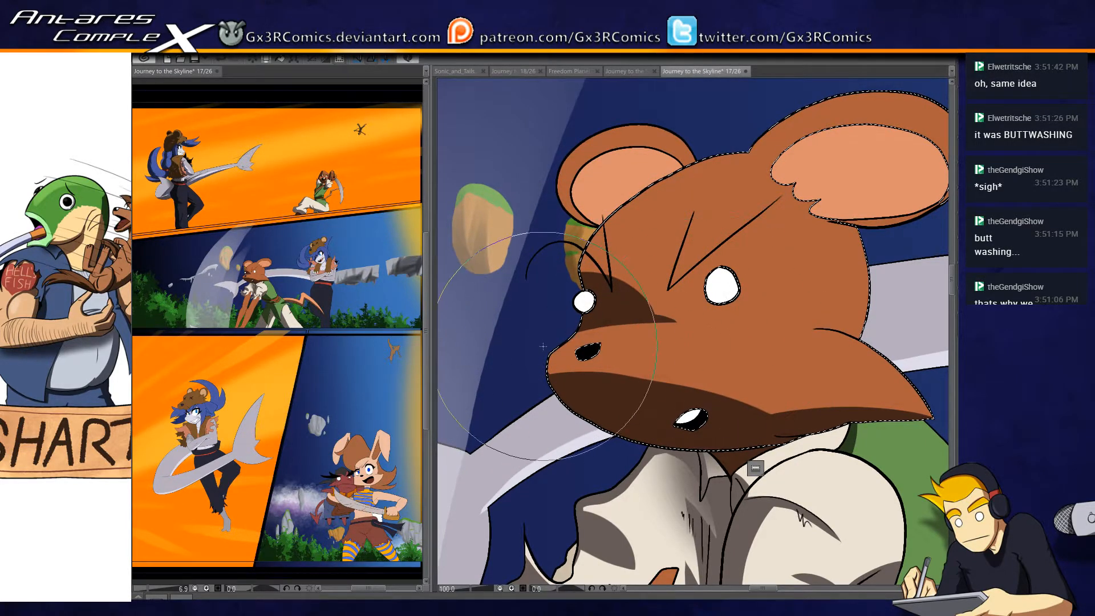
{"action": "left_click_drag", "start_coordinate": [617, 326], "coordinate": [694, 318]}
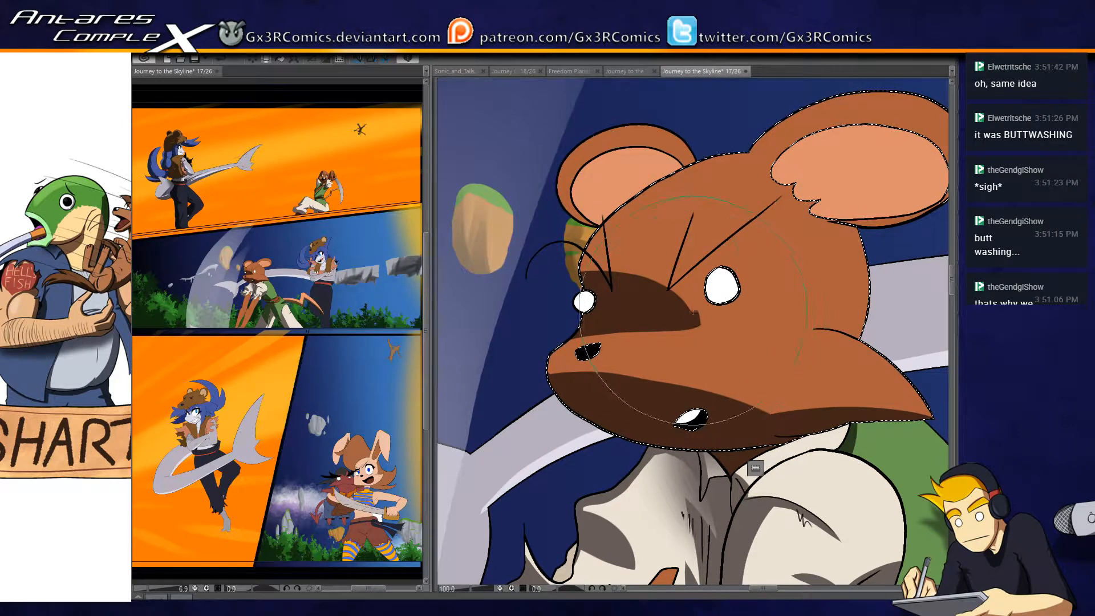
{"action": "mouse_move", "coordinate": [571, 270]}
{"action": "left_mouse_down"}
{"action": "mouse_move", "coordinate": [677, 281]}
{"action": "mouse_move", "coordinate": [706, 316]}
{"action": "left_mouse_up"}
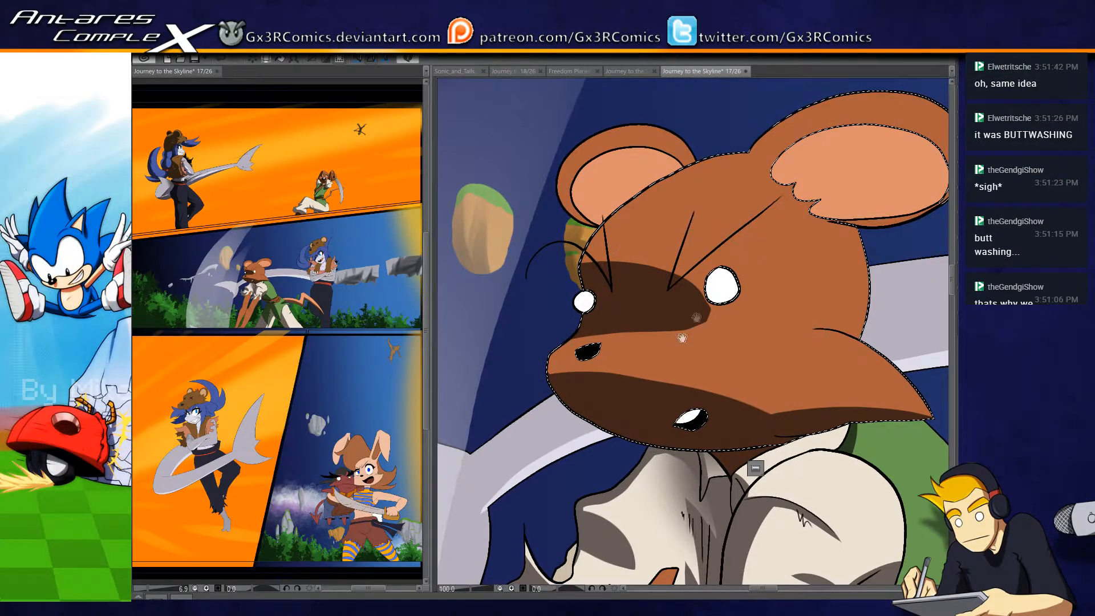
{"action": "left_click_drag", "start_coordinate": [682, 337], "coordinate": [643, 403]}
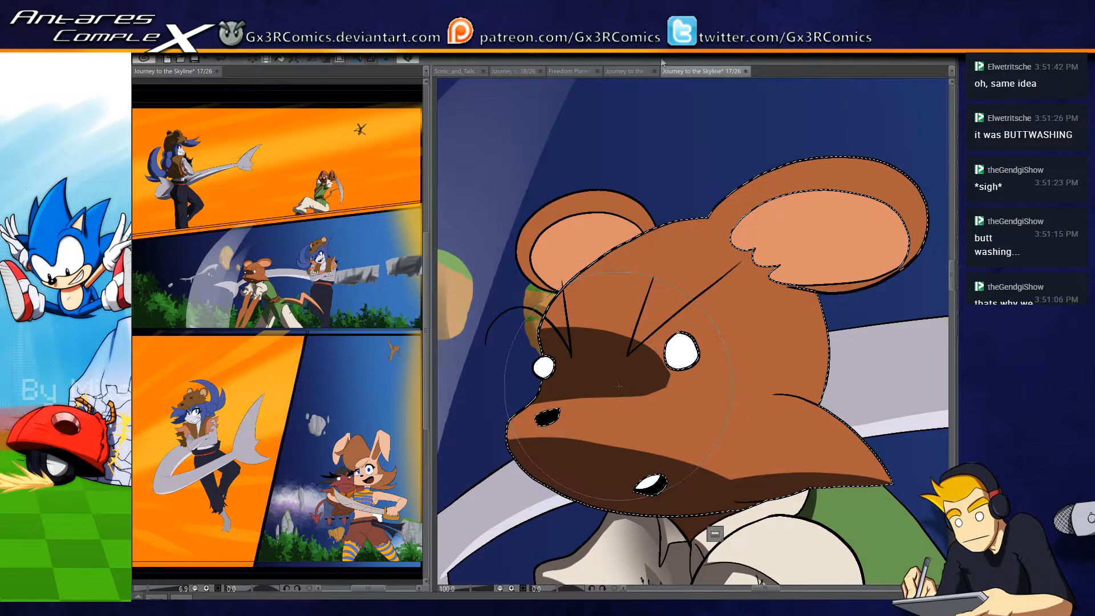
{"action": "left_click_drag", "start_coordinate": [714, 313], "coordinate": [596, 312]}
{"action": "key", "text": "ctrl+d"}
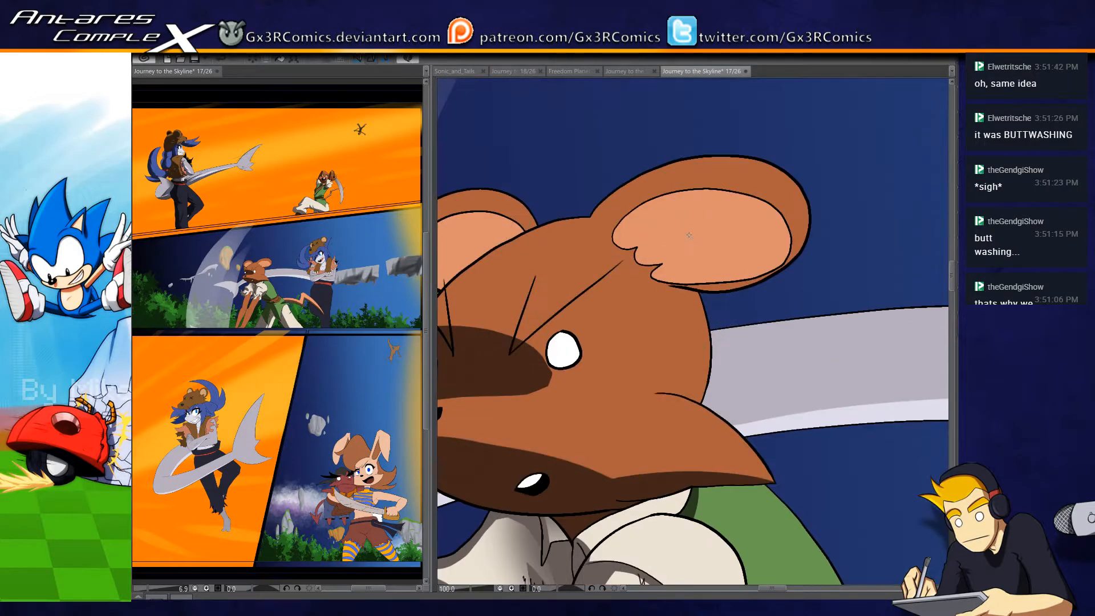
- Paint a curved dark brown shadow inside the near ear along its upper and outer rim
{"action": "key", "text": "b"}
{"action": "mouse_move", "coordinate": [610, 242]}
{"action": "left_mouse_down"}
{"action": "mouse_move", "coordinate": [722, 191]}
{"action": "mouse_move", "coordinate": [781, 266]}
{"action": "left_mouse_up"}
{"action": "mouse_move", "coordinate": [606, 242]}
{"action": "left_mouse_down"}
{"action": "mouse_move", "coordinate": [845, 246]}
{"action": "mouse_move", "coordinate": [582, 253]}
{"action": "mouse_move", "coordinate": [808, 307]}
{"action": "left_mouse_up"}
{"action": "left_click_drag", "start_coordinate": [786, 226], "coordinate": [655, 293]}
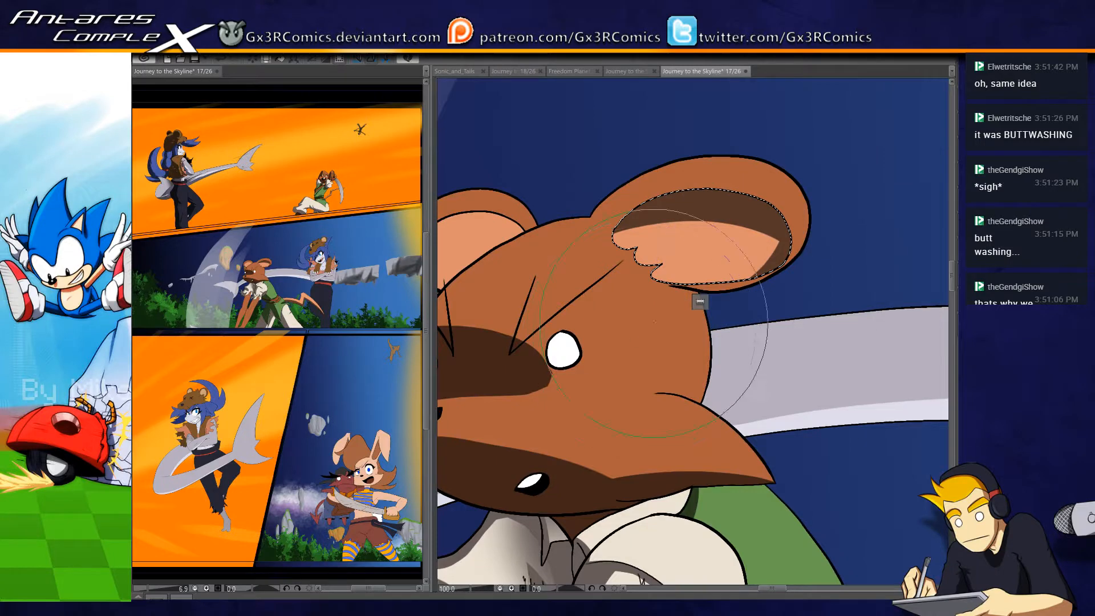
- Select the far ear's orange interior, paint a dark brown shadow inside it and deselect it
{"action": "left_click_drag", "start_coordinate": [610, 322], "coordinate": [744, 323]}
{"action": "key", "text": "w"}
{"action": "left_click", "coordinate": [580, 249]}
{"action": "key", "text": "b"}
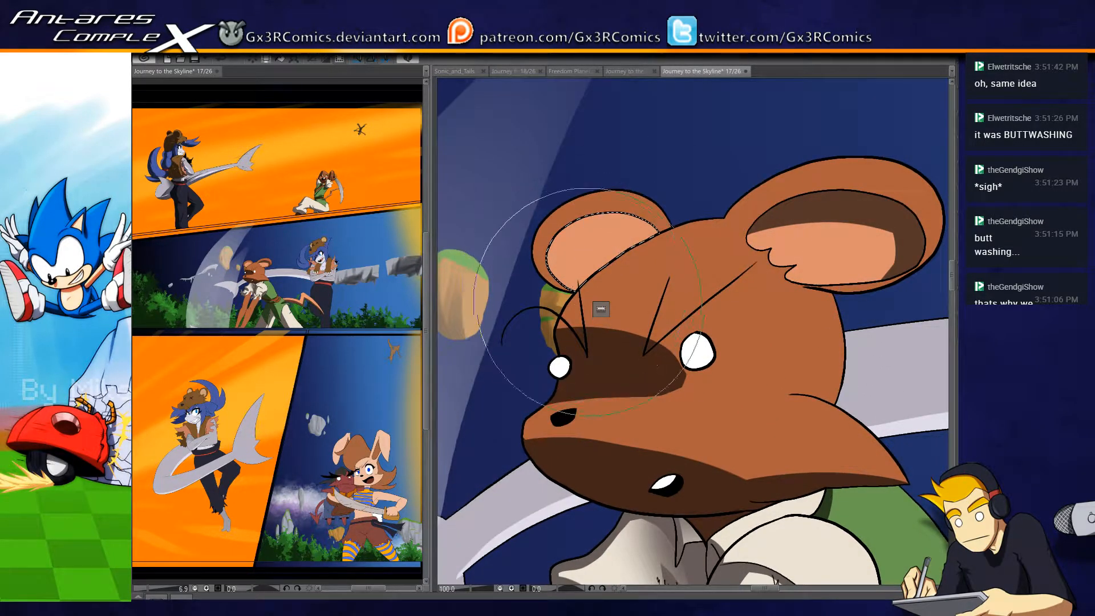
{"action": "left_click_drag", "start_coordinate": [550, 254], "coordinate": [727, 259]}
{"action": "mouse_move", "coordinate": [550, 274]}
{"action": "left_mouse_down"}
{"action": "mouse_move", "coordinate": [651, 230]}
{"action": "mouse_move", "coordinate": [633, 307]}
{"action": "left_mouse_up"}
{"action": "key", "text": "ctrl+d"}
- Reselect the near ear and add another dark shadow stroke across it before clearing the selection
{"action": "left_click_drag", "start_coordinate": [733, 338], "coordinate": [600, 368]}
{"action": "key", "text": "w"}
{"action": "left_click", "coordinate": [686, 273]}
{"action": "key", "text": "b"}
{"action": "left_click_drag", "start_coordinate": [591, 231], "coordinate": [815, 193]}
{"action": "key", "text": "ctrl+d"}
- Reselect the head and widen the dark brown jaw shadow along the cheek to its pointed tip
{"action": "left_click_drag", "start_coordinate": [576, 404], "coordinate": [606, 286]}
{"action": "left_click_drag", "start_coordinate": [701, 306], "coordinate": [700, 163]}
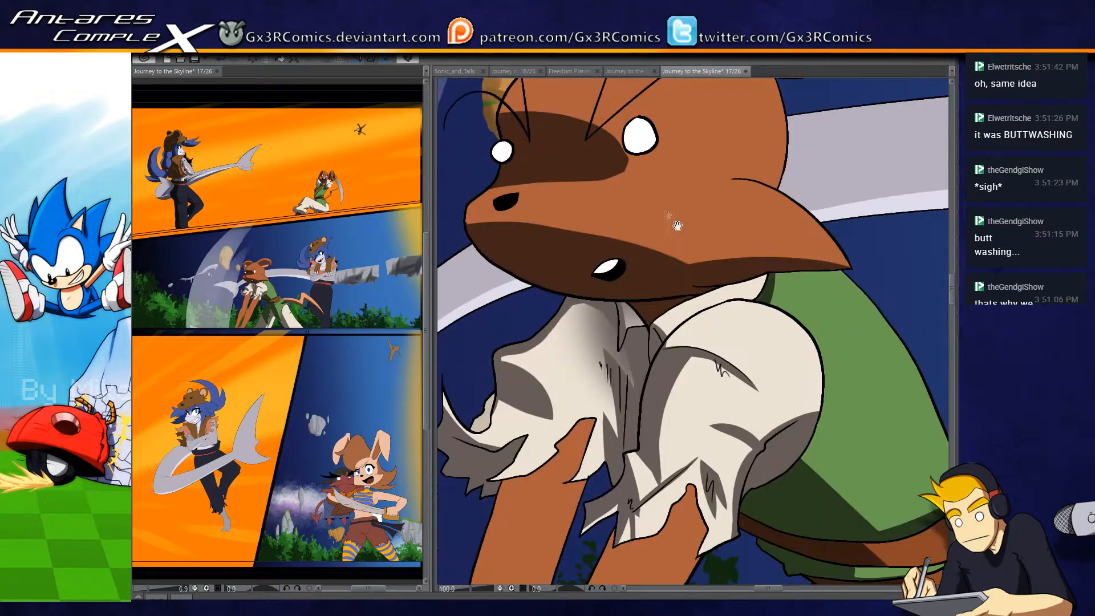
{"action": "left_click_drag", "start_coordinate": [642, 243], "coordinate": [571, 228]}
{"action": "left_click", "coordinate": [651, 245]}
{"action": "key", "text": "b"}
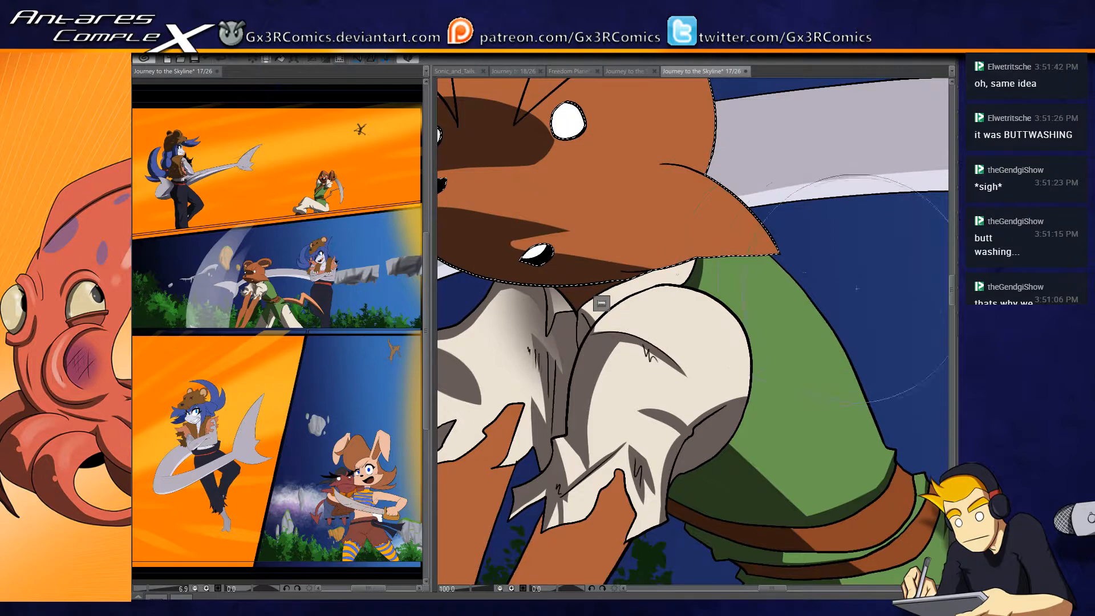
{"action": "left_click_drag", "start_coordinate": [545, 241], "coordinate": [792, 261]}
{"action": "key", "text": "ctrl+z"}
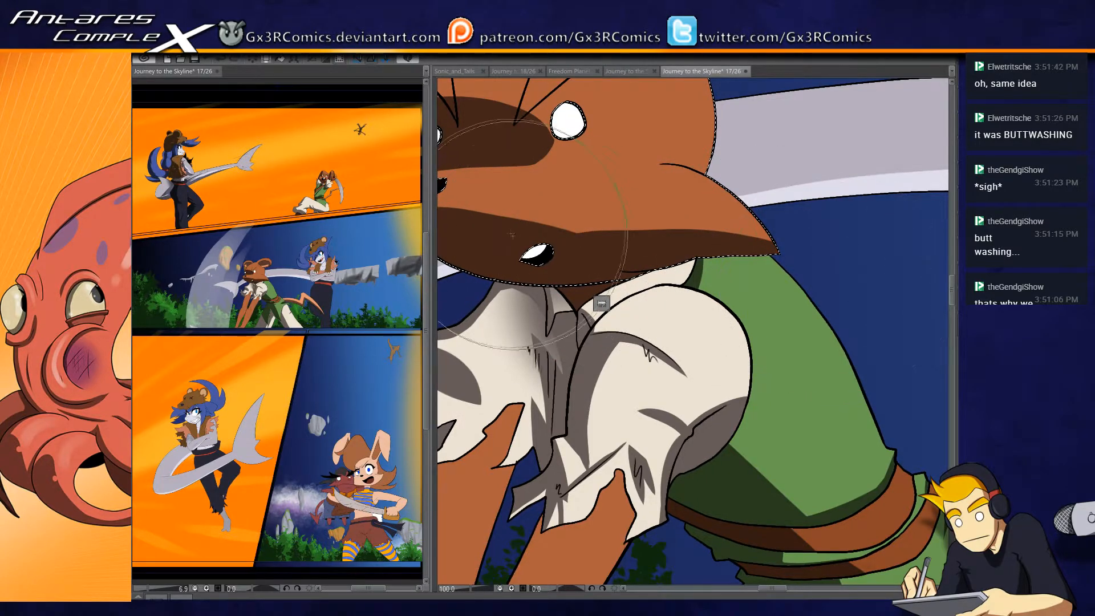
{"action": "left_click_drag", "start_coordinate": [500, 237], "coordinate": [814, 307]}
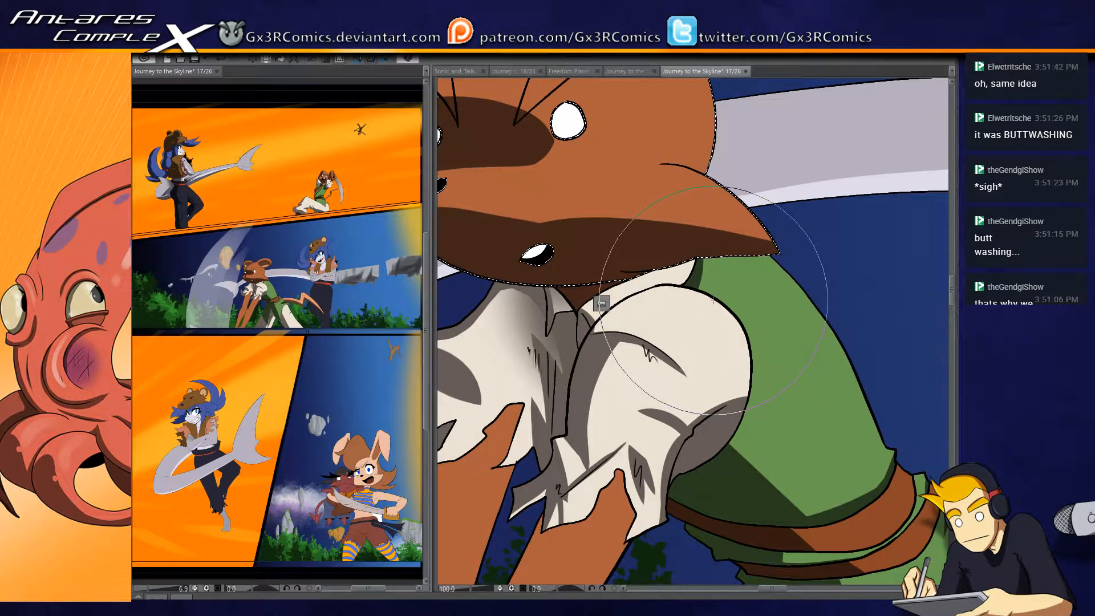
- Select the small torn fold at the far sleeve's opening and paint a dark grey-brown shadow on it
{"action": "left_click_drag", "start_coordinate": [593, 239], "coordinate": [698, 290]}
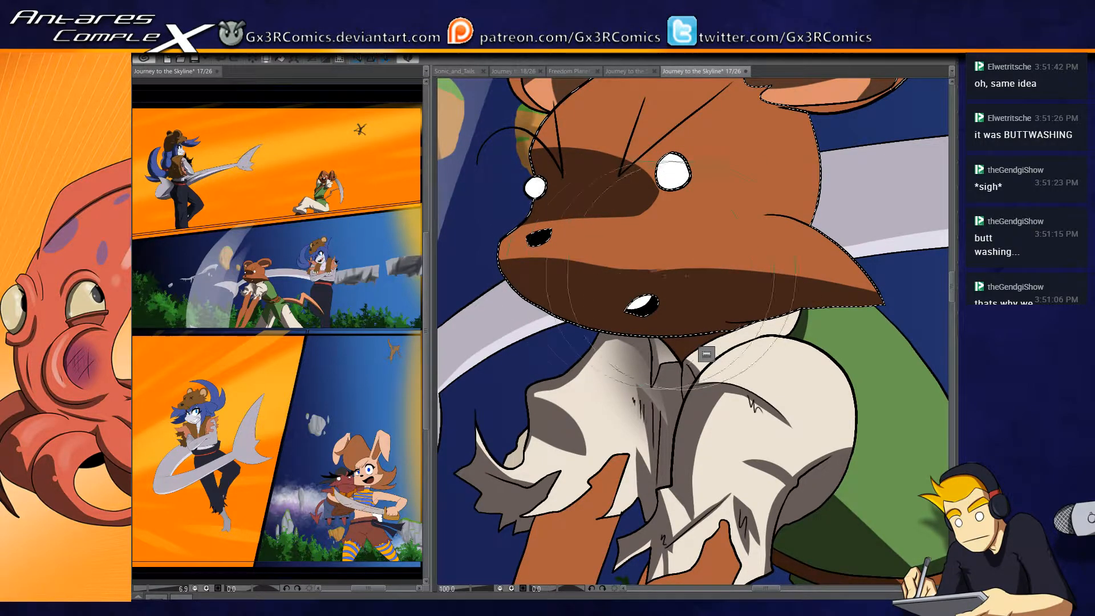
{"action": "left_click_drag", "start_coordinate": [600, 268], "coordinate": [637, 274]}
{"action": "left_click_drag", "start_coordinate": [610, 488], "coordinate": [601, 384]}
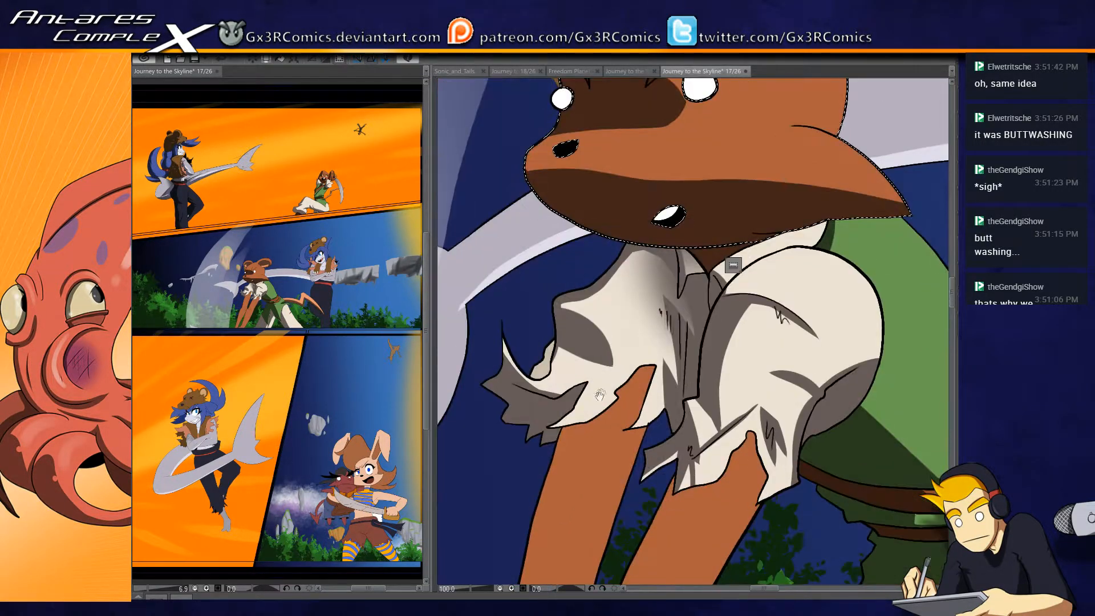
{"action": "left_click_drag", "start_coordinate": [584, 473], "coordinate": [605, 424]}
{"action": "key", "text": "w"}
{"action": "left_click", "coordinate": [604, 351]}
{"action": "key", "text": "b"}
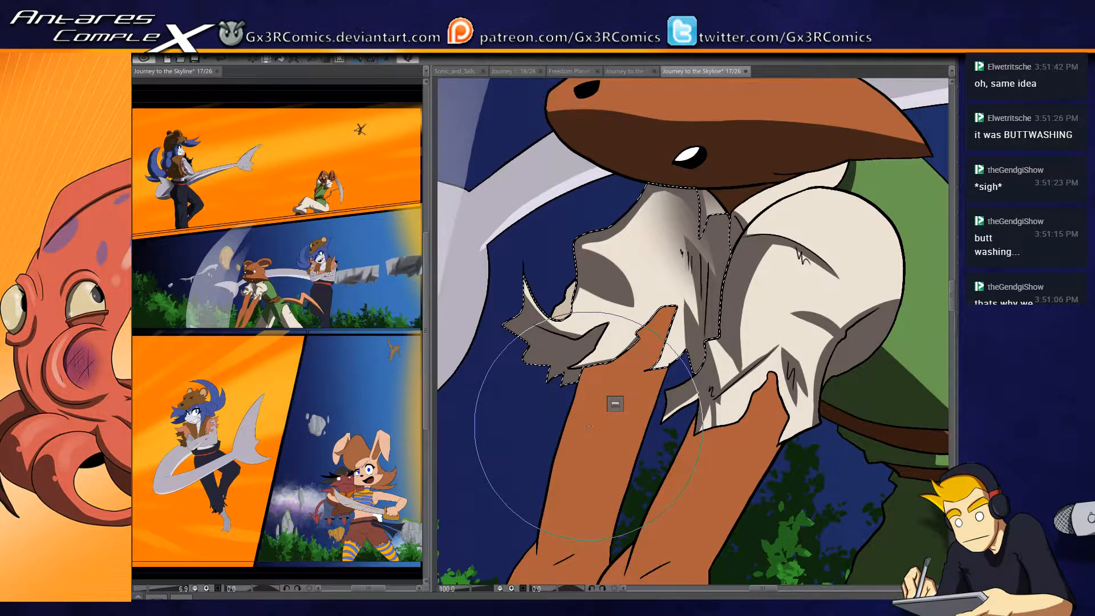
{"action": "left_click_drag", "start_coordinate": [581, 305], "coordinate": [557, 248]}
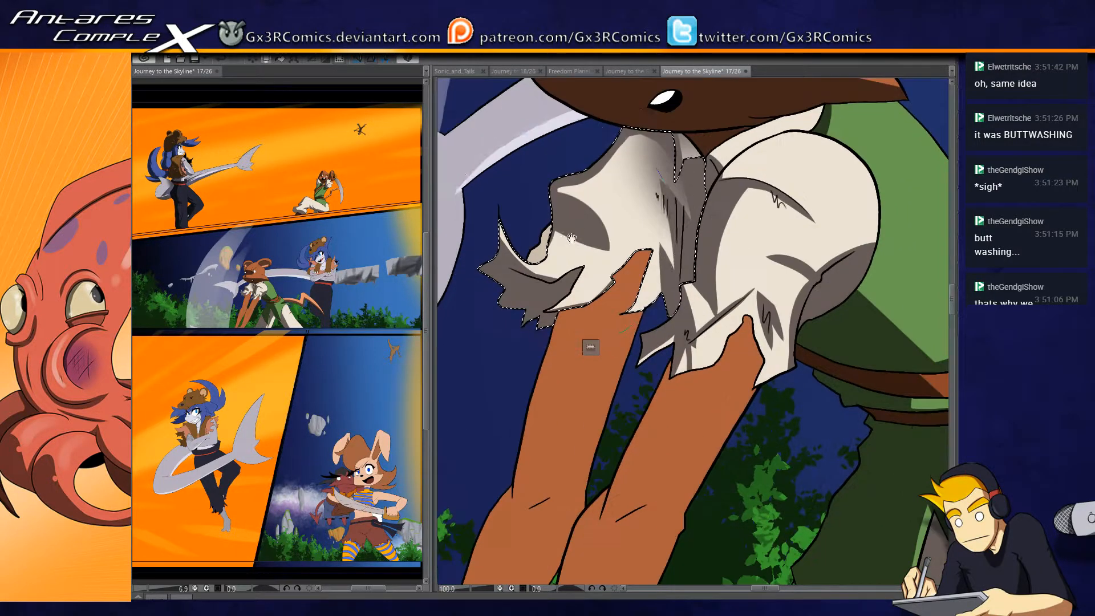
{"action": "key", "text": "w"}
{"action": "left_click", "coordinate": [541, 246]}
{"action": "key", "text": "b"}
{"action": "left_click_drag", "start_coordinate": [522, 256], "coordinate": [539, 251]}
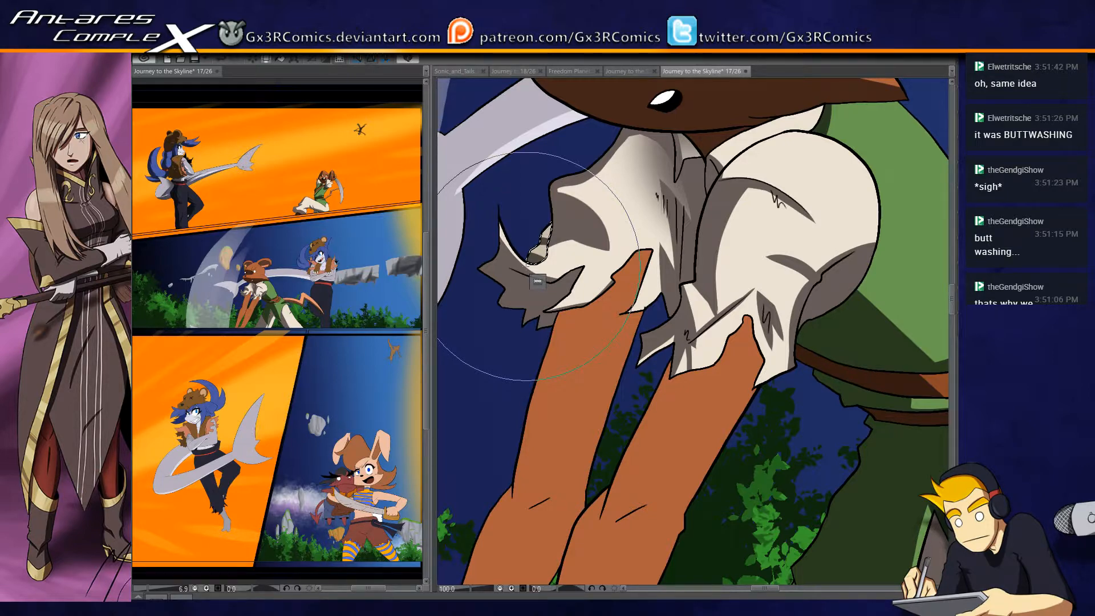
- Shade the far upper arm dark brown along its outer edge and beneath the torn sleeve, and reduce the brush size
{"action": "left_click_drag", "start_coordinate": [582, 321], "coordinate": [585, 197]}
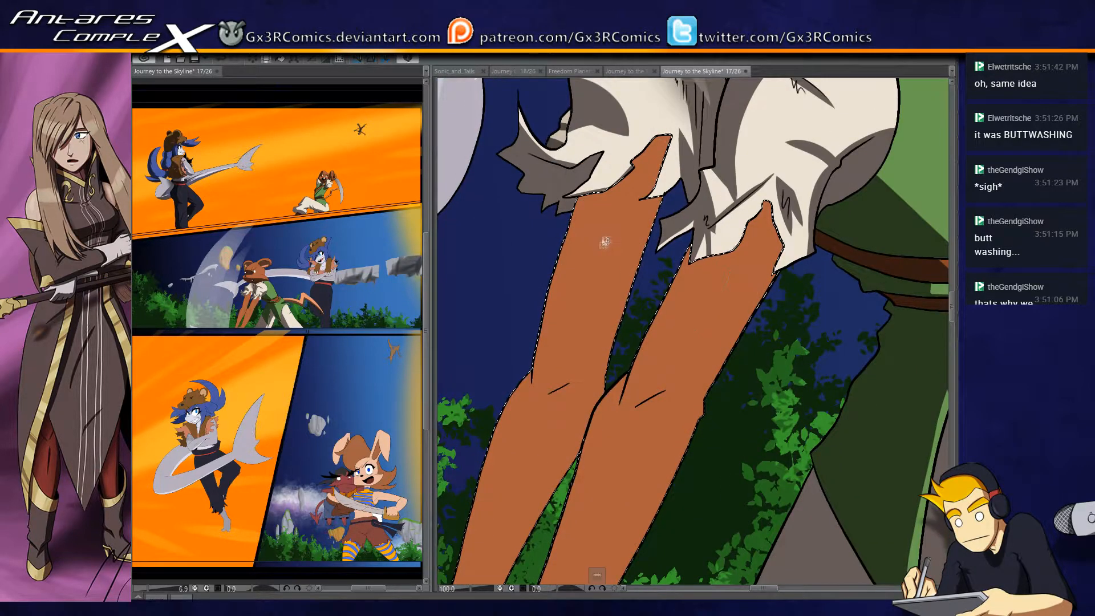
{"action": "left_click_drag", "start_coordinate": [594, 172], "coordinate": [524, 463]}
{"action": "key", "text": "ctrl+z"}
{"action": "left_click_drag", "start_coordinate": [595, 171], "coordinate": [531, 401]}
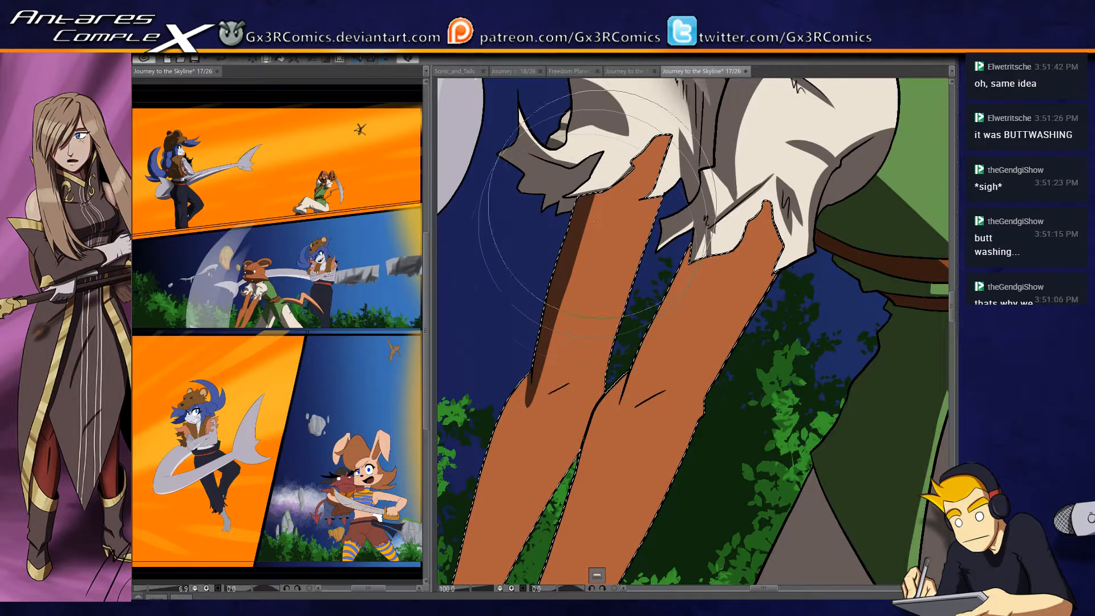
{"action": "mouse_move", "coordinate": [586, 206]}
{"action": "left_mouse_down"}
{"action": "mouse_move", "coordinate": [629, 176]}
{"action": "mouse_move", "coordinate": [627, 162]}
{"action": "mouse_move", "coordinate": [685, 138]}
{"action": "left_mouse_up"}
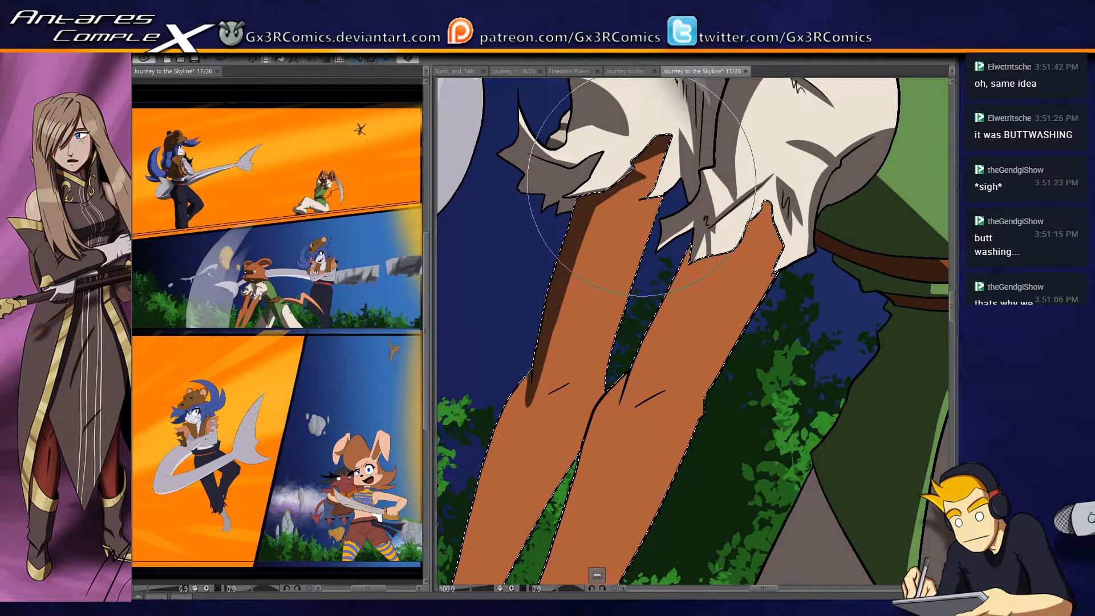
{"action": "key", "text": "bracketleft"}
{"action": "key", "text": "bracketleft"}
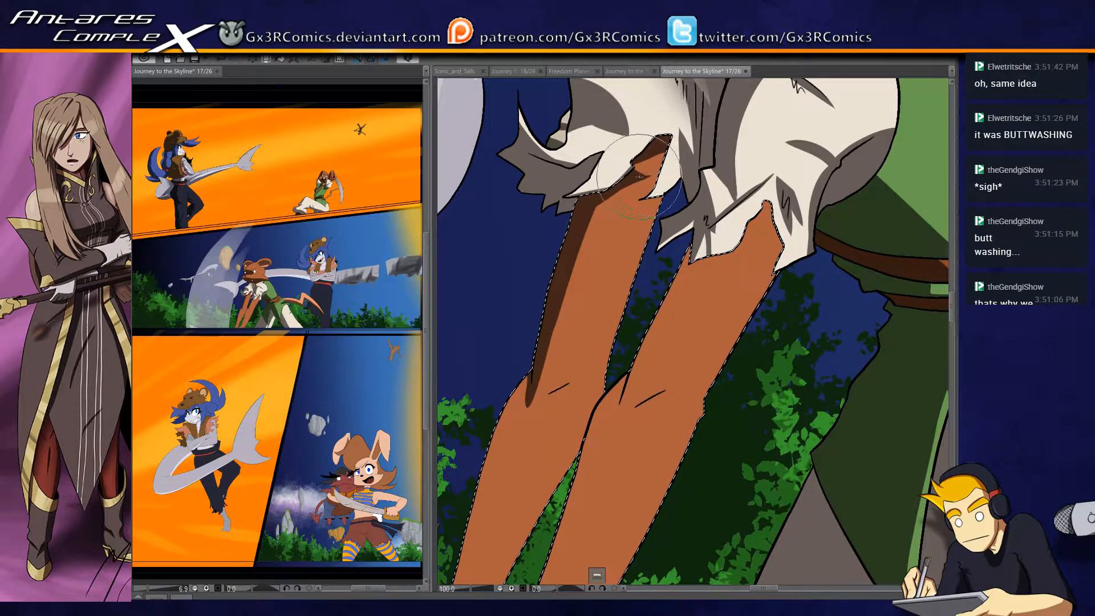
{"action": "left_click_drag", "start_coordinate": [626, 243], "coordinate": [628, 186]}
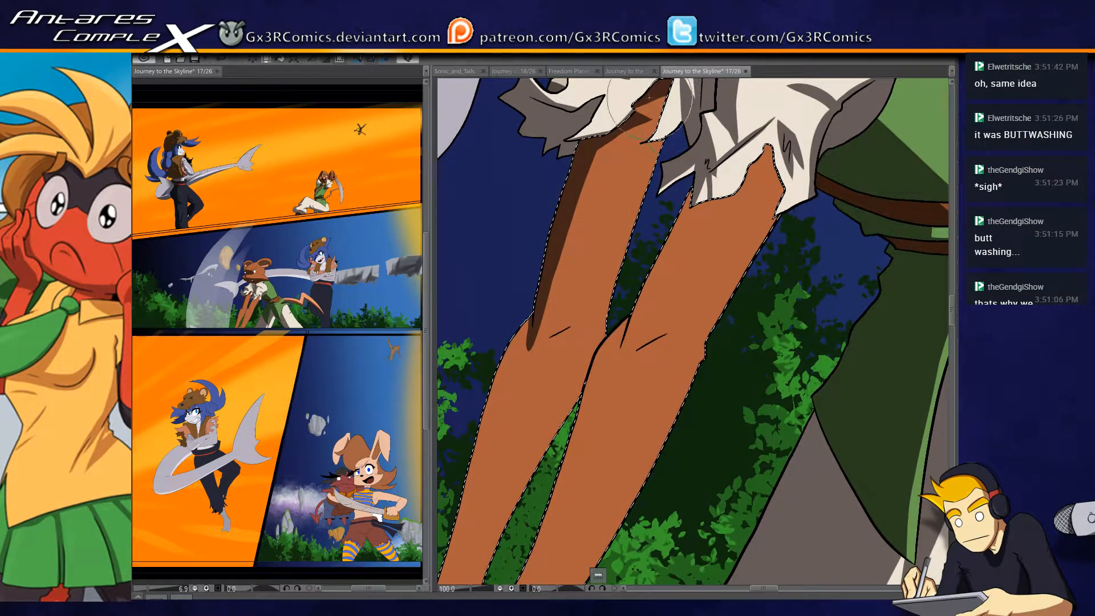
{"action": "mouse_move", "coordinate": [567, 276]}
{"action": "left_mouse_down"}
{"action": "mouse_move", "coordinate": [598, 166]}
{"action": "mouse_move", "coordinate": [513, 323]}
{"action": "mouse_move", "coordinate": [469, 495]}
{"action": "left_mouse_up"}
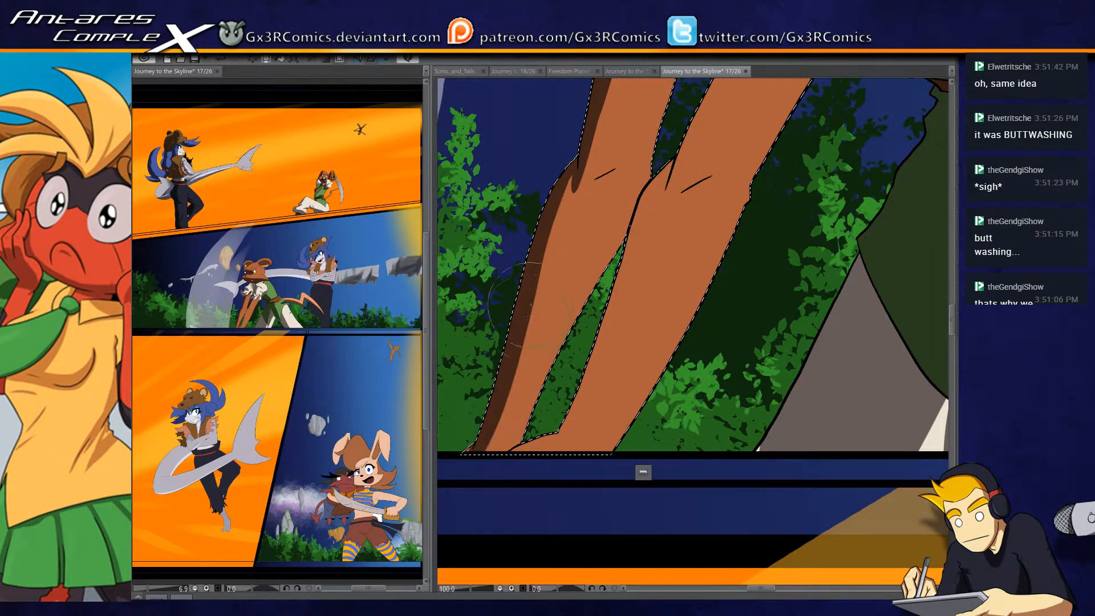
{"action": "key", "text": "ctrl+z"}
{"action": "mouse_move", "coordinate": [570, 157]}
{"action": "left_mouse_down"}
{"action": "mouse_move", "coordinate": [553, 301]}
{"action": "mouse_move", "coordinate": [469, 503]}
{"action": "left_mouse_up"}
{"action": "key", "text": "ctrl+z"}
- Paint a dark brown shadow along the far forearm's outer edge from the elbow down to the wrist
{"action": "mouse_move", "coordinate": [571, 165]}
{"action": "left_mouse_down"}
{"action": "mouse_move", "coordinate": [553, 274]}
{"action": "mouse_move", "coordinate": [502, 395]}
{"action": "left_mouse_up"}
{"action": "left_click_drag", "start_coordinate": [467, 454], "coordinate": [505, 403]}
{"action": "left_click_drag", "start_coordinate": [579, 197], "coordinate": [534, 341]}
{"action": "left_click_drag", "start_coordinate": [574, 166], "coordinate": [560, 238]}
{"action": "left_click_drag", "start_coordinate": [598, 128], "coordinate": [570, 212]}
{"action": "left_click_drag", "start_coordinate": [600, 120], "coordinate": [556, 275]}
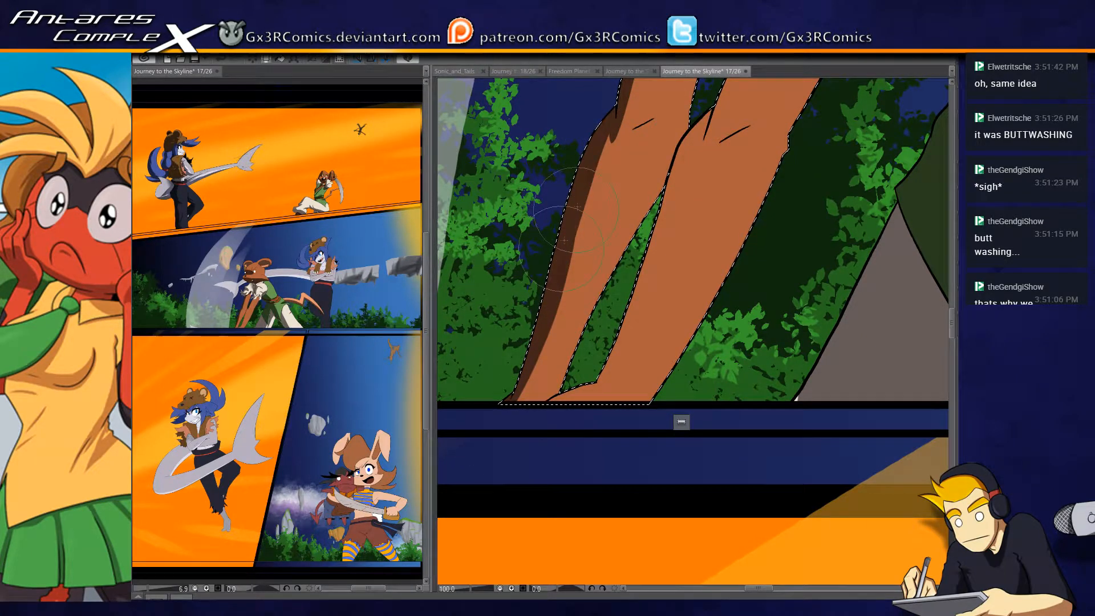
- Paint a dark brown shadow along the near forearm's inner edge from the elbow crease down to the wrist
{"action": "left_click_drag", "start_coordinate": [565, 166], "coordinate": [489, 503]}
{"action": "left_click_drag", "start_coordinate": [601, 386], "coordinate": [555, 414]}
{"action": "left_click_drag", "start_coordinate": [499, 442], "coordinate": [551, 418]}
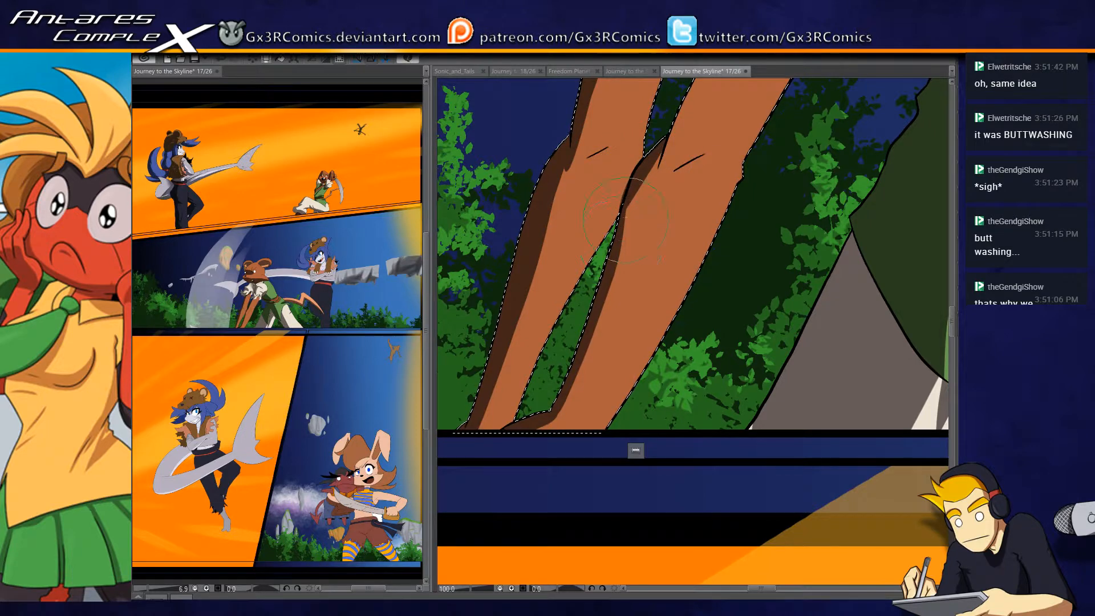
{"action": "left_click_drag", "start_coordinate": [658, 153], "coordinate": [559, 424]}
{"action": "key", "text": "space"}
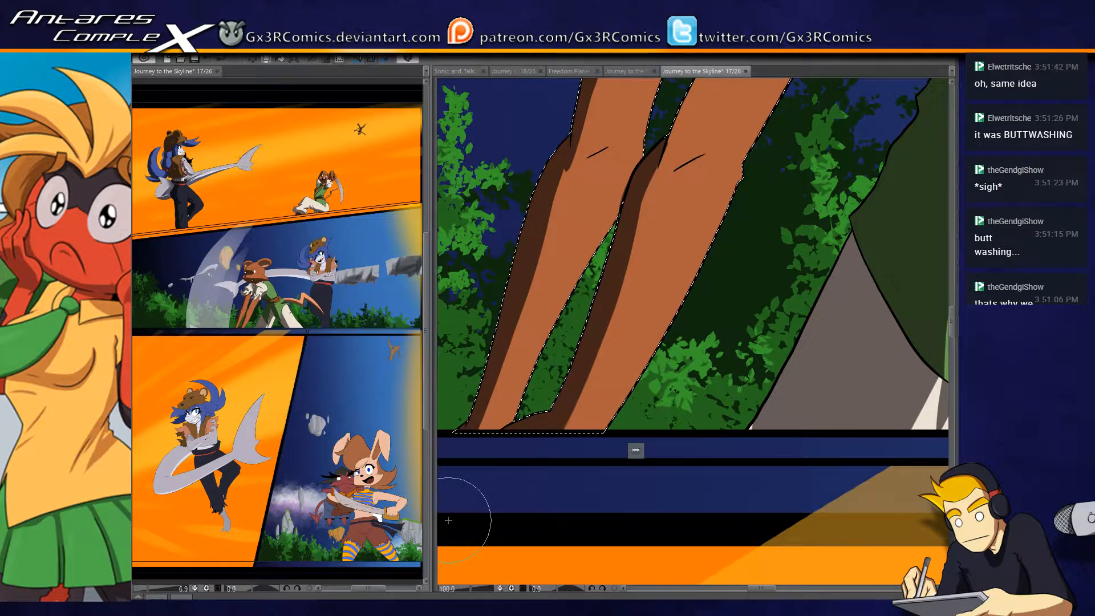
- Paint a dark brown shadow along the near upper arm's inner edge and beneath the torn sleeve, and clear the selection
{"action": "left_click_drag", "start_coordinate": [677, 161], "coordinate": [527, 342]}
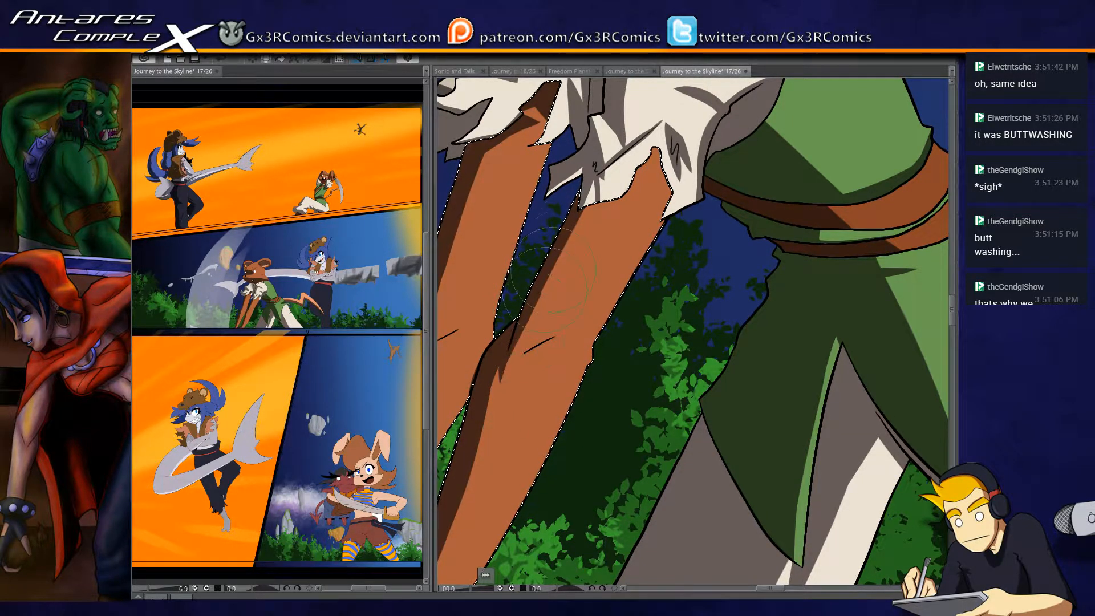
{"action": "left_click_drag", "start_coordinate": [613, 204], "coordinate": [578, 268]}
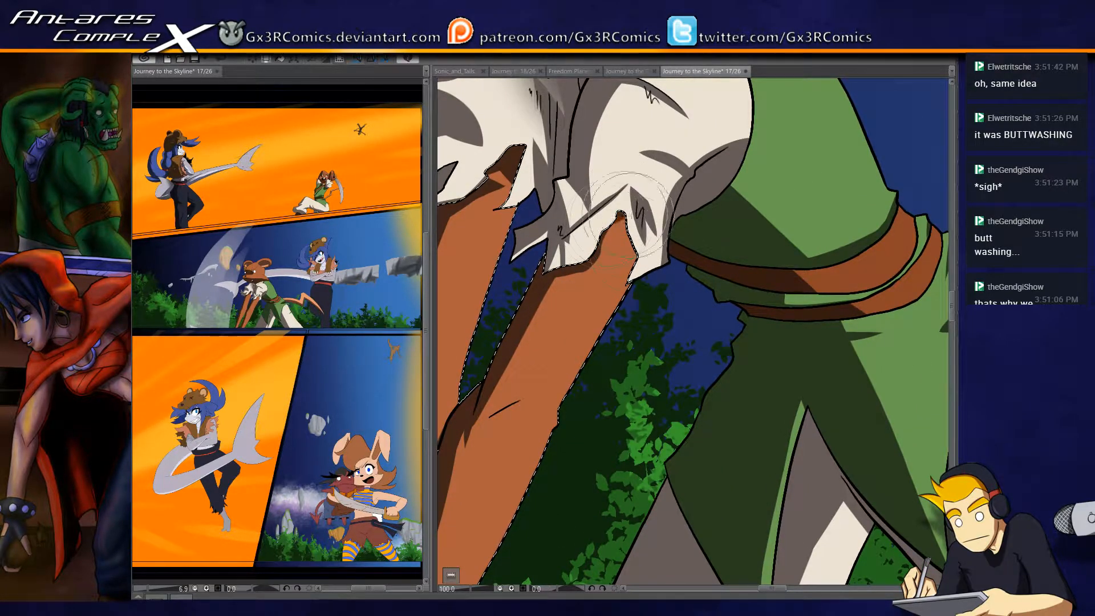
{"action": "left_click_drag", "start_coordinate": [587, 292], "coordinate": [621, 208]}
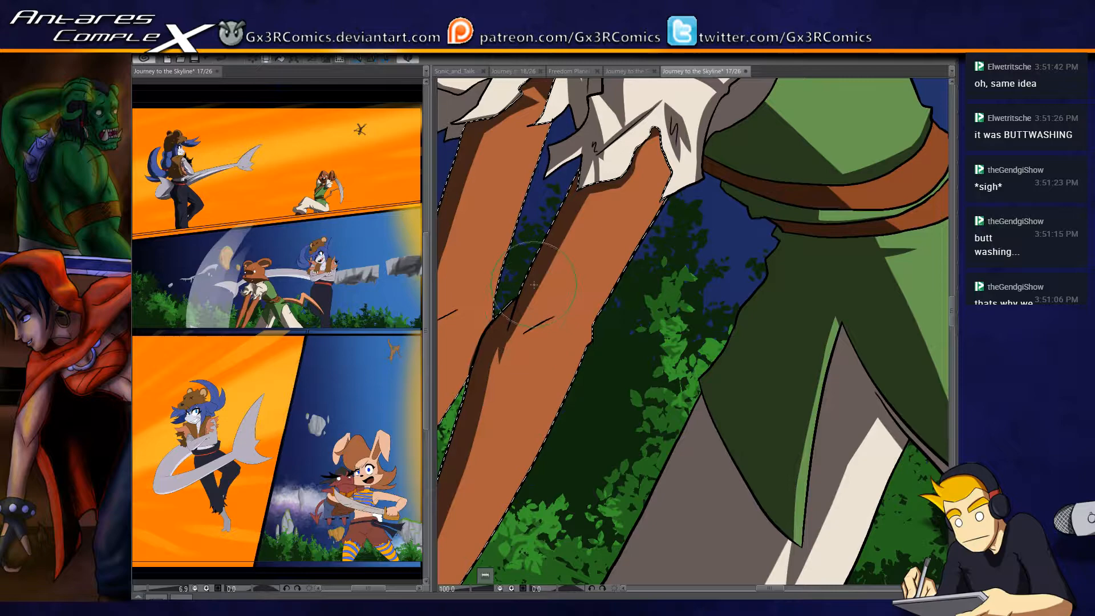
{"action": "left_click_drag", "start_coordinate": [497, 450], "coordinate": [568, 306]}
{"action": "left_click_drag", "start_coordinate": [709, 349], "coordinate": [472, 443]}
{"action": "left_click_drag", "start_coordinate": [564, 365], "coordinate": [609, 499]}
{"action": "left_click_drag", "start_coordinate": [542, 285], "coordinate": [628, 443]}
{"action": "left_click_drag", "start_coordinate": [562, 301], "coordinate": [639, 386]}
{"action": "left_click_drag", "start_coordinate": [608, 312], "coordinate": [587, 426]}
{"action": "scroll", "coordinate": [586, 425], "scroll_direction": "down", "scroll_amount": 5}
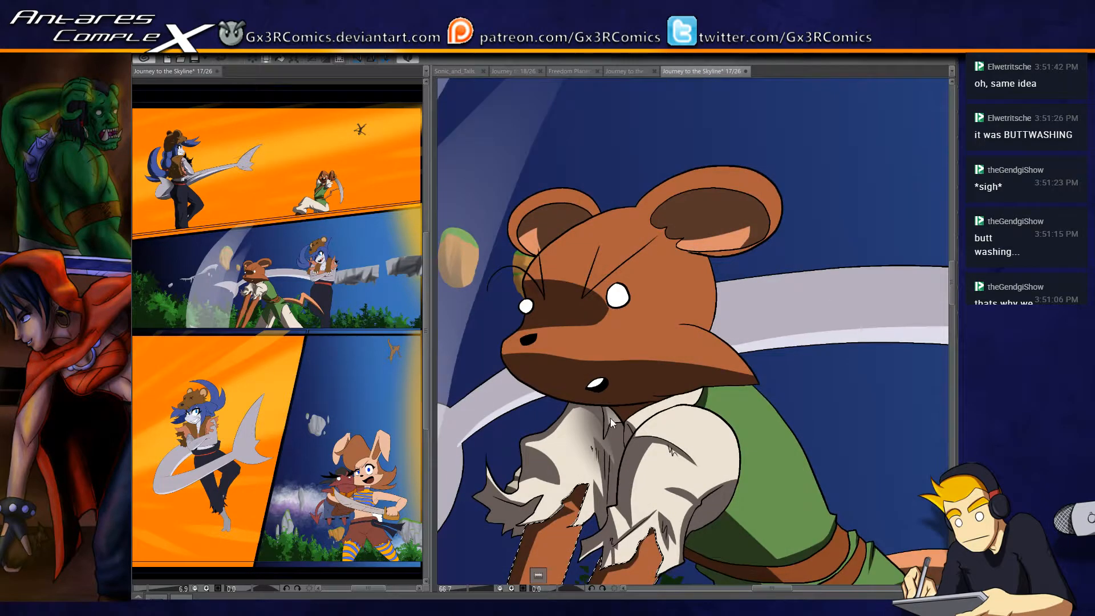
{"action": "left_click_drag", "start_coordinate": [844, 466], "coordinate": [664, 430]}
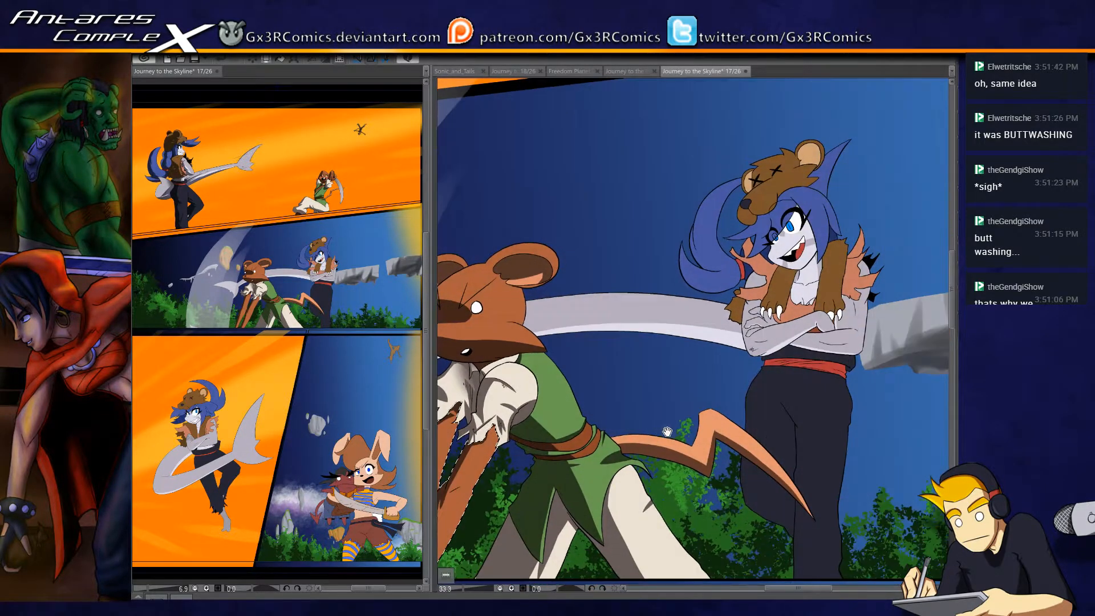
{"action": "left_click_drag", "start_coordinate": [629, 502], "coordinate": [614, 435]}
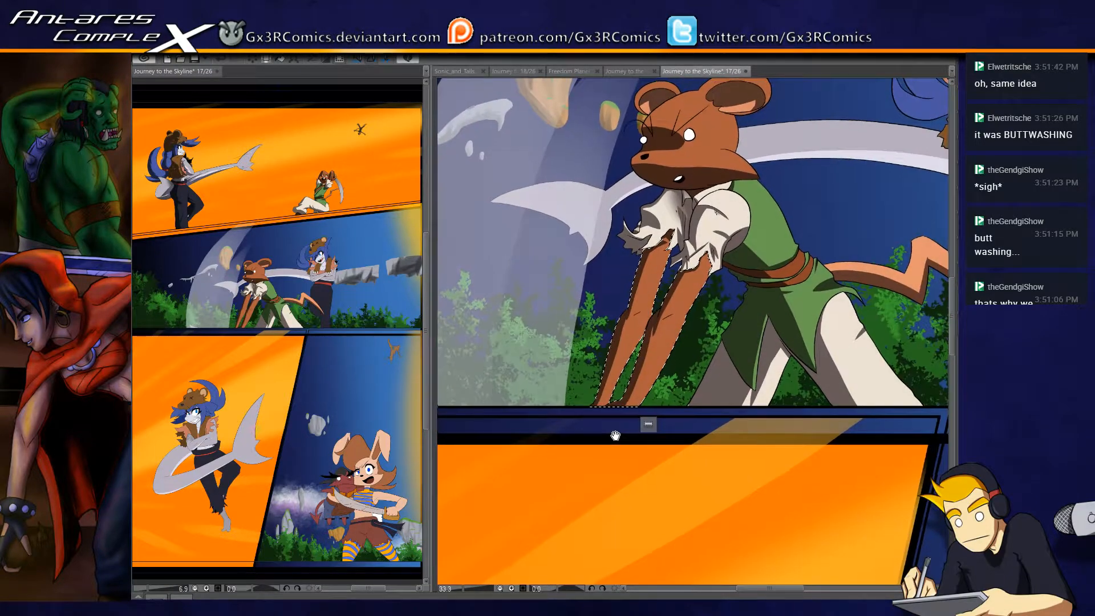
{"action": "key", "text": "ctrl+d"}
- Select the brown fur of the head and far ear and paint dark brown shadows on the outer rims of both ears
{"action": "left_click_drag", "start_coordinate": [659, 320], "coordinate": [568, 445]}
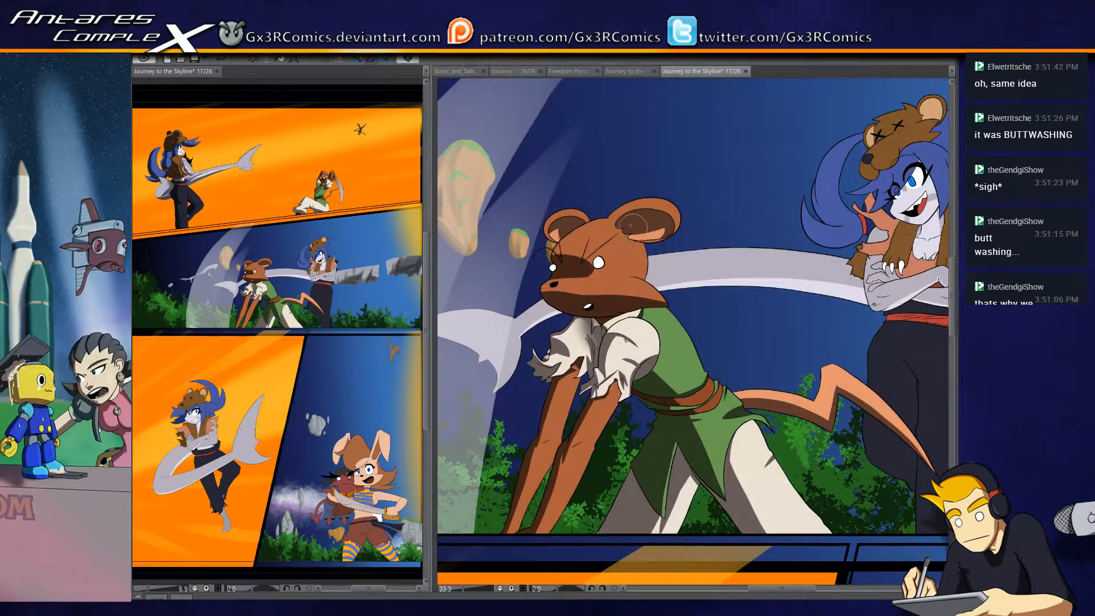
{"action": "scroll", "coordinate": [617, 215], "scroll_direction": "up", "scroll_amount": 3}
{"action": "key", "text": "w"}
{"action": "left_click", "coordinate": [611, 223]}
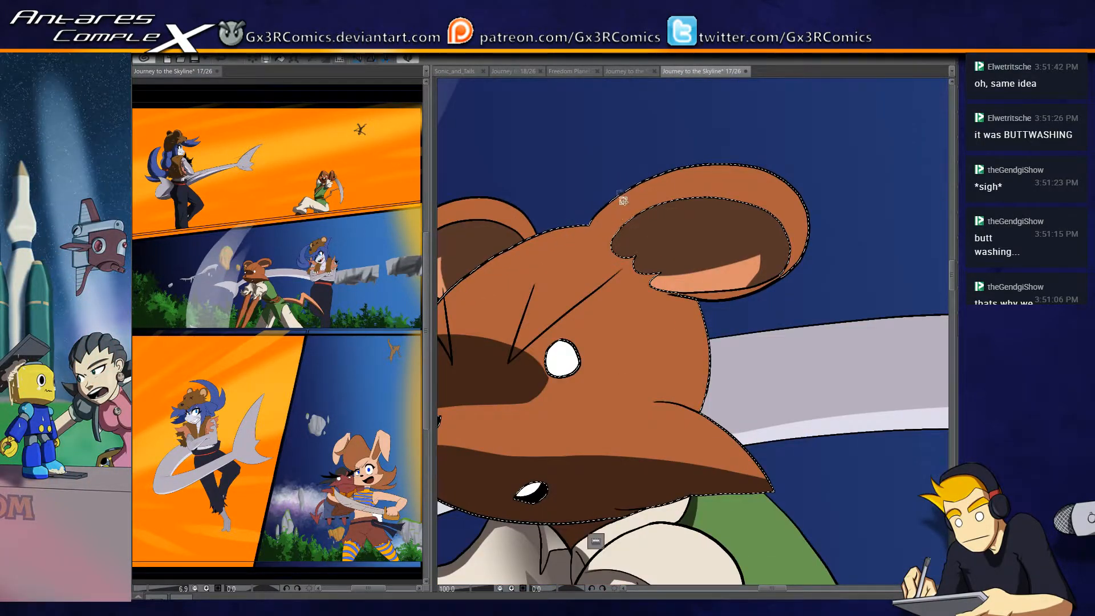
{"action": "key", "text": "b"}
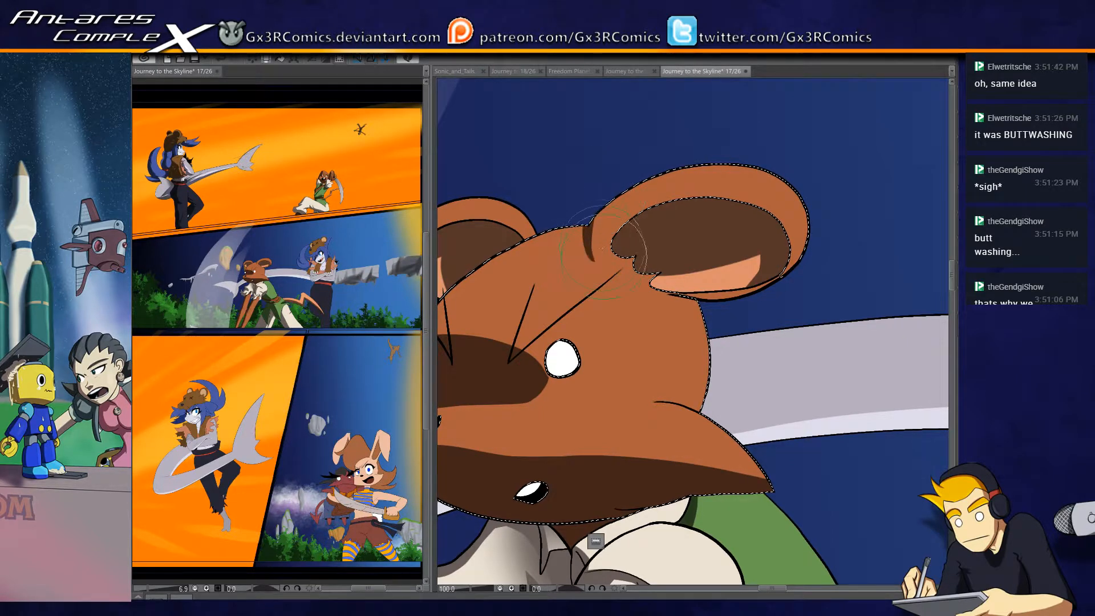
{"action": "mouse_move", "coordinate": [587, 220]}
{"action": "left_mouse_down"}
{"action": "mouse_move", "coordinate": [597, 255]}
{"action": "mouse_move", "coordinate": [634, 188]}
{"action": "left_mouse_up"}
{"action": "mouse_move", "coordinate": [593, 246]}
{"action": "left_mouse_down"}
{"action": "mouse_move", "coordinate": [689, 164]}
{"action": "mouse_move", "coordinate": [606, 224]}
{"action": "mouse_move", "coordinate": [713, 165]}
{"action": "left_mouse_up"}
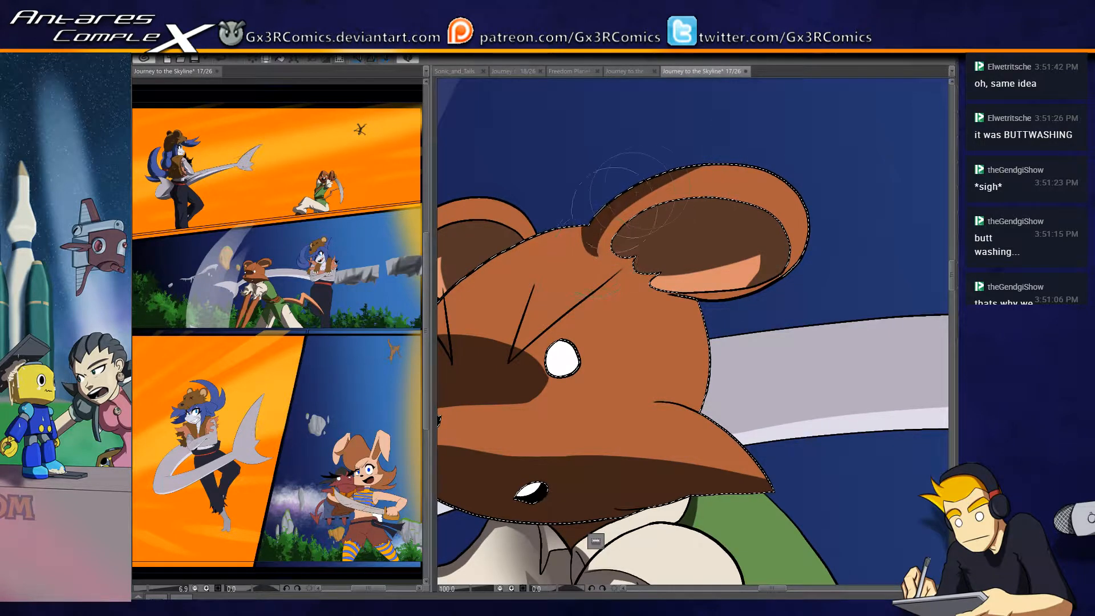
{"action": "key", "text": "ctrl+z"}
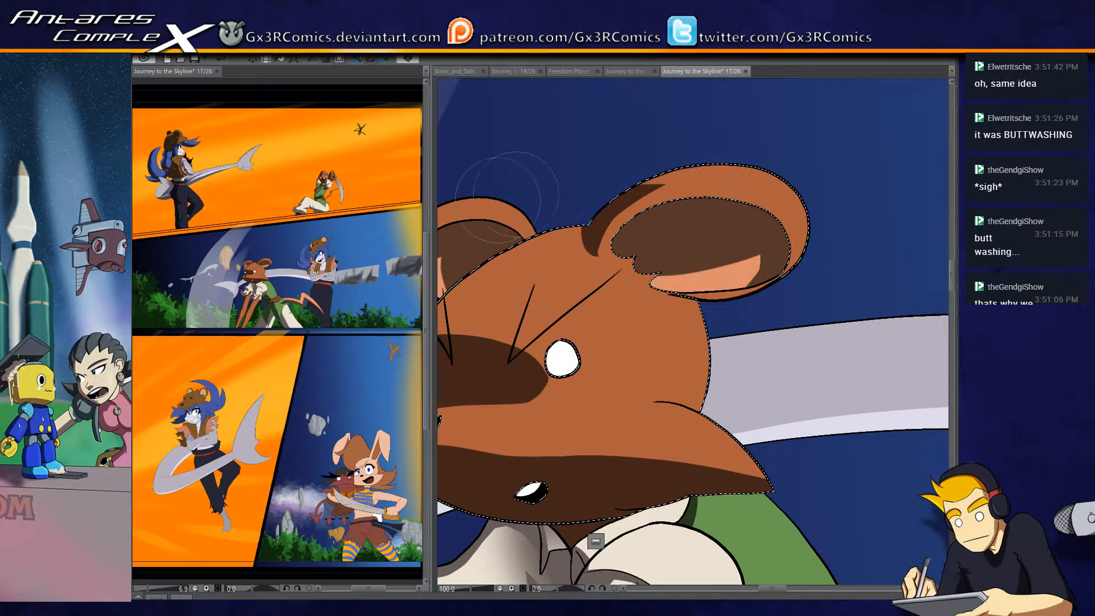
{"action": "left_click_drag", "start_coordinate": [570, 237], "coordinate": [677, 235]}
{"action": "left_click", "coordinate": [605, 209]}
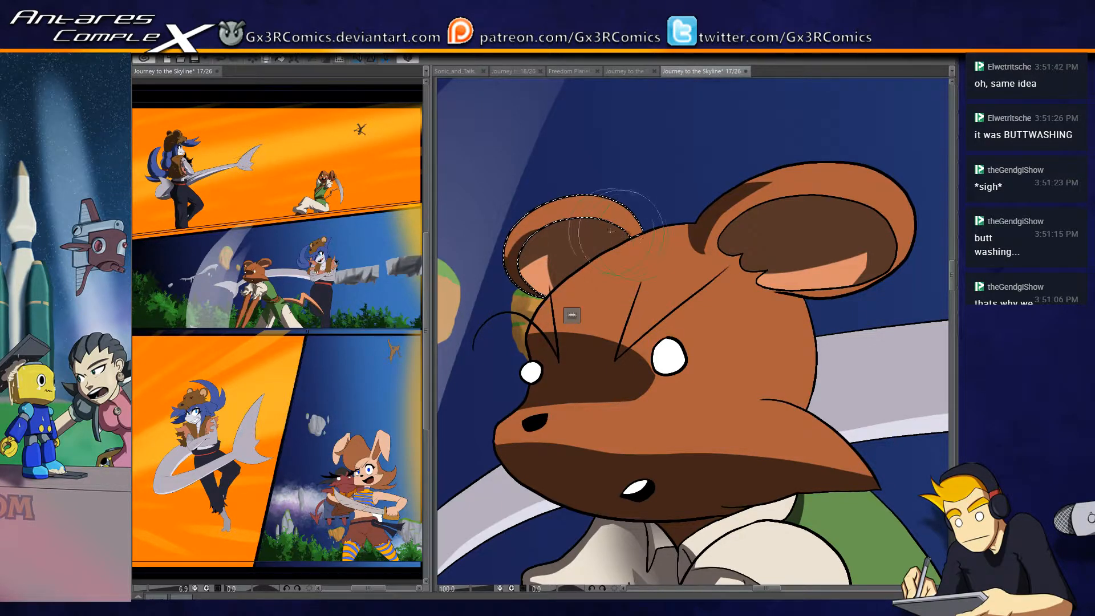
{"action": "key", "text": "ctrl+d"}
- Select the ragged pelt piece behind the blue-haired character's elbow and paint jagged dark brown fur shadows on it
{"action": "left_click_drag", "start_coordinate": [821, 344], "coordinate": [556, 341]}
{"action": "left_click_drag", "start_coordinate": [873, 343], "coordinate": [503, 347]}
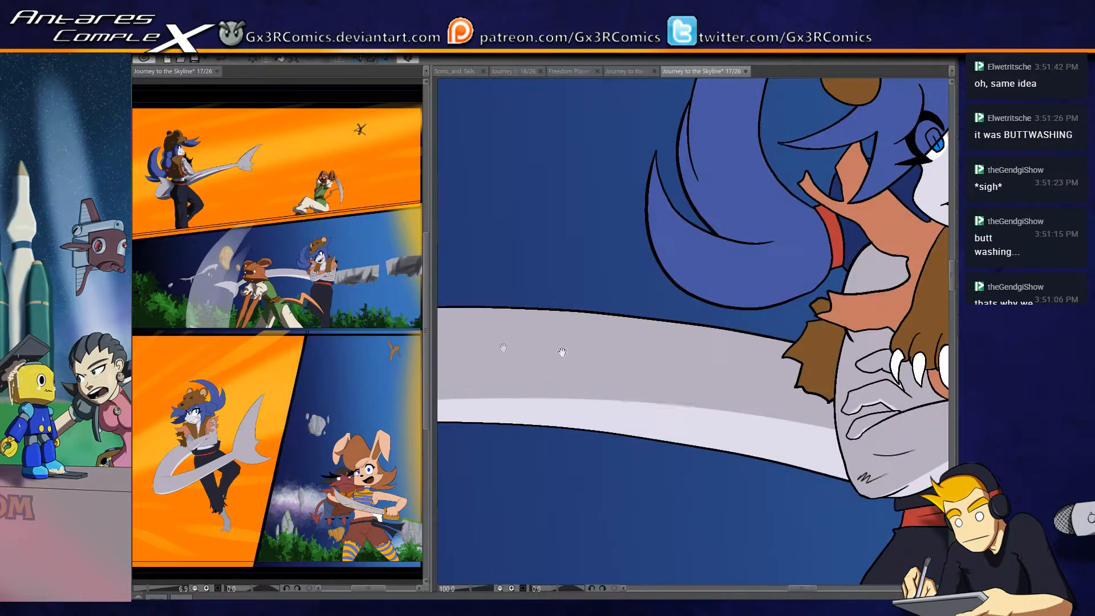
{"action": "left_click_drag", "start_coordinate": [650, 405], "coordinate": [584, 361]}
{"action": "left_click_drag", "start_coordinate": [769, 350], "coordinate": [618, 356]}
{"action": "left_click", "coordinate": [626, 337]}
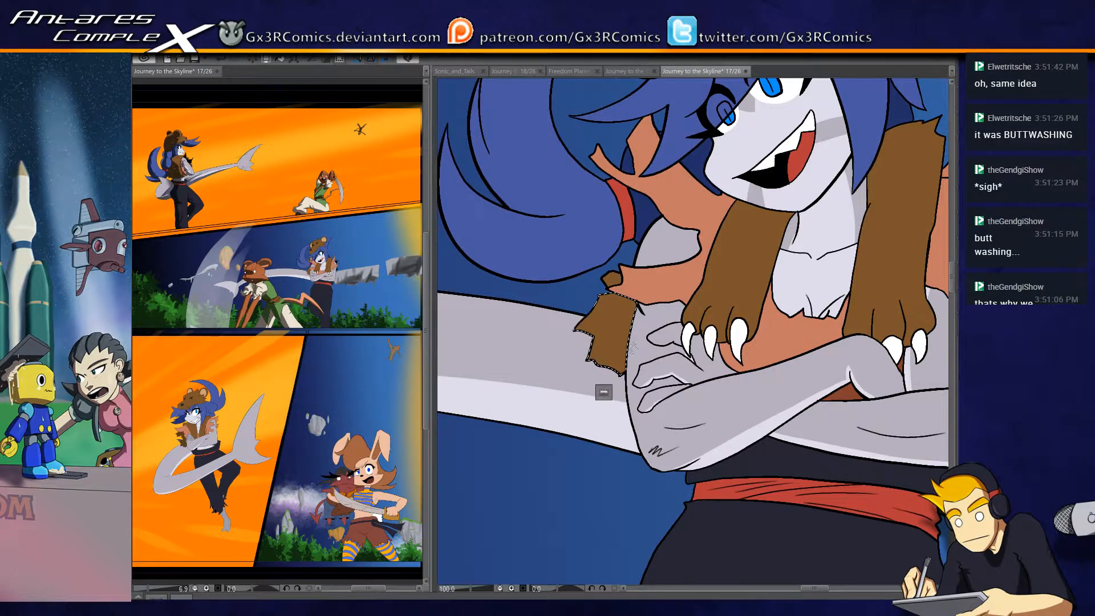
{"action": "left_click_drag", "start_coordinate": [643, 332], "coordinate": [604, 380]}
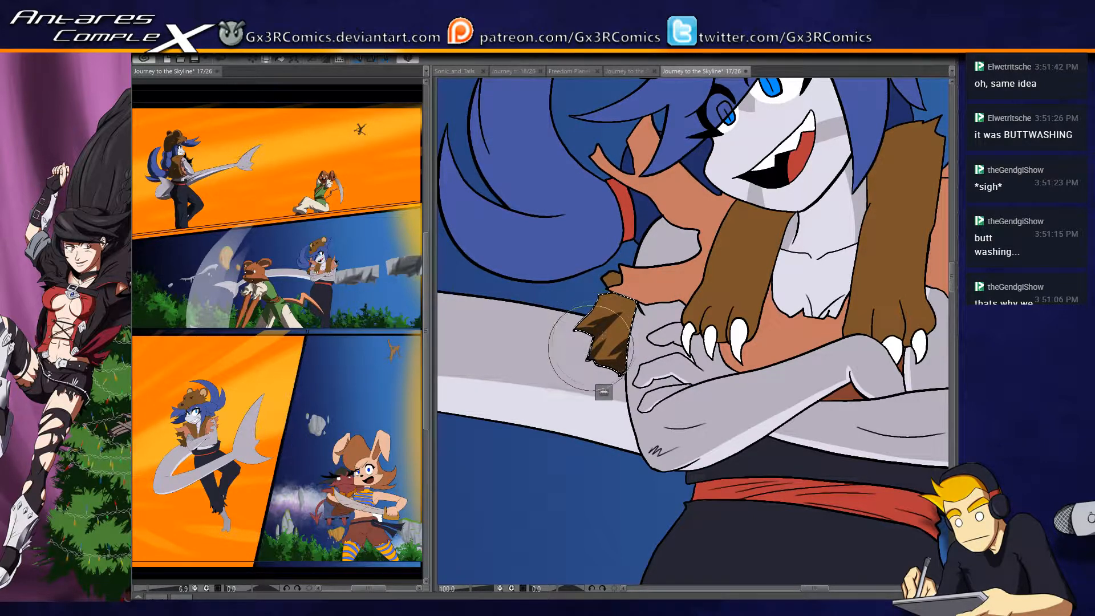
{"action": "left_click_drag", "start_coordinate": [652, 303], "coordinate": [625, 342]}
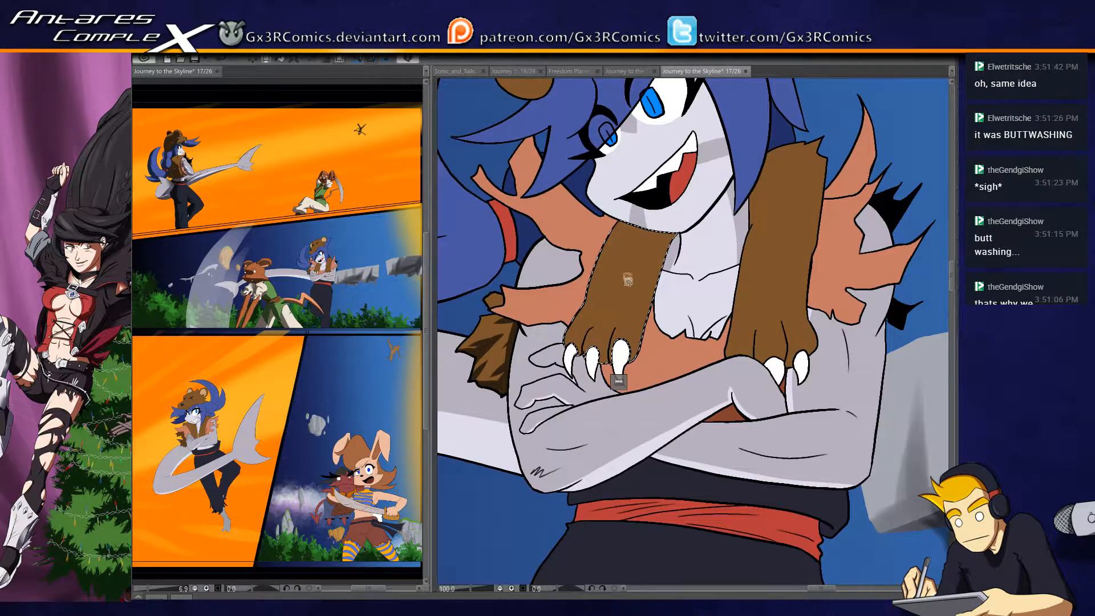
- Shade the pelt leg on the ponytail side with dark brown fur strokes under the chin, along its outer edge and around the toes
{"action": "key", "text": "b"}
{"action": "left_click_drag", "start_coordinate": [617, 225], "coordinate": [580, 334]}
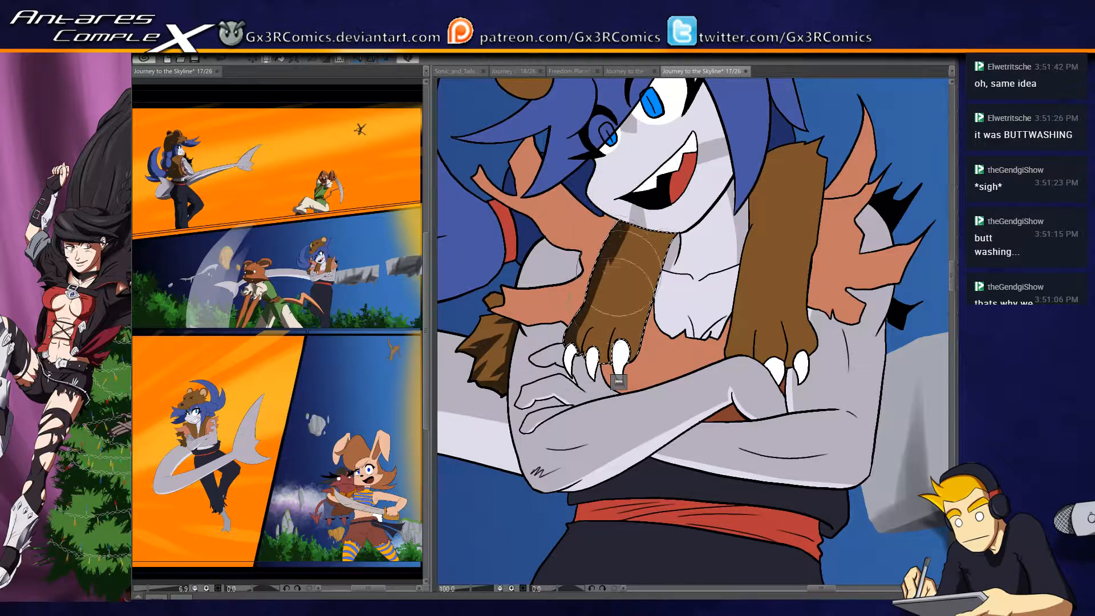
{"action": "mouse_move", "coordinate": [671, 226]}
{"action": "left_mouse_down"}
{"action": "mouse_move", "coordinate": [612, 232]}
{"action": "mouse_move", "coordinate": [677, 237]}
{"action": "left_mouse_up"}
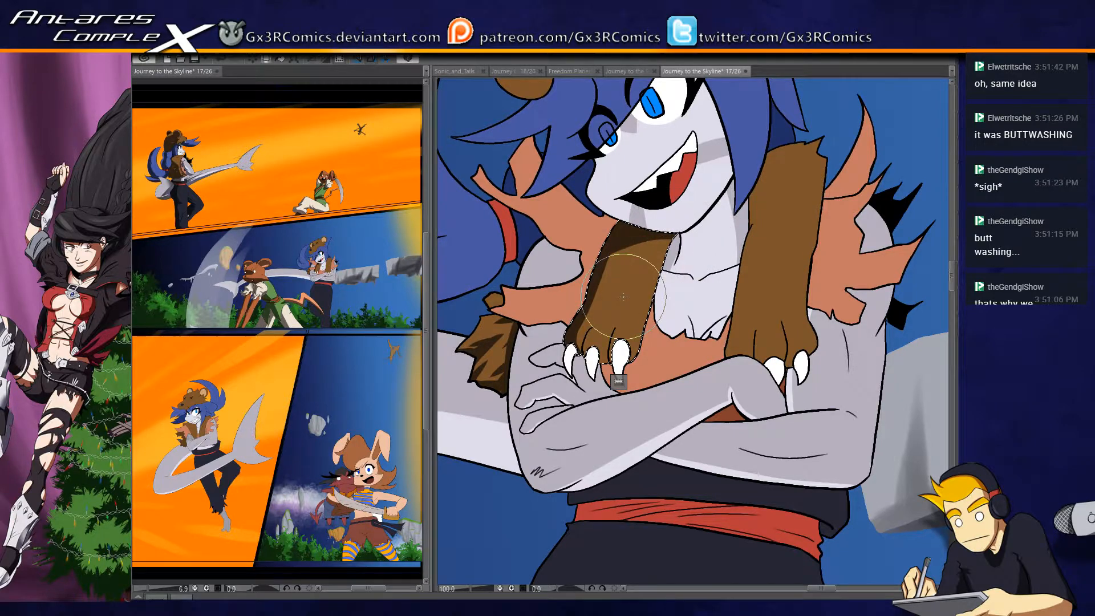
{"action": "left_click_drag", "start_coordinate": [588, 311], "coordinate": [608, 258]}
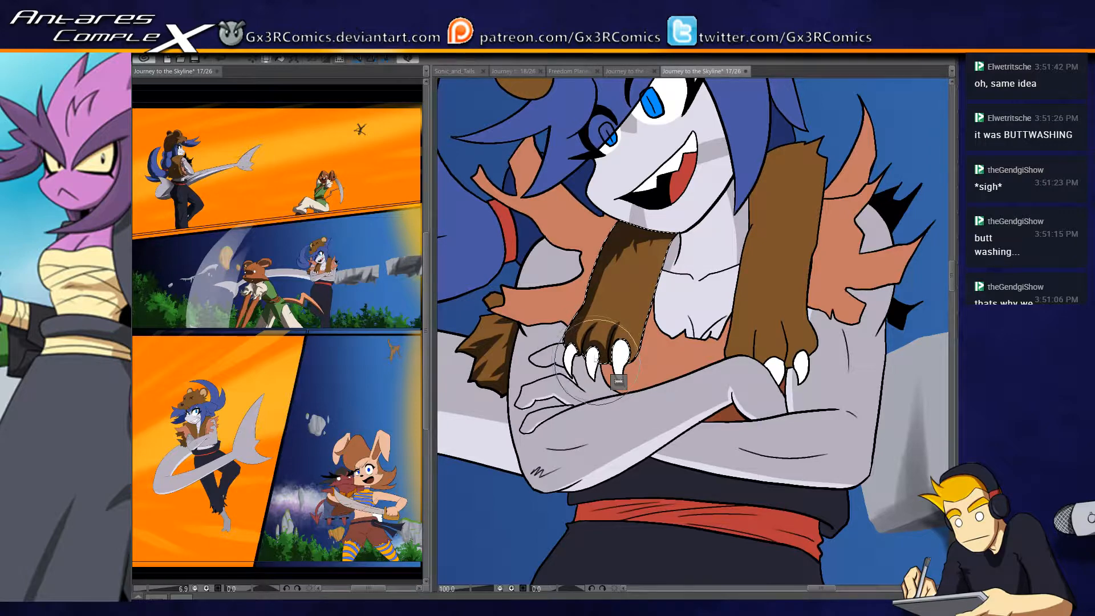
- Select the torn orange vest shoulder beside the ponytail and shade it dark brown, redoing the stroke along the pelt's edge
{"action": "left_click_drag", "start_coordinate": [619, 381], "coordinate": [654, 398]}
{"action": "left_click", "coordinate": [610, 313]}
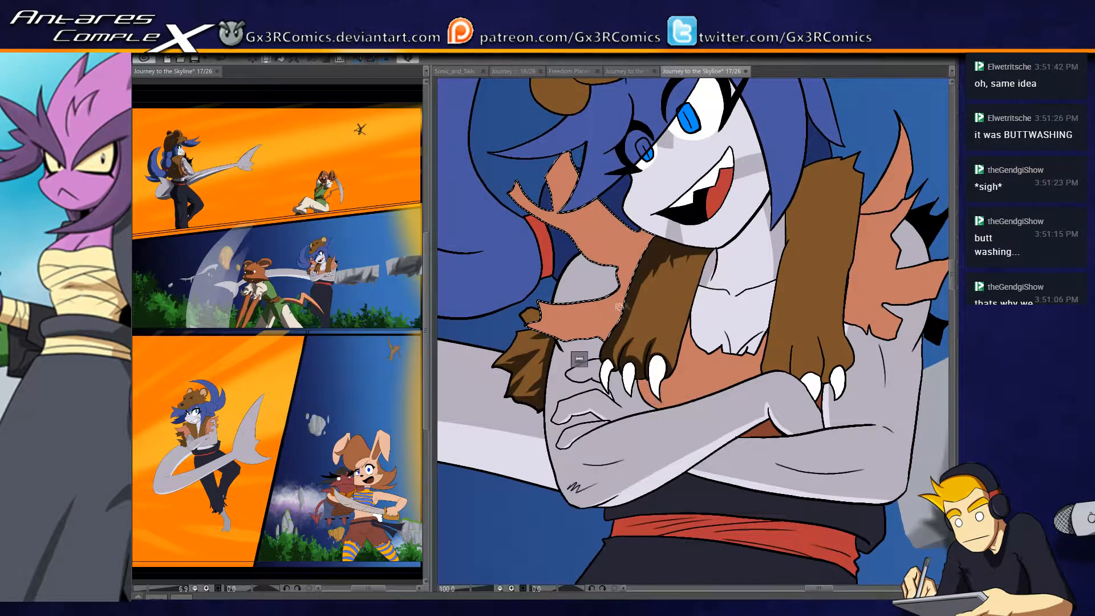
{"action": "left_click_drag", "start_coordinate": [516, 331], "coordinate": [531, 336]}
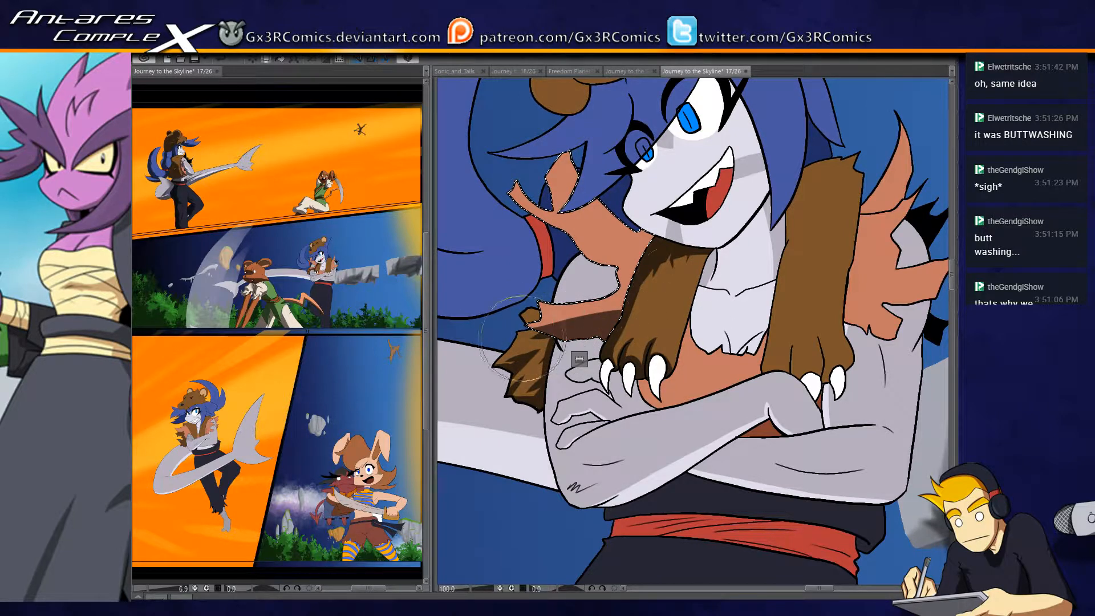
{"action": "left_click_drag", "start_coordinate": [632, 273], "coordinate": [655, 243]}
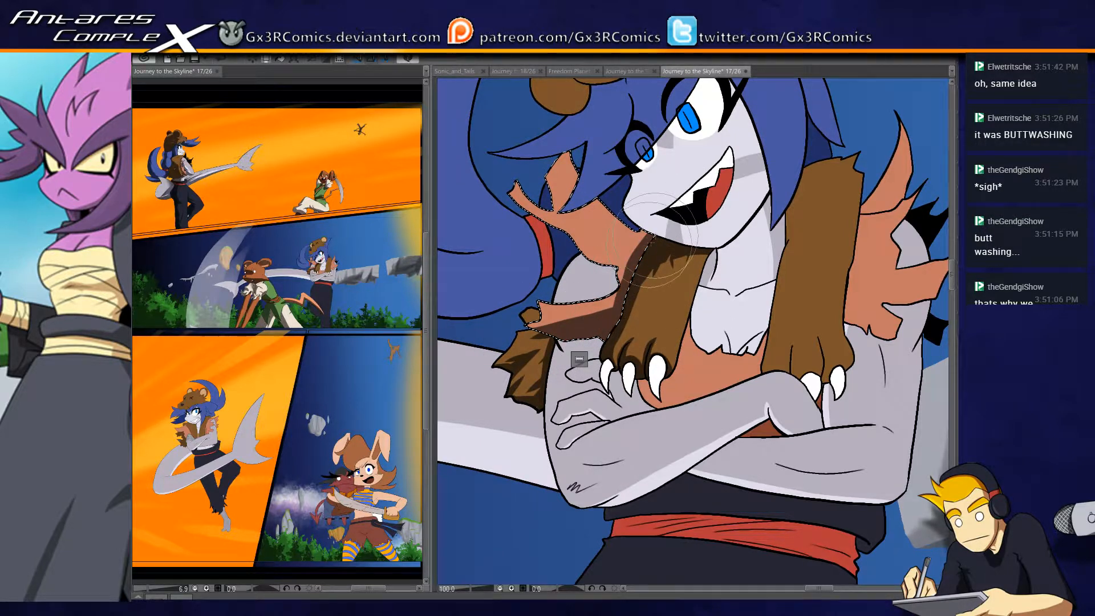
{"action": "key", "text": "ctrl+z"}
{"action": "left_click_drag", "start_coordinate": [650, 240], "coordinate": [618, 366]}
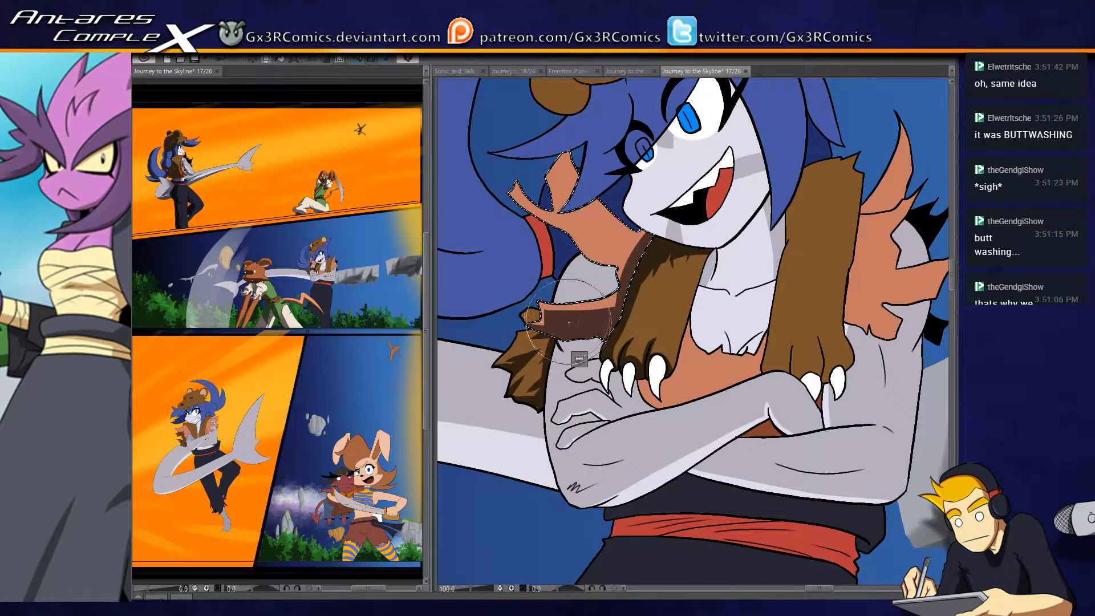
{"action": "left_click_drag", "start_coordinate": [567, 318], "coordinate": [588, 327]}
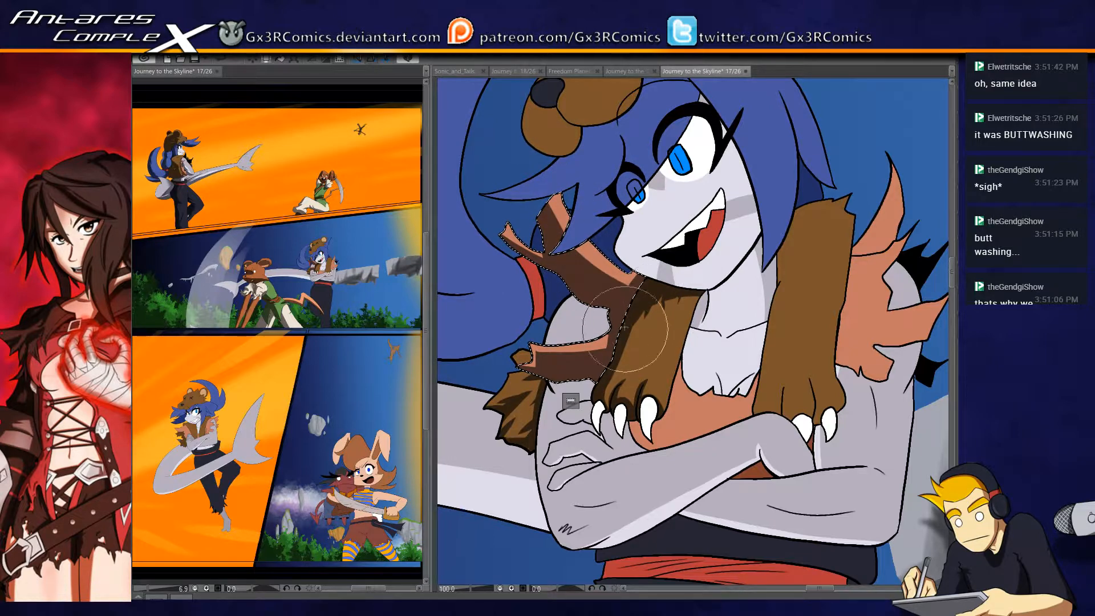
{"action": "left_click_drag", "start_coordinate": [549, 216], "coordinate": [519, 224]}
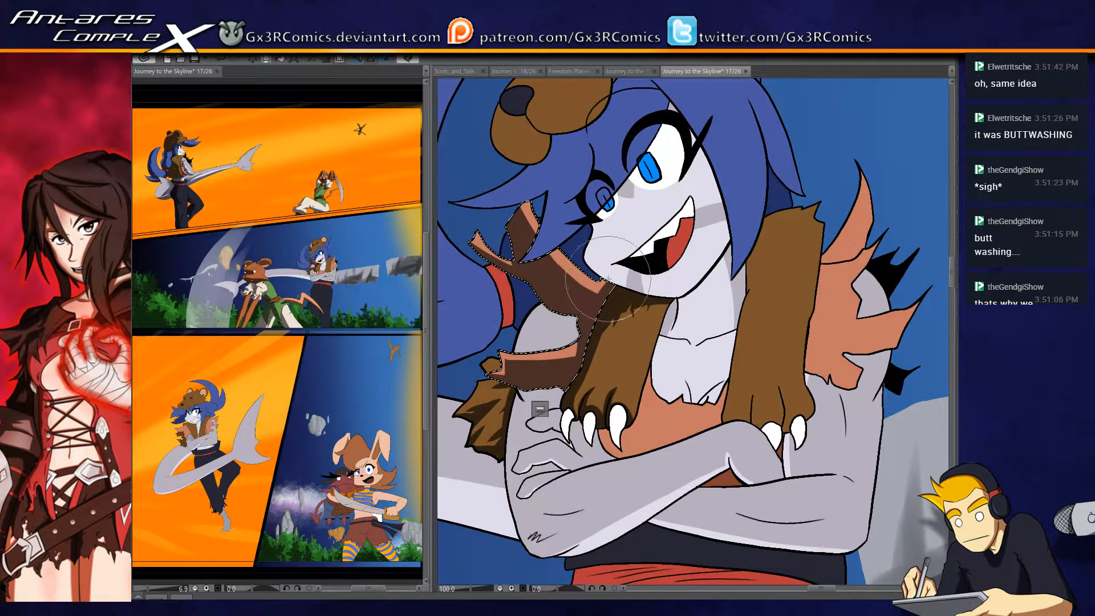
- Select the pelt leg on the opposite shoulder and paint dark brown fur shadows along its inner edge and between the toes
{"action": "left_click_drag", "start_coordinate": [764, 306], "coordinate": [672, 302]}
{"action": "left_click", "coordinate": [686, 254]}
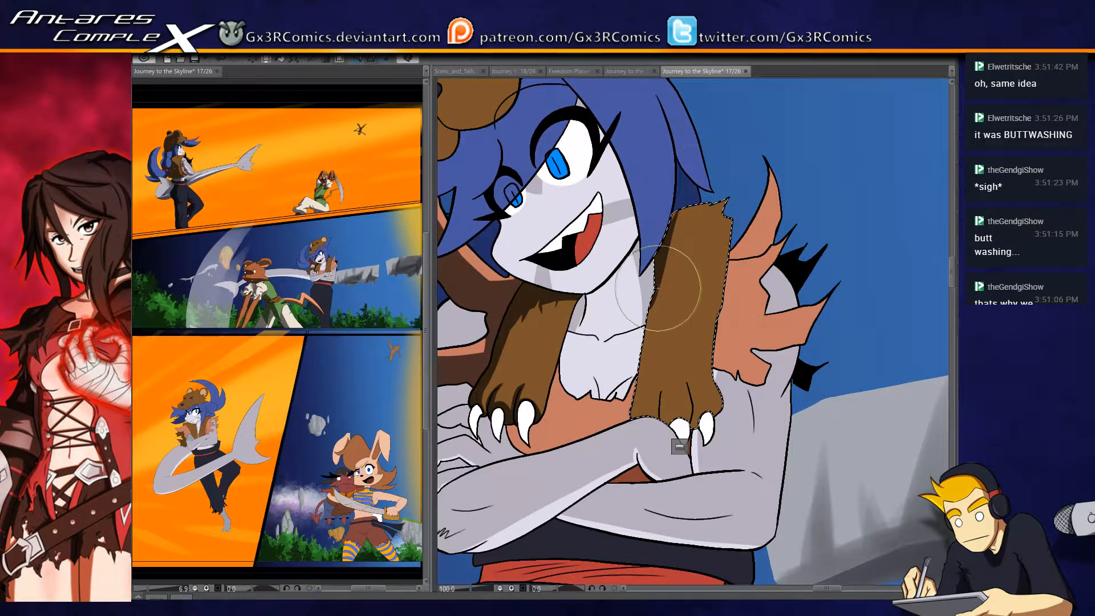
{"action": "left_click_drag", "start_coordinate": [673, 252], "coordinate": [654, 299]}
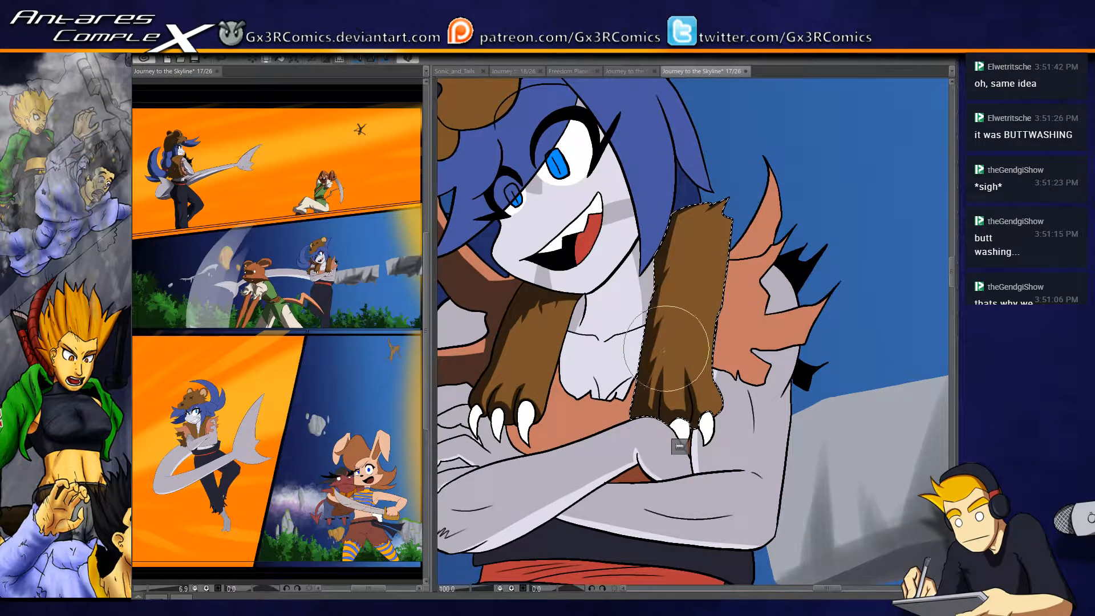
{"action": "left_click_drag", "start_coordinate": [556, 352], "coordinate": [644, 286]}
{"action": "key", "text": "ctrl+d"}
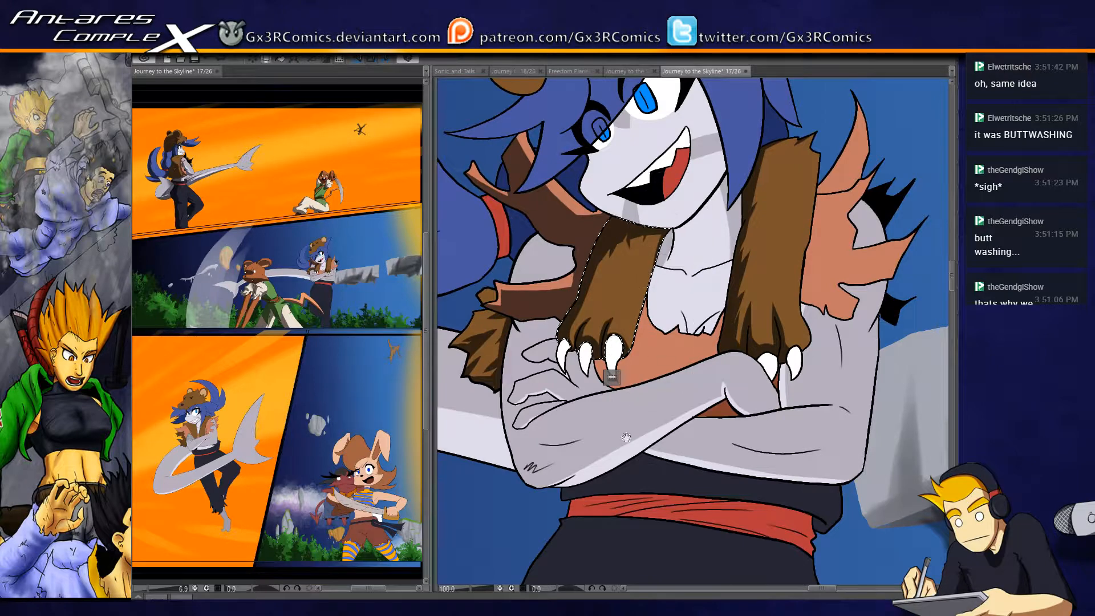
- Select the front crossed arm and paint a dark grey shadow along the upper arm's outer edge, the elbow and the forearm's underside
{"action": "left_click_drag", "start_coordinate": [626, 437], "coordinate": [652, 320]}
{"action": "key", "text": "ctrl+d"}
{"action": "key", "text": "w"}
{"action": "left_click", "coordinate": [544, 238]}
{"action": "key", "text": "b"}
{"action": "left_click_drag", "start_coordinate": [548, 186], "coordinate": [532, 311]}
{"action": "left_click_drag", "start_coordinate": [537, 210], "coordinate": [545, 327]}
{"action": "mouse_move", "coordinate": [548, 176]}
{"action": "left_mouse_down"}
{"action": "mouse_move", "coordinate": [546, 353]}
{"action": "mouse_move", "coordinate": [548, 185]}
{"action": "mouse_move", "coordinate": [564, 396]}
{"action": "left_mouse_up"}
{"action": "left_click_drag", "start_coordinate": [528, 272], "coordinate": [602, 384]}
{"action": "mouse_move", "coordinate": [544, 361]}
{"action": "left_mouse_down"}
{"action": "mouse_move", "coordinate": [625, 355]}
{"action": "mouse_move", "coordinate": [593, 367]}
{"action": "mouse_move", "coordinate": [546, 363]}
{"action": "mouse_move", "coordinate": [633, 345]}
{"action": "left_mouse_up"}
{"action": "mouse_move", "coordinate": [542, 374]}
{"action": "left_mouse_down"}
{"action": "mouse_move", "coordinate": [657, 316]}
{"action": "mouse_move", "coordinate": [585, 370]}
{"action": "mouse_move", "coordinate": [755, 281]}
{"action": "mouse_move", "coordinate": [617, 341]}
{"action": "mouse_move", "coordinate": [761, 270]}
{"action": "mouse_move", "coordinate": [770, 291]}
{"action": "mouse_move", "coordinate": [750, 268]}
{"action": "mouse_move", "coordinate": [793, 292]}
{"action": "left_mouse_up"}
- Refine the dark grey shadow at the front arm's wrist bend and clear the selection
{"action": "scroll", "coordinate": [758, 285], "scroll_direction": "up", "scroll_amount": 3}
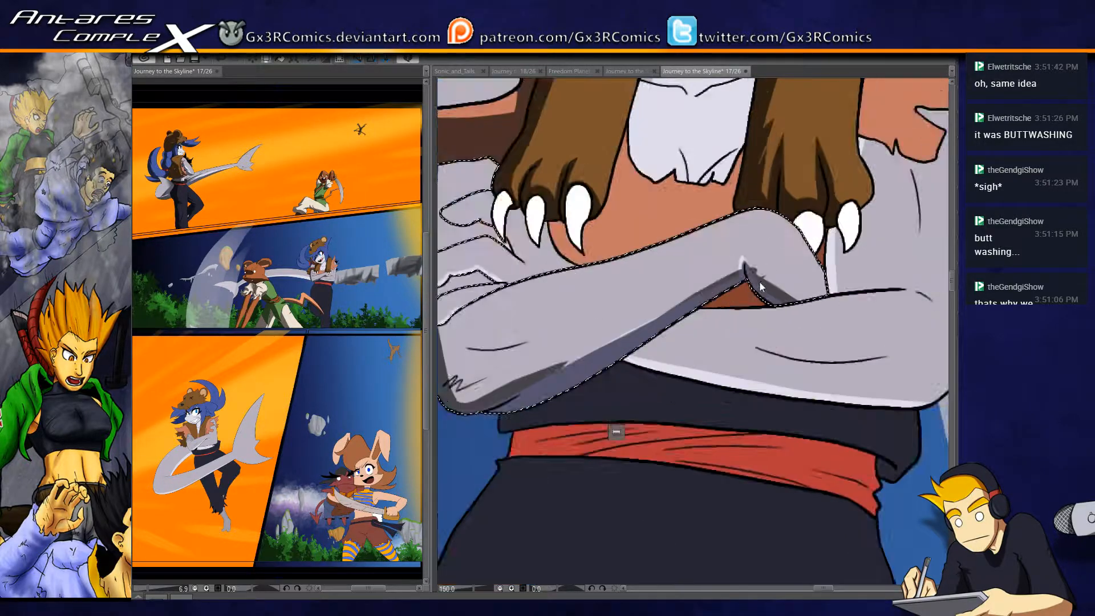
{"action": "left_click_drag", "start_coordinate": [741, 252], "coordinate": [796, 296]}
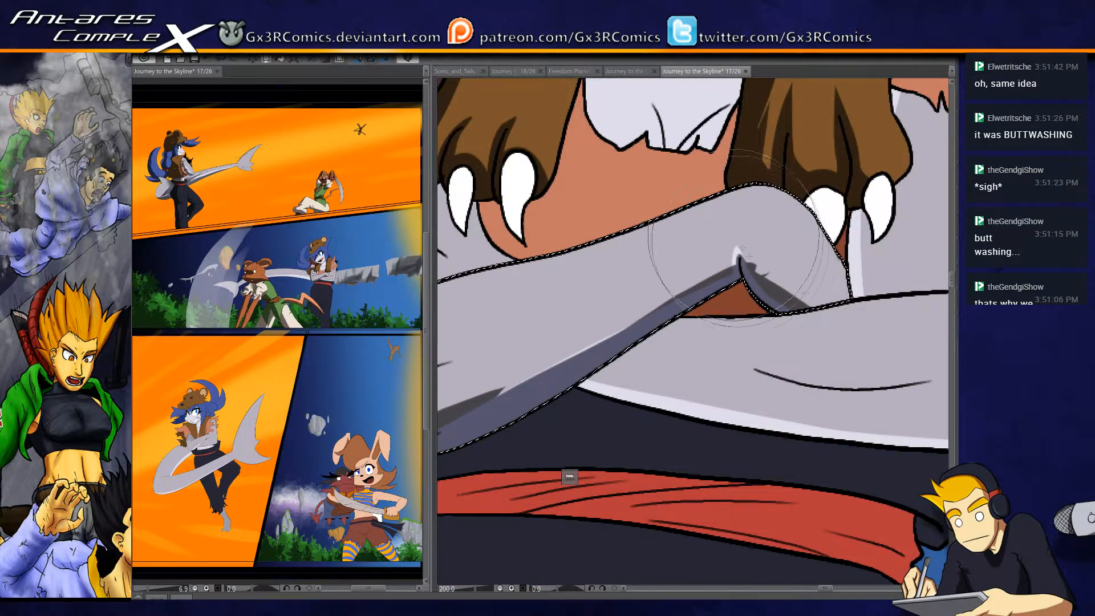
{"action": "left_click_drag", "start_coordinate": [744, 253], "coordinate": [801, 301]}
{"action": "mouse_move", "coordinate": [741, 321]}
{"action": "left_mouse_down"}
{"action": "mouse_move", "coordinate": [627, 308]}
{"action": "mouse_move", "coordinate": [721, 362]}
{"action": "left_mouse_up"}
{"action": "mouse_move", "coordinate": [621, 351]}
{"action": "left_mouse_down"}
{"action": "mouse_move", "coordinate": [770, 312]}
{"action": "mouse_move", "coordinate": [792, 349]}
{"action": "left_mouse_up"}
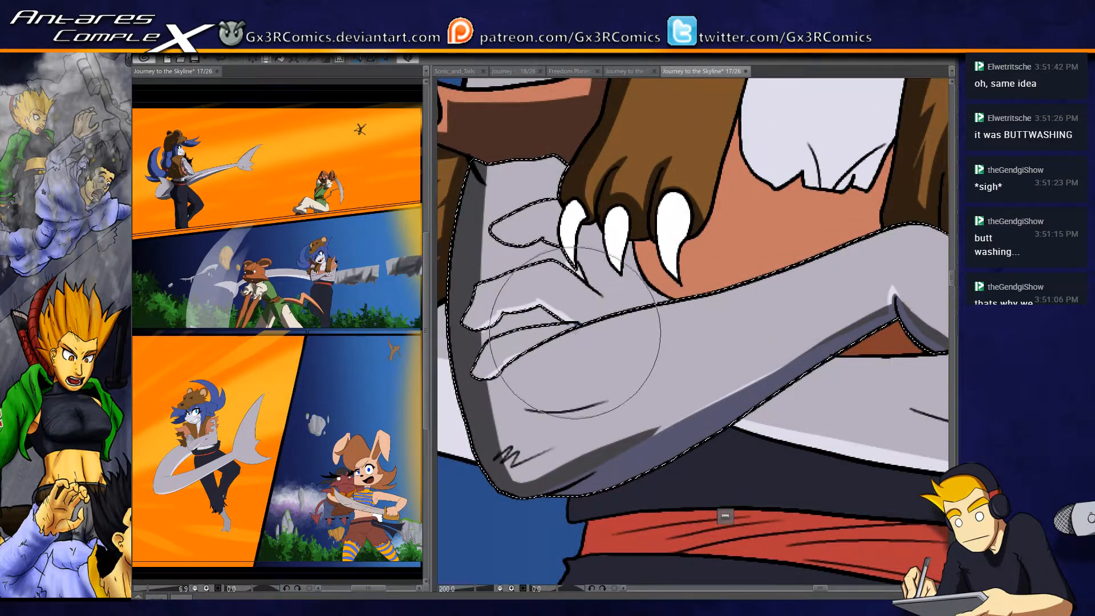
{"action": "key", "text": "y"}
{"action": "left_click_drag", "start_coordinate": [591, 342], "coordinate": [593, 344]}
{"action": "key", "text": "p"}
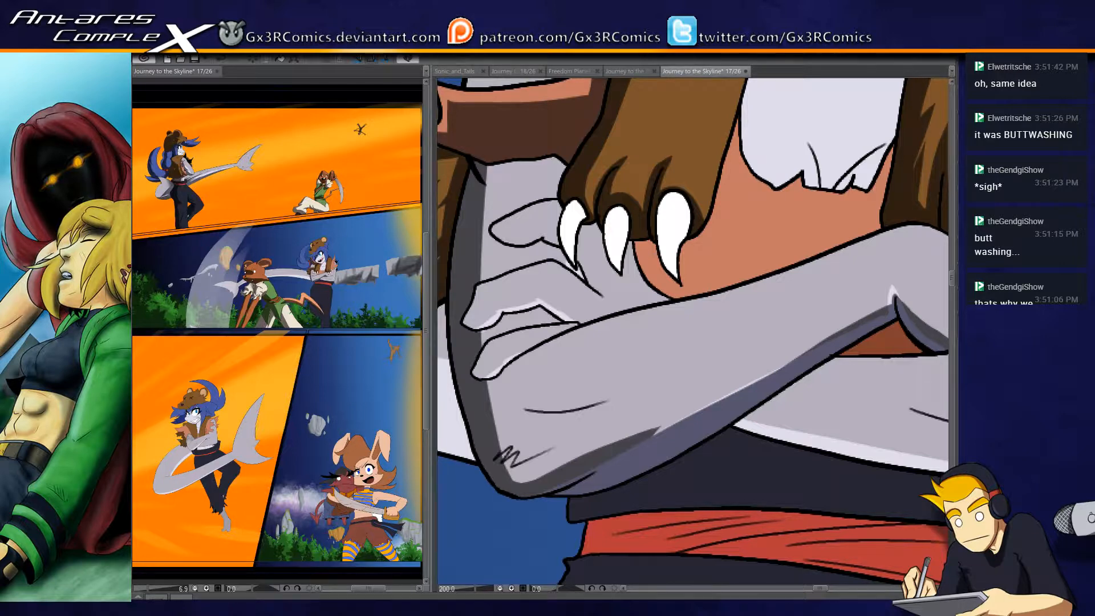
- Select the lowest finger resting on the front forearm and paint a dark grey shadow along it
{"action": "left_click_drag", "start_coordinate": [528, 374], "coordinate": [563, 346]}
{"action": "left_click", "coordinate": [532, 343]}
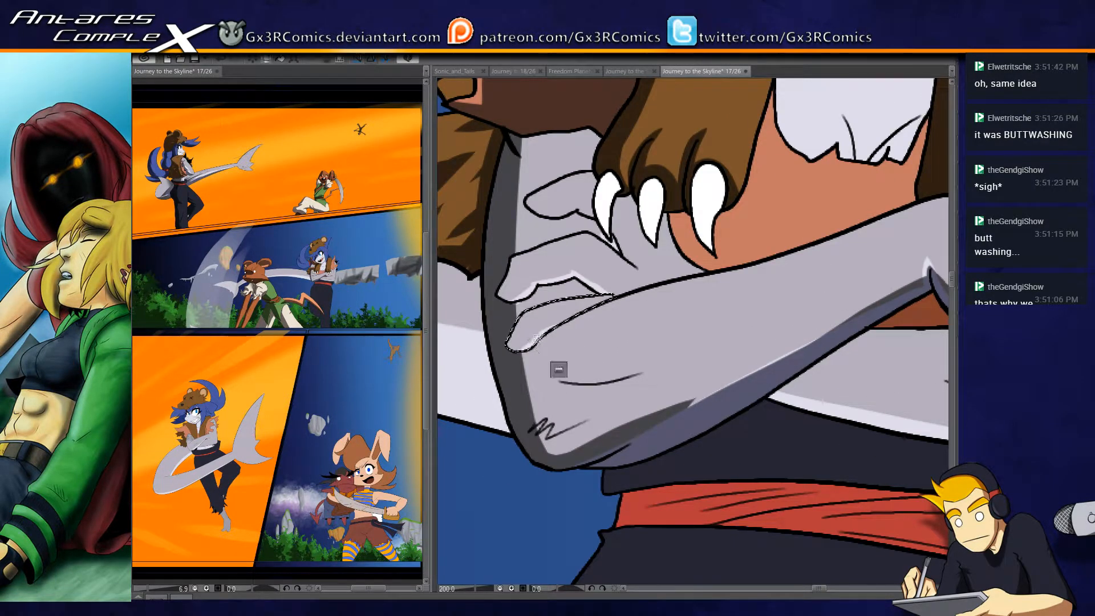
{"action": "left_click_drag", "start_coordinate": [526, 344], "coordinate": [599, 312]}
{"action": "left_click_drag", "start_coordinate": [518, 341], "coordinate": [650, 295]}
- Select the rest of that hand and paint a dark grey shadow beneath the middle finger, undoing a misplaced stroke
{"action": "key", "text": "w"}
{"action": "left_click", "coordinate": [535, 284]}
{"action": "key", "text": "b"}
{"action": "mouse_move", "coordinate": [511, 304]}
{"action": "left_mouse_down"}
{"action": "mouse_move", "coordinate": [531, 278]}
{"action": "mouse_move", "coordinate": [576, 268]}
{"action": "mouse_move", "coordinate": [513, 306]}
{"action": "mouse_move", "coordinate": [565, 269]}
{"action": "mouse_move", "coordinate": [542, 284]}
{"action": "mouse_move", "coordinate": [587, 274]}
{"action": "mouse_move", "coordinate": [555, 278]}
{"action": "mouse_move", "coordinate": [569, 273]}
{"action": "mouse_move", "coordinate": [609, 291]}
{"action": "left_mouse_up"}
{"action": "key", "text": "ctrl+z"}
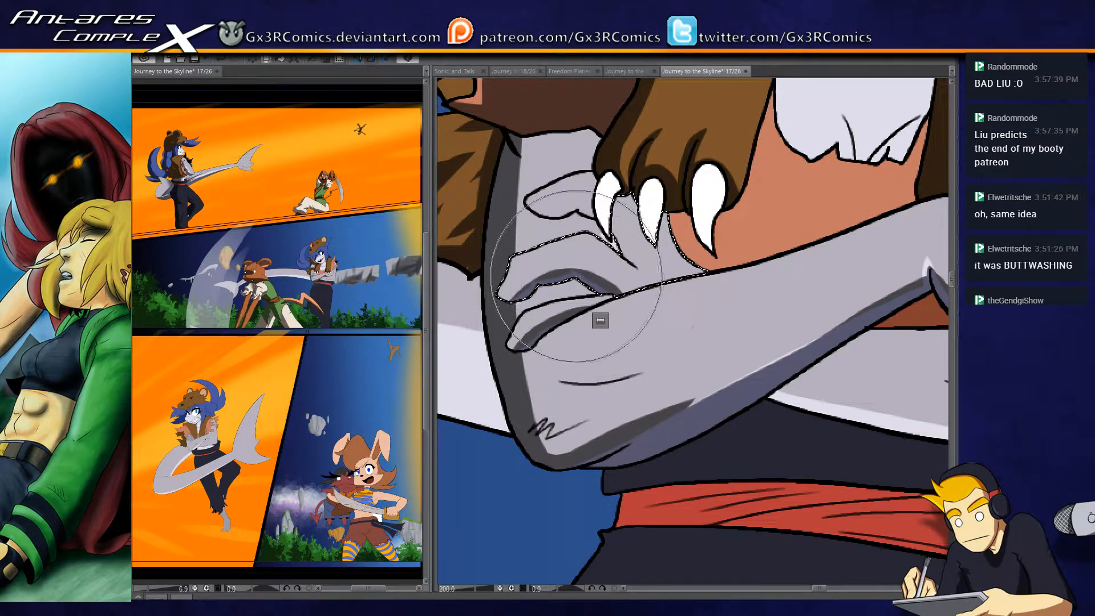
{"action": "left_click_drag", "start_coordinate": [586, 239], "coordinate": [609, 279]}
{"action": "key", "text": "ctrl+d"}
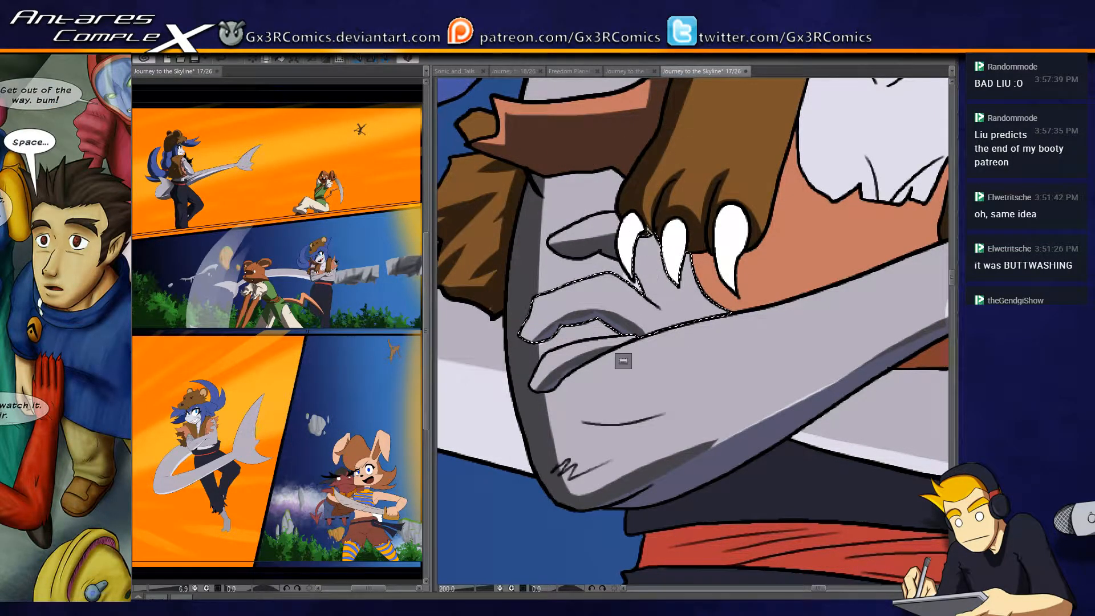
- Paint a dark grey shadow on the hand beneath the pelt's claws, adjusting the brush size, and clear the selection
{"action": "left_click_drag", "start_coordinate": [641, 237], "coordinate": [661, 302]}
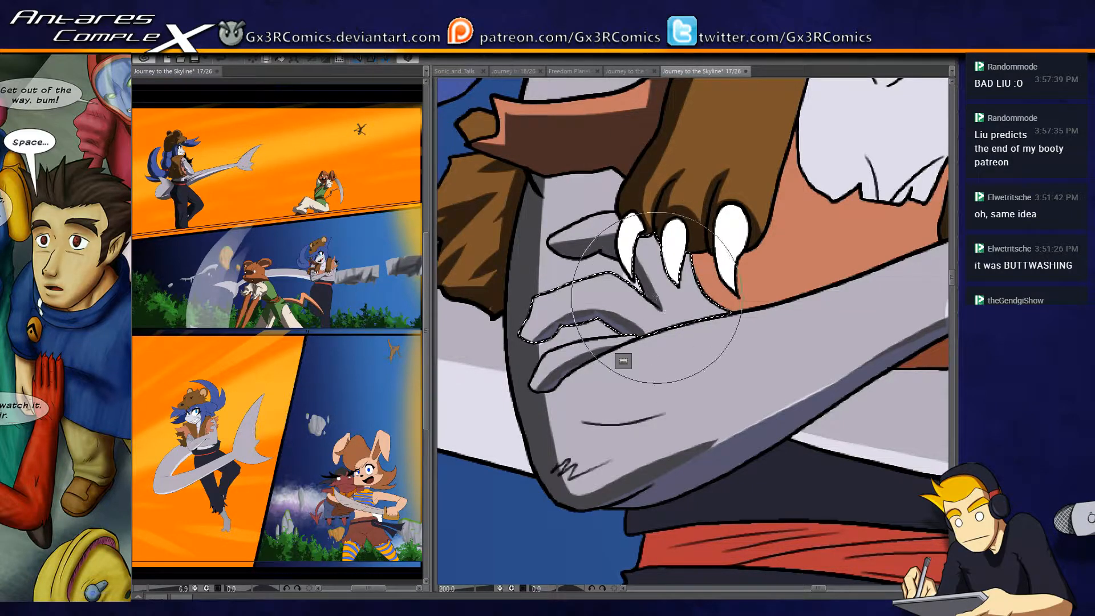
{"action": "left_click_drag", "start_coordinate": [642, 259], "coordinate": [672, 318]}
{"action": "mouse_move", "coordinate": [633, 234]}
{"action": "left_mouse_down"}
{"action": "mouse_move", "coordinate": [685, 332]}
{"action": "mouse_move", "coordinate": [651, 309]}
{"action": "mouse_move", "coordinate": [647, 300]}
{"action": "mouse_move", "coordinate": [692, 339]}
{"action": "left_mouse_up"}
{"action": "key", "text": "ctrl+d"}
{"action": "key", "text": "ctrl+z"}
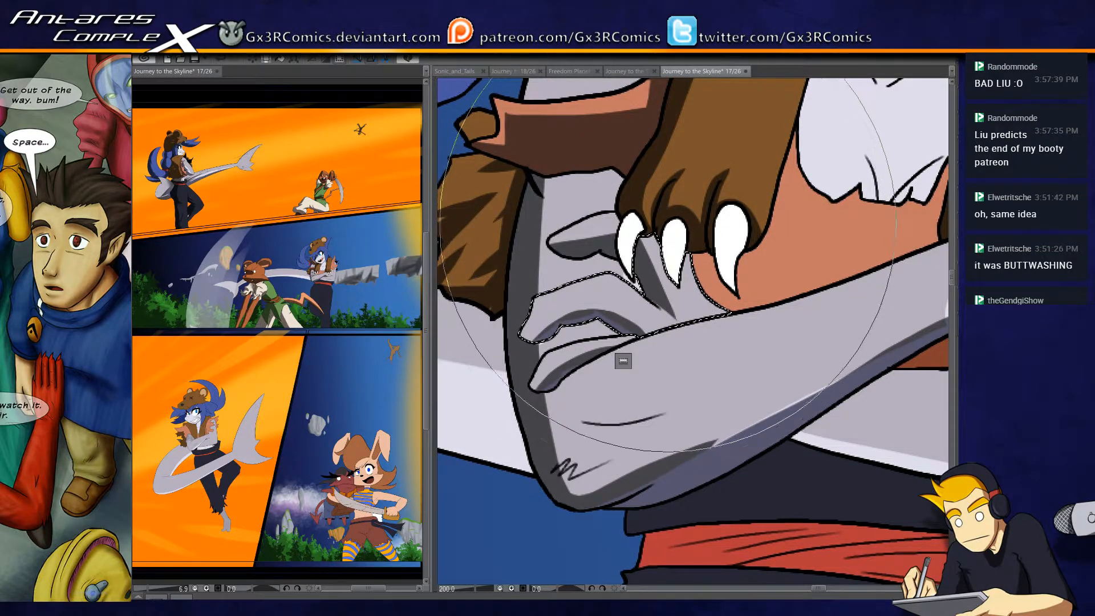
{"action": "key", "text": "bracketleft"}
{"action": "key", "text": "bracketleft"}
{"action": "key", "text": "bracketleft"}
{"action": "key", "text": "bracketleft"}
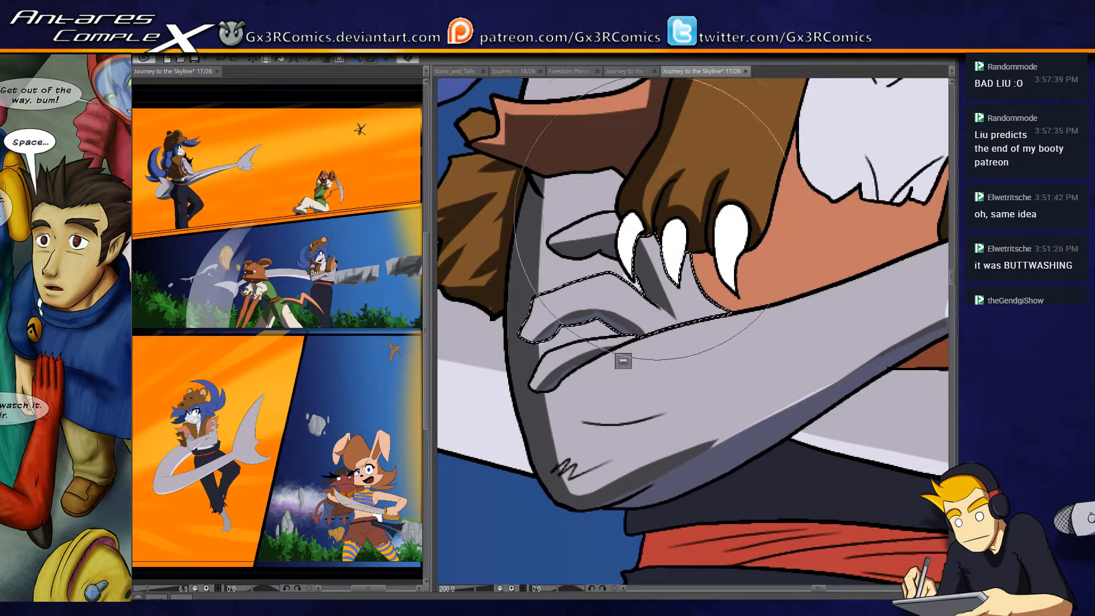
{"action": "left_click_drag", "start_coordinate": [668, 241], "coordinate": [662, 304]}
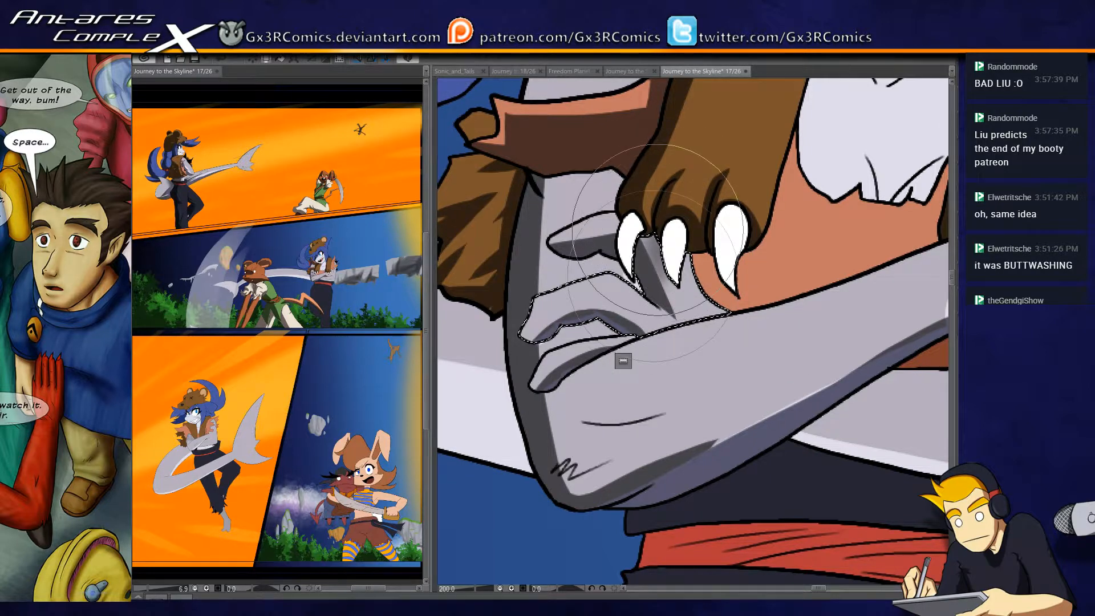
{"action": "left_click_drag", "start_coordinate": [731, 325], "coordinate": [625, 333]}
{"action": "mouse_move", "coordinate": [597, 263]}
{"action": "left_mouse_down"}
{"action": "mouse_move", "coordinate": [605, 320]}
{"action": "mouse_move", "coordinate": [688, 321]}
{"action": "left_mouse_up"}
{"action": "key", "text": "ctrl+d"}
- Select the front crossed arm and extend its dark grey shadow down the upper arm and under the forearm's crease line
{"action": "key", "text": "w"}
{"action": "left_click", "coordinate": [560, 215]}
{"action": "key", "text": "b"}
{"action": "left_click_drag", "start_coordinate": [516, 195], "coordinate": [545, 233]}
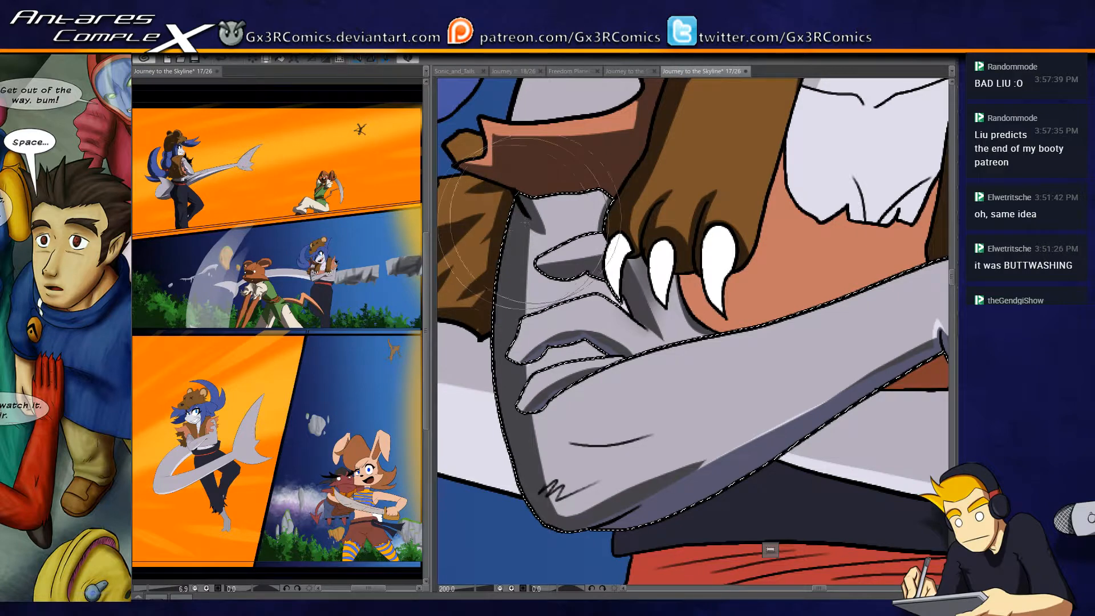
{"action": "left_click_drag", "start_coordinate": [529, 236], "coordinate": [564, 361]}
{"action": "left_click_drag", "start_coordinate": [597, 485], "coordinate": [567, 395]}
{"action": "left_click_drag", "start_coordinate": [506, 341], "coordinate": [652, 344]}
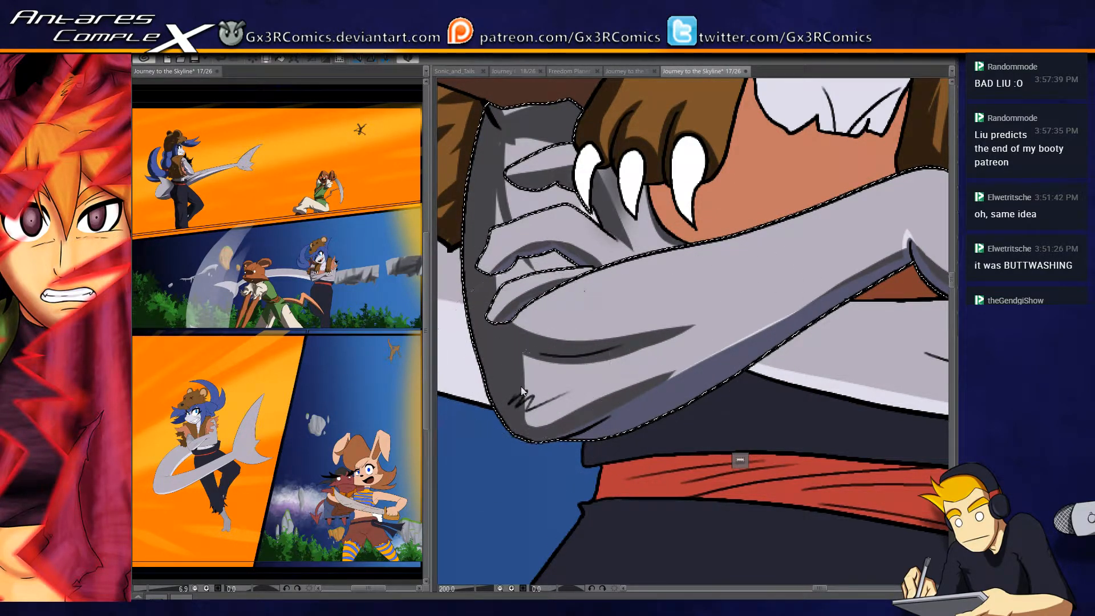
{"action": "left_click_drag", "start_coordinate": [616, 445], "coordinate": [482, 497]}
{"action": "left_click_drag", "start_coordinate": [658, 401], "coordinate": [534, 429]}
- Select the rear crossed arm and paint a dark grey shadow band along its forearm's underside up to the elbow
{"action": "left_click_drag", "start_coordinate": [723, 350], "coordinate": [756, 264]}
{"action": "left_click", "coordinate": [630, 359]}
{"action": "left_click_drag", "start_coordinate": [636, 399], "coordinate": [713, 391]}
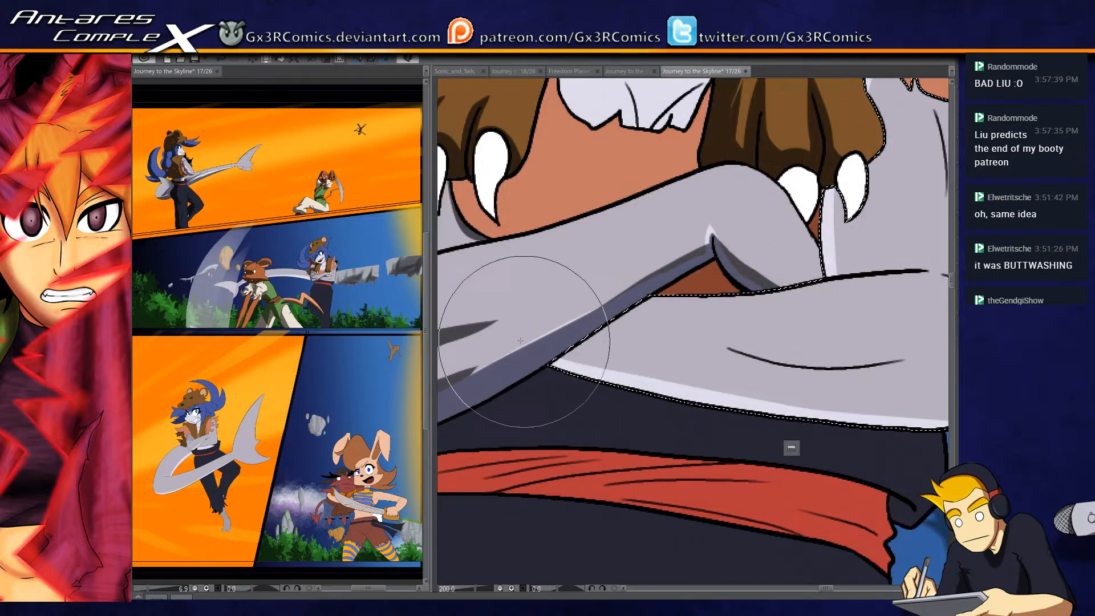
{"action": "left_click_drag", "start_coordinate": [548, 342], "coordinate": [944, 406]}
{"action": "scroll", "coordinate": [699, 395], "scroll_direction": "down", "scroll_amount": 1}
{"action": "left_click_drag", "start_coordinate": [764, 373], "coordinate": [720, 354]}
{"action": "left_click_drag", "start_coordinate": [538, 350], "coordinate": [868, 385]}
{"action": "mouse_move", "coordinate": [511, 344]}
{"action": "left_mouse_down"}
{"action": "mouse_move", "coordinate": [686, 376]}
{"action": "mouse_move", "coordinate": [927, 387]}
{"action": "left_mouse_up"}
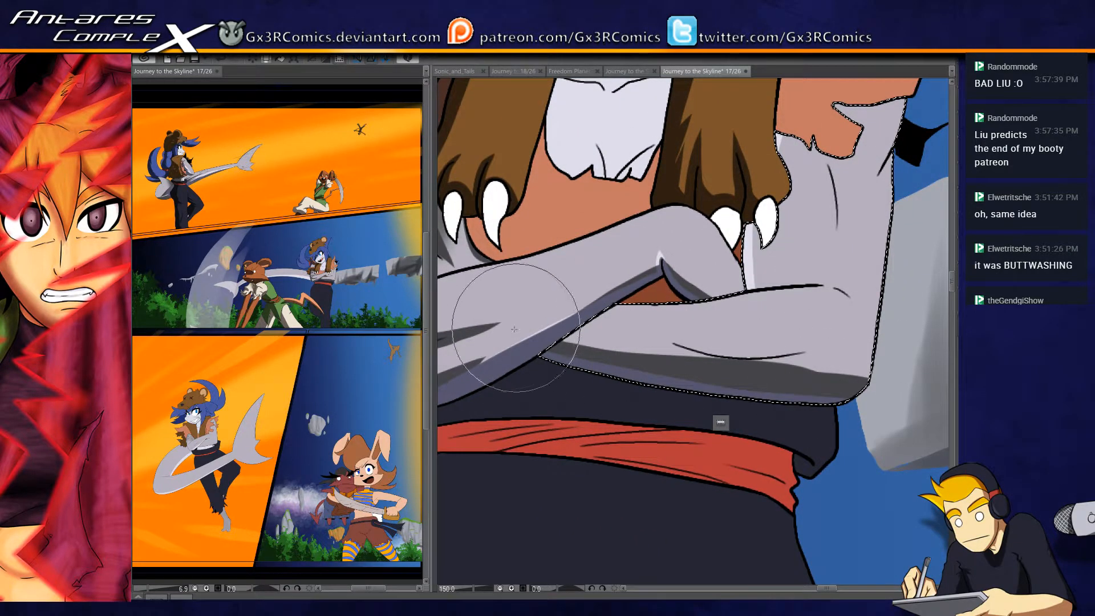
- Paint a shadow under the rear forearm's crease line, redoing one stroke, and darken the area where the front arm overlaps it
{"action": "left_click_drag", "start_coordinate": [517, 326], "coordinate": [891, 360]}
{"action": "mouse_move", "coordinate": [656, 335]}
{"action": "left_mouse_down"}
{"action": "mouse_move", "coordinate": [747, 353]}
{"action": "mouse_move", "coordinate": [855, 335]}
{"action": "left_mouse_up"}
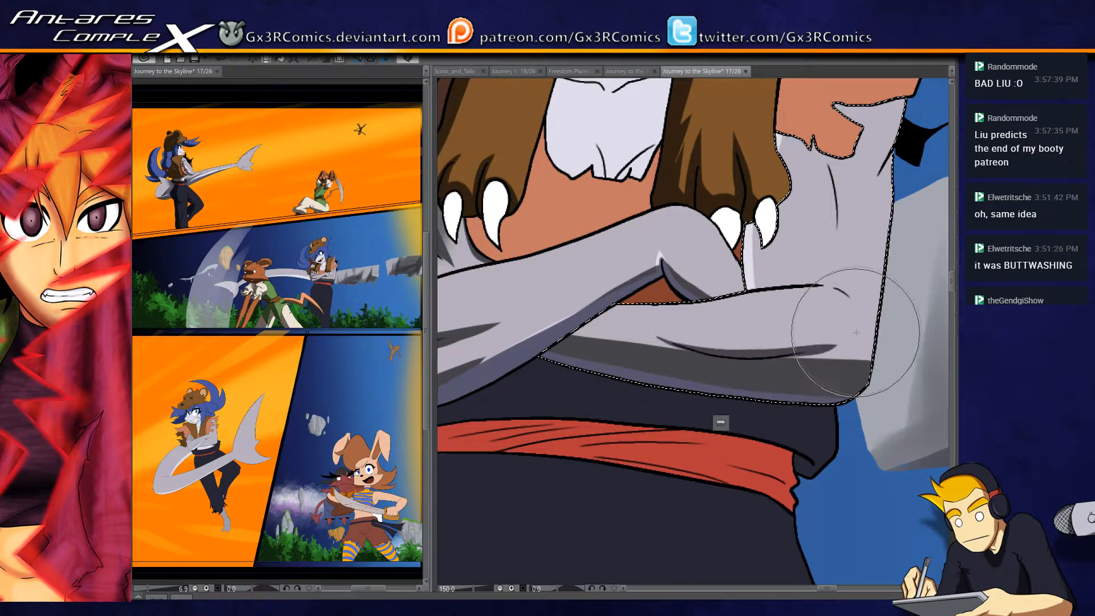
{"action": "key", "text": "ctrl+z"}
{"action": "mouse_move", "coordinate": [659, 337]}
{"action": "left_mouse_down"}
{"action": "mouse_move", "coordinate": [771, 354]}
{"action": "mouse_move", "coordinate": [838, 340]}
{"action": "left_mouse_up"}
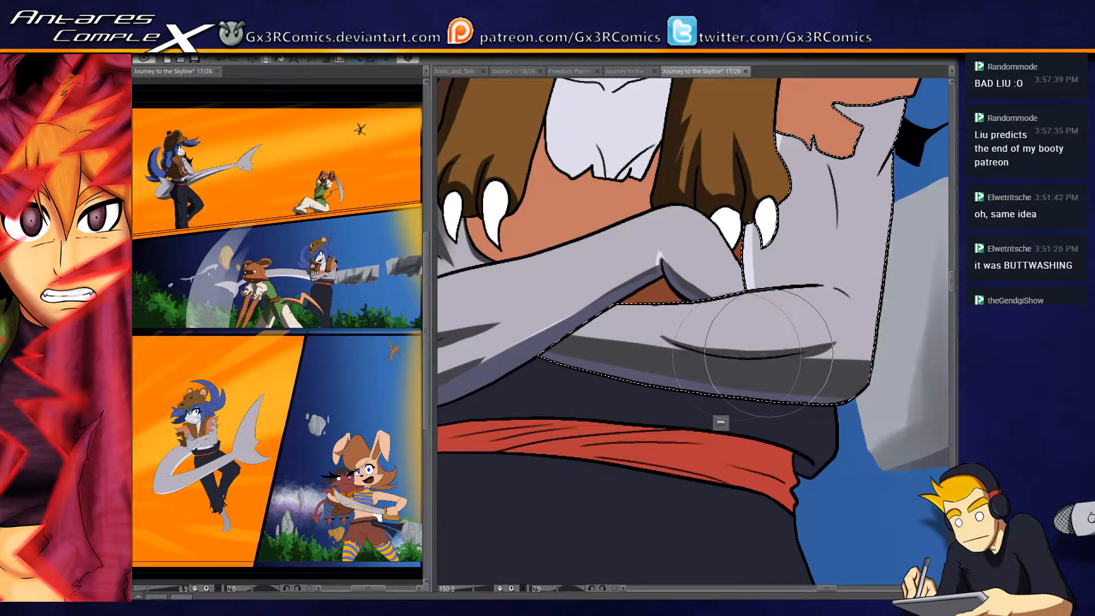
{"action": "left_click_drag", "start_coordinate": [616, 295], "coordinate": [592, 377]}
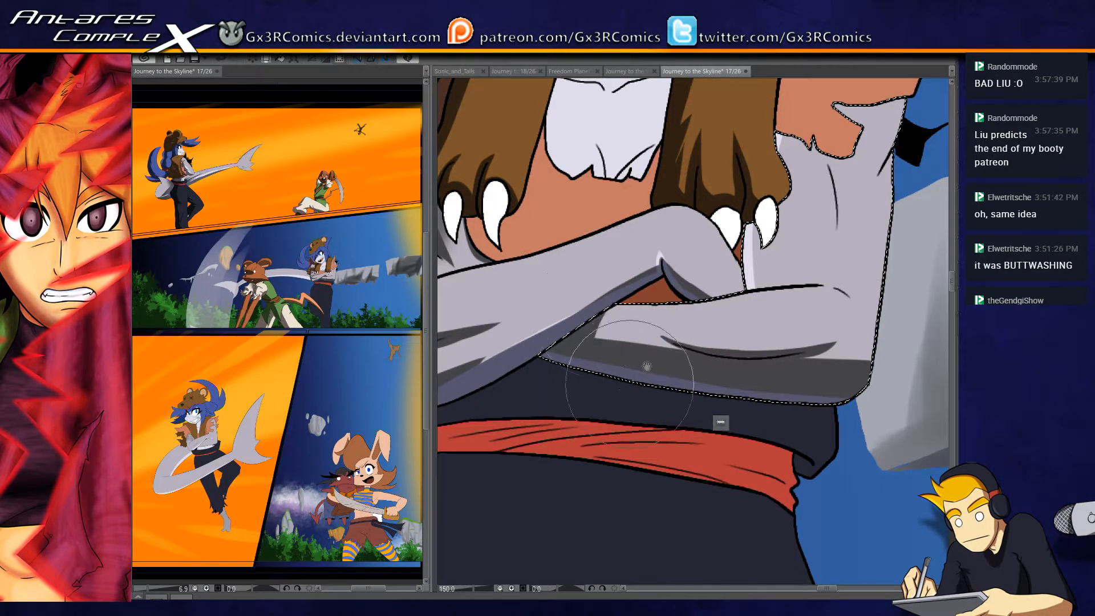
- Paint dark grey shadows along the rear upper arm's creases and on the exposed shoulder patch, and clear the selection
{"action": "left_click_drag", "start_coordinate": [674, 324], "coordinate": [536, 398]}
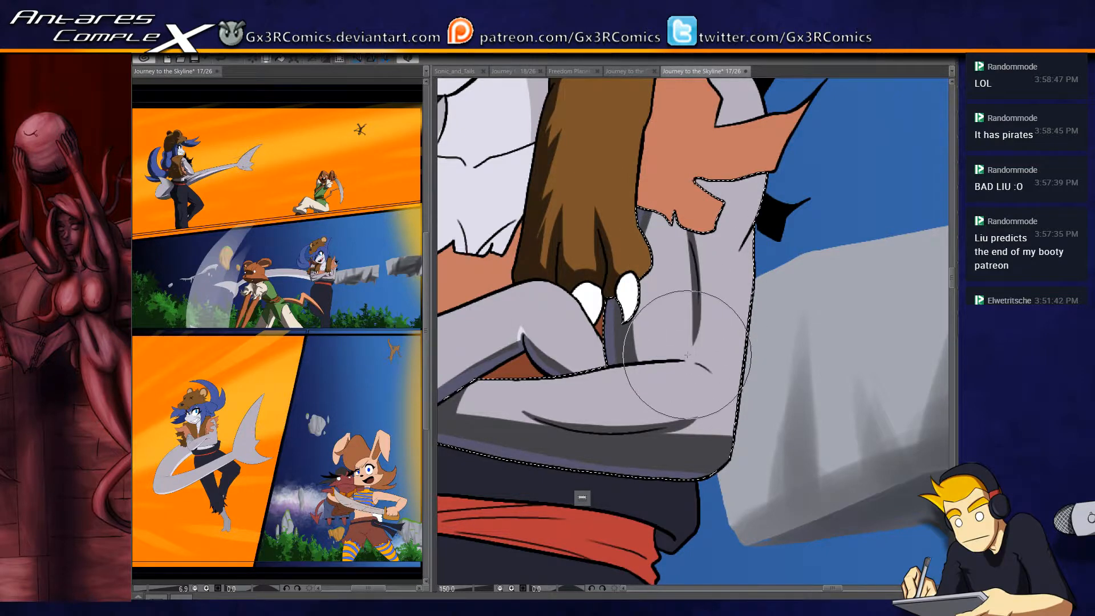
{"action": "left_click_drag", "start_coordinate": [701, 258], "coordinate": [641, 362]}
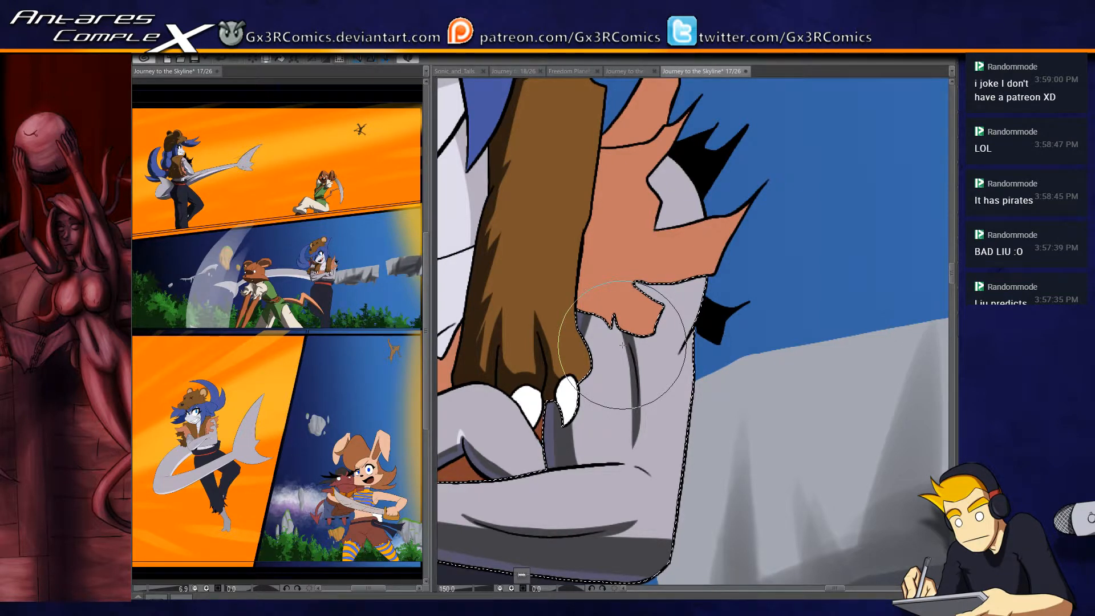
{"action": "mouse_move", "coordinate": [640, 239]}
{"action": "left_mouse_down"}
{"action": "mouse_move", "coordinate": [646, 190]}
{"action": "mouse_move", "coordinate": [601, 270]}
{"action": "left_mouse_up"}
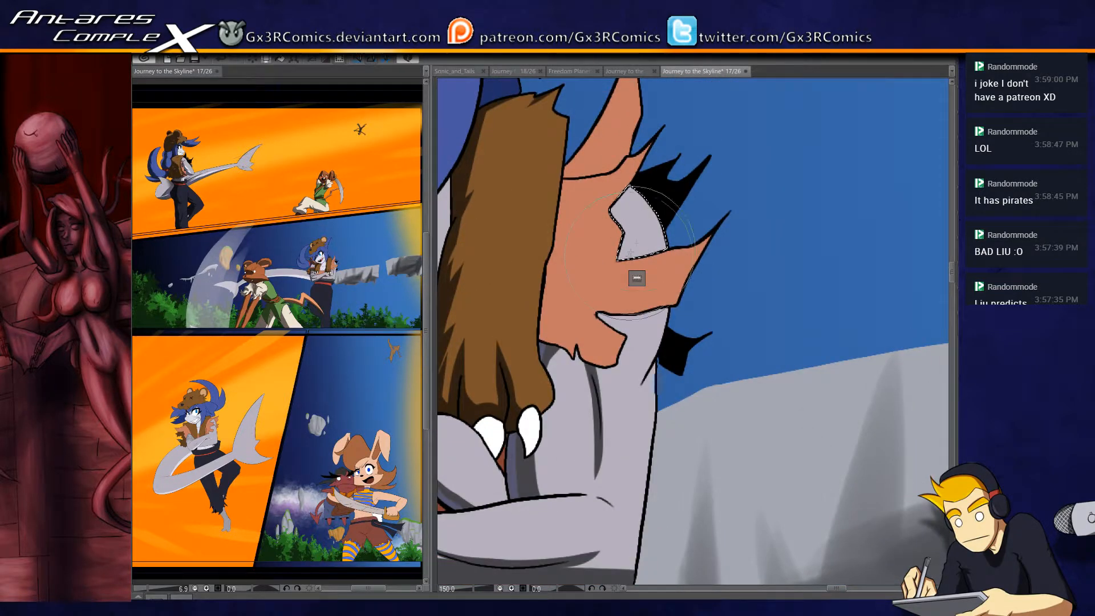
{"action": "scroll", "coordinate": [661, 276], "scroll_direction": "down", "scroll_amount": 2}
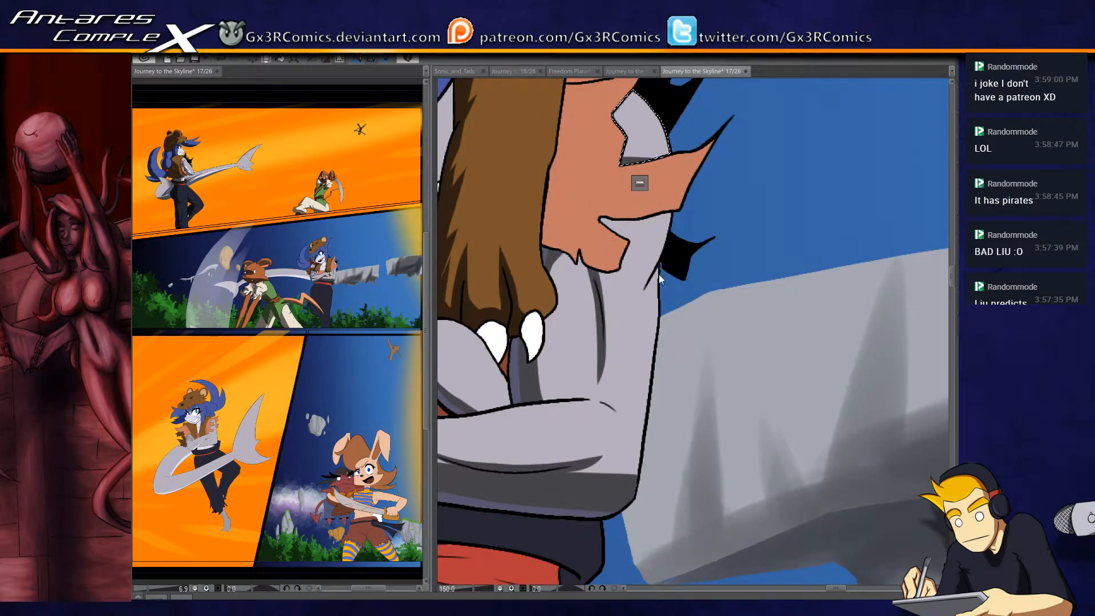
{"action": "key", "text": "ctrl+d"}
- Select the neck and chest and paint a grey shadow along the edge beside the hair and around the lower chest folds
{"action": "scroll", "coordinate": [625, 319], "scroll_direction": "down", "scroll_amount": 2}
{"action": "left_click_drag", "start_coordinate": [492, 227], "coordinate": [705, 376]}
{"action": "left_click", "coordinate": [643, 232]}
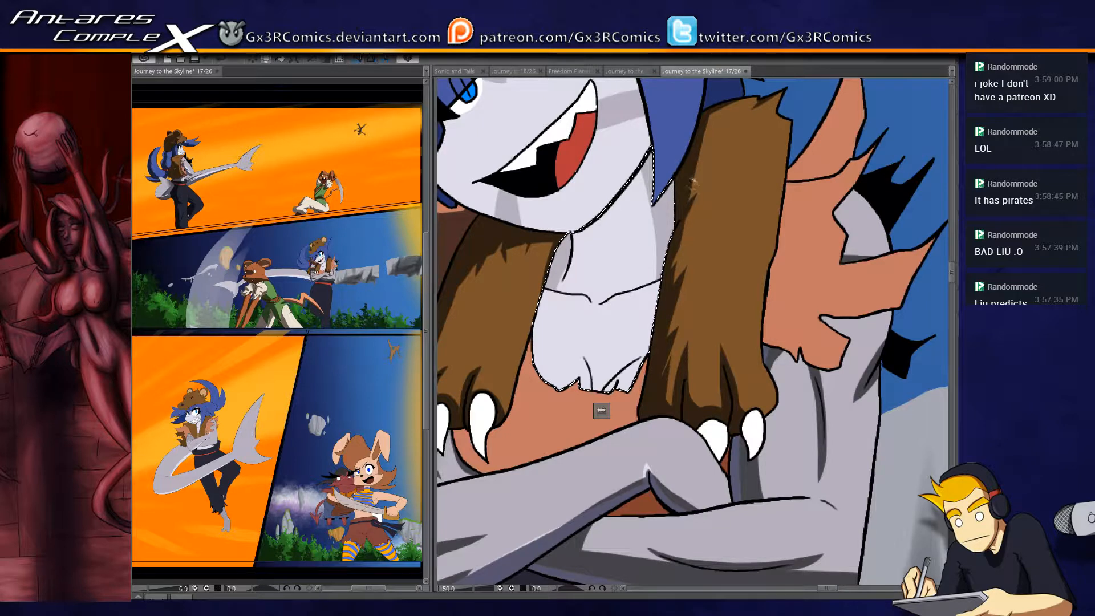
{"action": "left_click_drag", "start_coordinate": [684, 219], "coordinate": [648, 454]}
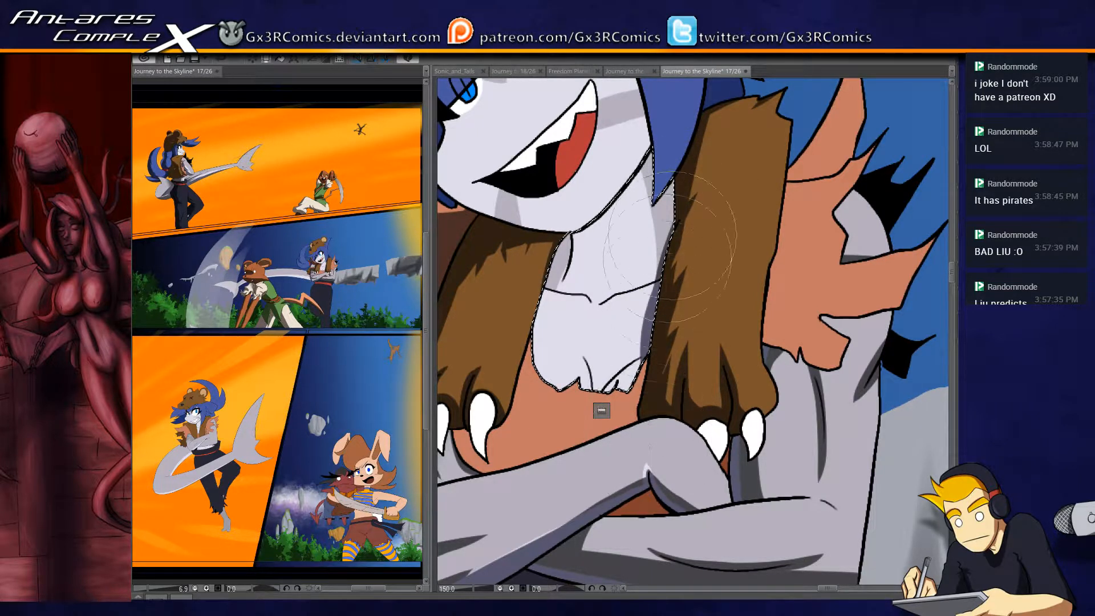
{"action": "left_click_drag", "start_coordinate": [685, 200], "coordinate": [626, 478]}
{"action": "left_click_drag", "start_coordinate": [662, 280], "coordinate": [618, 433]}
{"action": "mouse_move", "coordinate": [652, 353]}
{"action": "left_mouse_down"}
{"action": "mouse_move", "coordinate": [591, 431]}
{"action": "mouse_move", "coordinate": [596, 412]}
{"action": "left_mouse_up"}
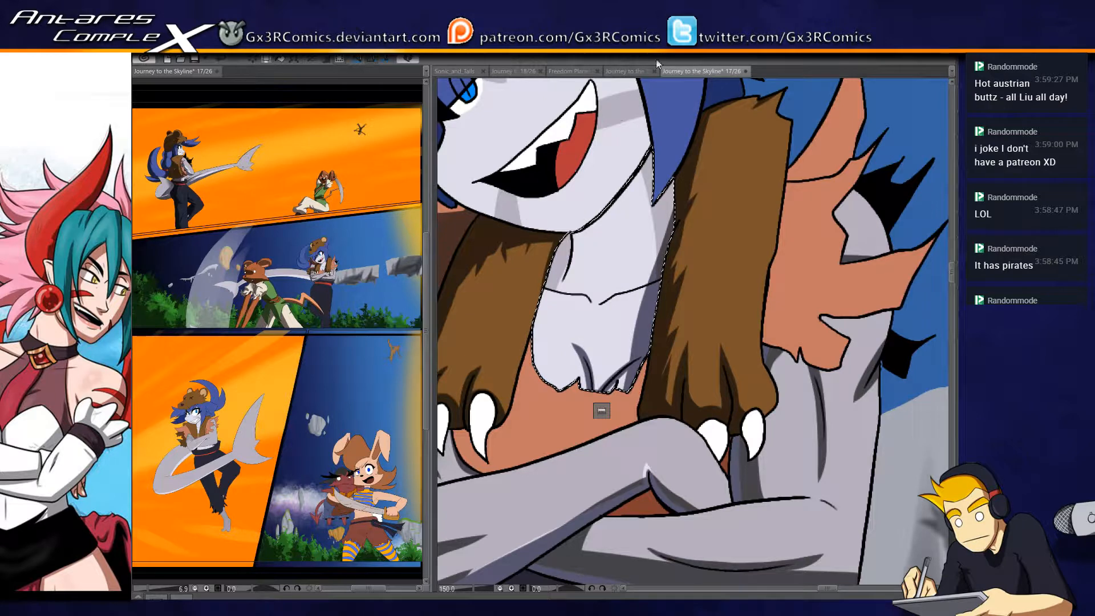
- Paint a grey shadow along the opposite edge of the neck and chest, under the jaw and around the collarbone lines
{"action": "mouse_move", "coordinate": [565, 238]}
{"action": "left_mouse_down"}
{"action": "mouse_move", "coordinate": [537, 338]}
{"action": "mouse_move", "coordinate": [575, 228]}
{"action": "mouse_move", "coordinate": [538, 419]}
{"action": "left_mouse_up"}
{"action": "left_click_drag", "start_coordinate": [572, 240], "coordinate": [556, 295]}
{"action": "left_click_drag", "start_coordinate": [575, 231], "coordinate": [569, 275]}
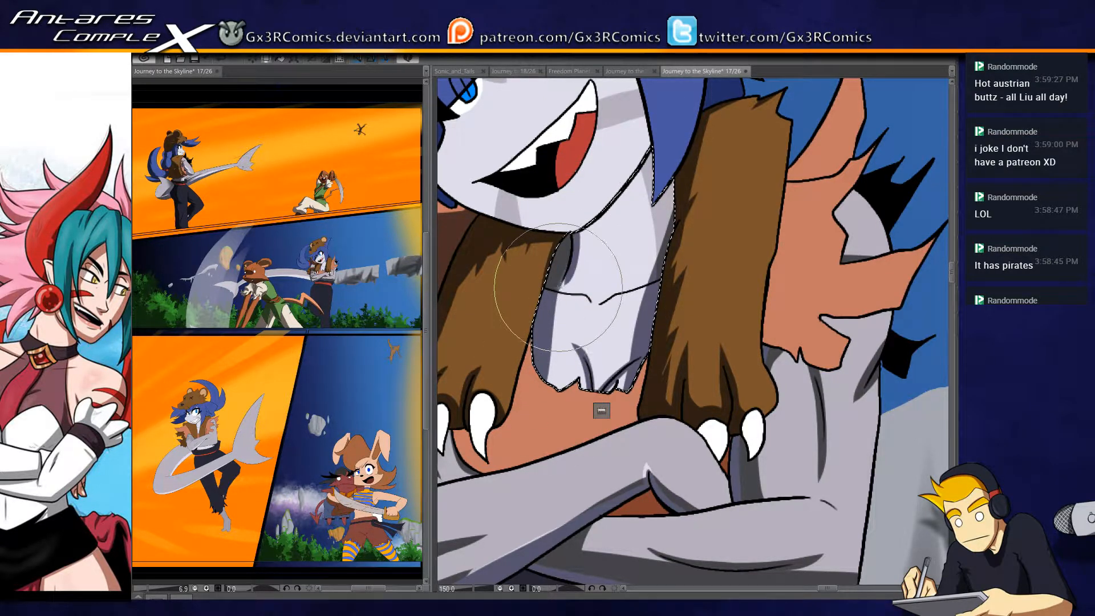
{"action": "left_click_drag", "start_coordinate": [577, 226], "coordinate": [561, 289]}
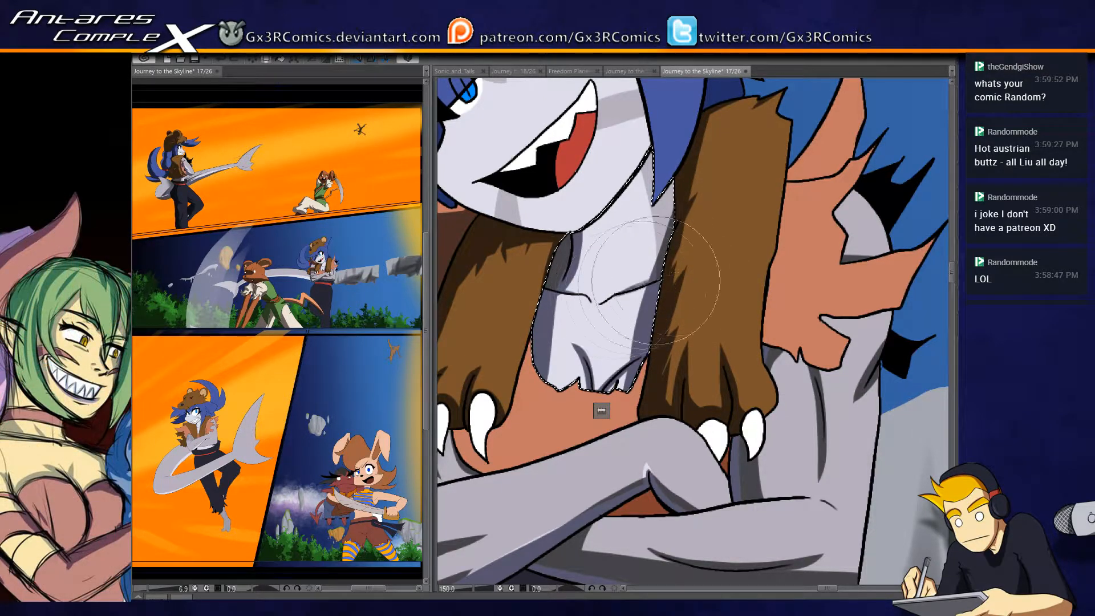
{"action": "left_click_drag", "start_coordinate": [606, 291], "coordinate": [601, 331]}
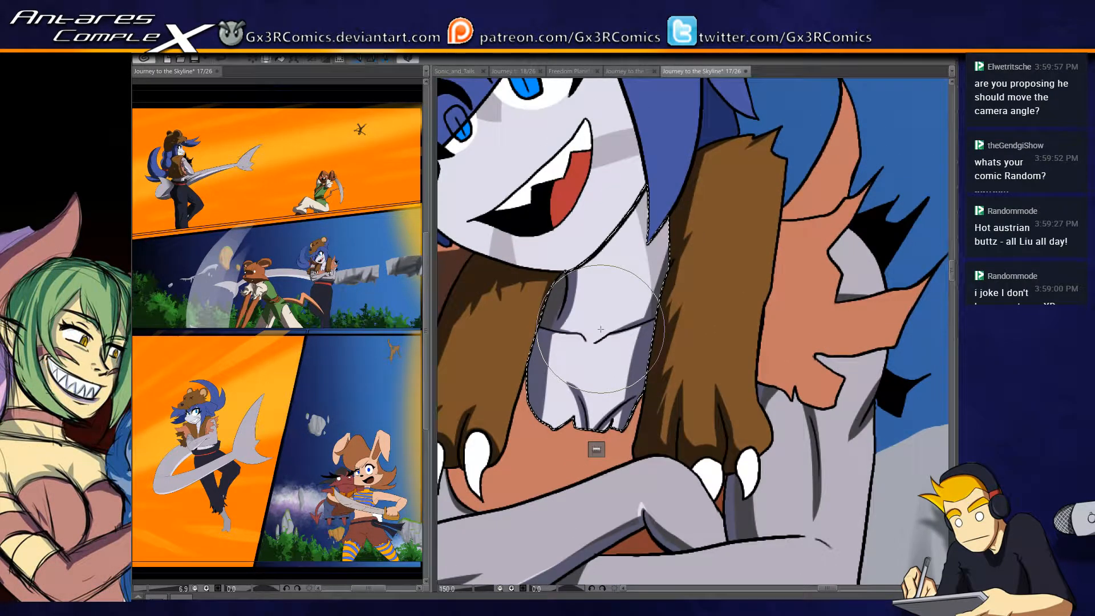
{"action": "left_click_drag", "start_coordinate": [555, 198], "coordinate": [626, 261]}
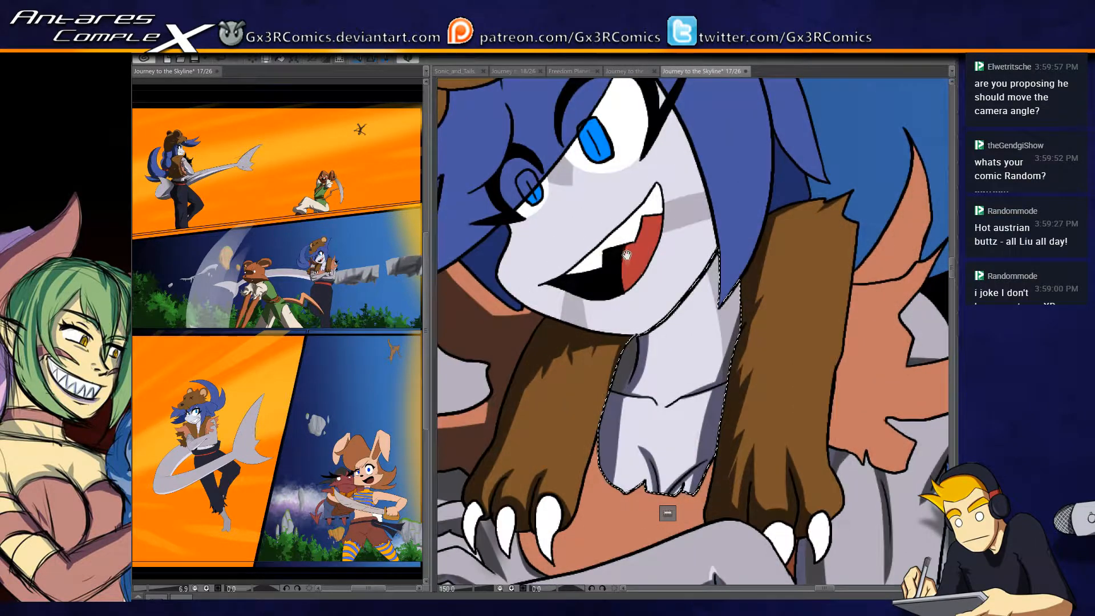
{"action": "left_click_drag", "start_coordinate": [525, 368], "coordinate": [557, 361]}
- Replace the neck selection with the face and paint grey shadows near the far eye and along the snout and chin
{"action": "key", "text": "ctrl+d"}
{"action": "key", "text": "w"}
{"action": "left_click", "coordinate": [574, 231]}
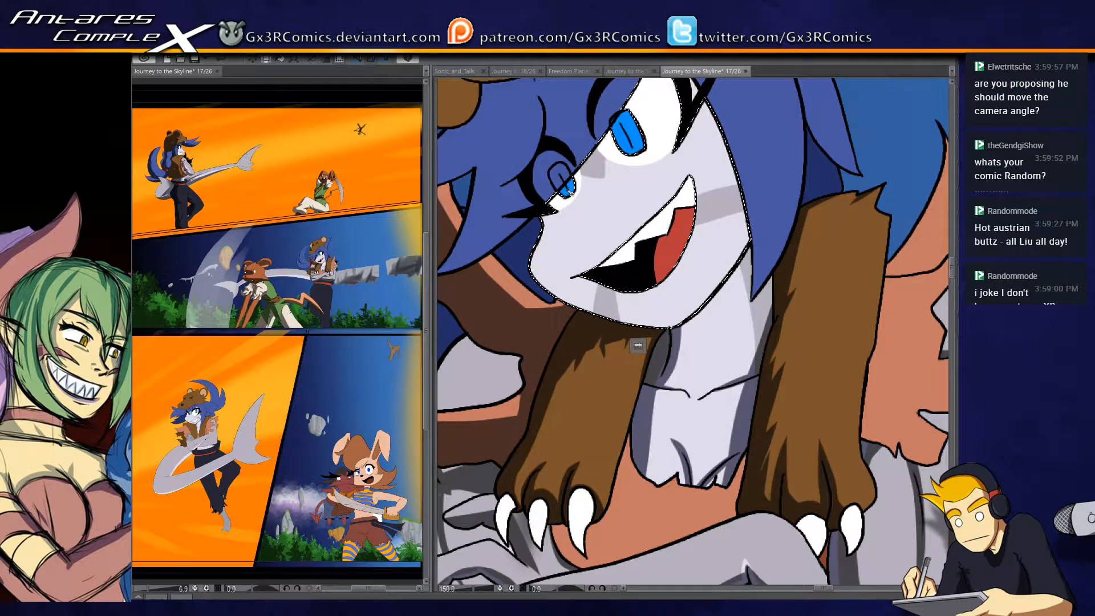
{"action": "key", "text": "b"}
{"action": "mouse_move", "coordinate": [542, 189]}
{"action": "left_mouse_down"}
{"action": "mouse_move", "coordinate": [540, 351]}
{"action": "mouse_move", "coordinate": [551, 207]}
{"action": "mouse_move", "coordinate": [541, 229]}
{"action": "mouse_move", "coordinate": [594, 341]}
{"action": "left_mouse_up"}
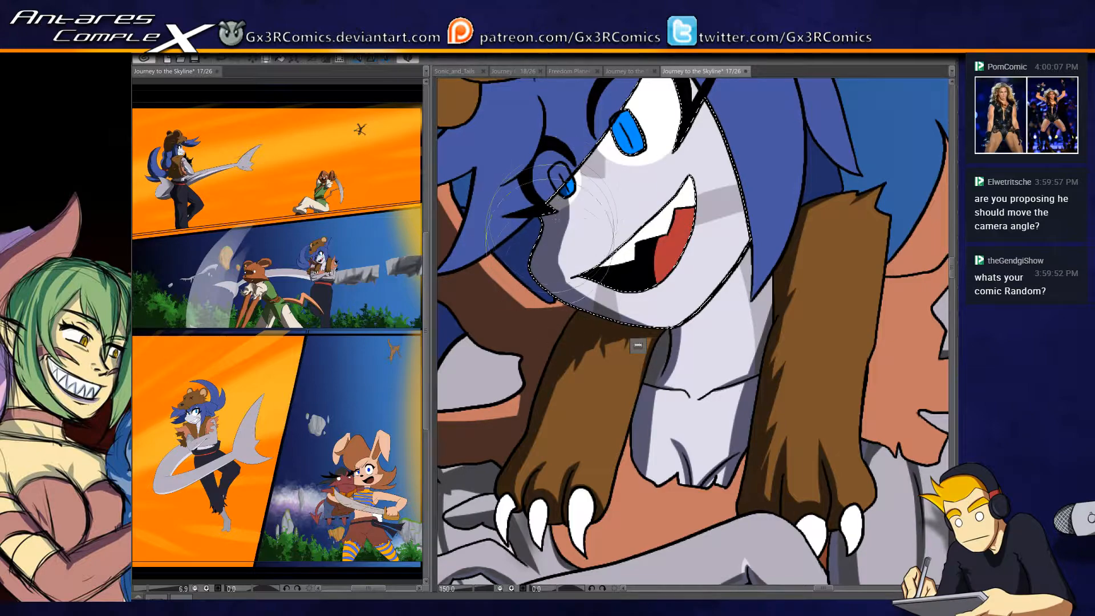
- Paint grey shadows along the hair's edge on the face and across the eyes, undoing misplaced strokes, and clear the selection
{"action": "left_click_drag", "start_coordinate": [647, 350], "coordinate": [553, 458]}
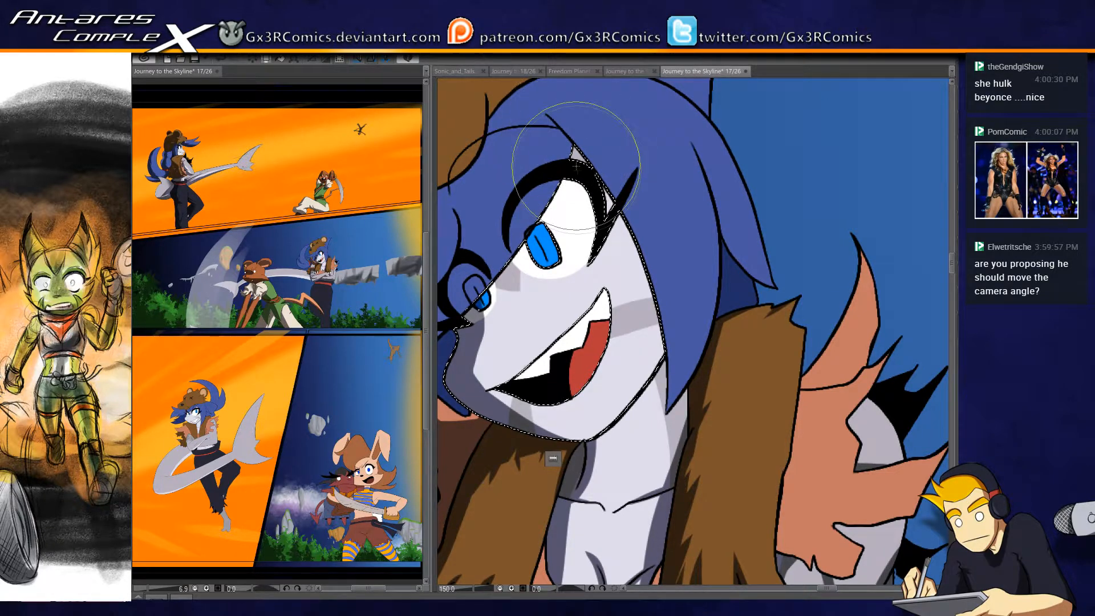
{"action": "mouse_move", "coordinate": [539, 116]}
{"action": "left_mouse_down"}
{"action": "mouse_move", "coordinate": [612, 215]}
{"action": "mouse_move", "coordinate": [685, 370]}
{"action": "mouse_move", "coordinate": [551, 127]}
{"action": "mouse_move", "coordinate": [709, 412]}
{"action": "left_mouse_up"}
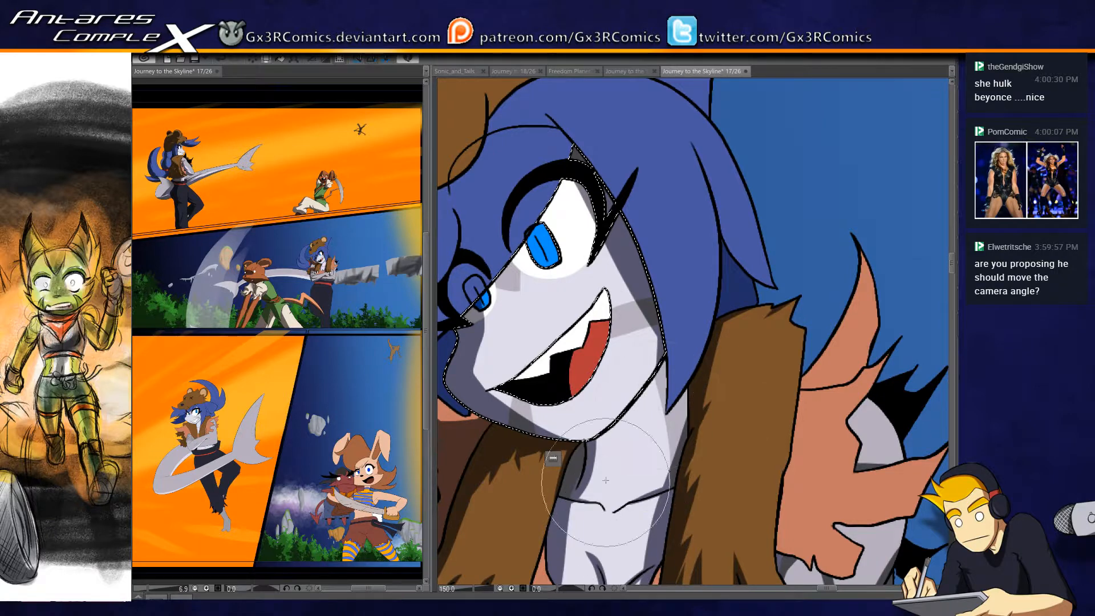
{"action": "key", "text": "ctrl+z"}
{"action": "key", "text": "ctrl+z"}
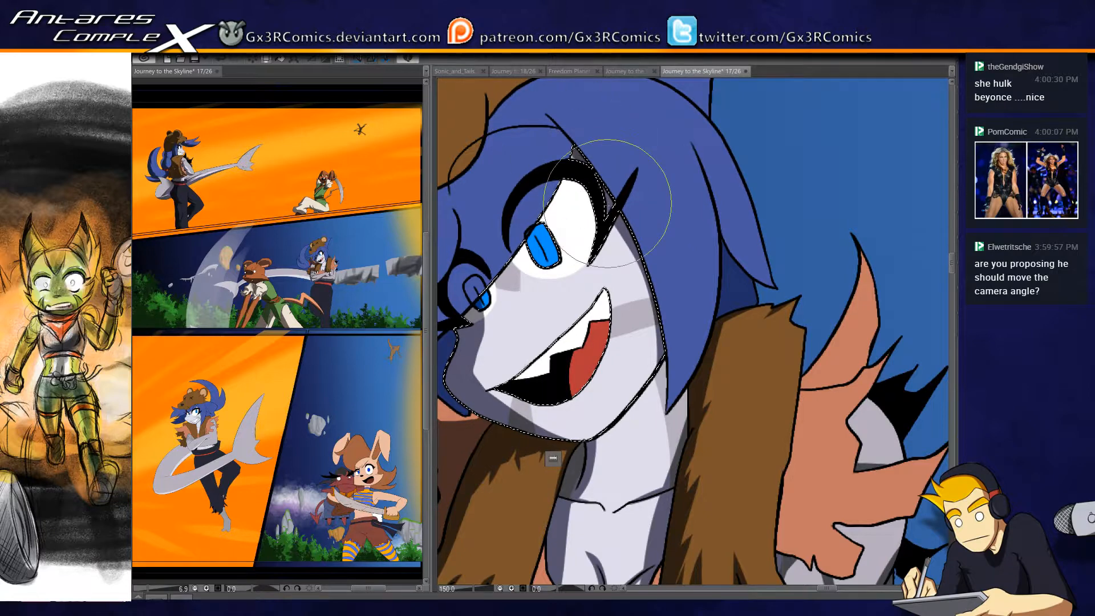
{"action": "mouse_move", "coordinate": [571, 140]}
{"action": "left_mouse_down"}
{"action": "mouse_move", "coordinate": [593, 117]}
{"action": "mouse_move", "coordinate": [454, 271]}
{"action": "left_mouse_up"}
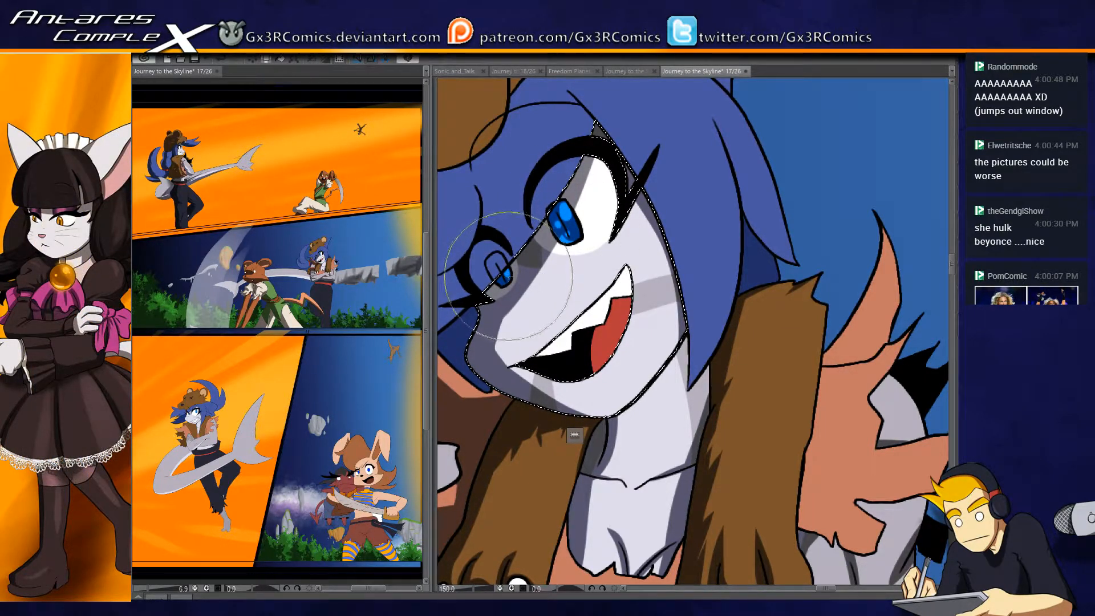
{"action": "key", "text": "ctrl+d"}
- Select the upper teeth, paint a grey shadow along their lower part and clear the selection
{"action": "left_click_drag", "start_coordinate": [643, 324], "coordinate": [621, 276]}
{"action": "left_click", "coordinate": [577, 269]}
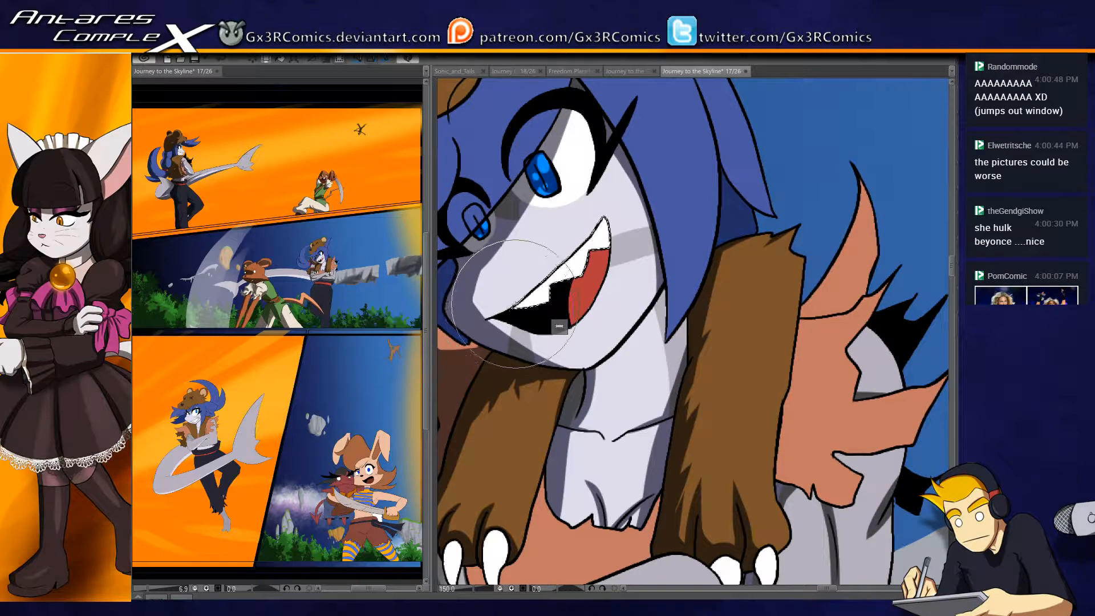
{"action": "left_click_drag", "start_coordinate": [500, 311], "coordinate": [555, 294]}
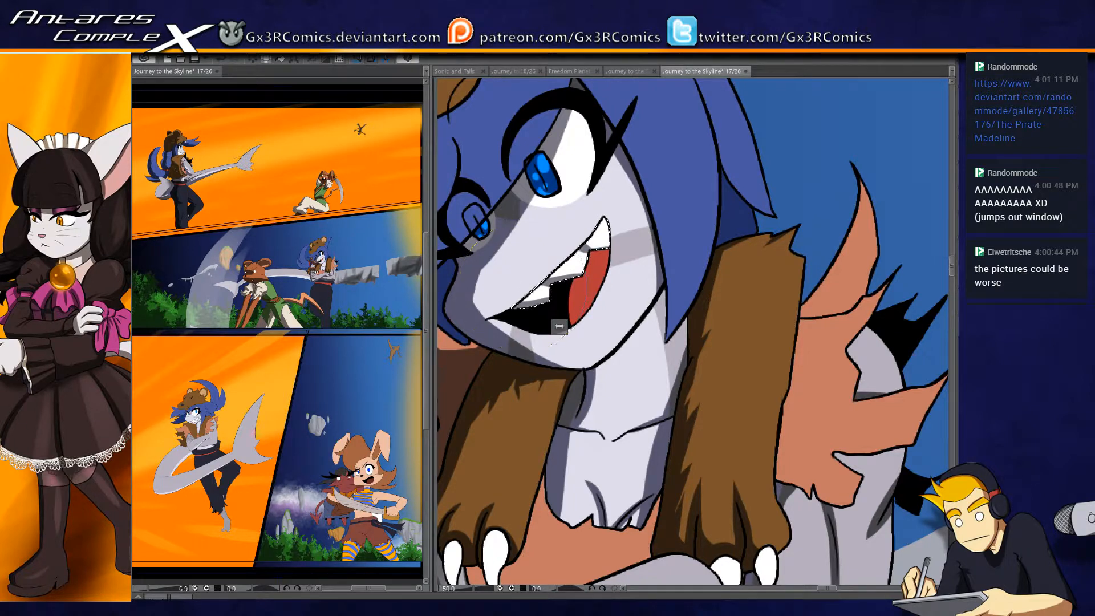
{"action": "key", "text": "ctrl+d"}
{"action": "key", "text": "w"}
{"action": "left_click", "coordinate": [622, 360]}
{"action": "key", "text": "b"}
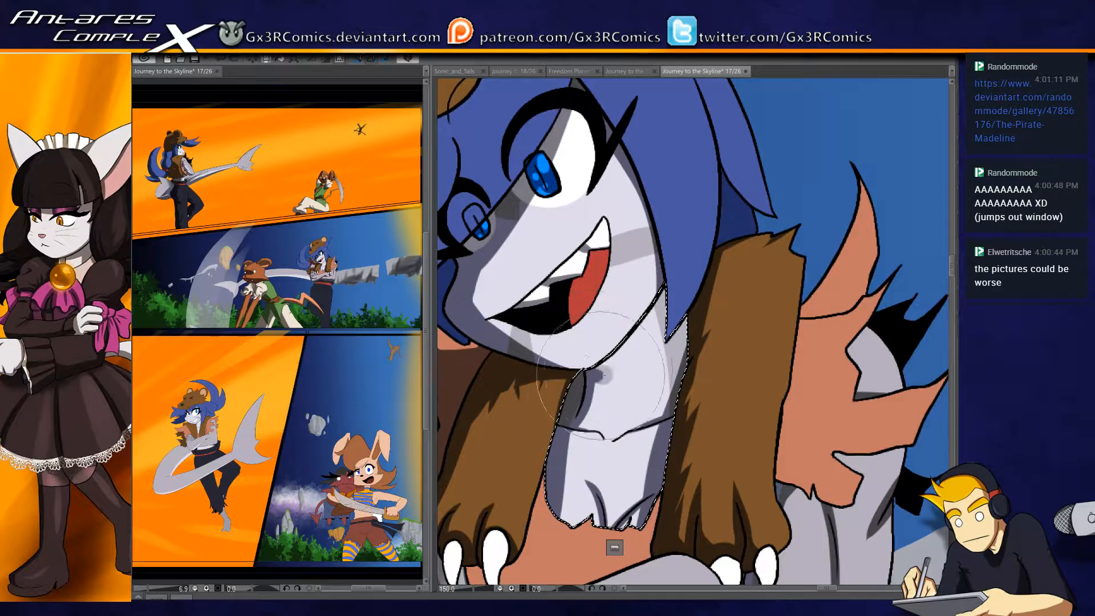
{"action": "left_click_drag", "start_coordinate": [610, 368], "coordinate": [600, 183]}
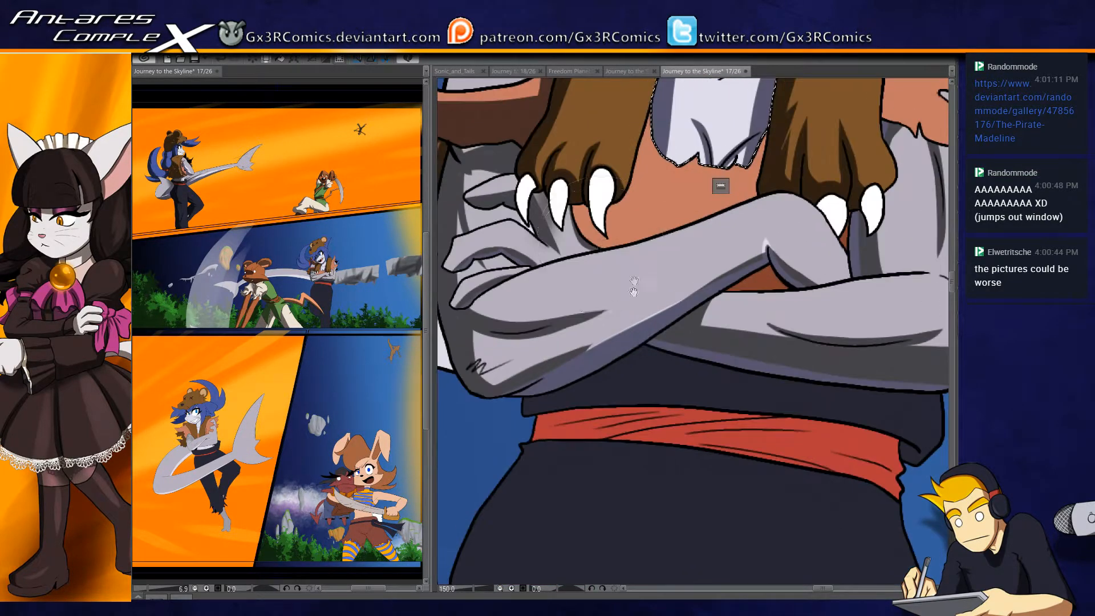
- Select the vest gap between the crossed arms and darken it brown, and select the small vest sliver beside the claws
{"action": "mouse_move", "coordinate": [575, 223]}
{"action": "left_mouse_down"}
{"action": "mouse_move", "coordinate": [798, 275]}
{"action": "mouse_move", "coordinate": [570, 331]}
{"action": "left_mouse_up"}
{"action": "left_click", "coordinate": [569, 326]}
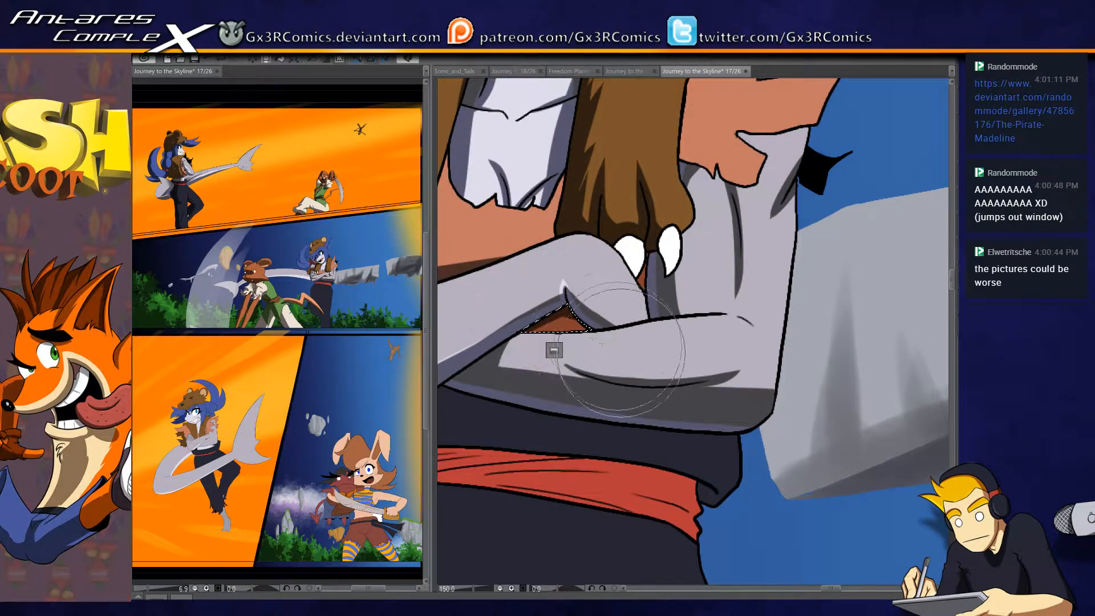
{"action": "left_click_drag", "start_coordinate": [643, 286], "coordinate": [619, 335]}
{"action": "left_click", "coordinate": [618, 334]}
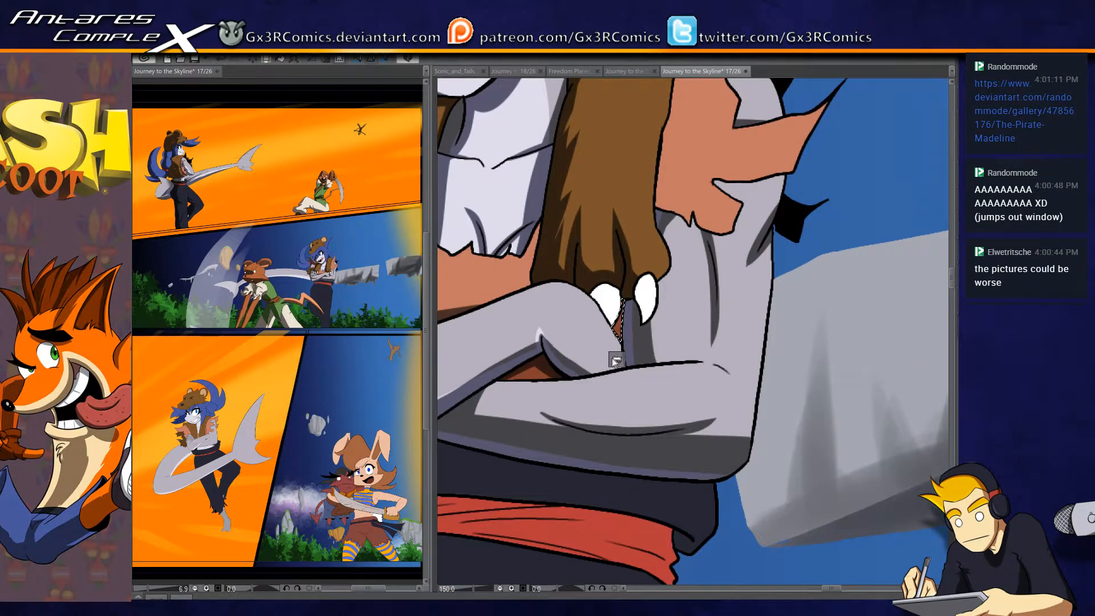
- Select the torn vest piece on the shoulder and paint brown shadows along its fur-side edge and beneath the upper spike
{"action": "left_click_drag", "start_coordinate": [617, 307], "coordinate": [547, 449]}
{"action": "left_click", "coordinate": [593, 303]}
{"action": "key", "text": "b"}
{"action": "mouse_move", "coordinate": [569, 228]}
{"action": "left_mouse_down"}
{"action": "mouse_move", "coordinate": [653, 165]}
{"action": "mouse_move", "coordinate": [626, 210]}
{"action": "mouse_move", "coordinate": [573, 204]}
{"action": "mouse_move", "coordinate": [646, 208]}
{"action": "mouse_move", "coordinate": [589, 207]}
{"action": "mouse_move", "coordinate": [599, 213]}
{"action": "mouse_move", "coordinate": [638, 181]}
{"action": "mouse_move", "coordinate": [590, 204]}
{"action": "mouse_move", "coordinate": [614, 176]}
{"action": "mouse_move", "coordinate": [616, 197]}
{"action": "mouse_move", "coordinate": [592, 200]}
{"action": "mouse_move", "coordinate": [636, 196]}
{"action": "left_mouse_up"}
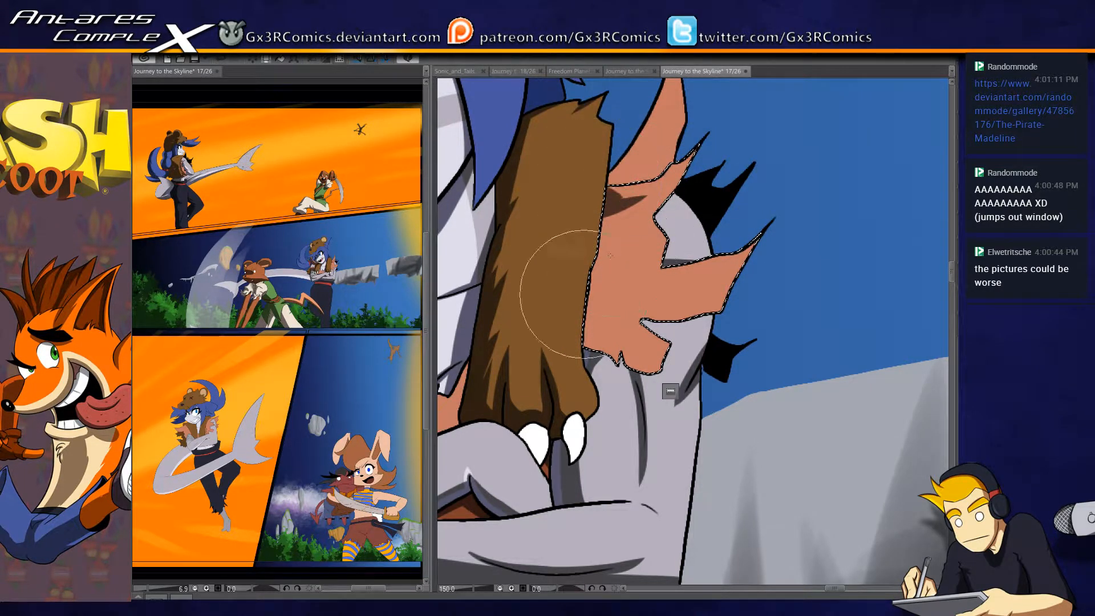
{"action": "mouse_move", "coordinate": [619, 321]}
{"action": "left_mouse_down"}
{"action": "mouse_move", "coordinate": [584, 374]}
{"action": "mouse_move", "coordinate": [577, 315]}
{"action": "mouse_move", "coordinate": [612, 263]}
{"action": "mouse_move", "coordinate": [590, 271]}
{"action": "mouse_move", "coordinate": [609, 304]}
{"action": "mouse_move", "coordinate": [595, 260]}
{"action": "mouse_move", "coordinate": [595, 281]}
{"action": "mouse_move", "coordinate": [603, 231]}
{"action": "left_mouse_up"}
{"action": "mouse_move", "coordinate": [596, 299]}
{"action": "left_mouse_down"}
{"action": "mouse_move", "coordinate": [619, 178]}
{"action": "mouse_move", "coordinate": [609, 255]}
{"action": "mouse_move", "coordinate": [611, 215]}
{"action": "left_mouse_up"}
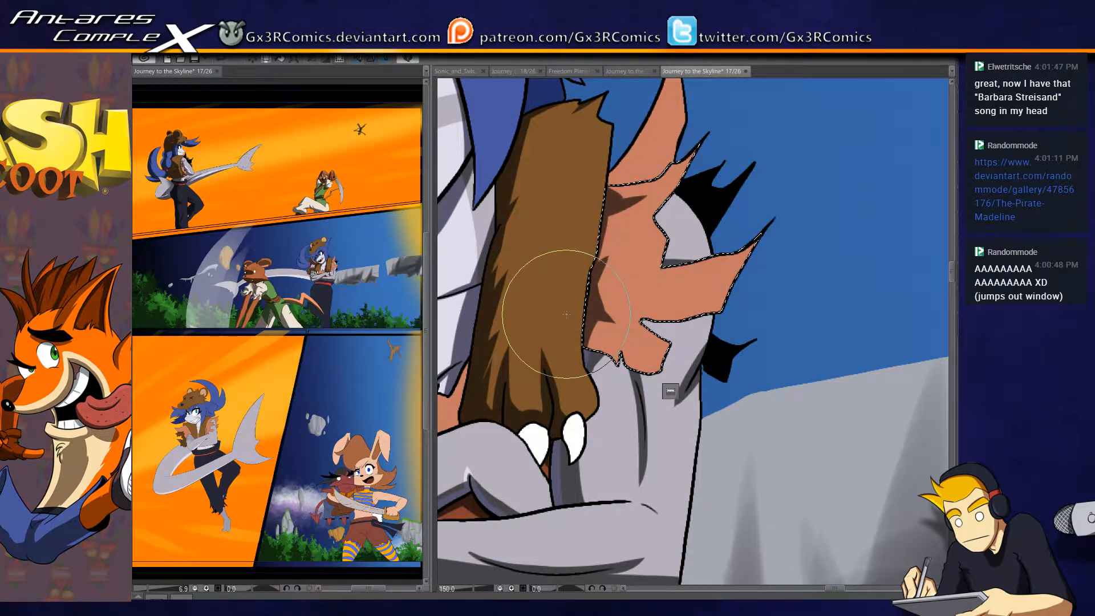
{"action": "left_click_drag", "start_coordinate": [719, 309], "coordinate": [646, 316]}
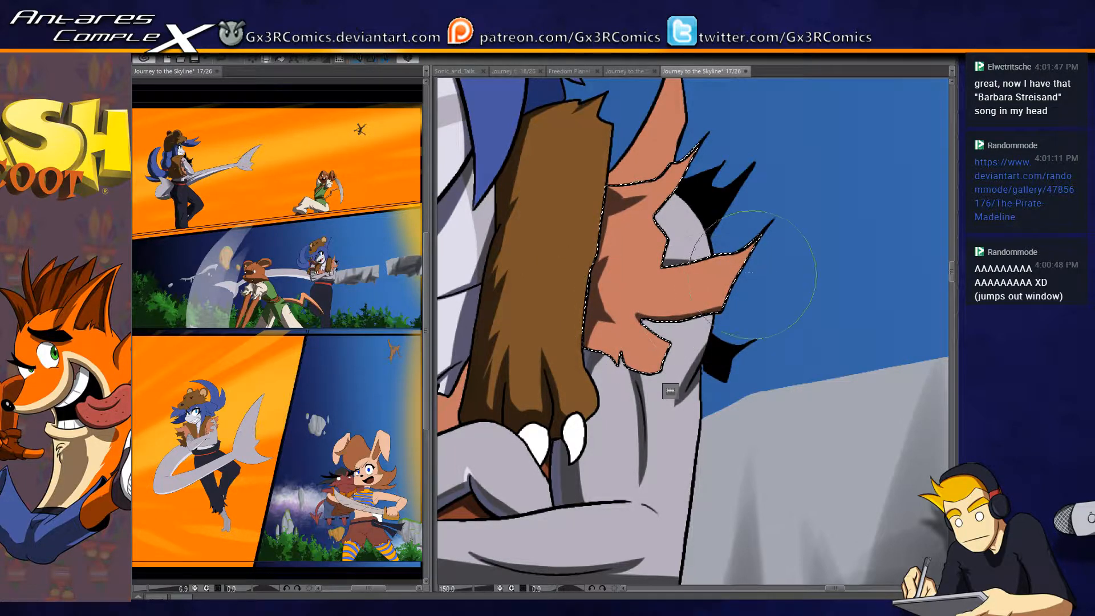
- Select the upper torn spike of the vest, paint a brown shadow along its inner edge and base, and clear the selection
{"action": "left_click_drag", "start_coordinate": [656, 249], "coordinate": [611, 358]}
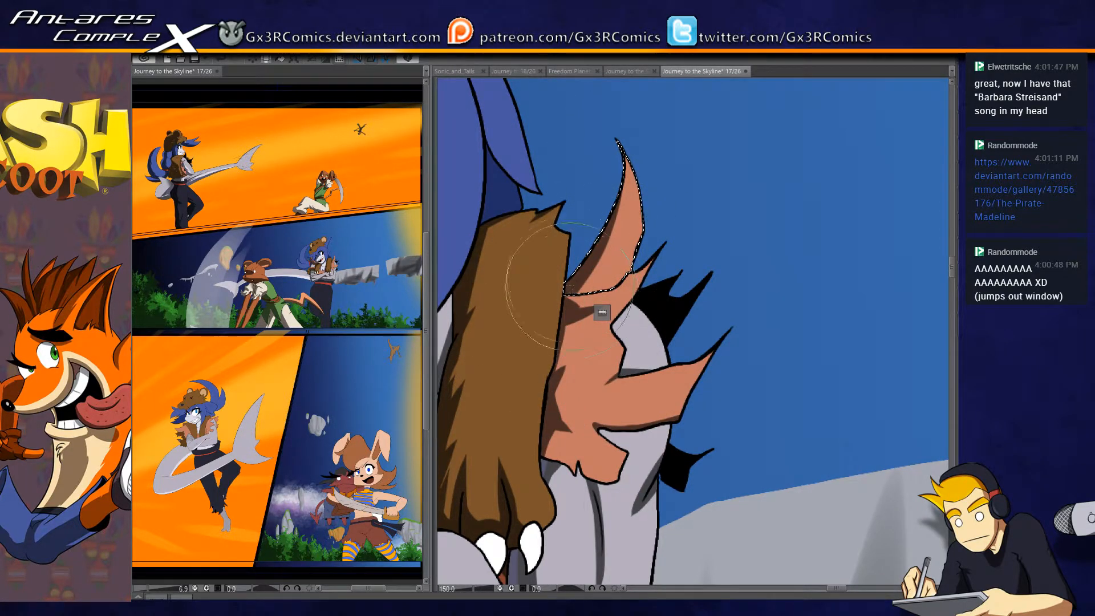
{"action": "left_click_drag", "start_coordinate": [564, 165], "coordinate": [517, 349]}
{"action": "left_click_drag", "start_coordinate": [628, 219], "coordinate": [618, 259]}
{"action": "key", "text": "ctrl+d"}
- Select the small piece of hair behind the shoulder fur, darken it, and clear the selection
{"action": "left_click_drag", "start_coordinate": [503, 203], "coordinate": [582, 266]}
{"action": "left_click", "coordinate": [579, 264]}
{"action": "left_click_drag", "start_coordinate": [546, 212], "coordinate": [516, 351]}
{"action": "key", "text": "ctrl+d"}
- Select the blue front hair and paint dark blue shadows along the fringe above the eyes and under its pointed strands
{"action": "mouse_move", "coordinate": [528, 298]}
{"action": "left_mouse_down"}
{"action": "mouse_move", "coordinate": [616, 285]}
{"action": "mouse_move", "coordinate": [673, 325]}
{"action": "left_mouse_up"}
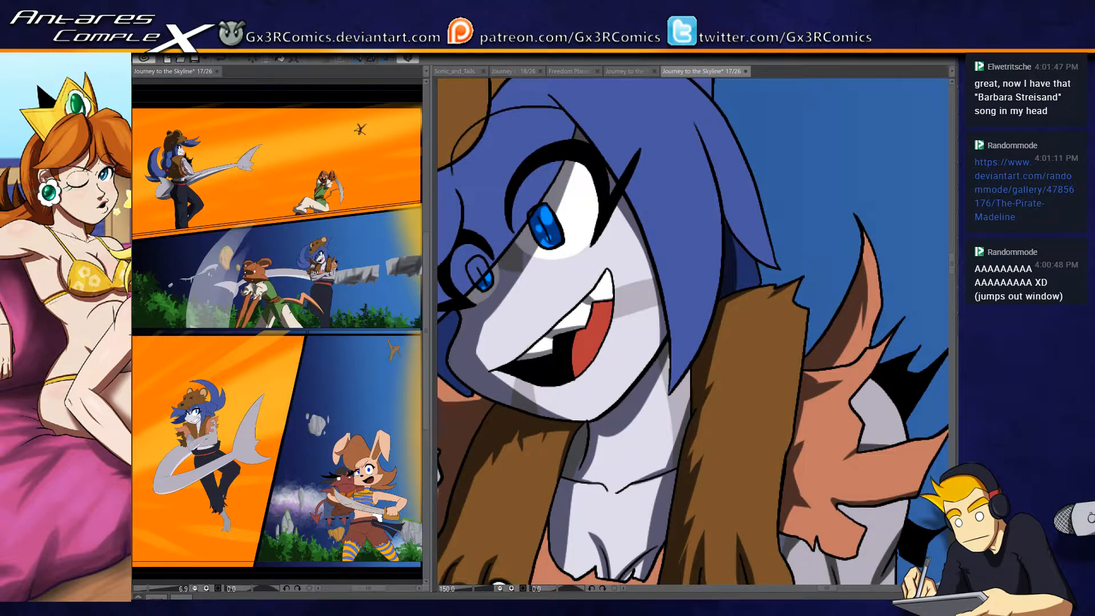
{"action": "left_click_drag", "start_coordinate": [497, 214], "coordinate": [640, 231]}
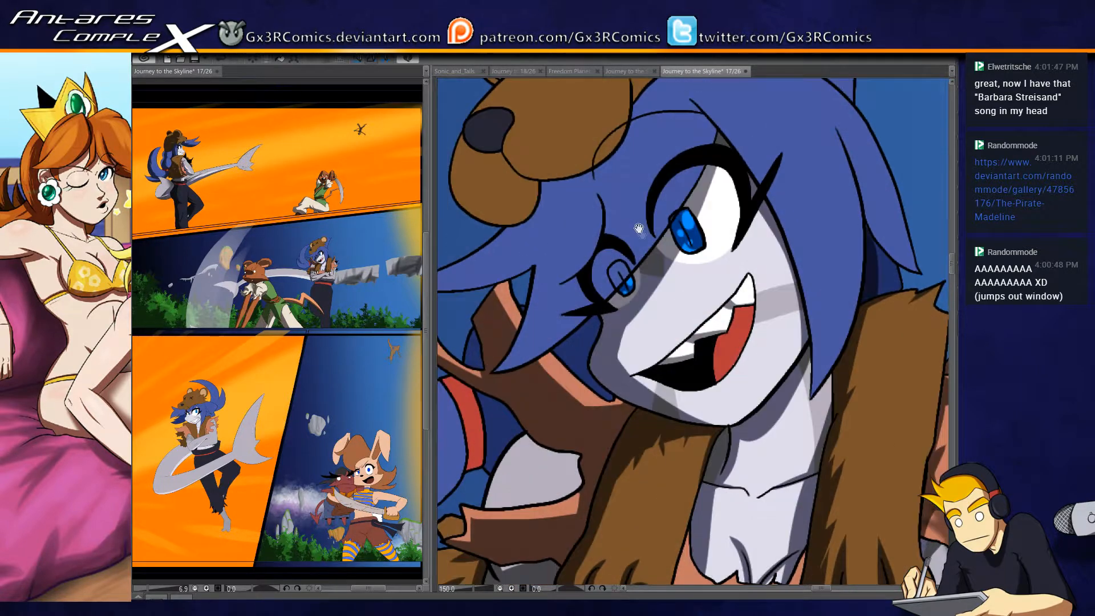
{"action": "left_click", "coordinate": [659, 213]}
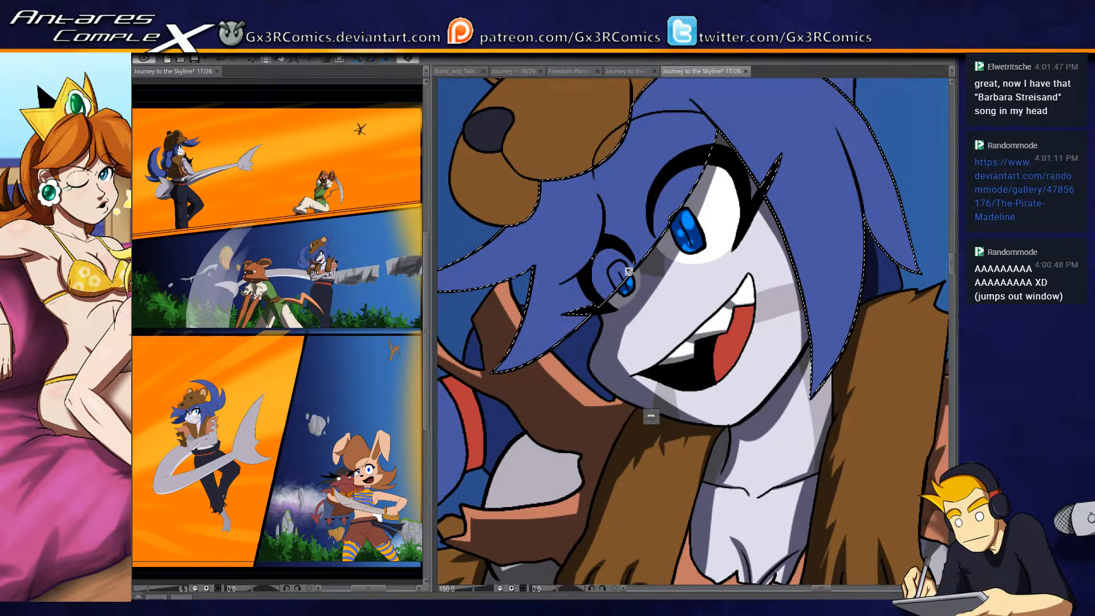
{"action": "left_click_drag", "start_coordinate": [715, 136], "coordinate": [601, 298]}
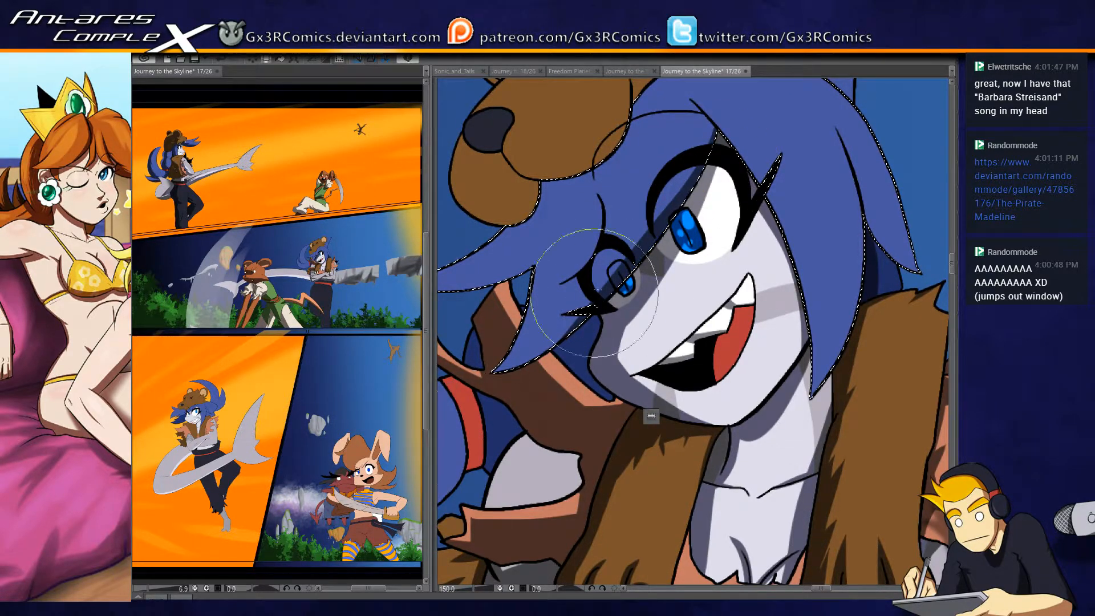
{"action": "left_click_drag", "start_coordinate": [476, 383], "coordinate": [491, 421]}
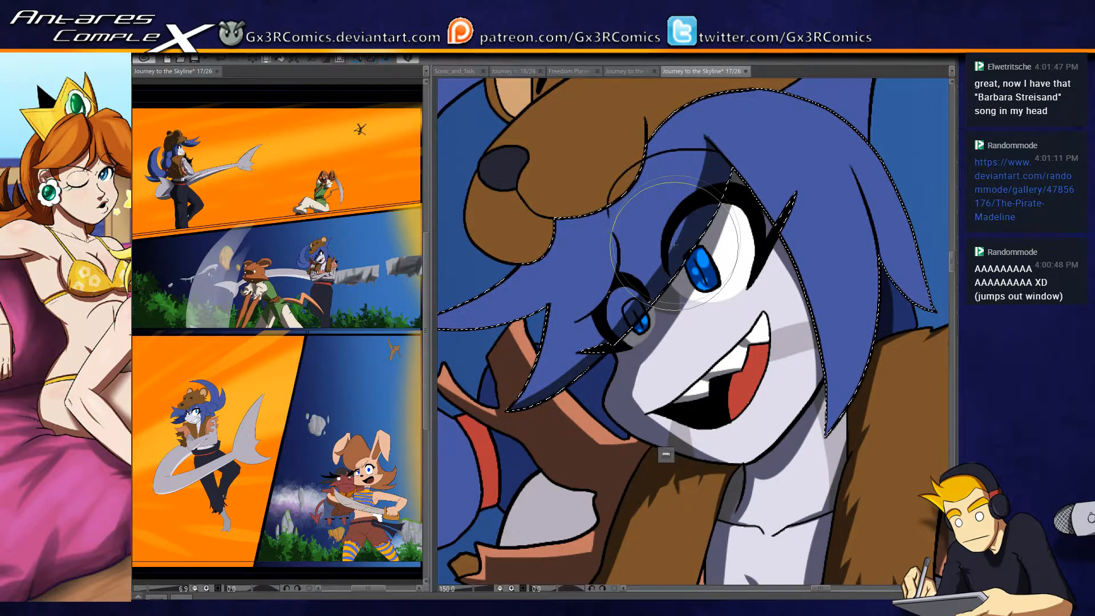
{"action": "left_click_drag", "start_coordinate": [519, 304], "coordinate": [689, 261]}
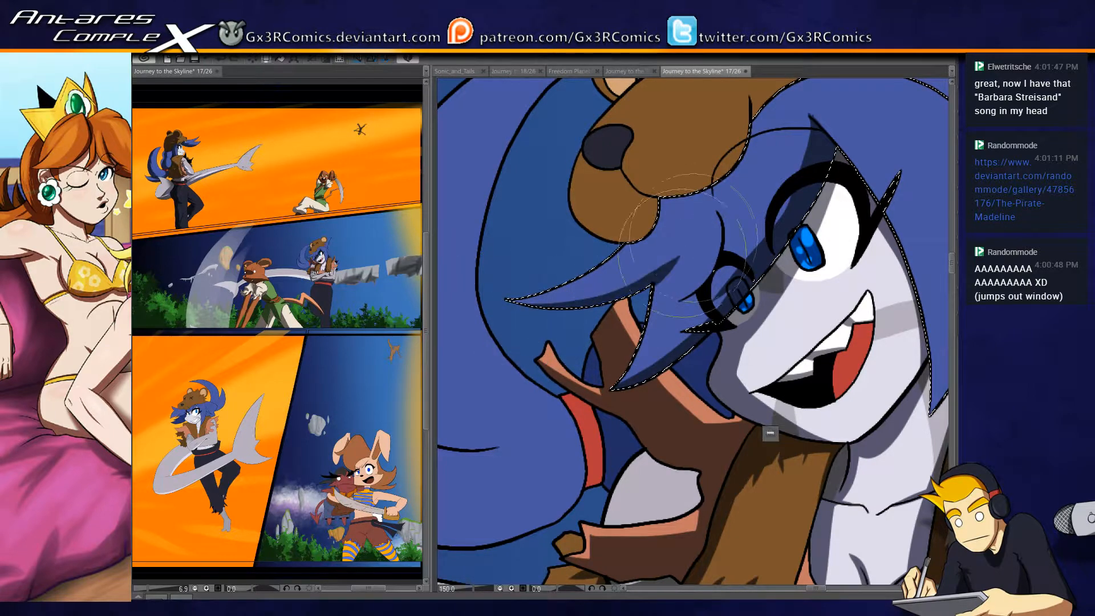
- Select the bear hat's lower jaw and paint a dark brown shadow across its lower part, undoing a misplaced stroke
{"action": "left_click_drag", "start_coordinate": [616, 299], "coordinate": [607, 385]}
{"action": "left_click", "coordinate": [605, 297]}
{"action": "mouse_move", "coordinate": [556, 305]}
{"action": "left_mouse_down"}
{"action": "mouse_move", "coordinate": [673, 311]}
{"action": "mouse_move", "coordinate": [611, 261]}
{"action": "mouse_move", "coordinate": [681, 272]}
{"action": "left_mouse_up"}
{"action": "key", "text": "ctrl+z"}
{"action": "left_click_drag", "start_coordinate": [604, 249], "coordinate": [670, 276]}
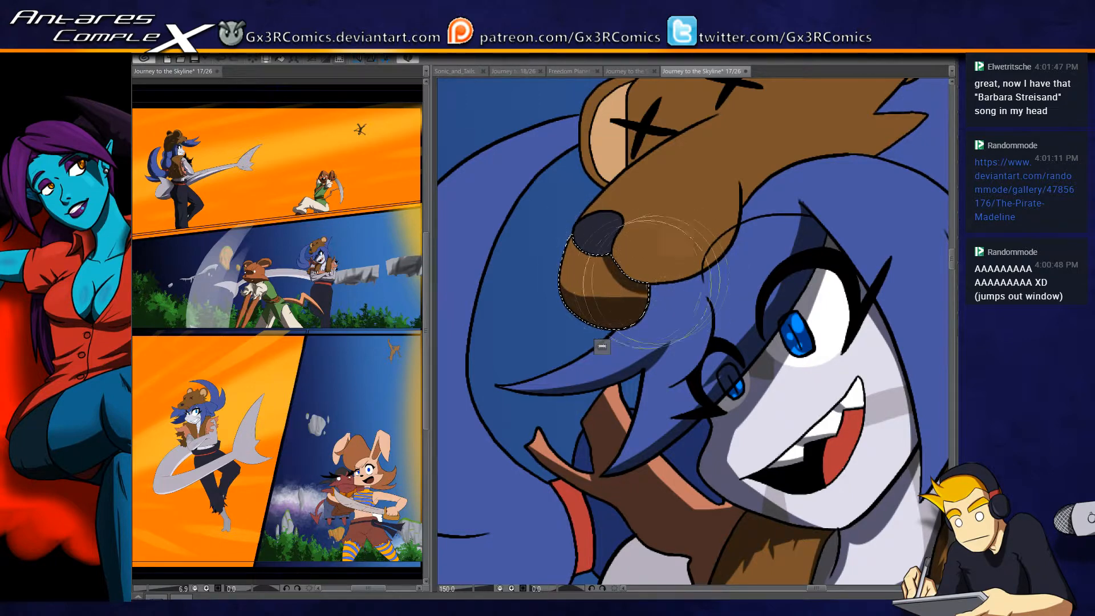
- Select the bear hat's brown upper head, paint a dark brown shadow along the muzzle's lower edge, and clear the selection
{"action": "left_click", "coordinate": [677, 210]}
{"action": "mouse_move", "coordinate": [627, 269]}
{"action": "left_mouse_down"}
{"action": "mouse_move", "coordinate": [579, 303]}
{"action": "mouse_move", "coordinate": [649, 312]}
{"action": "left_mouse_up"}
{"action": "mouse_move", "coordinate": [556, 290]}
{"action": "left_mouse_down"}
{"action": "mouse_move", "coordinate": [669, 302]}
{"action": "mouse_move", "coordinate": [684, 296]}
{"action": "mouse_move", "coordinate": [707, 251]}
{"action": "mouse_move", "coordinate": [716, 261]}
{"action": "mouse_move", "coordinate": [583, 294]}
{"action": "mouse_move", "coordinate": [733, 257]}
{"action": "left_mouse_up"}
{"action": "key", "text": "ctrl+d"}
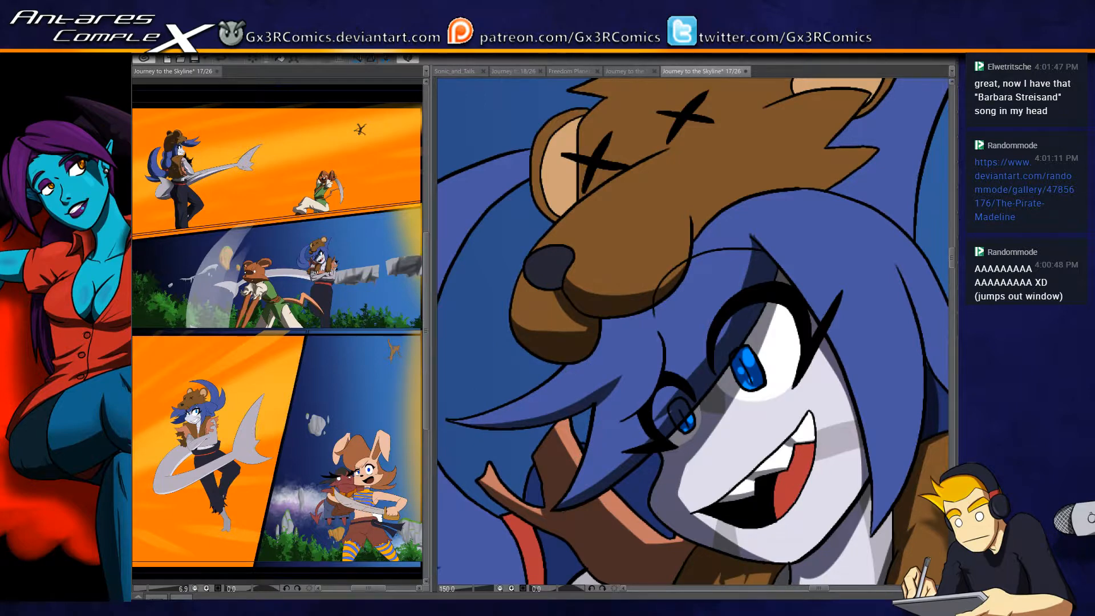
- Draw a pointed fang below the bear hat's muzzle, fill it white and shade it
{"action": "key", "text": "ctrl+plus"}
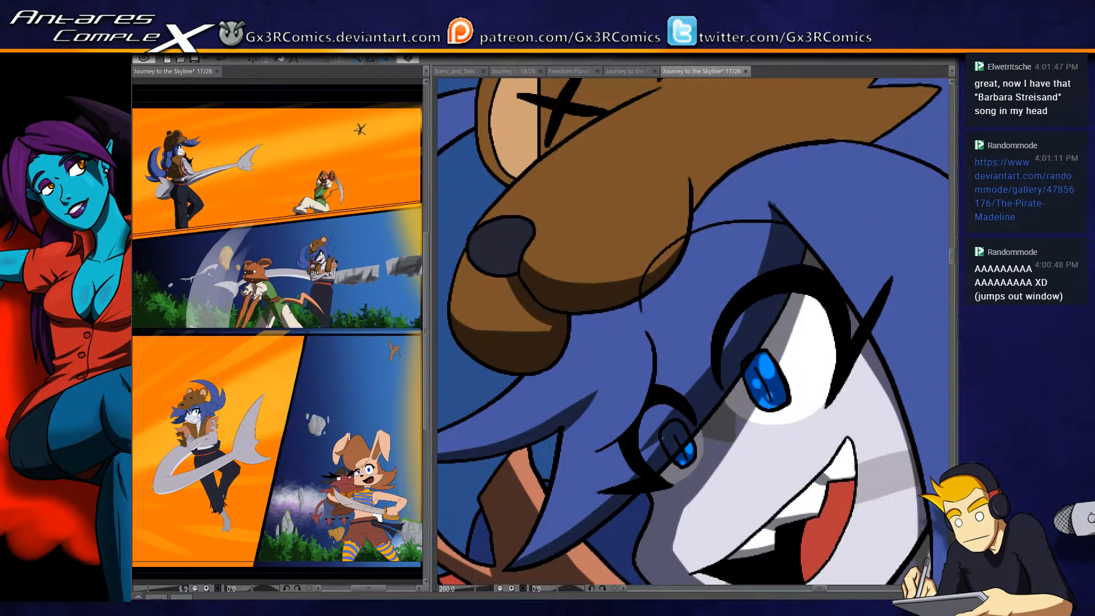
{"action": "mouse_move", "coordinate": [641, 308]}
{"action": "left_mouse_down"}
{"action": "mouse_move", "coordinate": [569, 317]}
{"action": "mouse_move", "coordinate": [594, 311]}
{"action": "left_mouse_up"}
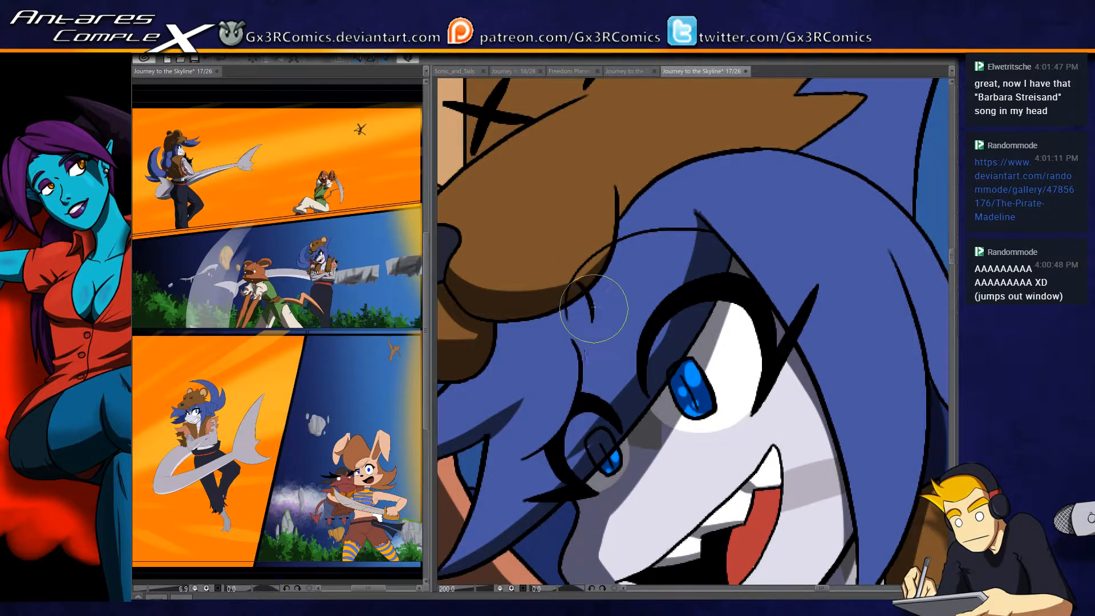
{"action": "mouse_move", "coordinate": [613, 254]}
{"action": "left_mouse_down"}
{"action": "mouse_move", "coordinate": [614, 285]}
{"action": "mouse_move", "coordinate": [592, 328]}
{"action": "left_mouse_up"}
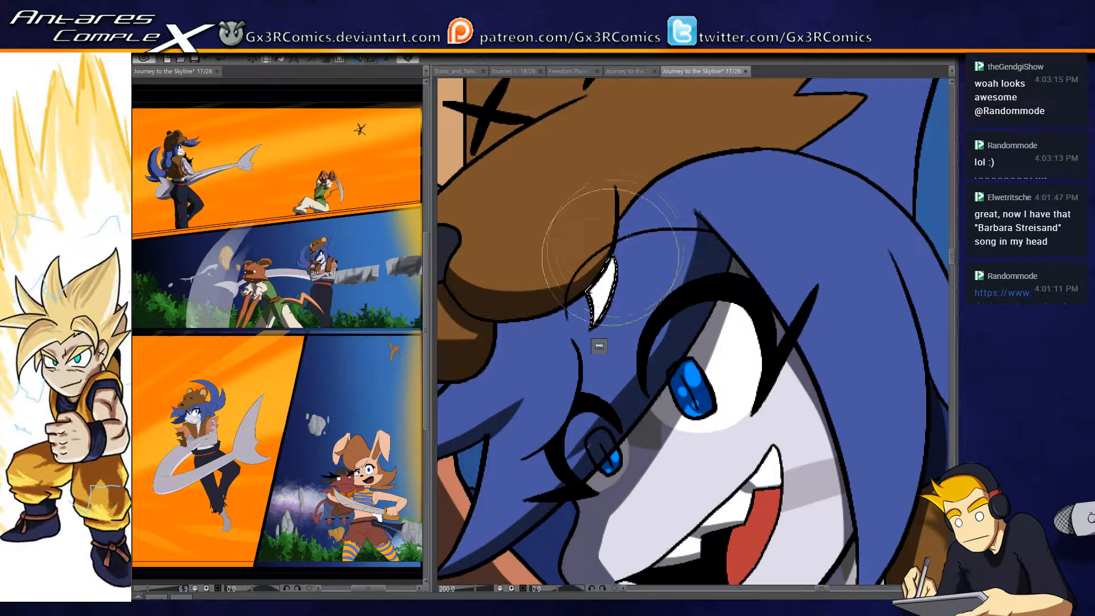
{"action": "left_click_drag", "start_coordinate": [593, 266], "coordinate": [583, 321]}
- Select the bear hat's nose, paint a darker shadow over its lower part, and clear the selection
{"action": "left_click_drag", "start_coordinate": [529, 283], "coordinate": [643, 322]}
{"action": "key", "text": "w"}
{"action": "key", "text": "b"}
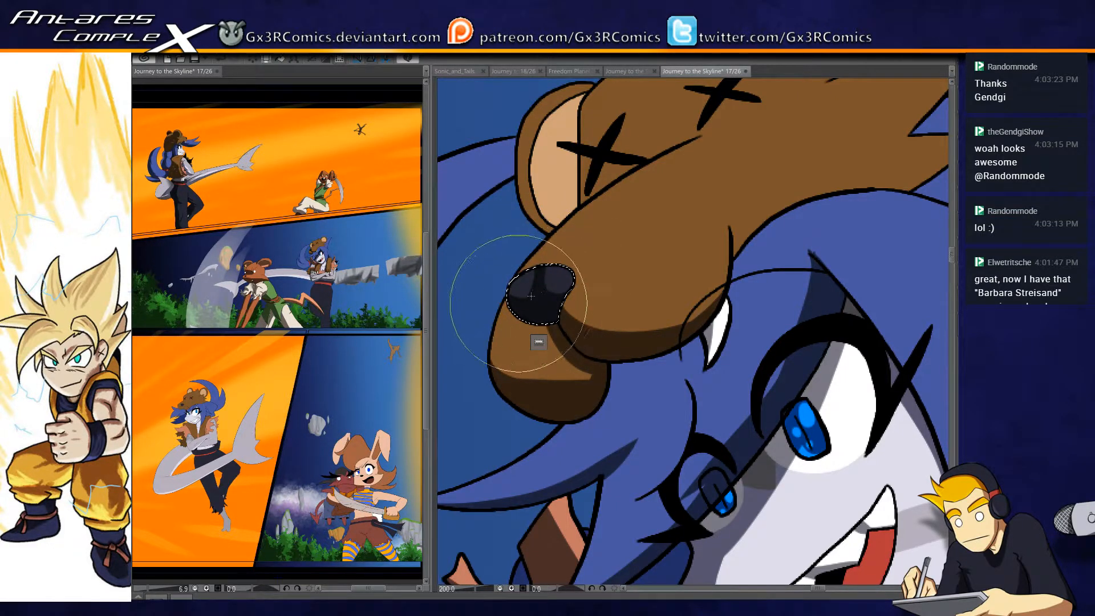
{"action": "scroll", "coordinate": [547, 257], "scroll_direction": "up", "scroll_amount": 2}
{"action": "key", "text": "ctrl+d"}
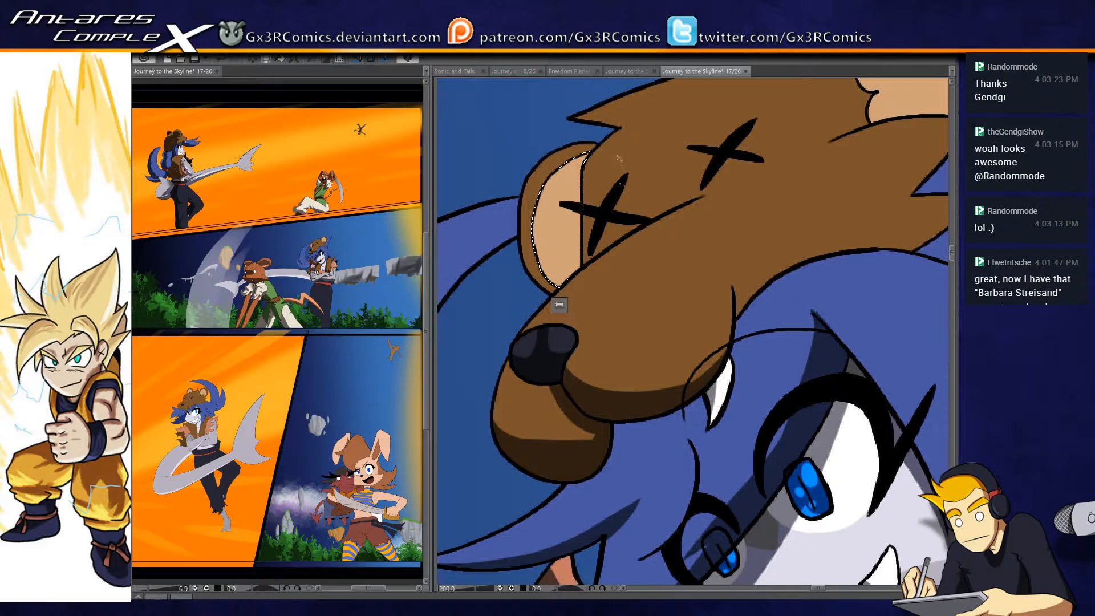
- Paint a brown shadow on the bear hat's tan inner ear, along the head side and lower part
{"action": "left_click_drag", "start_coordinate": [595, 150], "coordinate": [591, 188]}
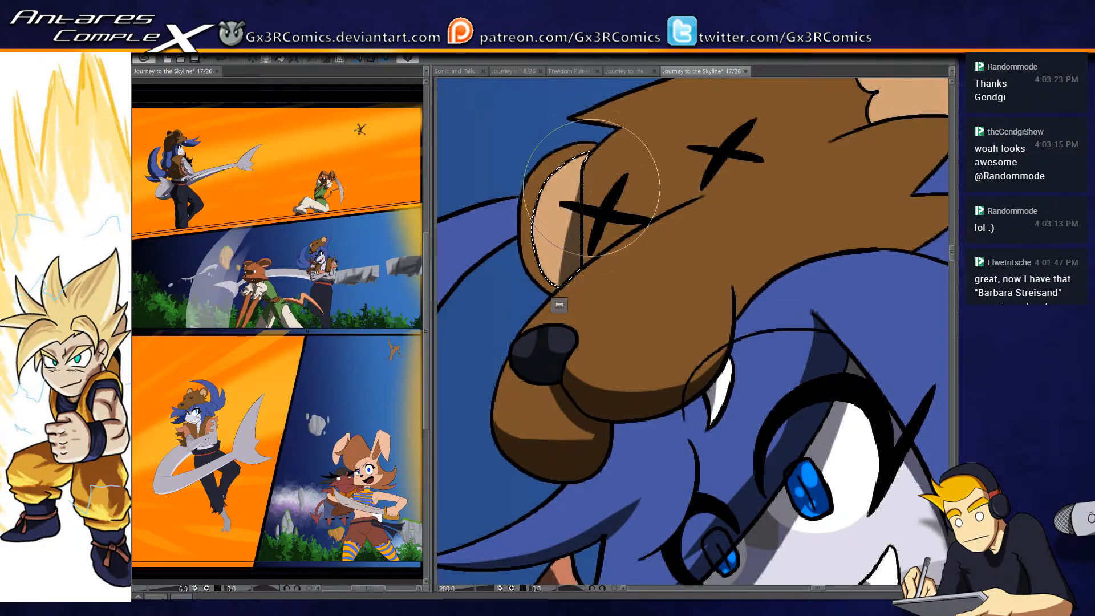
{"action": "left_click_drag", "start_coordinate": [530, 251], "coordinate": [620, 273]}
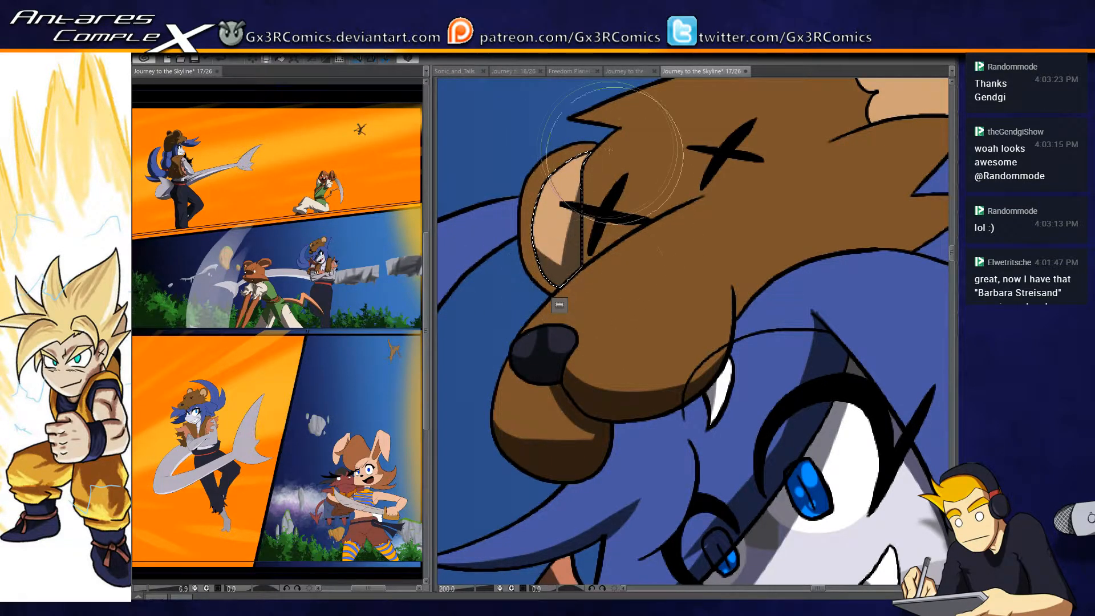
{"action": "left_click_drag", "start_coordinate": [616, 149], "coordinate": [525, 222]}
- Select the bear hat's brown head fur and paint a dark brown shadow beneath the X-shaped eyes above the muzzle
{"action": "mouse_move", "coordinate": [696, 197]}
{"action": "left_mouse_down"}
{"action": "mouse_move", "coordinate": [615, 242]}
{"action": "mouse_move", "coordinate": [607, 264]}
{"action": "mouse_move", "coordinate": [659, 230]}
{"action": "left_mouse_up"}
{"action": "key", "text": "w"}
{"action": "left_click", "coordinate": [555, 281]}
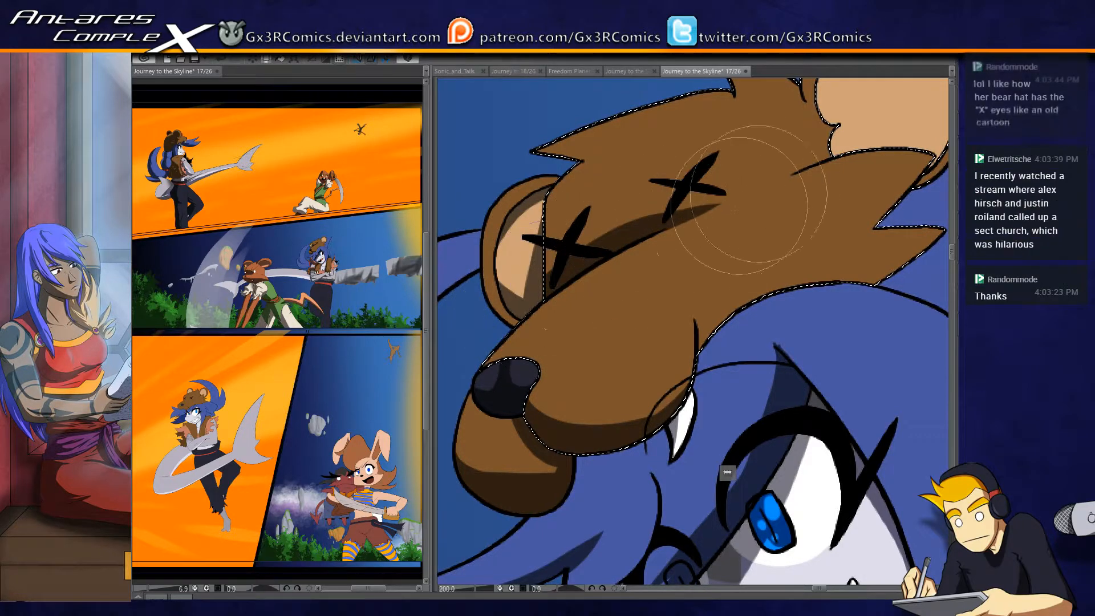
- Select the brown outer rim of the bear hat's shaded ear and paint a dark shadow along its lower part
{"action": "key", "text": "w"}
{"action": "left_click", "coordinate": [507, 317]}
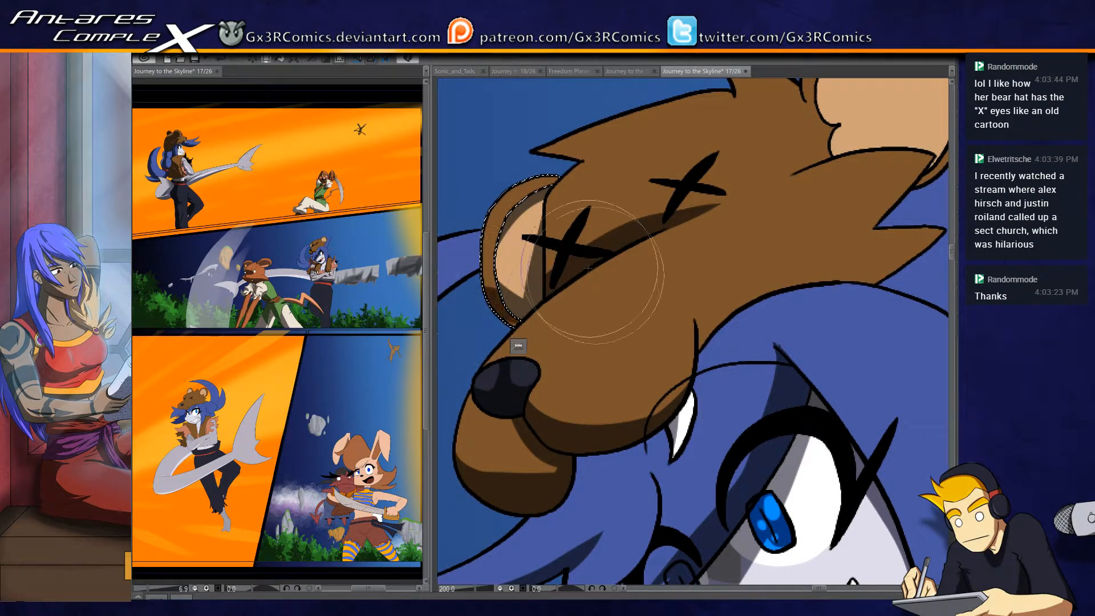
{"action": "left_click_drag", "start_coordinate": [497, 299], "coordinate": [722, 164]}
{"action": "scroll", "coordinate": [719, 261], "scroll_direction": "down", "scroll_amount": 2}
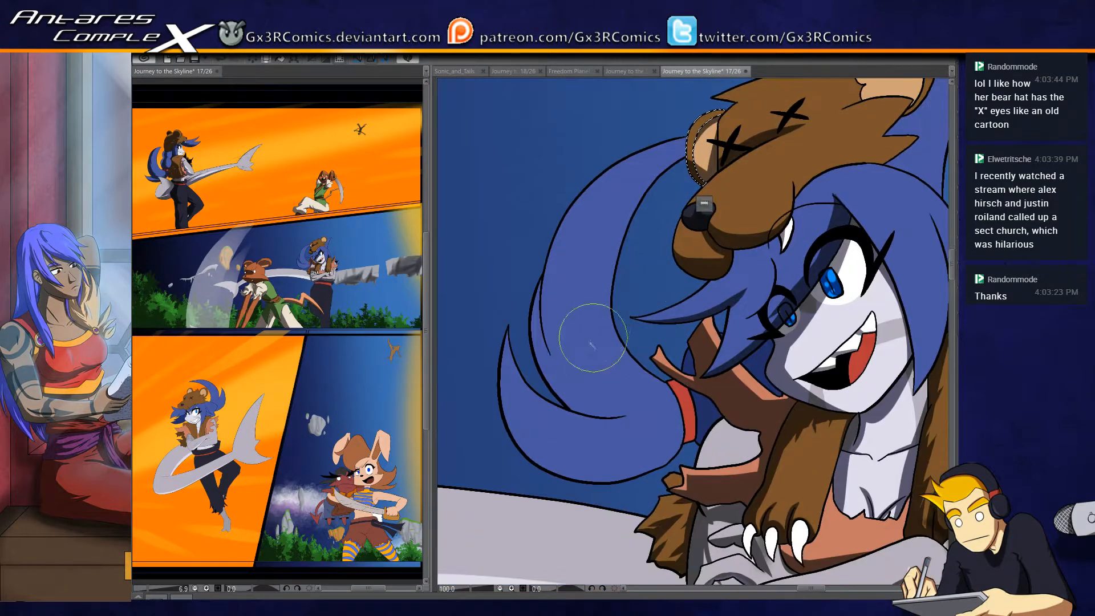
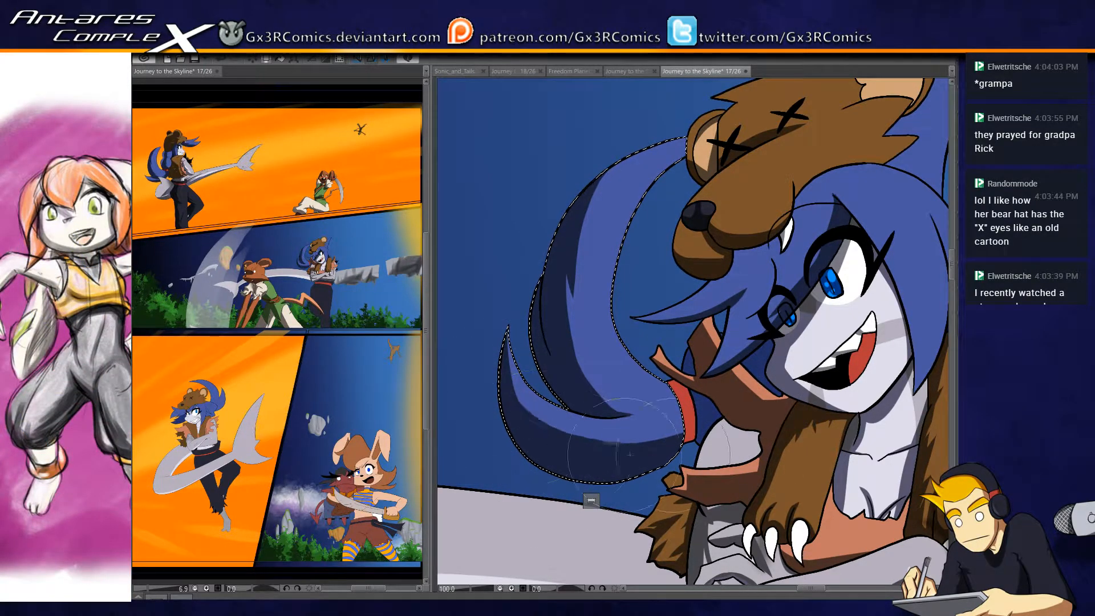
- Select the red hair band at the base of the blue ponytail, paint a darker shadow on it, and clear the selection
{"action": "left_click_drag", "start_coordinate": [690, 393], "coordinate": [570, 358]}
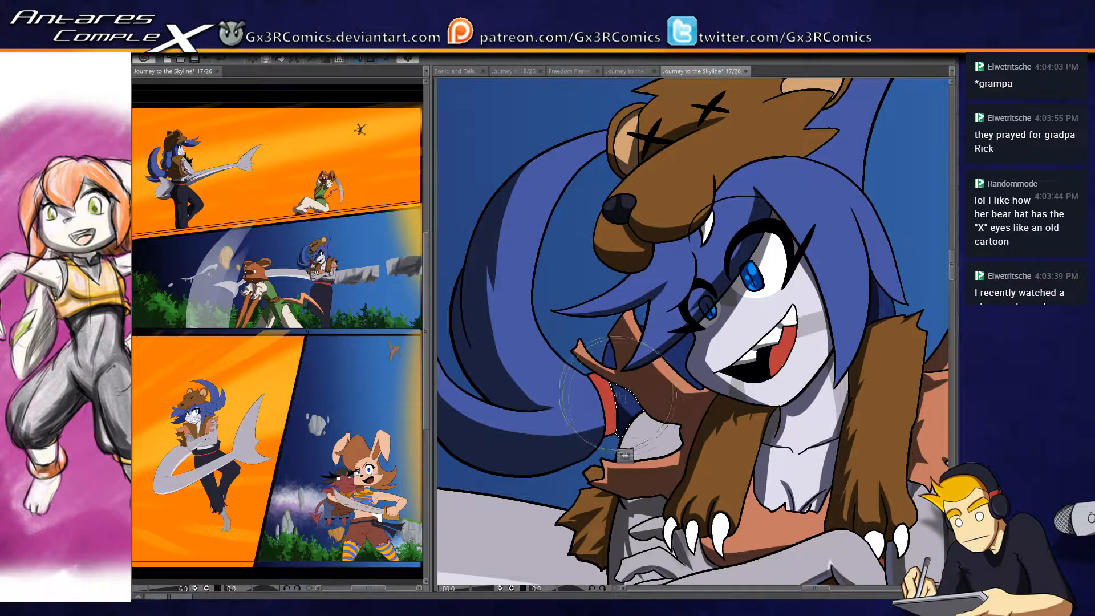
{"action": "key", "text": "ctrl+d"}
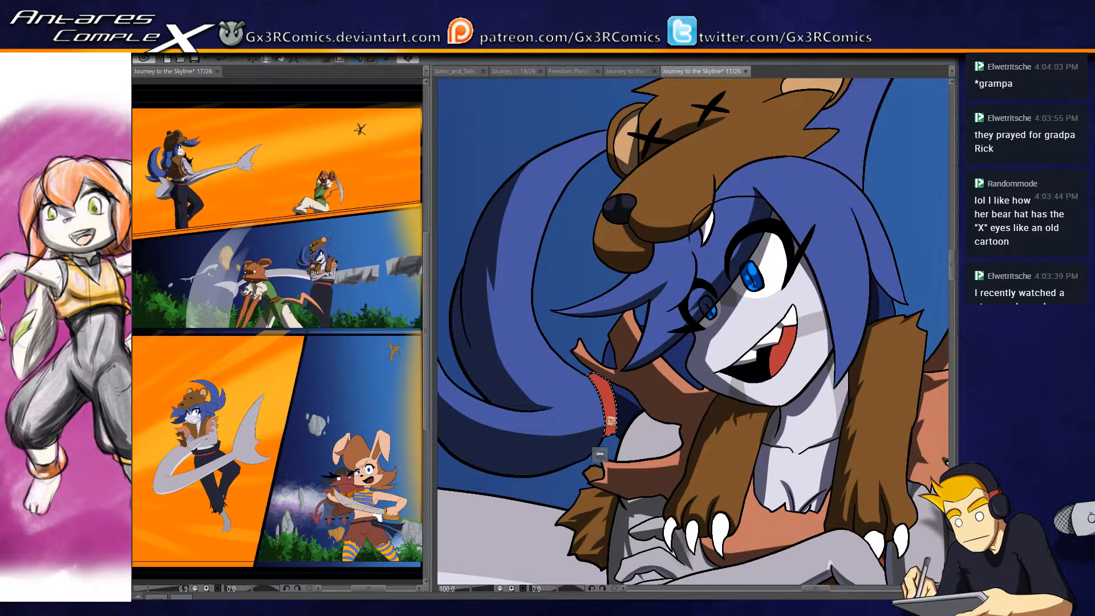
{"action": "key", "text": "p"}
{"action": "mouse_move", "coordinate": [611, 381]}
{"action": "left_mouse_down"}
{"action": "mouse_move", "coordinate": [606, 434]}
{"action": "mouse_move", "coordinate": [650, 428]}
{"action": "left_mouse_up"}
{"action": "key", "text": "ctrl+d"}
- Paint a dark blue shadow on the strand of blue hair behind the chin, between the cheek and the torn vest, and clear the selection
{"action": "left_click_drag", "start_coordinate": [646, 294], "coordinate": [527, 336]}
{"action": "left_click_drag", "start_coordinate": [613, 419], "coordinate": [609, 339]}
{"action": "mouse_move", "coordinate": [552, 429]}
{"action": "left_mouse_down"}
{"action": "mouse_move", "coordinate": [590, 348]}
{"action": "mouse_move", "coordinate": [661, 256]}
{"action": "mouse_move", "coordinate": [633, 302]}
{"action": "left_mouse_up"}
{"action": "key", "text": "b"}
{"action": "left_click_drag", "start_coordinate": [664, 268], "coordinate": [486, 313]}
{"action": "left_click_drag", "start_coordinate": [678, 226], "coordinate": [562, 232]}
{"action": "key", "text": "ctrl+z"}
{"action": "left_click_drag", "start_coordinate": [679, 258], "coordinate": [552, 243]}
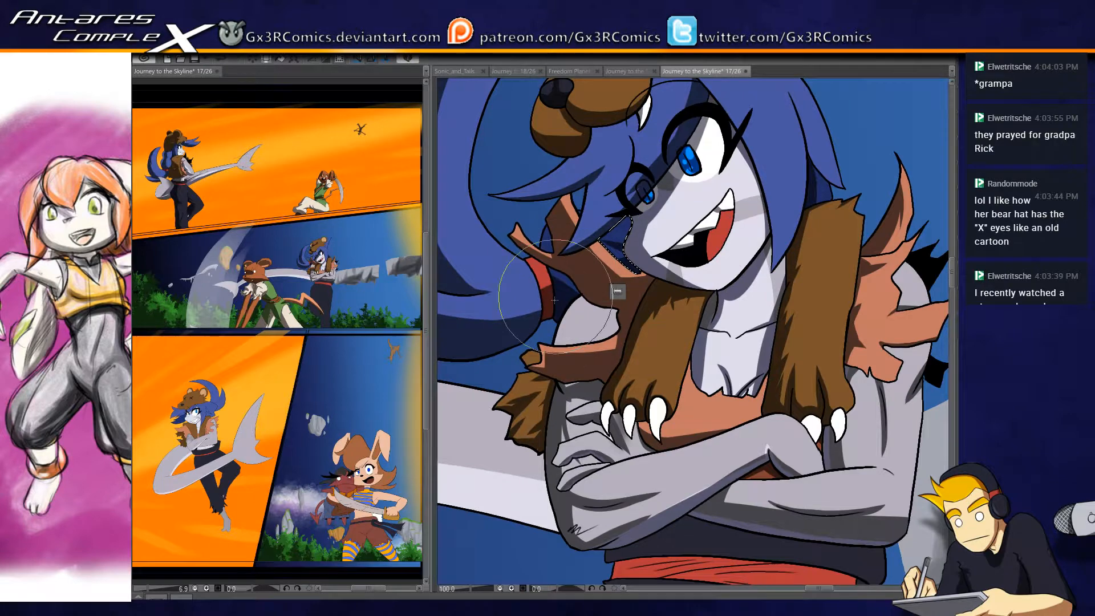
{"action": "key", "text": "ctrl+d"}
{"action": "key", "text": "w"}
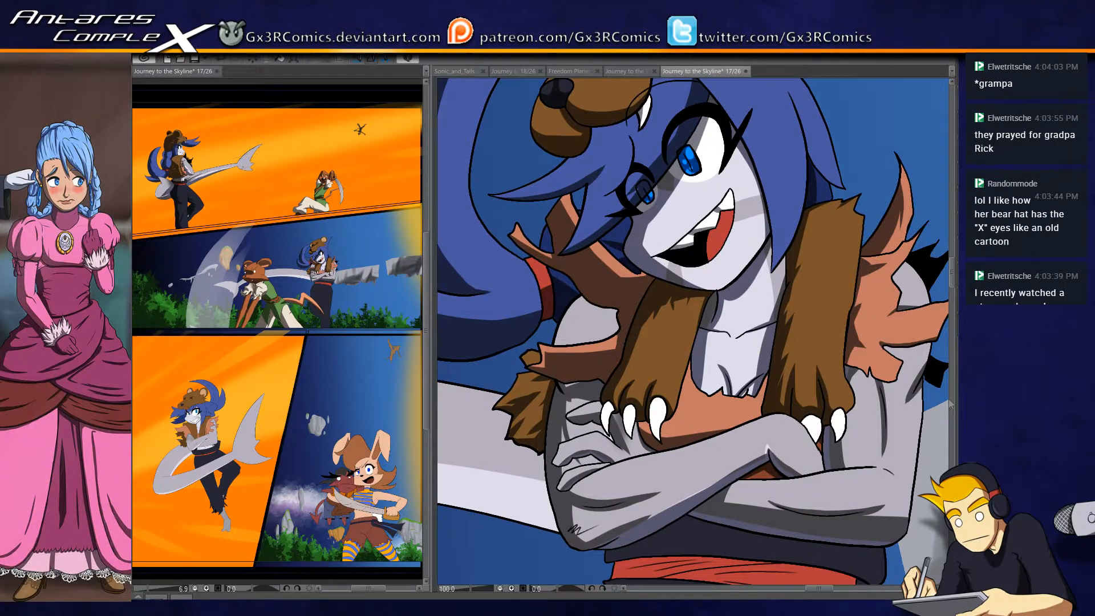
- Select the neck and chest skin, paint a soft shadow beneath the chin and hair, and clear the selection
{"action": "left_click_drag", "start_coordinate": [755, 356], "coordinate": [649, 409]}
{"action": "key", "text": "ctrl+plus"}
{"action": "key", "text": "ctrl+plus"}
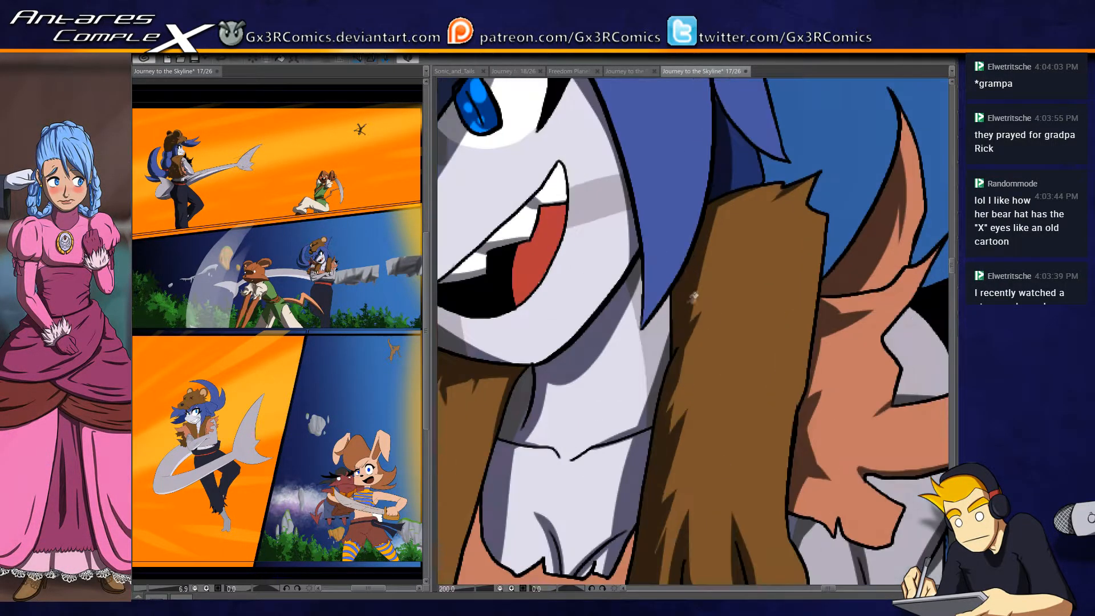
{"action": "left_click", "coordinate": [664, 329]}
{"action": "key", "text": "b"}
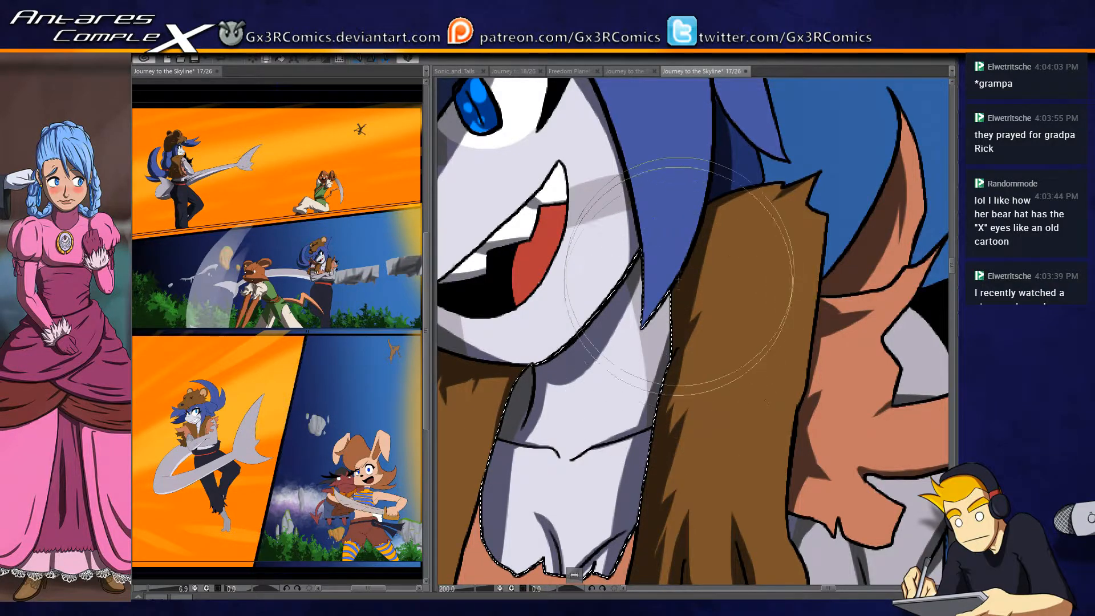
{"action": "left_click_drag", "start_coordinate": [567, 183], "coordinate": [656, 389]}
{"action": "key", "text": "ctrl+d"}
- Select the red tongue inside the open mouth and shade its inner edge
{"action": "left_click_drag", "start_coordinate": [627, 445], "coordinate": [677, 327]}
{"action": "left_click", "coordinate": [673, 340]}
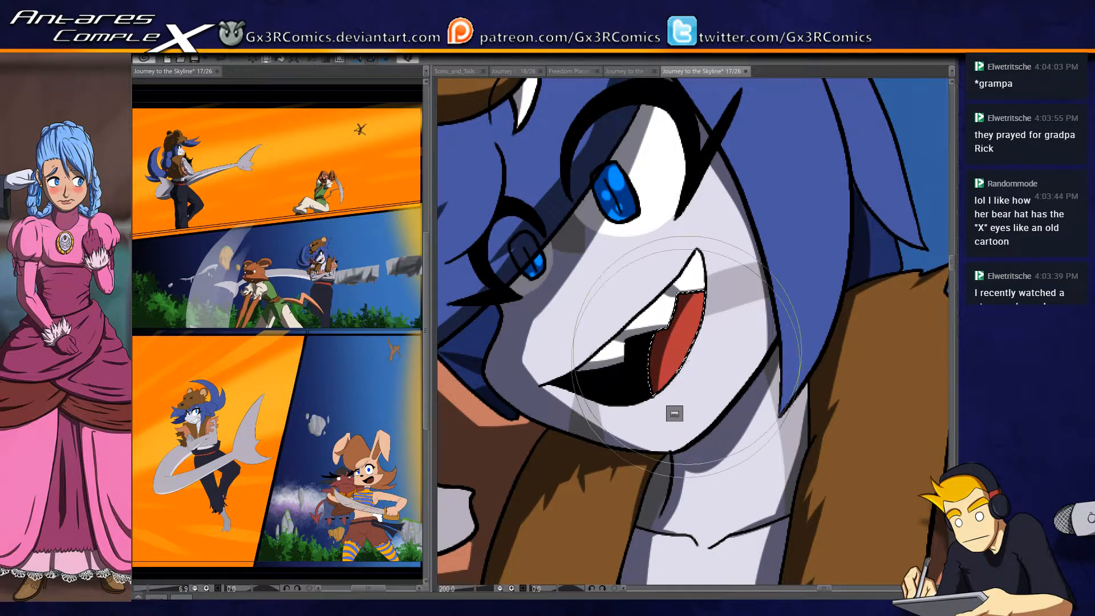
{"action": "scroll", "coordinate": [744, 306], "scroll_direction": "down", "scroll_amount": 1}
- Select the large front section of blue hair and paint a dark blue shadow along the inner edge framing the face
{"action": "left_click_drag", "start_coordinate": [759, 234], "coordinate": [647, 326]}
{"action": "key", "text": "w"}
{"action": "left_click", "coordinate": [651, 297]}
{"action": "key", "text": "b"}
{"action": "mouse_move", "coordinate": [515, 160]}
{"action": "left_mouse_down"}
{"action": "mouse_move", "coordinate": [618, 322]}
{"action": "mouse_move", "coordinate": [638, 445]}
{"action": "left_mouse_up"}
{"action": "mouse_move", "coordinate": [611, 264]}
{"action": "left_mouse_down"}
{"action": "mouse_move", "coordinate": [659, 438]}
{"action": "mouse_move", "coordinate": [644, 490]}
{"action": "left_mouse_up"}
{"action": "mouse_move", "coordinate": [516, 164]}
{"action": "left_mouse_down"}
{"action": "mouse_move", "coordinate": [562, 197]}
{"action": "mouse_move", "coordinate": [585, 227]}
{"action": "mouse_move", "coordinate": [657, 375]}
{"action": "mouse_move", "coordinate": [659, 463]}
{"action": "left_mouse_up"}
{"action": "mouse_move", "coordinate": [530, 166]}
{"action": "left_mouse_down"}
{"action": "mouse_move", "coordinate": [624, 264]}
{"action": "mouse_move", "coordinate": [677, 455]}
{"action": "left_mouse_up"}
{"action": "mouse_move", "coordinate": [554, 152]}
{"action": "left_mouse_down"}
{"action": "mouse_move", "coordinate": [632, 279]}
{"action": "mouse_move", "coordinate": [593, 212]}
{"action": "mouse_move", "coordinate": [660, 456]}
{"action": "left_mouse_up"}
{"action": "mouse_move", "coordinate": [503, 157]}
{"action": "left_mouse_down"}
{"action": "mouse_move", "coordinate": [610, 229]}
{"action": "mouse_move", "coordinate": [588, 235]}
{"action": "mouse_move", "coordinate": [511, 155]}
{"action": "mouse_move", "coordinate": [581, 212]}
{"action": "mouse_move", "coordinate": [647, 285]}
{"action": "left_mouse_up"}
{"action": "mouse_move", "coordinate": [509, 153]}
{"action": "left_mouse_down"}
{"action": "mouse_move", "coordinate": [605, 230]}
{"action": "mouse_move", "coordinate": [658, 325]}
{"action": "left_mouse_up"}
{"action": "mouse_move", "coordinate": [513, 163]}
{"action": "left_mouse_down"}
{"action": "mouse_move", "coordinate": [540, 193]}
{"action": "mouse_move", "coordinate": [542, 237]}
{"action": "left_mouse_up"}
{"action": "left_click_drag", "start_coordinate": [516, 176], "coordinate": [524, 228]}
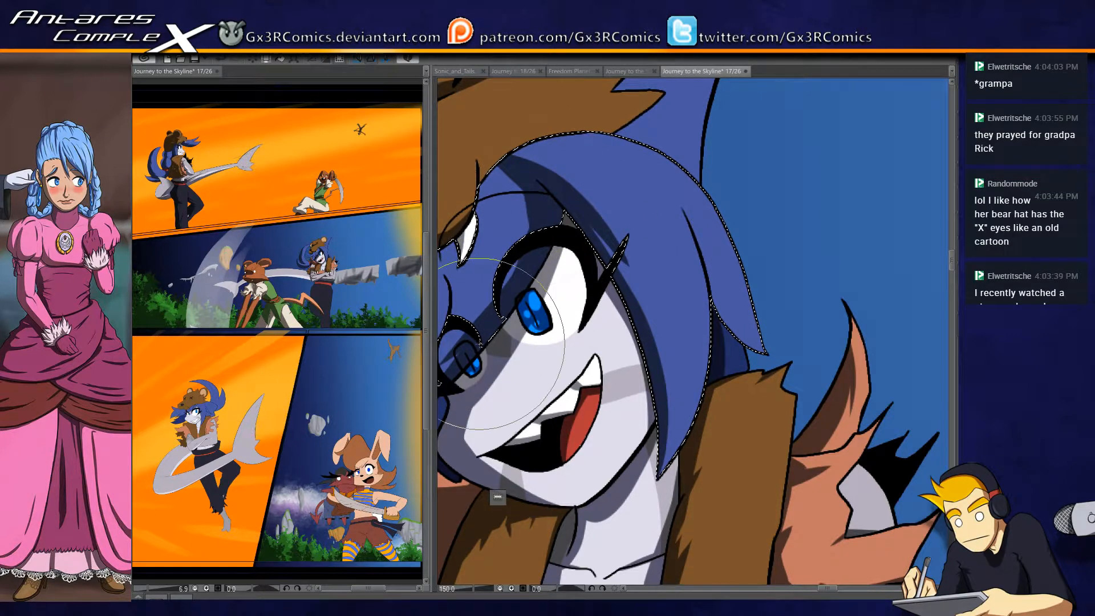
- Select the pointed blue hair spike behind the bear hat and paint a dark blue shadow along the side next to the hat
{"action": "left_click_drag", "start_coordinate": [654, 215], "coordinate": [566, 369]}
{"action": "key", "text": "w"}
{"action": "left_click", "coordinate": [601, 223]}
{"action": "key", "text": "b"}
{"action": "left_click_drag", "start_coordinate": [569, 213], "coordinate": [576, 258]}
{"action": "left_click_drag", "start_coordinate": [652, 165], "coordinate": [550, 323]}
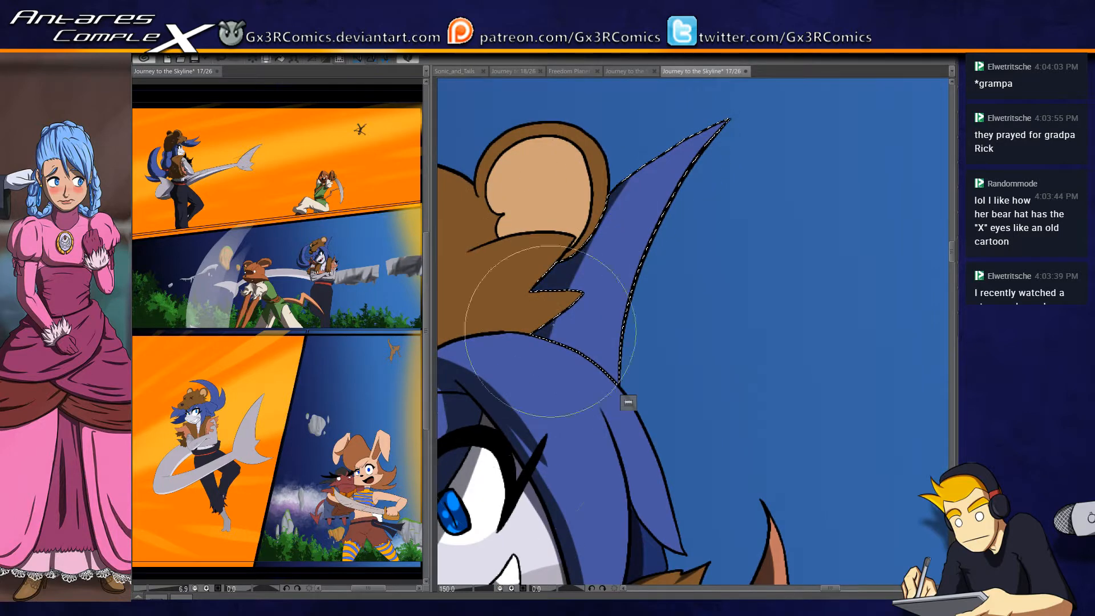
{"action": "left_click_drag", "start_coordinate": [662, 137], "coordinate": [569, 454]}
- Select the tan inside of the bear hat's upper ear and paint a brown shadow along its inner rim
{"action": "mouse_move", "coordinate": [464, 256]}
{"action": "left_mouse_down"}
{"action": "mouse_move", "coordinate": [598, 220]}
{"action": "mouse_move", "coordinate": [598, 297]}
{"action": "left_mouse_up"}
{"action": "left_click", "coordinate": [700, 198]}
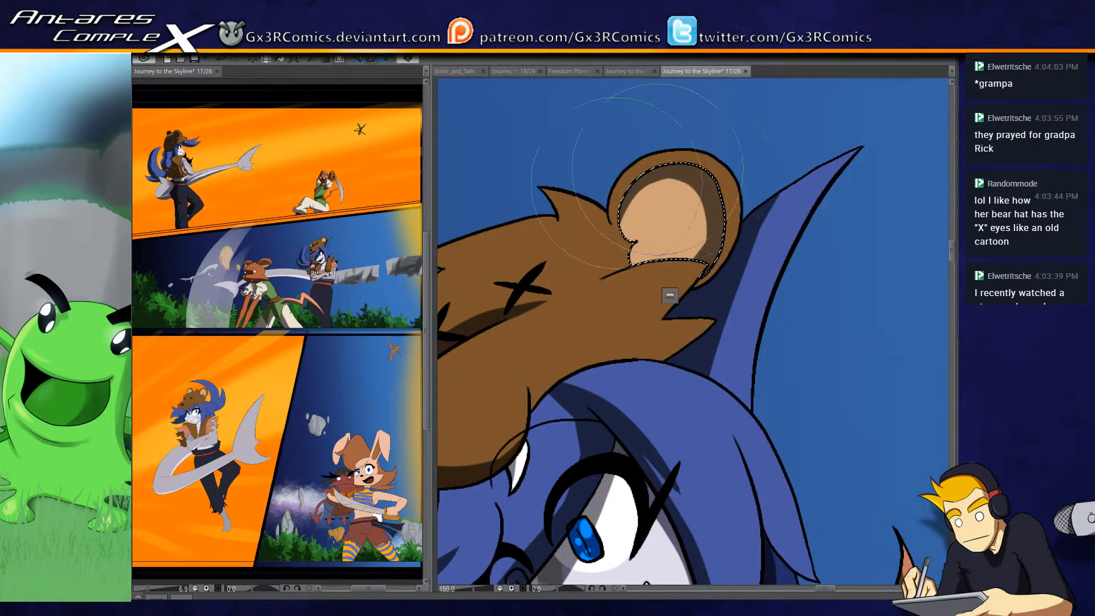
{"action": "mouse_move", "coordinate": [670, 295]}
{"action": "left_mouse_down"}
{"action": "mouse_move", "coordinate": [723, 247]}
{"action": "mouse_move", "coordinate": [689, 284]}
{"action": "left_mouse_up"}
- Select the bear hat's brown fur and paint dark brown shadows on the upper ear's rim and the pointed fur tufts
{"action": "left_click", "coordinate": [722, 235]}
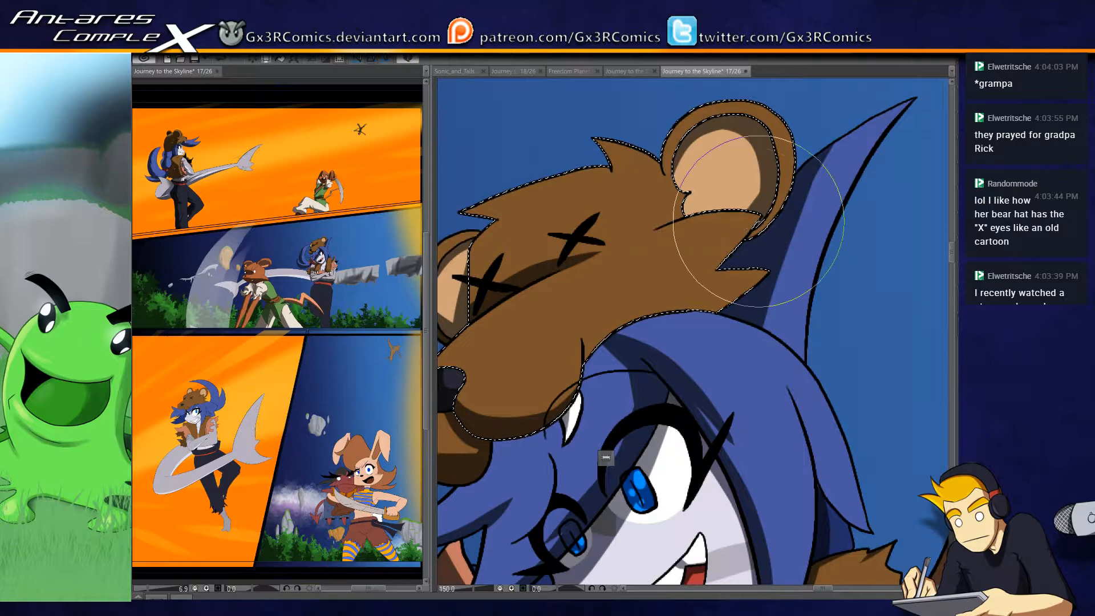
{"action": "left_click_drag", "start_coordinate": [454, 438], "coordinate": [547, 336]}
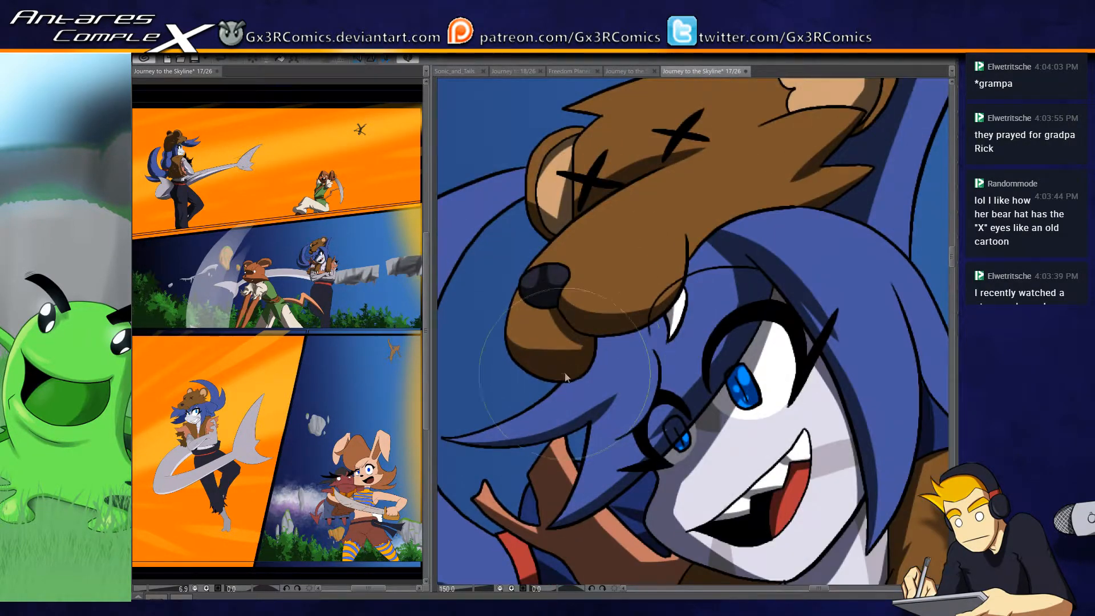
{"action": "scroll", "coordinate": [564, 374], "scroll_direction": "down", "scroll_amount": 2}
{"action": "scroll", "coordinate": [606, 264], "scroll_direction": "up", "scroll_amount": 3}
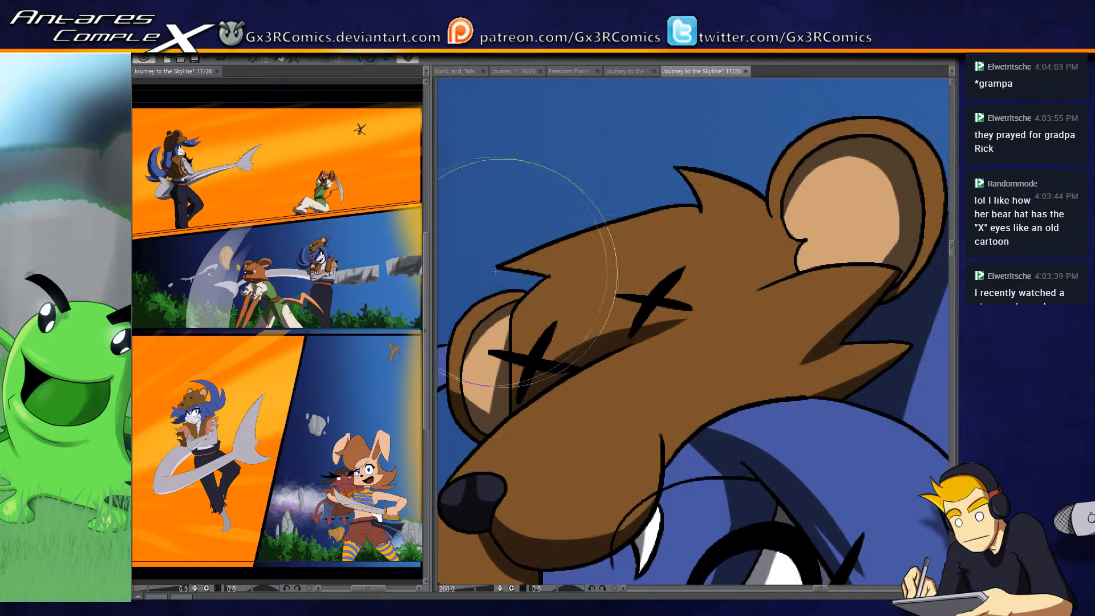
{"action": "left_click_drag", "start_coordinate": [671, 166], "coordinate": [714, 221]}
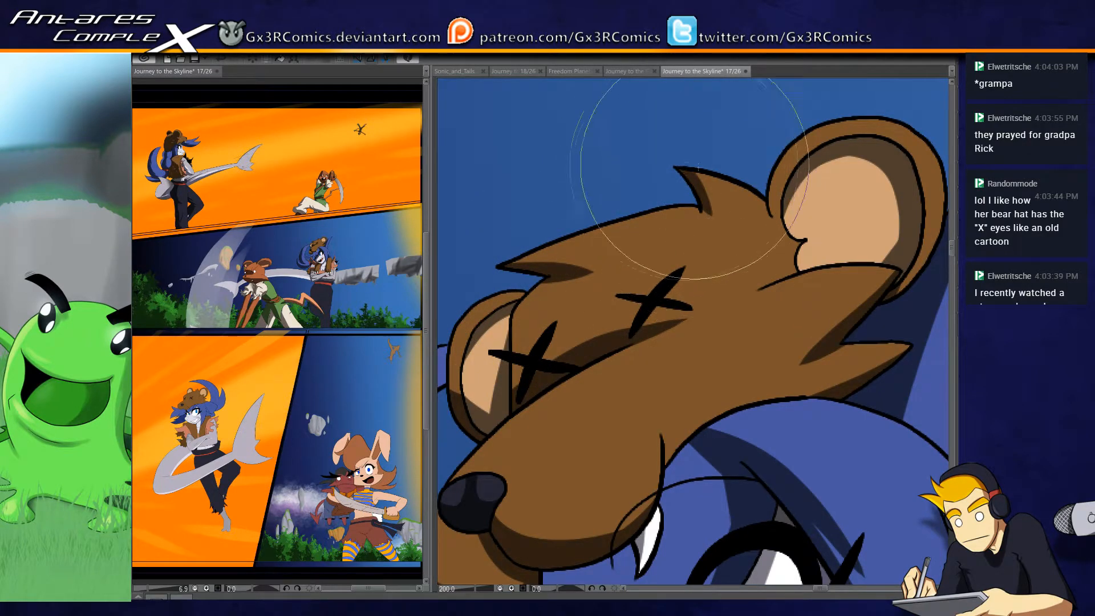
{"action": "left_click_drag", "start_coordinate": [736, 271], "coordinate": [638, 337]}
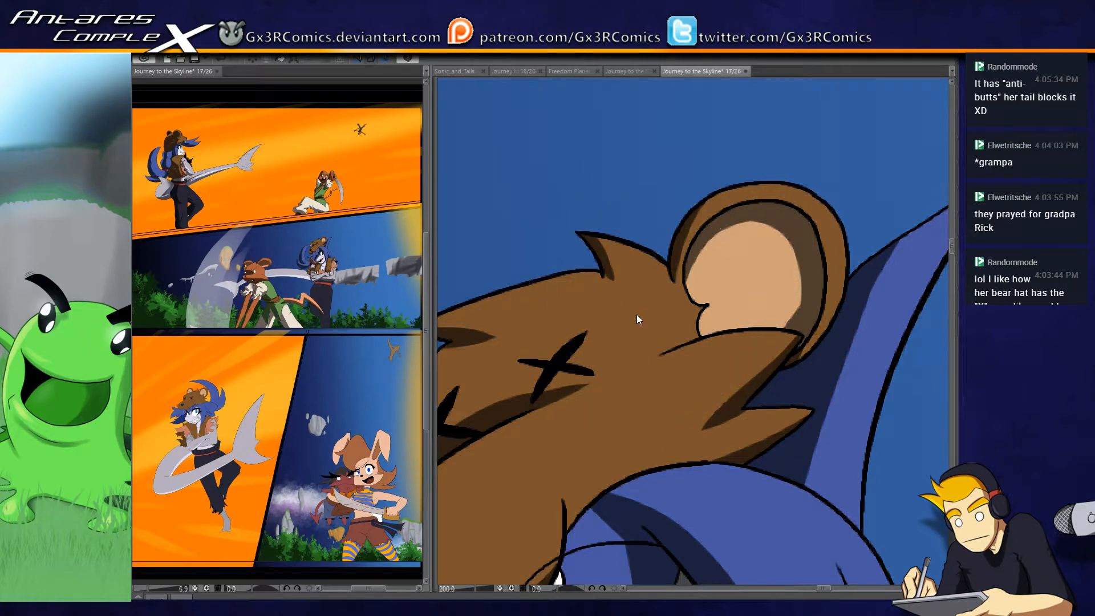
{"action": "scroll", "coordinate": [635, 317], "scroll_direction": "down", "scroll_amount": 3}
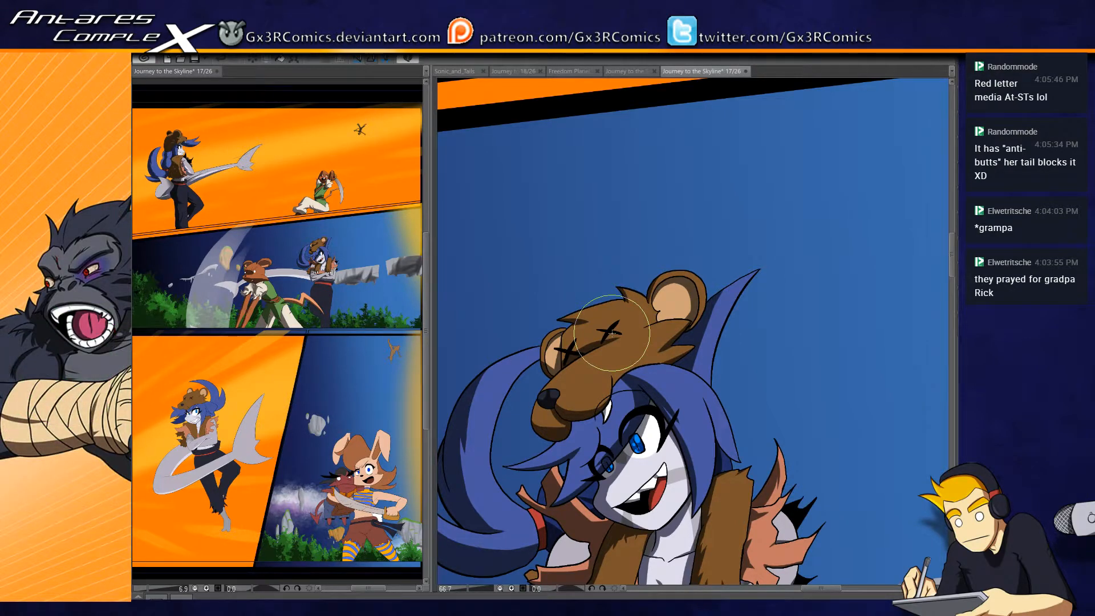
- Select the long grey shark tail behind the mouse character and paint a darker grey shadow along its underside
{"action": "left_click_drag", "start_coordinate": [636, 444], "coordinate": [755, 80]}
{"action": "left_click_drag", "start_coordinate": [630, 282], "coordinate": [707, 283]}
{"action": "key", "text": "w"}
{"action": "left_click", "coordinate": [731, 314]}
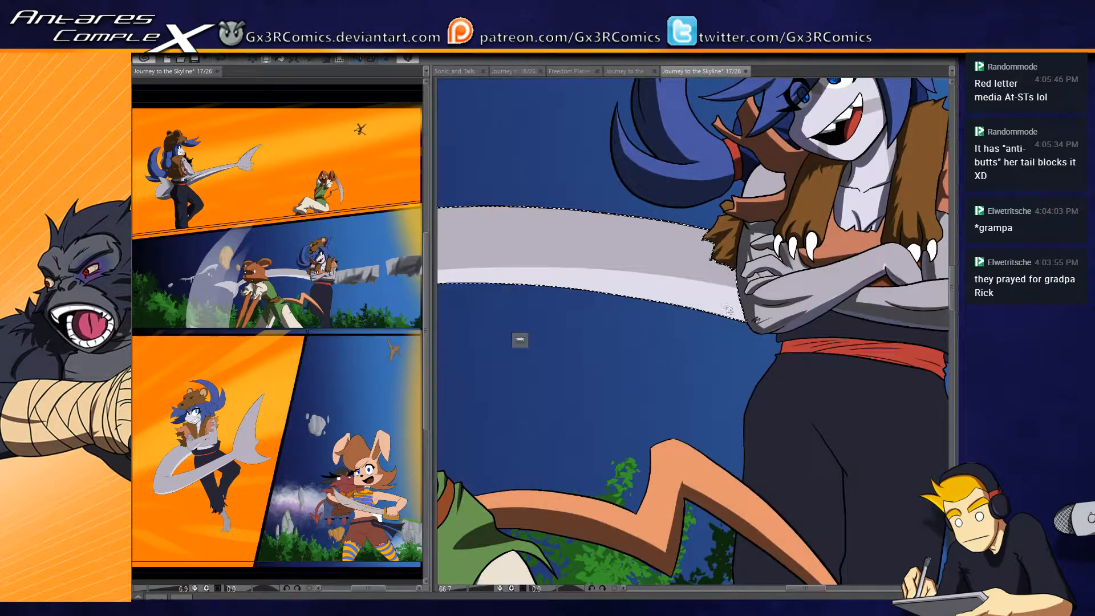
{"action": "scroll", "coordinate": [675, 307], "scroll_direction": "down", "scroll_amount": 2}
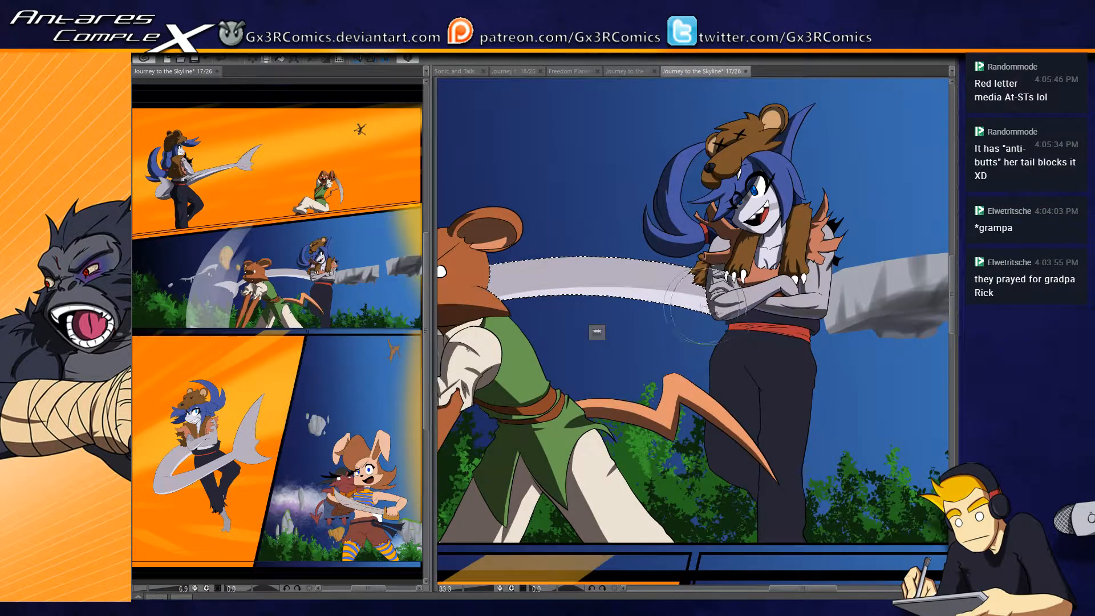
{"action": "mouse_move", "coordinate": [707, 353]}
{"action": "left_mouse_down"}
{"action": "mouse_move", "coordinate": [780, 356]}
{"action": "mouse_move", "coordinate": [616, 345]}
{"action": "left_mouse_up"}
{"action": "left_click_drag", "start_coordinate": [834, 342], "coordinate": [597, 349]}
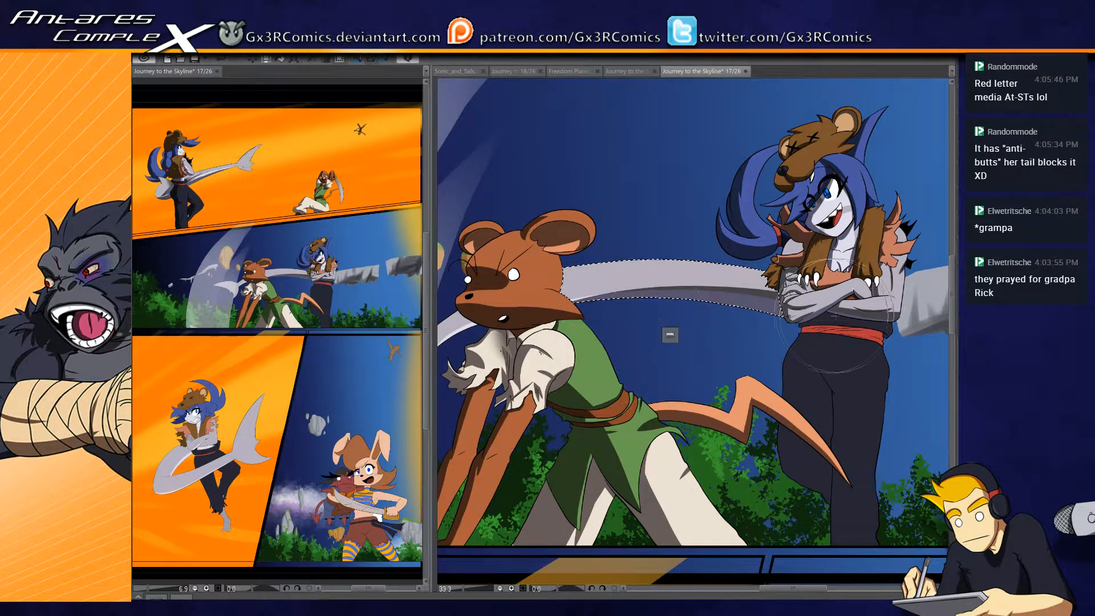
{"action": "left_click_drag", "start_coordinate": [846, 341], "coordinate": [595, 348]}
{"action": "mouse_move", "coordinate": [837, 332]}
{"action": "left_mouse_down"}
{"action": "mouse_move", "coordinate": [573, 359]}
{"action": "mouse_move", "coordinate": [707, 304]}
{"action": "left_mouse_up"}
- Select the shark tail's fin end and paint dark grey shadows on its lower lobe and the underside of the tail stem
{"action": "left_click", "coordinate": [617, 270]}
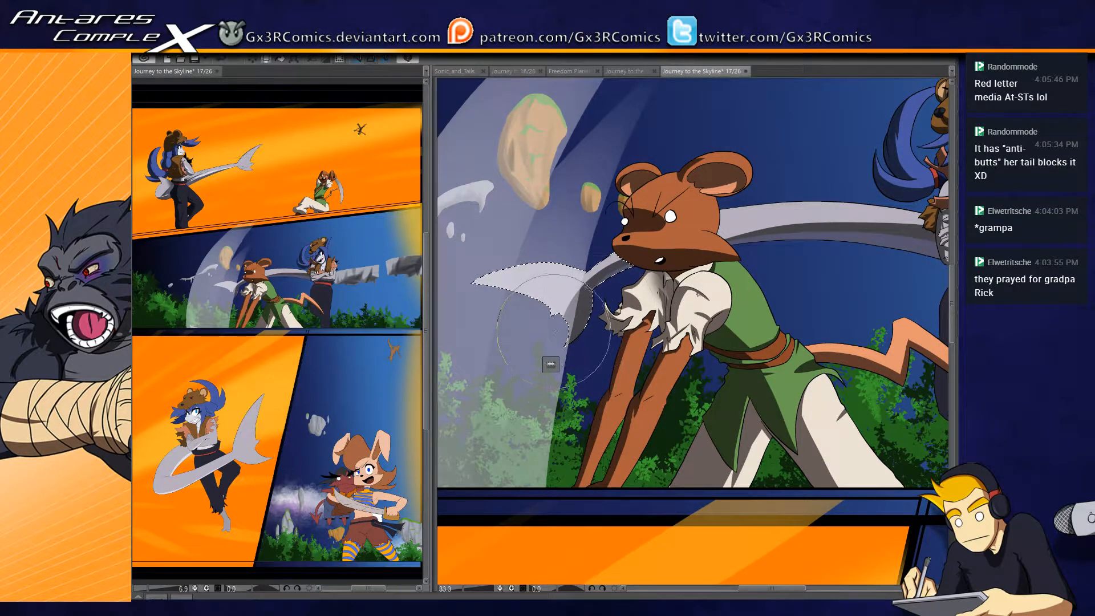
{"action": "scroll", "coordinate": [613, 278], "scroll_direction": "up", "scroll_amount": 2}
{"action": "left_click_drag", "start_coordinate": [609, 281], "coordinate": [695, 223]}
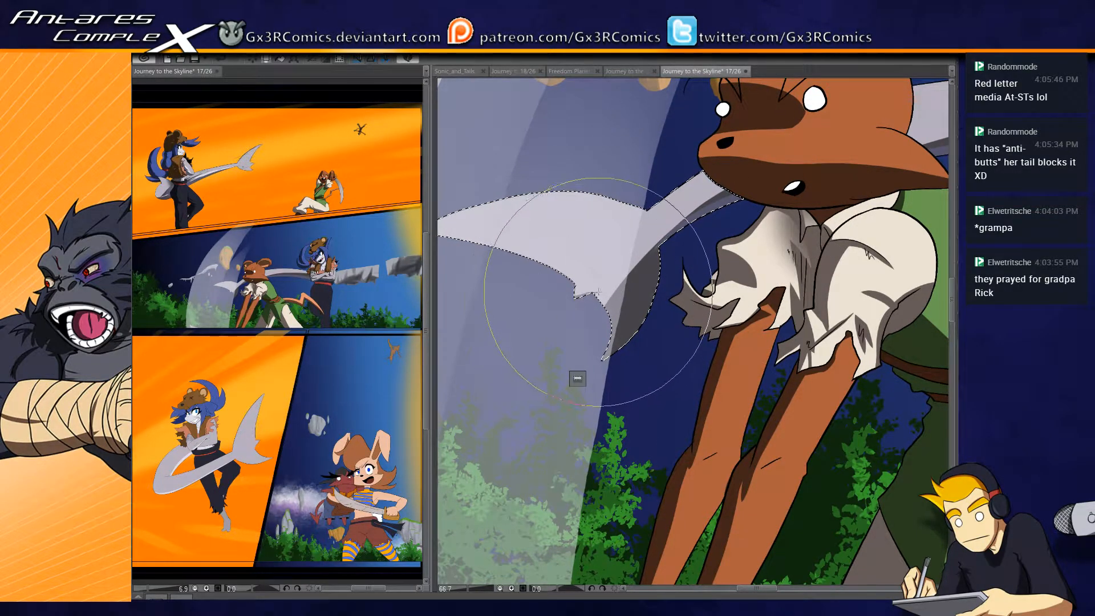
{"action": "left_click_drag", "start_coordinate": [549, 353], "coordinate": [593, 453]}
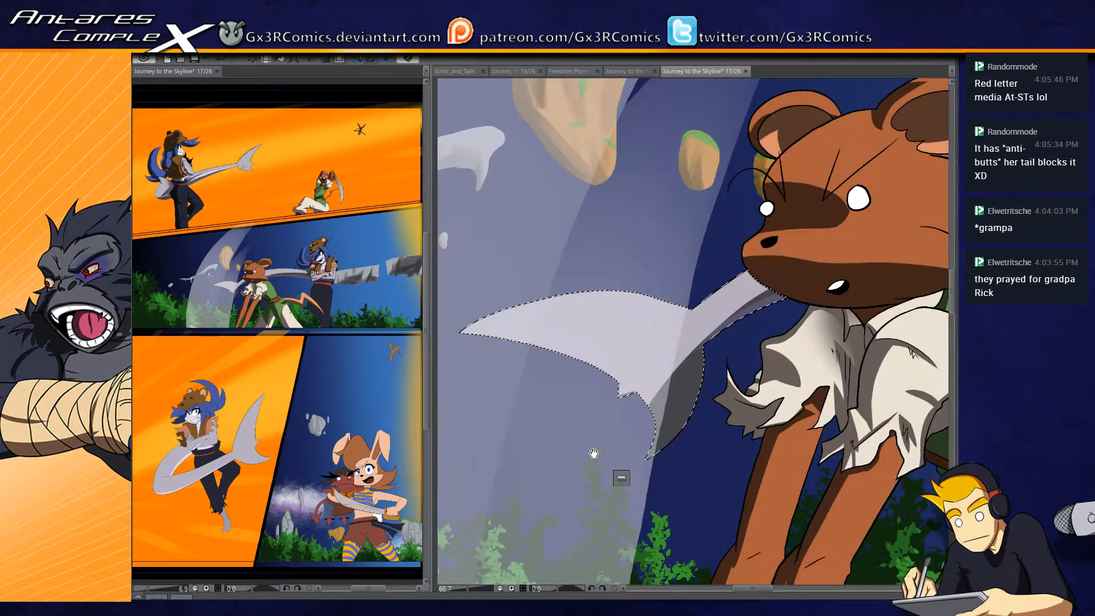
{"action": "left_click_drag", "start_coordinate": [559, 347], "coordinate": [609, 278]}
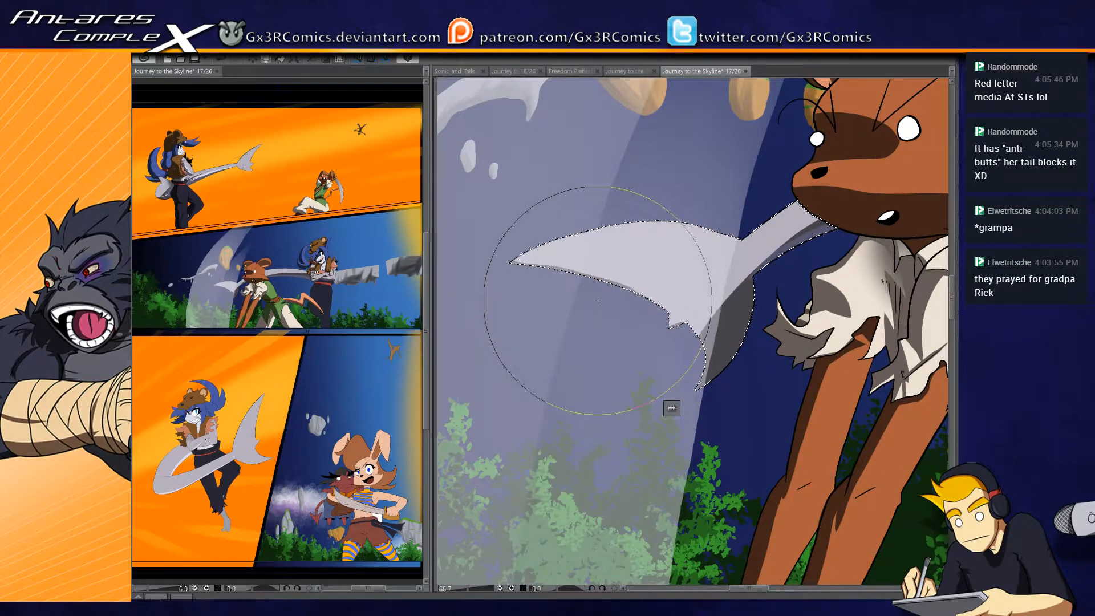
- Refine the thin grey shadow along the lower edge of the fin's long upper lobe
{"action": "scroll", "coordinate": [603, 297], "scroll_direction": "up", "scroll_amount": 1}
{"action": "left_click_drag", "start_coordinate": [576, 302], "coordinate": [707, 301]}
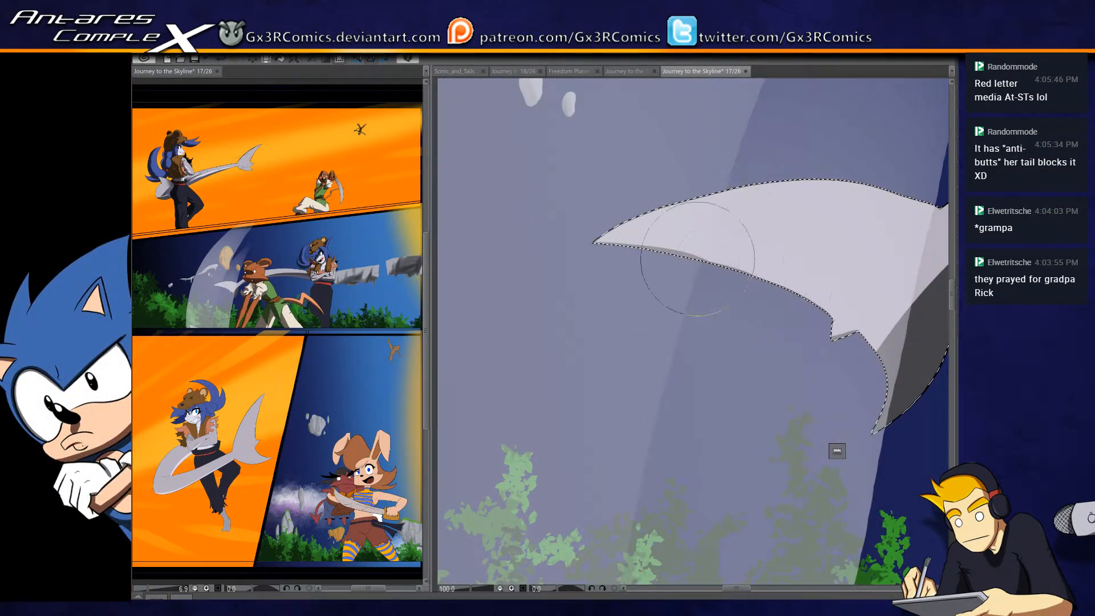
{"action": "left_click_drag", "start_coordinate": [687, 260], "coordinate": [771, 287]}
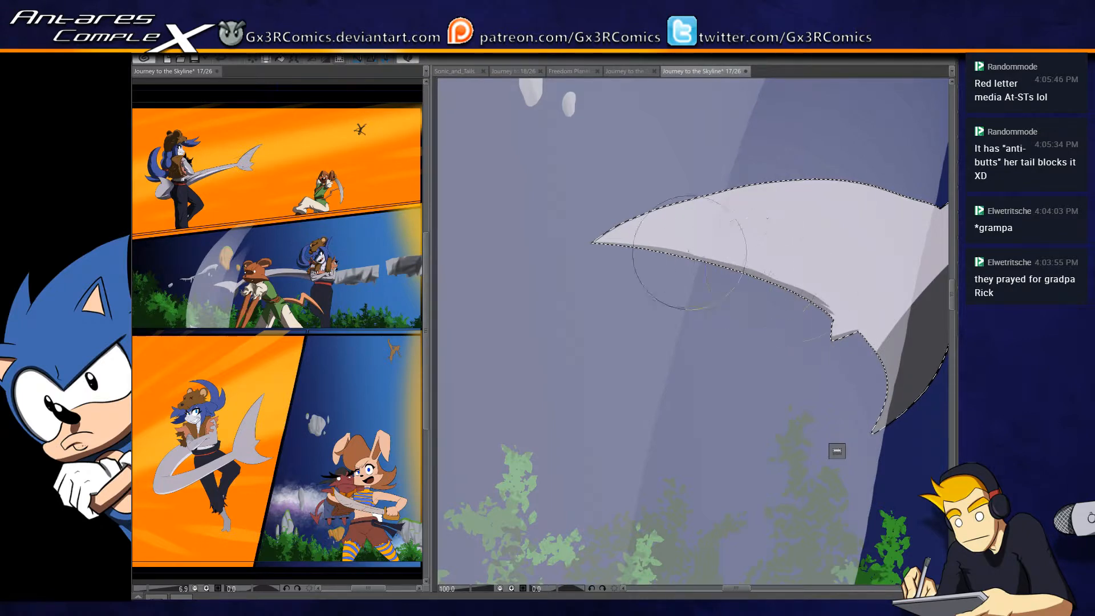
{"action": "left_click_drag", "start_coordinate": [827, 329], "coordinate": [576, 302]}
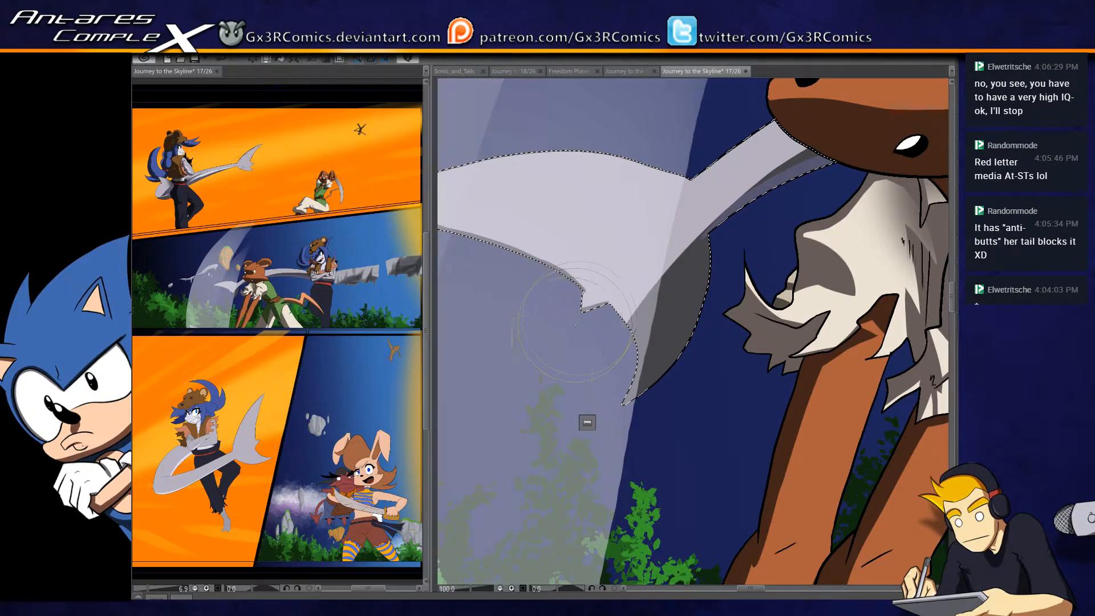
{"action": "scroll", "coordinate": [491, 414], "scroll_direction": "up", "scroll_amount": 3}
{"action": "scroll", "coordinate": [491, 412], "scroll_direction": "down", "scroll_amount": 5}
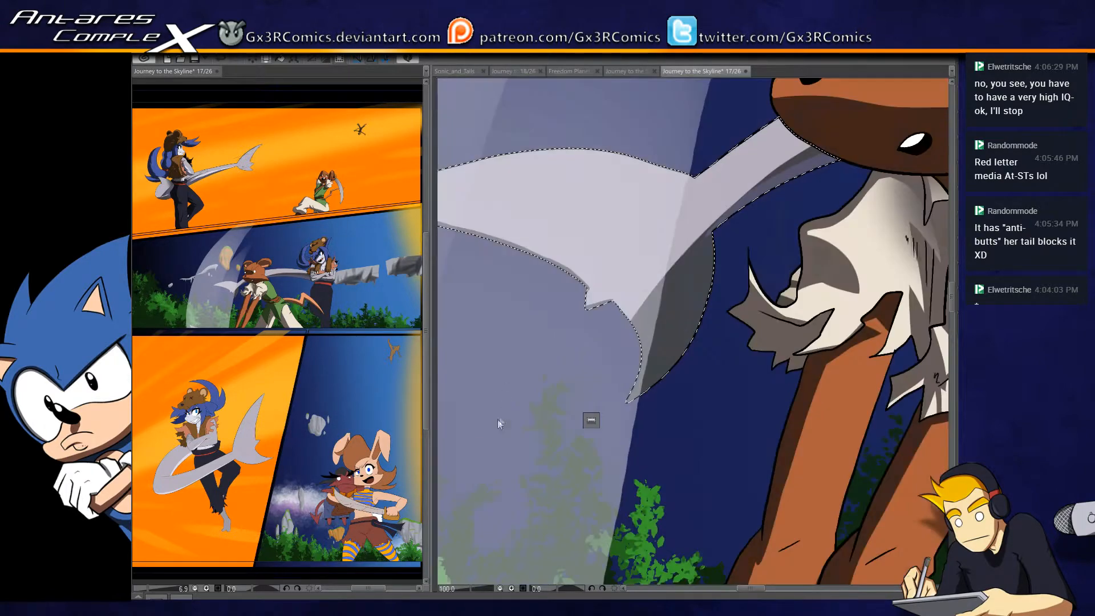
- Select the grey tail section beside the blue-haired character's elbow, touch up its shadow, and clear the selection
{"action": "mouse_move", "coordinate": [893, 438]}
{"action": "left_mouse_down"}
{"action": "mouse_move", "coordinate": [768, 412]}
{"action": "mouse_move", "coordinate": [582, 401]}
{"action": "left_mouse_up"}
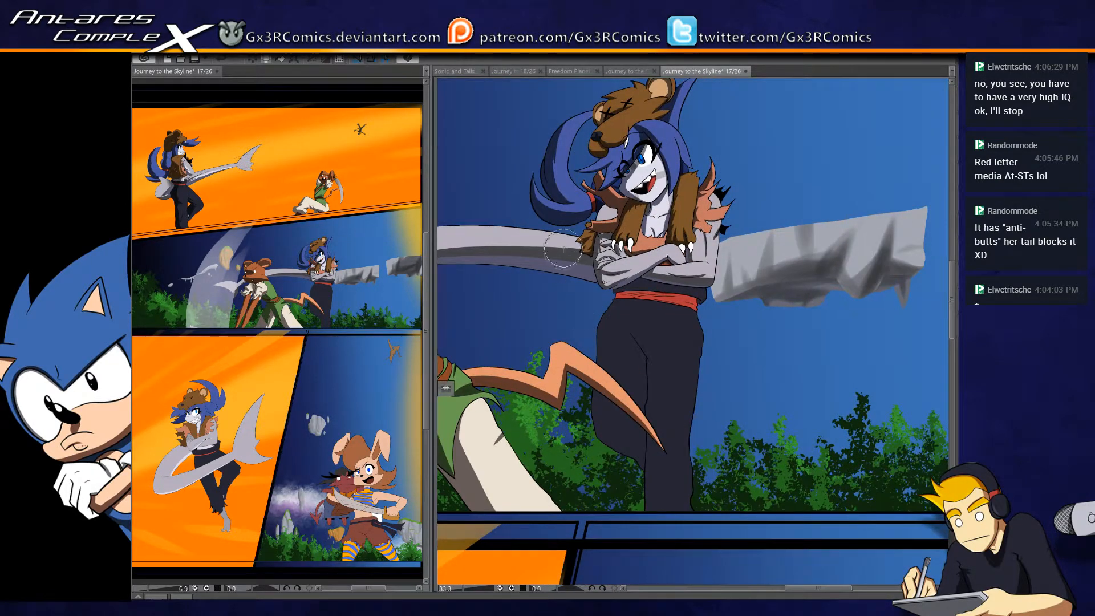
{"action": "left_click", "coordinate": [567, 248]}
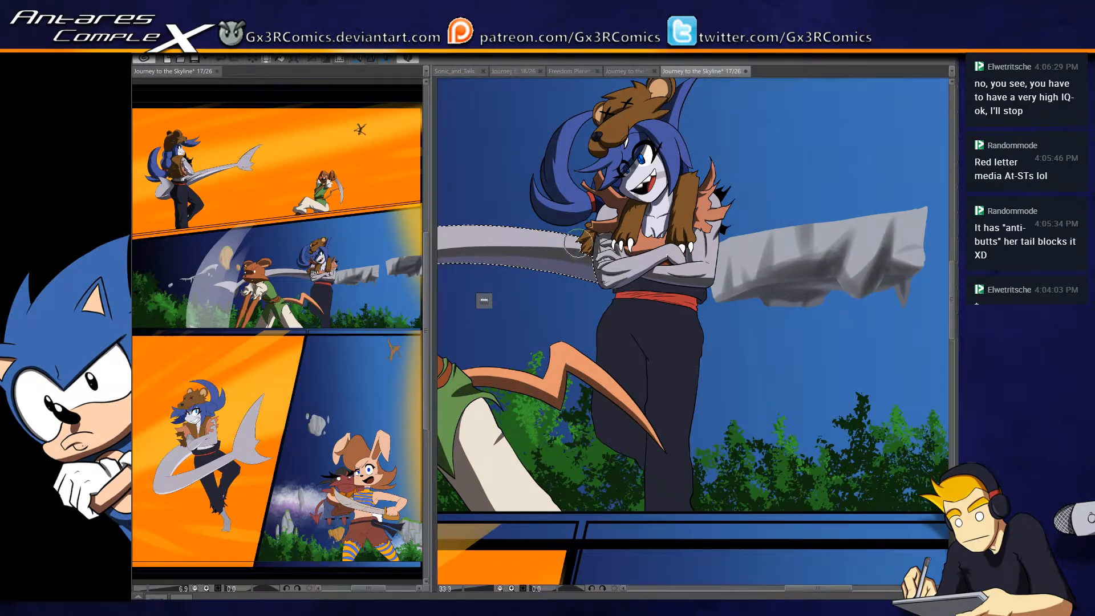
{"action": "key", "text": "ctrl+d"}
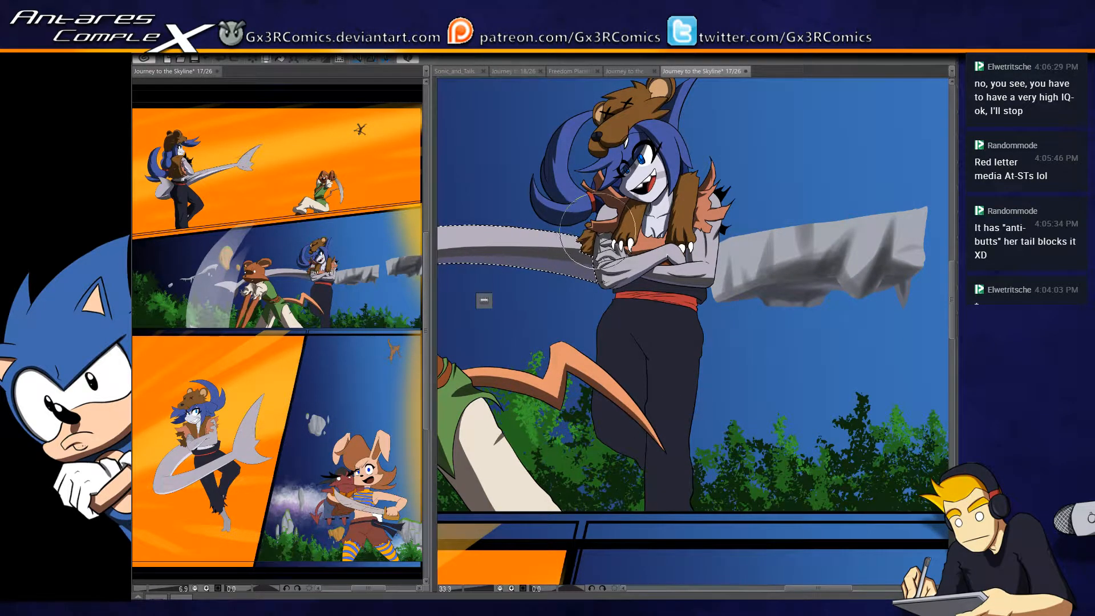
- Select the blue-haired character's trousers and paint darker fold shadows at the crotch and down the inner edge of the standing leg
{"action": "left_click_drag", "start_coordinate": [661, 413], "coordinate": [636, 327]}
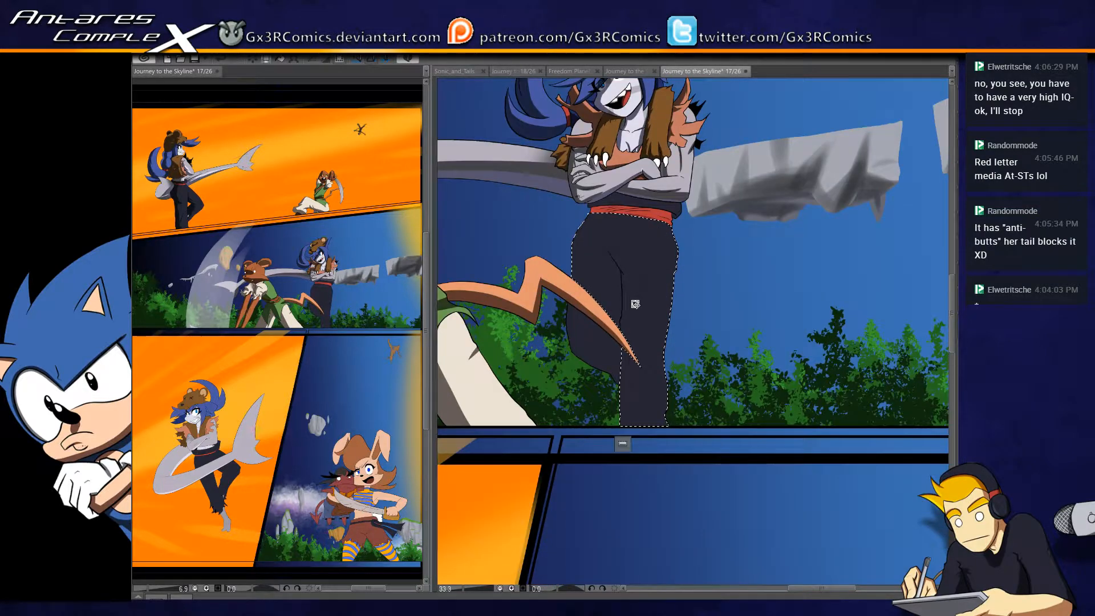
{"action": "scroll", "coordinate": [636, 304], "scroll_direction": "up", "scroll_amount": 2}
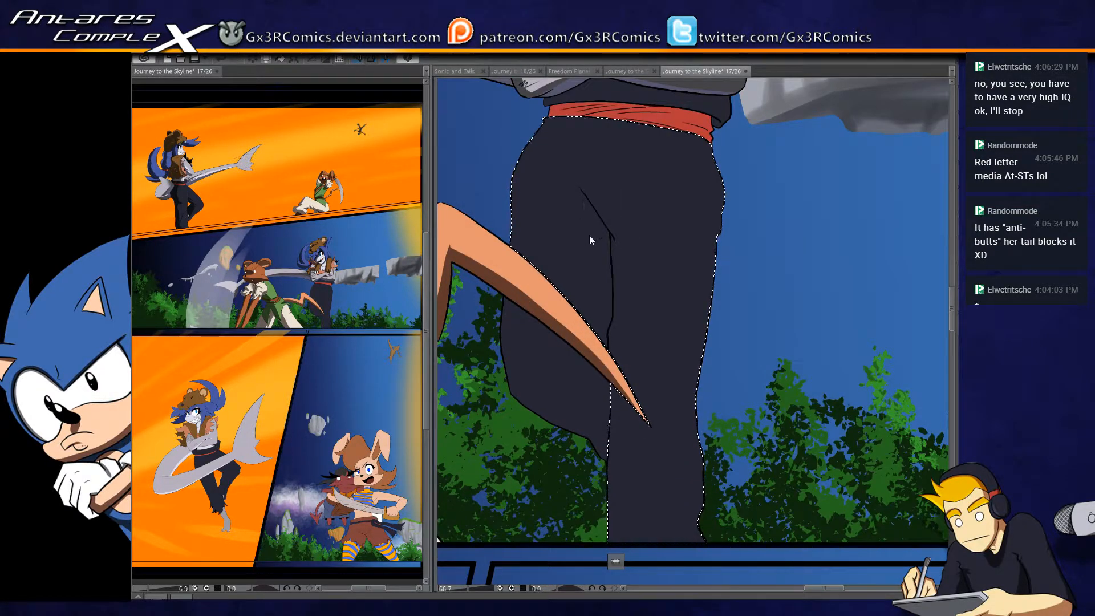
{"action": "mouse_move", "coordinate": [567, 166]}
{"action": "left_mouse_down"}
{"action": "mouse_move", "coordinate": [612, 261]}
{"action": "mouse_move", "coordinate": [613, 350]}
{"action": "left_mouse_up"}
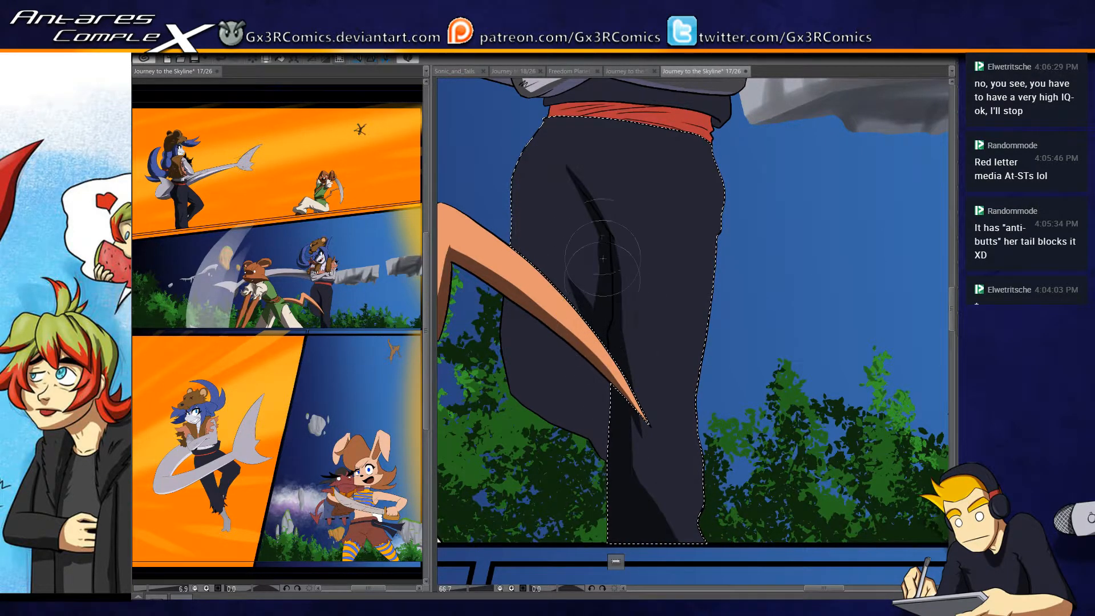
{"action": "mouse_move", "coordinate": [577, 256]}
{"action": "left_mouse_down"}
{"action": "mouse_move", "coordinate": [594, 290]}
{"action": "mouse_move", "coordinate": [582, 240]}
{"action": "mouse_move", "coordinate": [565, 308]}
{"action": "left_mouse_up"}
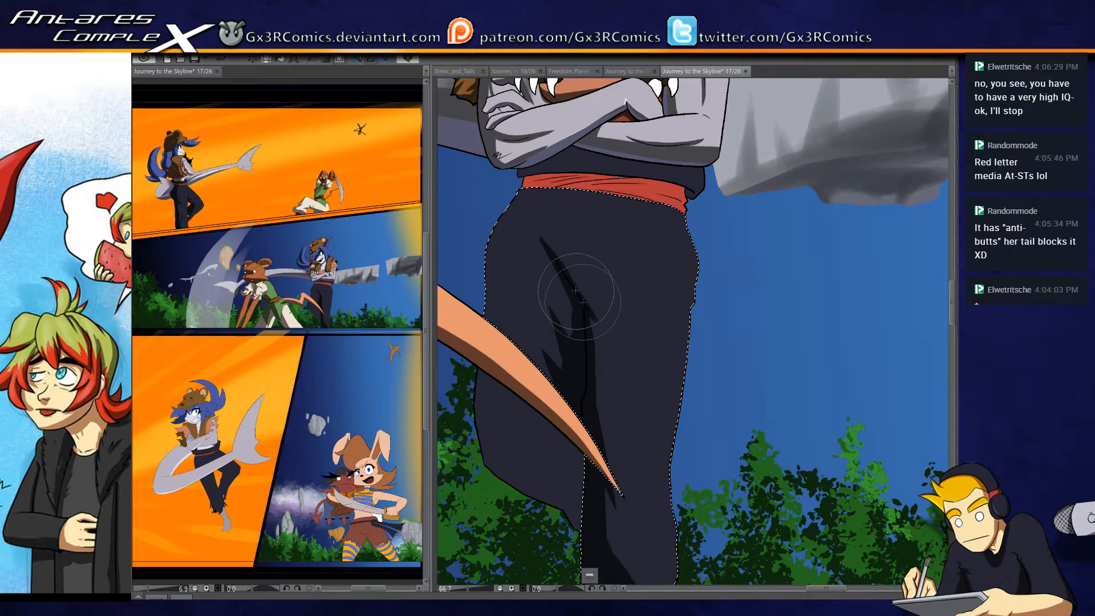
{"action": "left_click_drag", "start_coordinate": [550, 388], "coordinate": [557, 303]}
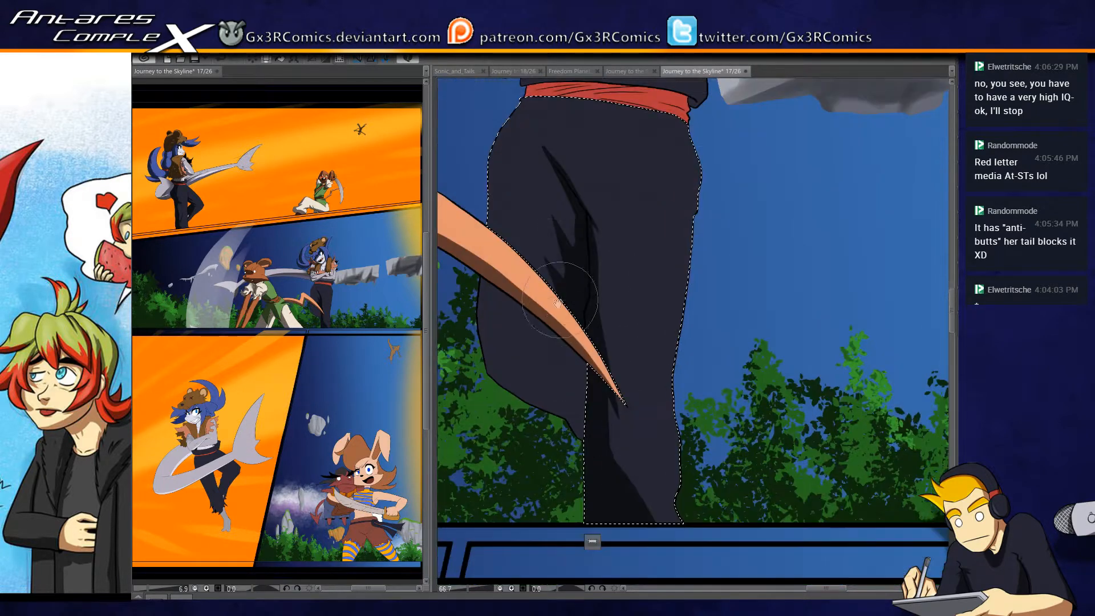
- Paint a near-black shadow over the bent leg's section below the mouse character's orange tail
{"action": "mouse_move", "coordinate": [491, 369]}
{"action": "left_mouse_down"}
{"action": "mouse_move", "coordinate": [600, 511]}
{"action": "mouse_move", "coordinate": [506, 377]}
{"action": "mouse_move", "coordinate": [552, 403]}
{"action": "mouse_move", "coordinate": [580, 451]}
{"action": "mouse_move", "coordinate": [490, 366]}
{"action": "mouse_move", "coordinate": [583, 428]}
{"action": "left_mouse_up"}
{"action": "left_click_drag", "start_coordinate": [488, 337], "coordinate": [618, 426]}
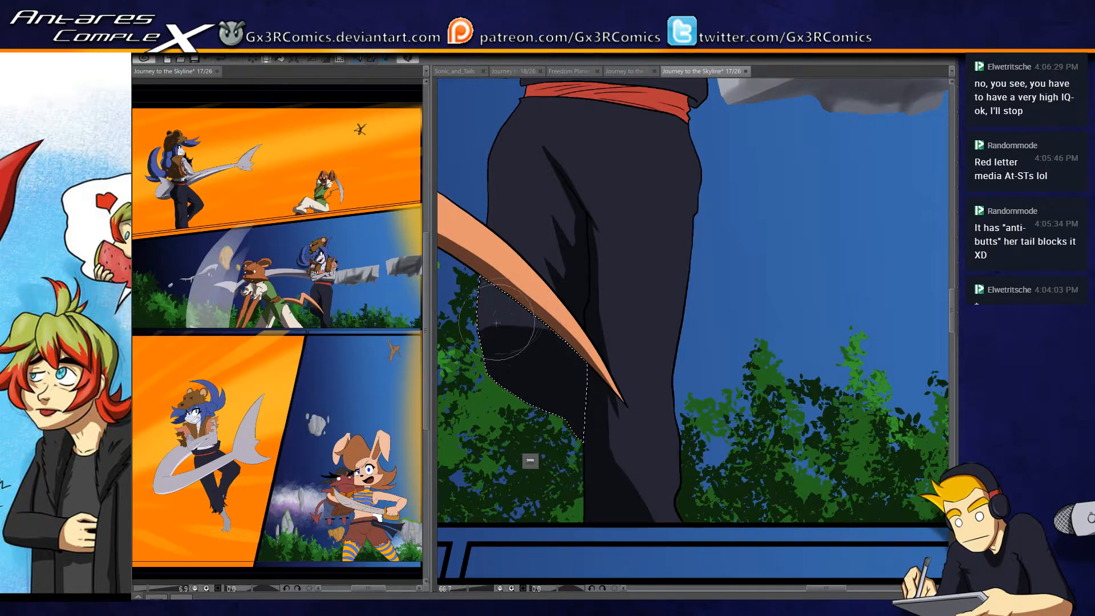
{"action": "left_click_drag", "start_coordinate": [502, 316], "coordinate": [613, 374]}
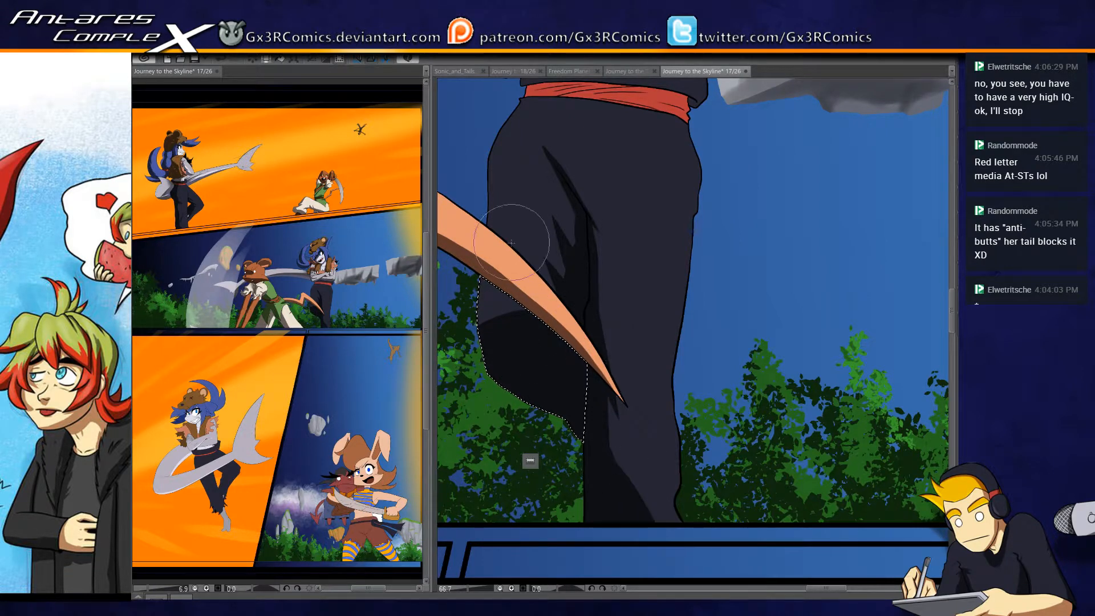
{"action": "mouse_move", "coordinate": [482, 304]}
{"action": "left_mouse_down"}
{"action": "mouse_move", "coordinate": [499, 317]}
{"action": "mouse_move", "coordinate": [515, 384]}
{"action": "mouse_move", "coordinate": [564, 334]}
{"action": "left_mouse_up"}
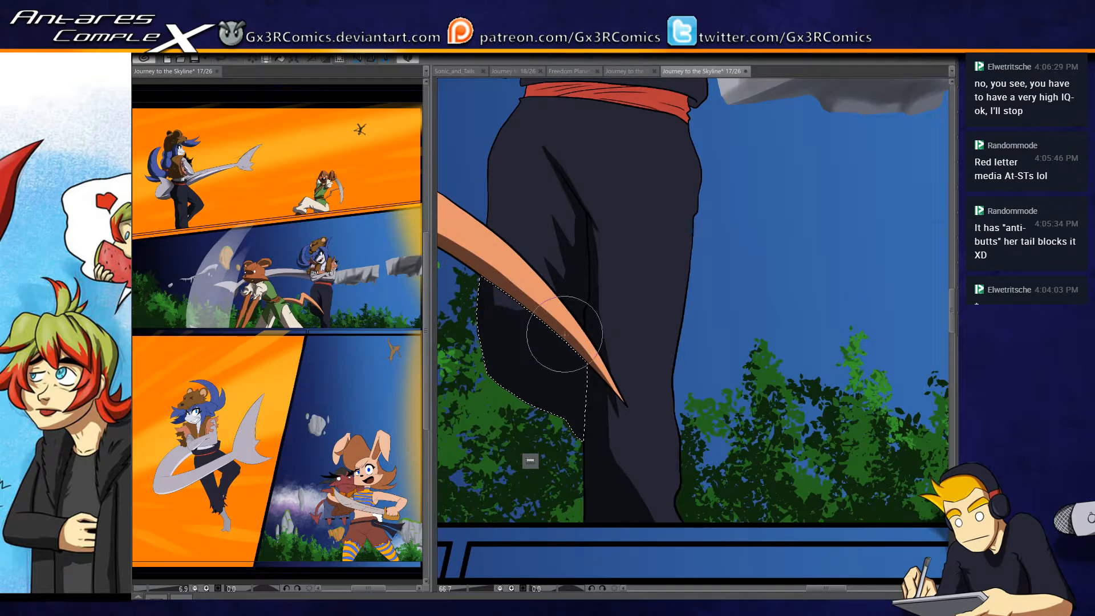
{"action": "left_click_drag", "start_coordinate": [494, 273], "coordinate": [516, 345]}
- Select the trouser section above the orange tail, paint a dark shadow along the thigh's outer edge, and clear the selection
{"action": "key", "text": "w"}
{"action": "left_click", "coordinate": [534, 260]}
{"action": "key", "text": "b"}
{"action": "left_click_drag", "start_coordinate": [550, 163], "coordinate": [520, 397]}
{"action": "left_click_drag", "start_coordinate": [540, 182], "coordinate": [519, 319]}
{"action": "mouse_move", "coordinate": [568, 143]}
{"action": "left_mouse_down"}
{"action": "mouse_move", "coordinate": [527, 249]}
{"action": "mouse_move", "coordinate": [540, 438]}
{"action": "left_mouse_up"}
{"action": "key", "text": "ctrl+d"}
- Reselect the bent leg's section below the orange tail, touch up its shadow, and clear the selection
{"action": "key", "text": "w"}
{"action": "left_click", "coordinate": [532, 377]}
{"action": "key", "text": "b"}
{"action": "left_click_drag", "start_coordinate": [518, 346], "coordinate": [537, 435]}
{"action": "key", "text": "ctrl+d"}
- Paint a near-black shadow on the dark shirt strip between the crossed arms and the red sash
{"action": "left_click_drag", "start_coordinate": [554, 262], "coordinate": [495, 385]}
{"action": "left_click_drag", "start_coordinate": [520, 274], "coordinate": [545, 283]}
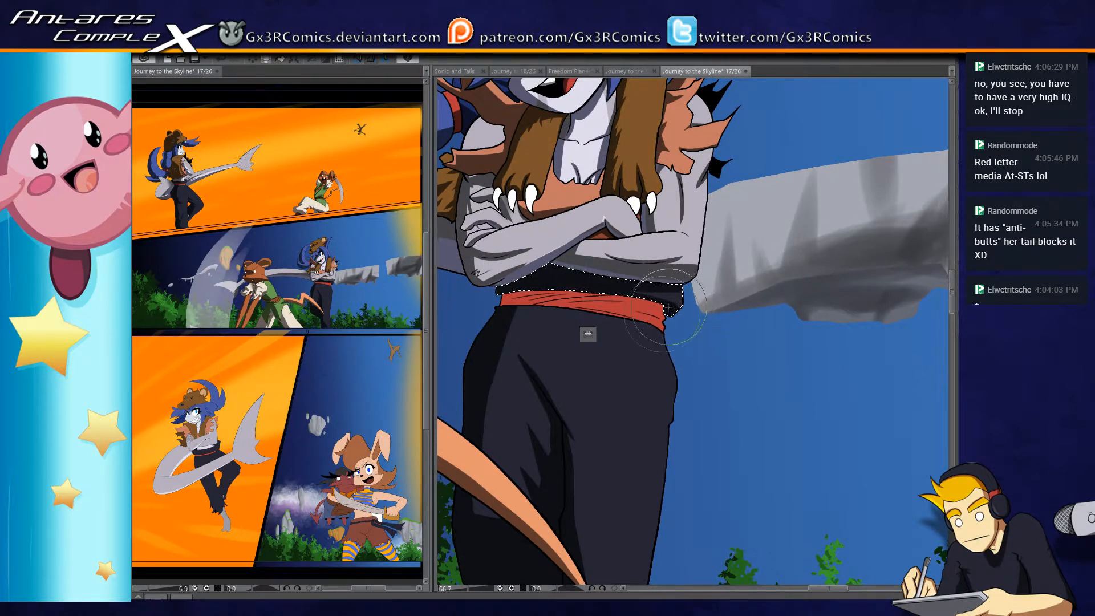
{"action": "left_click_drag", "start_coordinate": [593, 349], "coordinate": [607, 373]}
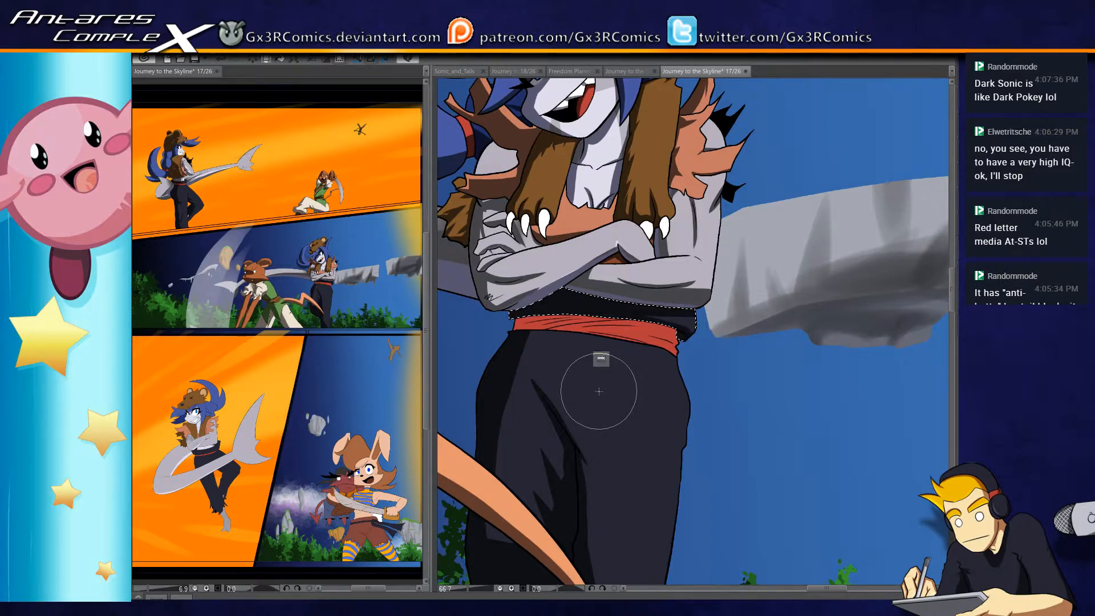
{"action": "mouse_move", "coordinate": [678, 225]}
{"action": "left_mouse_down"}
{"action": "mouse_move", "coordinate": [655, 294]}
{"action": "mouse_move", "coordinate": [713, 205]}
{"action": "left_mouse_up"}
{"action": "left_click_drag", "start_coordinate": [628, 338], "coordinate": [623, 288]}
- Select the red waist sash and paint a dark red shadow over the end beneath the character's elbow
{"action": "key", "text": "w"}
{"action": "left_click", "coordinate": [599, 261]}
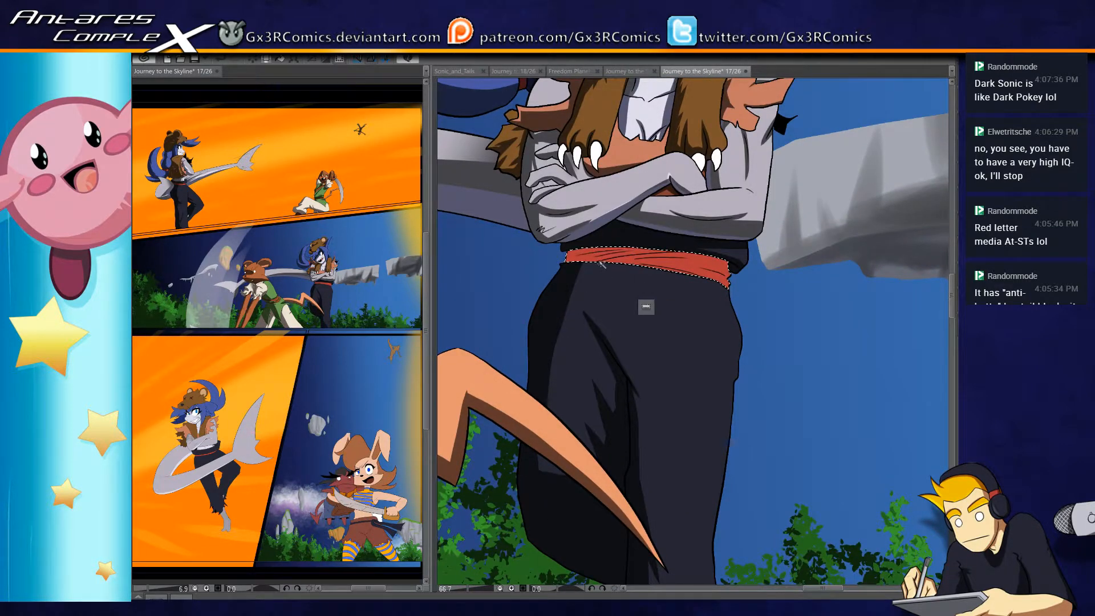
{"action": "key", "text": "b"}
{"action": "left_click_drag", "start_coordinate": [567, 220], "coordinate": [564, 273]}
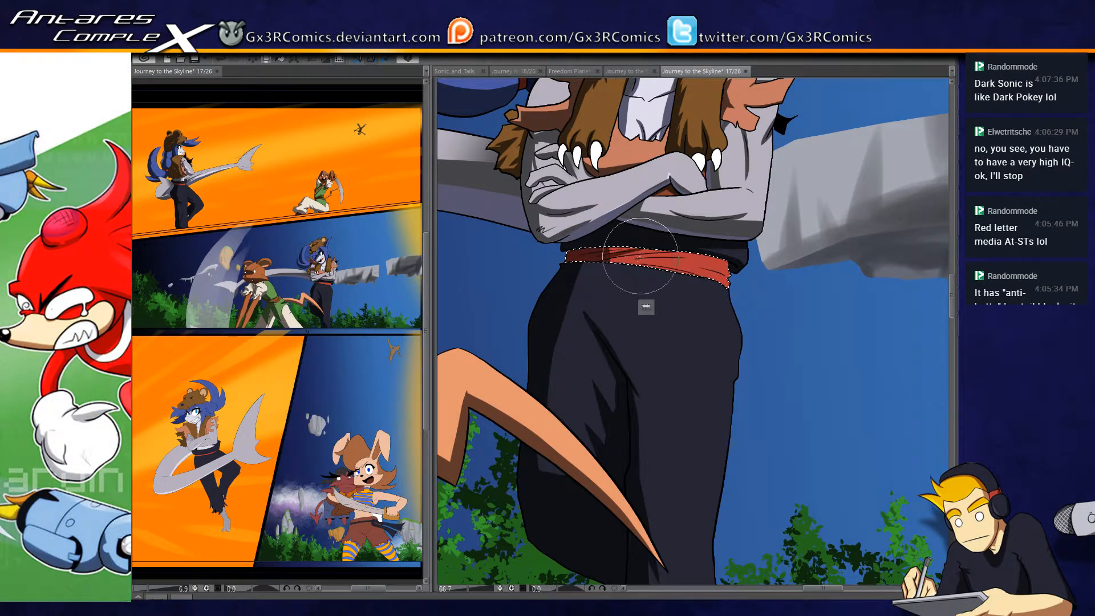
{"action": "scroll", "coordinate": [646, 262], "scroll_direction": "up", "scroll_amount": 4}
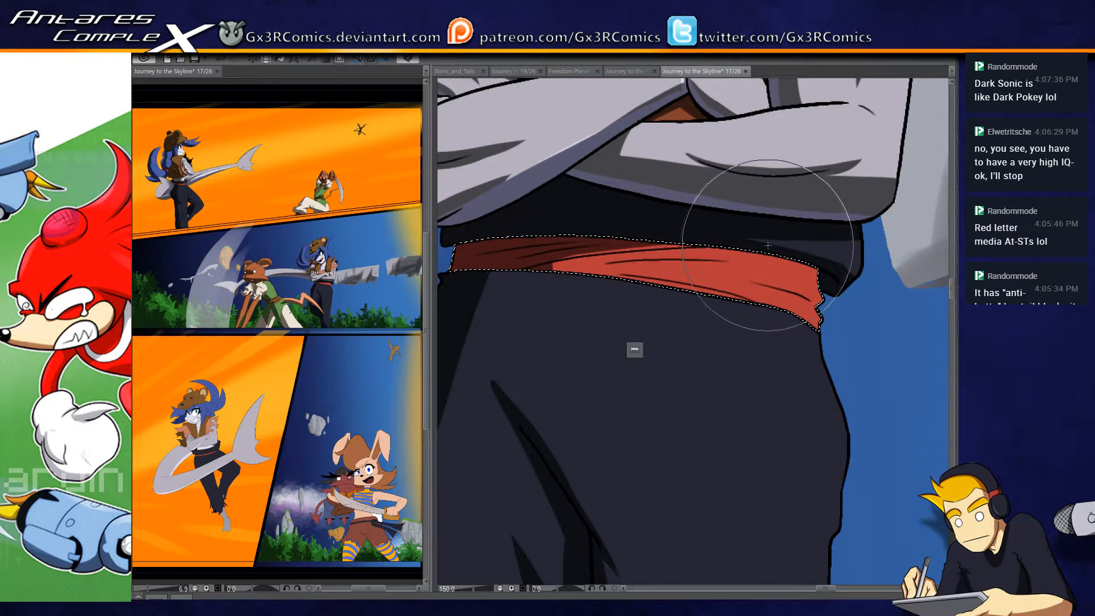
- Paint a thin dark red fold shadow across the middle of the sash, undoing and redrawing the strokes as needed
{"action": "left_click_drag", "start_coordinate": [758, 242], "coordinate": [660, 270]}
{"action": "mouse_move", "coordinate": [737, 249]}
{"action": "left_mouse_down"}
{"action": "mouse_move", "coordinate": [592, 265]}
{"action": "mouse_move", "coordinate": [728, 263]}
{"action": "left_mouse_up"}
{"action": "key", "text": "ctrl+z"}
{"action": "left_click_drag", "start_coordinate": [590, 268], "coordinate": [738, 263]}
{"action": "key", "text": "ctrl+z"}
{"action": "left_click_drag", "start_coordinate": [604, 263], "coordinate": [733, 263]}
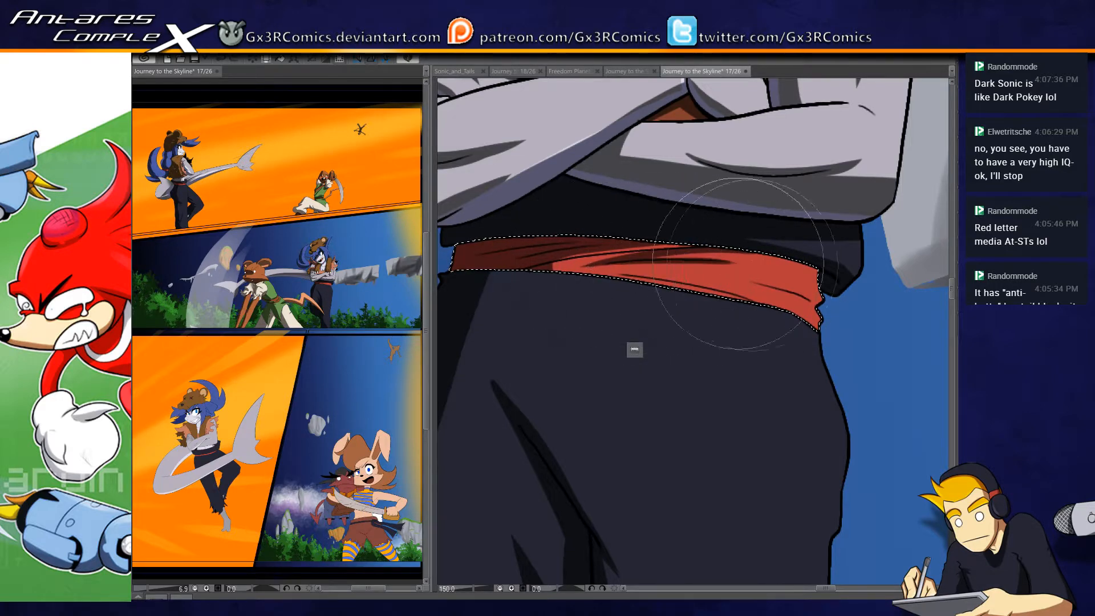
- Add dark red crease shadows towards the sash's knotted end and clear the selection
{"action": "left_click_drag", "start_coordinate": [650, 322], "coordinate": [615, 340]}
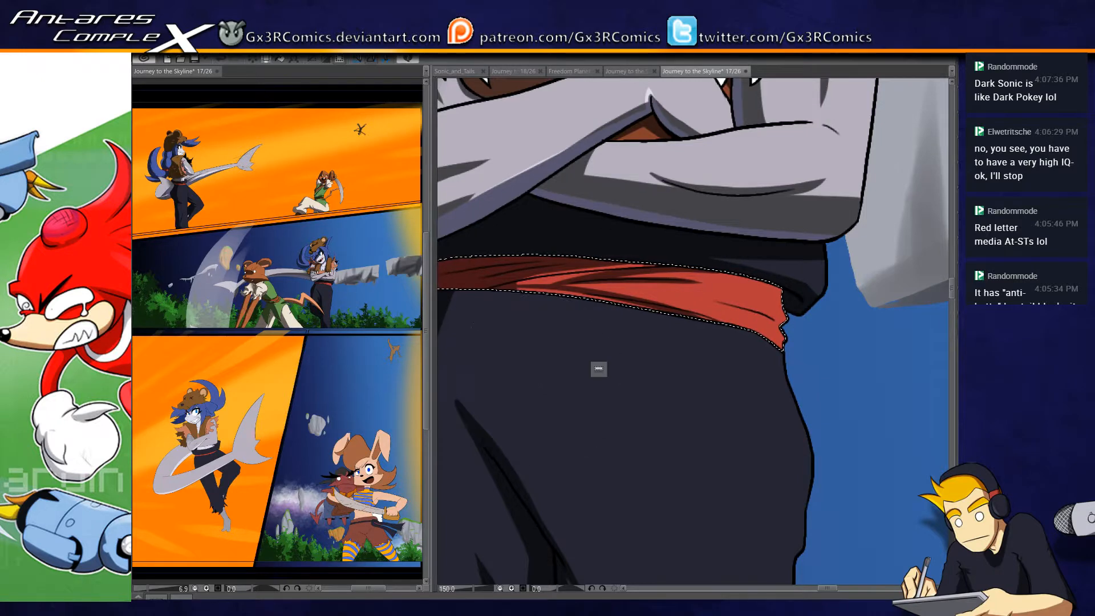
{"action": "left_click_drag", "start_coordinate": [695, 320], "coordinate": [723, 219]}
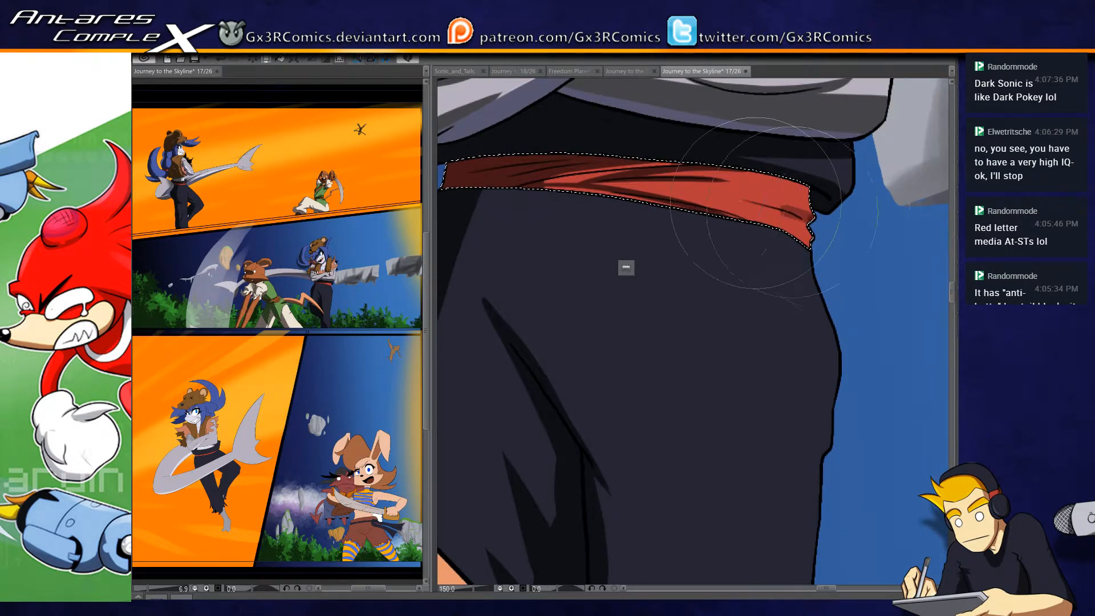
{"action": "left_click_drag", "start_coordinate": [743, 210], "coordinate": [590, 379]}
{"action": "key", "text": "ctrl+d"}
{"action": "left_click_drag", "start_coordinate": [557, 246], "coordinate": [647, 356]}
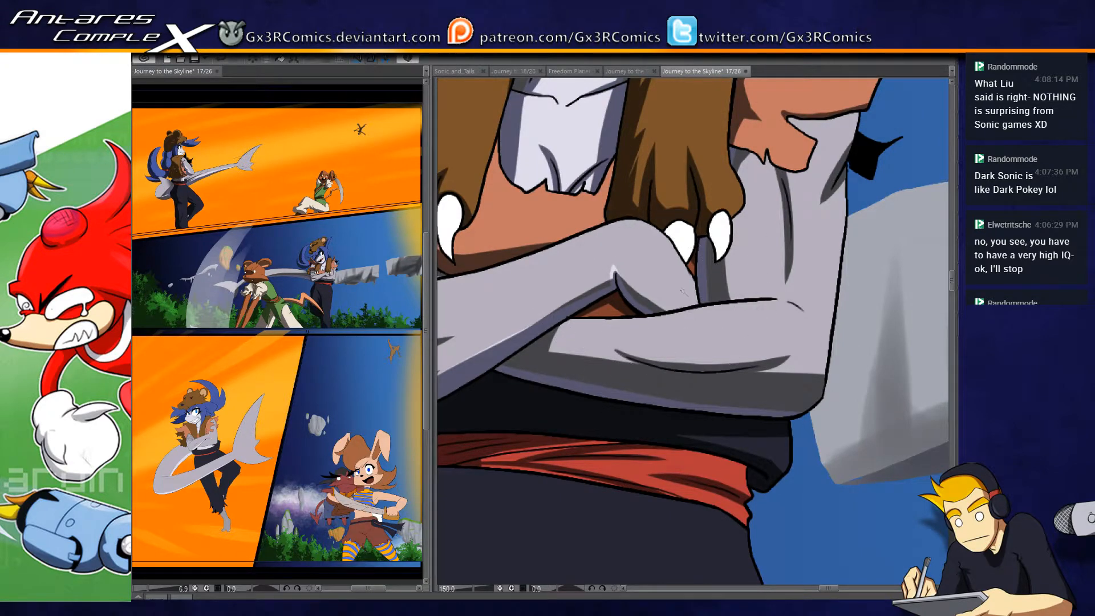
- Select the upper crossed forearm, paint a soft grey shadow on its hand with a large brush, and clear the selection
{"action": "key", "text": "["}
{"action": "key", "text": "["}
{"action": "key", "text": "["}
{"action": "key", "text": "["}
{"action": "key", "text": "["}
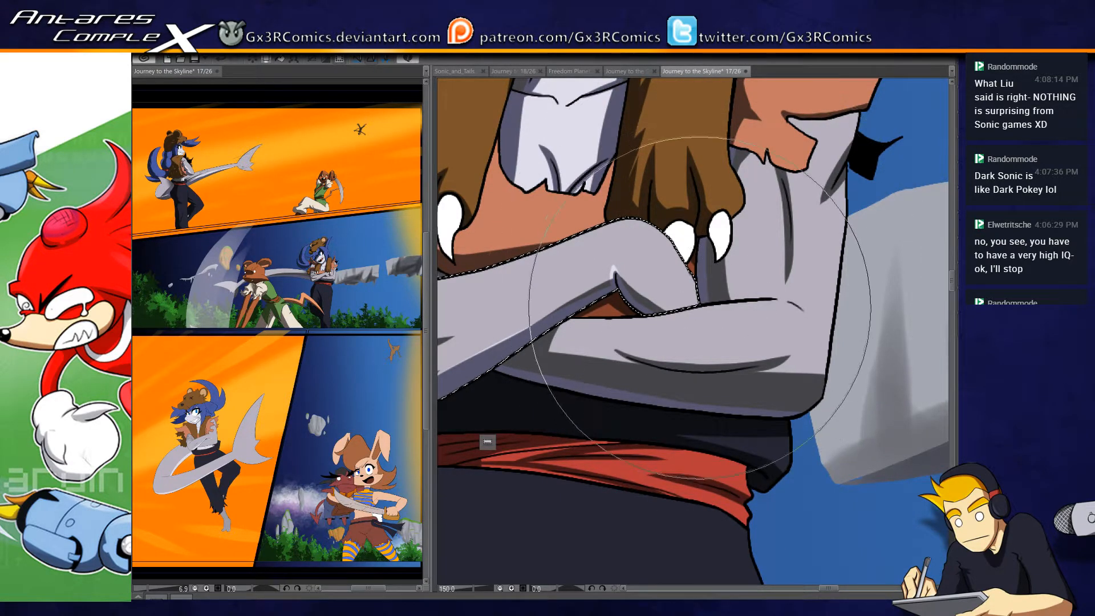
{"action": "left_click_drag", "start_coordinate": [707, 265], "coordinate": [707, 316]}
{"action": "key", "text": "ctrl+d"}
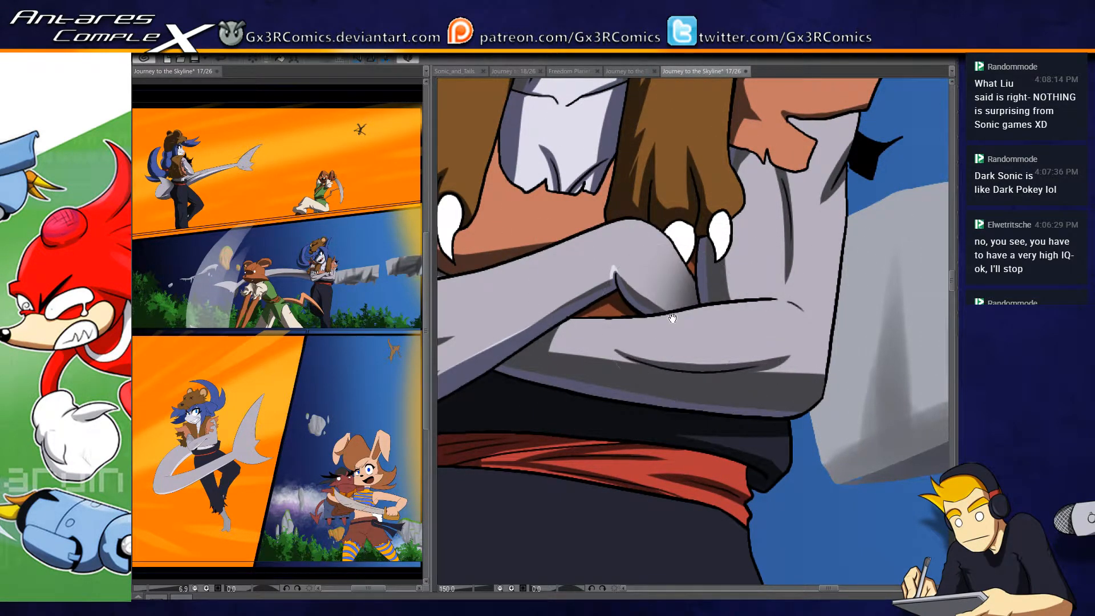
- Try touching up the selected blue hair beside the face, undo the last action, and clear the selection
{"action": "left_click_drag", "start_coordinate": [791, 77], "coordinate": [668, 353]}
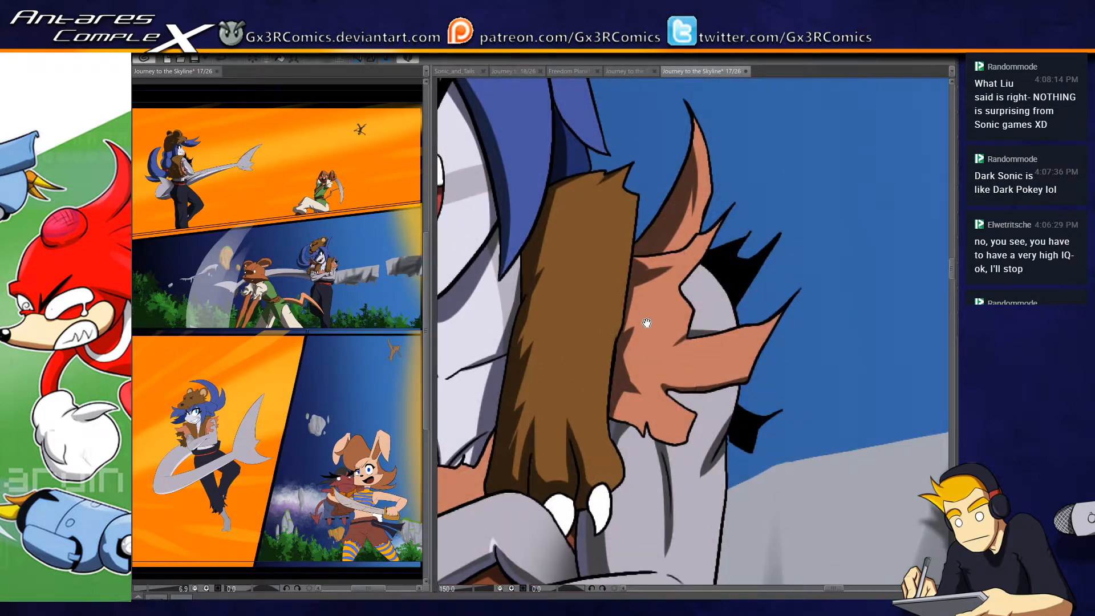
{"action": "left_click_drag", "start_coordinate": [530, 240], "coordinate": [557, 409]}
{"action": "key", "text": "ctrl+d"}
{"action": "key", "text": "ctrl+z"}
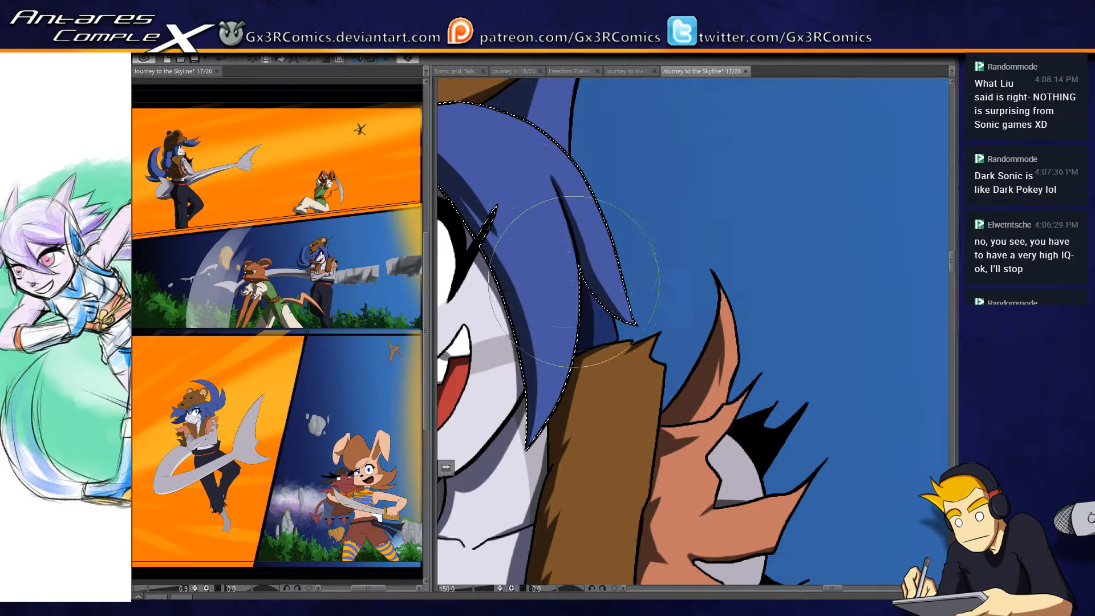
{"action": "key", "text": "ctrl+d"}
- Examine the shading of the whole second panel and the unshaded shark-tailed character in the orange panel below it
{"action": "left_click_drag", "start_coordinate": [522, 108], "coordinate": [722, 267]}
{"action": "scroll", "coordinate": [663, 371], "scroll_direction": "down", "scroll_amount": 2}
{"action": "scroll", "coordinate": [662, 371], "scroll_direction": "down", "scroll_amount": 2}
{"action": "left_click_drag", "start_coordinate": [665, 463], "coordinate": [705, 225]}
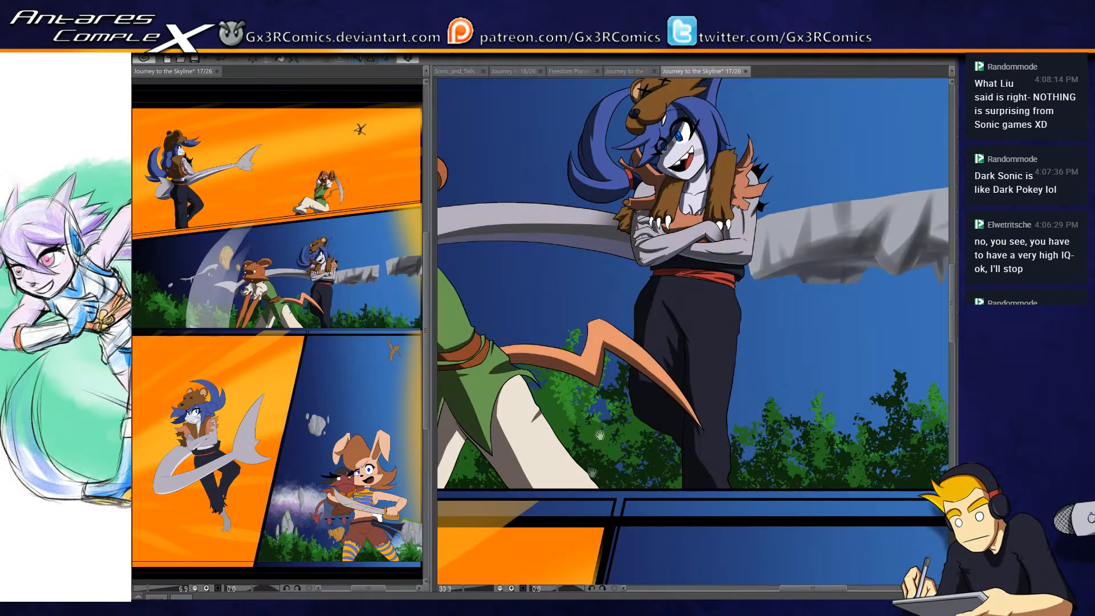
{"action": "left_click_drag", "start_coordinate": [595, 461], "coordinate": [620, 267]}
{"action": "left_click_drag", "start_coordinate": [589, 330], "coordinate": [675, 373]}
{"action": "left_click_drag", "start_coordinate": [574, 372], "coordinate": [685, 485]}
{"action": "left_click_drag", "start_coordinate": [597, 481], "coordinate": [607, 404]}
{"action": "left_click_drag", "start_coordinate": [684, 516], "coordinate": [638, 377]}
{"action": "left_click_drag", "start_coordinate": [514, 492], "coordinate": [758, 349]}
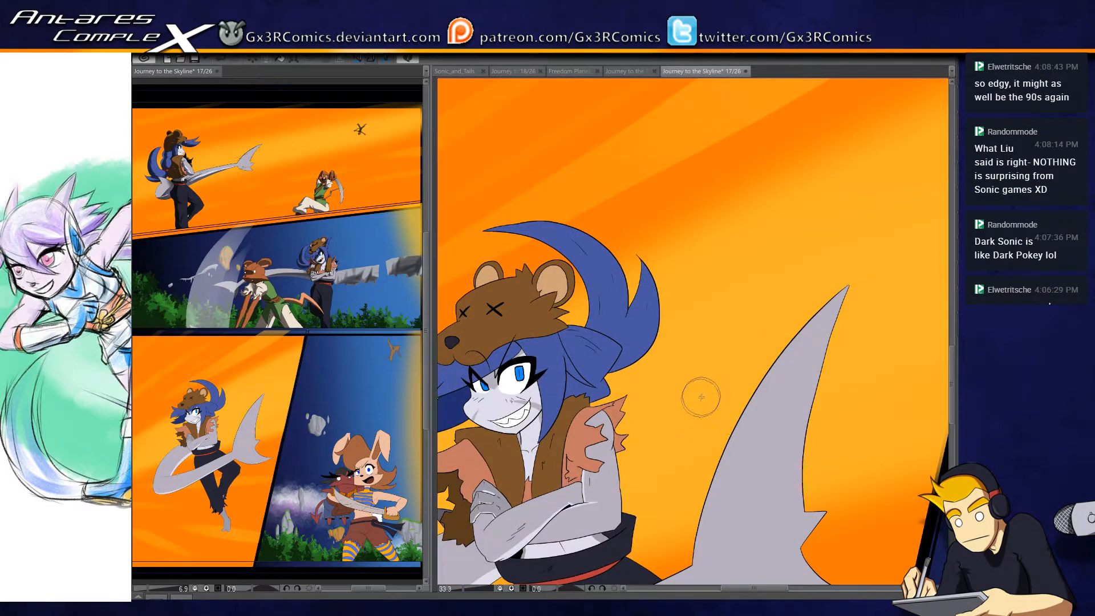
- Examine the page's panels together, comparing the gutters and borders around the upper, middle and lower panels
{"action": "scroll", "coordinate": [696, 408], "scroll_direction": "down", "scroll_amount": 3}
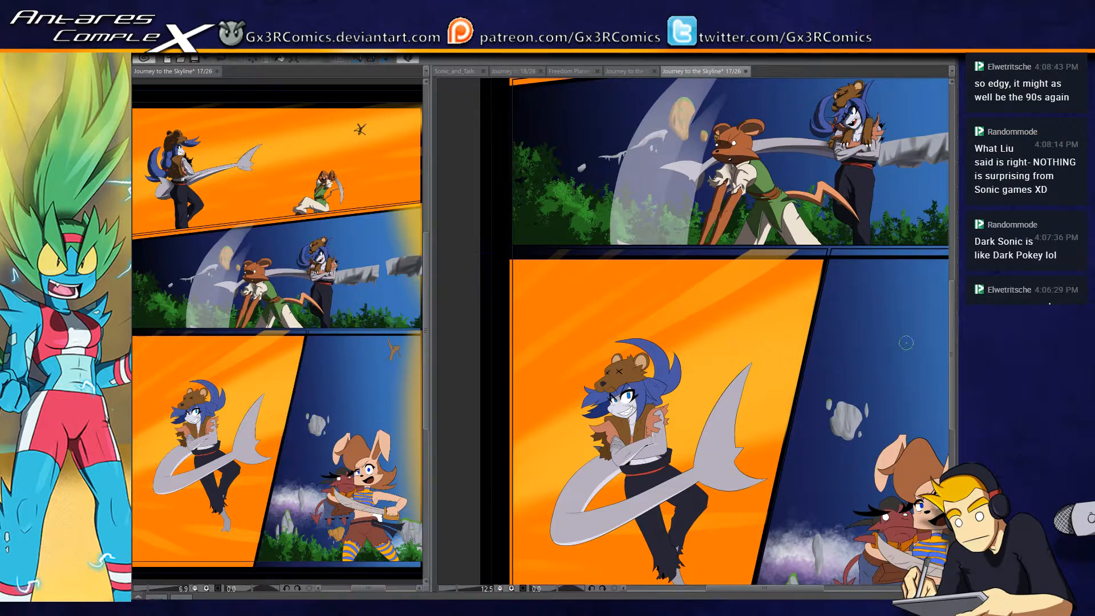
{"action": "left_click_drag", "start_coordinate": [767, 354], "coordinate": [575, 426]}
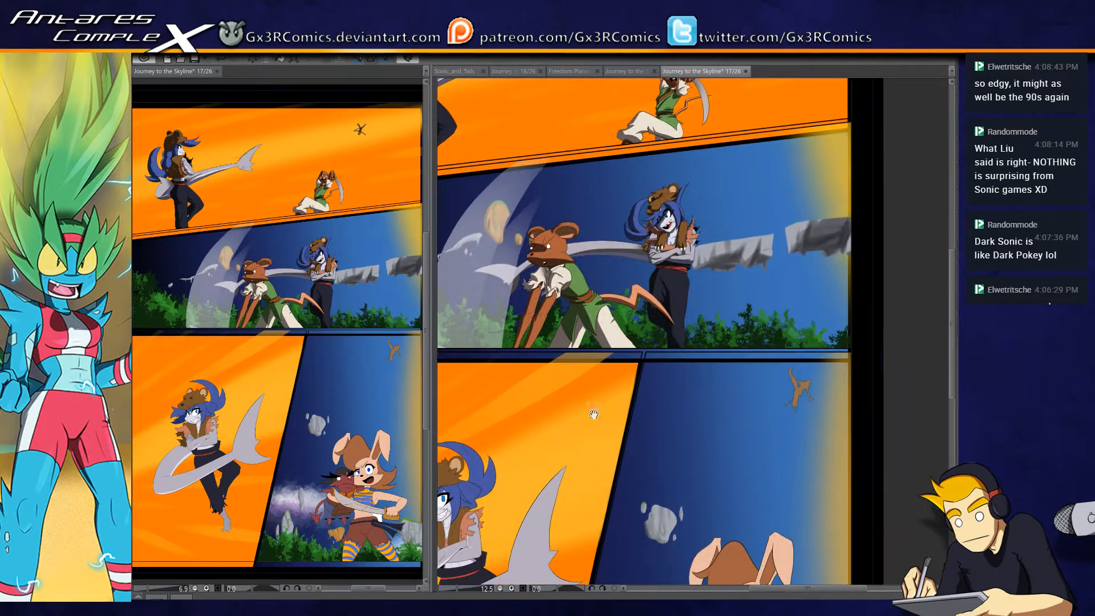
{"action": "left_click_drag", "start_coordinate": [687, 502], "coordinate": [735, 464]}
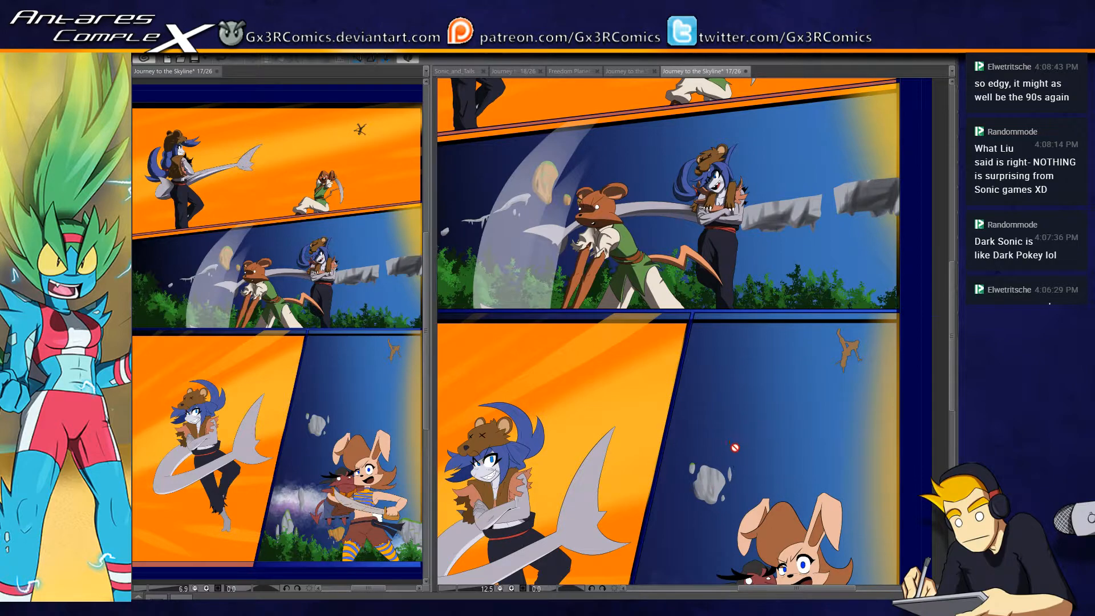
{"action": "left_click_drag", "start_coordinate": [664, 381], "coordinate": [707, 500]}
{"action": "left_click_drag", "start_coordinate": [653, 341], "coordinate": [697, 426]}
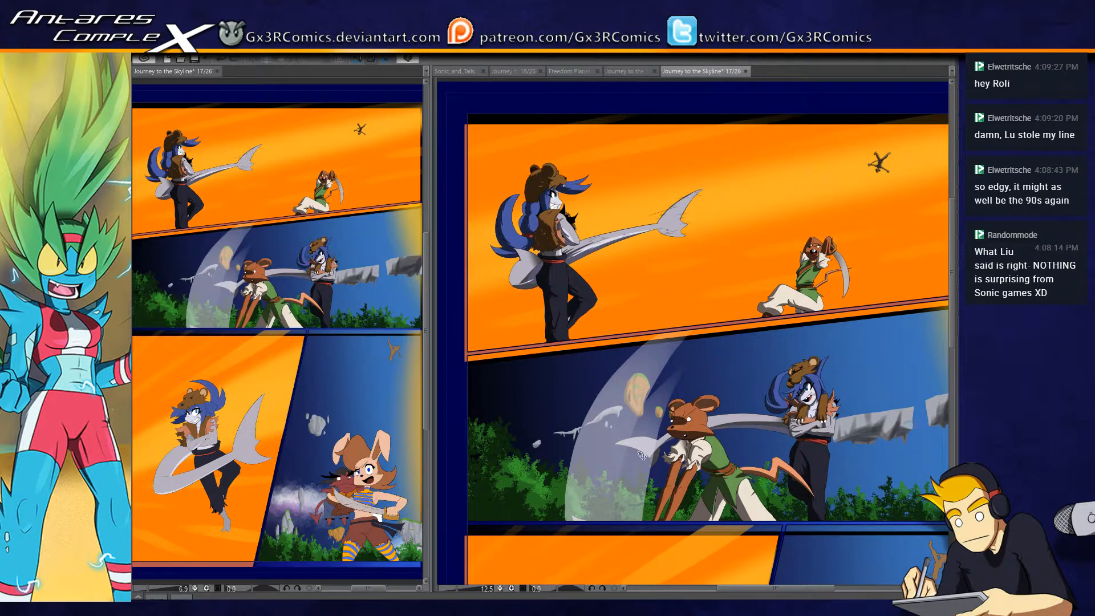
{"action": "scroll", "coordinate": [712, 454], "scroll_direction": "down", "scroll_amount": 2}
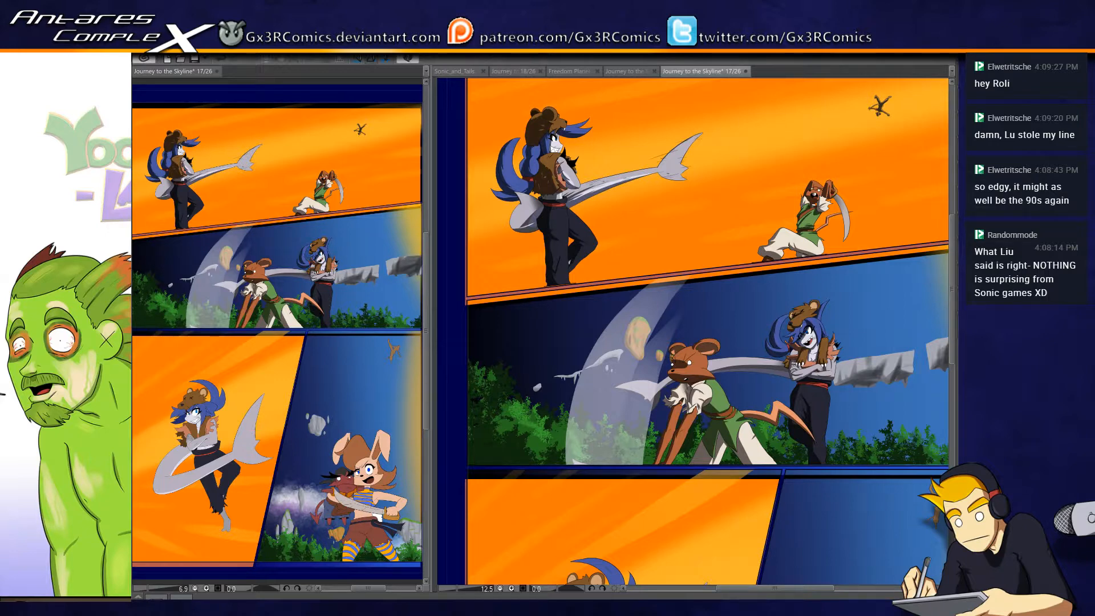
{"action": "left_click_drag", "start_coordinate": [779, 523], "coordinate": [767, 477]}
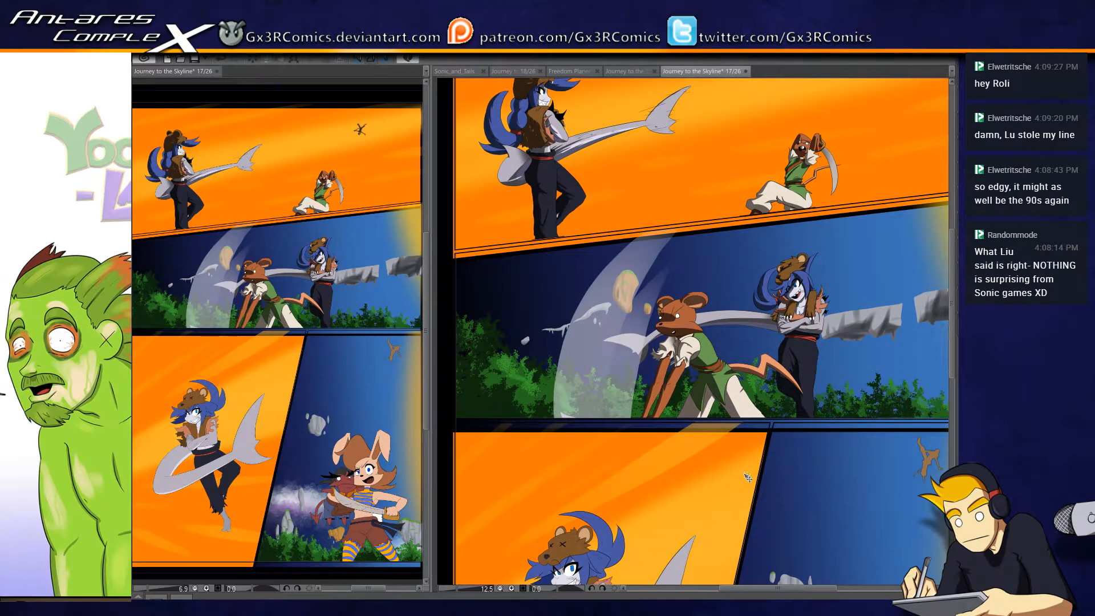
{"action": "left_click_drag", "start_coordinate": [745, 474], "coordinate": [741, 478]}
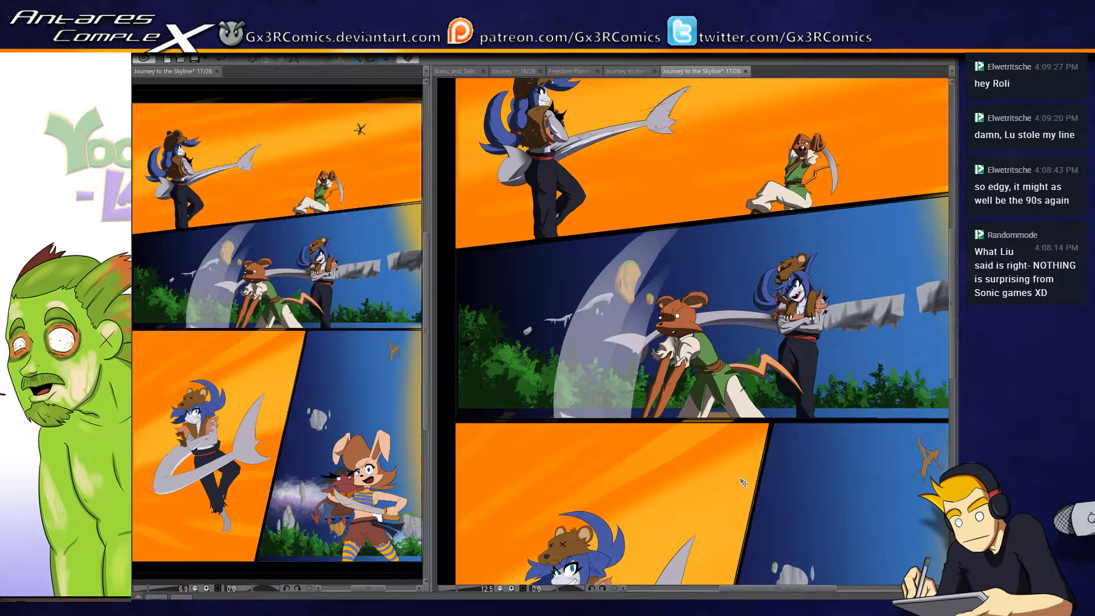
- Examine the panel borders up close around the lower orange and blue panels, and review the upper panels again
{"action": "scroll", "coordinate": [743, 482], "scroll_direction": "up", "scroll_amount": 2}
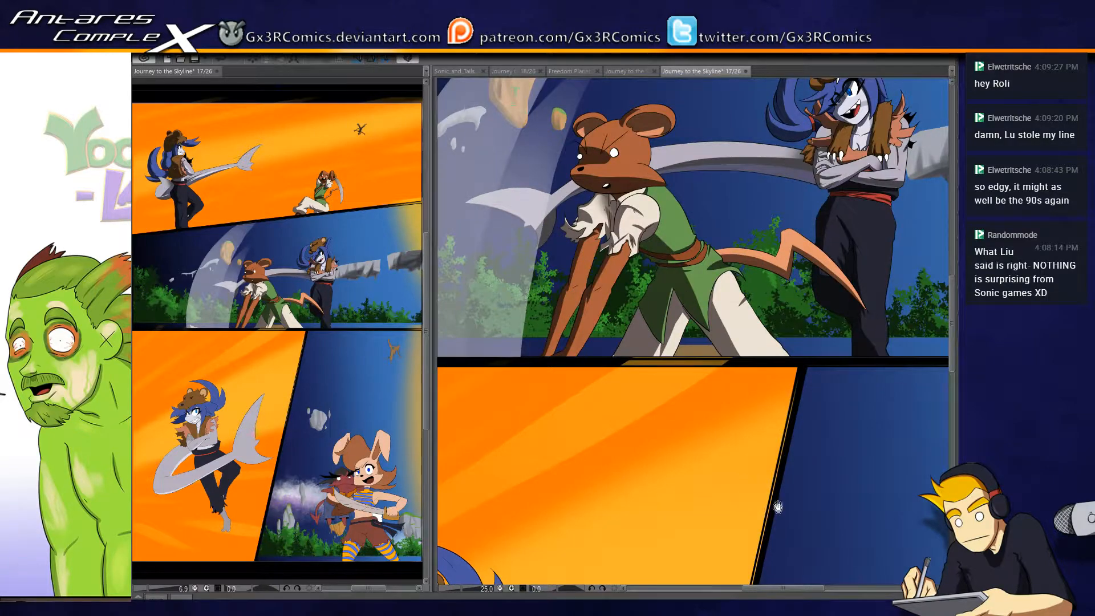
{"action": "left_click_drag", "start_coordinate": [777, 503], "coordinate": [795, 399]}
{"action": "left_click_drag", "start_coordinate": [784, 484], "coordinate": [856, 378]}
{"action": "left_click_drag", "start_coordinate": [794, 532], "coordinate": [673, 500]}
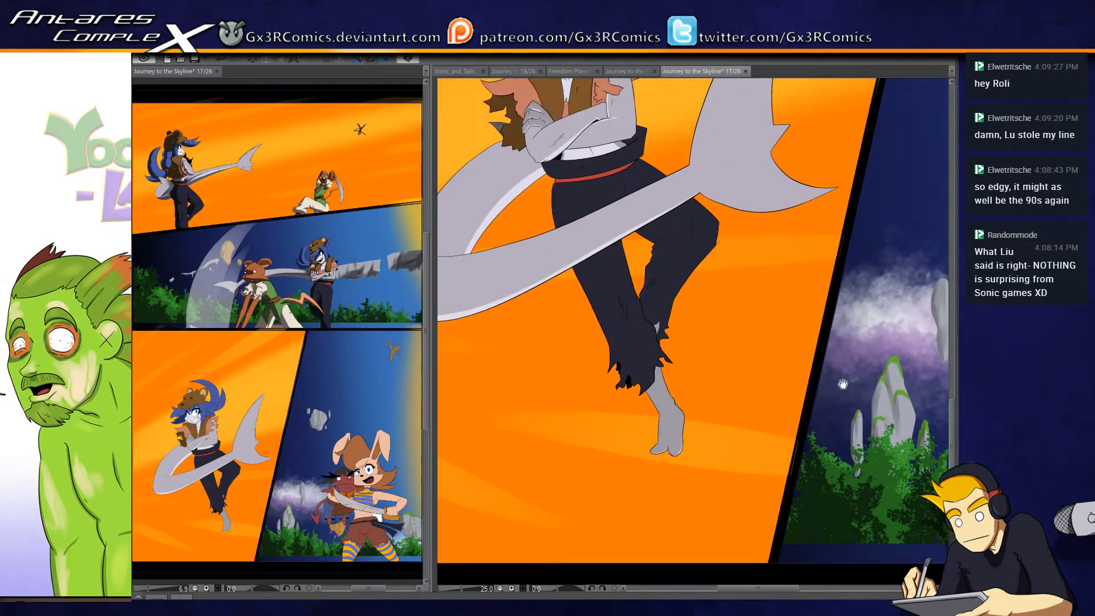
{"action": "left_click_drag", "start_coordinate": [843, 386], "coordinate": [763, 583]}
{"action": "left_click_drag", "start_coordinate": [811, 326], "coordinate": [740, 586]}
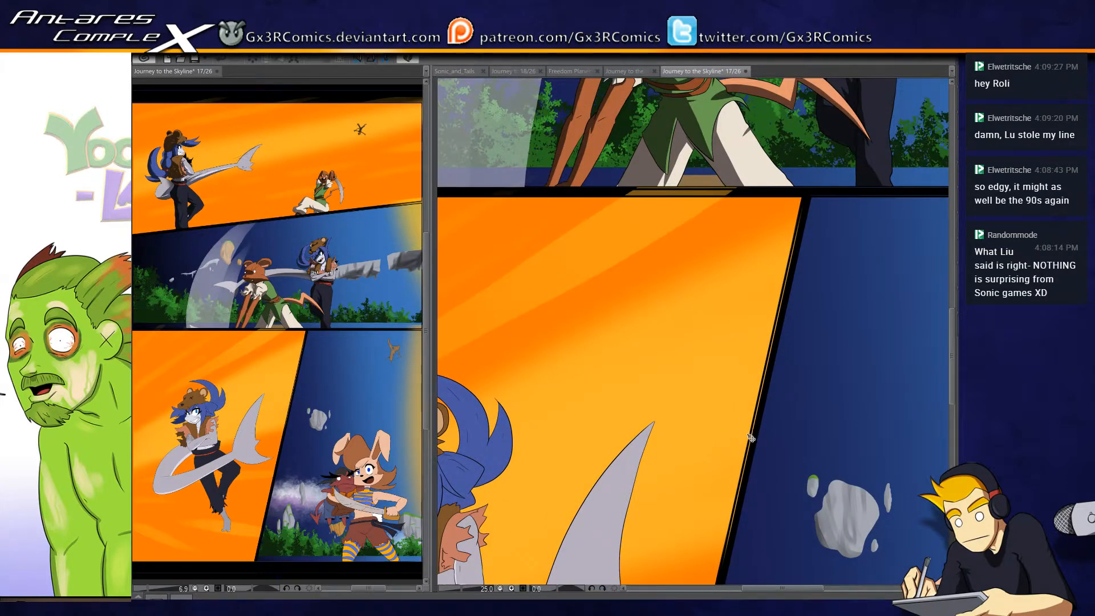
{"action": "scroll", "coordinate": [741, 433], "scroll_direction": "up", "scroll_amount": 2}
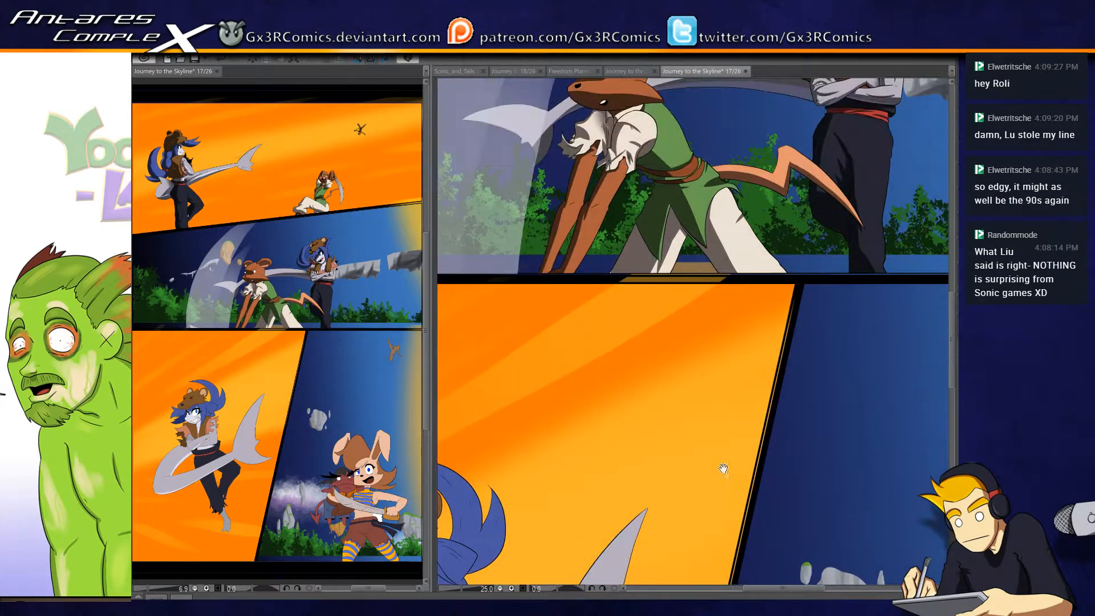
{"action": "scroll", "coordinate": [695, 460], "scroll_direction": "down", "scroll_amount": 2}
{"action": "left_click_drag", "start_coordinate": [764, 350], "coordinate": [669, 446]}
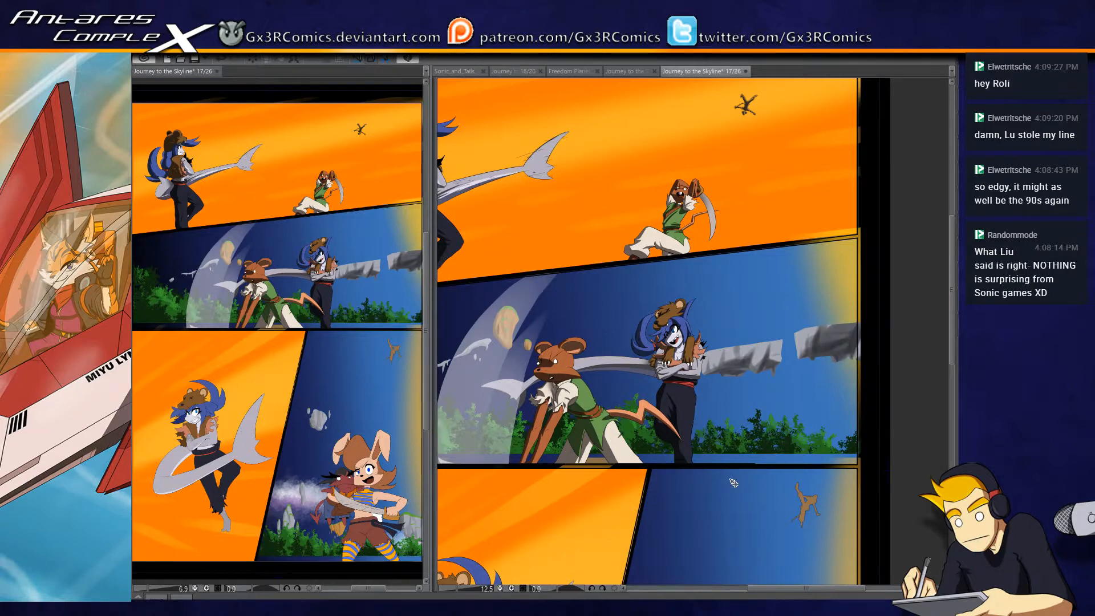
- Examine the whole page, comparing the finished artwork with the bare panel frames shown on white
{"action": "key", "text": "ctrl+minus"}
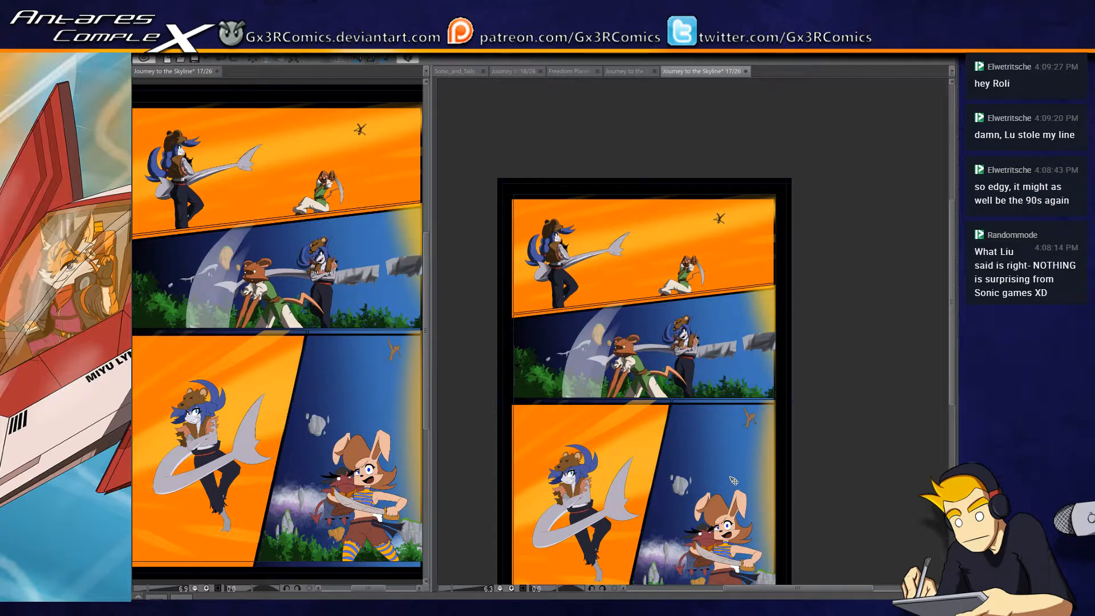
{"action": "left_click_drag", "start_coordinate": [953, 389], "coordinate": [945, 419]}
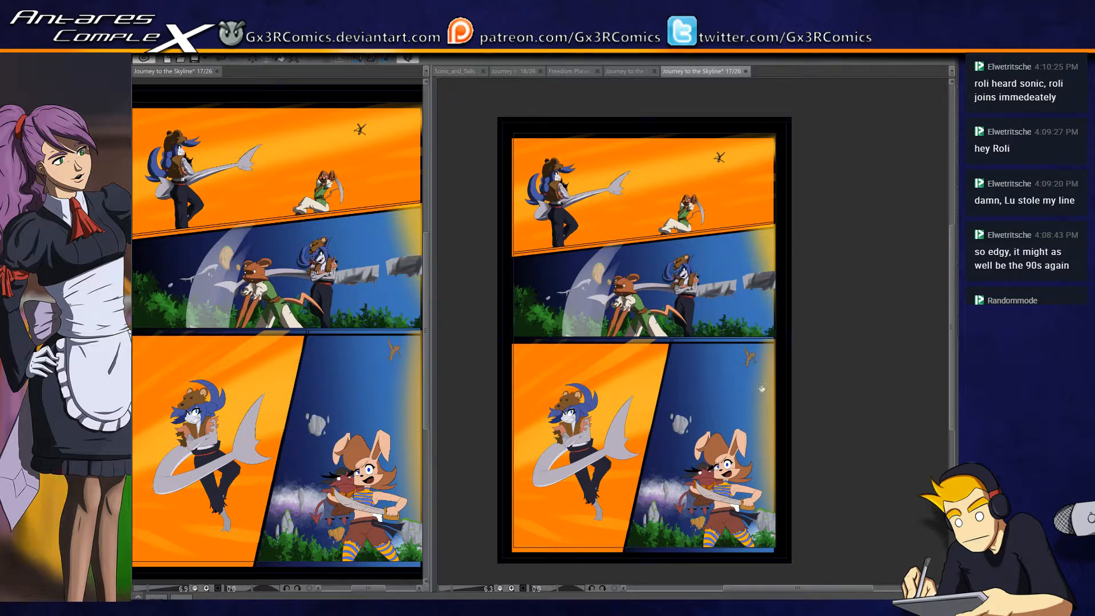
{"action": "left_click", "coordinate": [662, 417]}
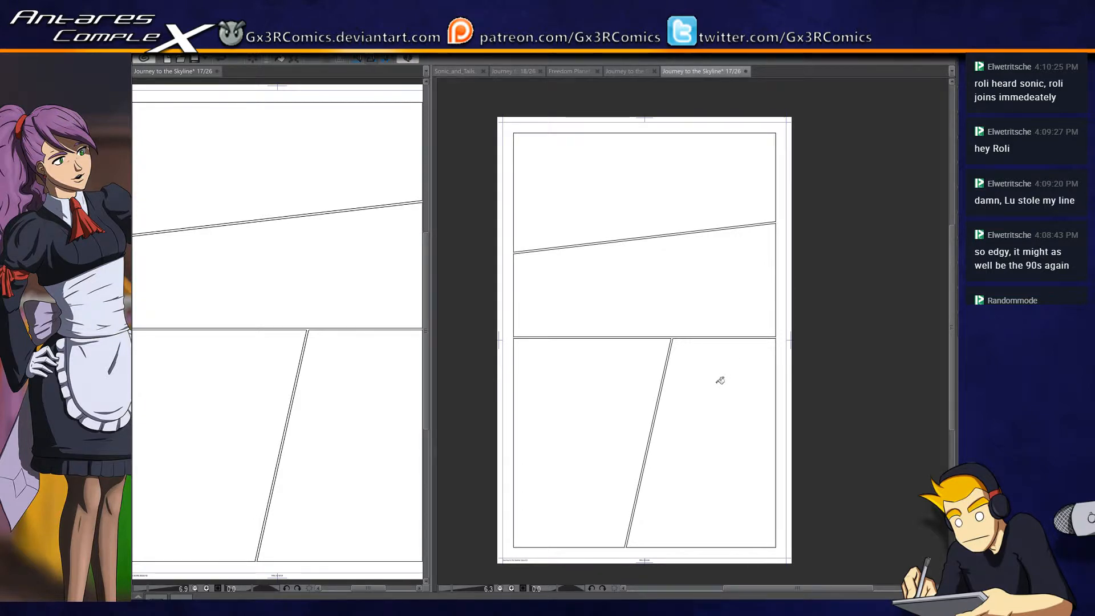
{"action": "key", "text": "ctrl+plus"}
{"action": "key", "text": "ctrl+minus"}
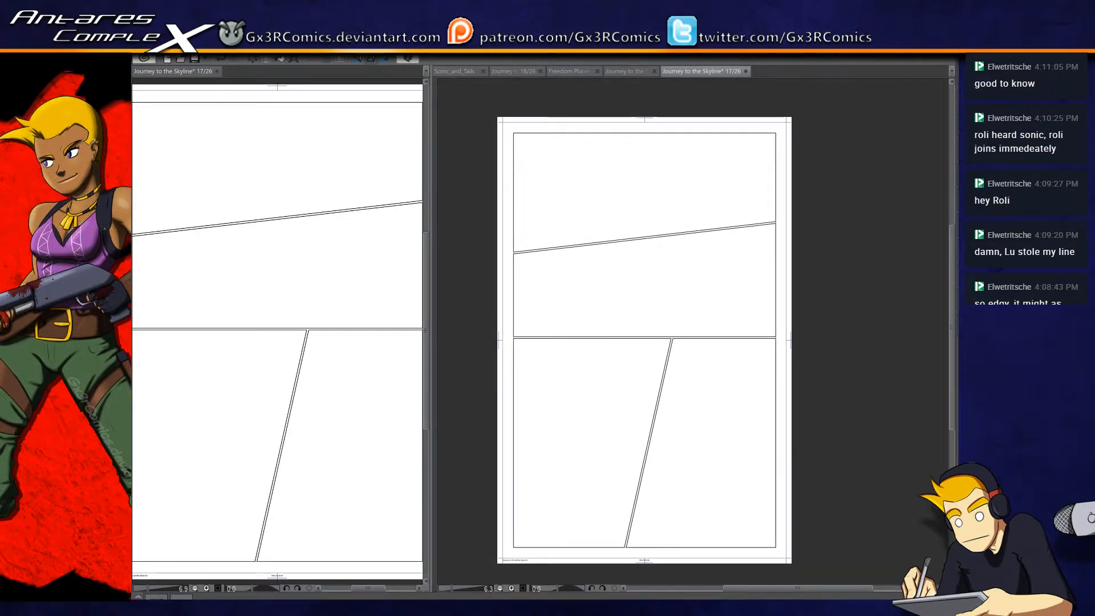
- Restore the artwork, hide the characters' colouring, and try shifting the panel artwork to line up with the ruled panel frames
{"action": "key", "text": "ctrl+z"}
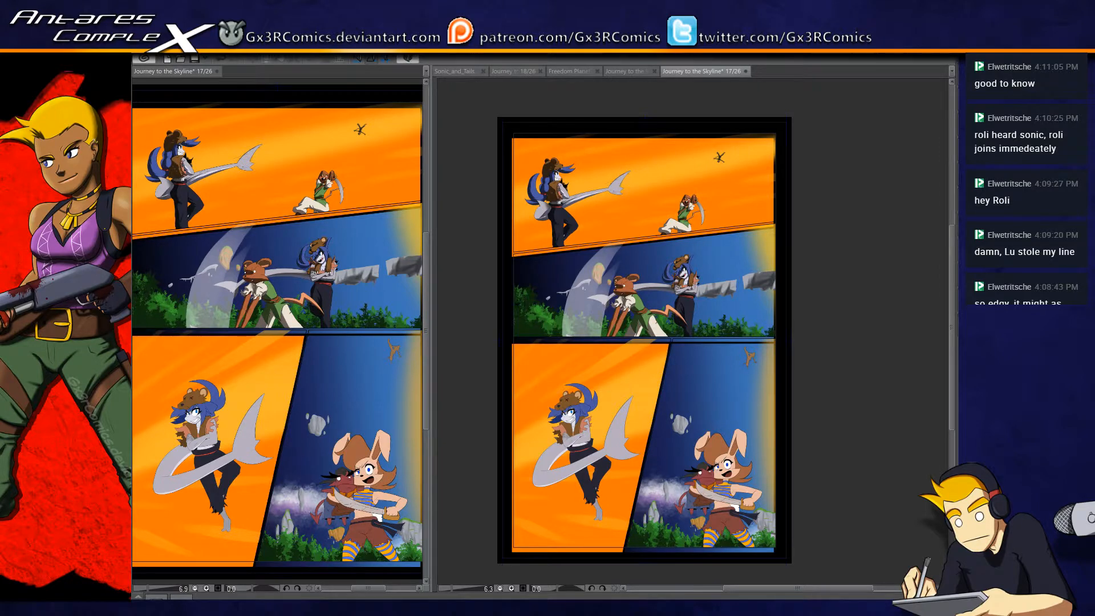
{"action": "key", "text": "ctrl+z"}
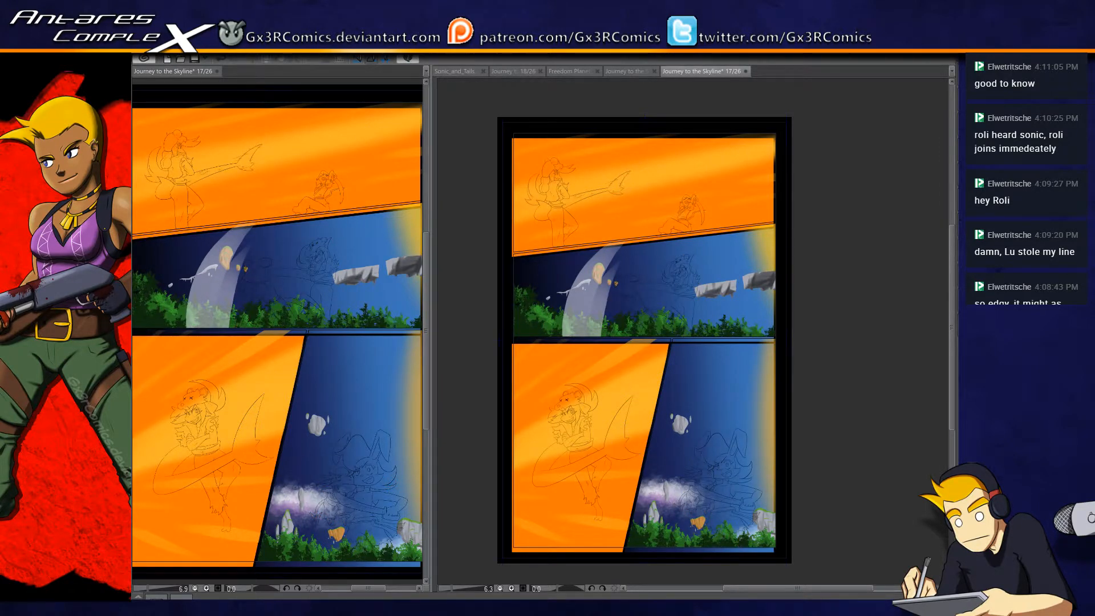
{"action": "key", "text": "ctrl+t"}
{"action": "key", "text": "Return"}
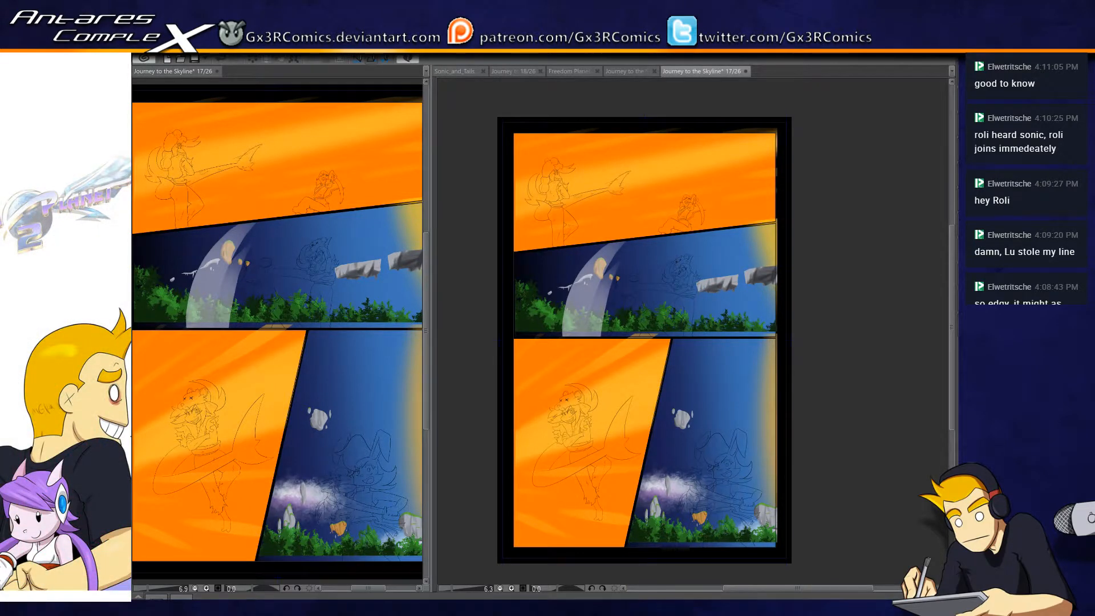
- Examine the shifted artwork up close around the border between the lower orange and blue panels
{"action": "left_click", "coordinate": [981, 479], "text": "alt"}
{"action": "left_click", "coordinate": [980, 479], "text": "alt"}
{"action": "scroll", "coordinate": [785, 412], "scroll_direction": "up", "scroll_amount": 1}
{"action": "scroll", "coordinate": [782, 410], "scroll_direction": "up", "scroll_amount": 1}
{"action": "left_click_drag", "start_coordinate": [673, 404], "coordinate": [689, 477], "text": "space"}
{"action": "left_click_drag", "start_coordinate": [674, 423], "coordinate": [677, 491], "text": "space"}
{"action": "left_click_drag", "start_coordinate": [693, 440], "coordinate": [926, 439]}
{"action": "left_click_drag", "start_coordinate": [647, 479], "coordinate": [858, 420]}
{"action": "mouse_move", "coordinate": [785, 451]}
{"action": "left_mouse_down"}
{"action": "mouse_move", "coordinate": [757, 402]}
{"action": "mouse_move", "coordinate": [758, 359]}
{"action": "left_mouse_up"}
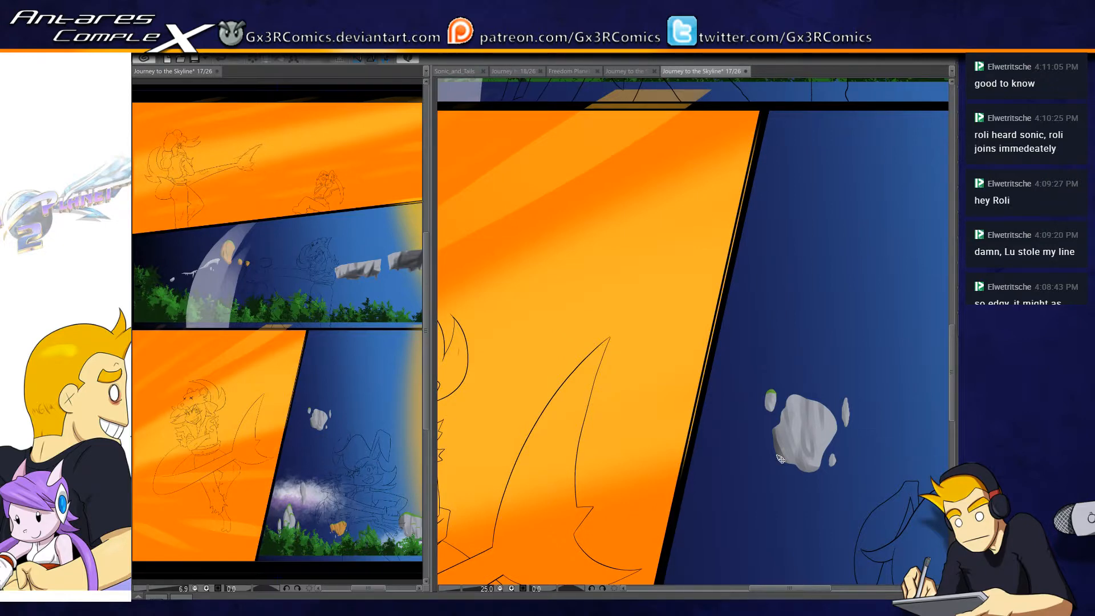
- Undo the artwork shift and reapply the alignment of only the black panel borders with the ruled frame lines
{"action": "key", "text": "ctrl+z"}
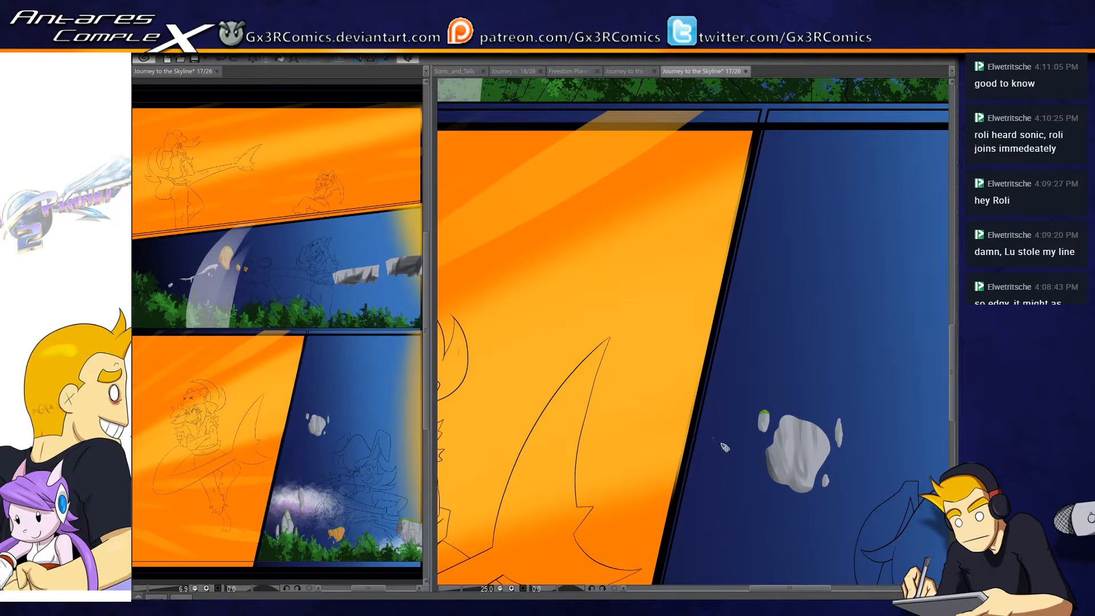
{"action": "key", "text": "ctrl+y"}
{"action": "key", "text": "ctrl+y"}
{"action": "key", "text": "ctrl+y"}
{"action": "key", "text": "ctrl+y"}
{"action": "key", "text": "ctrl+y"}
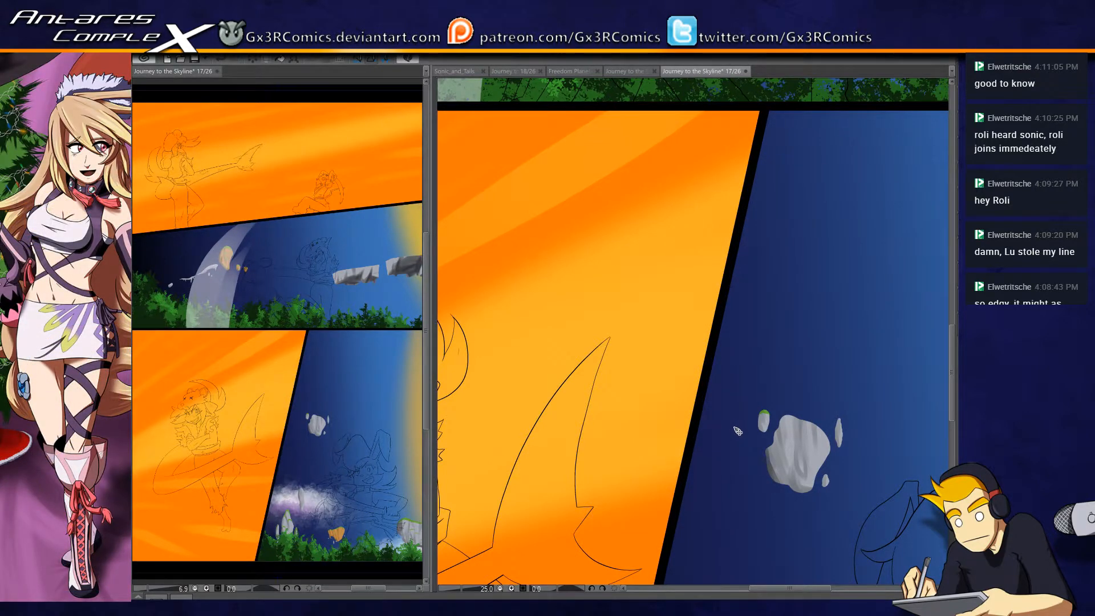
- Examine the realigned borders up close around the middle blue panel and the upper orange panel
{"action": "left_click_drag", "start_coordinate": [832, 352], "coordinate": [622, 453]}
{"action": "left_click_drag", "start_coordinate": [807, 299], "coordinate": [689, 518]}
{"action": "left_click_drag", "start_coordinate": [737, 316], "coordinate": [723, 521]}
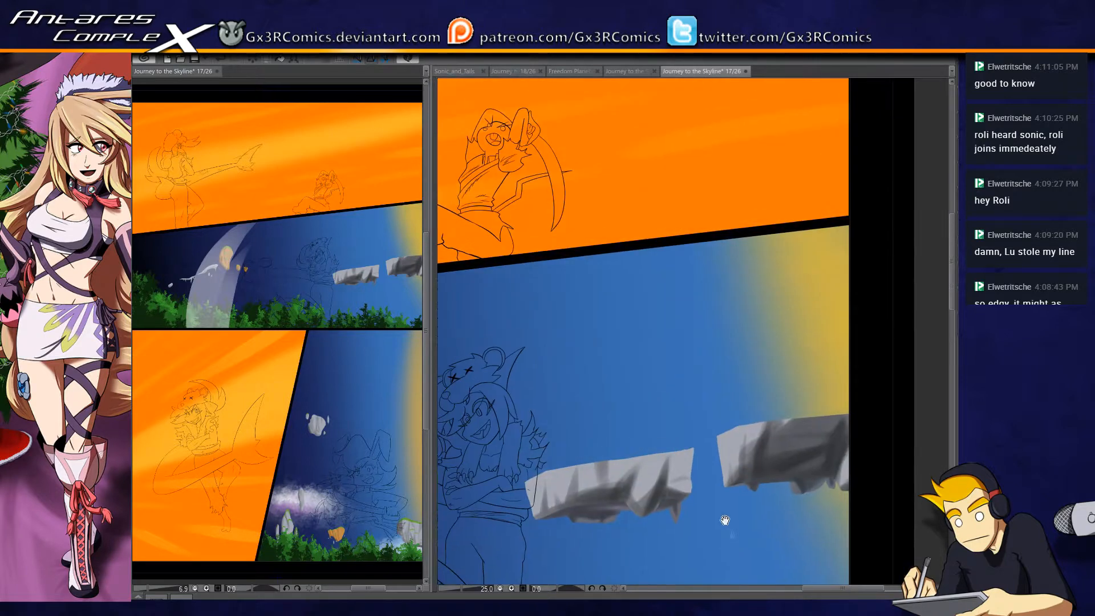
{"action": "left_click_drag", "start_coordinate": [730, 343], "coordinate": [736, 521]}
{"action": "left_click_drag", "start_coordinate": [793, 342], "coordinate": [796, 525]}
{"action": "mouse_move", "coordinate": [541, 428]}
{"action": "left_mouse_down"}
{"action": "mouse_move", "coordinate": [574, 497]}
{"action": "mouse_move", "coordinate": [830, 386]}
{"action": "left_mouse_up"}
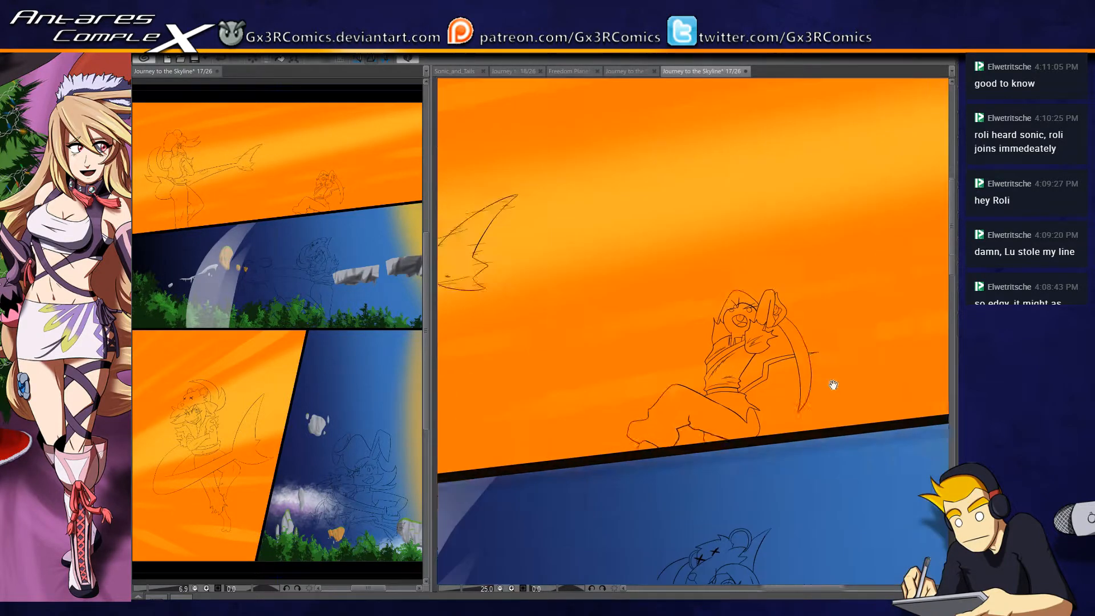
{"action": "left_click_drag", "start_coordinate": [513, 461], "coordinate": [838, 408]}
{"action": "left_click_drag", "start_coordinate": [626, 502], "coordinate": [745, 399]}
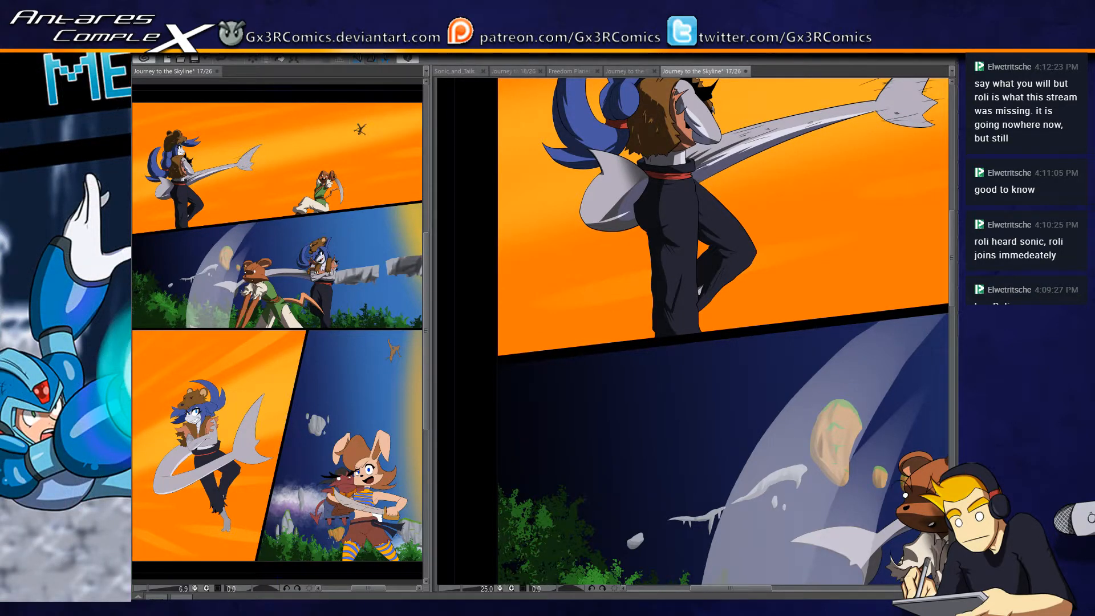
- Review the coloured page from the upper panels down to the rabbit character holding the red creature in the lower blue panel
{"action": "left_click_drag", "start_coordinate": [873, 523], "coordinate": [668, 345]}
{"action": "left_click_drag", "start_coordinate": [648, 464], "coordinate": [581, 341]}
{"action": "left_click_drag", "start_coordinate": [720, 459], "coordinate": [605, 394]}
{"action": "left_click_drag", "start_coordinate": [576, 435], "coordinate": [593, 343]}
{"action": "left_click_drag", "start_coordinate": [623, 517], "coordinate": [687, 319]}
{"action": "left_click_drag", "start_coordinate": [557, 511], "coordinate": [616, 399]}
{"action": "left_click_drag", "start_coordinate": [615, 452], "coordinate": [483, 397]}
{"action": "left_click_drag", "start_coordinate": [569, 462], "coordinate": [476, 414]}
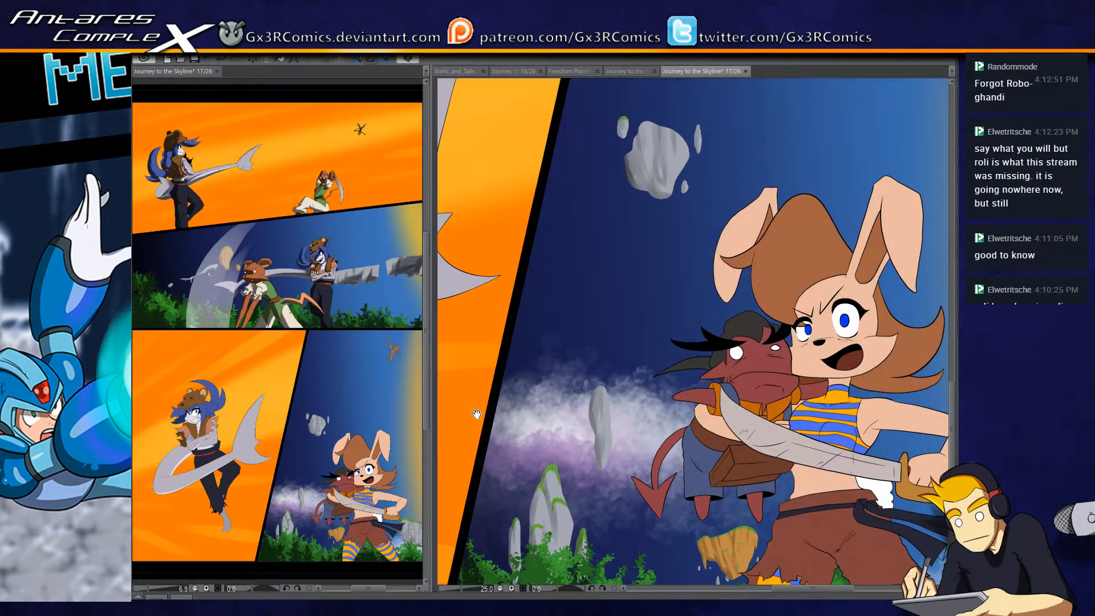
{"action": "left_click_drag", "start_coordinate": [740, 458], "coordinate": [713, 424]}
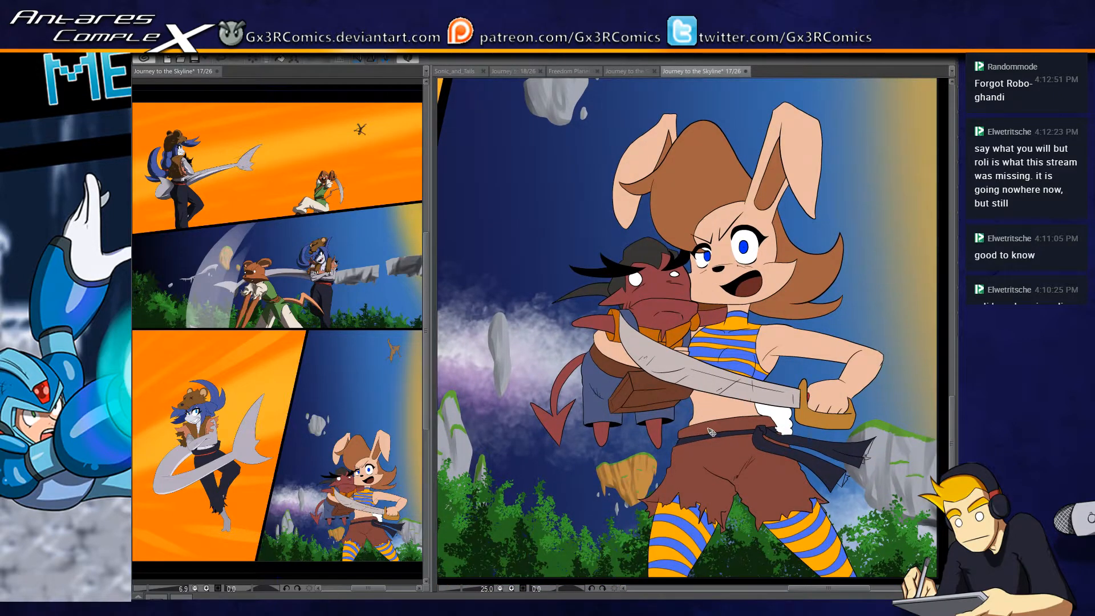
- Shade the rabbit's arm under the red creature and both legs of the creature's blue shorts
{"action": "scroll", "coordinate": [707, 434], "scroll_direction": "up", "scroll_amount": 2}
{"action": "left_click_drag", "start_coordinate": [578, 336], "coordinate": [583, 402]}
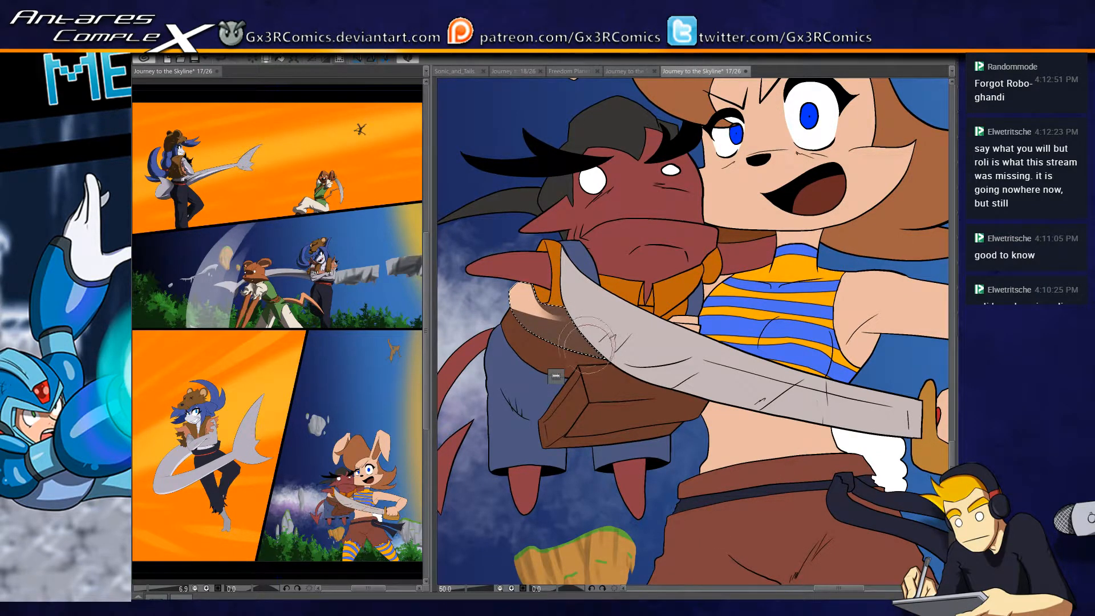
{"action": "key", "text": "w"}
{"action": "left_click", "coordinate": [523, 381]}
{"action": "left_click_drag", "start_coordinate": [530, 357], "coordinate": [531, 317]}
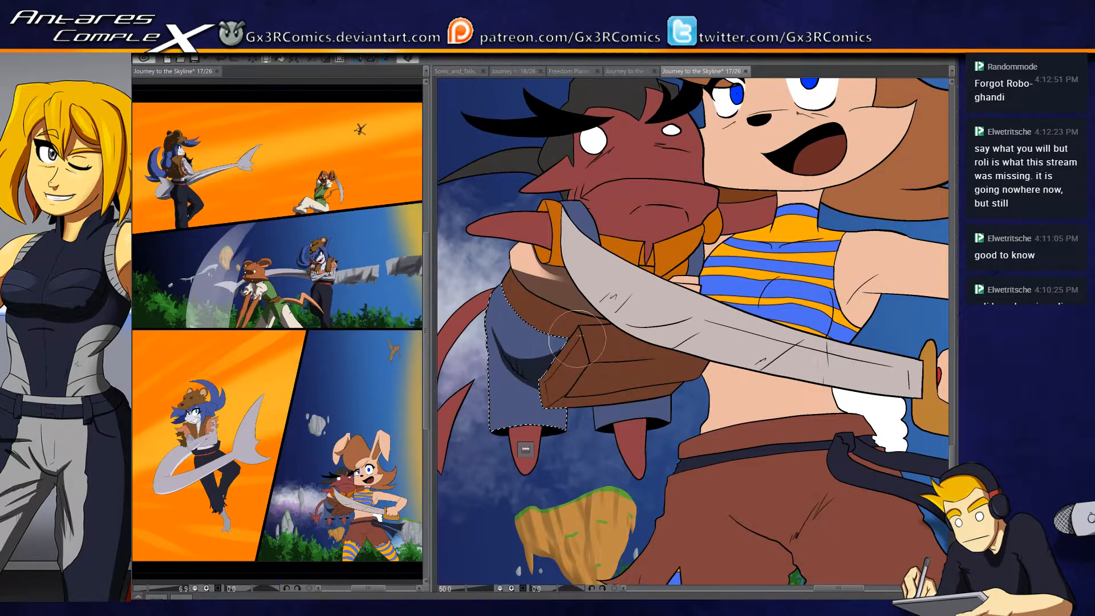
{"action": "left_click_drag", "start_coordinate": [566, 422], "coordinate": [556, 345]}
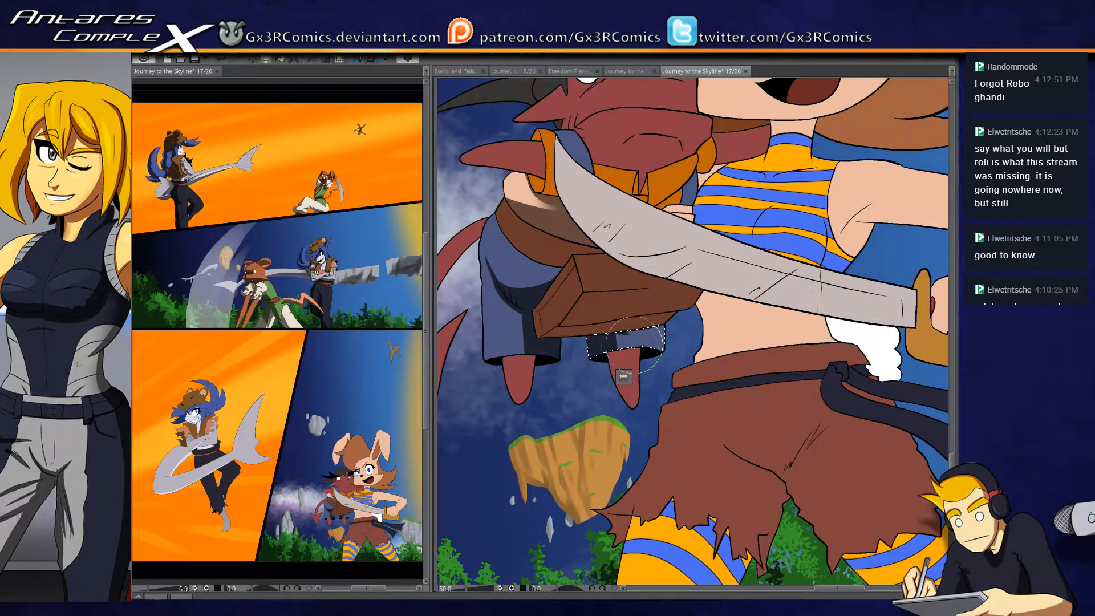
- Select the red creature's brown bag and paint shadows on its narrow side face
{"action": "left_click_drag", "start_coordinate": [563, 282], "coordinate": [619, 317]}
{"action": "scroll", "coordinate": [633, 323], "scroll_direction": "up", "scroll_amount": 1}
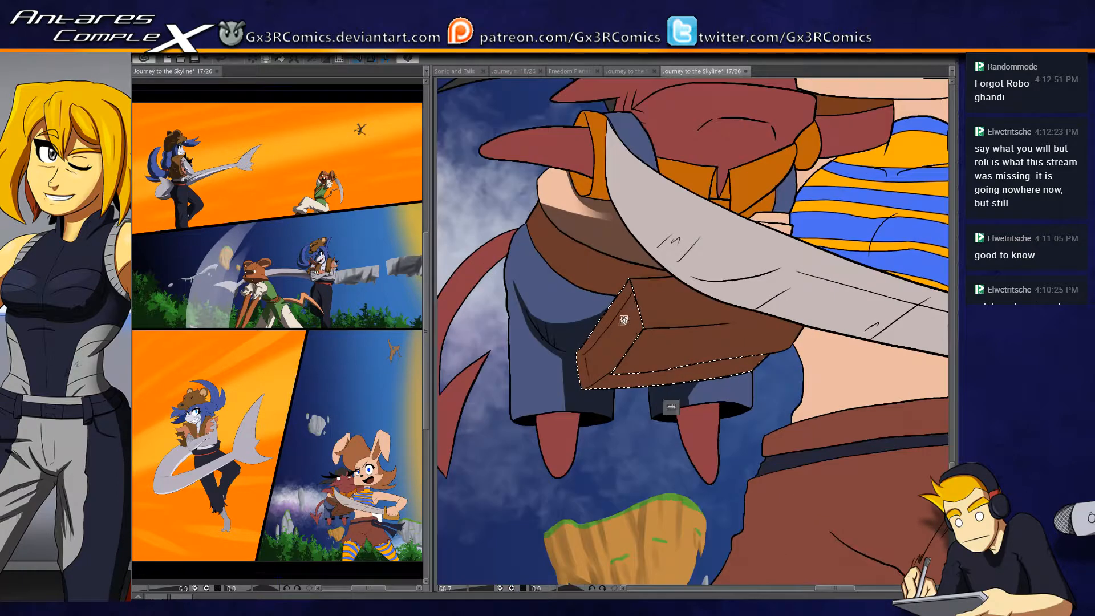
{"action": "scroll", "coordinate": [596, 337], "scroll_direction": "up", "scroll_amount": 1}
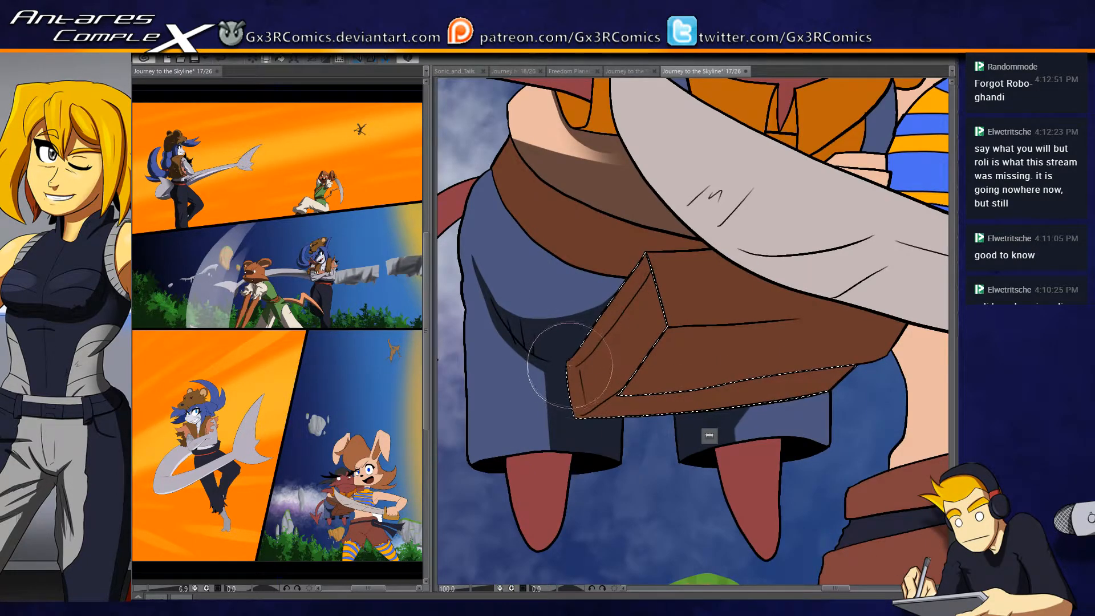
{"action": "left_click_drag", "start_coordinate": [569, 362], "coordinate": [657, 245]}
{"action": "left_click_drag", "start_coordinate": [578, 351], "coordinate": [659, 238]}
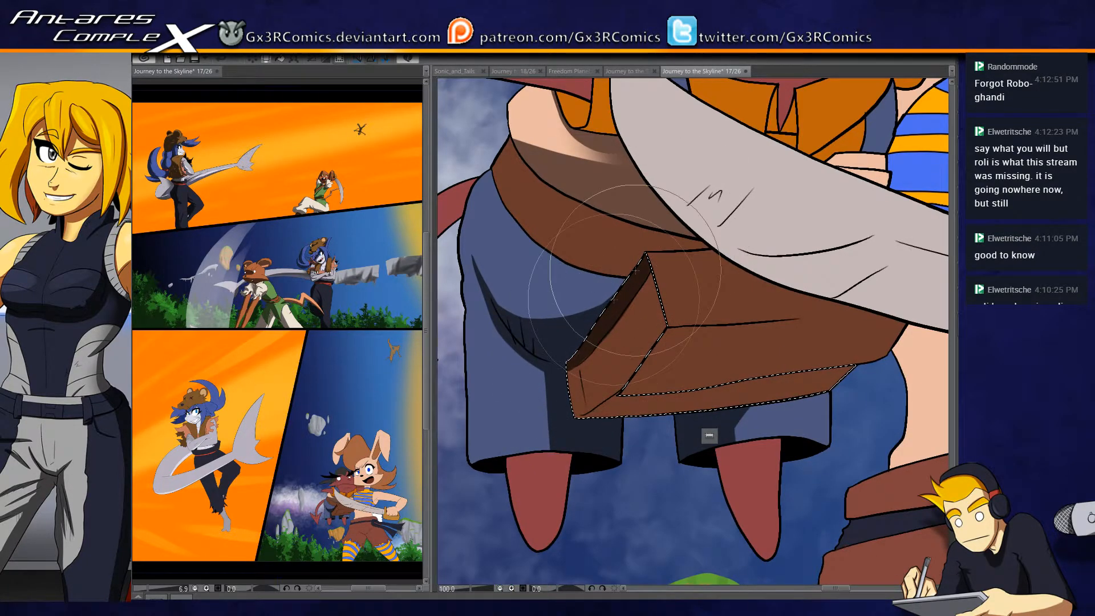
{"action": "mouse_move", "coordinate": [568, 374]}
{"action": "left_mouse_down"}
{"action": "mouse_move", "coordinate": [679, 227]}
{"action": "mouse_move", "coordinate": [658, 283]}
{"action": "mouse_move", "coordinate": [638, 245]}
{"action": "mouse_move", "coordinate": [672, 408]}
{"action": "left_mouse_up"}
{"action": "mouse_move", "coordinate": [632, 245]}
{"action": "left_mouse_down"}
{"action": "mouse_move", "coordinate": [663, 425]}
{"action": "mouse_move", "coordinate": [606, 337]}
{"action": "mouse_move", "coordinate": [609, 293]}
{"action": "left_mouse_up"}
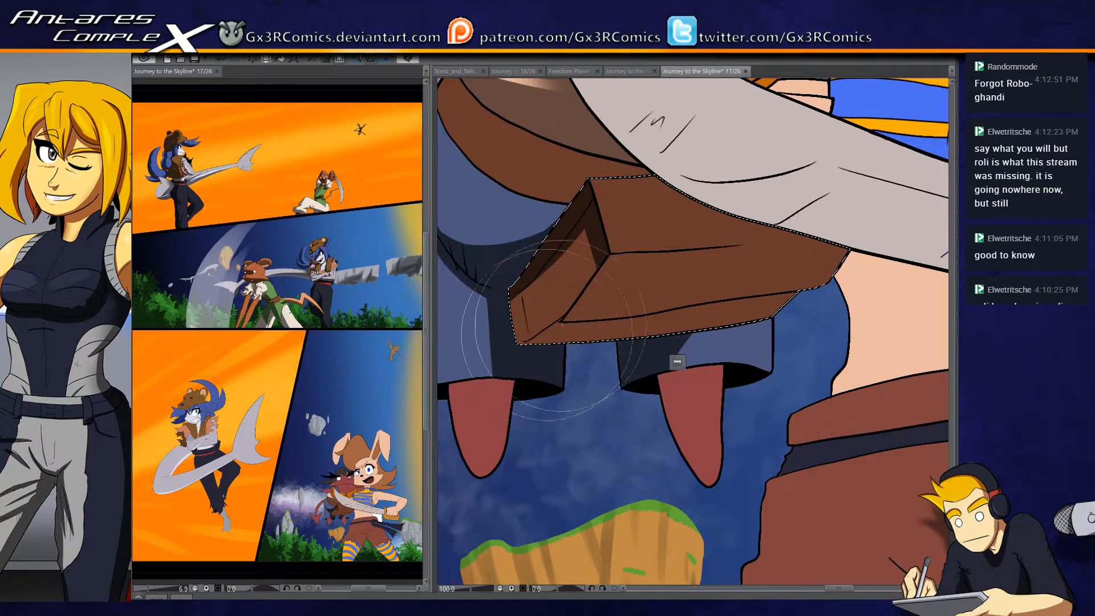
- Paint dark shadows across the brown bag's front face and underside, leaving a lit area near its upper corner
{"action": "mouse_move", "coordinate": [537, 338]}
{"action": "left_mouse_down"}
{"action": "mouse_move", "coordinate": [566, 314]}
{"action": "mouse_move", "coordinate": [609, 255]}
{"action": "mouse_move", "coordinate": [590, 289]}
{"action": "mouse_move", "coordinate": [609, 259]}
{"action": "mouse_move", "coordinate": [689, 251]}
{"action": "left_mouse_up"}
{"action": "left_click_drag", "start_coordinate": [614, 257], "coordinate": [707, 247]}
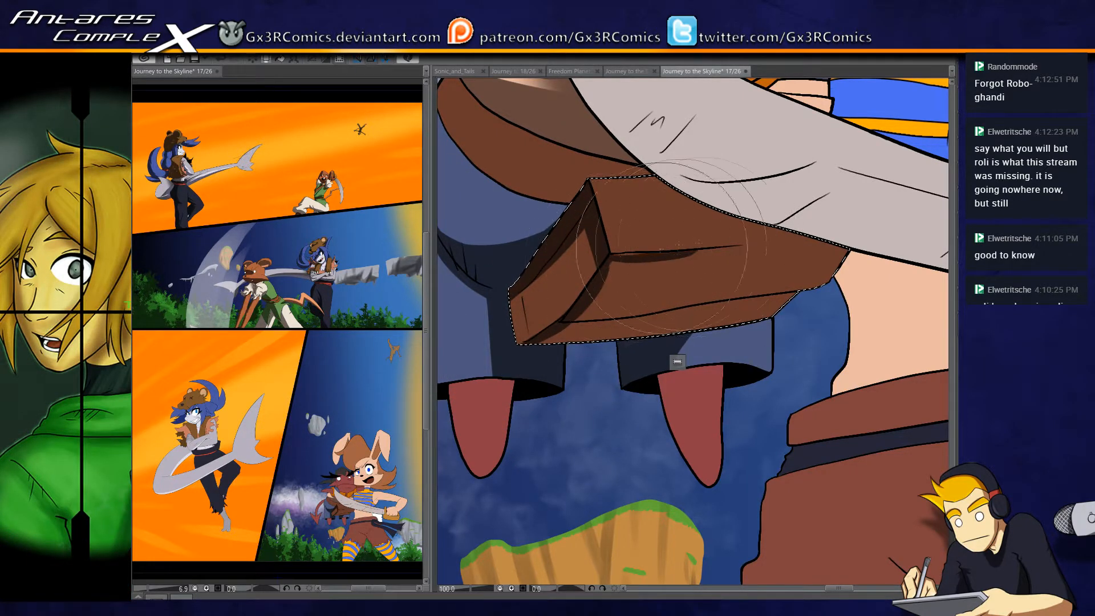
{"action": "left_click_drag", "start_coordinate": [608, 255], "coordinate": [715, 248]}
{"action": "left_click_drag", "start_coordinate": [647, 253], "coordinate": [856, 218]}
{"action": "mouse_move", "coordinate": [635, 250]}
{"action": "left_mouse_down"}
{"action": "mouse_move", "coordinate": [858, 211]}
{"action": "mouse_move", "coordinate": [784, 294]}
{"action": "left_mouse_up"}
{"action": "mouse_move", "coordinate": [850, 228]}
{"action": "left_mouse_down"}
{"action": "mouse_move", "coordinate": [696, 354]}
{"action": "mouse_move", "coordinate": [661, 354]}
{"action": "left_mouse_up"}
{"action": "left_click_drag", "start_coordinate": [784, 258], "coordinate": [613, 339]}
{"action": "left_click_drag", "start_coordinate": [805, 239], "coordinate": [599, 340]}
{"action": "left_click_drag", "start_coordinate": [754, 256], "coordinate": [547, 342]}
- Add the remaining shadow along the bag's lower side corner and clear the selection
{"action": "mouse_move", "coordinate": [612, 308]}
{"action": "left_mouse_down"}
{"action": "mouse_move", "coordinate": [612, 266]}
{"action": "mouse_move", "coordinate": [685, 266]}
{"action": "mouse_move", "coordinate": [601, 303]}
{"action": "mouse_move", "coordinate": [616, 281]}
{"action": "mouse_move", "coordinate": [634, 270]}
{"action": "mouse_move", "coordinate": [612, 372]}
{"action": "left_mouse_up"}
{"action": "mouse_move", "coordinate": [597, 223]}
{"action": "left_mouse_down"}
{"action": "mouse_move", "coordinate": [673, 297]}
{"action": "mouse_move", "coordinate": [707, 314]}
{"action": "left_mouse_up"}
{"action": "mouse_move", "coordinate": [559, 337]}
{"action": "left_mouse_down"}
{"action": "mouse_move", "coordinate": [613, 349]}
{"action": "mouse_move", "coordinate": [580, 360]}
{"action": "mouse_move", "coordinate": [595, 337]}
{"action": "mouse_move", "coordinate": [558, 378]}
{"action": "left_mouse_up"}
{"action": "key", "text": "ctrl+d"}
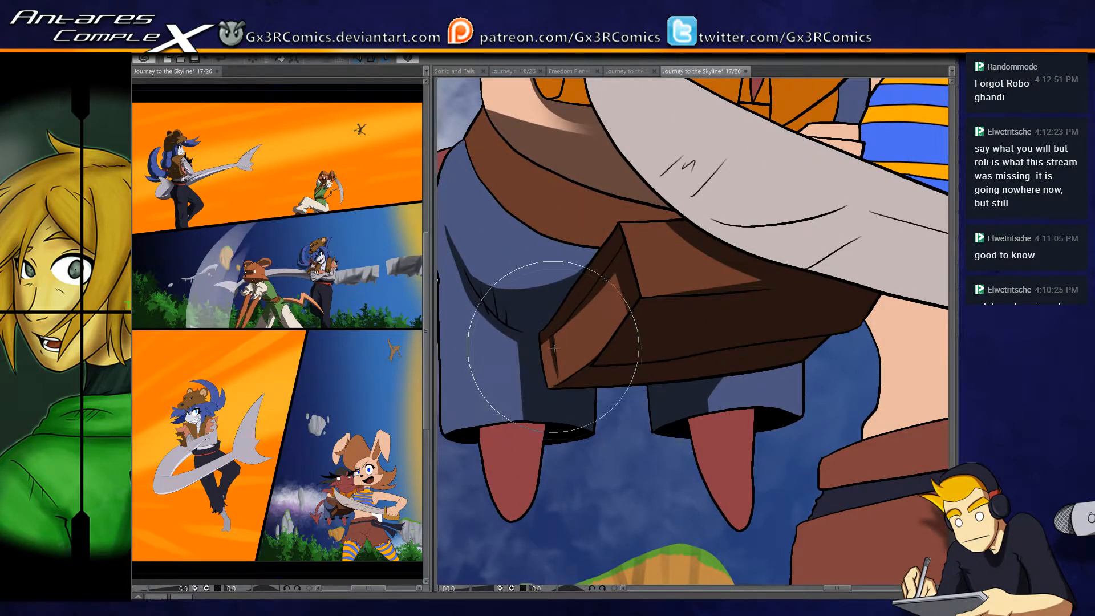
{"action": "left_click_drag", "start_coordinate": [552, 334], "coordinate": [560, 380]}
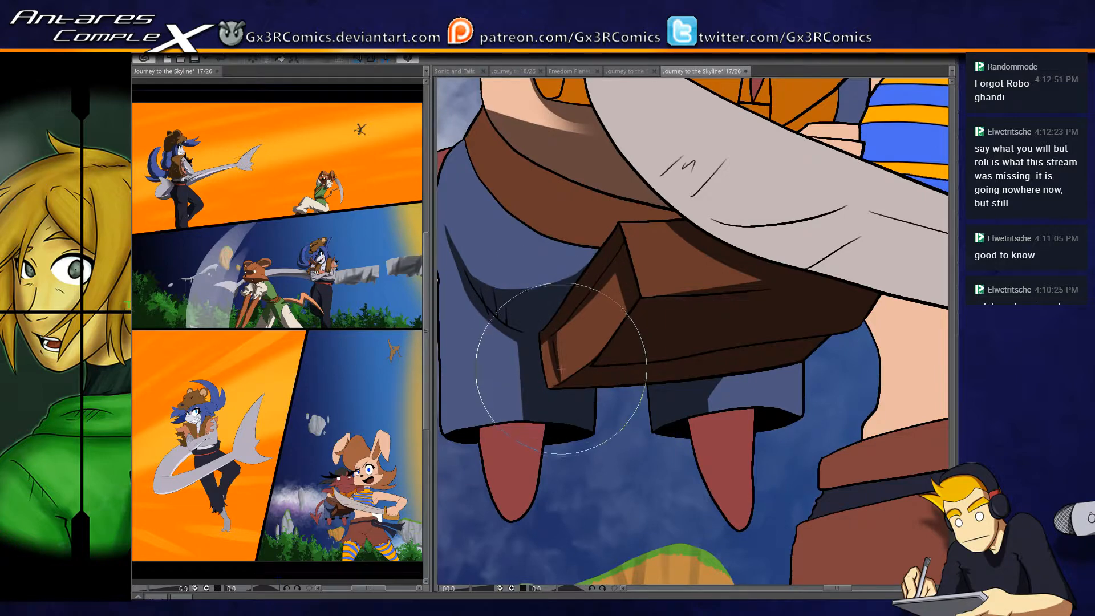
{"action": "left_click_drag", "start_coordinate": [538, 331], "coordinate": [542, 354]}
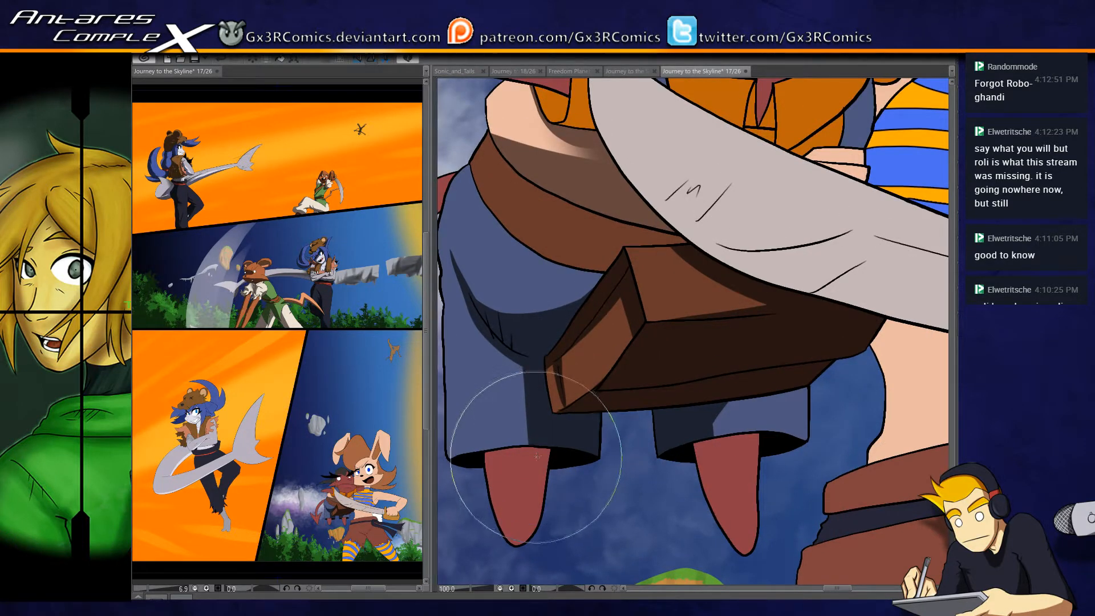
- Select the brown strap above the bag and paint a shadow on its end beside the bag
{"action": "left_click", "coordinate": [590, 245]}
{"action": "left_click_drag", "start_coordinate": [592, 244], "coordinate": [576, 280]}
{"action": "left_click_drag", "start_coordinate": [704, 225], "coordinate": [653, 285]}
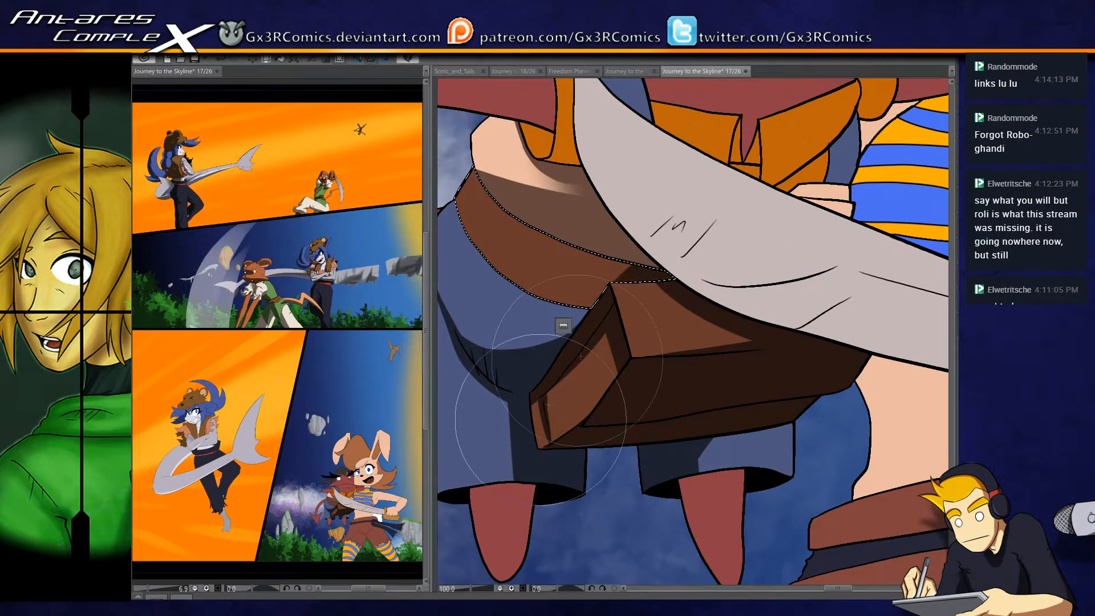
{"action": "left_click_drag", "start_coordinate": [735, 241], "coordinate": [505, 435]}
{"action": "left_click_drag", "start_coordinate": [702, 240], "coordinate": [502, 405]}
{"action": "left_click_drag", "start_coordinate": [602, 330], "coordinate": [669, 323]}
- Select the creature's blue shorts and deepen the shading below the strap and beside the bag
{"action": "left_click", "coordinate": [592, 318]}
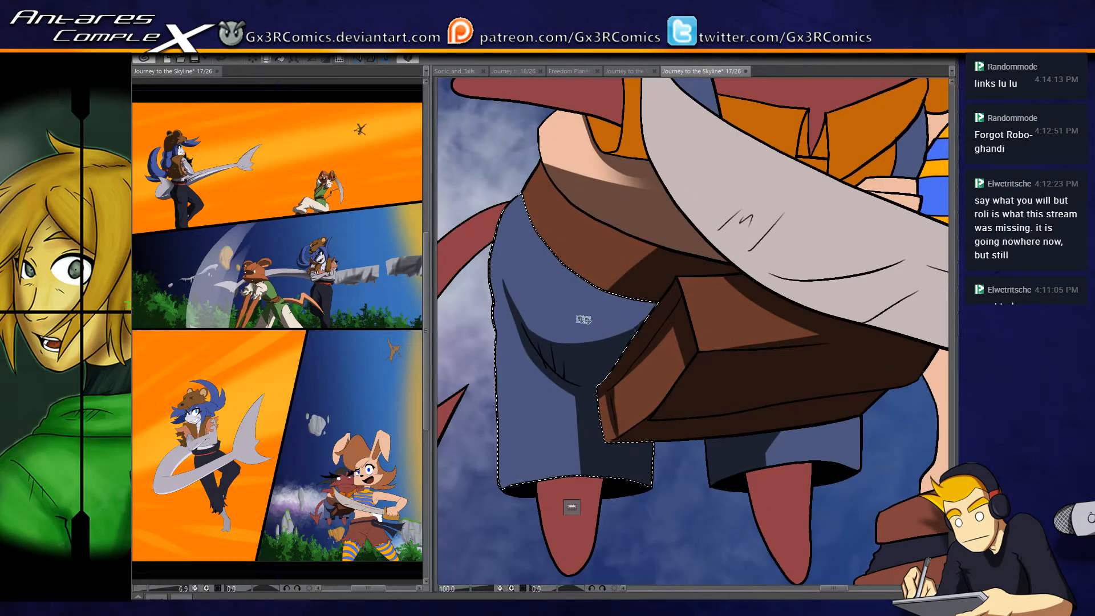
{"action": "left_click_drag", "start_coordinate": [512, 303], "coordinate": [656, 303]}
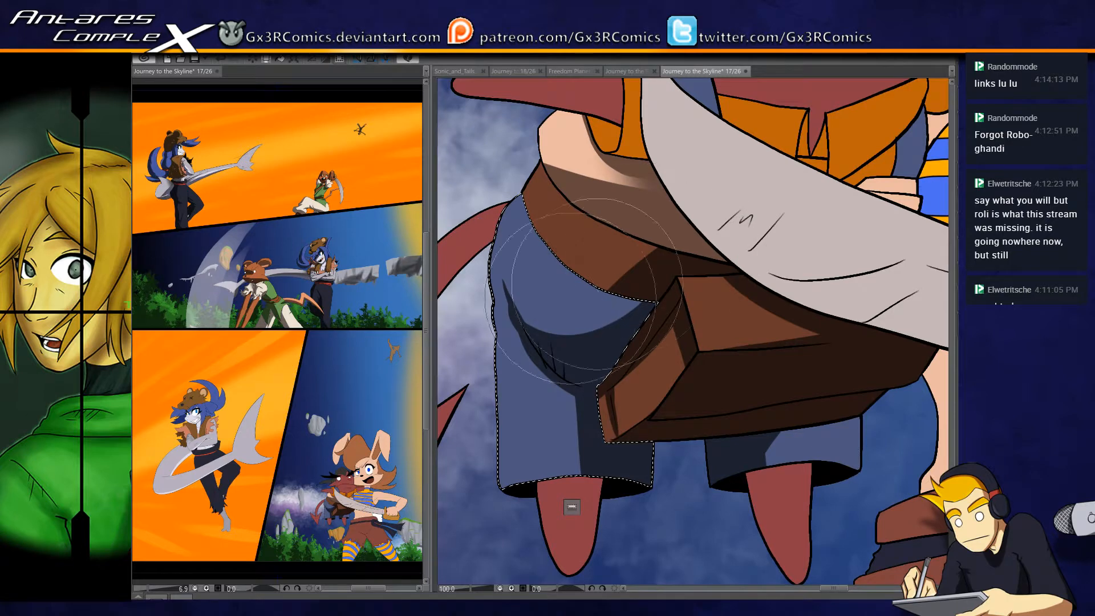
{"action": "left_click_drag", "start_coordinate": [517, 305], "coordinate": [645, 294]}
{"action": "left_click_drag", "start_coordinate": [521, 316], "coordinate": [568, 327]}
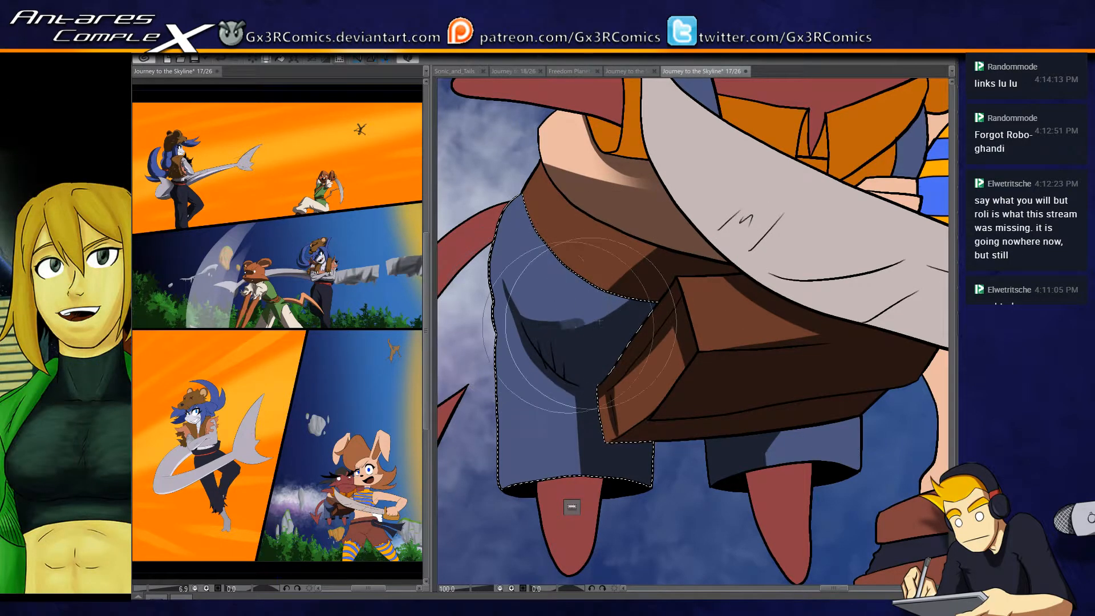
{"action": "left_click_drag", "start_coordinate": [563, 289], "coordinate": [546, 364]}
- Reselect the brown strap and extend its shadow along the lower edge
{"action": "key", "text": "w"}
{"action": "left_click", "coordinate": [604, 335]}
{"action": "key", "text": "b"}
{"action": "left_click_drag", "start_coordinate": [650, 297], "coordinate": [456, 487]}
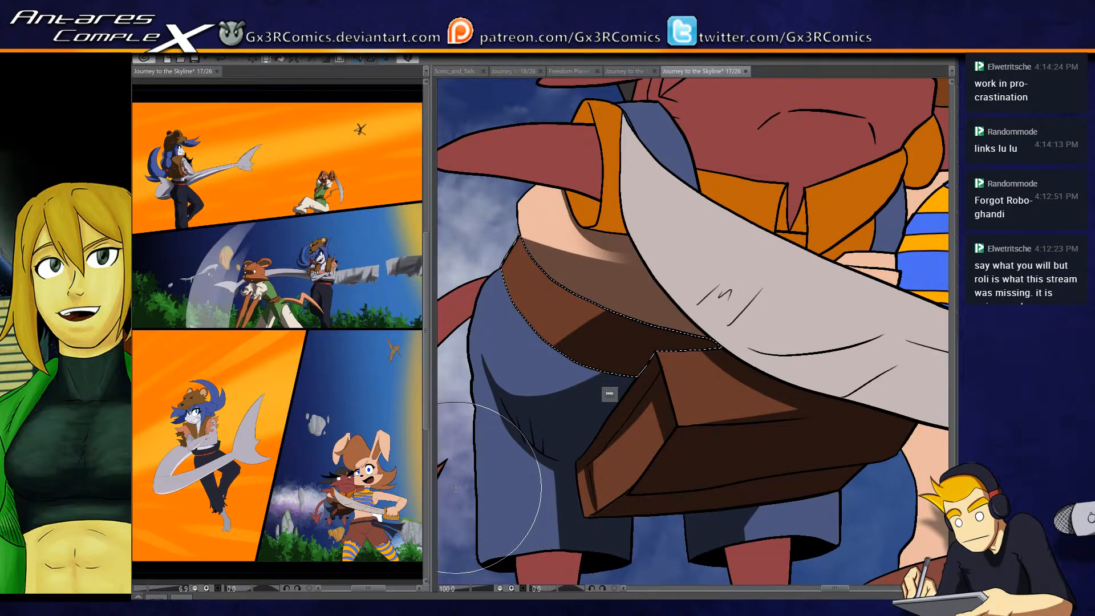
- Paint a shadow inside the narrow center opening of the creature's orange collar and clear the selection
{"action": "left_click_drag", "start_coordinate": [557, 366], "coordinate": [548, 395]}
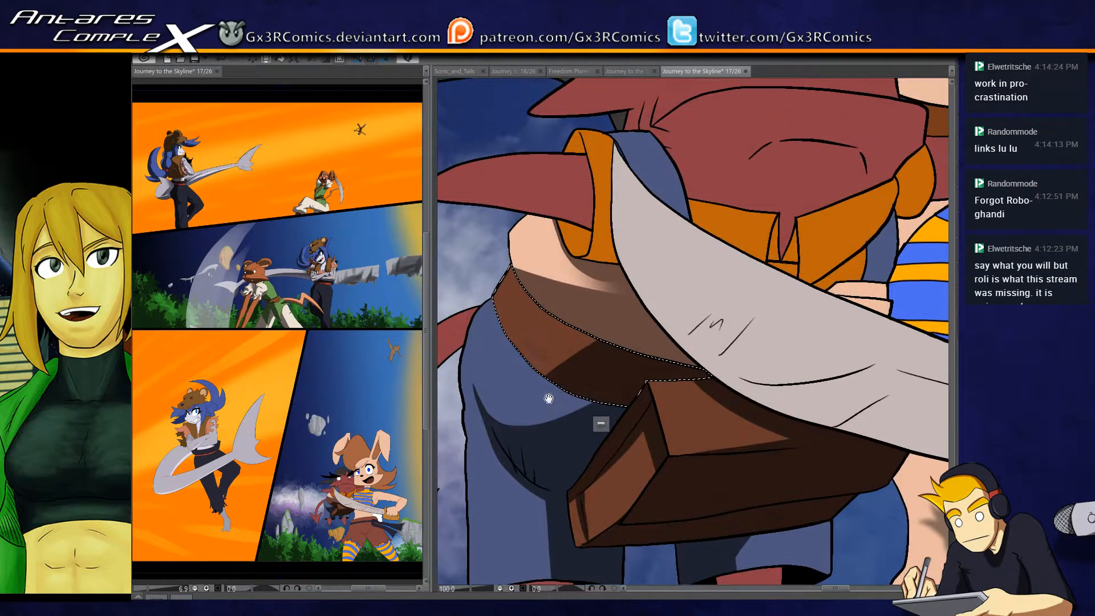
{"action": "mouse_move", "coordinate": [556, 325]}
{"action": "left_mouse_down"}
{"action": "mouse_move", "coordinate": [676, 366]}
{"action": "mouse_move", "coordinate": [565, 385]}
{"action": "left_mouse_up"}
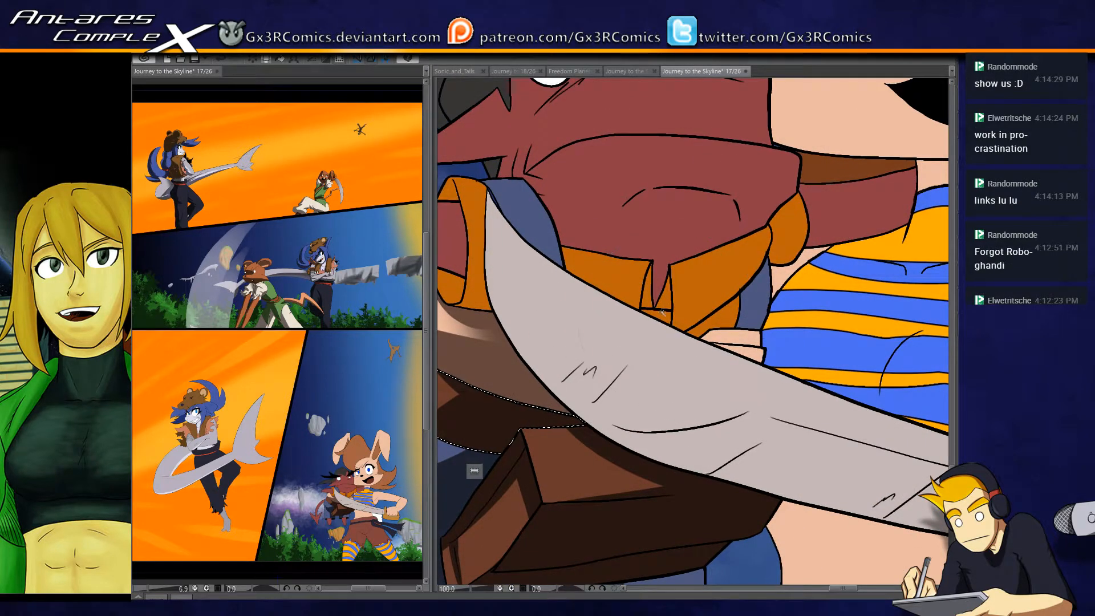
{"action": "left_click_drag", "start_coordinate": [662, 318], "coordinate": [641, 309]}
{"action": "left_click_drag", "start_coordinate": [654, 260], "coordinate": [643, 290]}
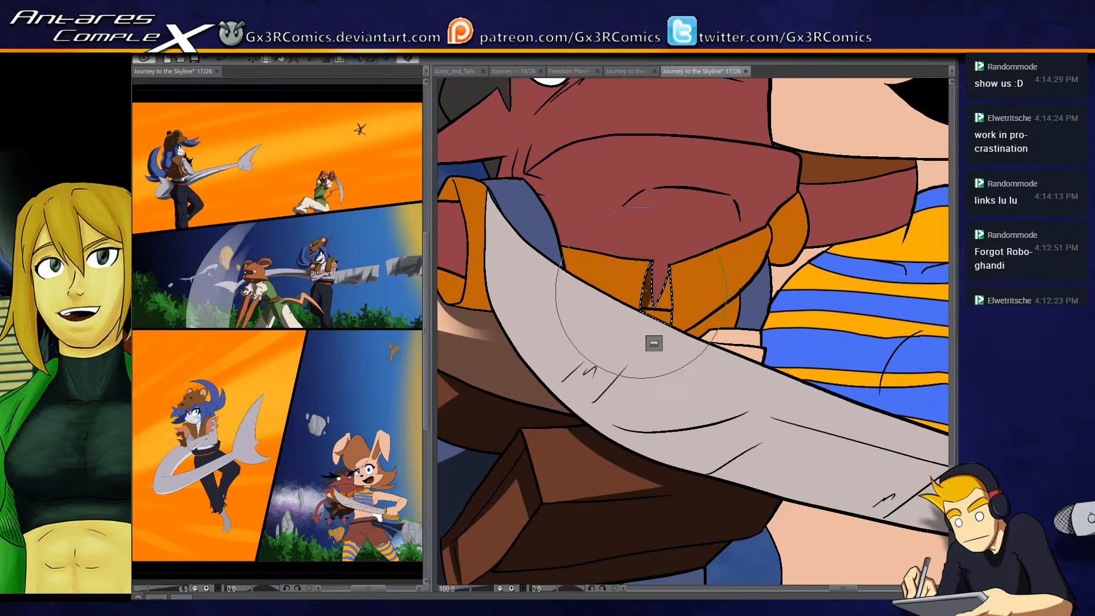
{"action": "key", "text": "ctrl+d"}
- Select the orange collar flap beside the blue strap and paint a shadow along its lower part
{"action": "key", "text": "w"}
{"action": "left_click", "coordinate": [585, 279]}
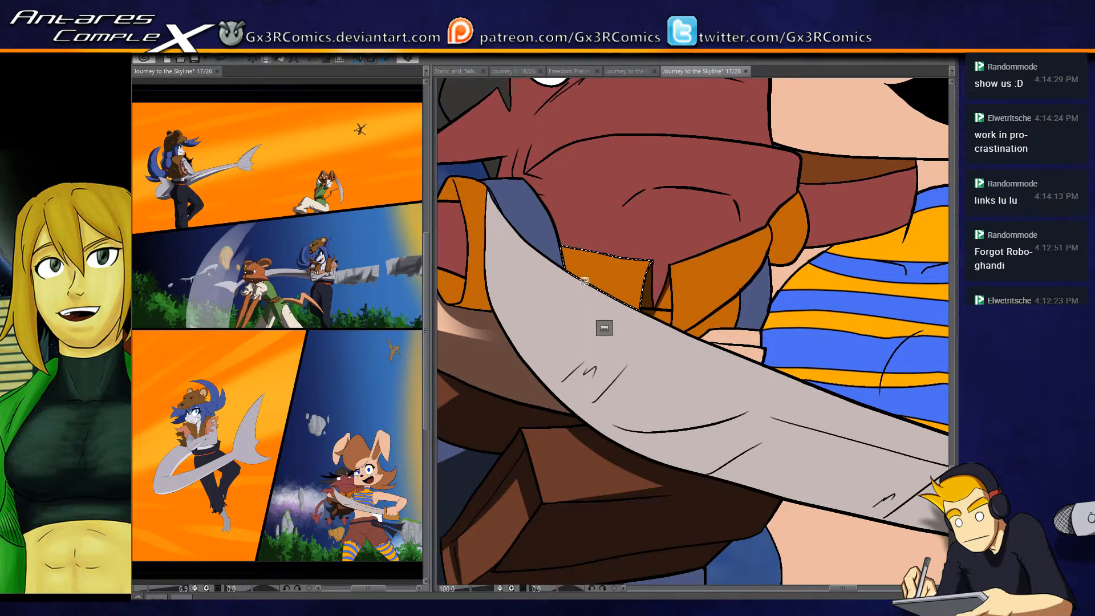
{"action": "left_click_drag", "start_coordinate": [566, 271], "coordinate": [660, 388]}
{"action": "mouse_move", "coordinate": [575, 296]}
{"action": "left_mouse_down"}
{"action": "mouse_move", "coordinate": [684, 366]}
{"action": "mouse_move", "coordinate": [758, 239]}
{"action": "mouse_move", "coordinate": [657, 310]}
{"action": "left_mouse_up"}
- Shade the other orange collar flap and the orange sleeve edge next to the rabbit's striped shirt
{"action": "key", "text": "w"}
{"action": "left_click", "coordinate": [701, 299]}
{"action": "key", "text": "b"}
{"action": "key", "text": "w"}
{"action": "left_click", "coordinate": [734, 295]}
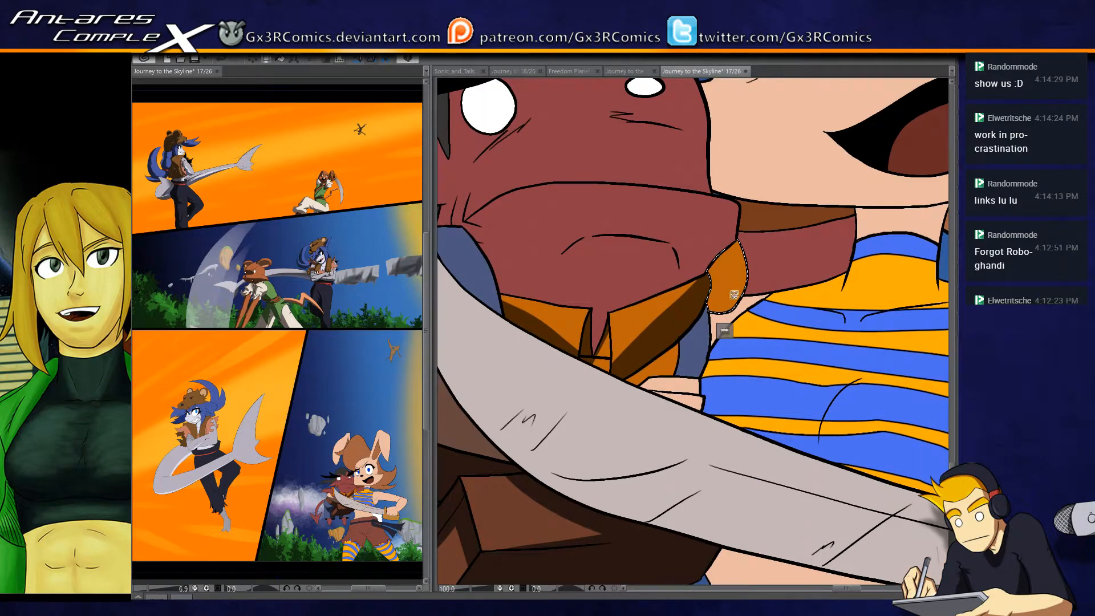
{"action": "key", "text": "b"}
{"action": "left_click_drag", "start_coordinate": [678, 360], "coordinate": [747, 268]}
- Select the creature's red arm around the rabbit and shade its underside
{"action": "key", "text": "w"}
{"action": "left_click", "coordinate": [767, 276]}
{"action": "key", "text": "b"}
{"action": "left_click_drag", "start_coordinate": [735, 295], "coordinate": [856, 243]}
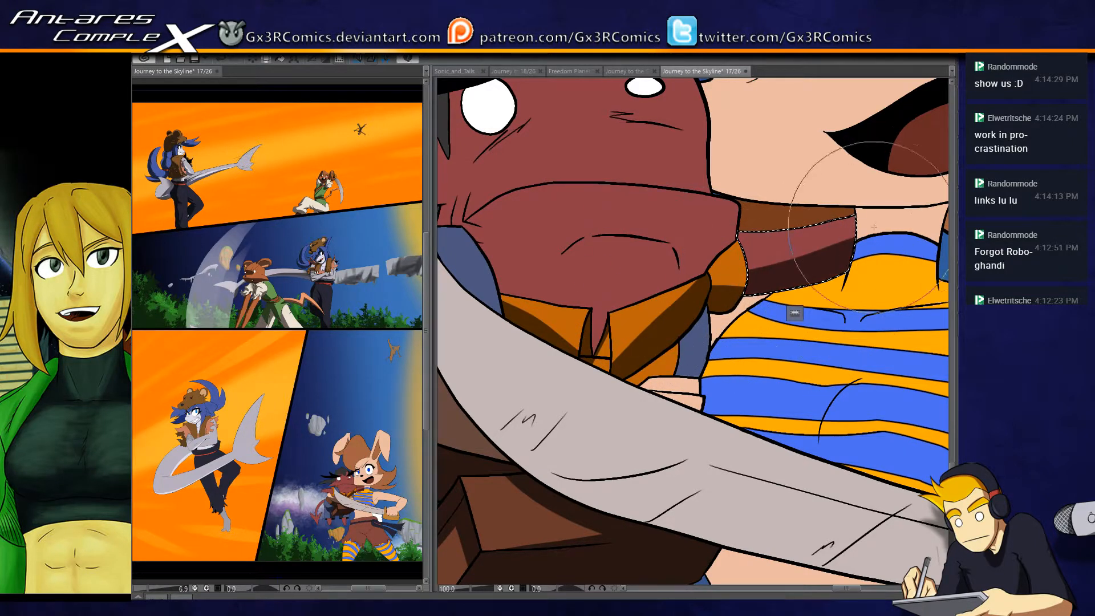
{"action": "left_click_drag", "start_coordinate": [733, 288], "coordinate": [892, 226]}
- Select the creature's outstretched red arm and shade its underside and the area next to the orange cuff
{"action": "left_click_drag", "start_coordinate": [639, 297], "coordinate": [850, 288]}
{"action": "key", "text": "w"}
{"action": "left_click", "coordinate": [608, 281]}
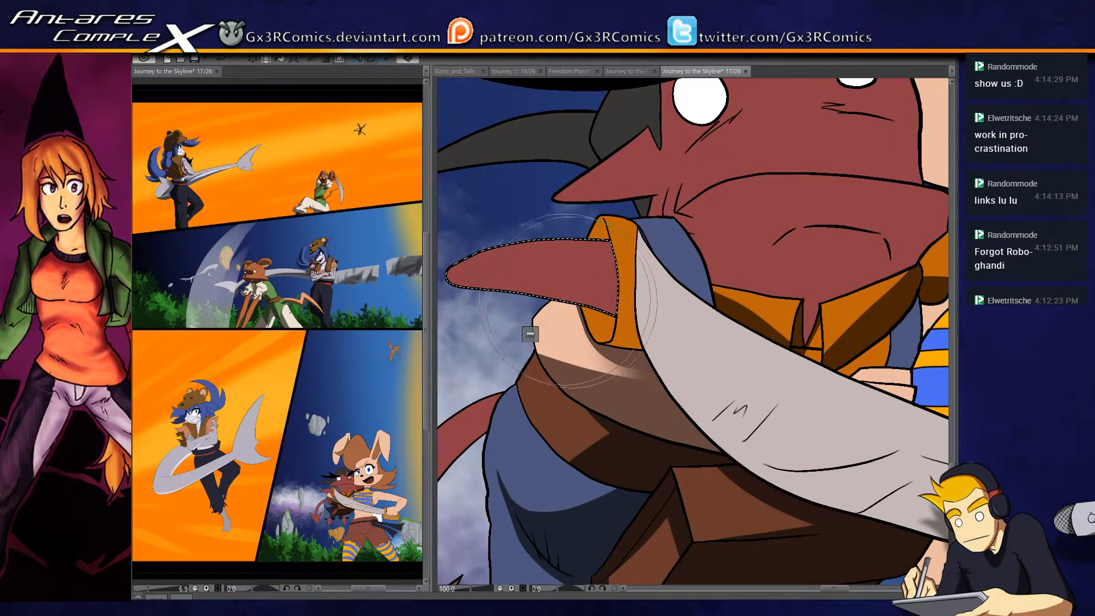
{"action": "key", "text": "b"}
{"action": "left_click_drag", "start_coordinate": [474, 291], "coordinate": [728, 318]}
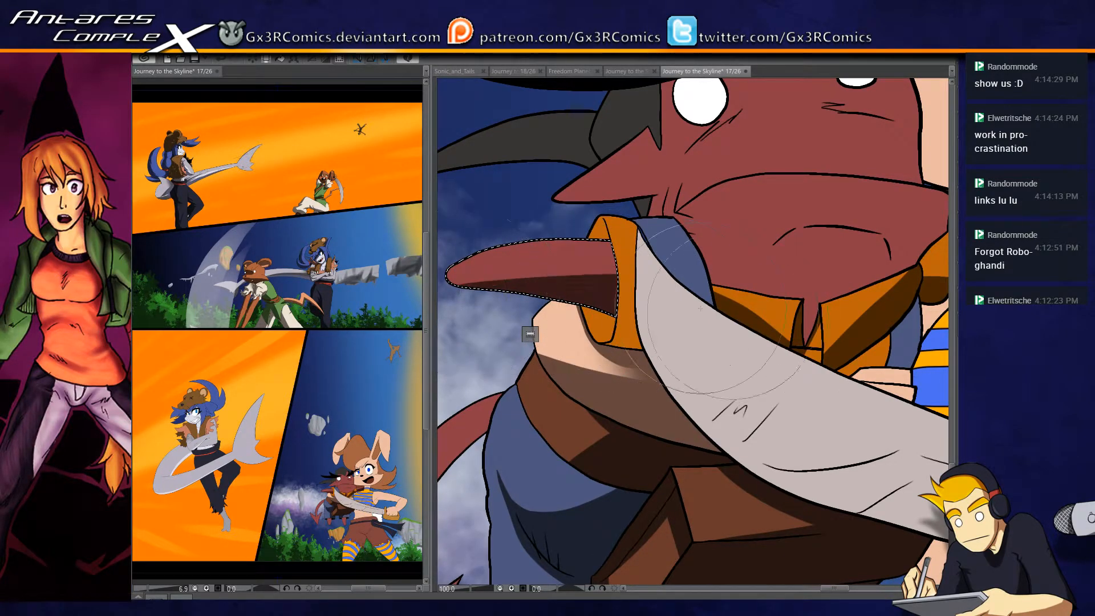
{"action": "left_click_drag", "start_coordinate": [479, 297], "coordinate": [706, 288]}
{"action": "left_click_drag", "start_coordinate": [613, 311], "coordinate": [600, 224]}
- Select the orange cuff on the outstretched arm and shade its inside and lower edge
{"action": "key", "text": "w"}
{"action": "left_click", "coordinate": [609, 329]}
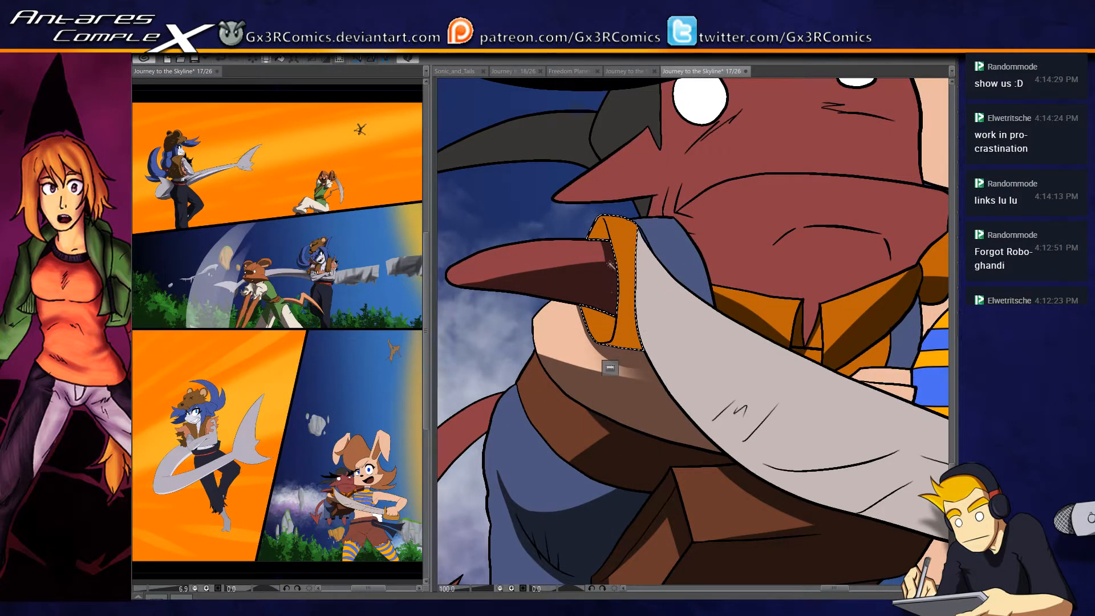
{"action": "key", "text": "b"}
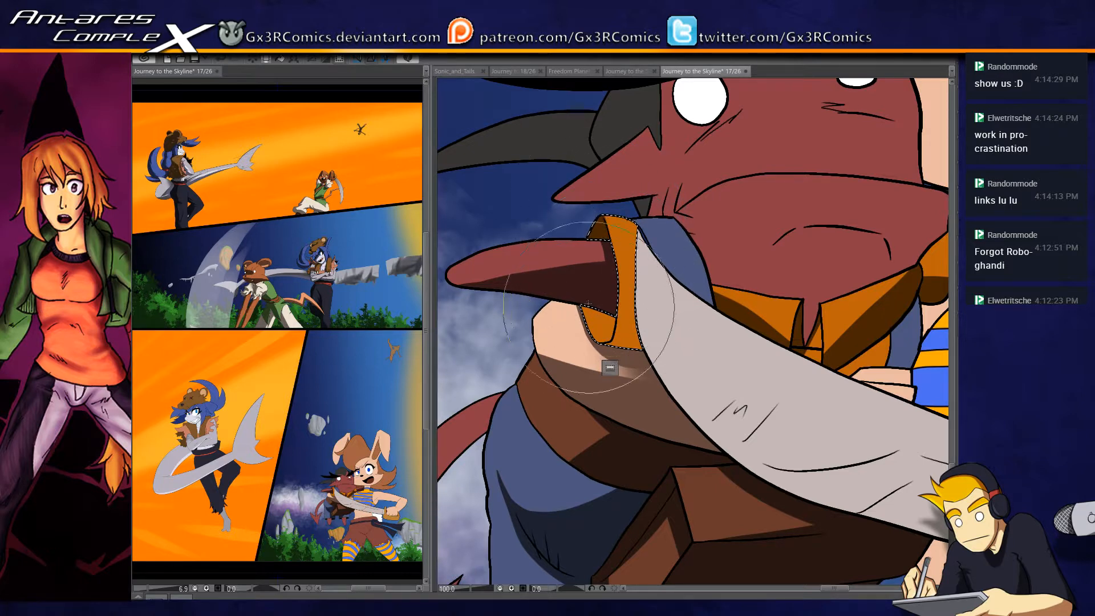
{"action": "left_click_drag", "start_coordinate": [606, 334], "coordinate": [614, 321]}
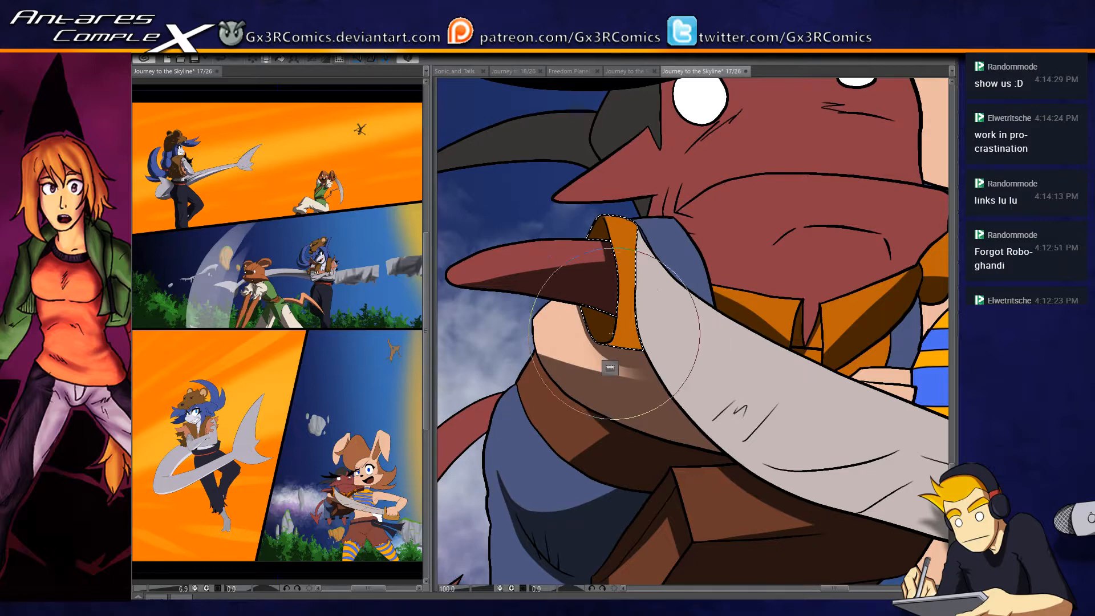
{"action": "left_click_drag", "start_coordinate": [716, 320], "coordinate": [608, 366]}
{"action": "key", "text": "w"}
{"action": "left_click", "coordinate": [553, 296]}
{"action": "key", "text": "ctrl+d"}
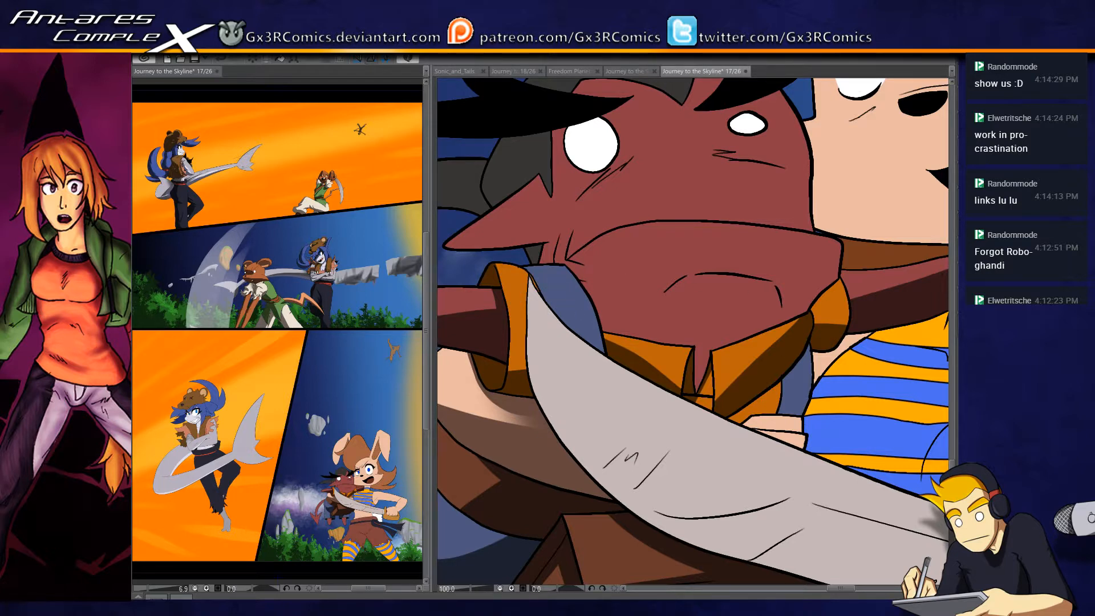
{"action": "key", "text": "b"}
{"action": "left_click_drag", "start_coordinate": [517, 358], "coordinate": [494, 368]}
- Select the creature's red face and paint a shadow along the frowning mouth line, redoing the first stroke
{"action": "left_click_drag", "start_coordinate": [674, 313], "coordinate": [639, 381]}
{"action": "left_click", "coordinate": [650, 357]}
{"action": "key", "text": "b"}
{"action": "mouse_move", "coordinate": [610, 378]}
{"action": "left_mouse_down"}
{"action": "mouse_move", "coordinate": [698, 336]}
{"action": "mouse_move", "coordinate": [740, 345]}
{"action": "left_mouse_up"}
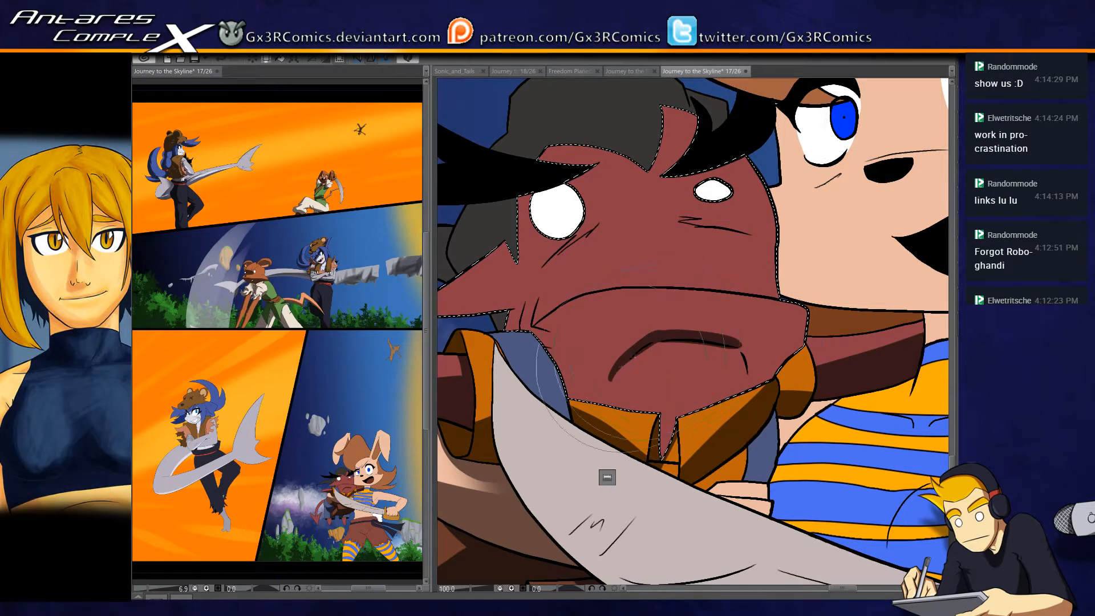
{"action": "key", "text": "ctrl+z"}
{"action": "mouse_move", "coordinate": [611, 387]}
{"action": "left_mouse_down"}
{"action": "mouse_move", "coordinate": [678, 344]}
{"action": "mouse_move", "coordinate": [749, 385]}
{"action": "left_mouse_up"}
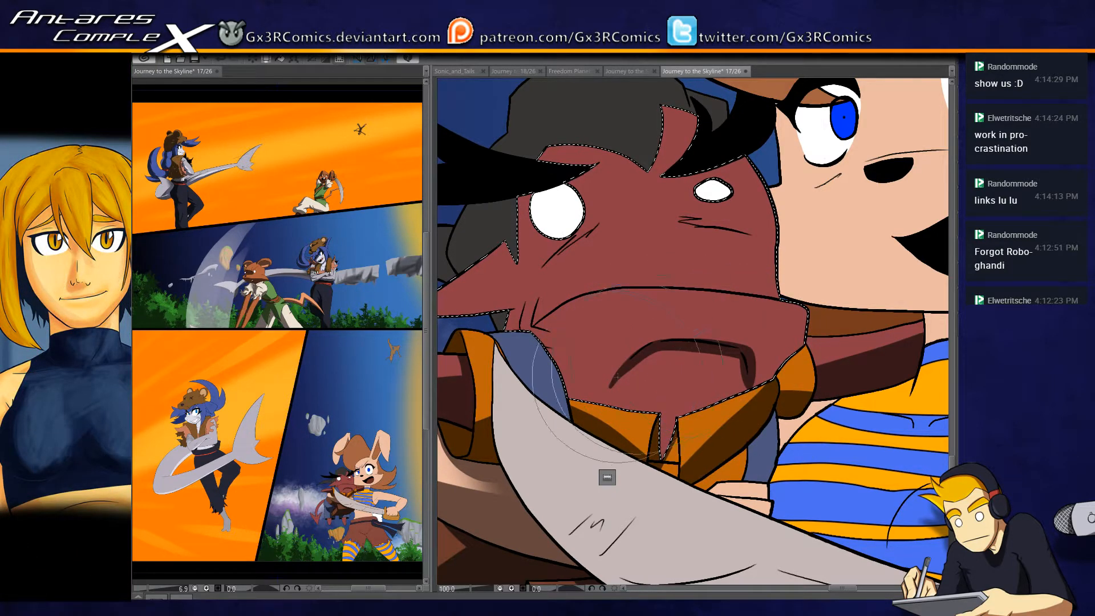
{"action": "left_click_drag", "start_coordinate": [652, 347], "coordinate": [587, 416]}
{"action": "left_click_drag", "start_coordinate": [650, 353], "coordinate": [746, 358]}
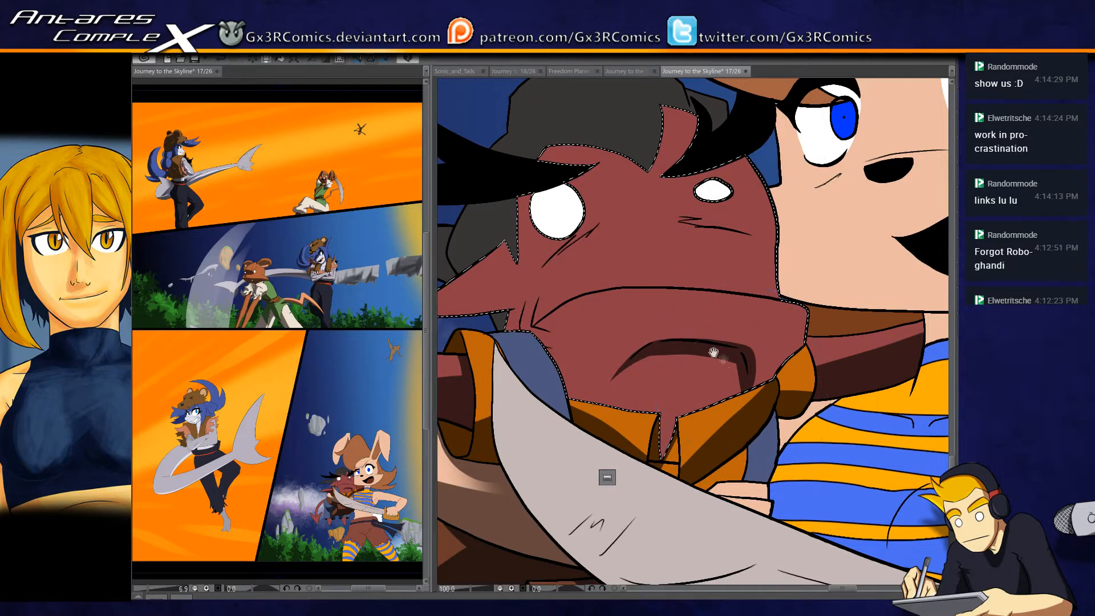
- Paint small tapered shadows along the cheek creases at the corner of the creature's muzzle
{"action": "left_click_drag", "start_coordinate": [625, 289], "coordinate": [670, 291]}
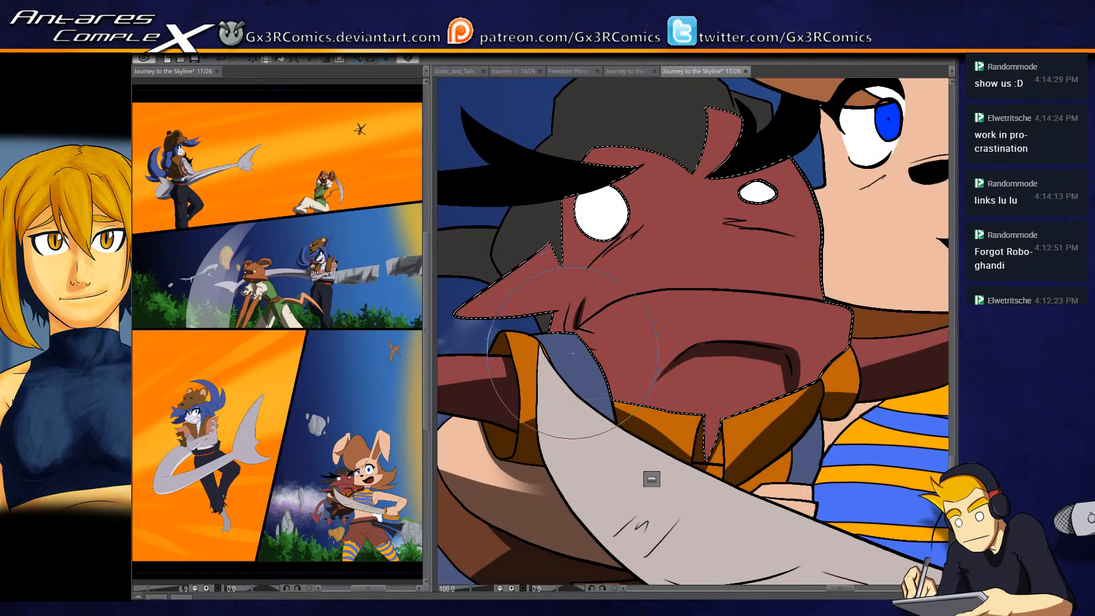
{"action": "scroll", "coordinate": [572, 353], "scroll_direction": "up", "scroll_amount": 2}
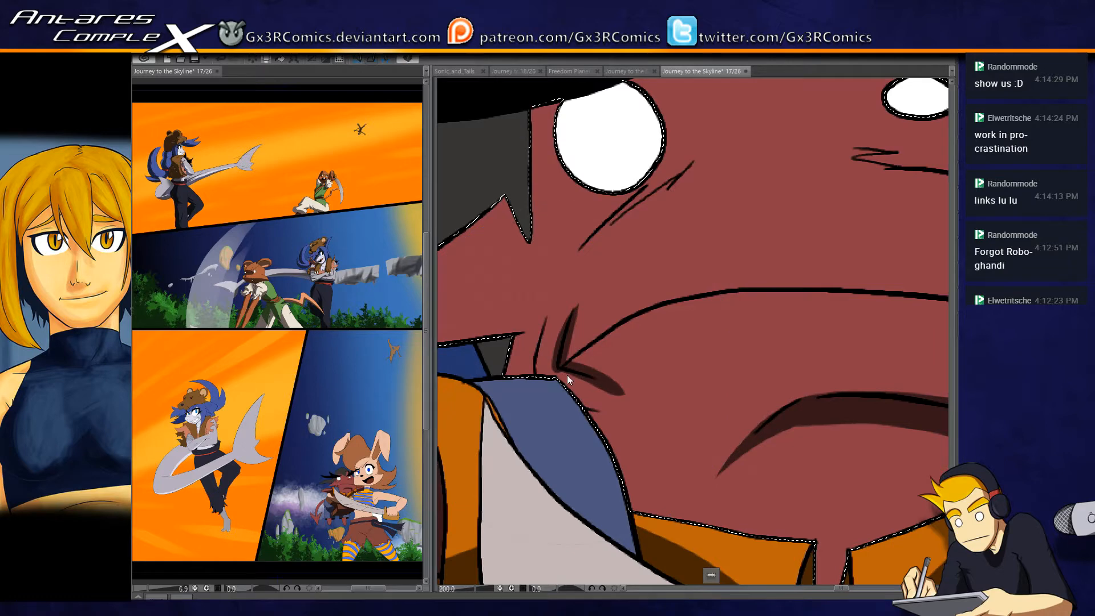
{"action": "key", "text": "ctrl+z"}
{"action": "mouse_move", "coordinate": [559, 367]}
{"action": "left_mouse_down"}
{"action": "mouse_move", "coordinate": [600, 381]}
{"action": "mouse_move", "coordinate": [623, 417]}
{"action": "left_mouse_up"}
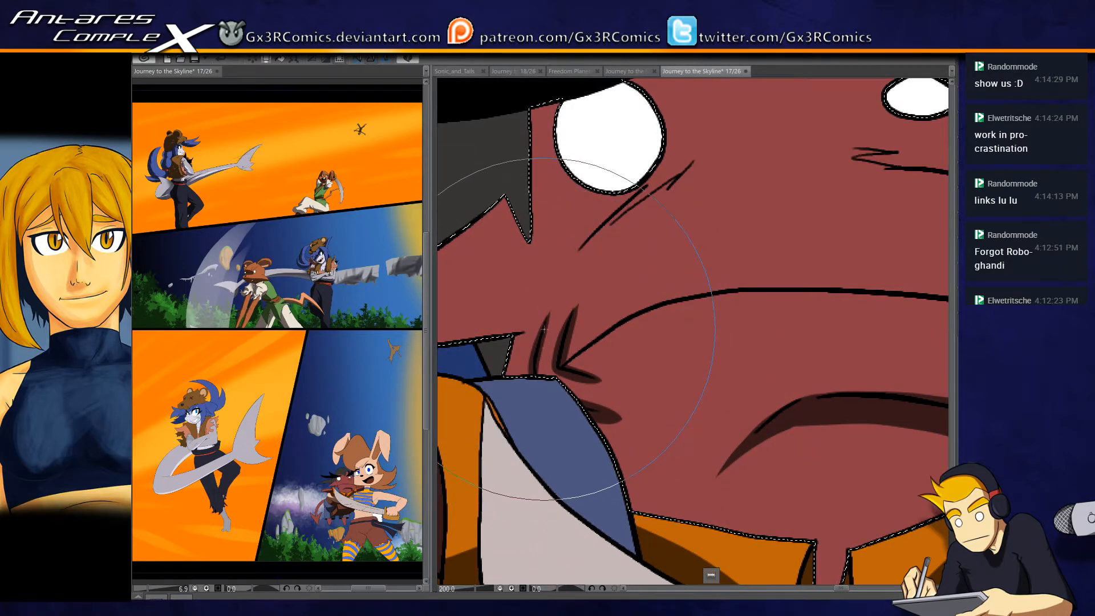
- Paint a thin shadow along the upper contour line of the creature's muzzle
{"action": "left_click_drag", "start_coordinate": [700, 312], "coordinate": [641, 287]}
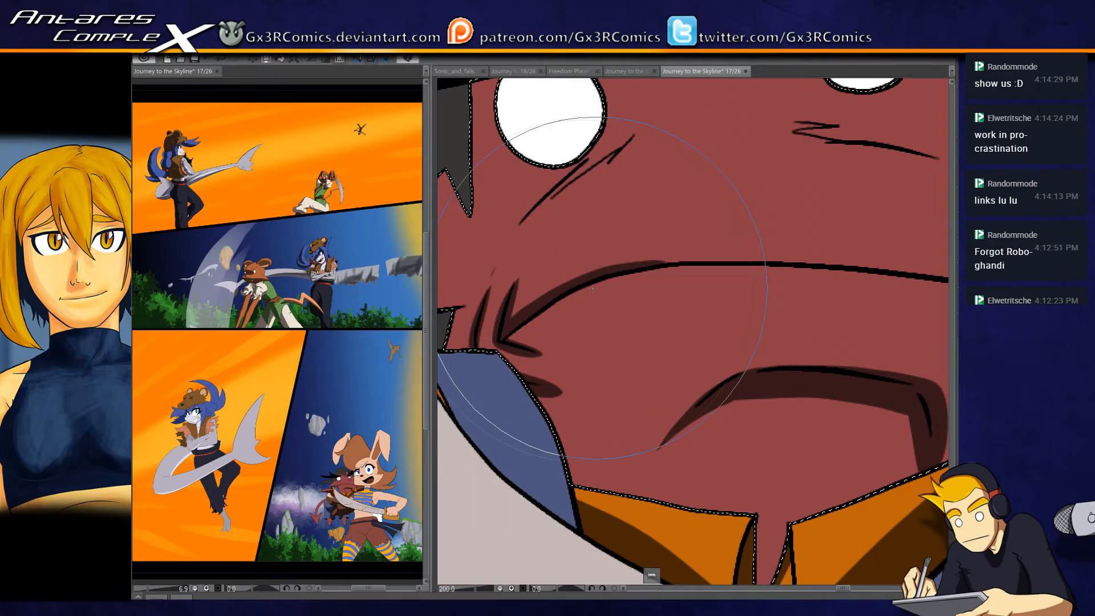
{"action": "left_click_drag", "start_coordinate": [791, 275], "coordinate": [741, 263]}
{"action": "left_click_drag", "start_coordinate": [666, 238], "coordinate": [804, 257]}
{"action": "left_click_drag", "start_coordinate": [599, 236], "coordinate": [890, 264]}
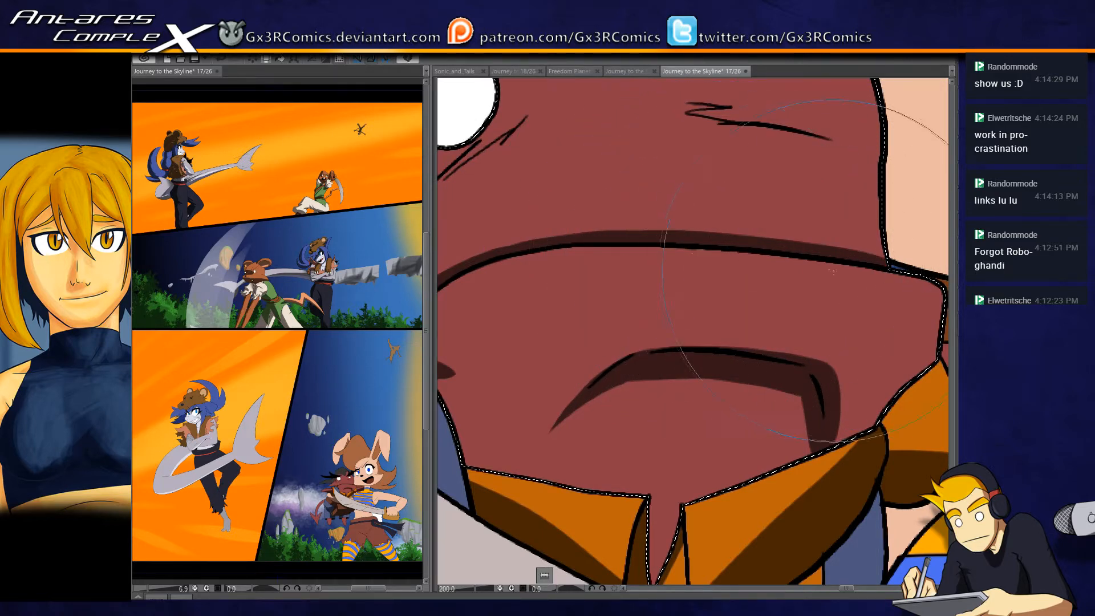
- Shade the wrinkle lines beneath both of the creature's eyes
{"action": "mouse_move", "coordinate": [655, 249]}
{"action": "left_mouse_down"}
{"action": "mouse_move", "coordinate": [694, 385]}
{"action": "mouse_move", "coordinate": [728, 218]}
{"action": "left_mouse_up"}
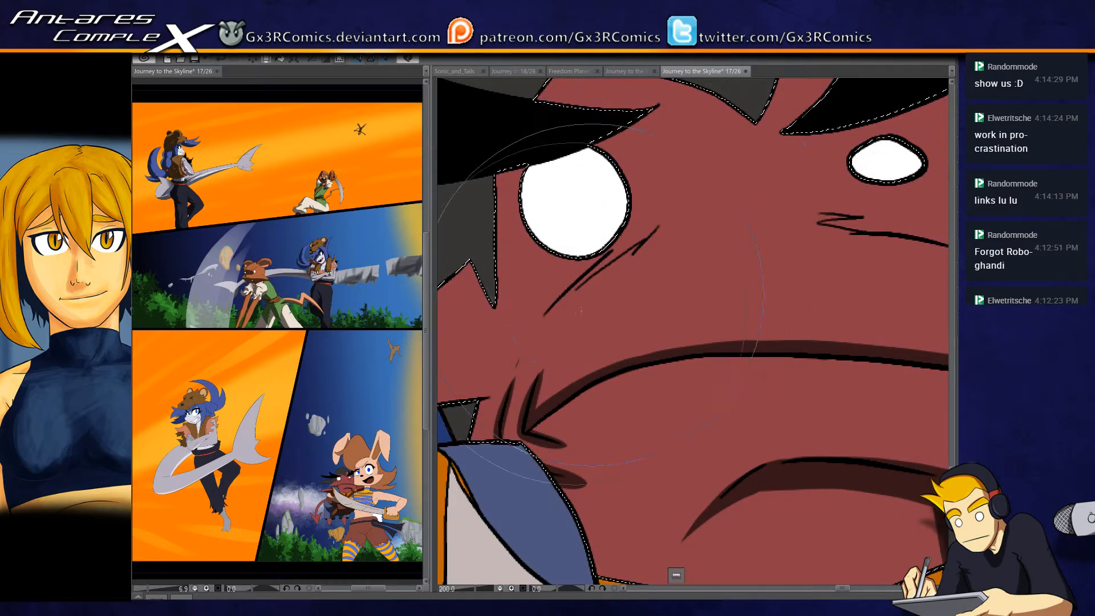
{"action": "mouse_move", "coordinate": [656, 230]}
{"action": "left_mouse_down"}
{"action": "mouse_move", "coordinate": [618, 275]}
{"action": "mouse_move", "coordinate": [541, 318]}
{"action": "left_mouse_up"}
{"action": "left_click_drag", "start_coordinate": [666, 221], "coordinate": [605, 268]}
{"action": "left_click_drag", "start_coordinate": [886, 212], "coordinate": [739, 221]}
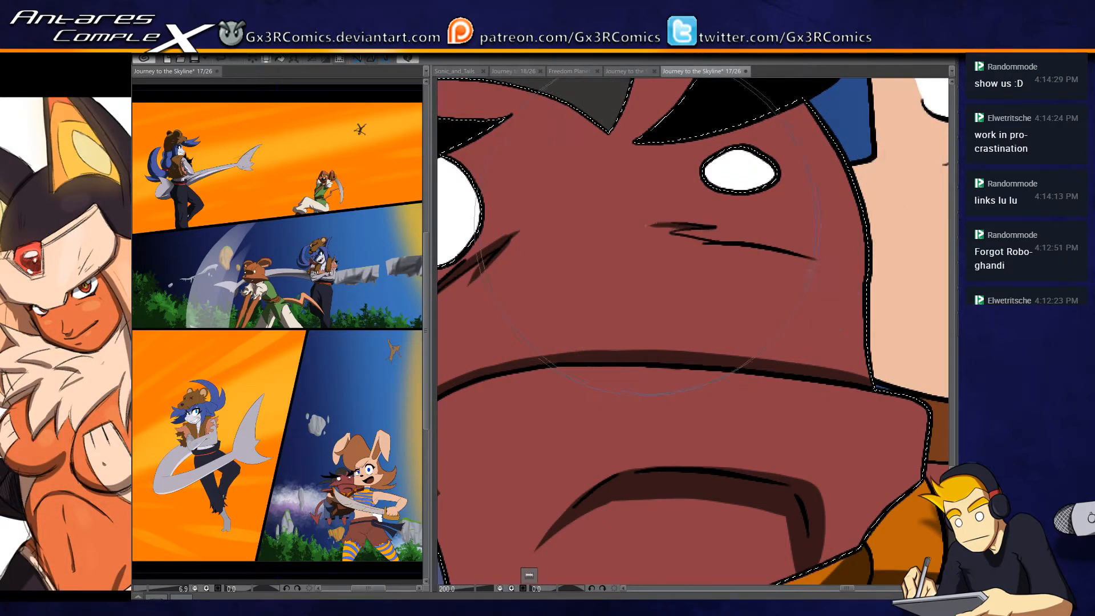
{"action": "left_click_drag", "start_coordinate": [689, 247], "coordinate": [833, 261]}
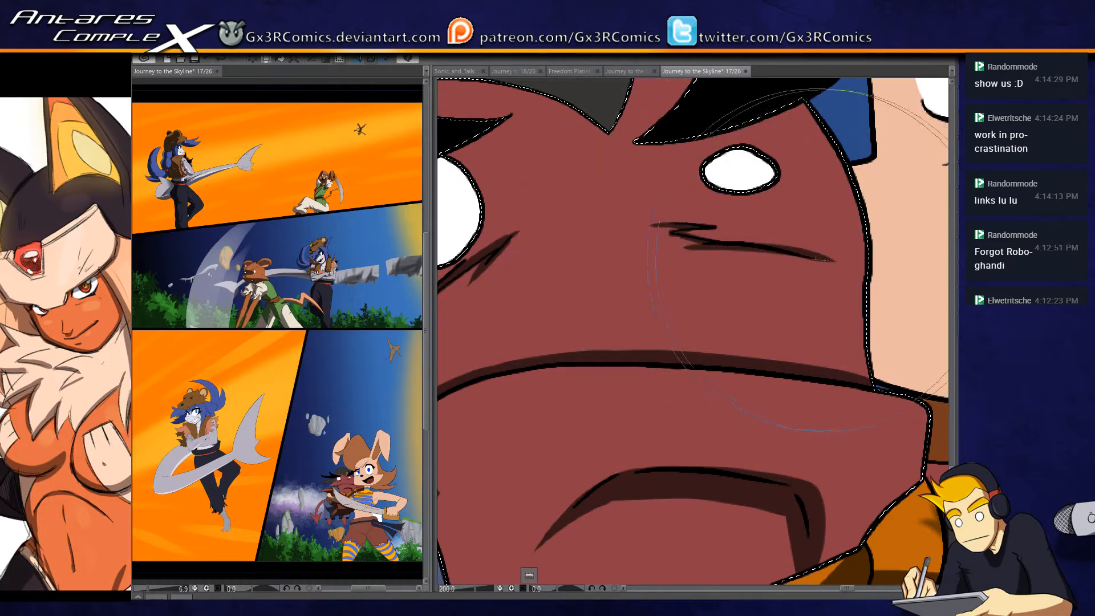
- Paint shadows on the red face beneath the black brow and around the large white eye
{"action": "left_click_drag", "start_coordinate": [705, 218], "coordinate": [638, 335]}
{"action": "left_click_drag", "start_coordinate": [594, 262], "coordinate": [751, 232]}
{"action": "left_click_drag", "start_coordinate": [633, 263], "coordinate": [756, 244]}
{"action": "left_click_drag", "start_coordinate": [542, 275], "coordinate": [835, 254]}
{"action": "mouse_move", "coordinate": [739, 211]}
{"action": "left_mouse_down"}
{"action": "mouse_move", "coordinate": [632, 280]}
{"action": "mouse_move", "coordinate": [577, 298]}
{"action": "left_mouse_up"}
{"action": "mouse_move", "coordinate": [744, 205]}
{"action": "left_mouse_down"}
{"action": "mouse_move", "coordinate": [611, 287]}
{"action": "mouse_move", "coordinate": [762, 222]}
{"action": "left_mouse_up"}
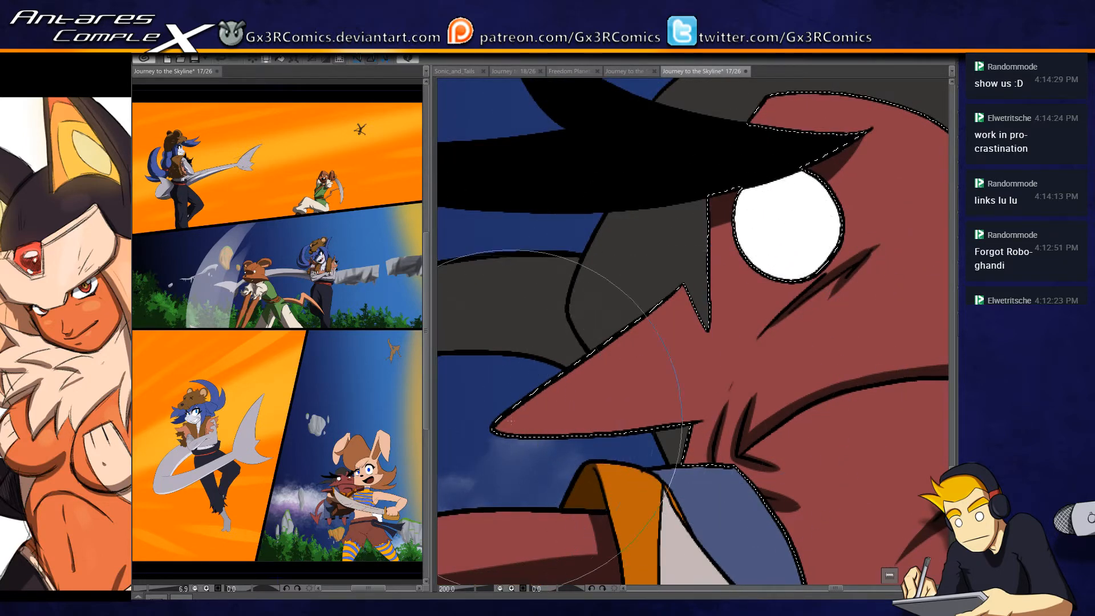
- Shade the lower edge of the creature's pointed ear and clear the selection
{"action": "left_click_drag", "start_coordinate": [497, 429], "coordinate": [709, 418]}
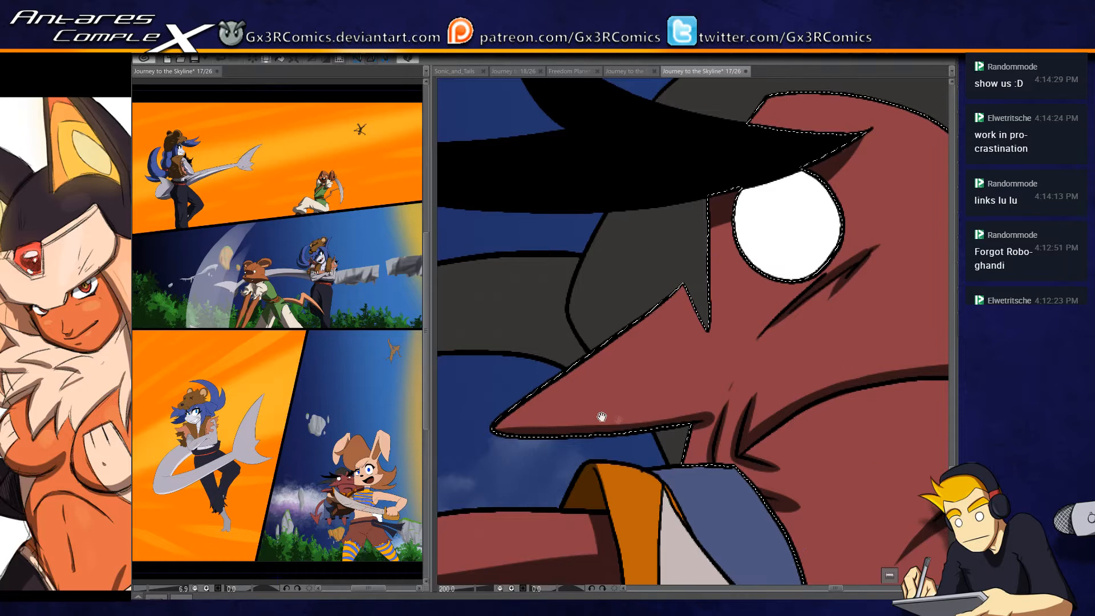
{"action": "left_click_drag", "start_coordinate": [601, 416], "coordinate": [647, 431]}
{"action": "key", "text": "ctrl+d"}
- Select the long dark gray hair strand behind the creature's head and shade its lower side
{"action": "left_click_drag", "start_coordinate": [665, 352], "coordinate": [751, 346]}
{"action": "left_click", "coordinate": [668, 347]}
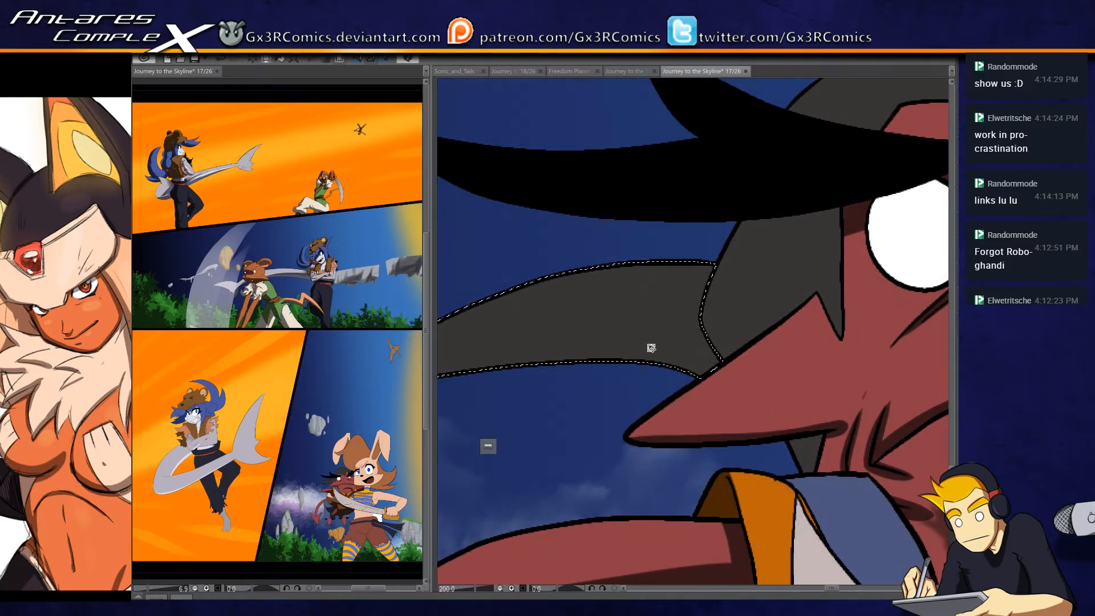
{"action": "scroll", "coordinate": [668, 348], "scroll_direction": "down", "scroll_amount": 3}
{"action": "left_click_drag", "start_coordinate": [542, 390], "coordinate": [625, 309]}
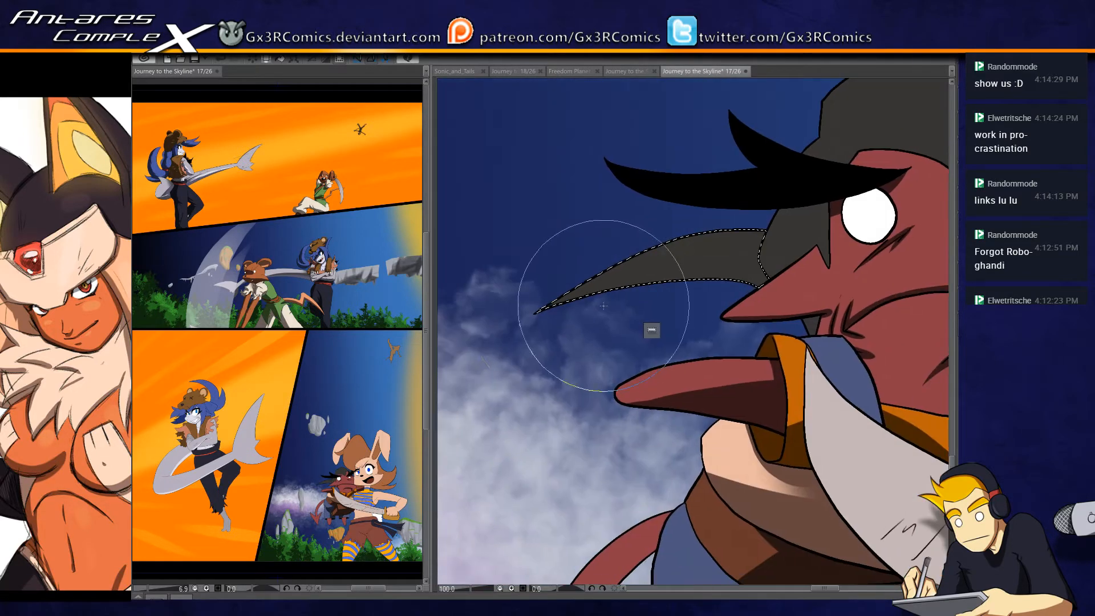
{"action": "mouse_move", "coordinate": [530, 319]}
{"action": "left_mouse_down"}
{"action": "mouse_move", "coordinate": [624, 288]}
{"action": "mouse_move", "coordinate": [858, 319]}
{"action": "mouse_move", "coordinate": [748, 280]}
{"action": "mouse_move", "coordinate": [719, 297]}
{"action": "mouse_move", "coordinate": [823, 316]}
{"action": "mouse_move", "coordinate": [810, 406]}
{"action": "left_mouse_up"}
- Shade the small gray hair patch below the ear and the gray hair section between the ear and brow
{"action": "left_click", "coordinate": [812, 324]}
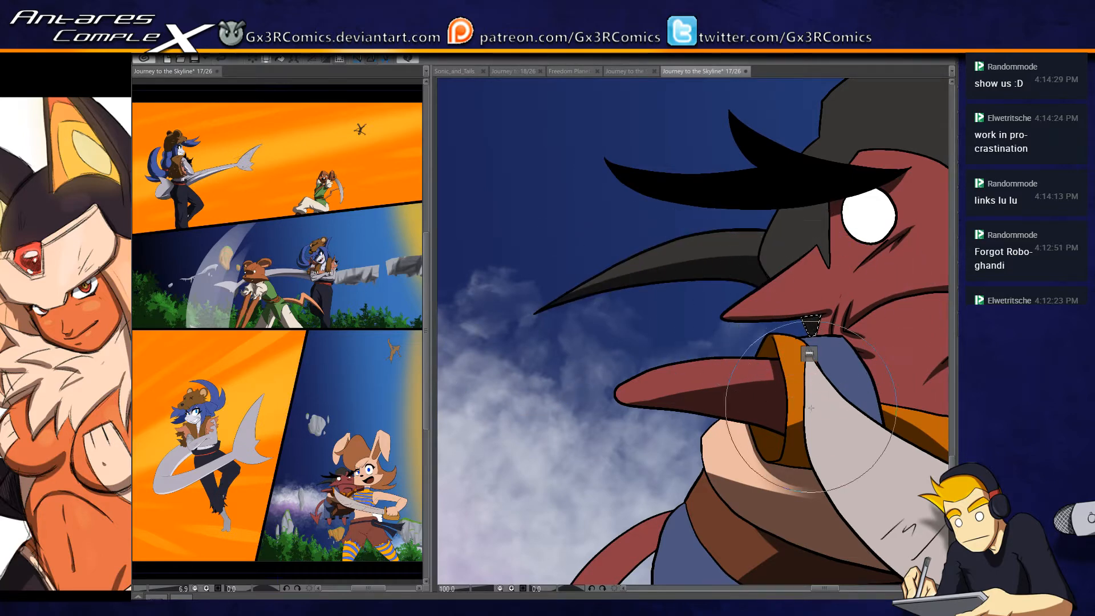
{"action": "left_click_drag", "start_coordinate": [775, 317], "coordinate": [622, 403]}
{"action": "left_click", "coordinate": [632, 333]}
{"action": "left_click_drag", "start_coordinate": [605, 321], "coordinate": [650, 389]}
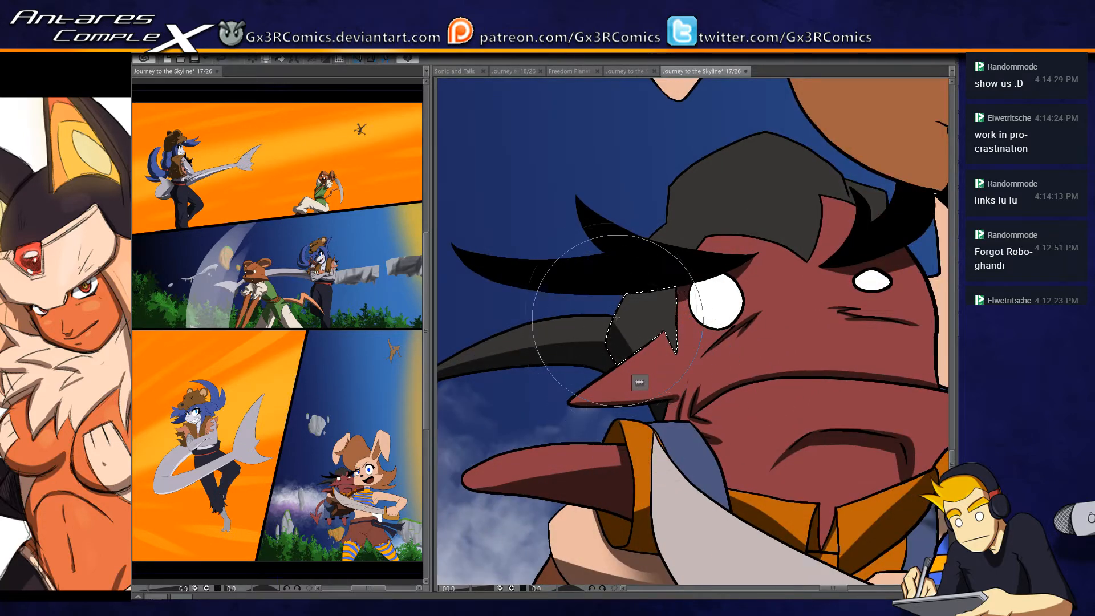
{"action": "left_click_drag", "start_coordinate": [605, 311], "coordinate": [659, 399]}
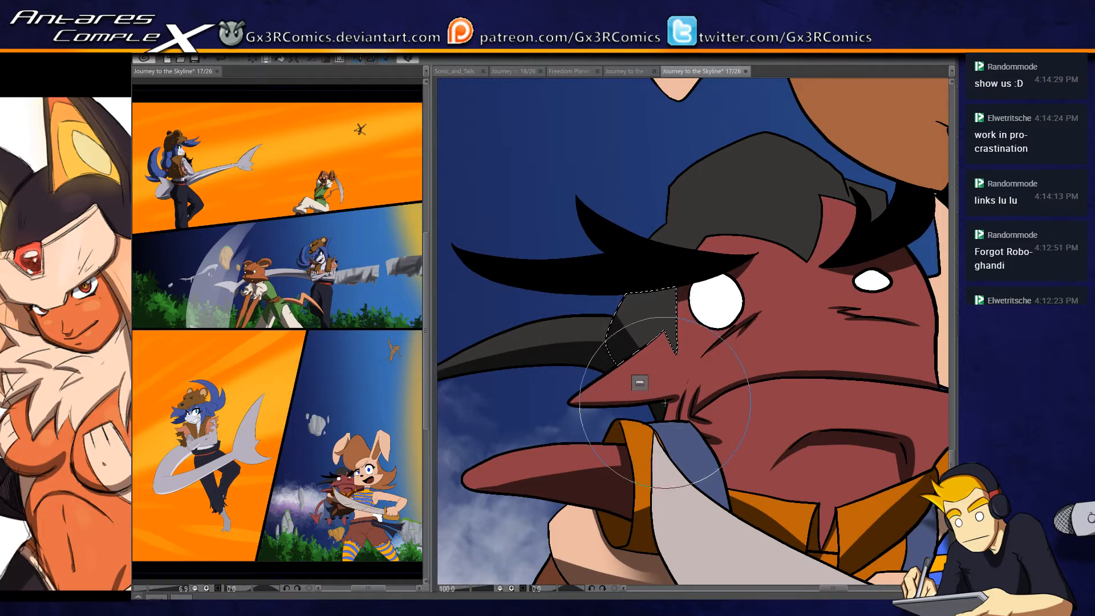